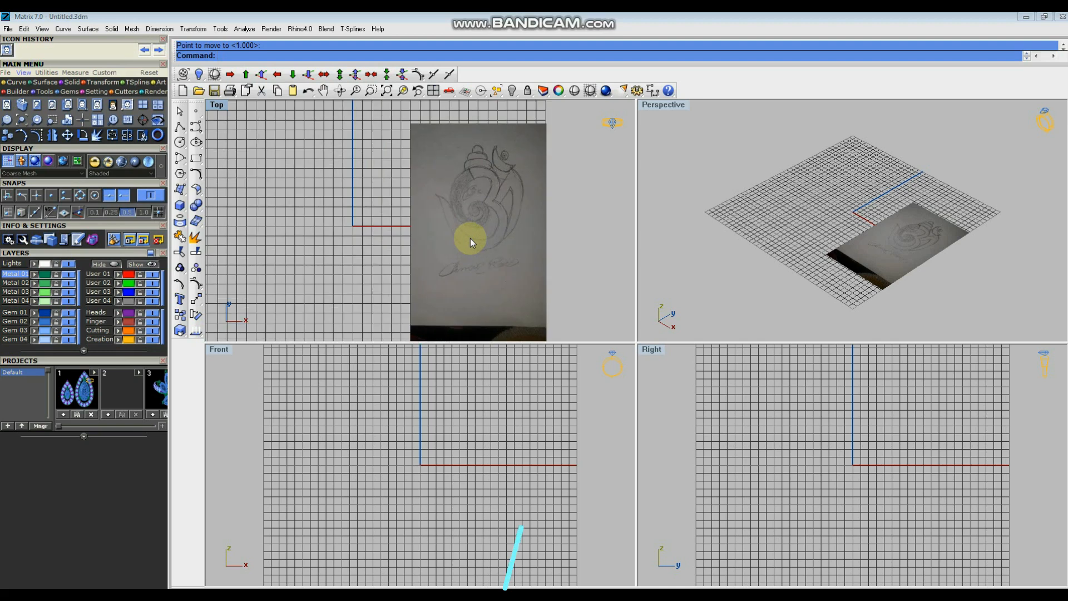
{"action": "scroll", "coordinate": [484, 208], "scroll_direction": "up", "scroll_amount": 3}
{"action": "scroll", "coordinate": [484, 210], "scroll_direction": "down", "scroll_amount": 2}
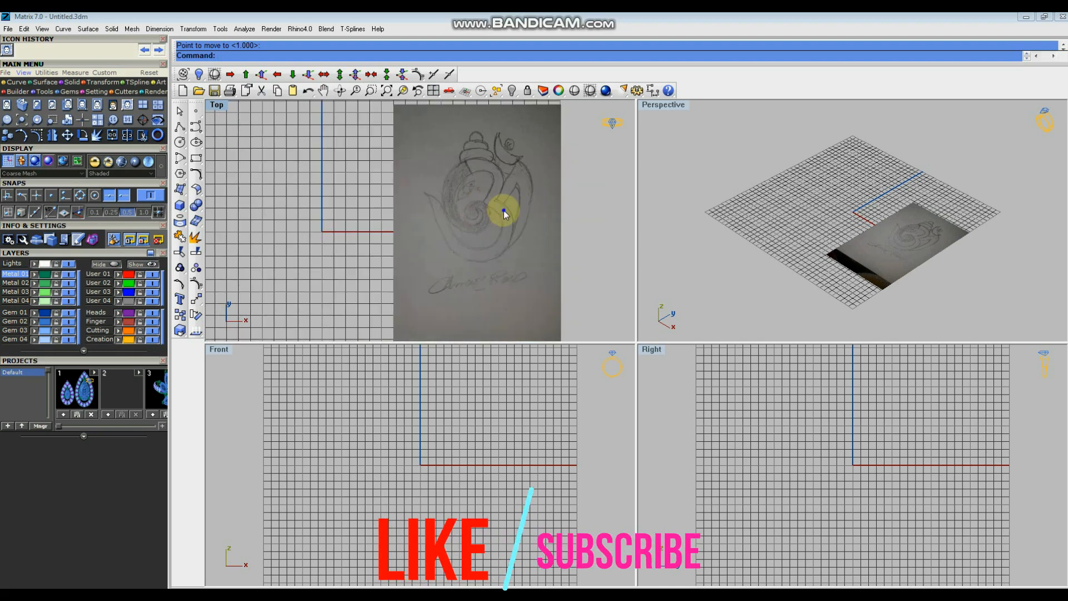
{"action": "scroll", "coordinate": [491, 221], "scroll_direction": "down", "scroll_amount": 4}
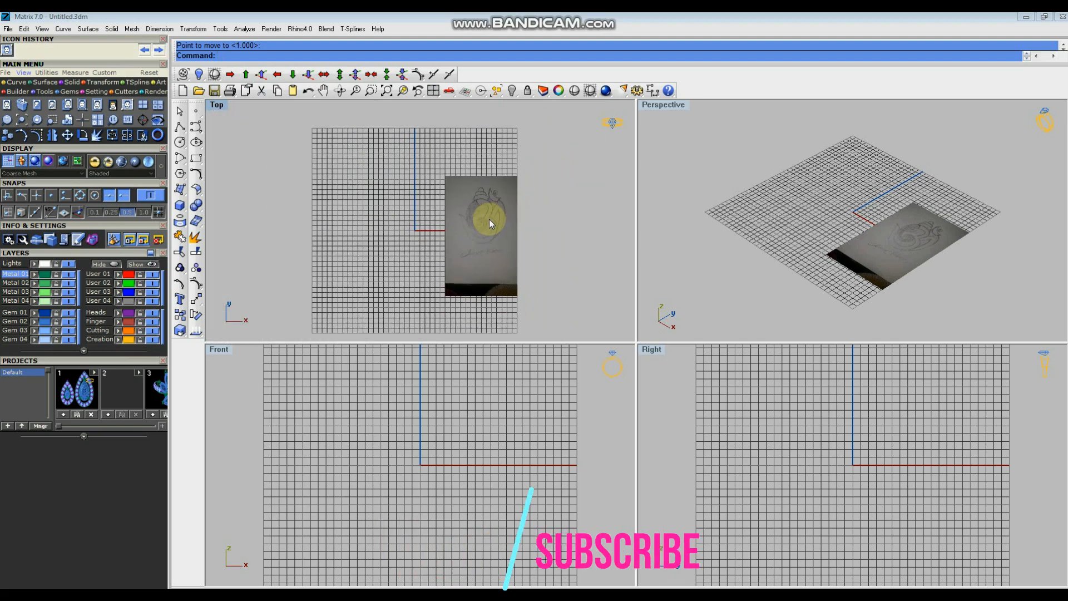
{"action": "scroll", "coordinate": [489, 221], "scroll_direction": "up", "scroll_amount": 2}
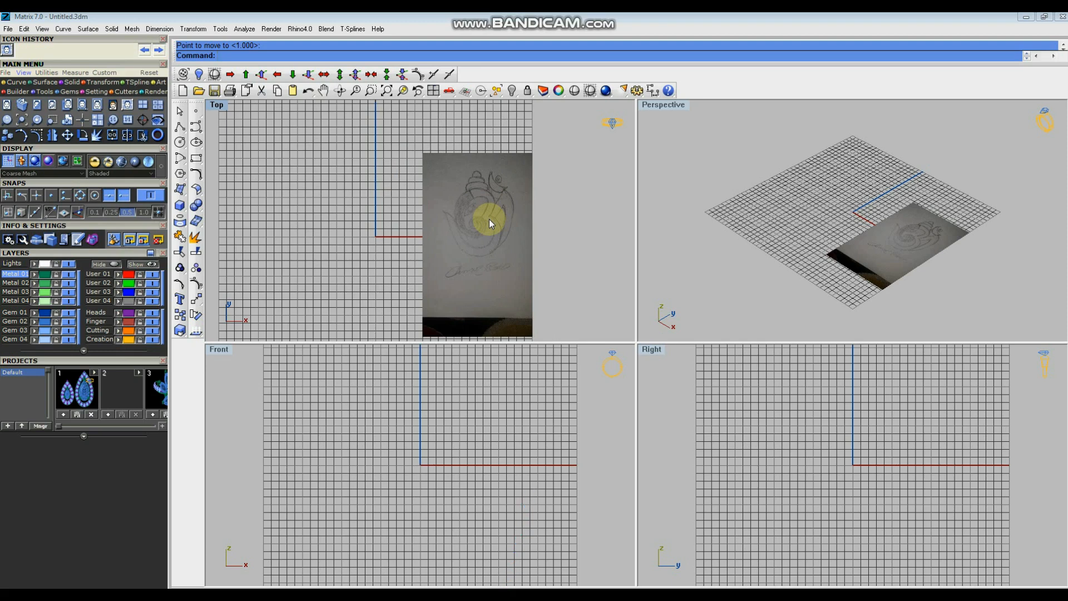
{"action": "scroll", "coordinate": [487, 218], "scroll_direction": "up", "scroll_amount": 3}
{"action": "scroll", "coordinate": [484, 215], "scroll_direction": "down", "scroll_amount": 3}
{"action": "scroll", "coordinate": [492, 215], "scroll_direction": "up", "scroll_amount": 4}
{"action": "scroll", "coordinate": [479, 210], "scroll_direction": "down", "scroll_amount": 2}
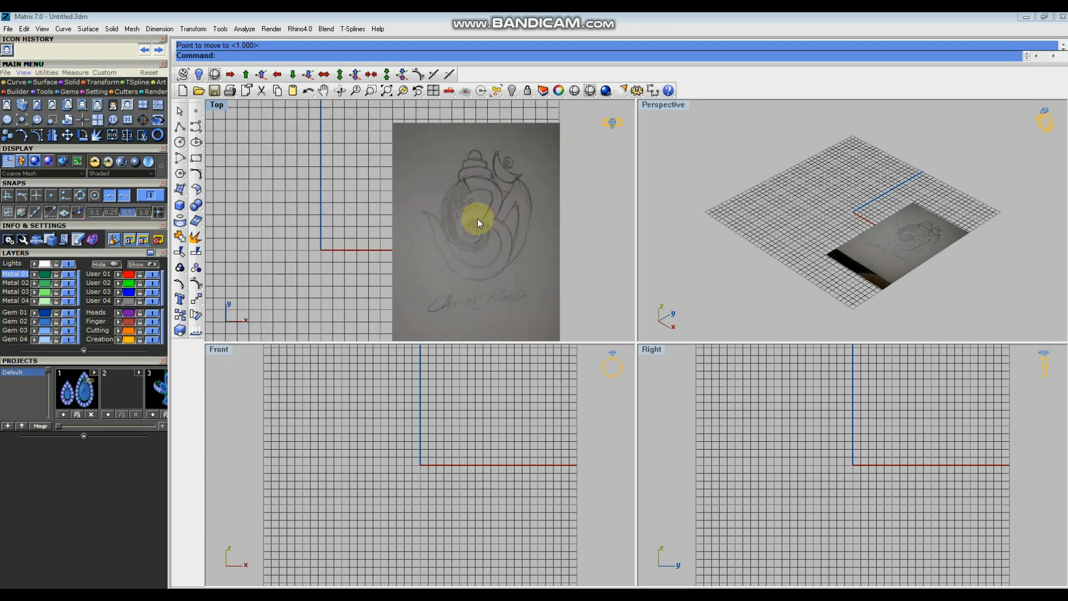
Maximize the Top viewport and hide its construction grid.
{"action": "key", "text": "ctrl+m"}
{"action": "scroll", "coordinate": [453, 240], "scroll_direction": "down", "scroll_amount": 1}
{"action": "scroll", "coordinate": [601, 284], "scroll_direction": "down", "scroll_amount": 3}
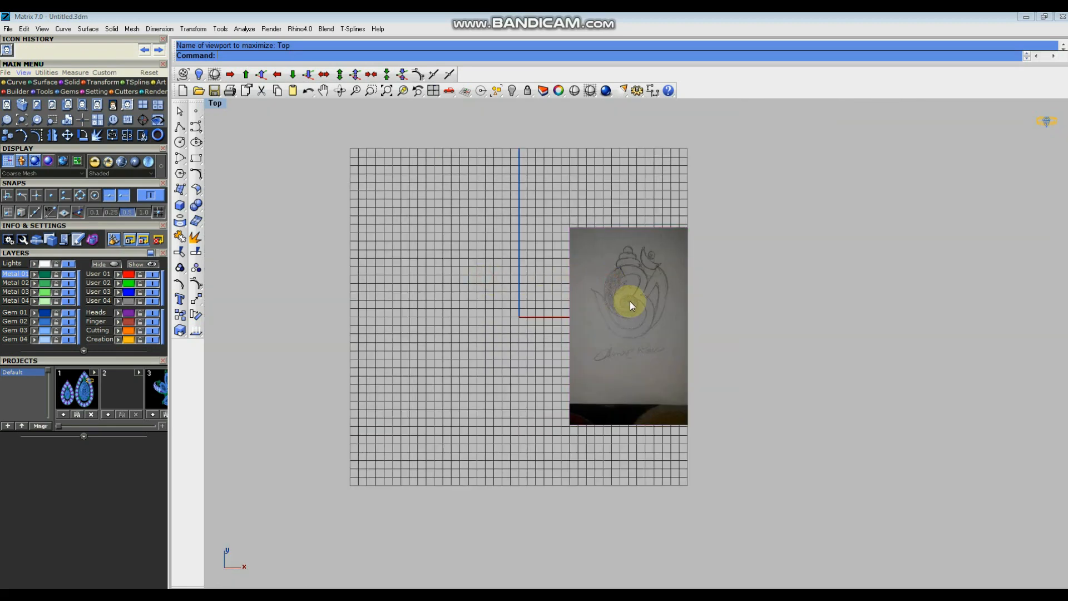
{"action": "left_click", "coordinate": [630, 301]}
{"action": "left_click", "coordinate": [484, 279]}
{"action": "scroll", "coordinate": [620, 292], "scroll_direction": "up", "scroll_amount": 1}
{"action": "scroll", "coordinate": [619, 290], "scroll_direction": "down", "scroll_amount": 2}
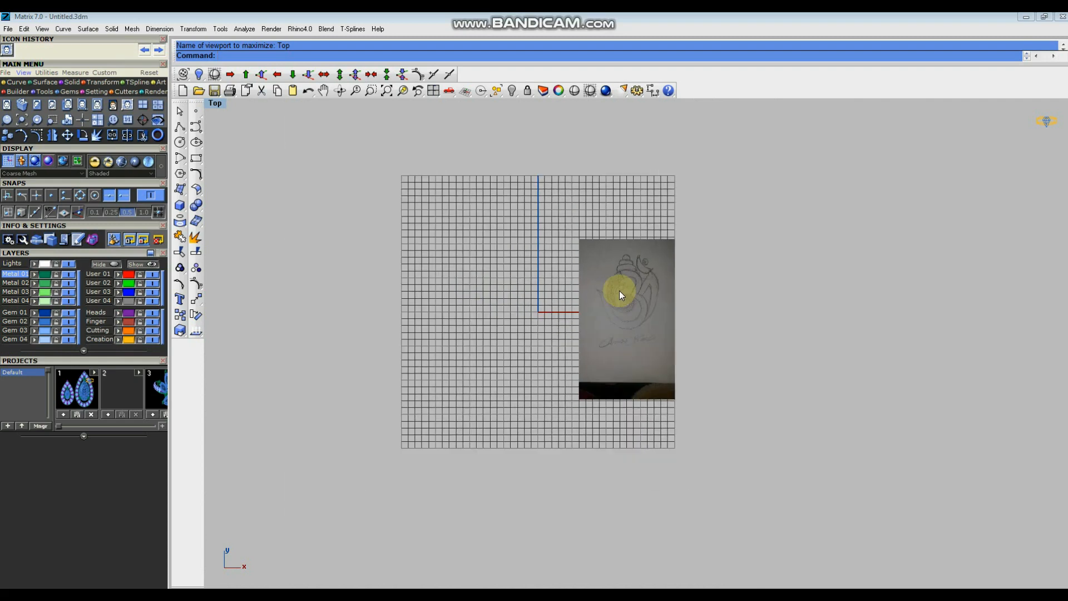
{"action": "right_click_drag", "start_coordinate": [500, 310], "coordinate": [527, 310]}
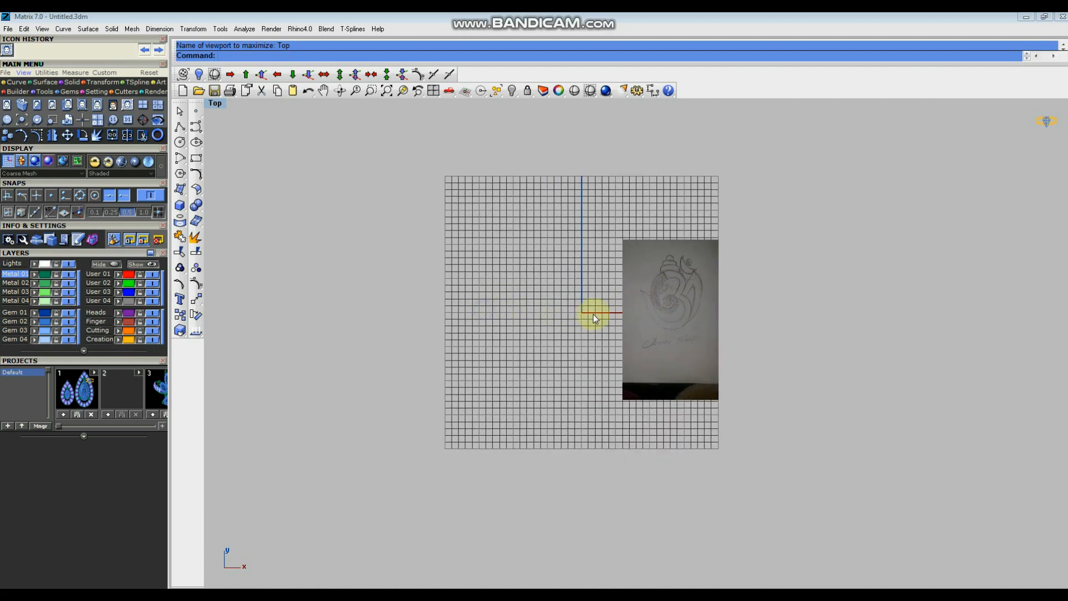
{"action": "scroll", "coordinate": [579, 312], "scroll_direction": "up", "scroll_amount": 2}
{"action": "key", "text": "F7"}
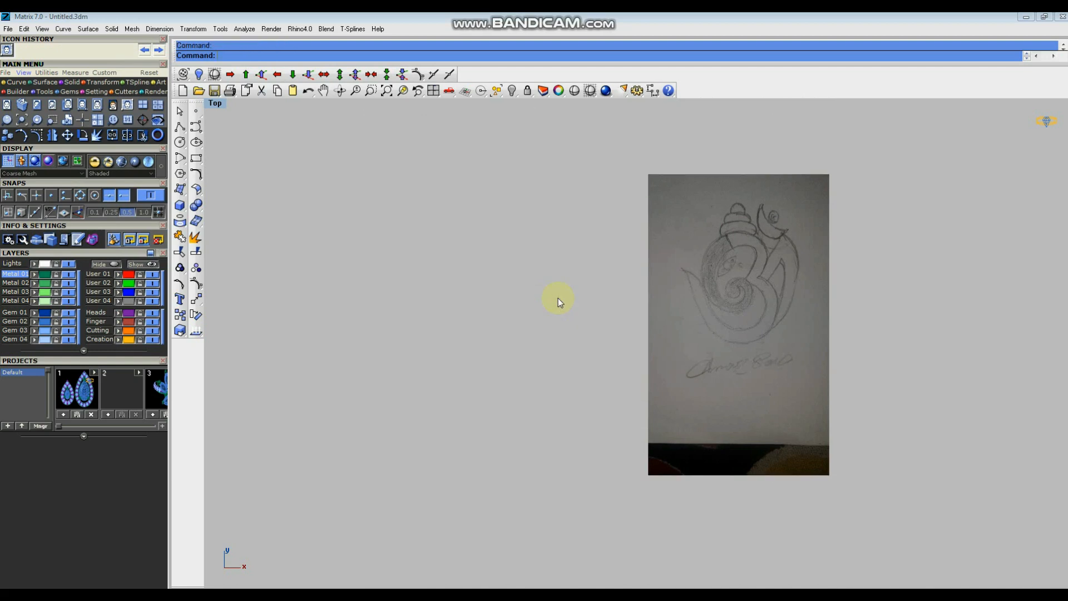
{"action": "scroll", "coordinate": [558, 298], "scroll_direction": "down", "scroll_amount": 2}
{"action": "scroll", "coordinate": [670, 342], "scroll_direction": "down", "scroll_amount": 1}
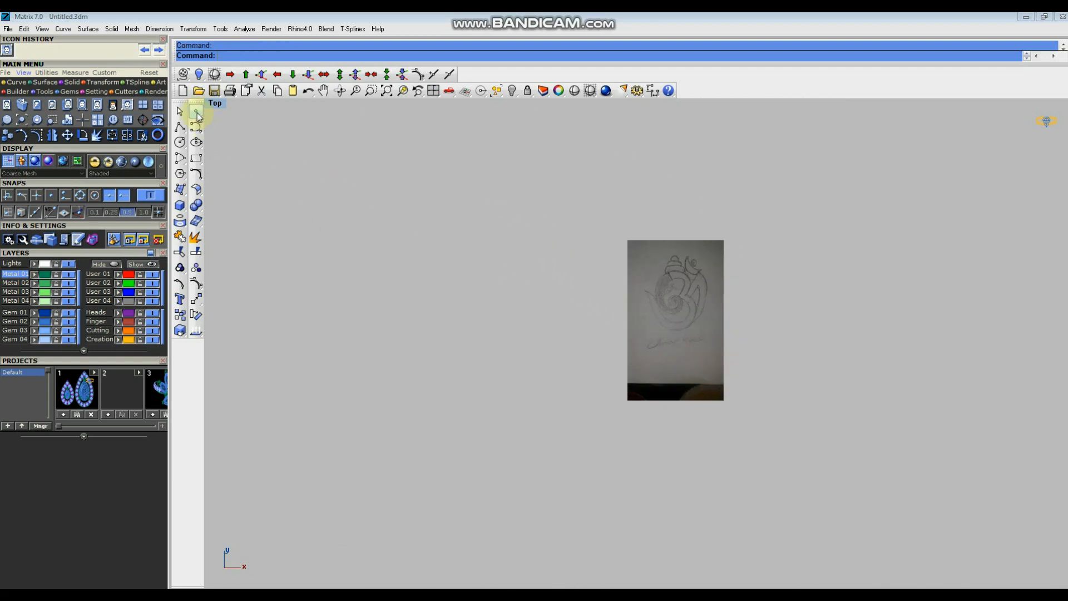
{"action": "scroll", "coordinate": [677, 312], "scroll_direction": "up", "scroll_amount": 3}
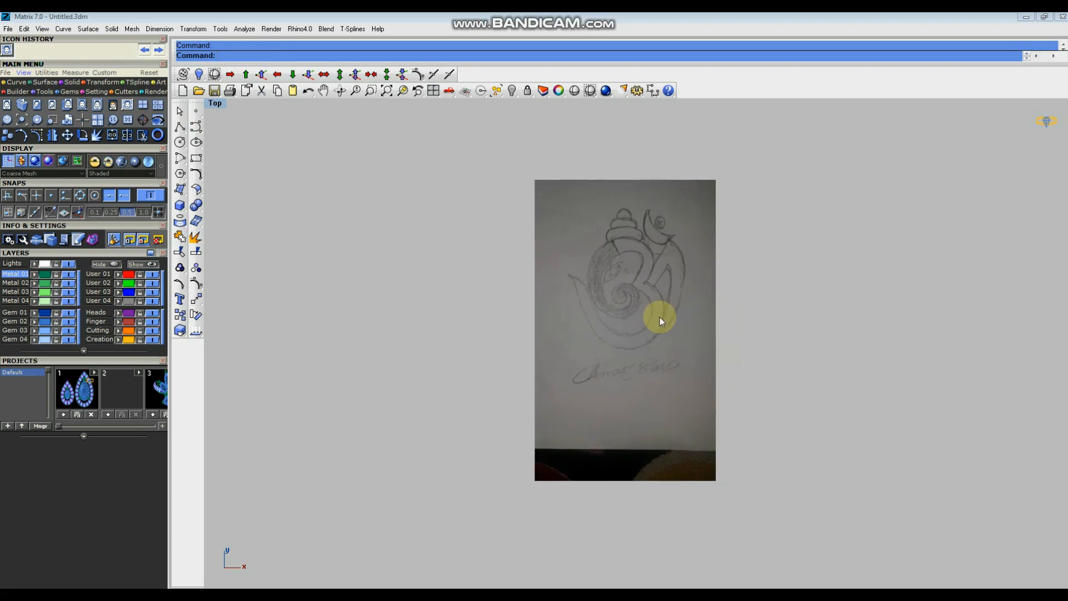
{"action": "scroll", "coordinate": [649, 377], "scroll_direction": "down", "scroll_amount": 2}
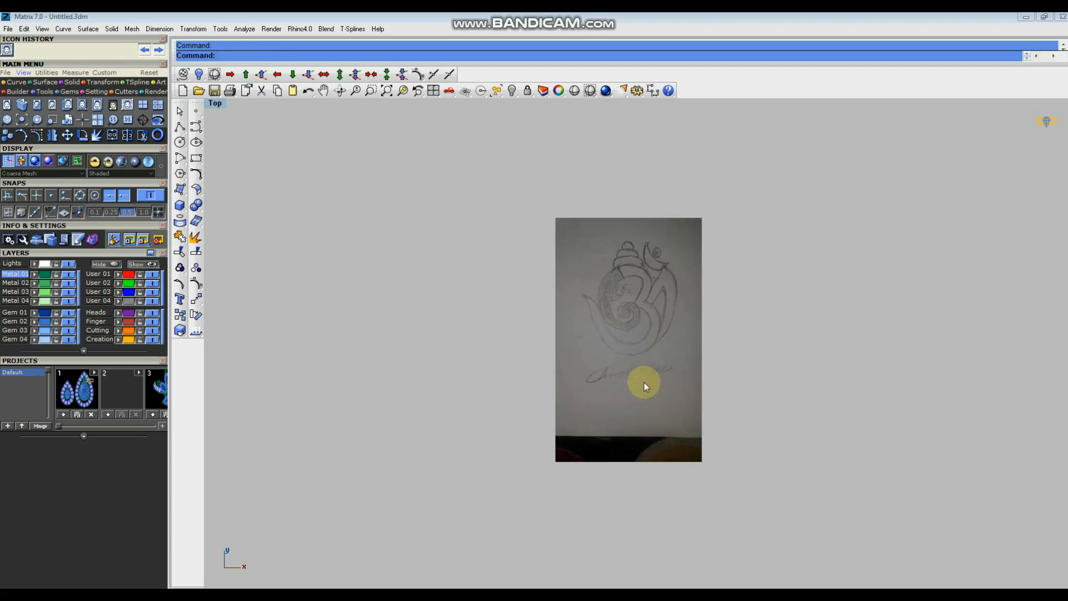
{"action": "scroll", "coordinate": [647, 375], "scroll_direction": "up", "scroll_amount": 3}
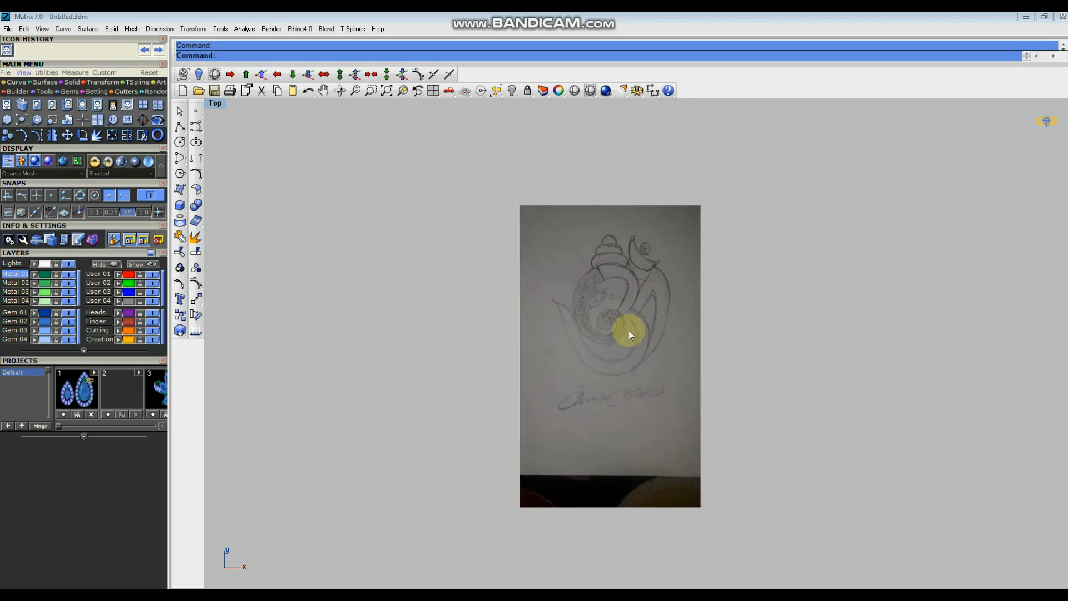
{"action": "scroll", "coordinate": [629, 330], "scroll_direction": "down", "scroll_amount": 2}
{"action": "scroll", "coordinate": [629, 329], "scroll_direction": "up", "scroll_amount": 2}
{"action": "scroll", "coordinate": [647, 314], "scroll_direction": "down", "scroll_amount": 1}
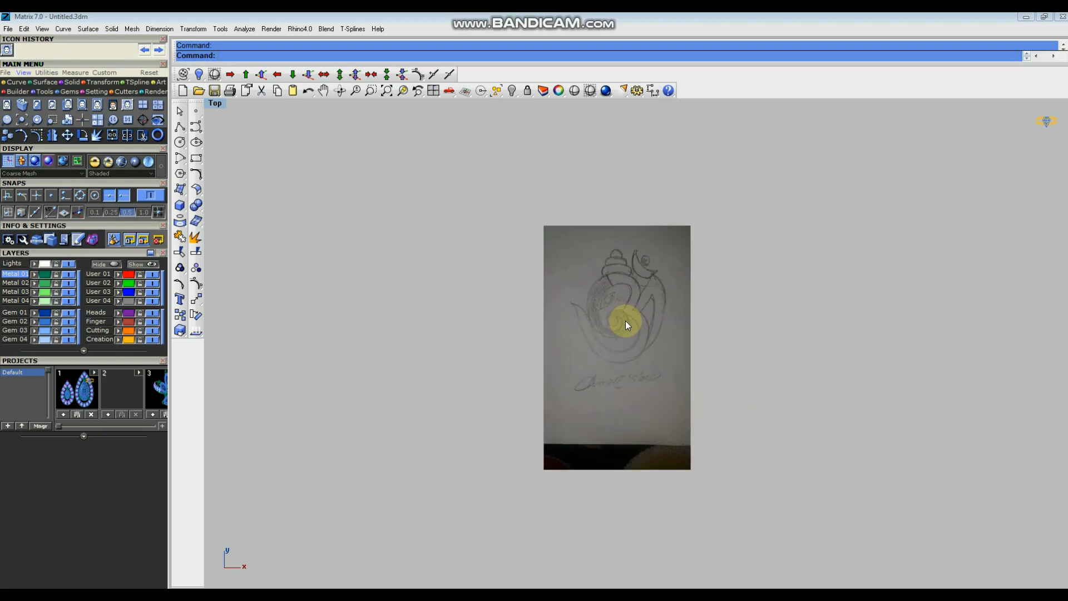
Move the reference sketch picture from the centre of its spiral to the origin (0).
{"action": "left_click", "coordinate": [633, 335]}
{"action": "left_click", "coordinate": [341, 243]}
{"action": "left_click", "coordinate": [621, 335]}
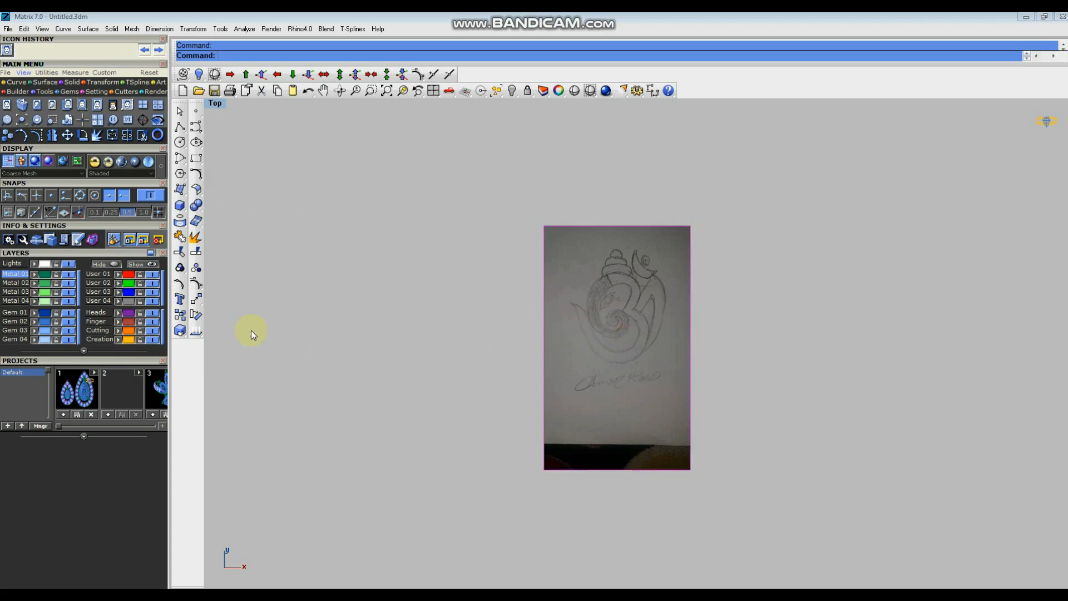
{"action": "left_click", "coordinate": [196, 299]}
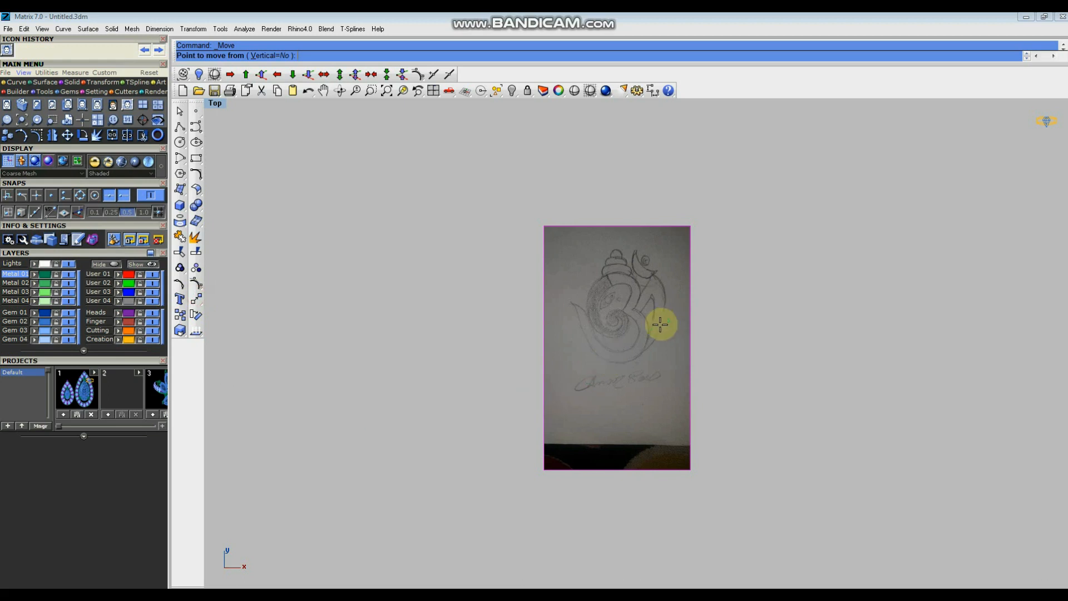
{"action": "scroll", "coordinate": [619, 320], "scroll_direction": "up", "scroll_amount": 2}
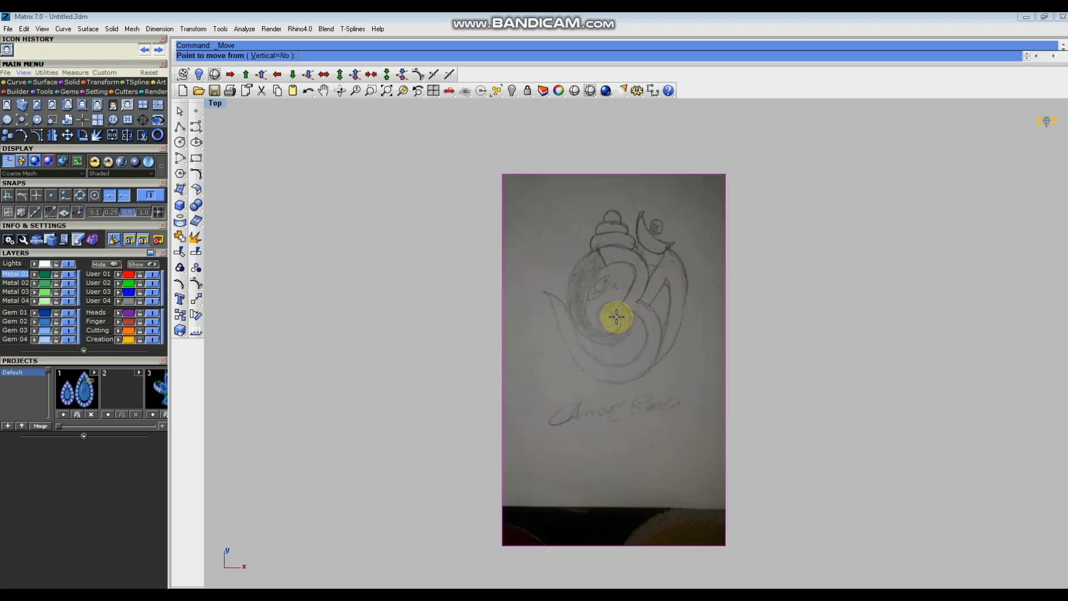
{"action": "left_click", "coordinate": [616, 318]}
{"action": "type", "text": "0"}
{"action": "key", "text": "Return"}
{"action": "scroll", "coordinate": [621, 313], "scroll_direction": "down", "scroll_amount": 1}
{"action": "scroll", "coordinate": [629, 319], "scroll_direction": "down", "scroll_amount": 3}
{"action": "key", "text": "Left"}
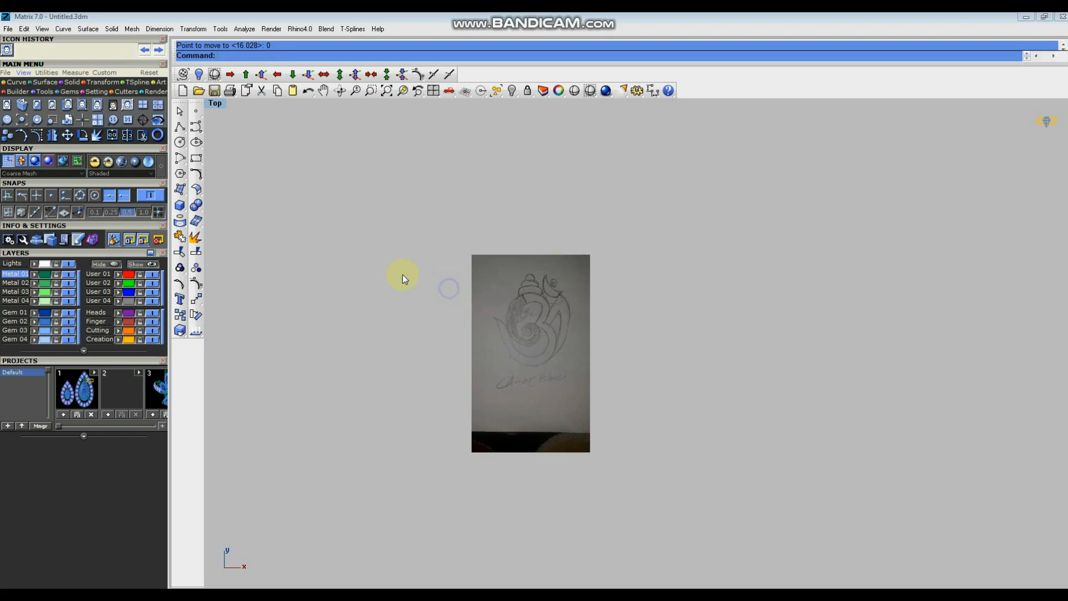
Draw a vertical line through the whole sketch picture with its midpoint at the origin (0).
{"action": "left_click", "coordinate": [180, 126]}
{"action": "left_click", "coordinate": [227, 139]}
{"action": "type", "text": "0"}
{"action": "key", "text": "Return"}
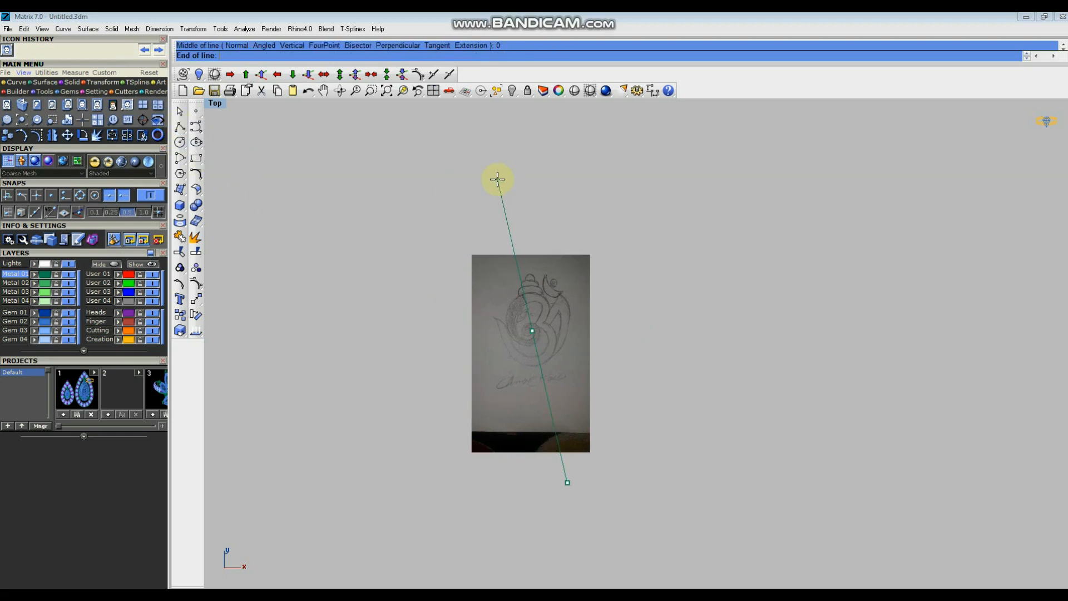
{"action": "left_click", "coordinate": [522, 151]}
{"action": "type", "text": "0"}
{"action": "key", "text": "Return"}
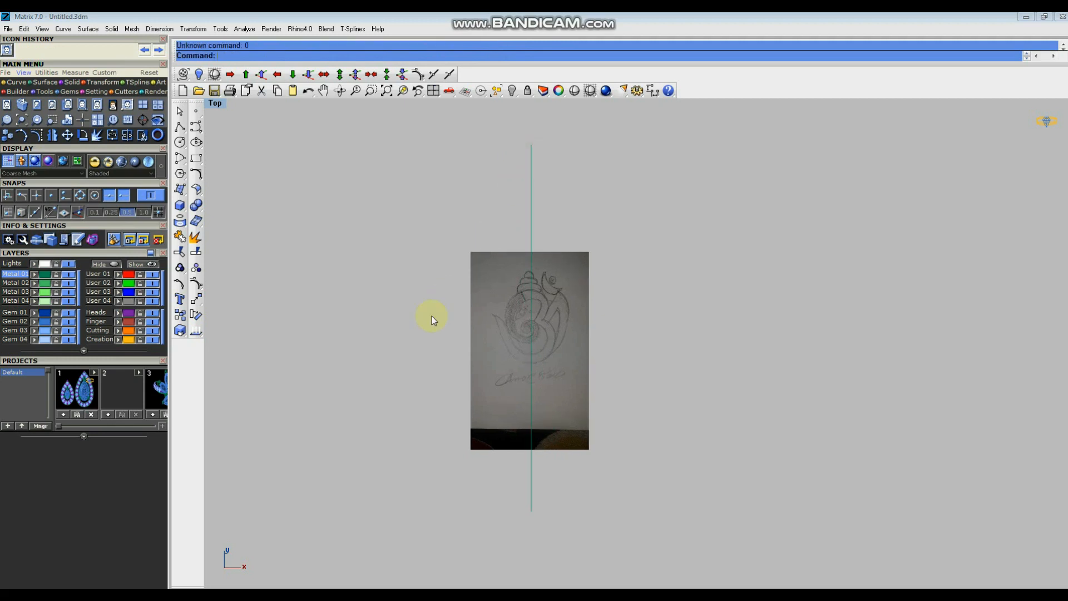
Draw a horizontal line across the sketch picture with its midpoint at the origin (0).
{"action": "key", "text": "Return"}
{"action": "type", "text": "0"}
{"action": "key", "text": "Return"}
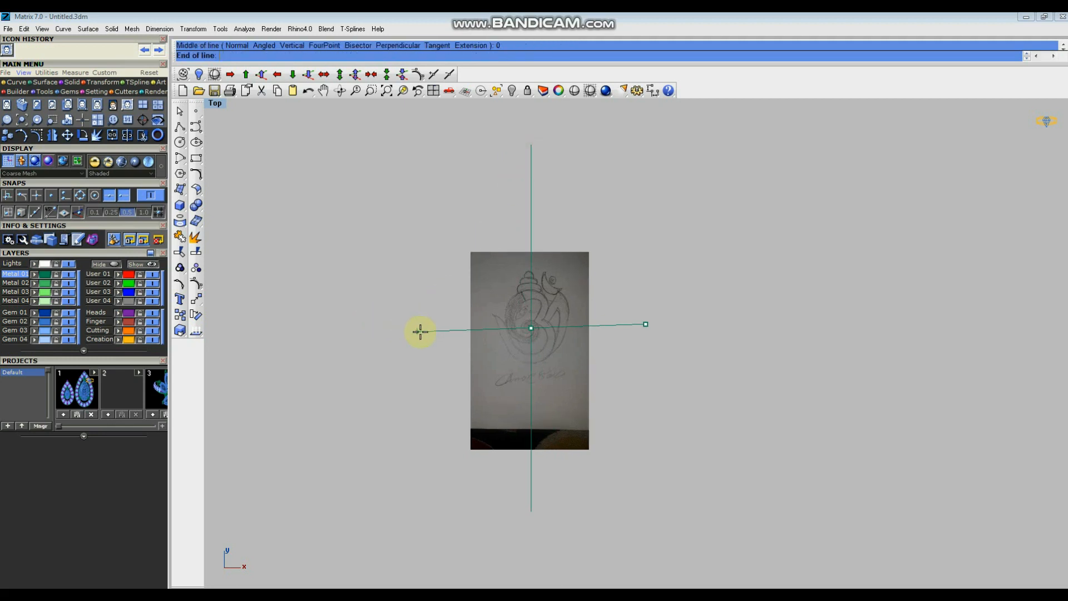
{"action": "left_click", "coordinate": [391, 321]}
{"action": "scroll", "coordinate": [578, 344], "scroll_direction": "up", "scroll_amount": 3}
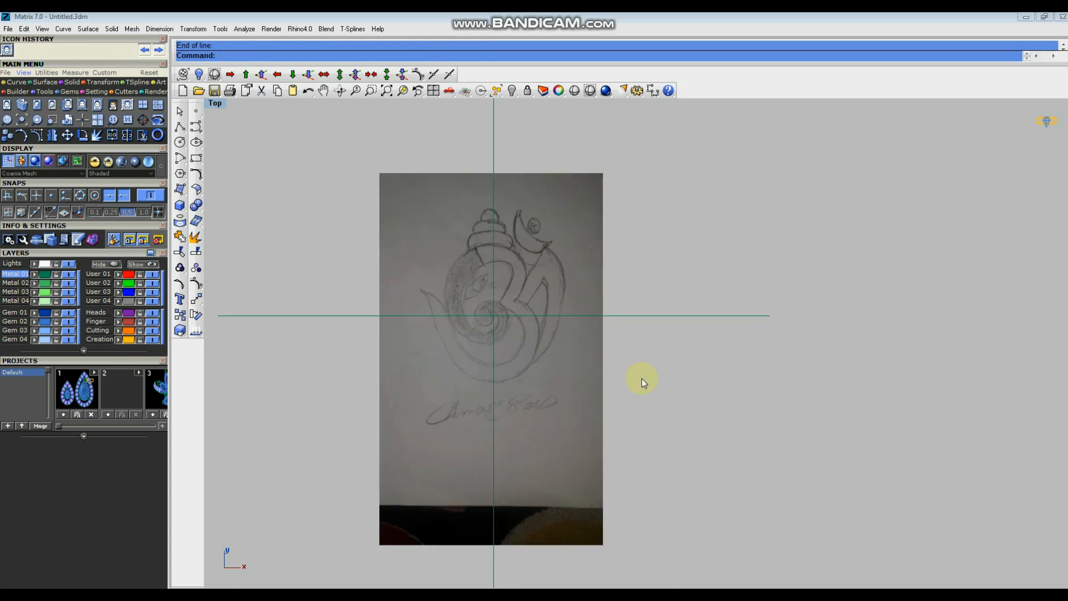
Draw a circle with a diameter of 1.70 in the empty area beside the sketch picture.
{"action": "scroll", "coordinate": [658, 383], "scroll_direction": "down", "scroll_amount": 3}
{"action": "left_click", "coordinate": [180, 142]}
{"action": "left_click", "coordinate": [425, 289]}
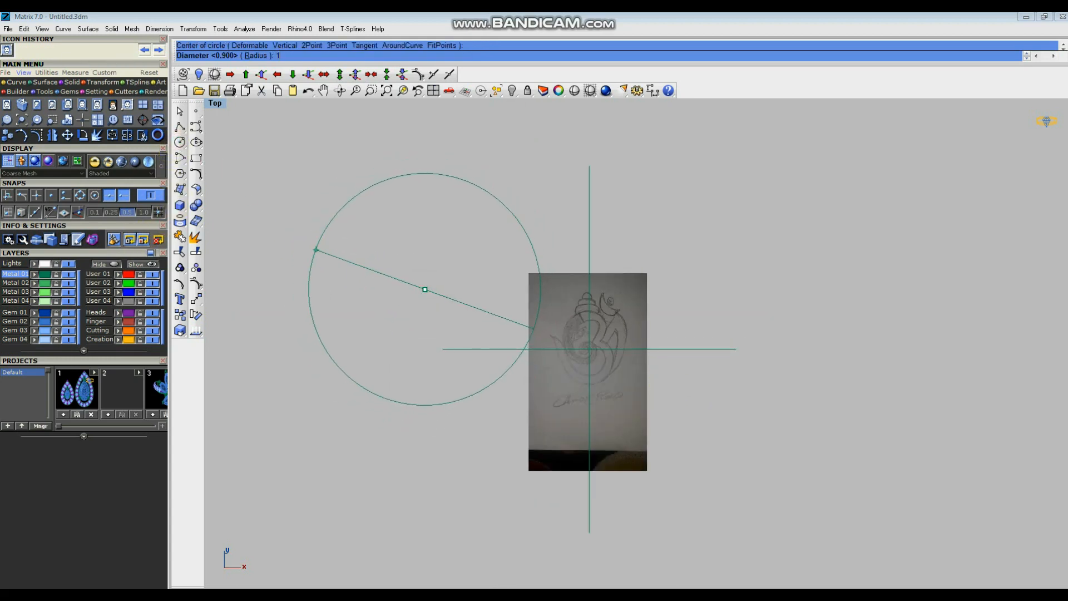
{"action": "key", "text": "Return"}
Check the small circle's diameter with a diameter dimension, without placing the dimension.
{"action": "left_click_drag", "start_coordinate": [442, 262], "coordinate": [367, 346]}
{"action": "left_click", "coordinate": [652, 91]}
{"action": "left_click", "coordinate": [712, 119]}
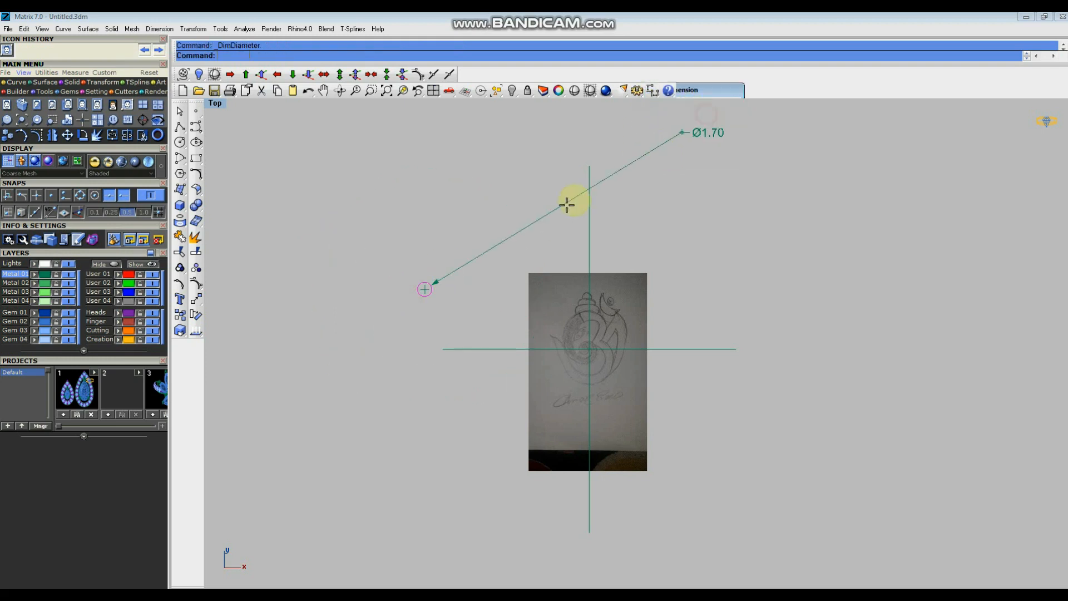
{"action": "scroll", "coordinate": [478, 245], "scroll_direction": "up", "scroll_amount": 2}
{"action": "scroll", "coordinate": [464, 249], "scroll_direction": "down", "scroll_amount": 1}
{"action": "key", "text": "Escape"}
Move the small circle onto the upper-left part of the shaded band in the sketch.
{"action": "left_click", "coordinate": [196, 299]}
{"action": "left_click", "coordinate": [267, 213]}
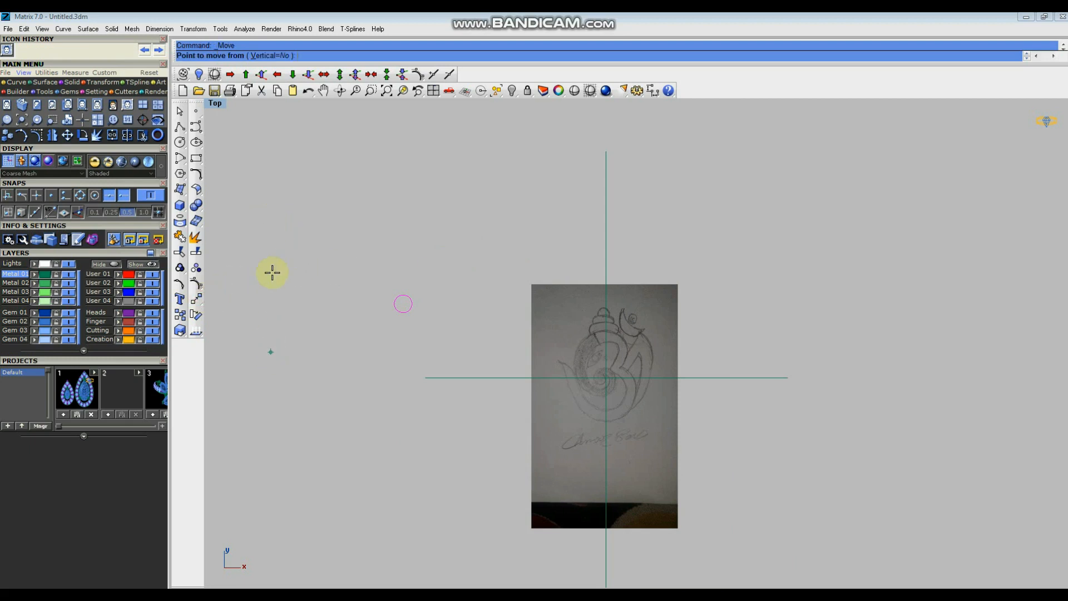
{"action": "left_click", "coordinate": [454, 253]}
{"action": "scroll", "coordinate": [606, 362], "scroll_direction": "up", "scroll_amount": 2}
{"action": "right_click_drag", "start_coordinate": [619, 362], "coordinate": [610, 334]}
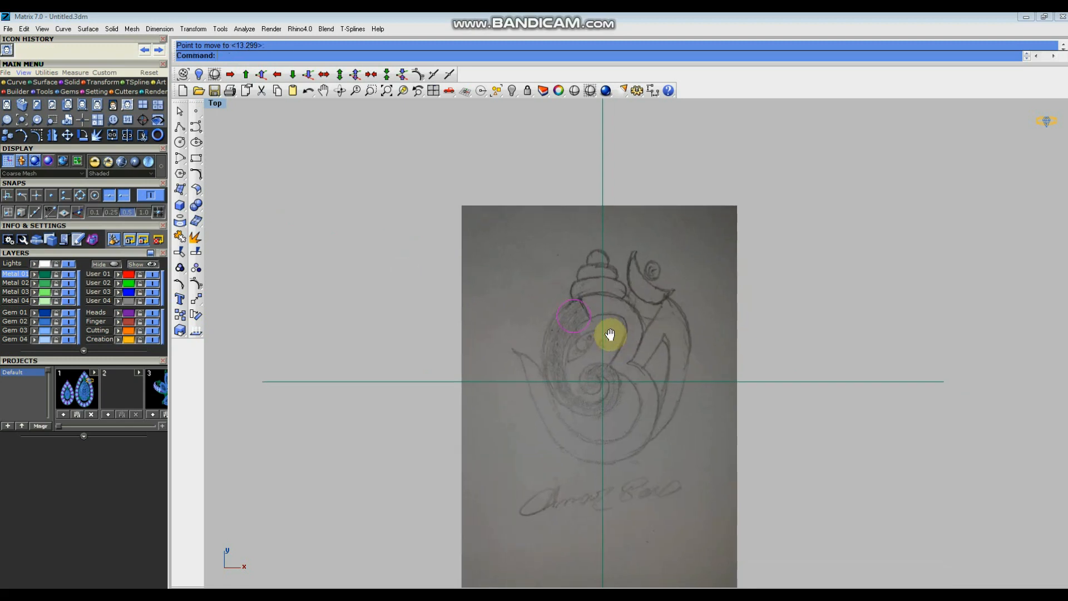
Scale the sketch picture up about the origin (0) by a factor of about 1.13.
{"action": "scroll", "coordinate": [576, 326], "scroll_direction": "up", "scroll_amount": 2}
{"action": "scroll", "coordinate": [618, 278], "scroll_direction": "down", "scroll_amount": 2}
{"action": "left_click", "coordinate": [526, 246]}
{"action": "left_click", "coordinate": [180, 330]}
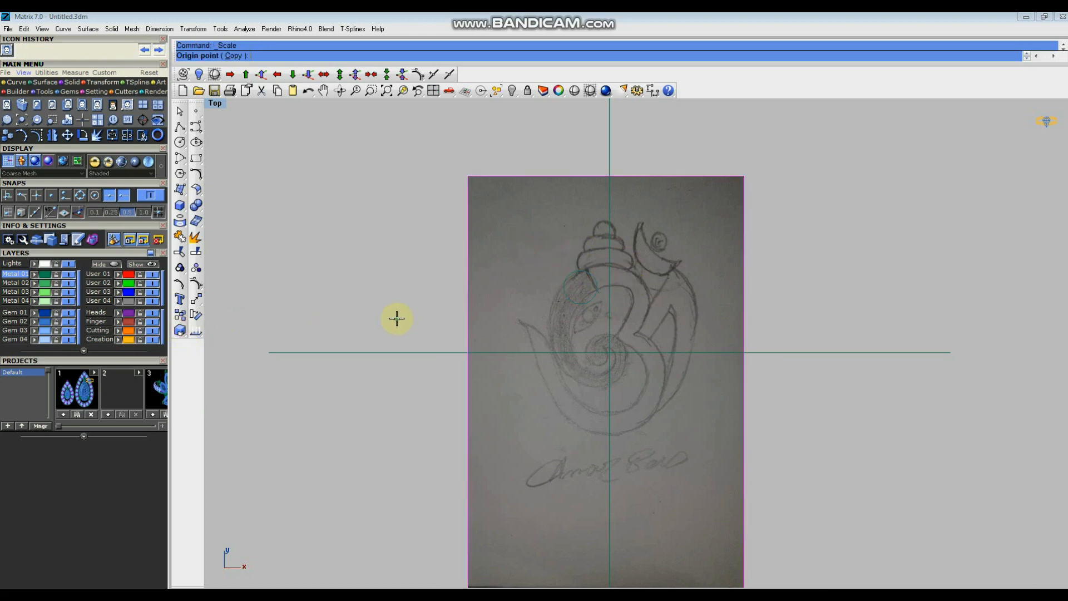
{"action": "type", "text": "0"}
{"action": "key", "text": "Return"}
{"action": "left_click", "coordinate": [401, 298]}
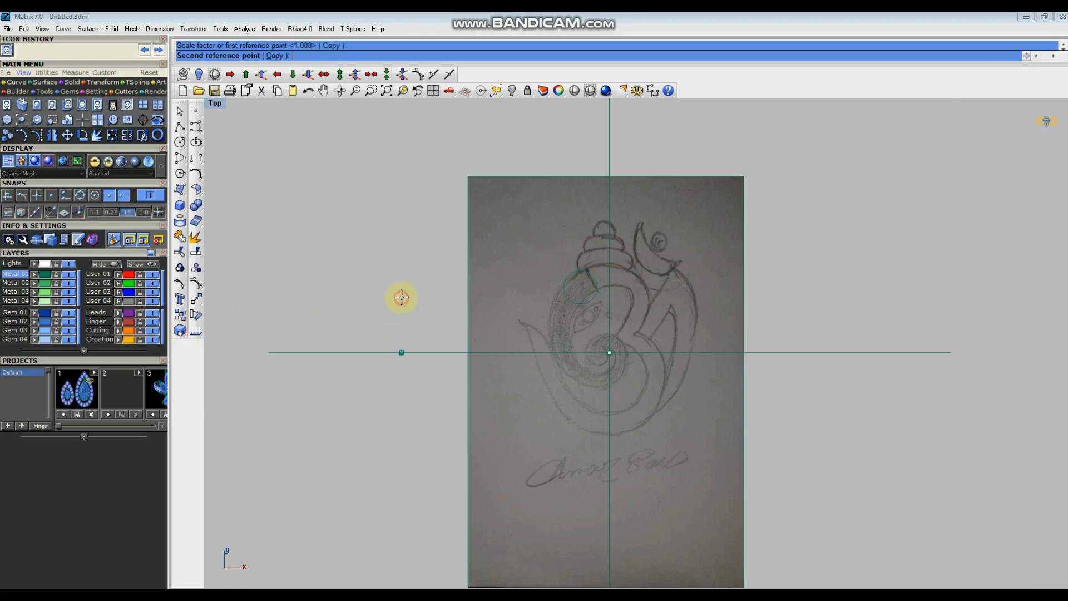
{"action": "left_click", "coordinate": [375, 296]}
Move the circle down to the vertical centre line, onto the sketch's bottom crescent band.
{"action": "mouse_move", "coordinate": [315, 205]}
{"action": "left_mouse_down"}
{"action": "mouse_move", "coordinate": [636, 356]}
{"action": "mouse_move", "coordinate": [647, 372]}
{"action": "left_mouse_up"}
{"action": "left_click", "coordinate": [199, 301]}
{"action": "left_click", "coordinate": [375, 310]}
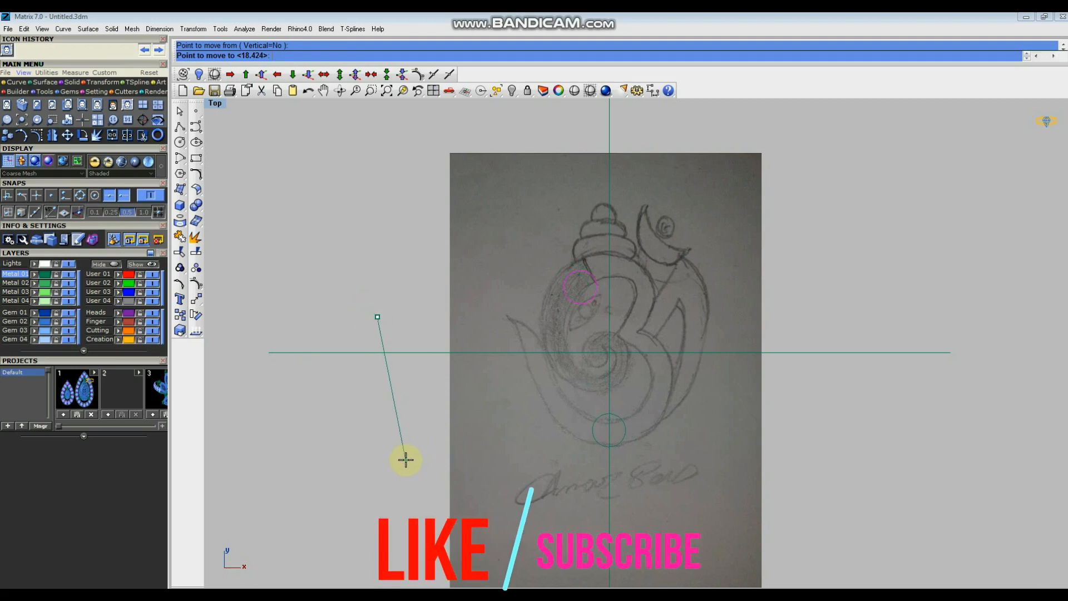
{"action": "left_click", "coordinate": [406, 461]}
Enlarge the sketch picture about the origin (0) by a further factor of about 1.17.
{"action": "left_click", "coordinate": [519, 419]}
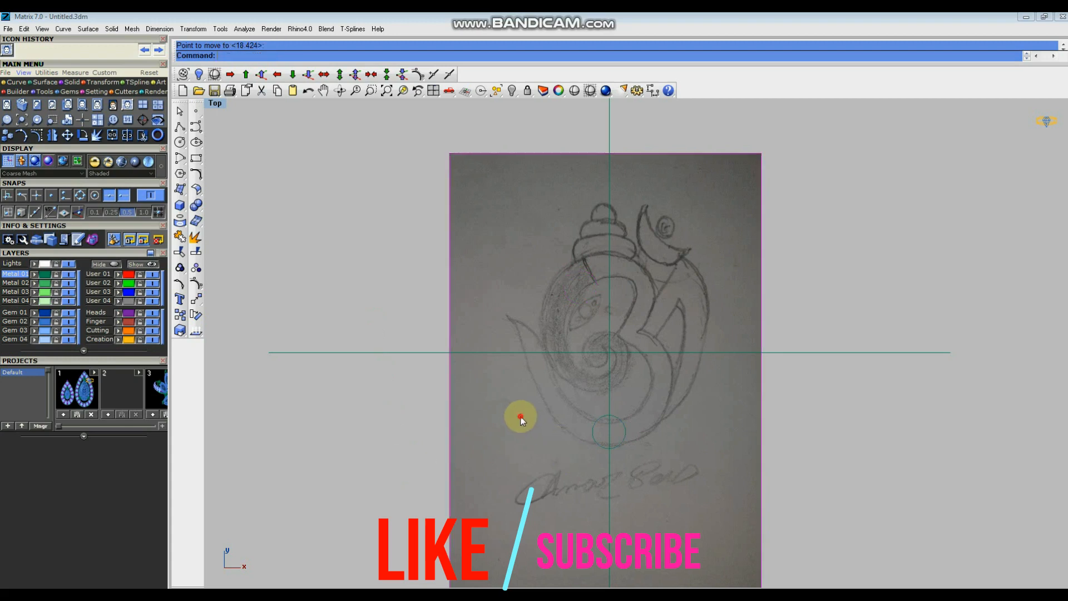
{"action": "left_click", "coordinate": [180, 330]}
{"action": "type", "text": "0"}
{"action": "key", "text": "Return"}
{"action": "left_click", "coordinate": [341, 312]}
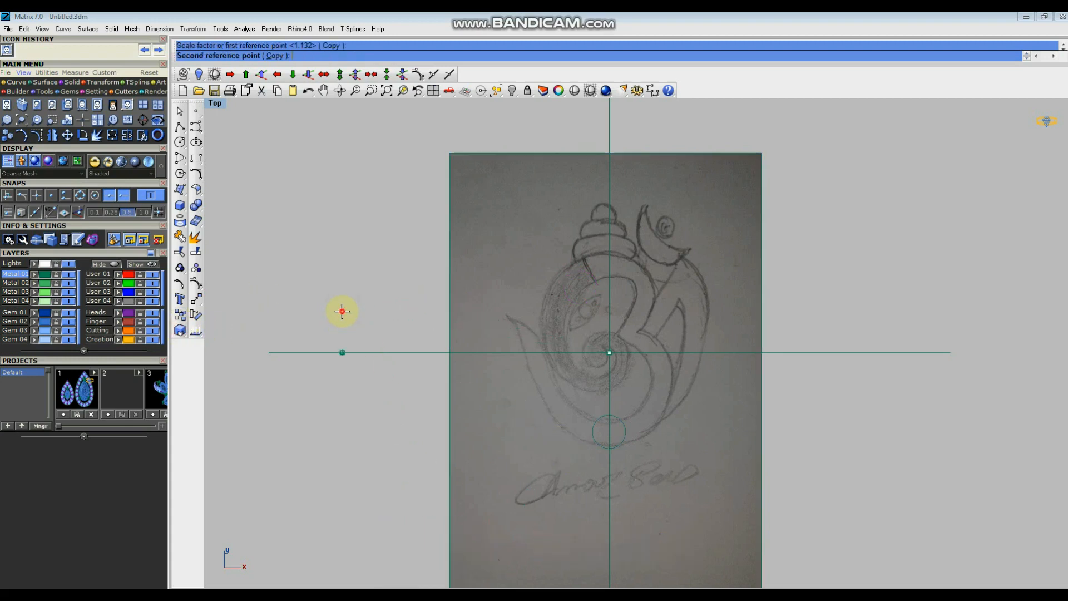
{"action": "left_click", "coordinate": [300, 308]}
Shift the circle slightly downward so it sits between the two outlines of the bottom crescent band.
{"action": "left_click_drag", "start_coordinate": [317, 286], "coordinate": [652, 504]}
{"action": "left_click", "coordinate": [196, 284]}
{"action": "left_click", "coordinate": [289, 252]}
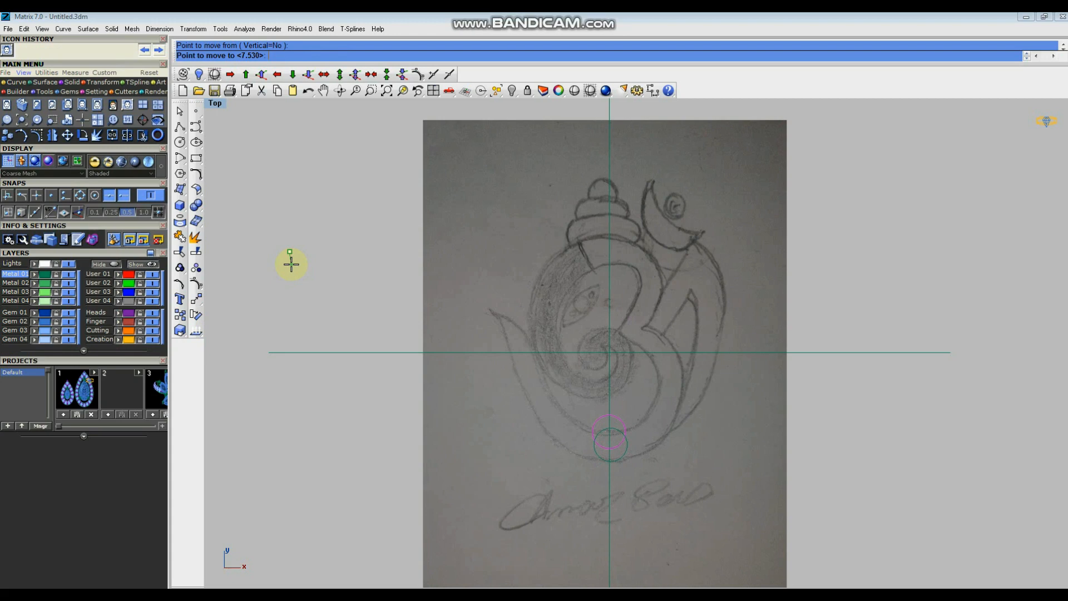
{"action": "left_click", "coordinate": [290, 265]}
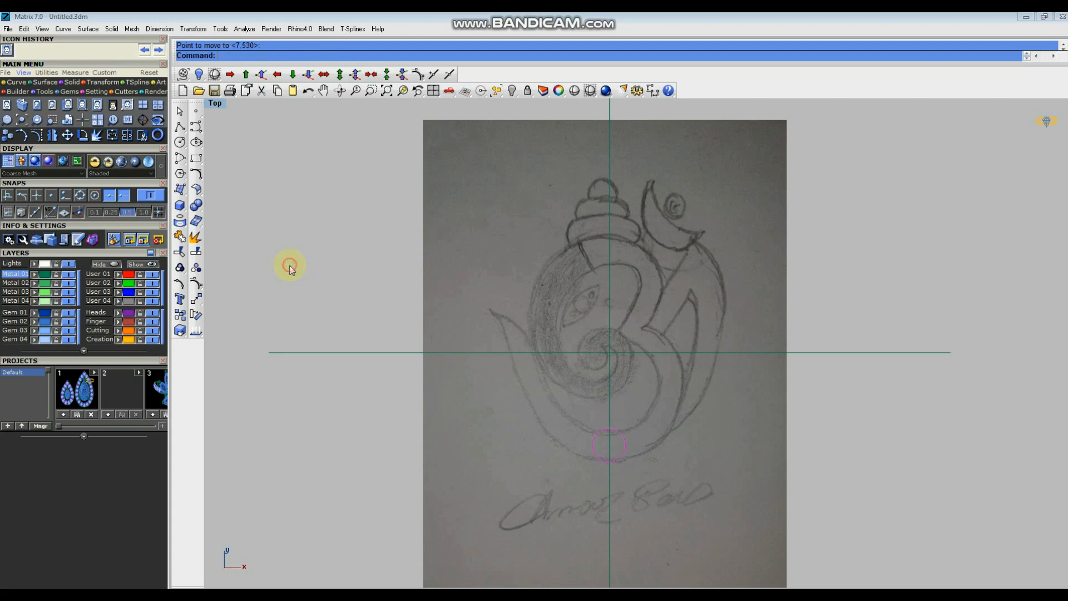
Scale the sketch picture up slightly about the origin (0) to match the bottom band to the circle.
{"action": "scroll", "coordinate": [628, 431], "scroll_direction": "down", "scroll_amount": 2}
{"action": "scroll", "coordinate": [619, 439], "scroll_direction": "up", "scroll_amount": 2}
{"action": "left_click", "coordinate": [611, 437]}
{"action": "scroll", "coordinate": [619, 439], "scroll_direction": "down", "scroll_amount": 2}
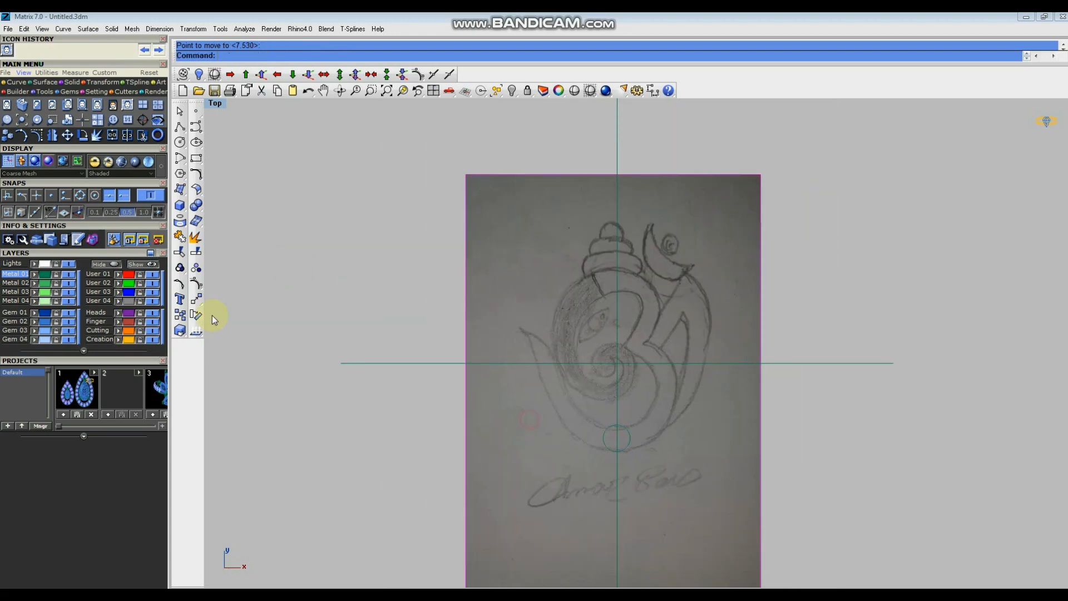
{"action": "left_click", "coordinate": [180, 329]}
{"action": "type", "text": "0"}
{"action": "key", "text": "Return"}
{"action": "left_click", "coordinate": [360, 320]}
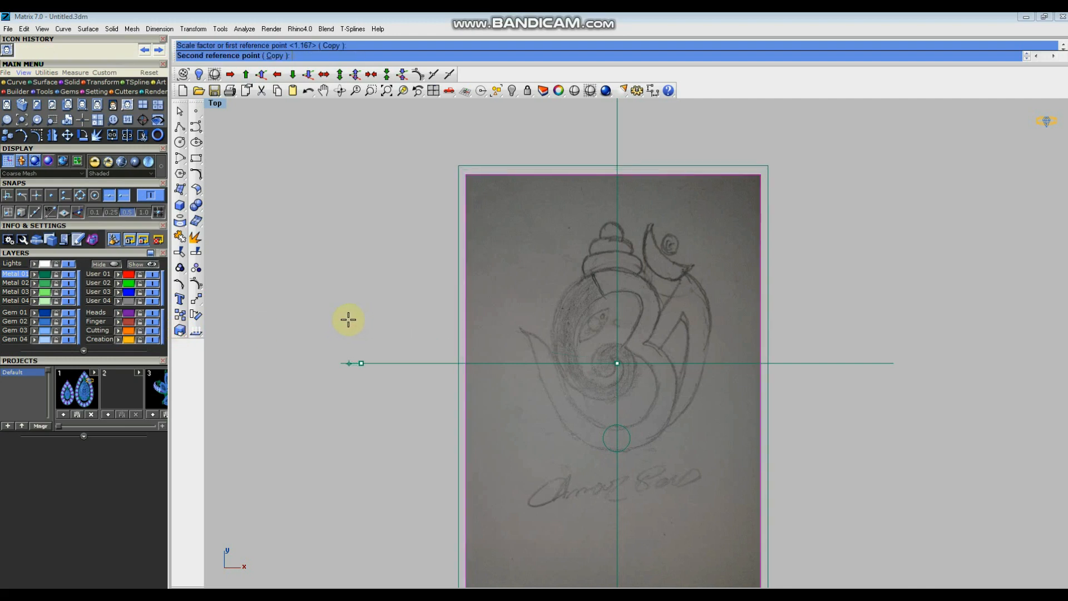
{"action": "left_click", "coordinate": [349, 320]}
Move the reference circle slightly down so it fits the rescaled bottom crescent band of the sketch.
{"action": "left_click_drag", "start_coordinate": [376, 390], "coordinate": [676, 493]}
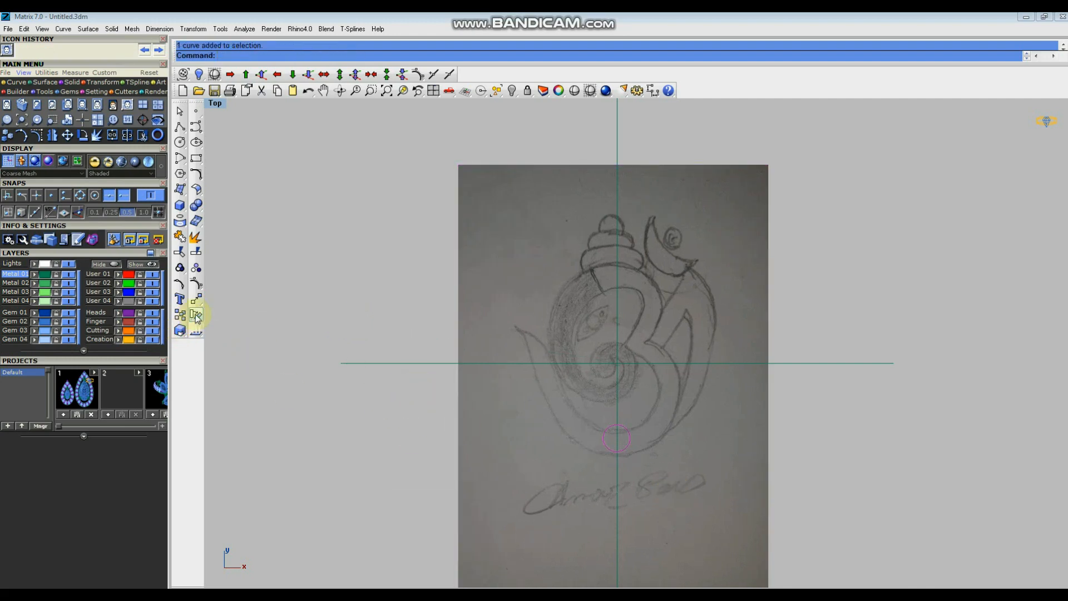
{"action": "left_click", "coordinate": [199, 296]}
{"action": "right_click", "coordinate": [440, 406]}
{"action": "left_click", "coordinate": [373, 230]}
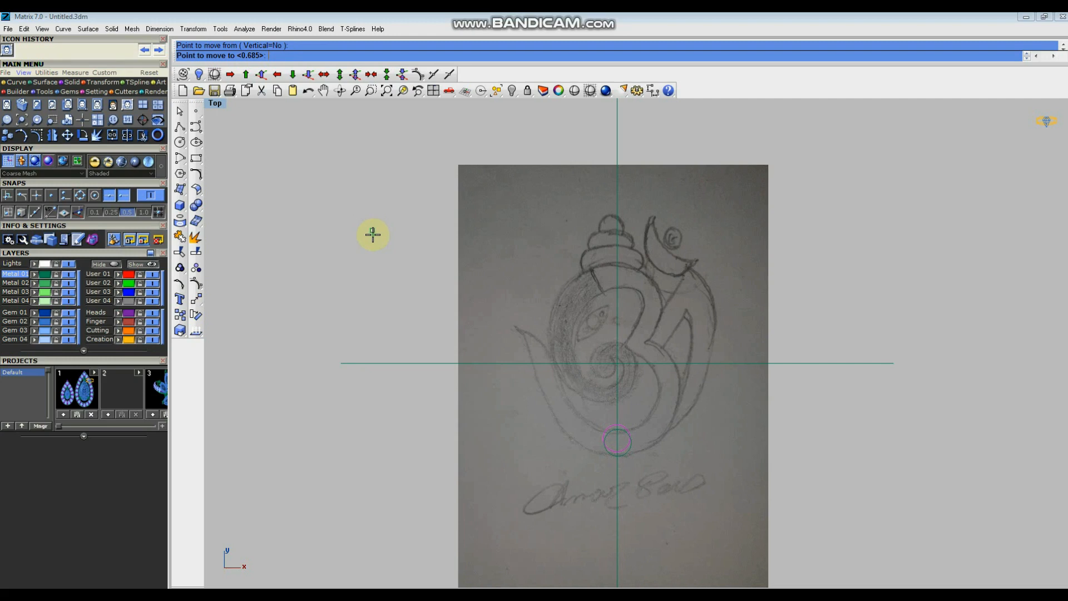
{"action": "left_click", "coordinate": [373, 233]}
{"action": "scroll", "coordinate": [607, 453], "scroll_direction": "up", "scroll_amount": 6}
{"action": "right_click_drag", "start_coordinate": [633, 452], "coordinate": [622, 413]}
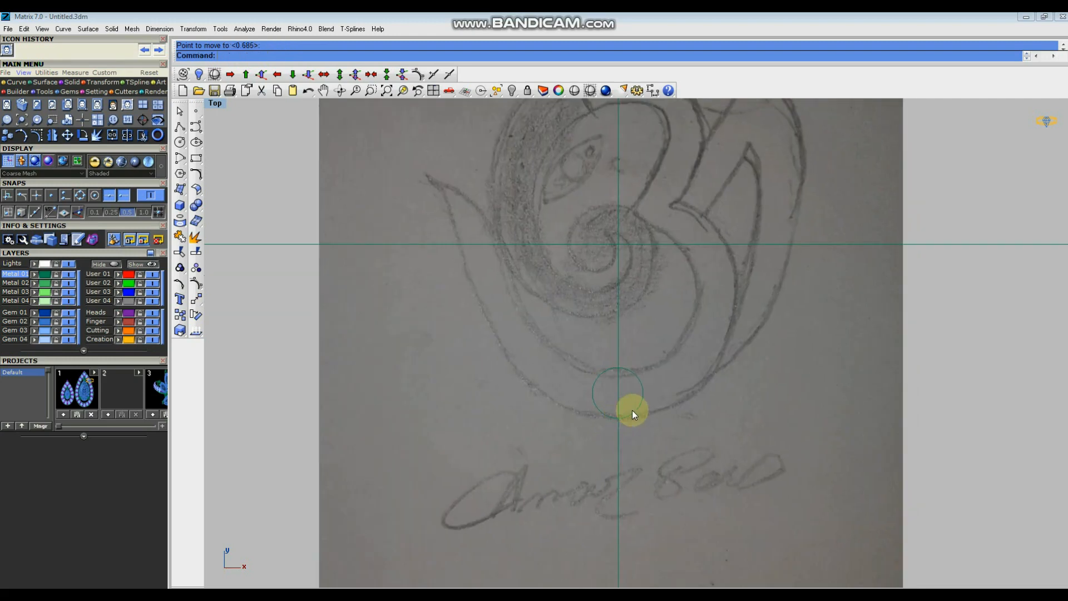
{"action": "scroll", "coordinate": [625, 392], "scroll_direction": "down", "scroll_amount": 3}
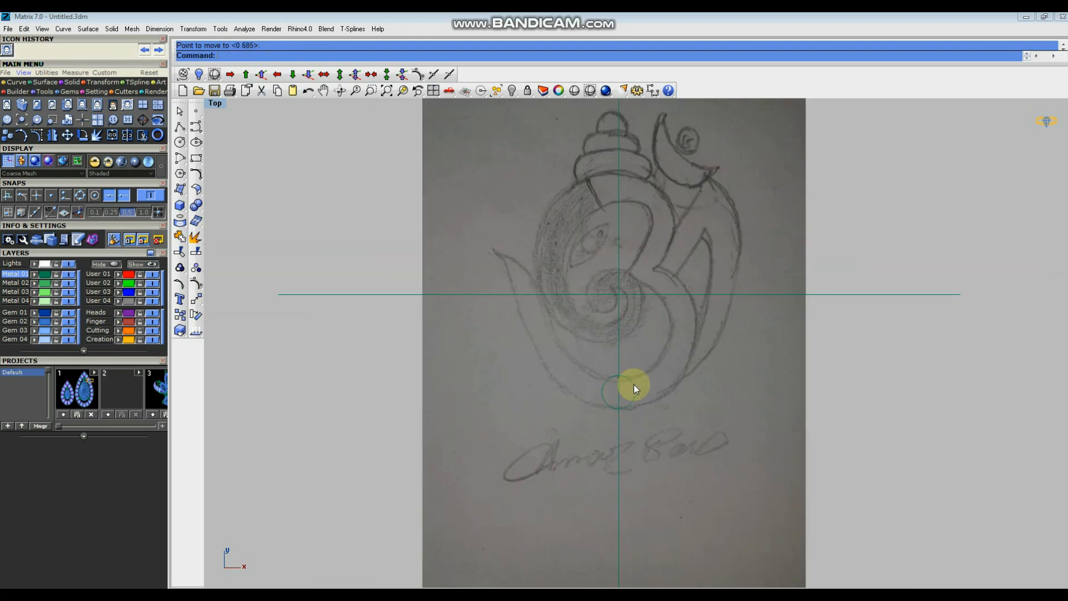
{"action": "scroll", "coordinate": [623, 391], "scroll_direction": "down", "scroll_amount": 3}
Assign the sketch picture to the Metal 02 layer and lock that layer.
{"action": "left_click", "coordinate": [549, 384]}
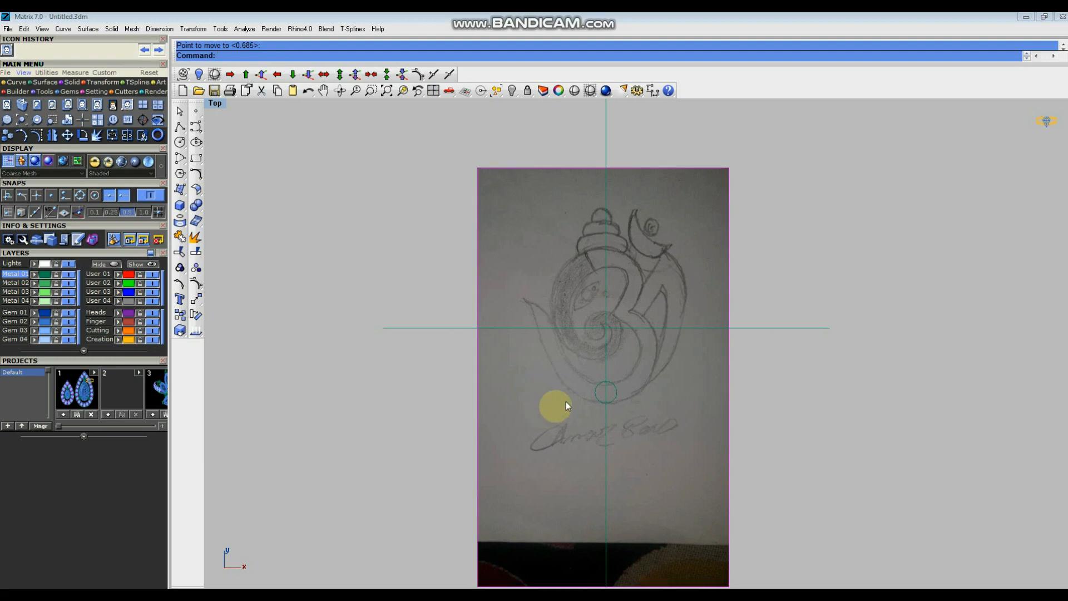
{"action": "left_click", "coordinate": [34, 284]}
{"action": "left_click", "coordinate": [55, 284]}
Delete the reference circle from the bottom crescent band.
{"action": "left_click_drag", "start_coordinate": [572, 378], "coordinate": [670, 418]}
{"action": "key", "text": "Delete"}
{"action": "scroll", "coordinate": [636, 370], "scroll_direction": "down", "scroll_amount": 3}
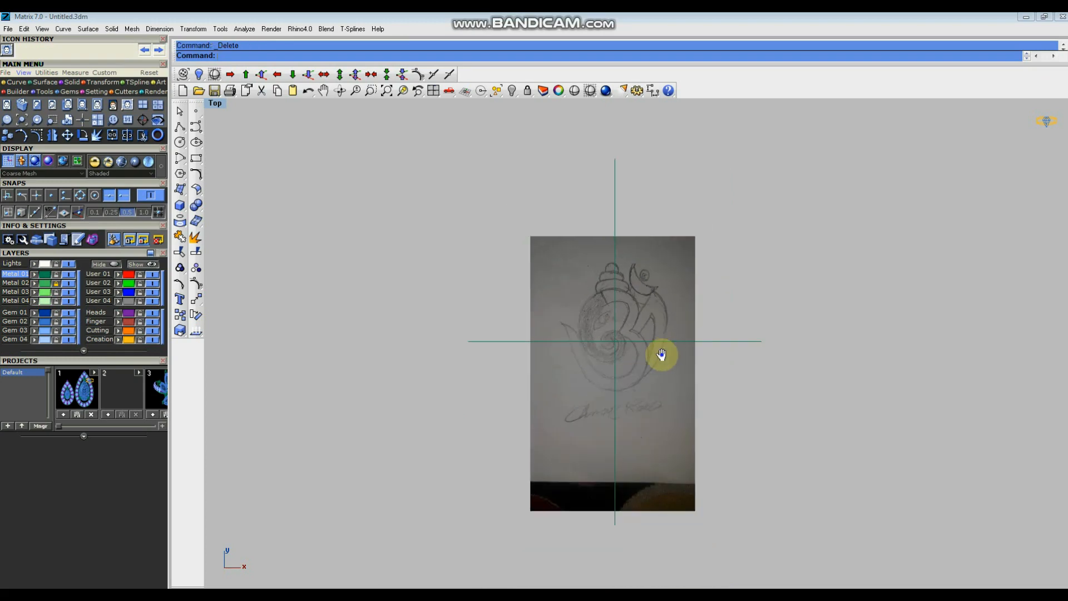
{"action": "right_click_drag", "start_coordinate": [653, 406], "coordinate": [639, 397]}
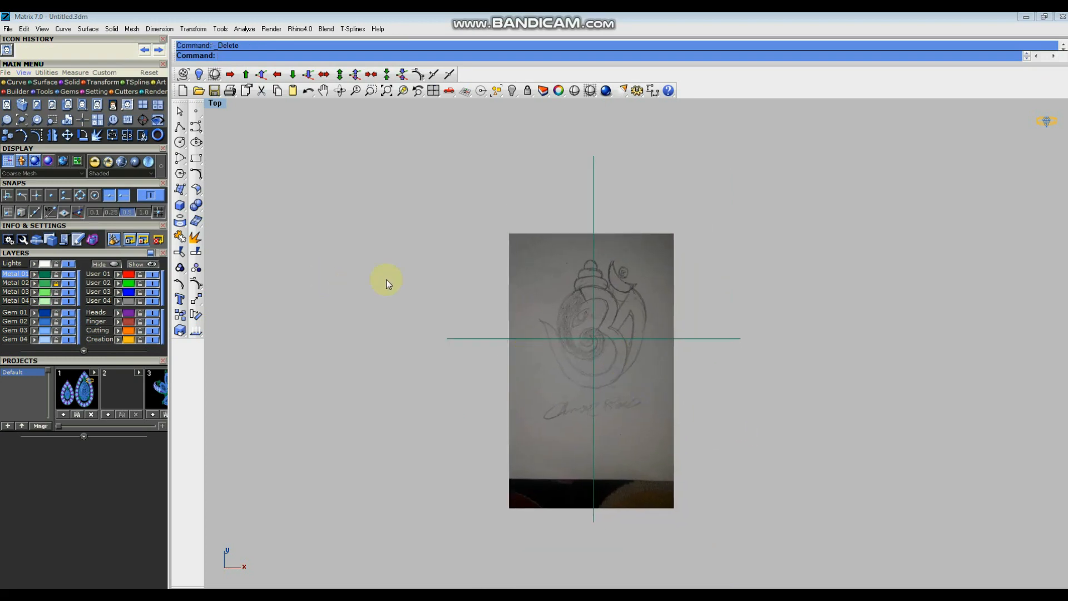
Start an interpolated curve at the centre of the trunk spiral and trace the inner coil round to its top.
{"action": "left_click", "coordinate": [197, 129]}
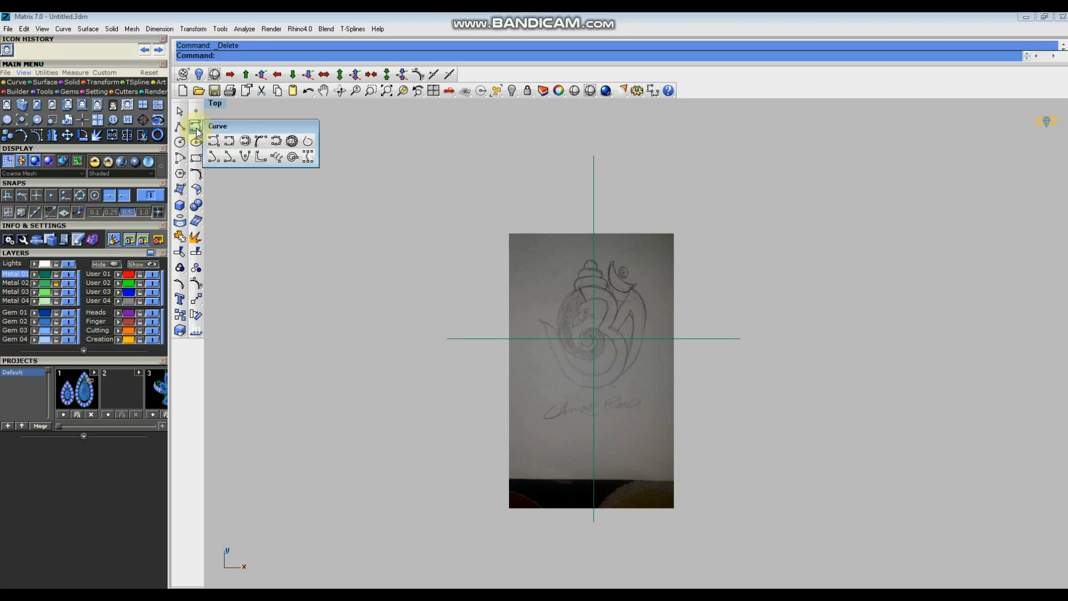
{"action": "left_click", "coordinate": [227, 139]}
{"action": "scroll", "coordinate": [573, 344], "scroll_direction": "up", "scroll_amount": 8}
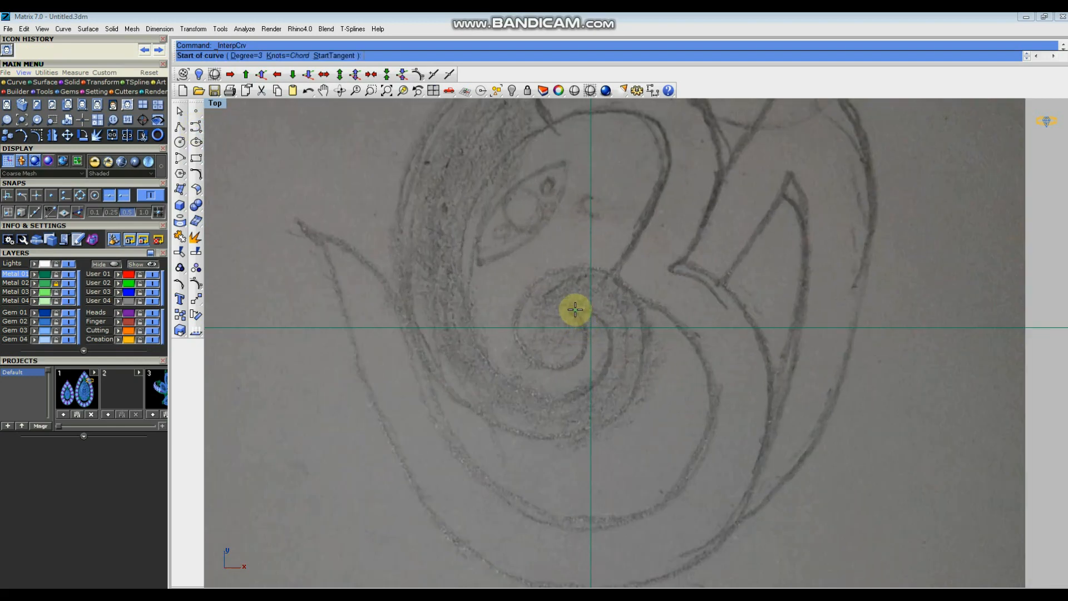
{"action": "left_click", "coordinate": [574, 309]}
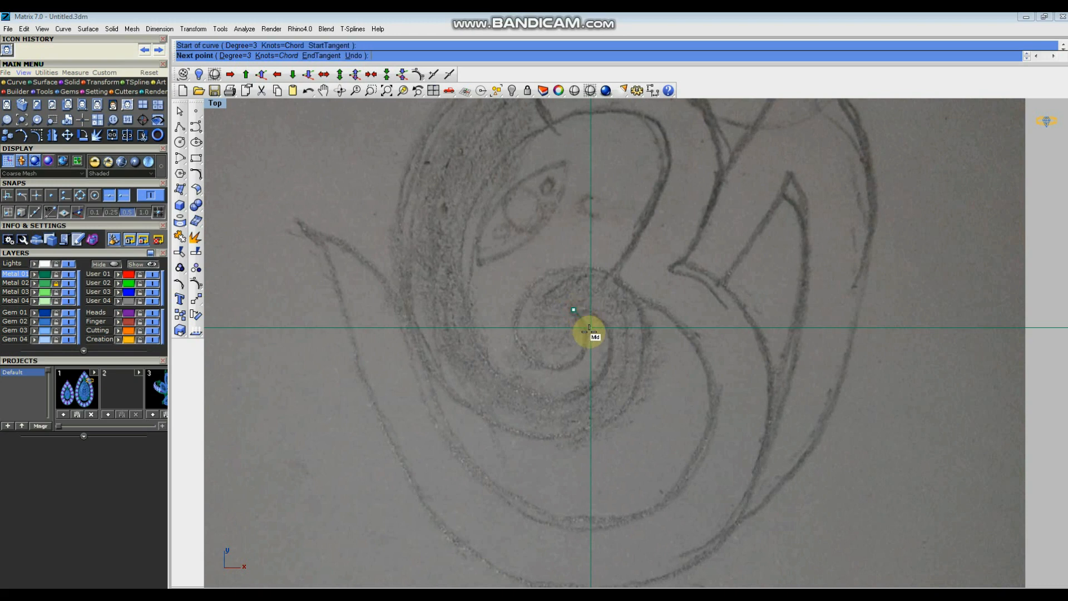
{"action": "scroll", "coordinate": [587, 334], "scroll_direction": "up", "scroll_amount": 3}
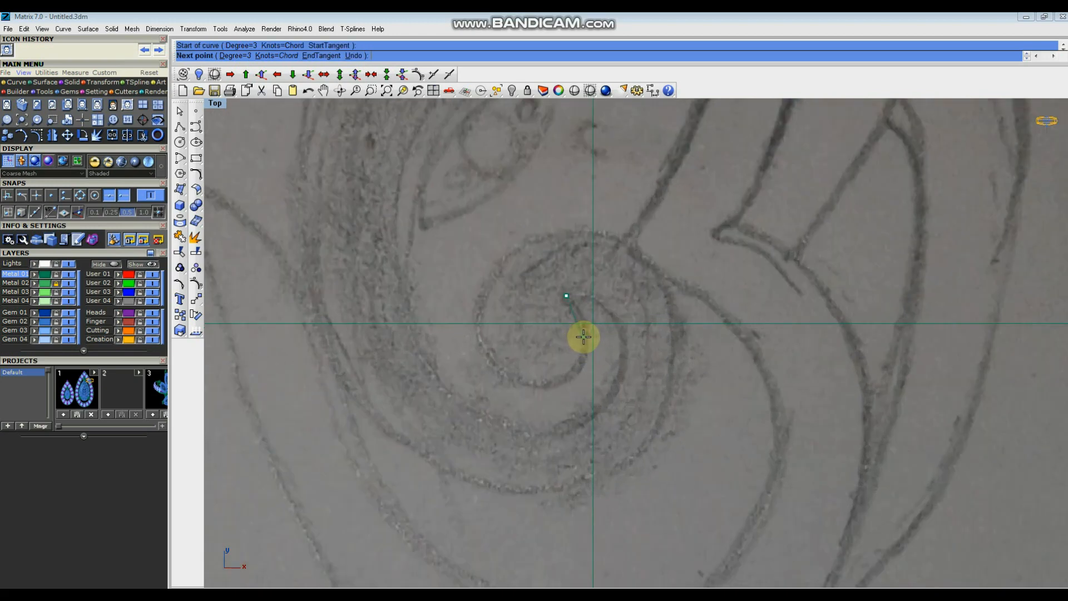
{"action": "left_click", "coordinate": [588, 334]}
{"action": "left_click", "coordinate": [570, 381]}
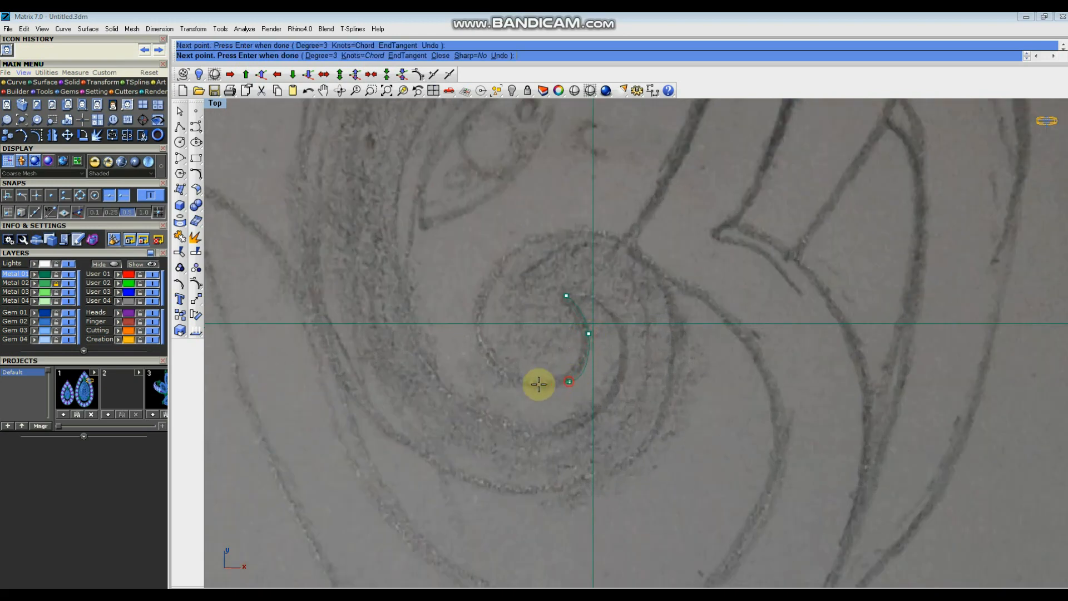
{"action": "left_click", "coordinate": [510, 382]}
{"action": "left_click", "coordinate": [471, 336]}
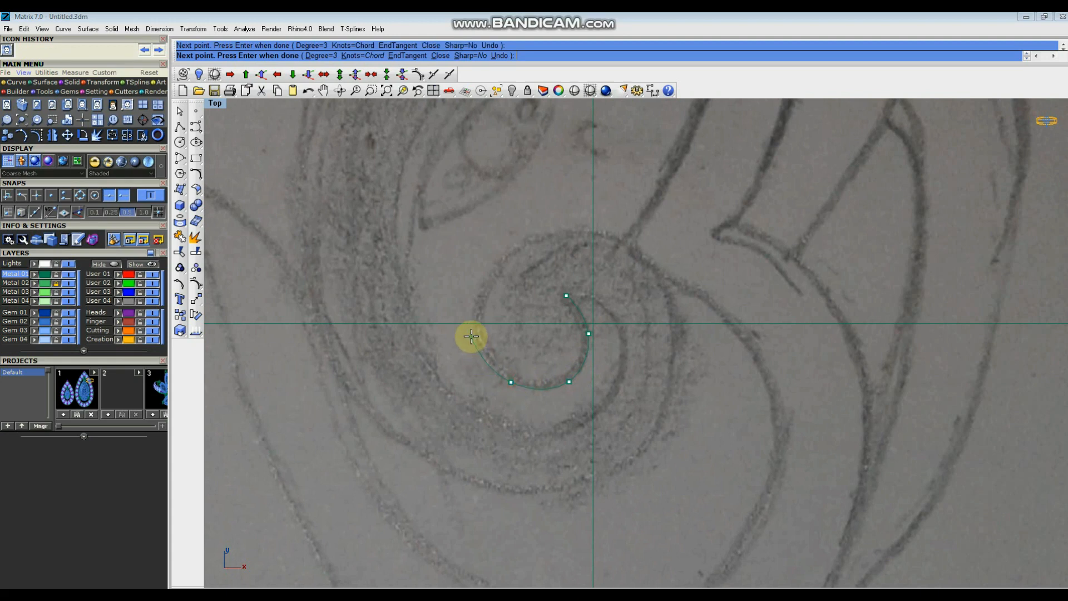
{"action": "left_click", "coordinate": [492, 262]}
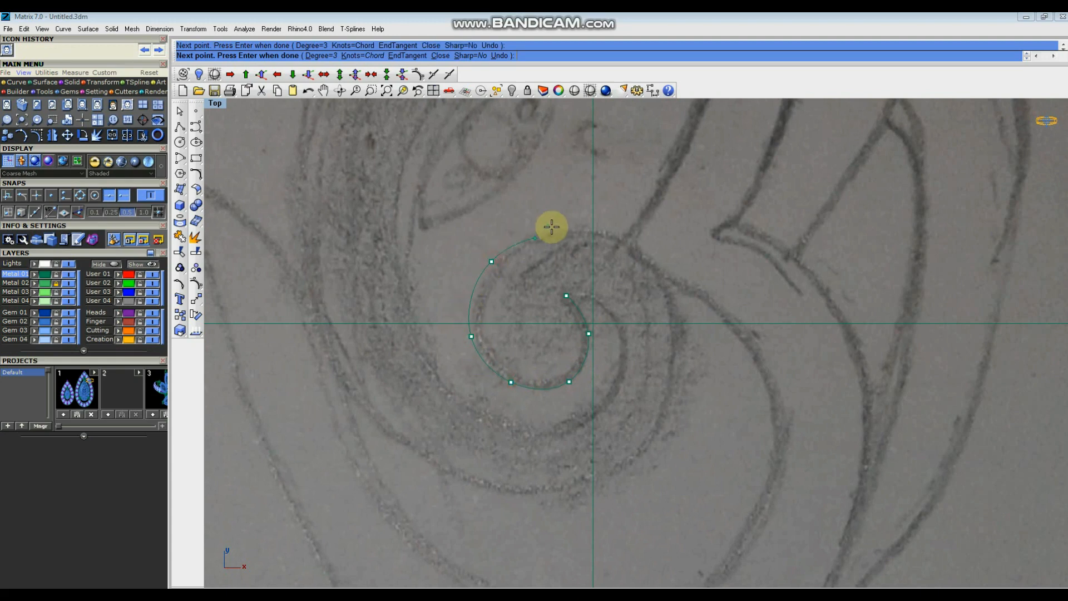
{"action": "left_click", "coordinate": [562, 229]}
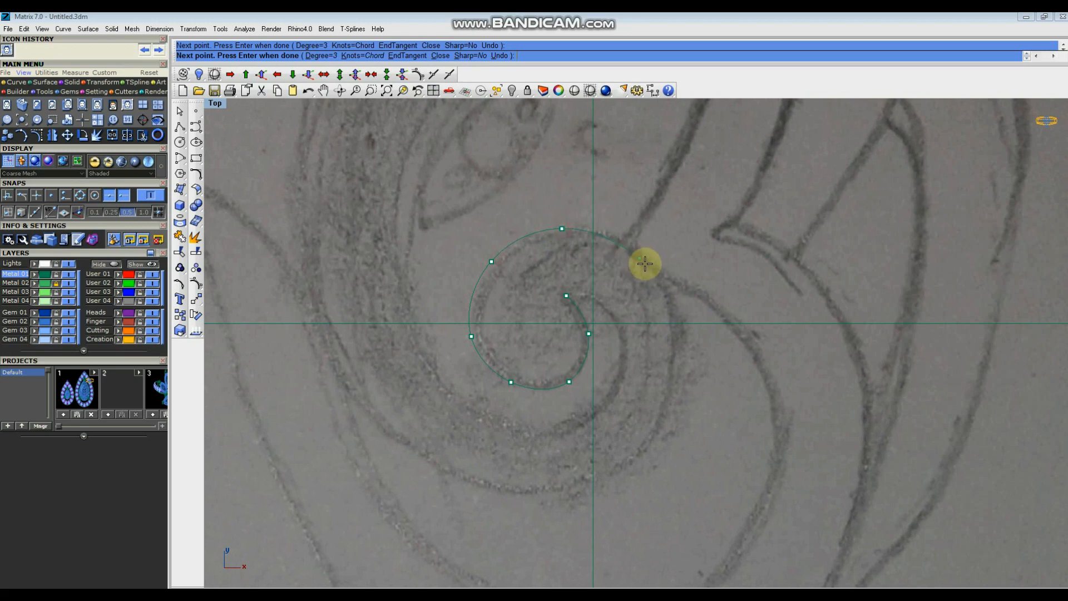
Continue the curve around the outer coil and up the outer edge of the shaded trunk to the base of the crown.
{"action": "left_click", "coordinate": [643, 257]}
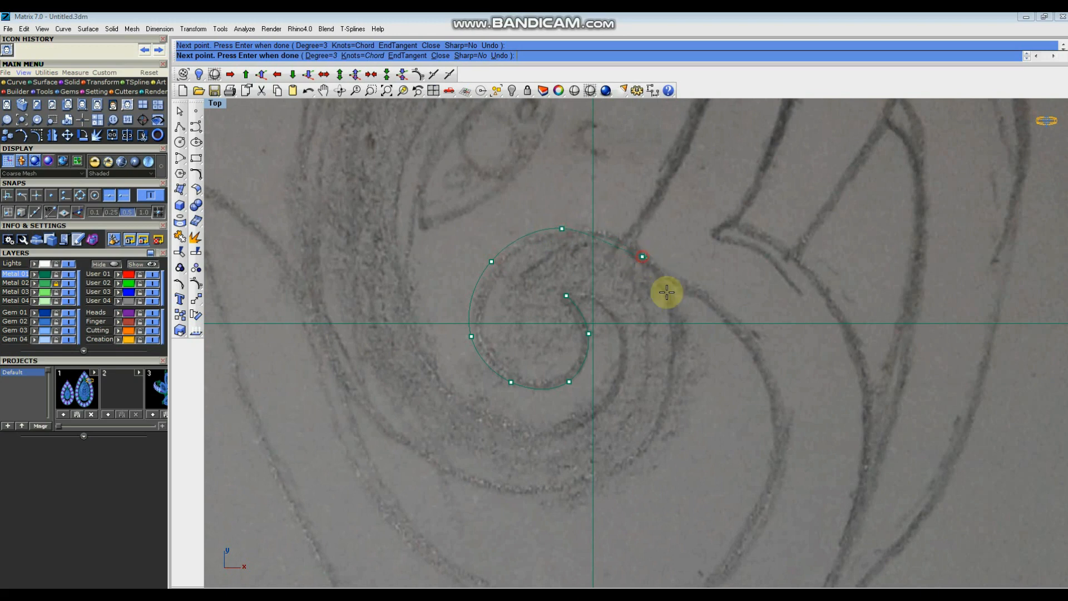
{"action": "left_click", "coordinate": [686, 338]}
{"action": "scroll", "coordinate": [674, 356], "scroll_direction": "down", "scroll_amount": 3}
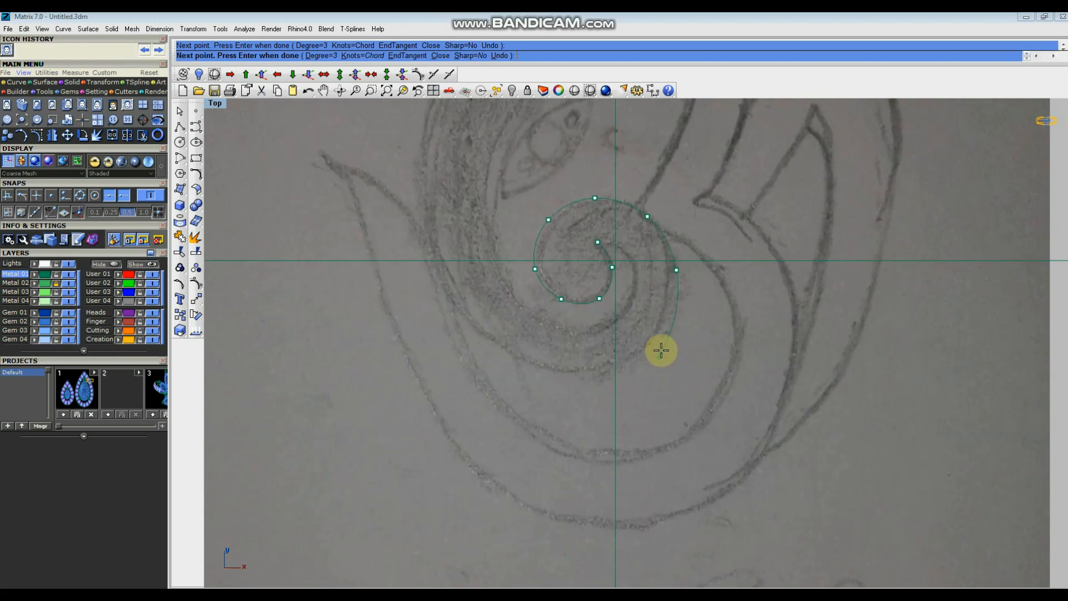
{"action": "left_click", "coordinate": [658, 337]}
{"action": "left_click", "coordinate": [593, 372]}
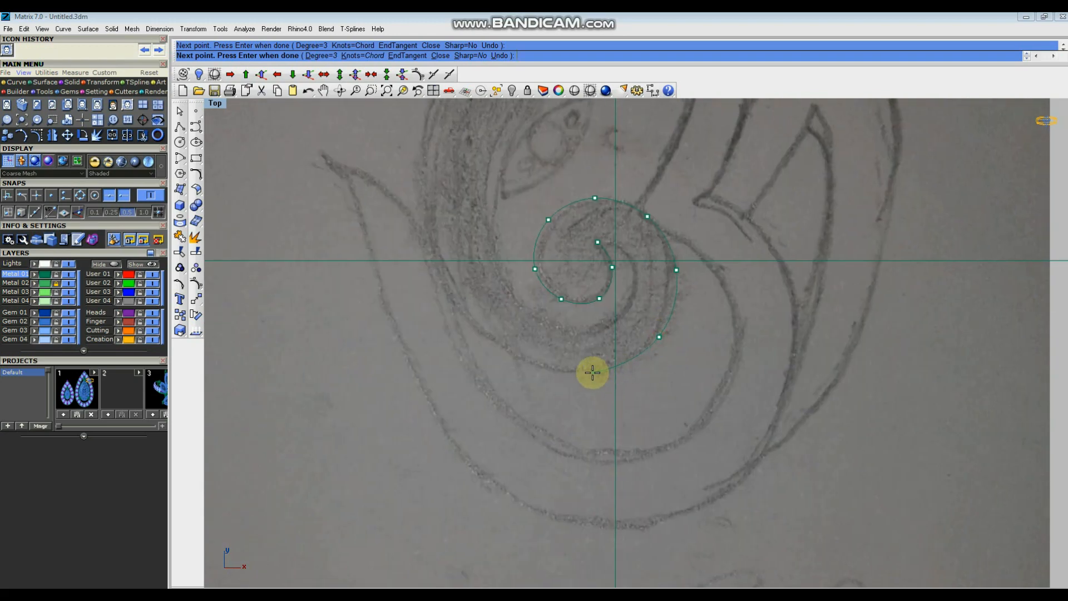
{"action": "left_click", "coordinate": [478, 331]}
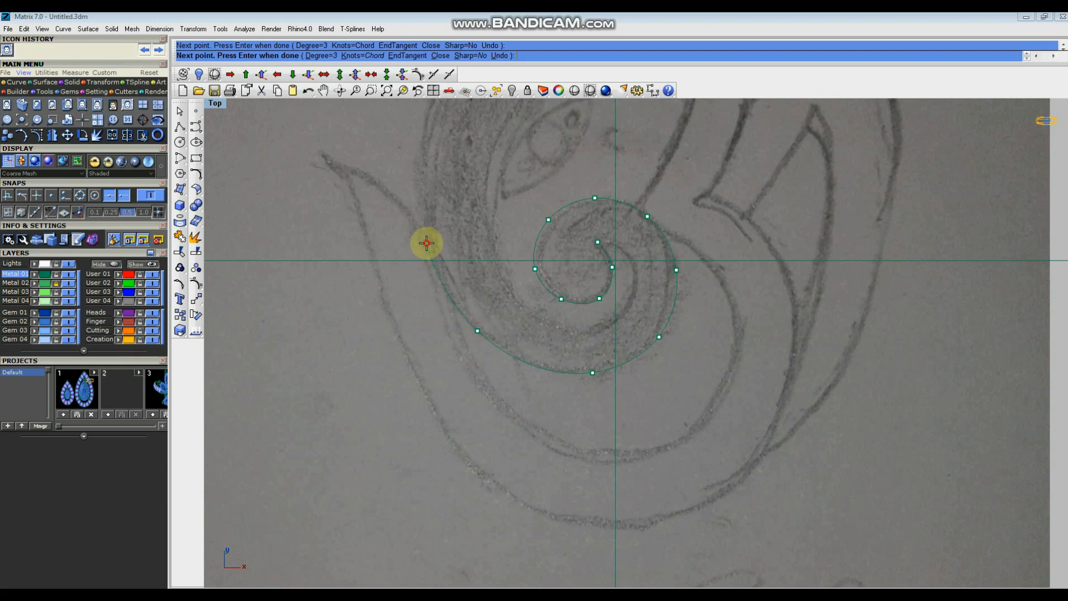
{"action": "scroll", "coordinate": [422, 331], "scroll_direction": "down", "scroll_amount": 3}
{"action": "left_click", "coordinate": [425, 332]}
{"action": "scroll", "coordinate": [425, 333], "scroll_direction": "down", "scroll_amount": 1}
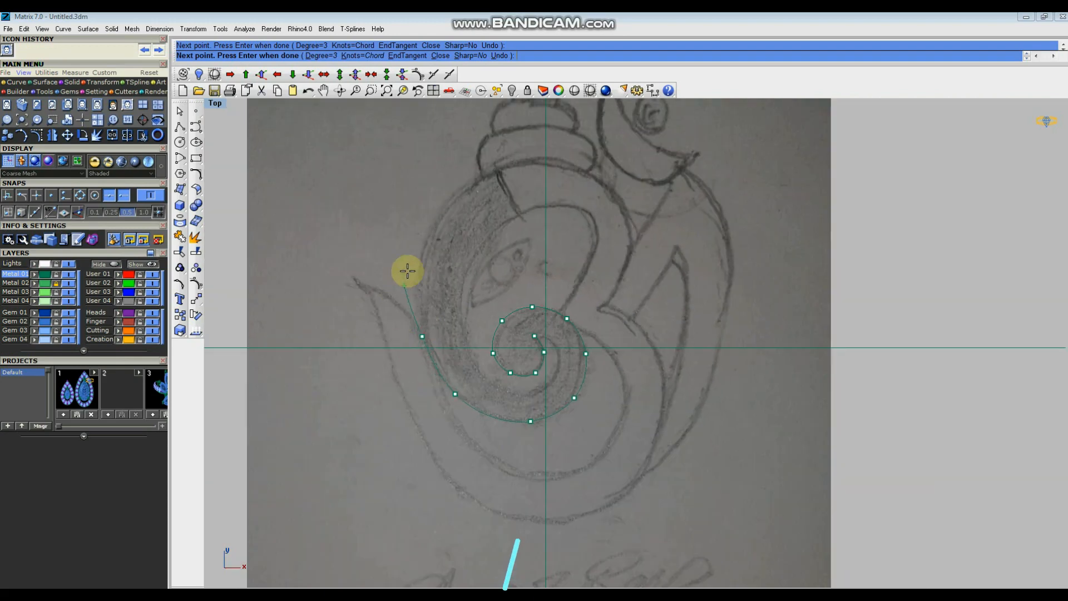
{"action": "left_click", "coordinate": [430, 234]}
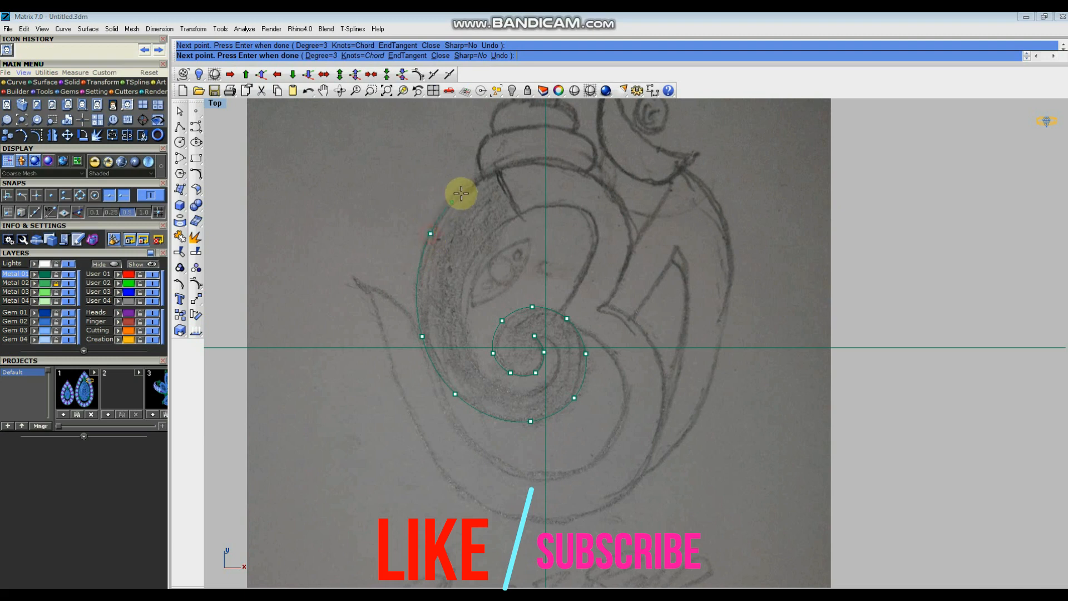
{"action": "left_click", "coordinate": [480, 178]}
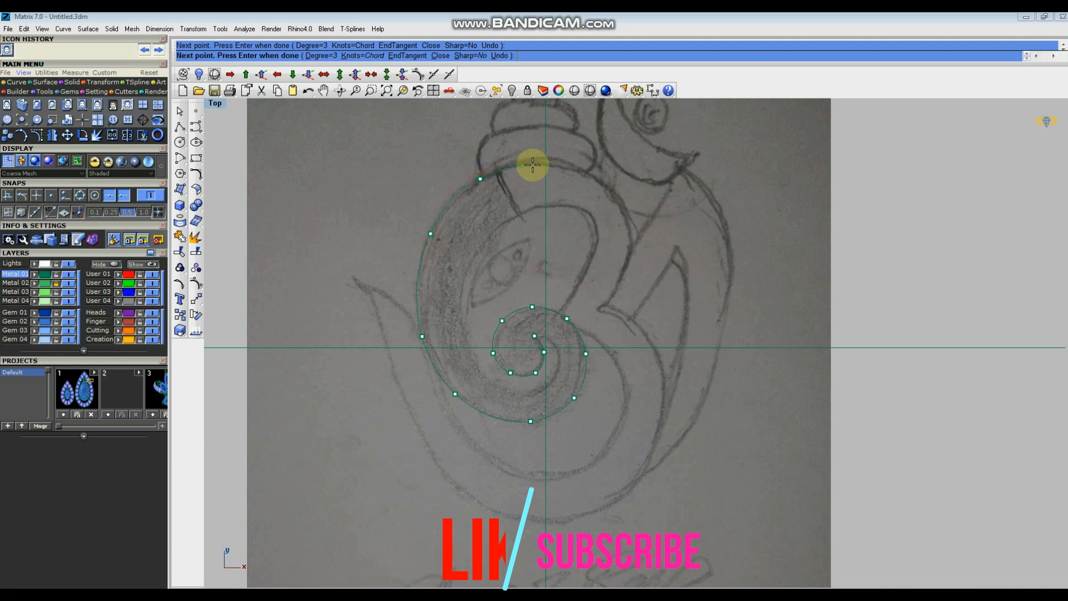
Trace the curve over the head below the crown, down to the Om's middle notch, and finish it there.
{"action": "left_click", "coordinate": [539, 160]}
{"action": "left_click", "coordinate": [602, 179]}
{"action": "left_click", "coordinate": [630, 219]}
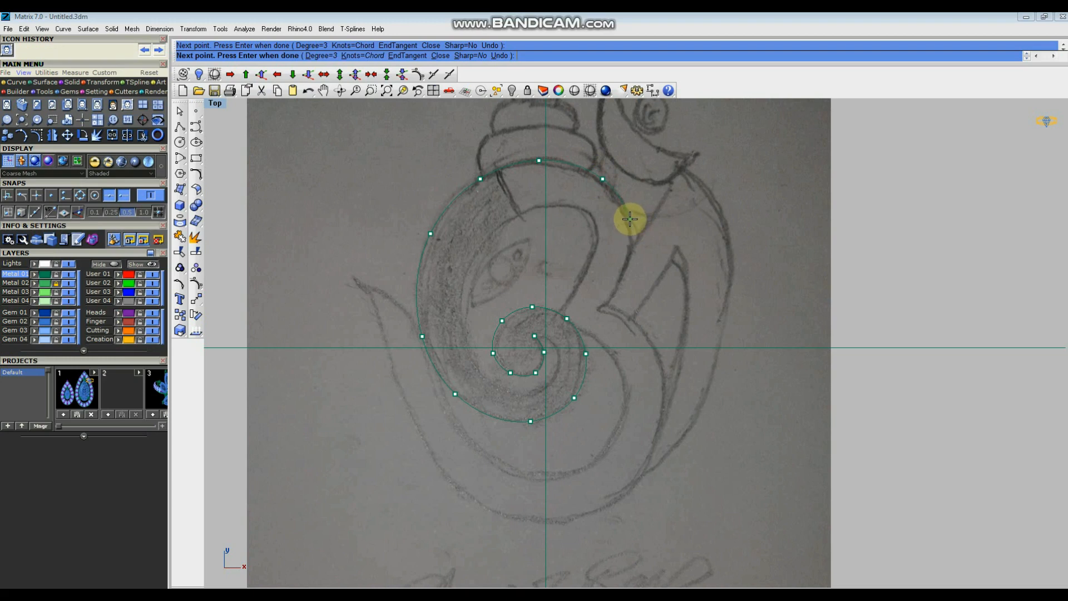
{"action": "left_click", "coordinate": [626, 273]}
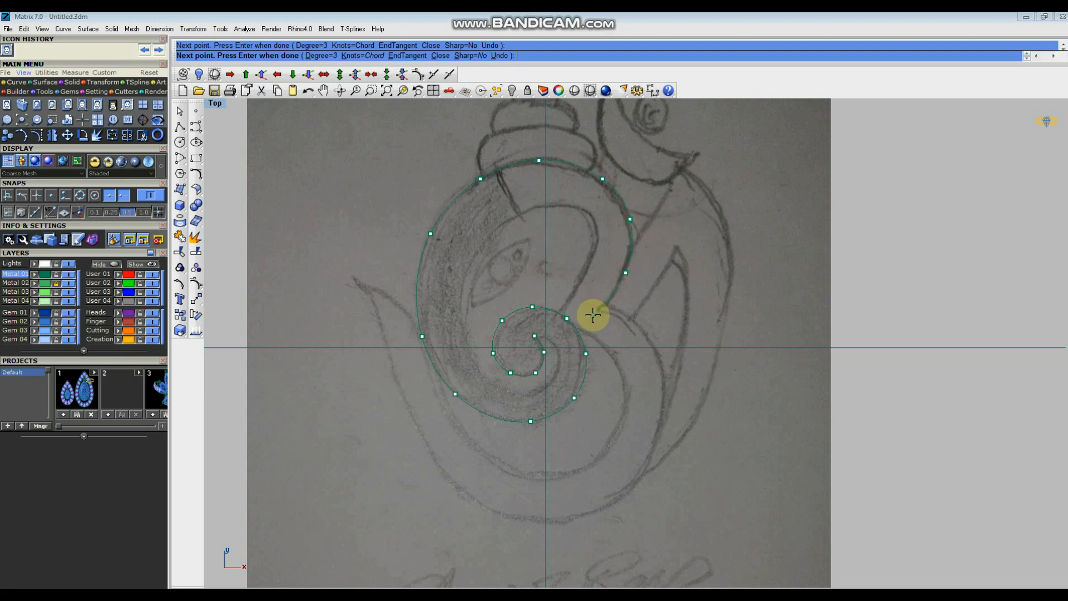
{"action": "left_click", "coordinate": [593, 315]}
{"action": "key", "text": "Return"}
{"action": "scroll", "coordinate": [626, 292], "scroll_direction": "down", "scroll_amount": 2}
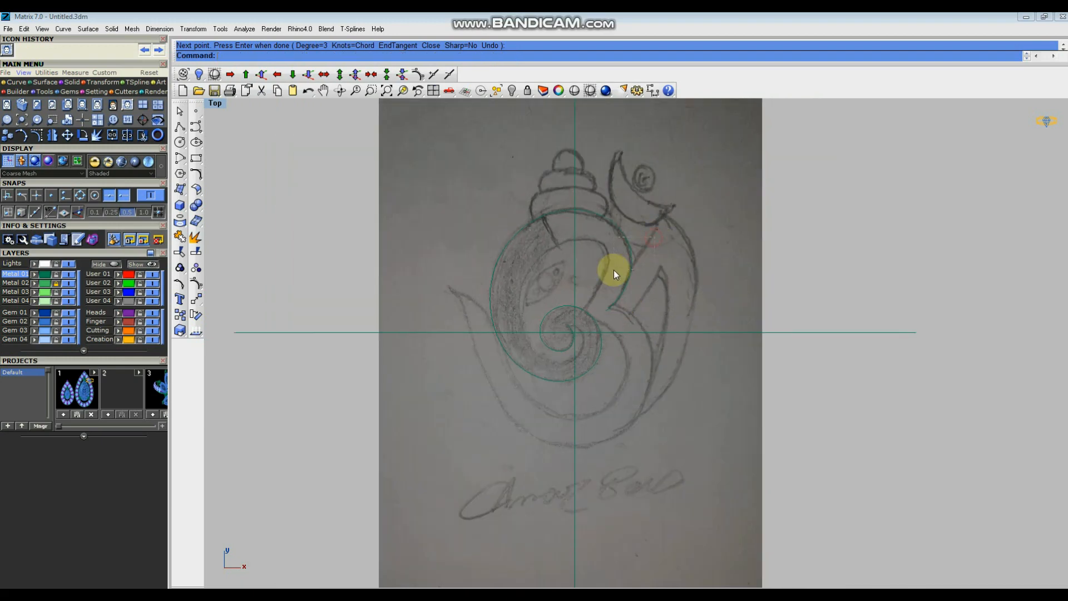
Start a second interpolated curve at the middle notch and trace the Om's lower outer bulge down to the bottom centre line.
{"action": "left_click", "coordinate": [616, 273]}
{"action": "scroll", "coordinate": [619, 272], "scroll_direction": "up", "scroll_amount": 3}
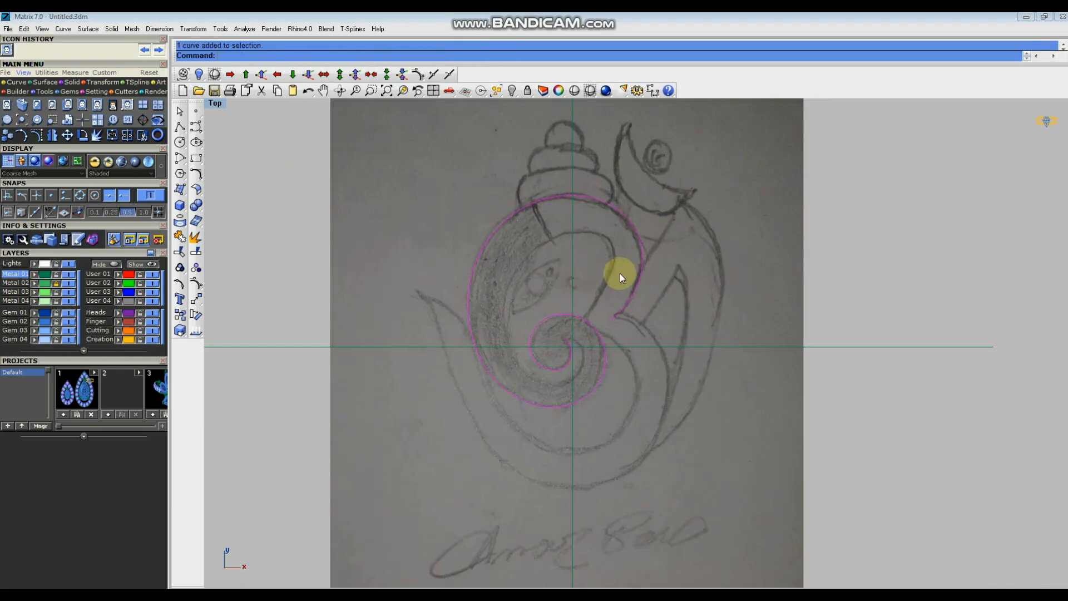
{"action": "key", "text": "Return"}
{"action": "left_click", "coordinate": [623, 314]}
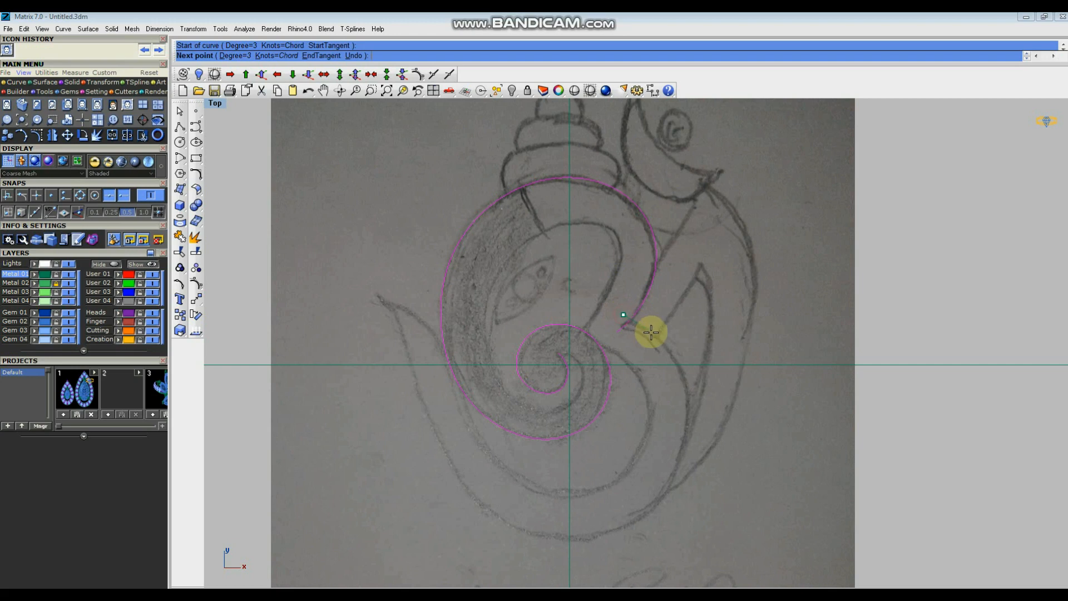
{"action": "left_click", "coordinate": [654, 335]}
{"action": "left_click", "coordinate": [686, 379]}
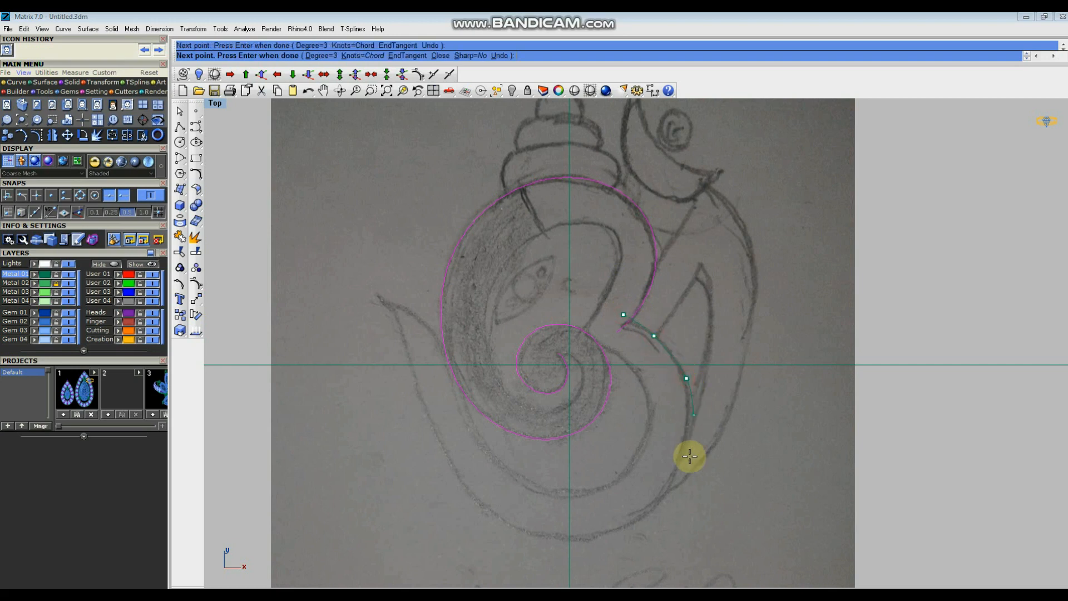
{"action": "left_click", "coordinate": [687, 461]}
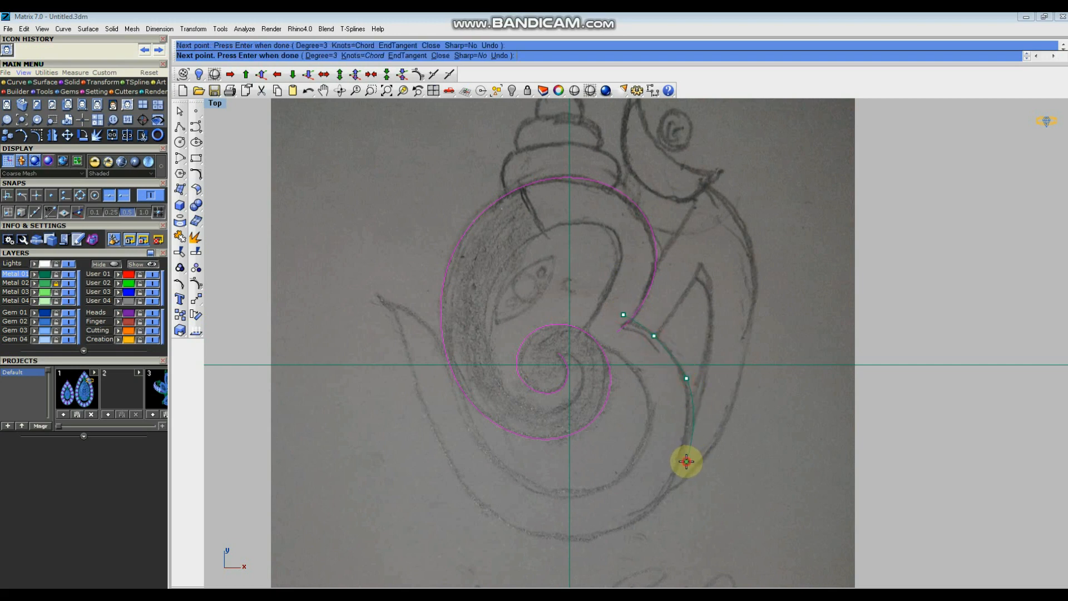
{"action": "left_click", "coordinate": [635, 526]}
{"action": "left_click", "coordinate": [570, 543]}
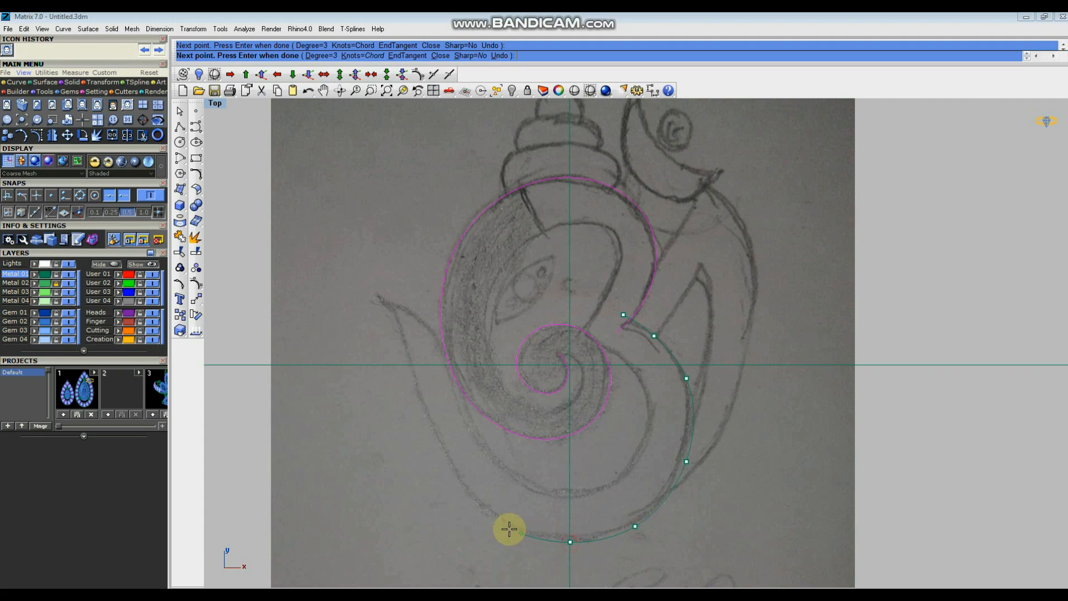
Continue the second curve from the bottom centre up the crescent's outer edge and finish it at the pointed left tip.
{"action": "left_click", "coordinate": [489, 516]}
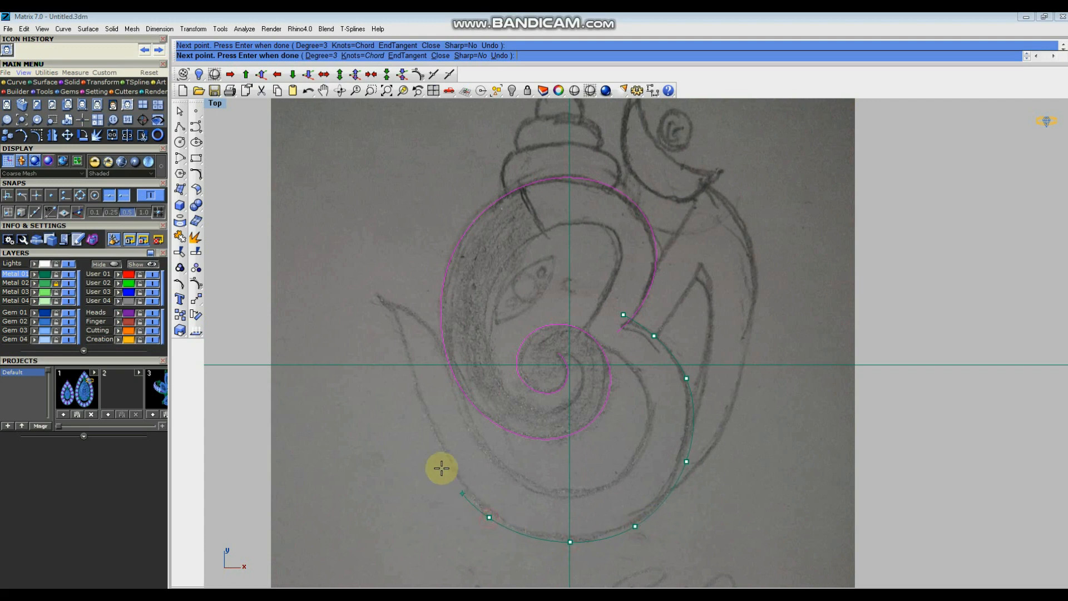
{"action": "left_click", "coordinate": [426, 409]}
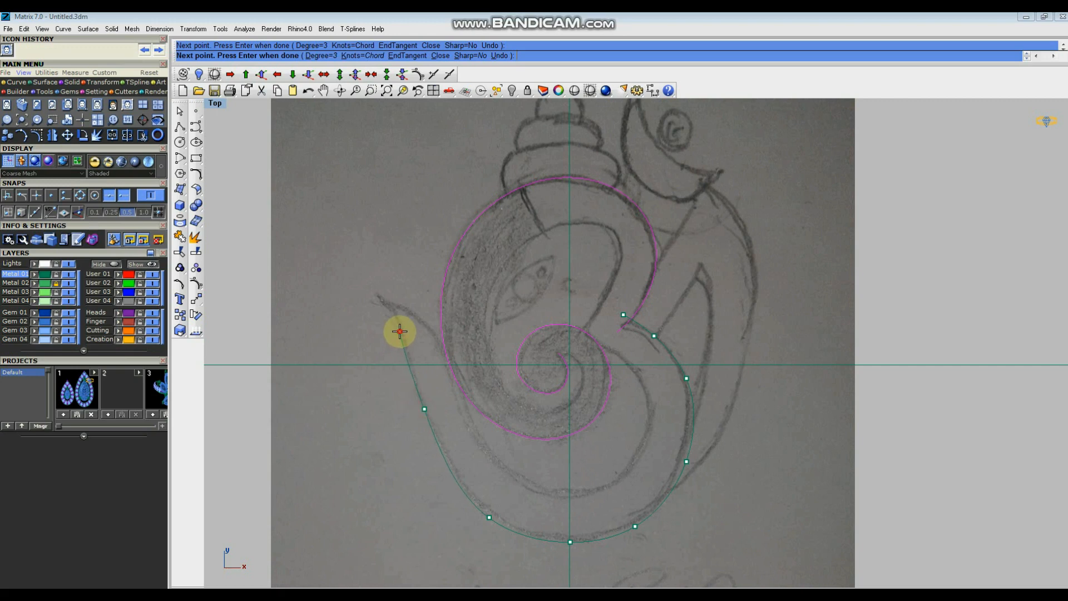
{"action": "left_click", "coordinate": [400, 332]}
{"action": "left_click", "coordinate": [373, 289]}
{"action": "key", "text": "Return"}
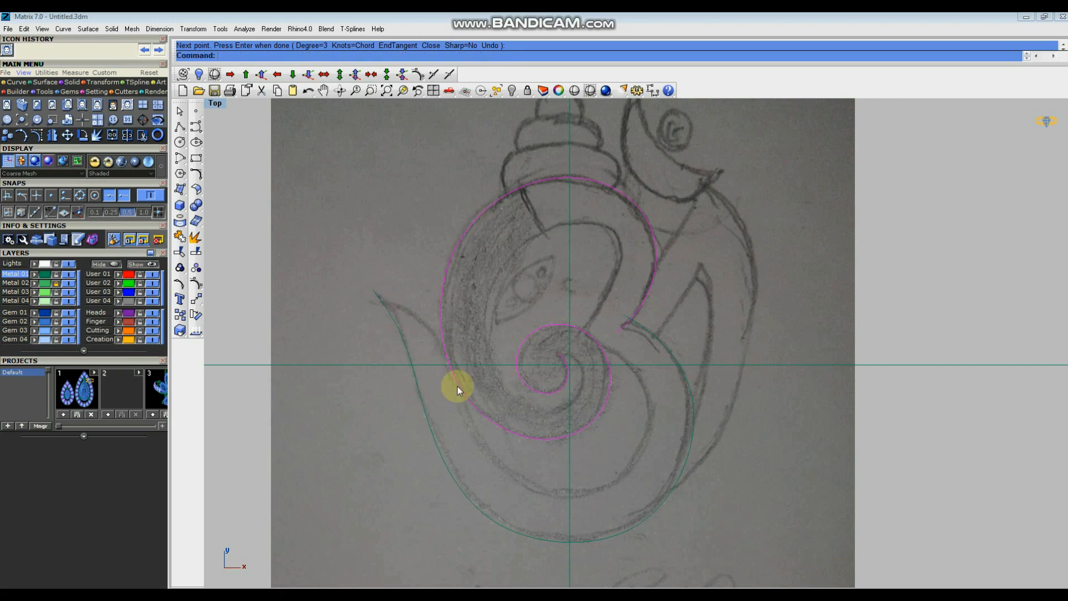
{"action": "scroll", "coordinate": [556, 330], "scroll_direction": "down", "scroll_amount": 2}
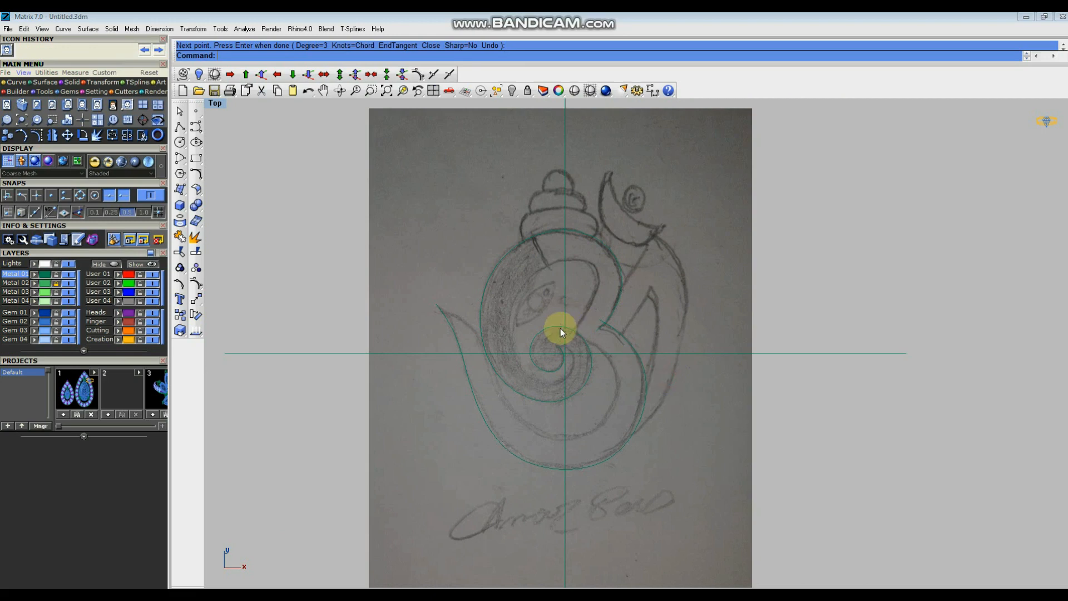
{"action": "scroll", "coordinate": [529, 315], "scroll_direction": "up", "scroll_amount": 3}
{"action": "scroll", "coordinate": [620, 276], "scroll_direction": "down", "scroll_amount": 1}
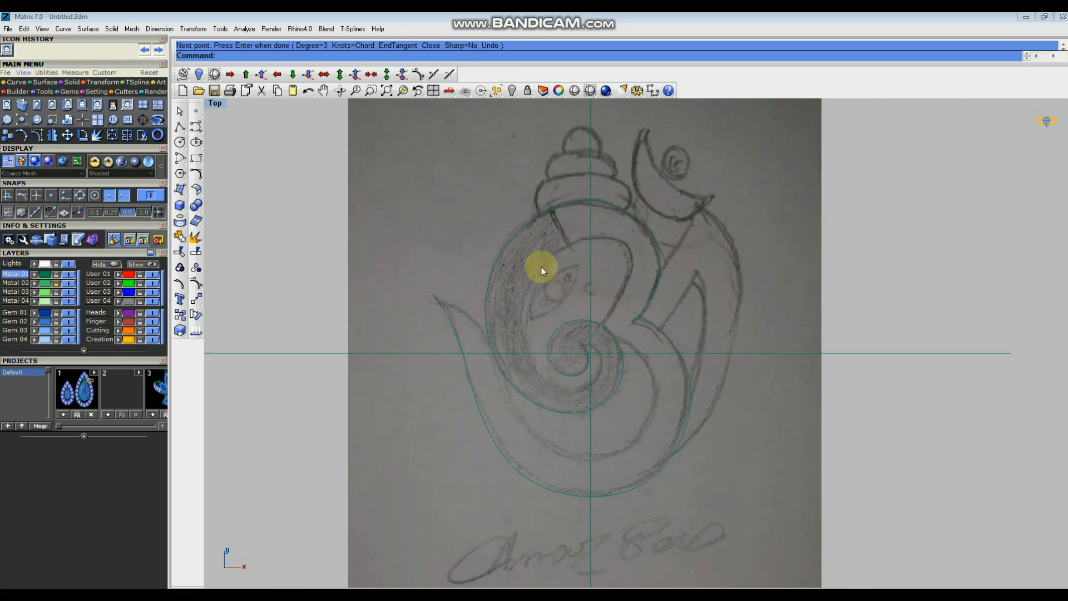
Finish the outer crescent curve and offset it inward by 1.7 to form the crescent's inner edge.
{"action": "key", "text": "Return"}
{"action": "scroll", "coordinate": [669, 423], "scroll_direction": "up", "scroll_amount": 1}
{"action": "scroll", "coordinate": [659, 403], "scroll_direction": "down", "scroll_amount": 2}
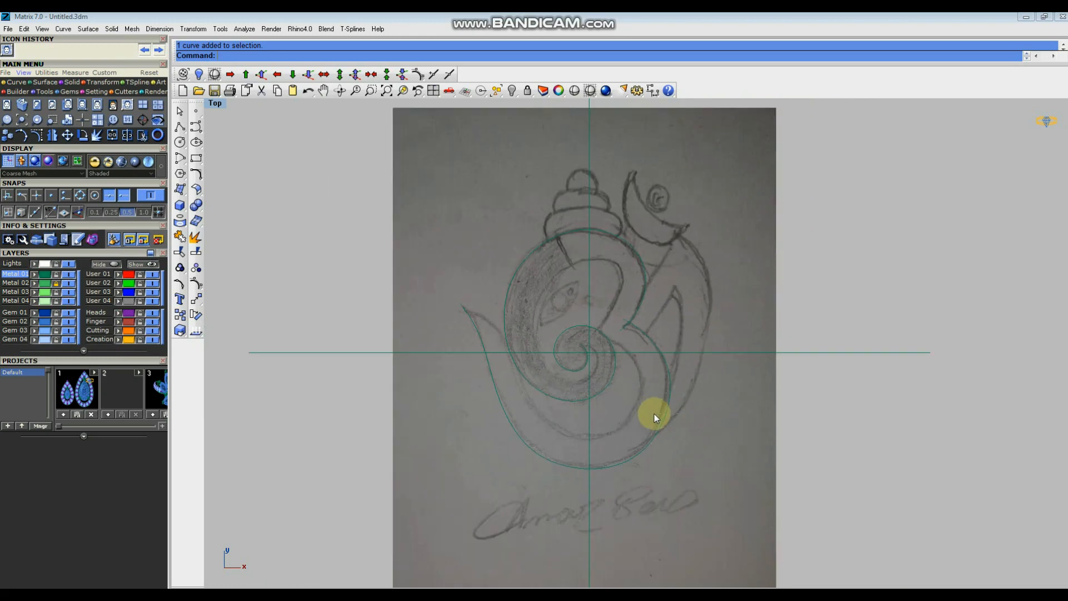
{"action": "scroll", "coordinate": [647, 415], "scroll_direction": "up", "scroll_amount": 2}
{"action": "type", "text": "Off"}
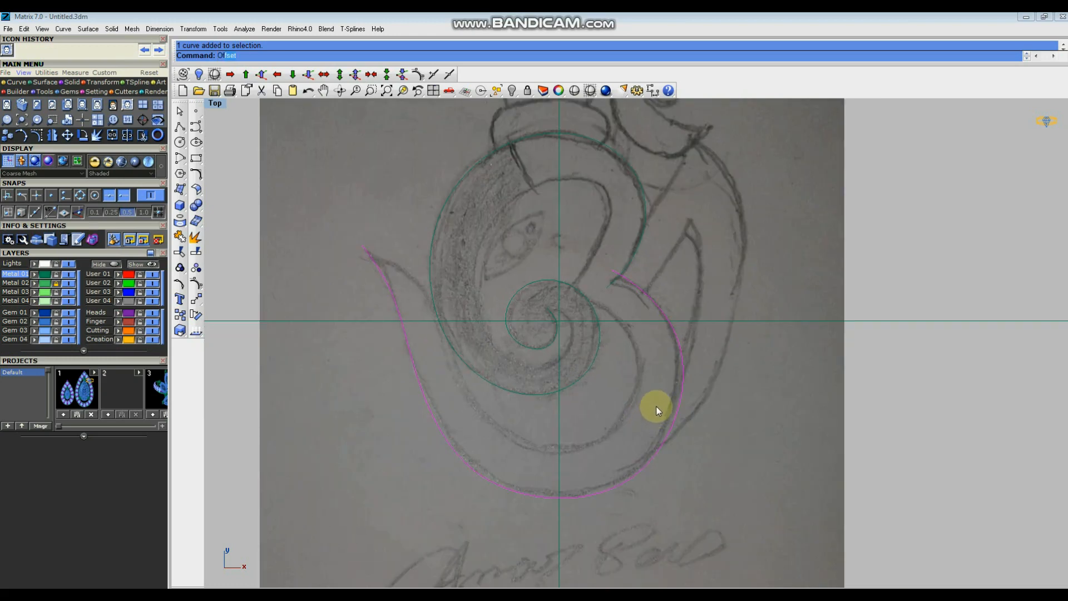
{"action": "key", "text": "Return"}
{"action": "left_click", "coordinate": [654, 404]}
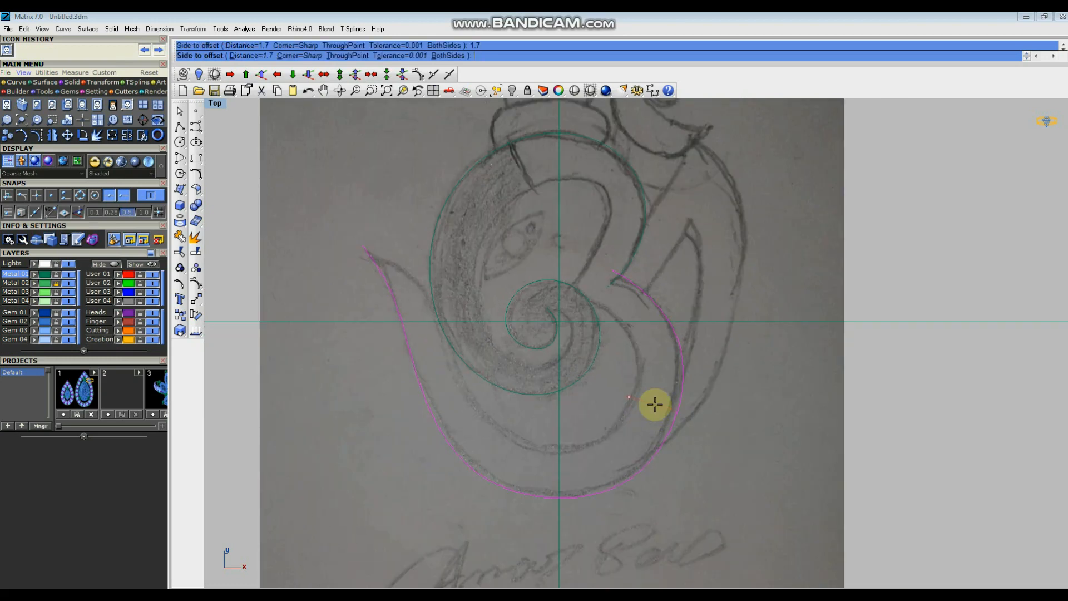
{"action": "scroll", "coordinate": [685, 399], "scroll_direction": "down", "scroll_amount": 1}
{"action": "scroll", "coordinate": [685, 400], "scroll_direction": "down", "scroll_amount": 1}
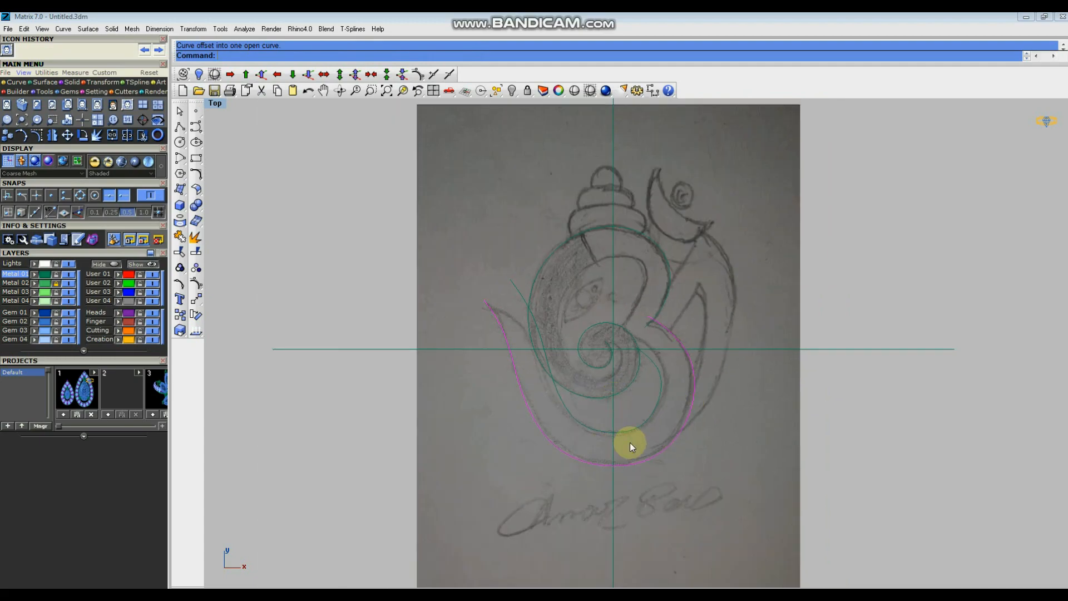
{"action": "scroll", "coordinate": [606, 441], "scroll_direction": "up", "scroll_amount": 2}
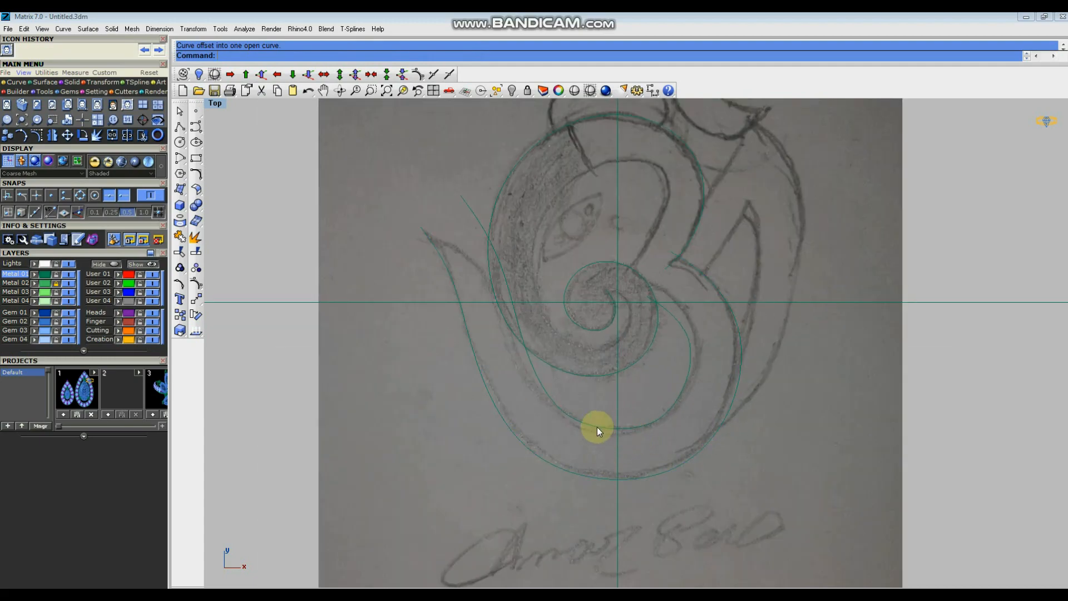
{"action": "scroll", "coordinate": [669, 381], "scroll_direction": "up", "scroll_amount": 4}
{"action": "scroll", "coordinate": [664, 420], "scroll_direction": "down", "scroll_amount": 4}
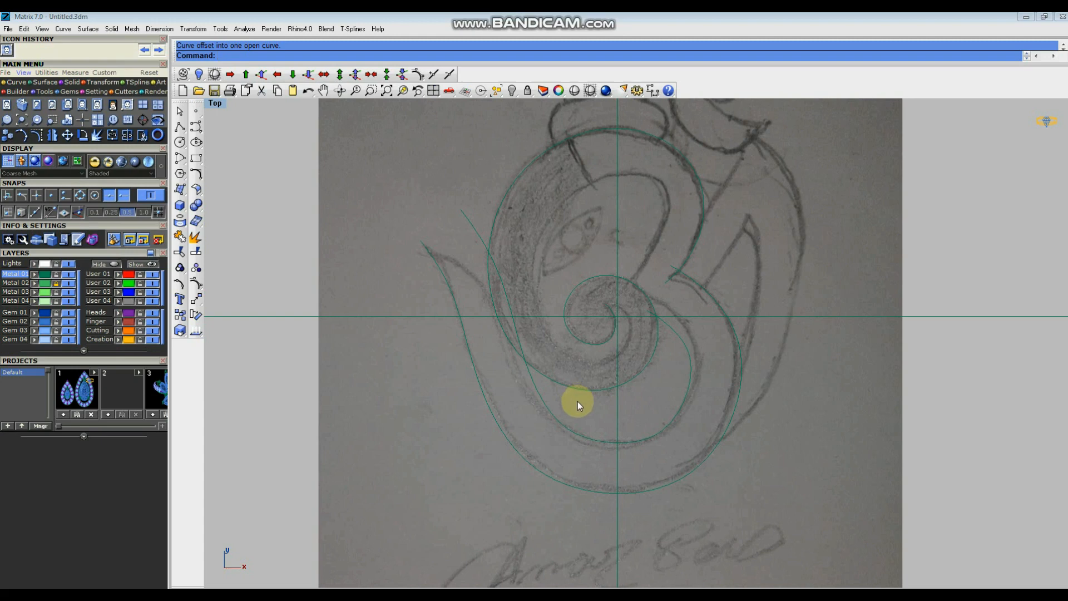
Rebuild the offset curve with 13 points and degree 2, deleting the input, and show its control points.
{"action": "left_click", "coordinate": [543, 430]}
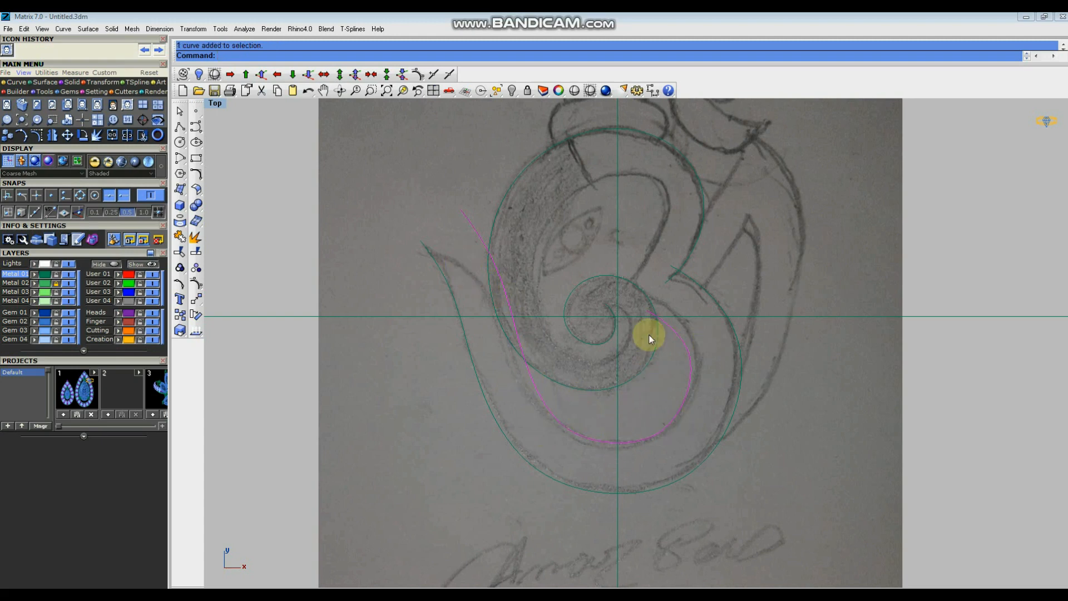
{"action": "left_click", "coordinate": [197, 174]}
{"action": "left_click", "coordinate": [292, 207]}
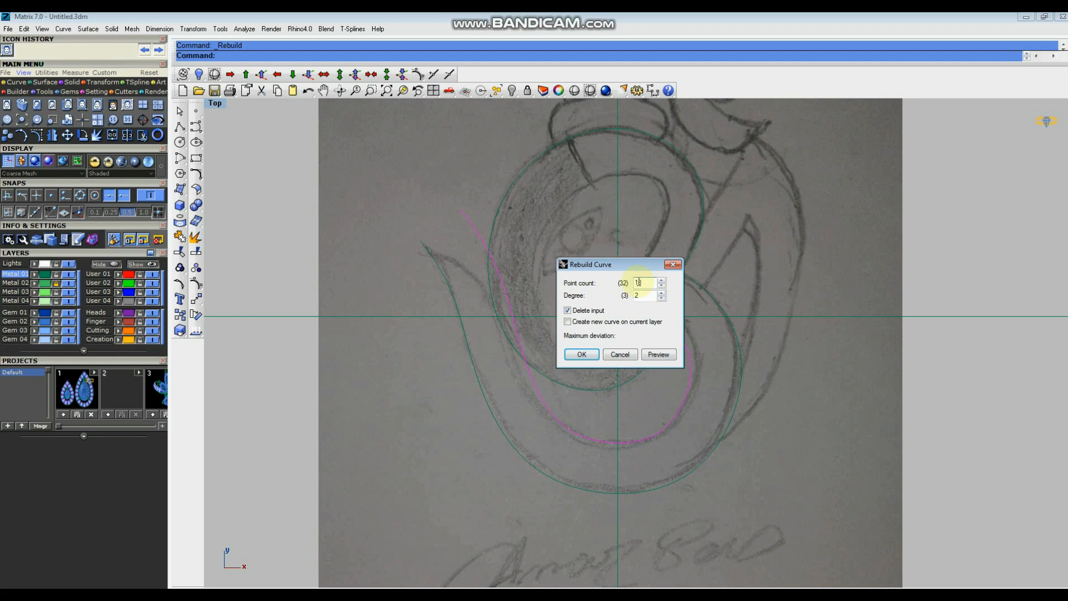
{"action": "left_click", "coordinate": [584, 357]}
{"action": "key", "text": "F10"}
{"action": "scroll", "coordinate": [586, 348], "scroll_direction": "down", "scroll_amount": 2}
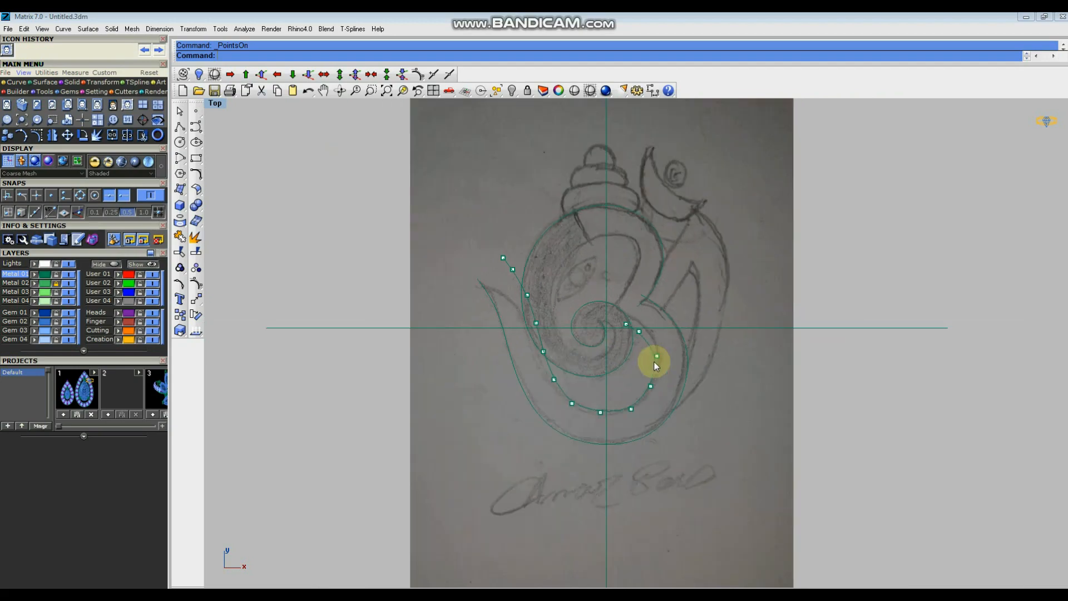
{"action": "scroll", "coordinate": [606, 342], "scroll_direction": "up", "scroll_amount": 4}
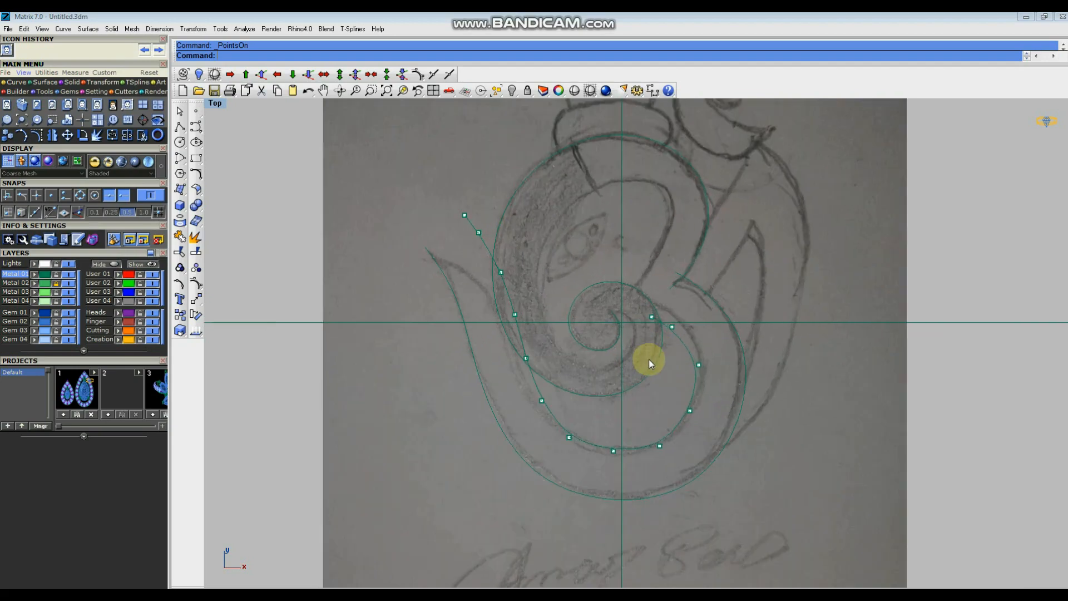
{"action": "scroll", "coordinate": [639, 300], "scroll_direction": "up", "scroll_amount": 2}
Move the inner curve's trunk-side end onto the spiral's upper edge and shift the neighbouring control point to follow the sketch.
{"action": "left_click_drag", "start_coordinate": [629, 281], "coordinate": [702, 344]}
{"action": "left_click", "coordinate": [203, 298]}
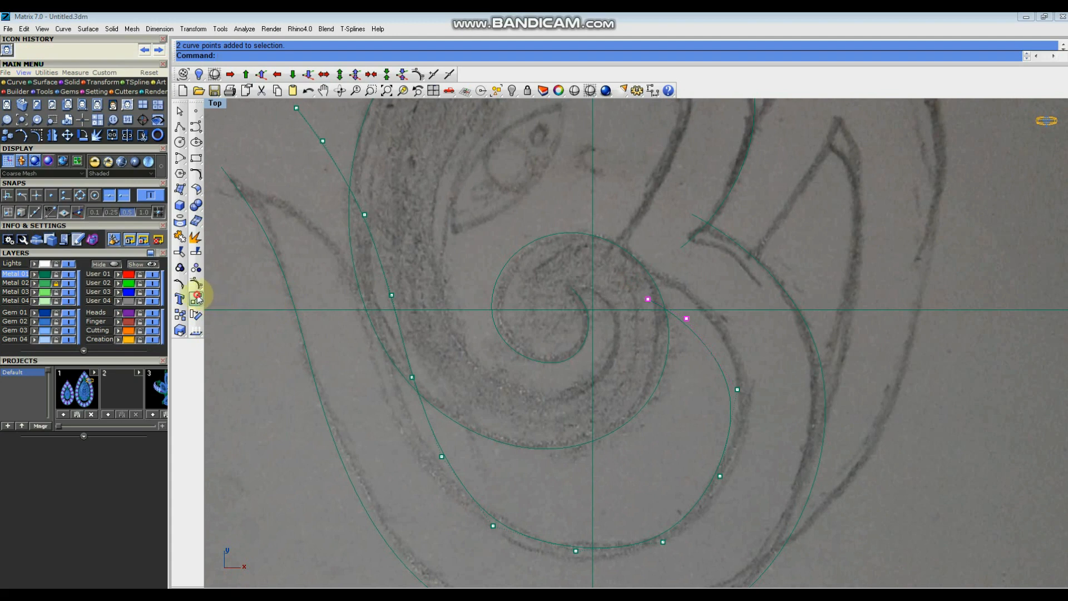
{"action": "left_click", "coordinate": [648, 299]}
{"action": "left_click", "coordinate": [609, 240]}
{"action": "left_click", "coordinate": [649, 257]}
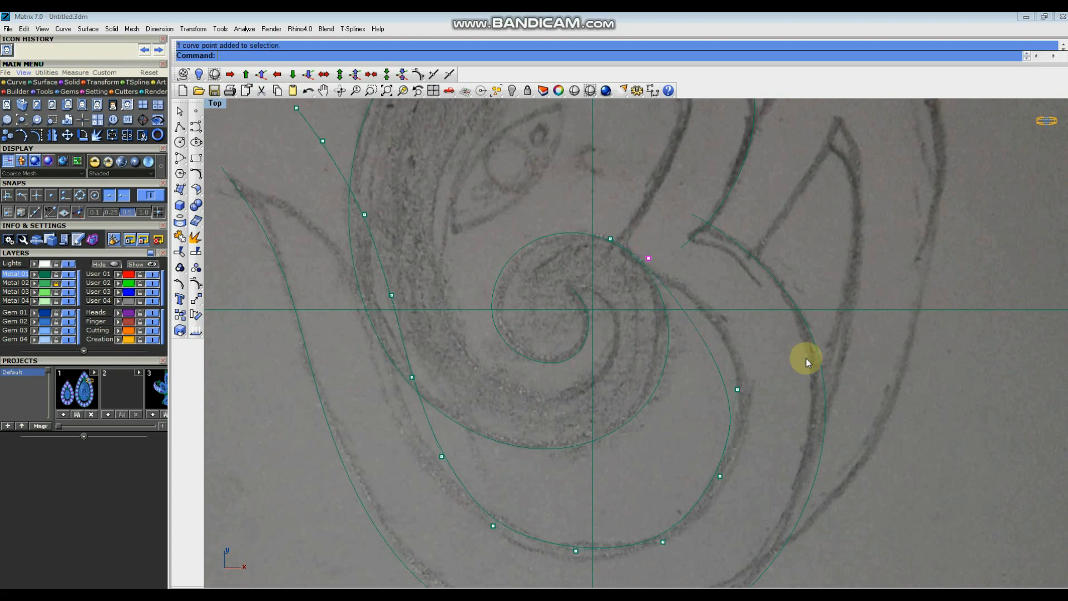
{"action": "key", "text": "Return"}
{"action": "left_click", "coordinate": [942, 346]}
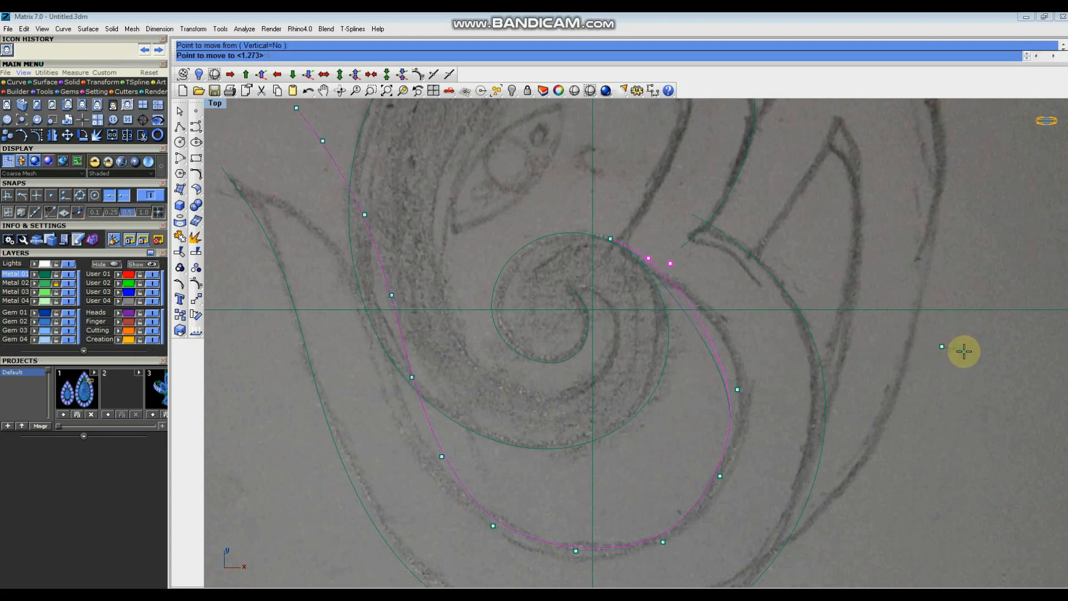
{"action": "left_click", "coordinate": [964, 351]}
Move the two control points along the inner curve's lower bulge outward to match the sketched line.
{"action": "key", "text": "Return"}
{"action": "left_click", "coordinate": [941, 439]}
{"action": "left_click", "coordinate": [949, 414]}
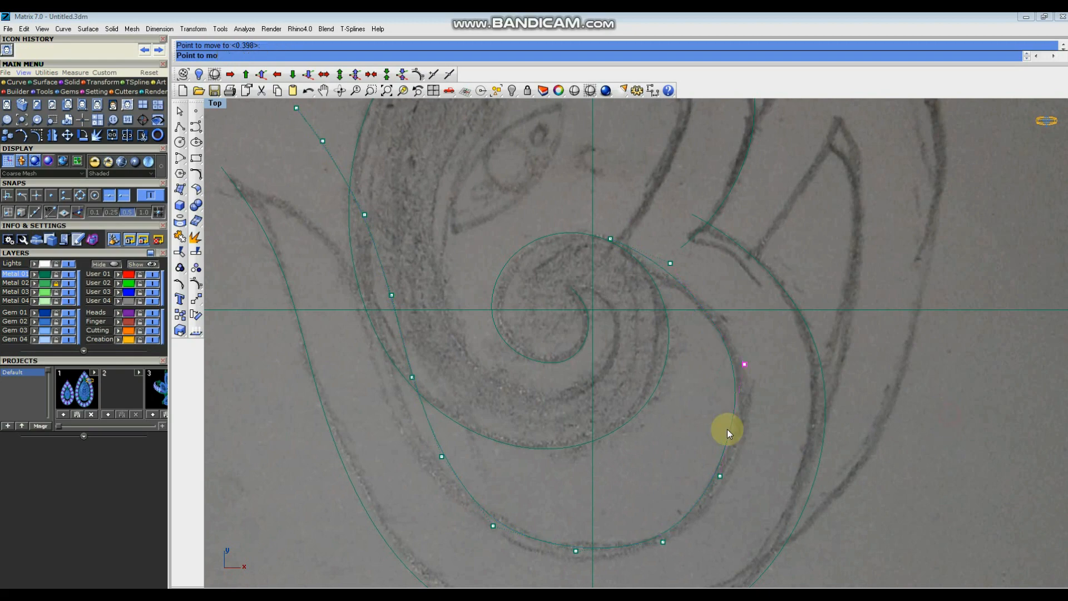
{"action": "left_click_drag", "start_coordinate": [770, 511], "coordinate": [779, 507]}
{"action": "key", "text": "Return"}
{"action": "left_click", "coordinate": [881, 485]}
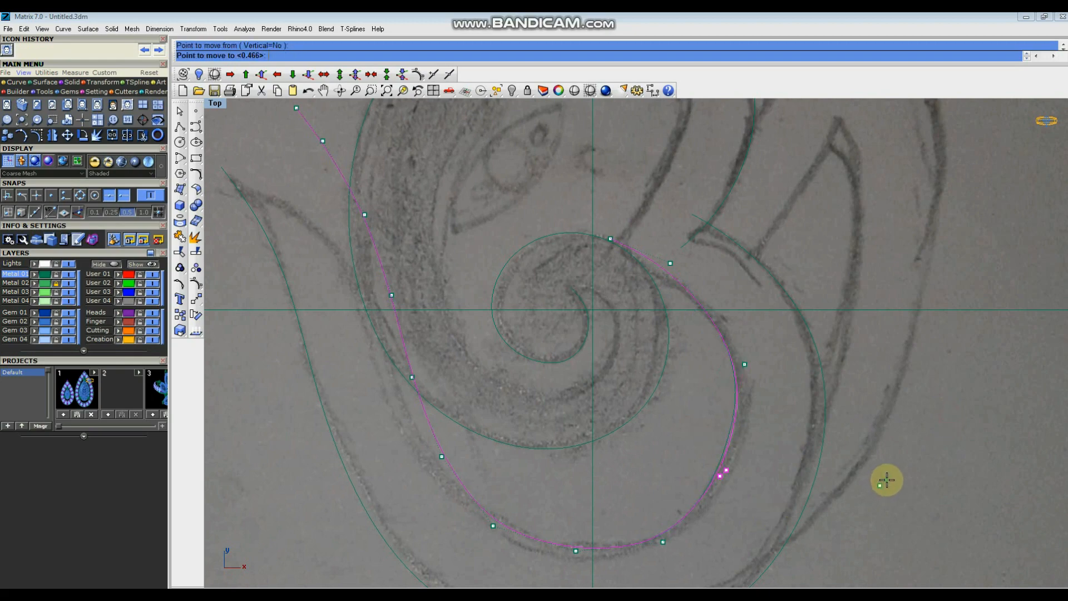
{"action": "left_click", "coordinate": [889, 478]}
{"action": "scroll", "coordinate": [841, 428], "scroll_direction": "down", "scroll_amount": 3}
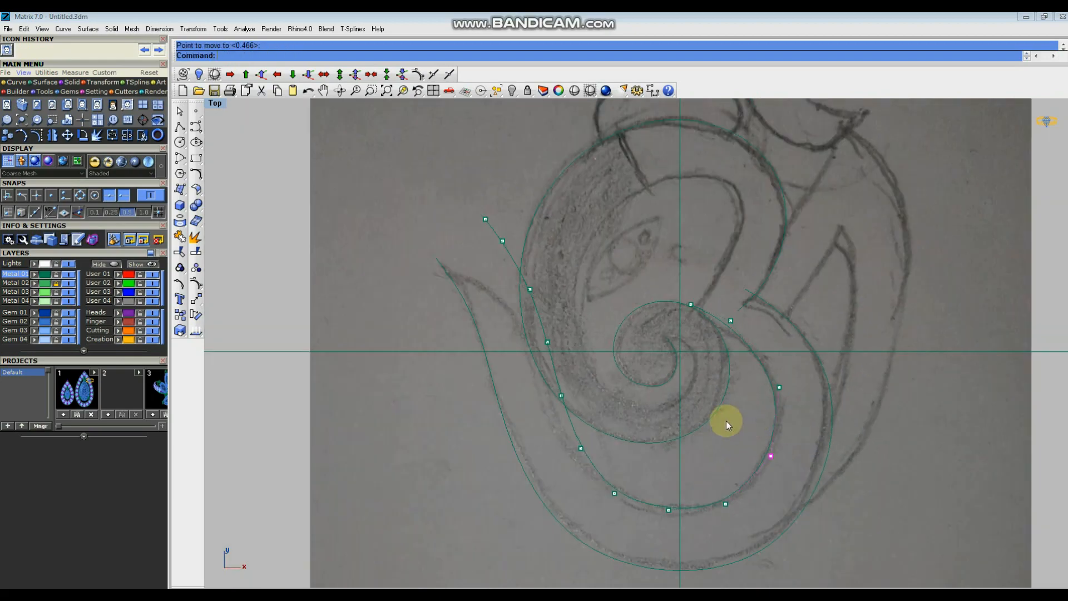
Move the inner curve's free end to the crescent's pointed tip and lower the adjacent control point toward the sketch.
{"action": "key", "text": "Return"}
{"action": "left_click", "coordinate": [486, 219]}
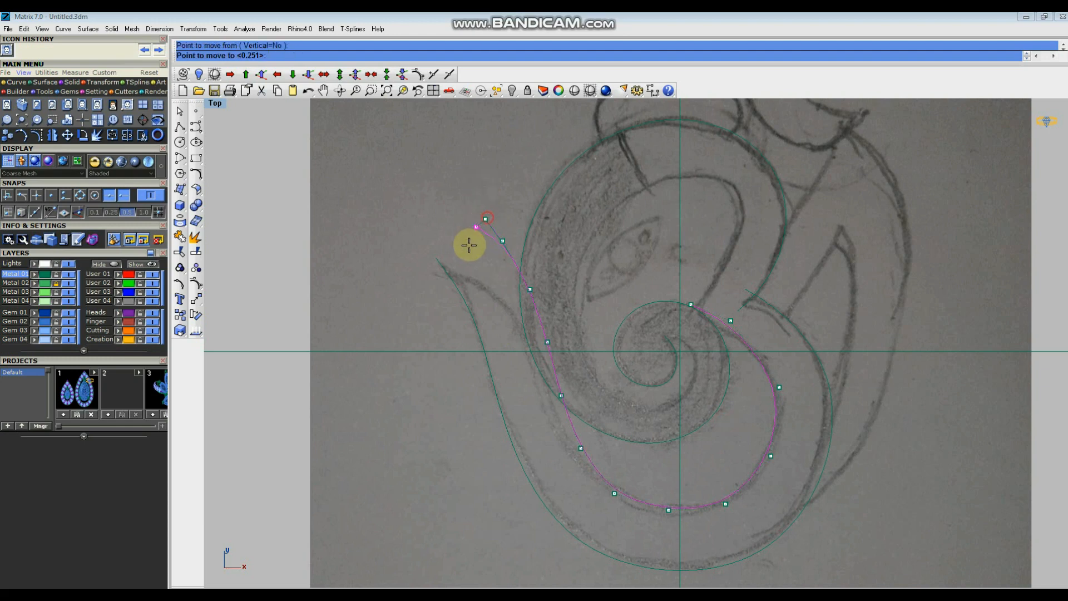
{"action": "left_click", "coordinate": [445, 253]}
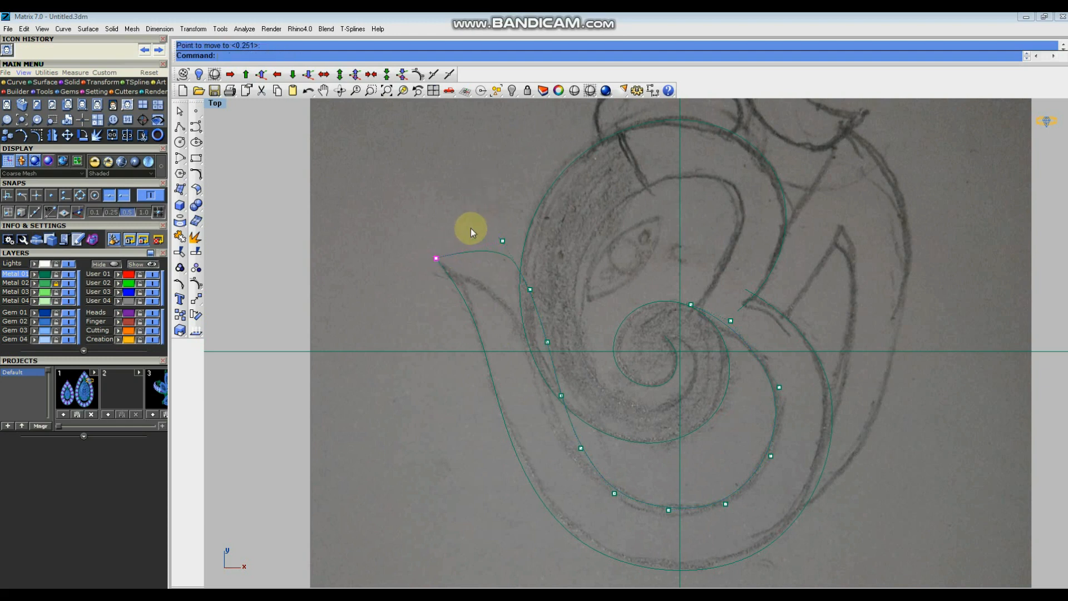
{"action": "left_click", "coordinate": [503, 241]}
{"action": "key", "text": "Return"}
{"action": "left_click", "coordinate": [359, 220]}
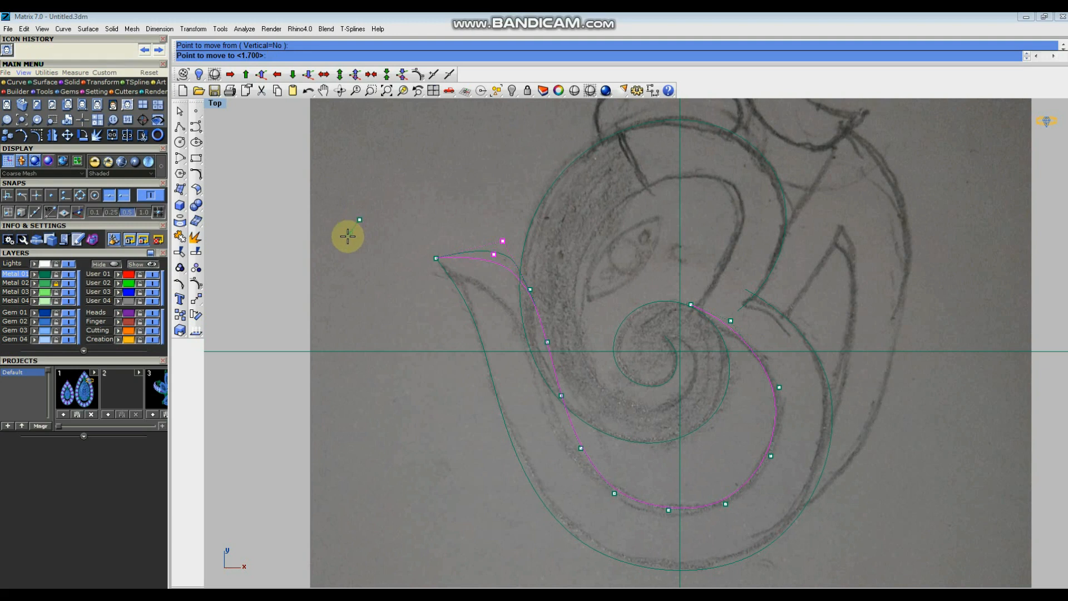
{"action": "left_click", "coordinate": [345, 240]}
Reposition the third control point from the crescent tip outward and shift the second one toward the tip.
{"action": "left_click", "coordinate": [530, 289]}
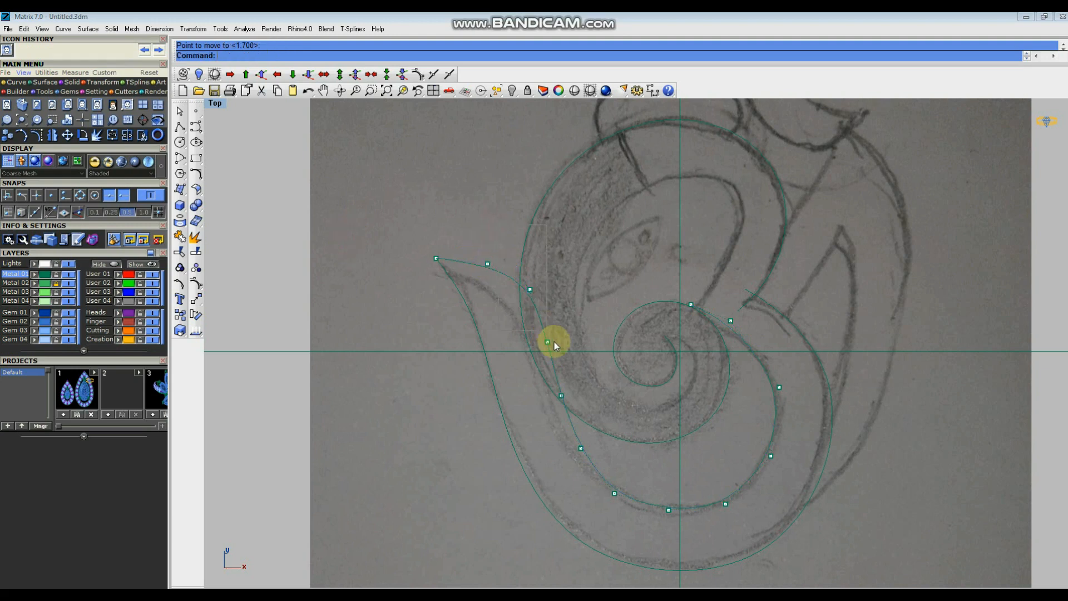
{"action": "key", "text": "Return"}
{"action": "left_click", "coordinate": [398, 419]}
{"action": "left_click", "coordinate": [488, 263]}
{"action": "key", "text": "Return"}
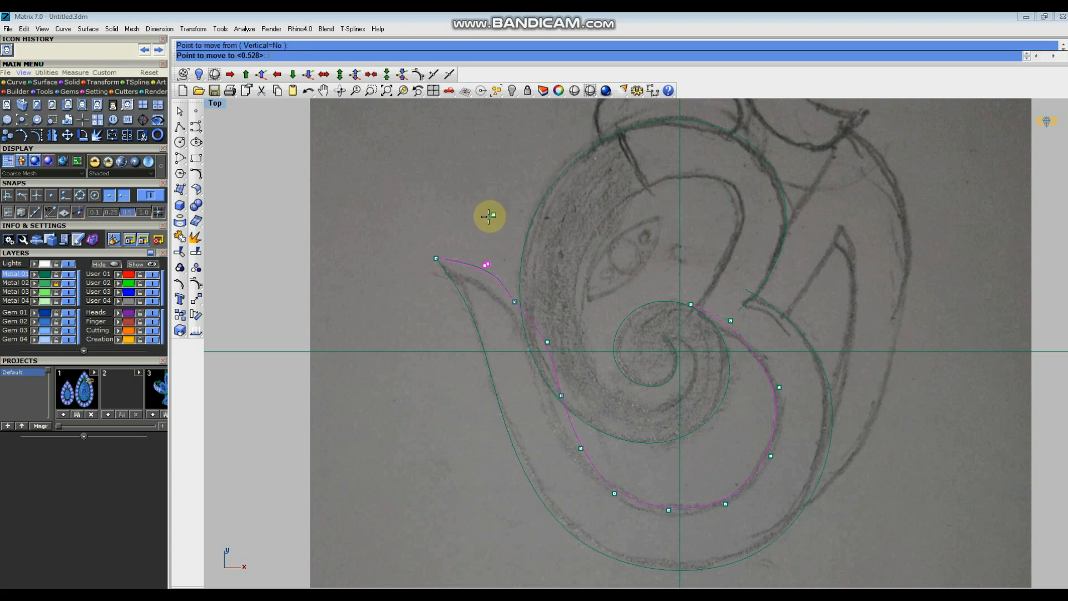
{"action": "left_click", "coordinate": [481, 218]}
{"action": "left_click", "coordinate": [470, 221]}
Move the two control points beside the trunk outward, then fine-tune the upper one where the crescent meets the trunk.
{"action": "left_click_drag", "start_coordinate": [506, 327], "coordinate": [586, 399]}
{"action": "key", "text": "Return"}
{"action": "left_click", "coordinate": [376, 412]}
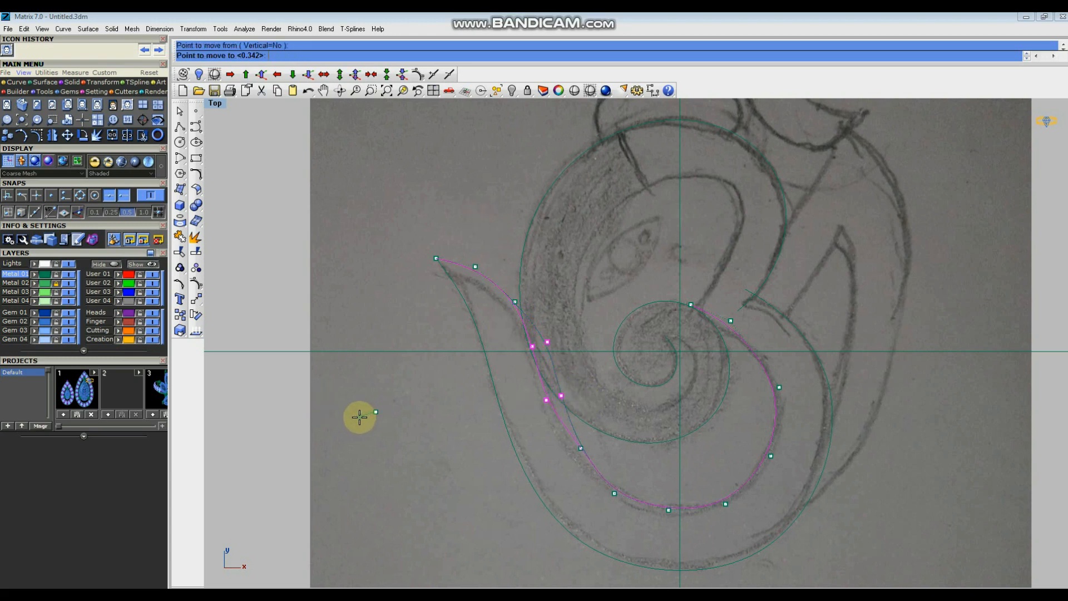
{"action": "left_click", "coordinate": [360, 418]}
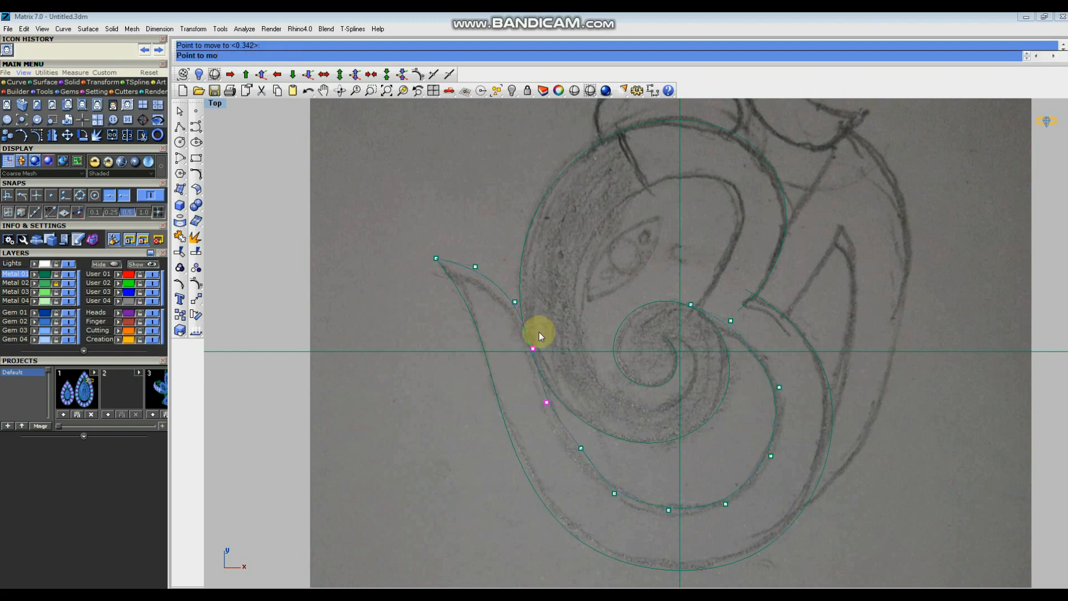
{"action": "scroll", "coordinate": [542, 332], "scroll_direction": "up", "scroll_amount": 4}
{"action": "key", "text": "Return"}
{"action": "left_click", "coordinate": [582, 295]}
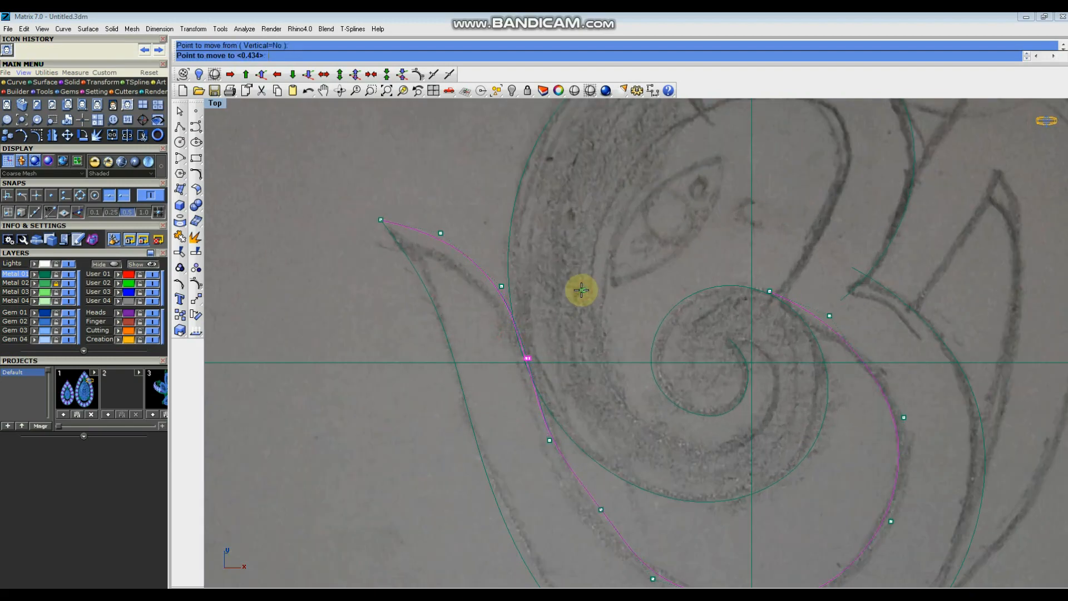
{"action": "left_click", "coordinate": [581, 290]}
{"action": "scroll", "coordinate": [508, 305], "scroll_direction": "down", "scroll_amount": 3}
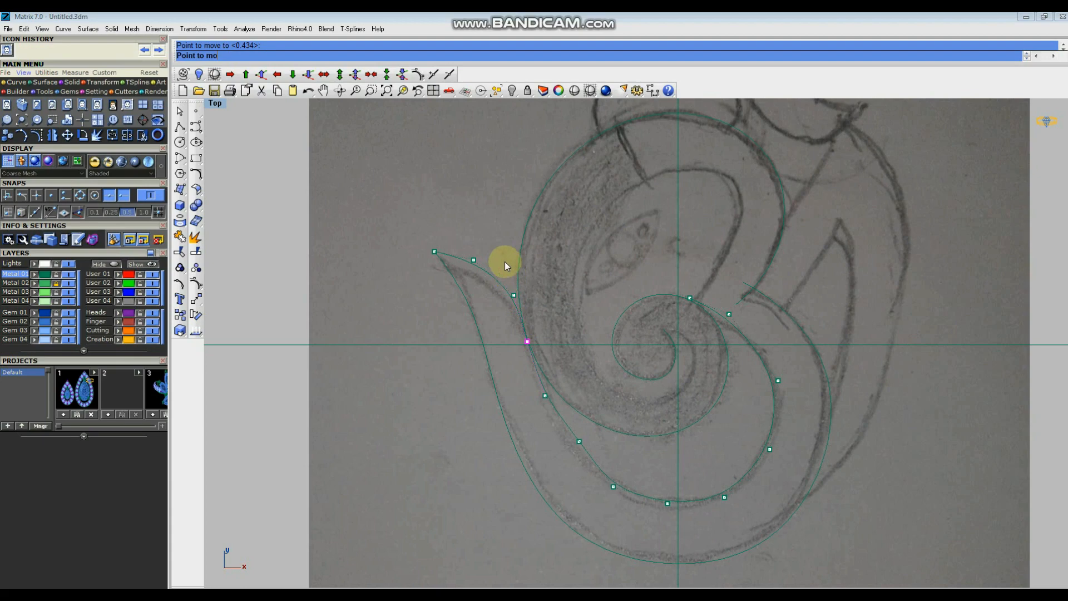
Shift the control point below the trunk slightly outward onto the sketched inner edge and turn the control points off.
{"action": "scroll", "coordinate": [542, 401], "scroll_direction": "up", "scroll_amount": 2}
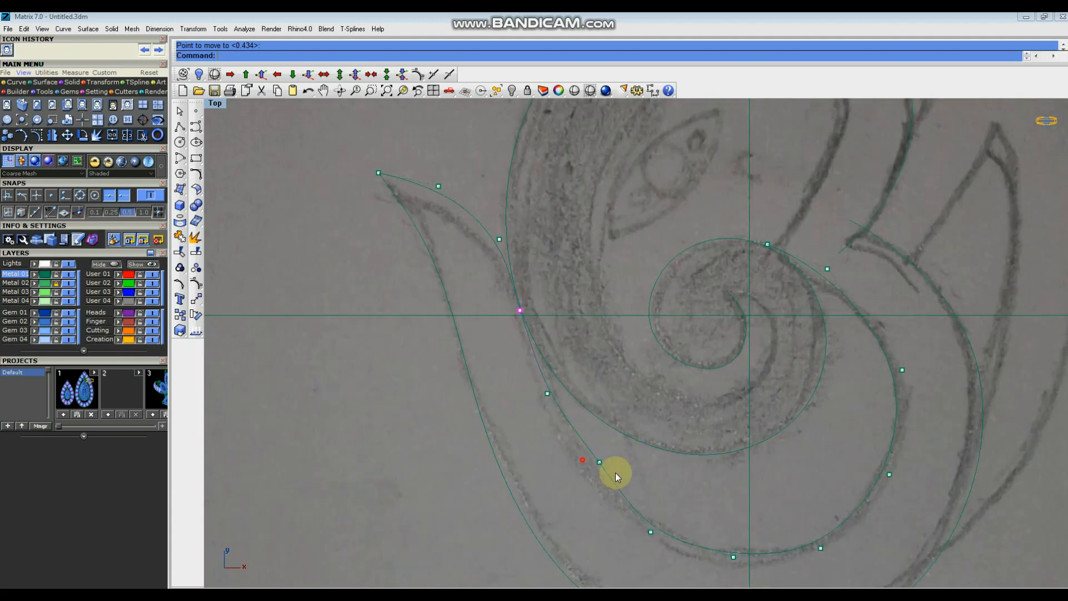
{"action": "left_click", "coordinate": [599, 461]}
{"action": "key", "text": "Return"}
{"action": "left_click", "coordinate": [654, 470]}
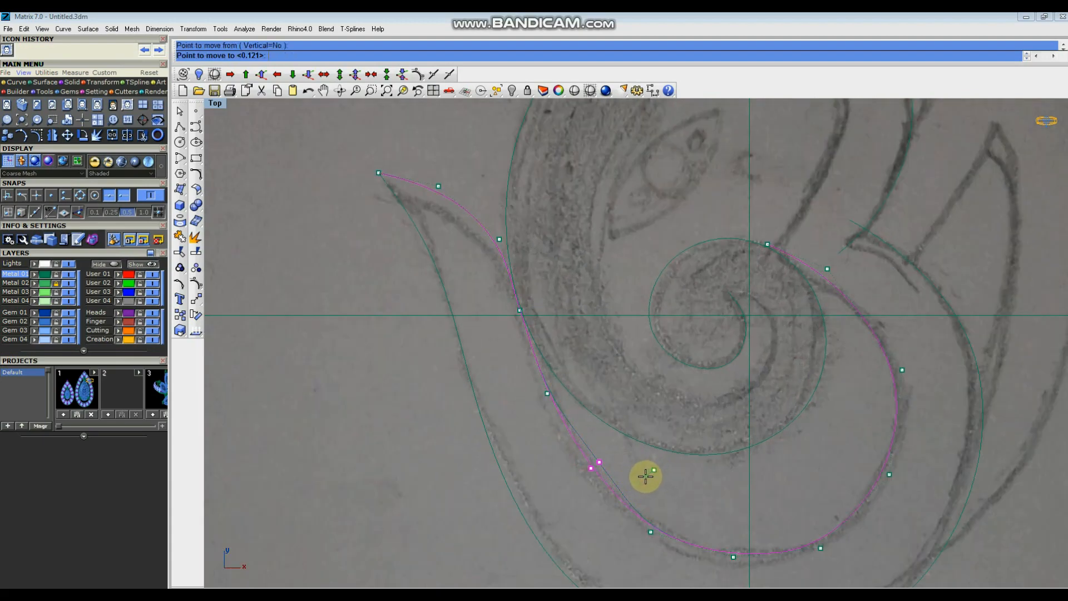
{"action": "left_click", "coordinate": [646, 477]}
{"action": "scroll", "coordinate": [644, 467], "scroll_direction": "down", "scroll_amount": 3}
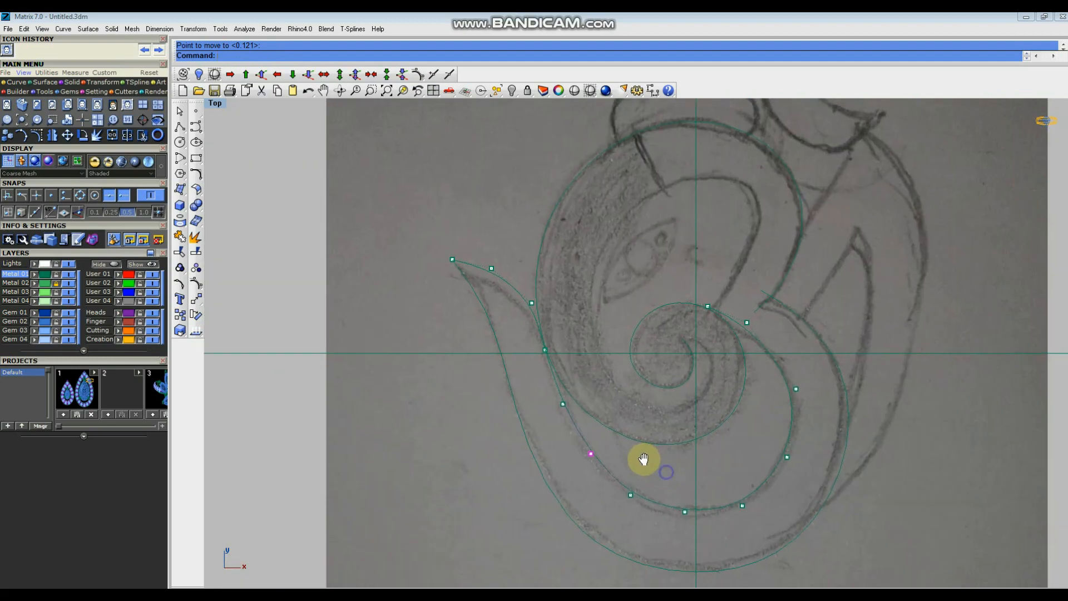
{"action": "key", "text": "Escape"}
Draw a two-point circle between the crescent's inner and outer curves at the bottom centre line.
{"action": "scroll", "coordinate": [544, 391], "scroll_direction": "down", "scroll_amount": 3}
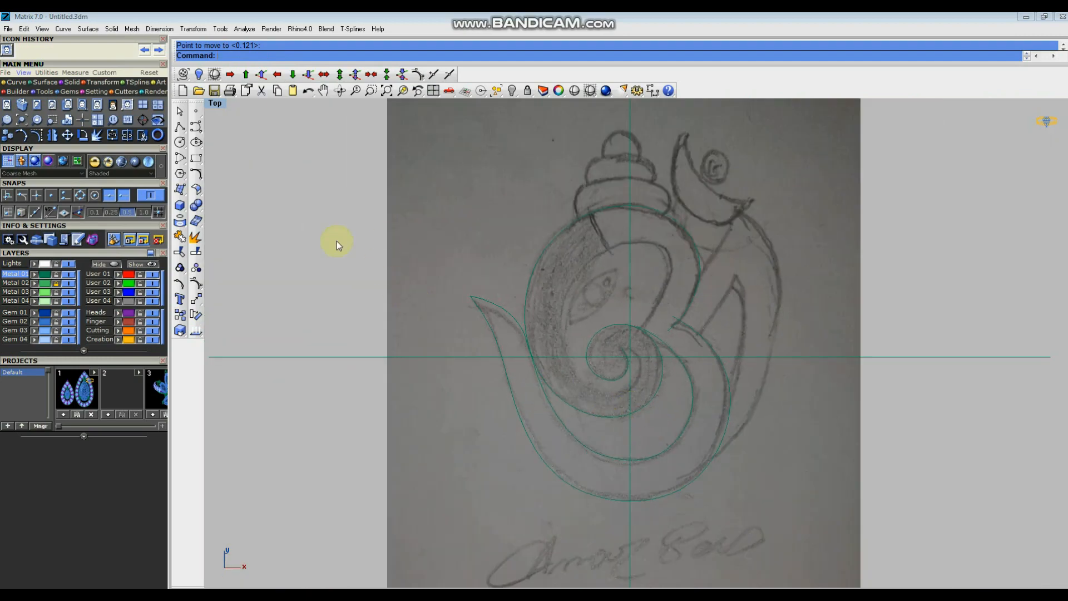
{"action": "left_click", "coordinate": [181, 142]}
{"action": "left_click", "coordinate": [318, 56]}
{"action": "scroll", "coordinate": [623, 450], "scroll_direction": "up", "scroll_amount": 4}
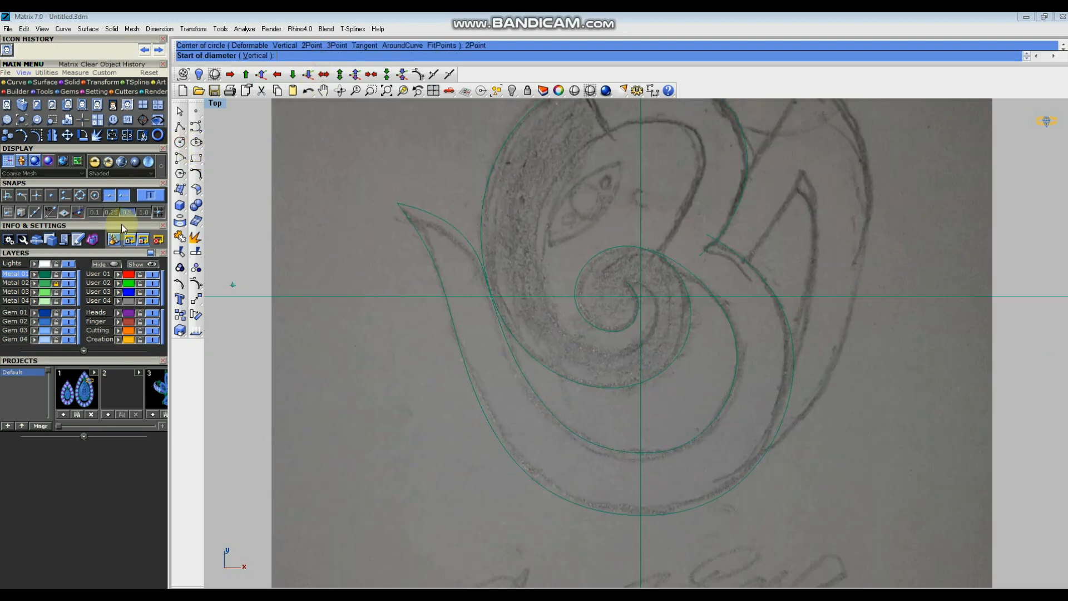
{"action": "left_click", "coordinate": [37, 195]}
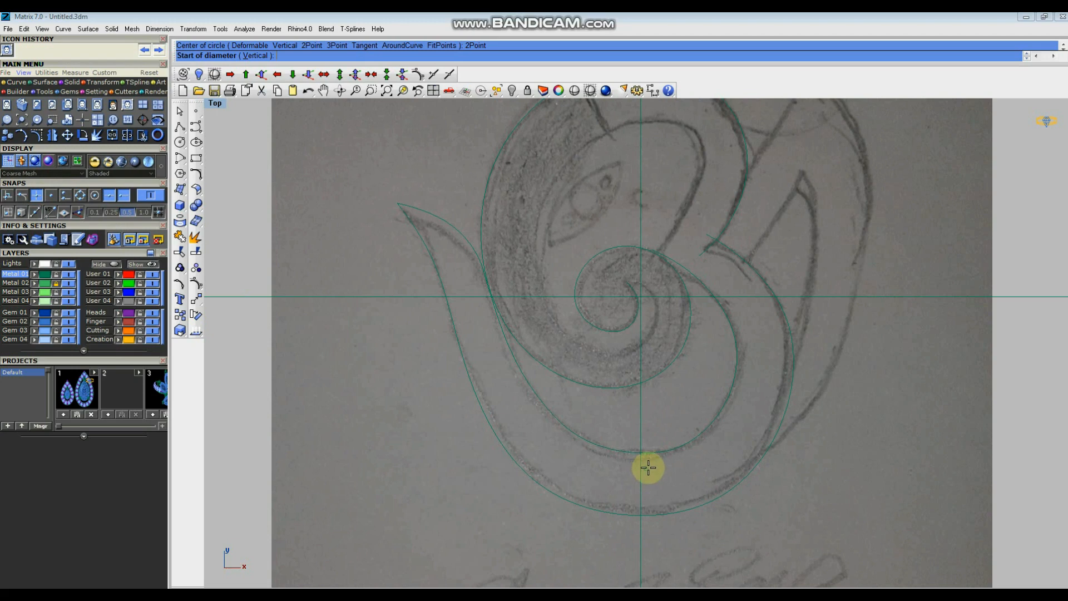
{"action": "left_click", "coordinate": [641, 451]}
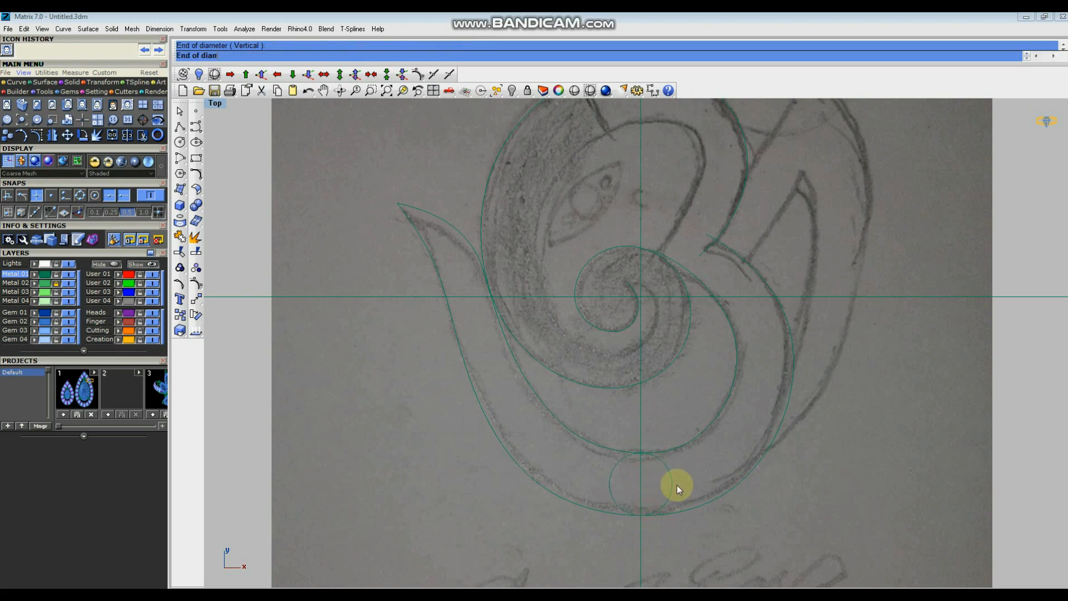
Draw a second two-point circle between the inner and outer curves on the crescent arm beside the trunk.
{"action": "right_click", "coordinate": [263, 170]}
{"action": "left_click", "coordinate": [318, 56]}
{"action": "scroll", "coordinate": [468, 338], "scroll_direction": "up", "scroll_amount": 3}
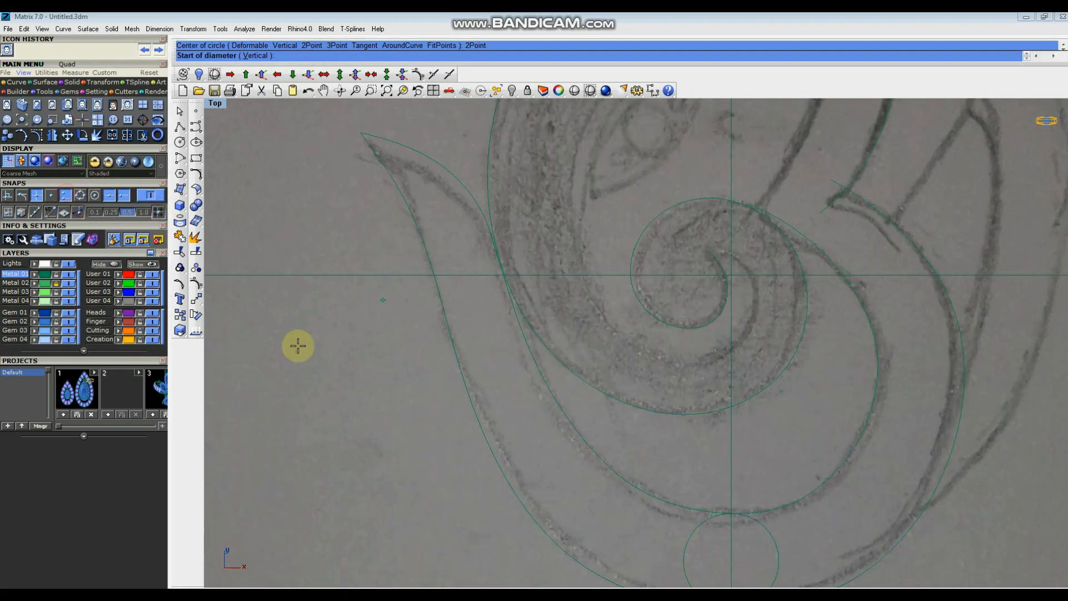
{"action": "left_click", "coordinate": [530, 346]}
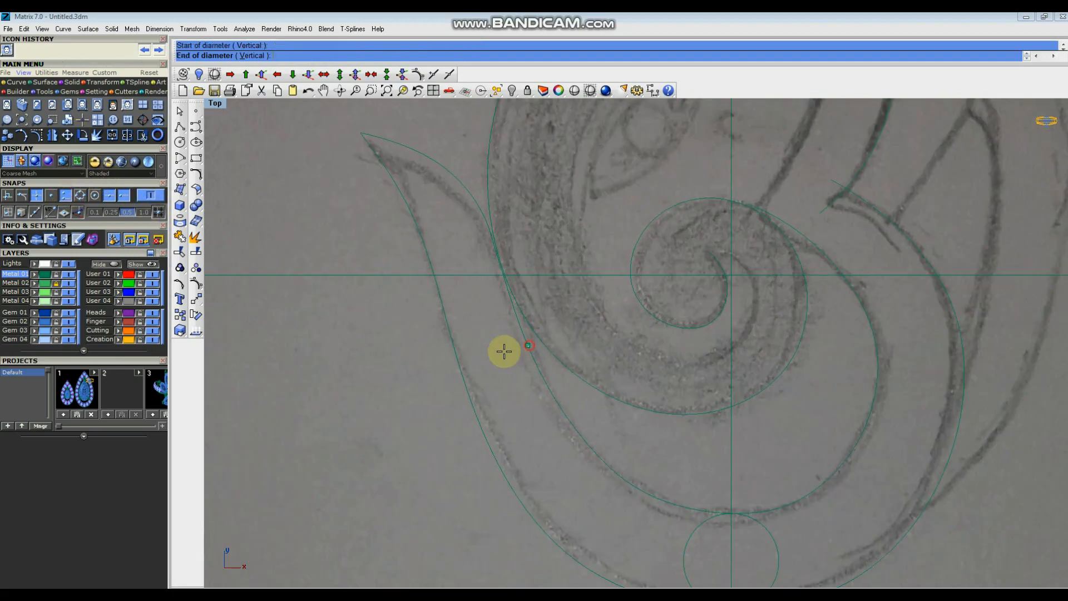
{"action": "left_click", "coordinate": [455, 361]}
{"action": "scroll", "coordinate": [462, 368], "scroll_direction": "down", "scroll_amount": 3}
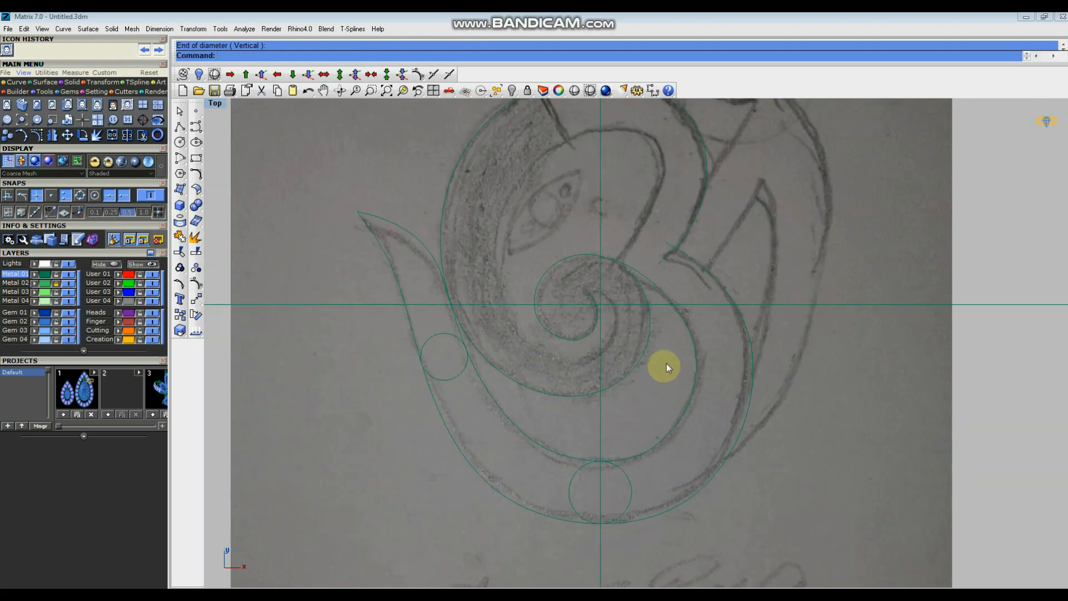
Draw a two-point circle between the inner and outer curves at the crescent's end between the trunk curl and the ear.
{"action": "right_click", "coordinate": [682, 292]}
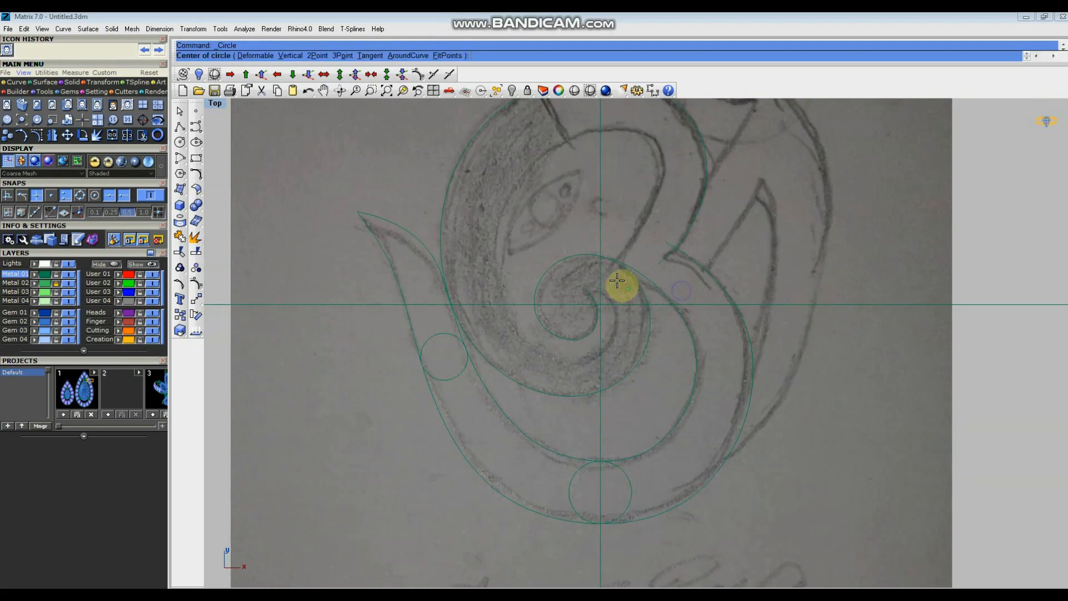
{"action": "left_click", "coordinate": [321, 55]}
{"action": "scroll", "coordinate": [715, 269], "scroll_direction": "up", "scroll_amount": 3}
{"action": "left_click", "coordinate": [671, 253]}
{"action": "left_click", "coordinate": [624, 310]}
Measure the three circles between the crescent's curves by placing a diameter dimension on each one.
{"action": "left_click", "coordinate": [633, 243]}
{"action": "scroll", "coordinate": [632, 243], "scroll_direction": "down", "scroll_amount": 3}
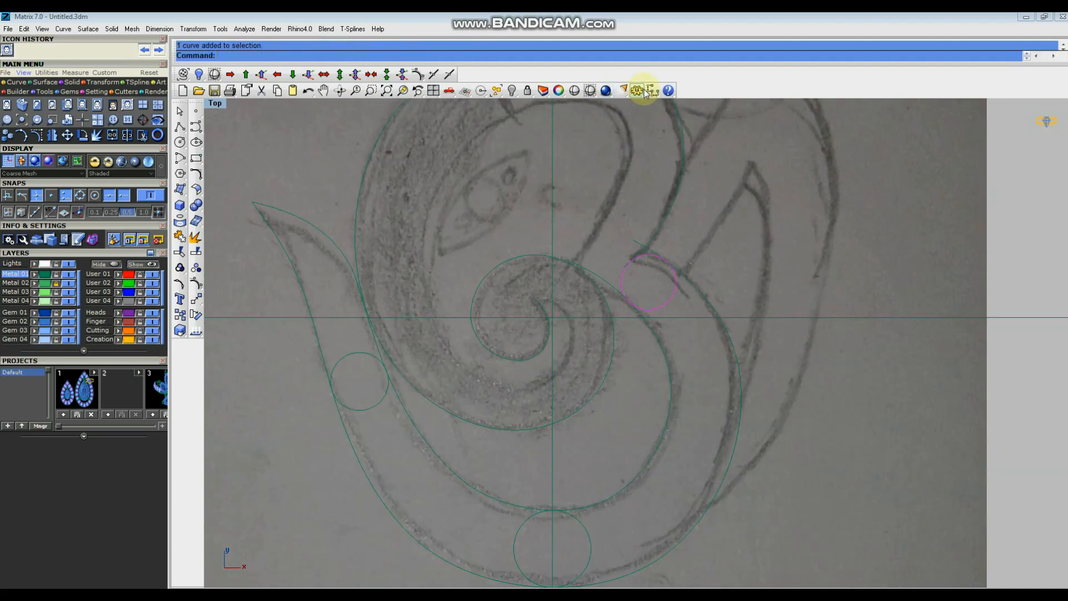
{"action": "left_click", "coordinate": [651, 91]}
{"action": "left_click", "coordinate": [702, 120]}
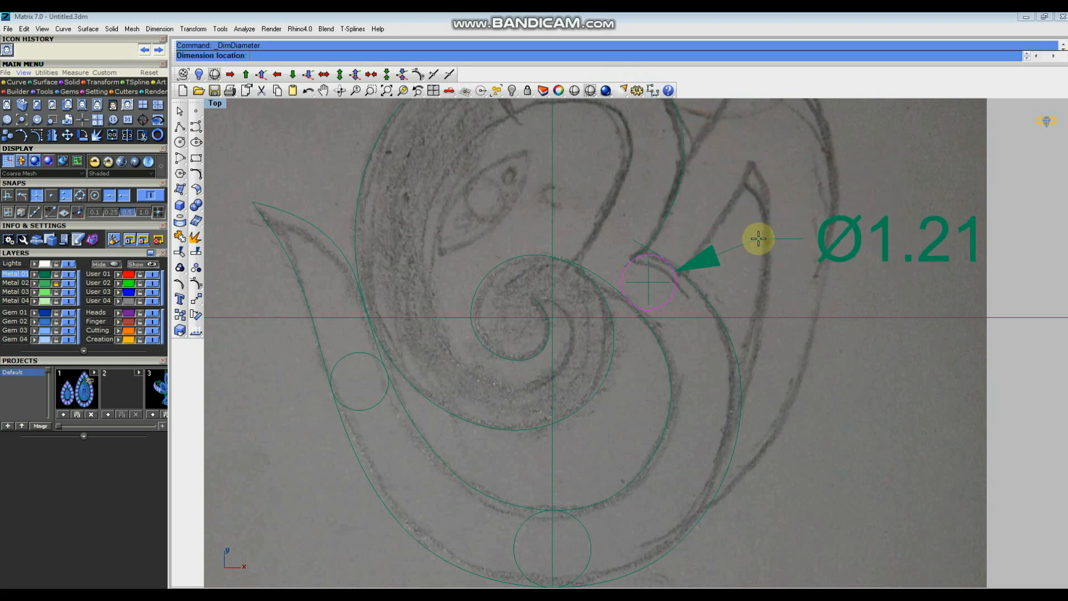
{"action": "scroll", "coordinate": [745, 231], "scroll_direction": "down", "scroll_amount": 2}
{"action": "left_click", "coordinate": [740, 229]}
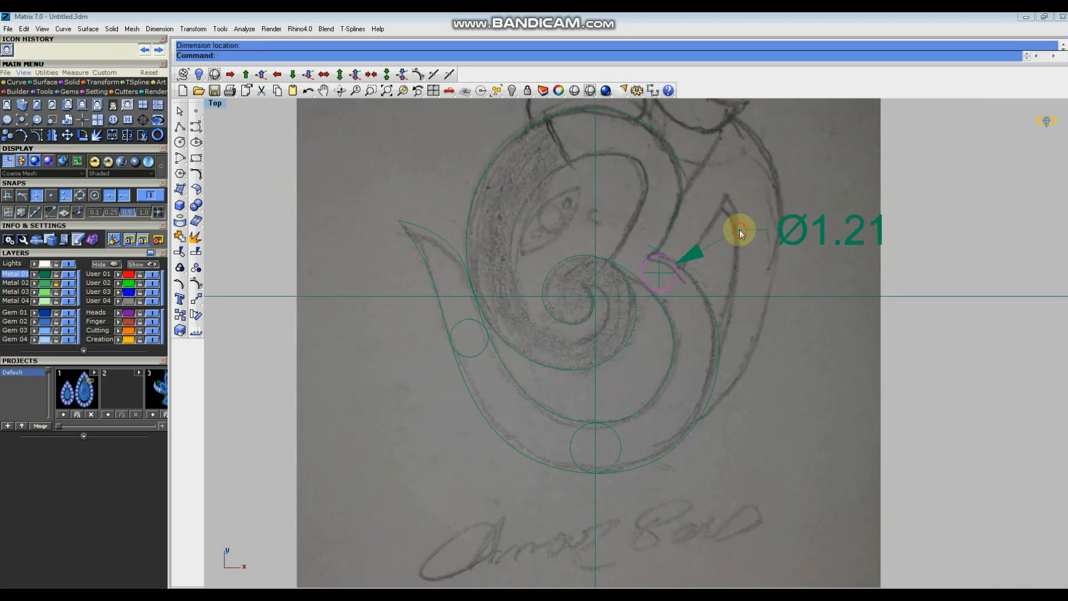
{"action": "key", "text": "Return"}
{"action": "left_click", "coordinate": [604, 450]}
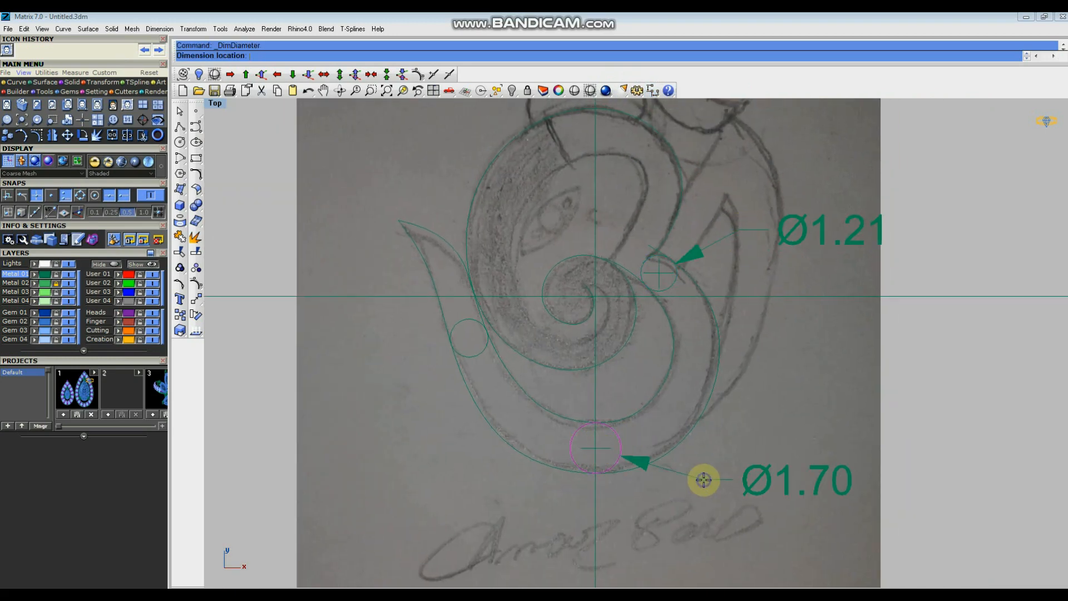
{"action": "left_click", "coordinate": [677, 488]}
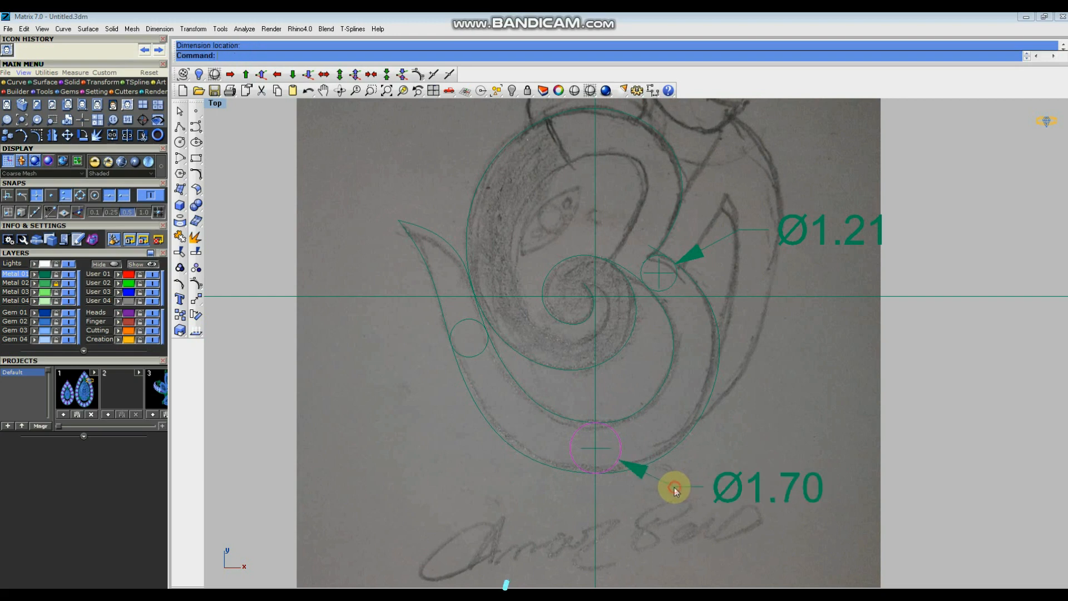
{"action": "key", "text": "Return"}
{"action": "left_click", "coordinate": [476, 356]}
{"action": "left_click", "coordinate": [413, 344]}
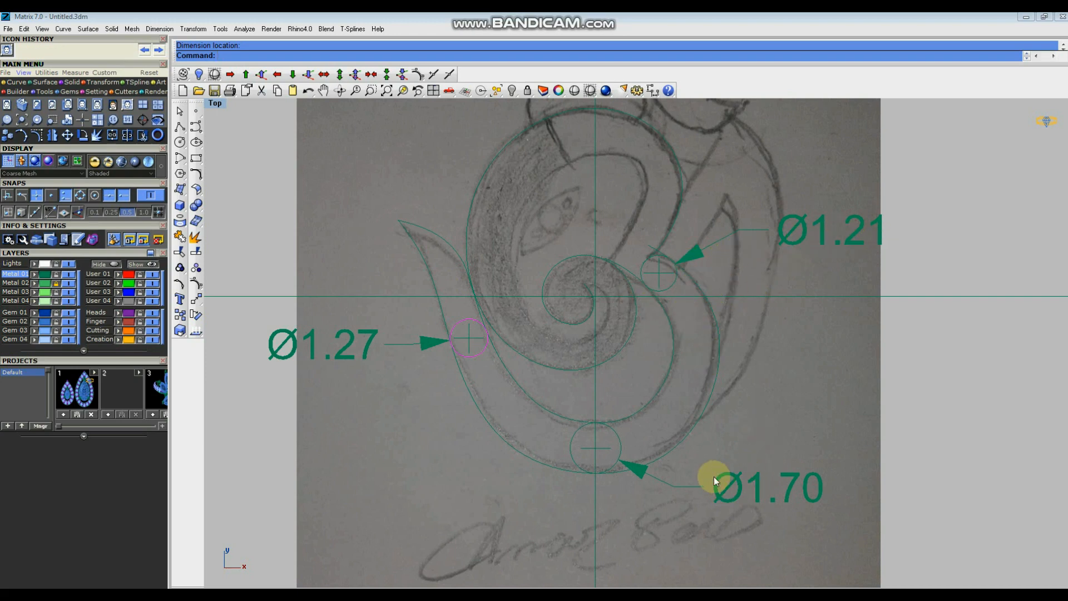
Delete the circle between the trunk curl and the ear together with its diameter dimension.
{"action": "left_click", "coordinate": [822, 245]}
{"action": "key", "text": "Delete"}
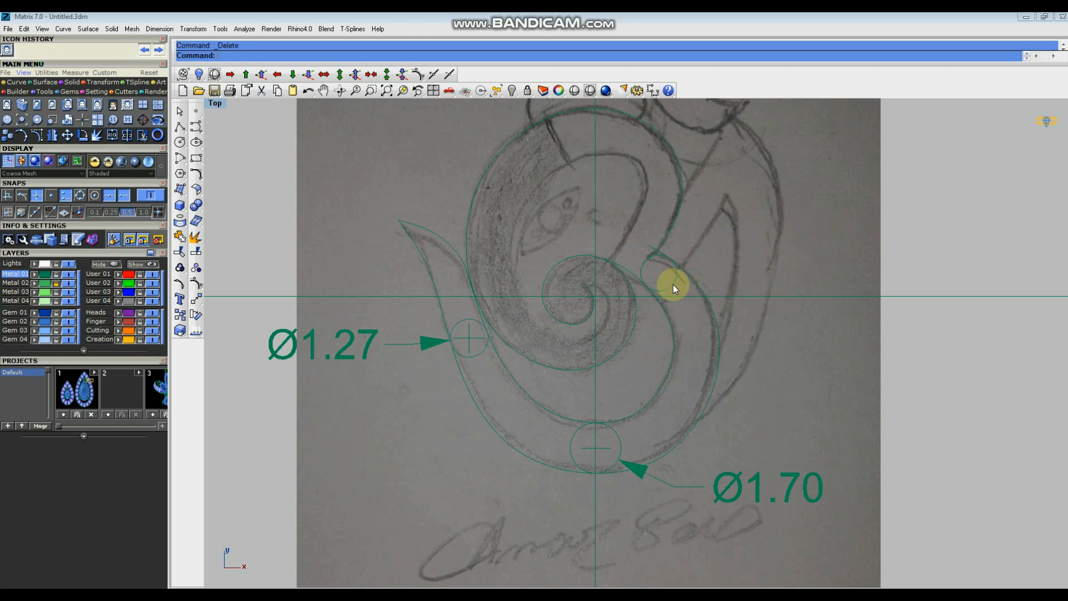
{"action": "scroll", "coordinate": [674, 284], "scroll_direction": "up", "scroll_amount": 3}
{"action": "left_click", "coordinate": [668, 274]}
{"action": "key", "text": "Delete"}
Draw a circle of diameter 1.7 at the crescent's end between the trunk curl and the ear.
{"action": "left_click", "coordinate": [180, 141]}
{"action": "left_click", "coordinate": [655, 284]}
{"action": "type", "text": "1."}
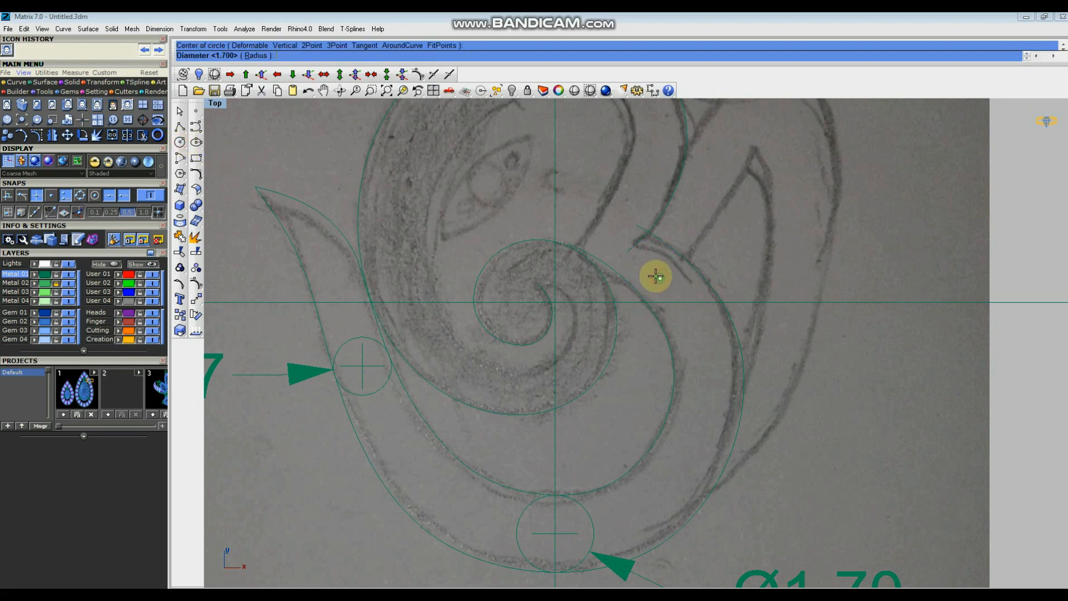
{"action": "type", "text": "7"}
{"action": "key", "text": "Return"}
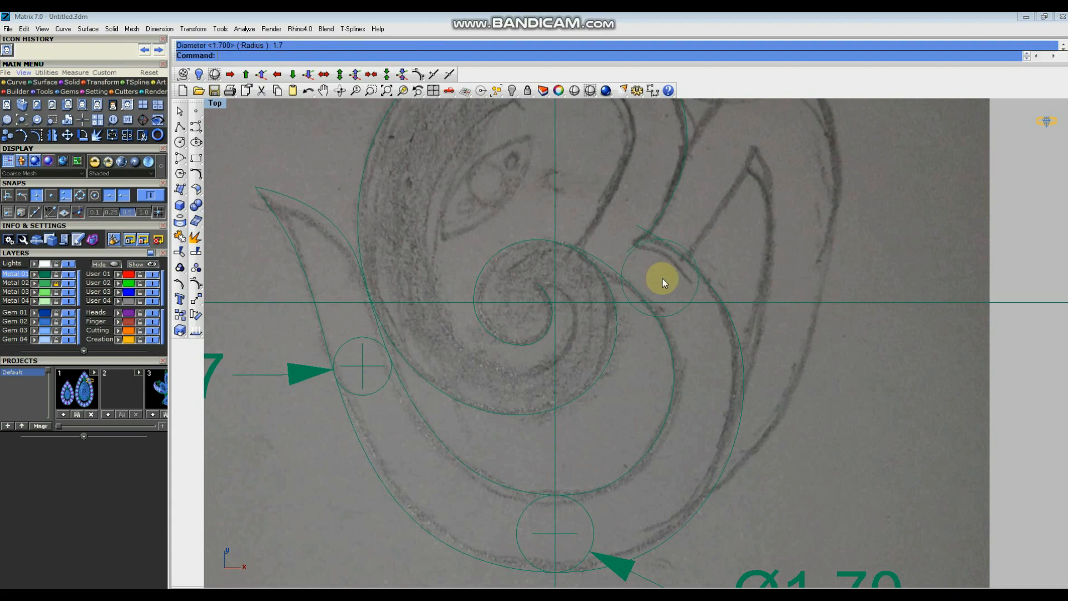
Move the 1.7 circle slightly downward so it sits against the crescent's outer curve near the ear.
{"action": "scroll", "coordinate": [661, 277], "scroll_direction": "down", "scroll_amount": 2}
{"action": "left_click", "coordinate": [641, 267]}
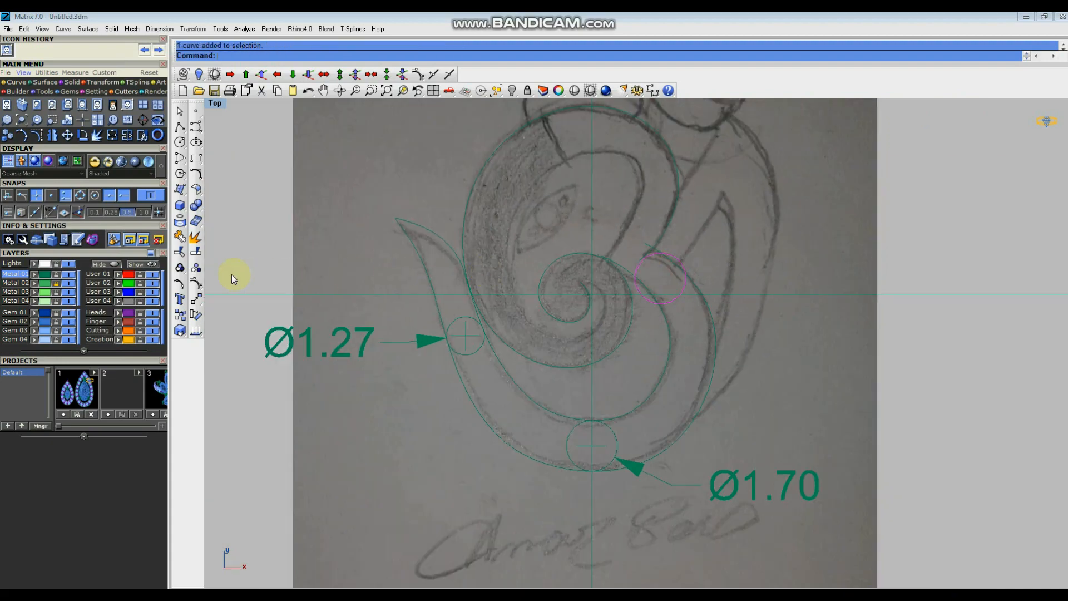
{"action": "left_click", "coordinate": [200, 296]}
{"action": "scroll", "coordinate": [801, 345], "scroll_direction": "up", "scroll_amount": 3}
{"action": "left_click", "coordinate": [803, 347]}
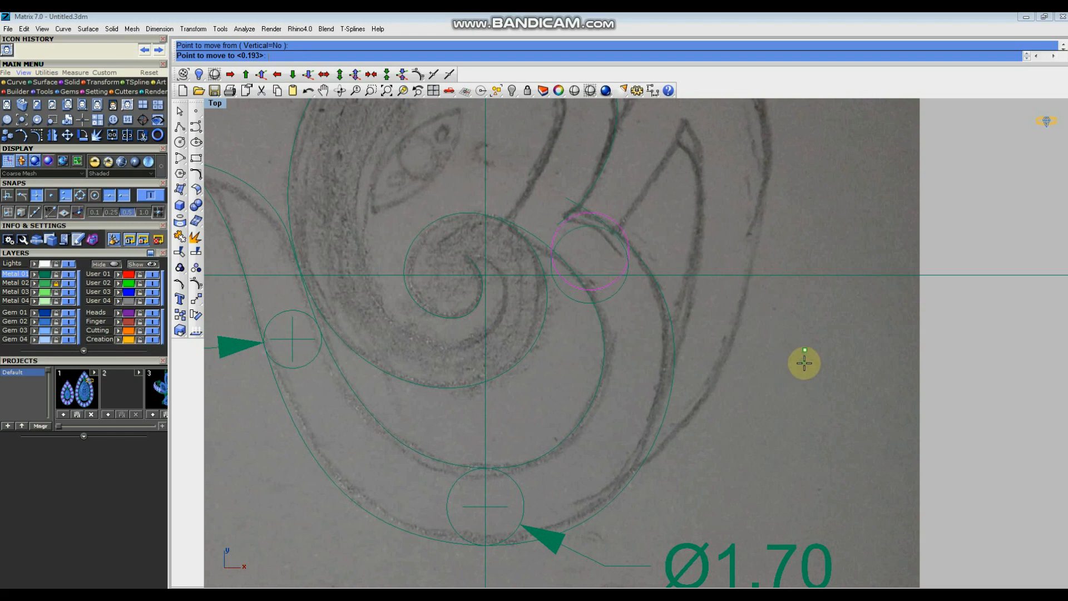
{"action": "left_click", "coordinate": [805, 360]}
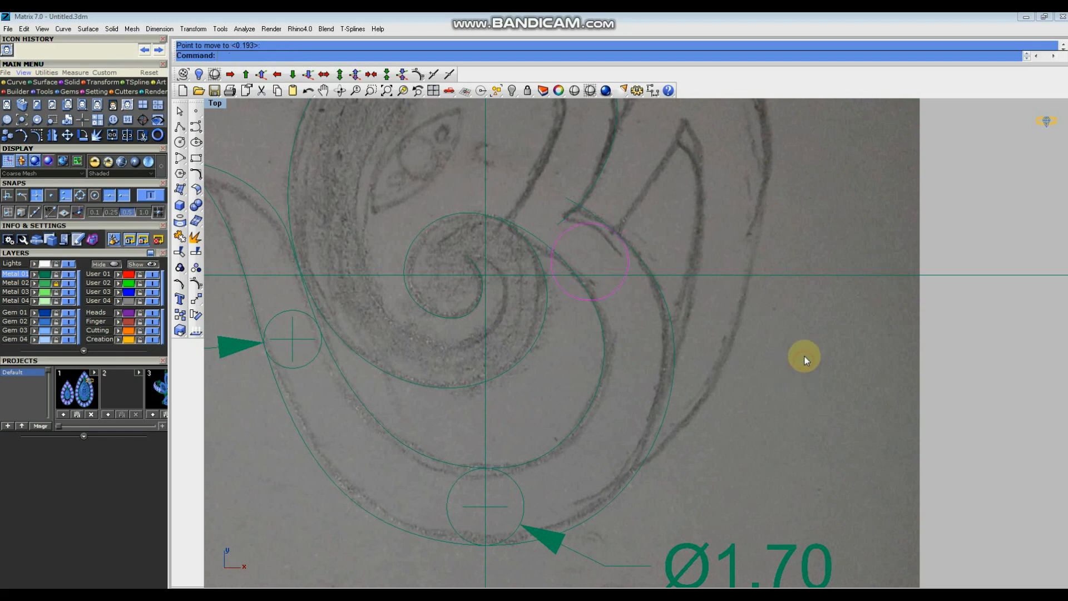
Show the control points of the crescent's inner curve and move the one below the 1.7 circle inward toward the trunk curl.
{"action": "scroll", "coordinate": [576, 343], "scroll_direction": "down", "scroll_amount": 3}
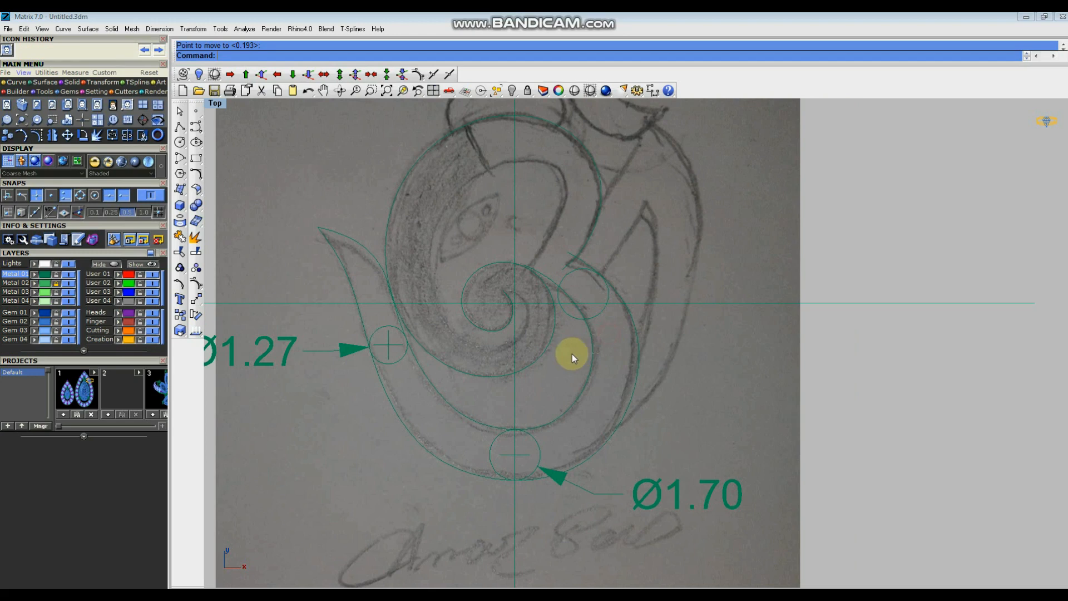
{"action": "left_click", "coordinate": [196, 283]}
{"action": "left_click", "coordinate": [556, 278]}
{"action": "left_click", "coordinate": [195, 298]}
{"action": "left_click", "coordinate": [772, 359]}
{"action": "left_click", "coordinate": [595, 332]}
{"action": "right_click", "coordinate": [635, 335]}
{"action": "left_click", "coordinate": [756, 349]}
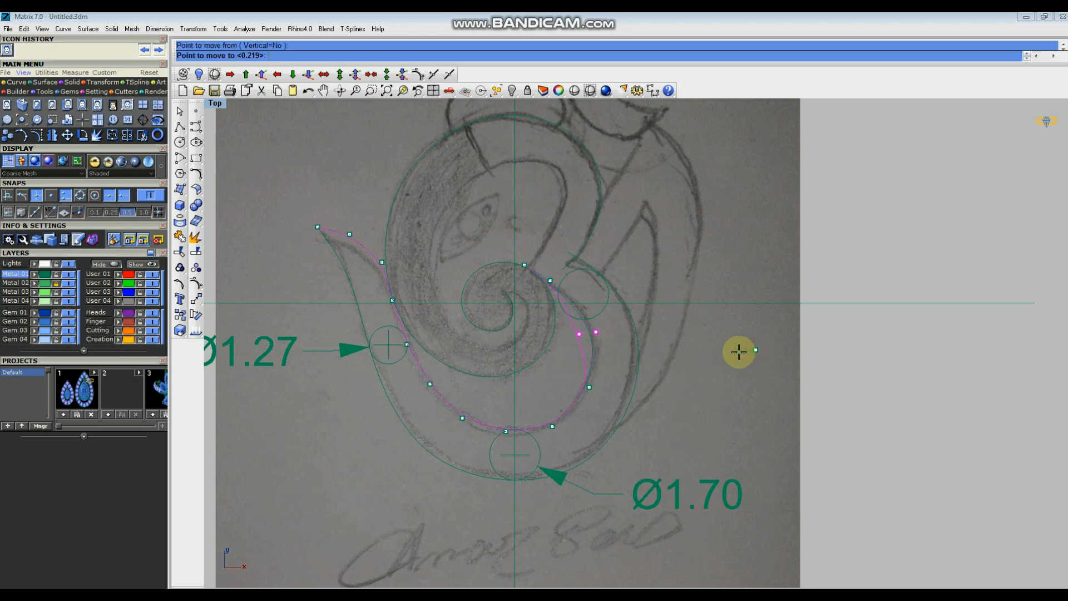
{"action": "left_click", "coordinate": [744, 354]}
Move the next lower control point of the inner curve inward to widen the crescent there.
{"action": "left_click_drag", "start_coordinate": [612, 392], "coordinate": [616, 393]}
{"action": "right_click", "coordinate": [634, 394]}
{"action": "left_click", "coordinate": [710, 397]}
{"action": "left_click", "coordinate": [704, 393]}
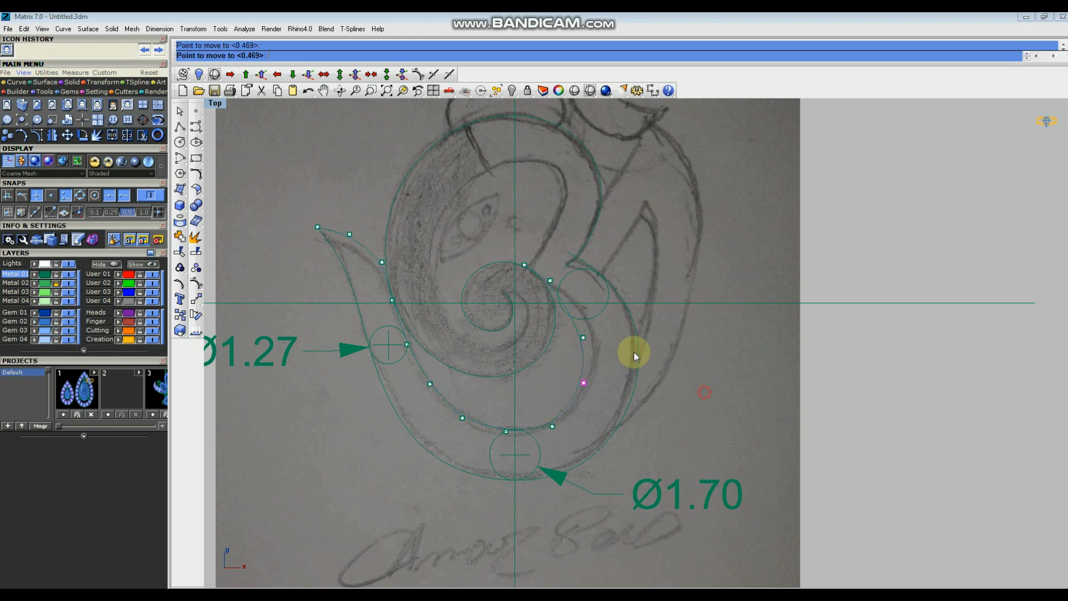
Nudge the inner curve's control point where it leaves the trunk curl inward, beside the 1.7 circle.
{"action": "left_click", "coordinate": [550, 280]}
{"action": "scroll", "coordinate": [551, 283], "scroll_direction": "up", "scroll_amount": 2}
{"action": "right_click_drag", "start_coordinate": [794, 391], "coordinate": [794, 389]}
{"action": "left_click", "coordinate": [792, 389]}
{"action": "right_click", "coordinate": [803, 366]}
{"action": "left_click", "coordinate": [802, 365]}
{"action": "left_click", "coordinate": [800, 363]}
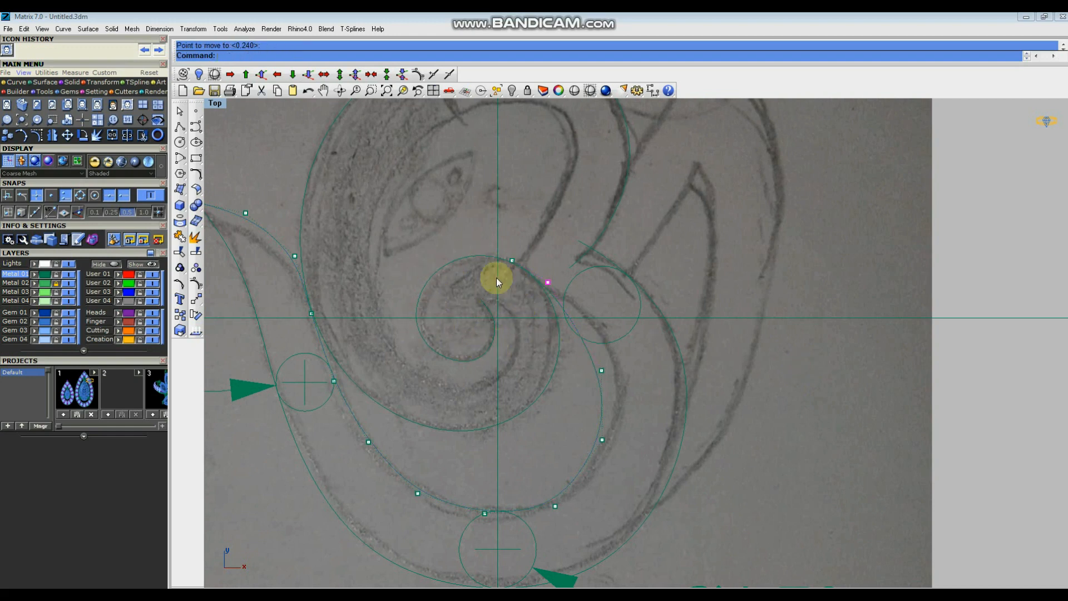
{"action": "scroll", "coordinate": [539, 270], "scroll_direction": "down", "scroll_amount": 3}
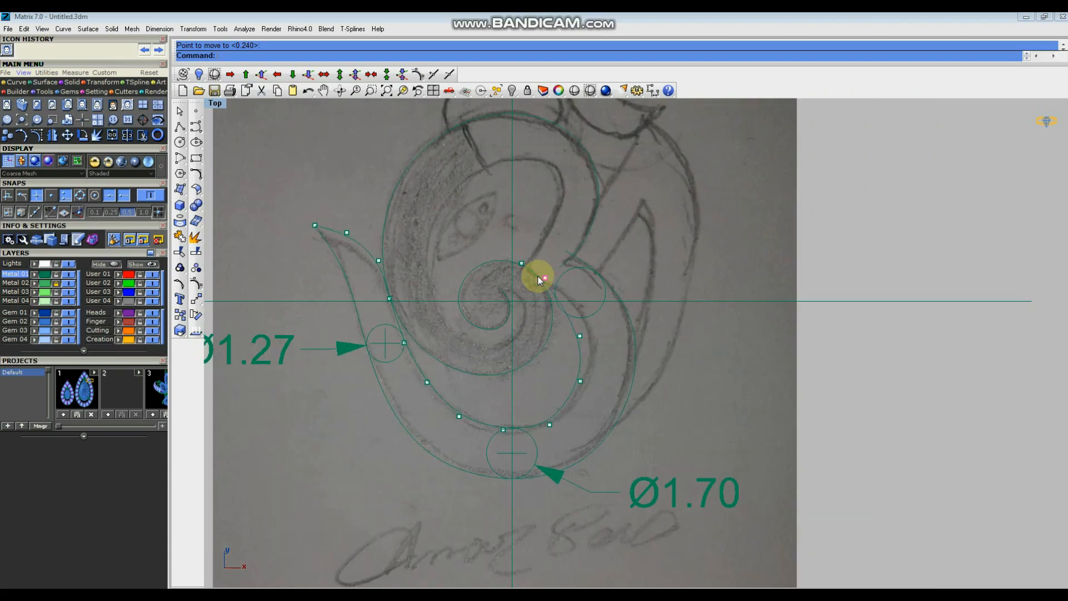
Fine-tune the inner curve's two control points below the 1.7 circle to smooth the bend, and turn the control points off.
{"action": "scroll", "coordinate": [575, 340], "scroll_direction": "up", "scroll_amount": 2}
{"action": "left_click", "coordinate": [584, 334], "text": "shift"}
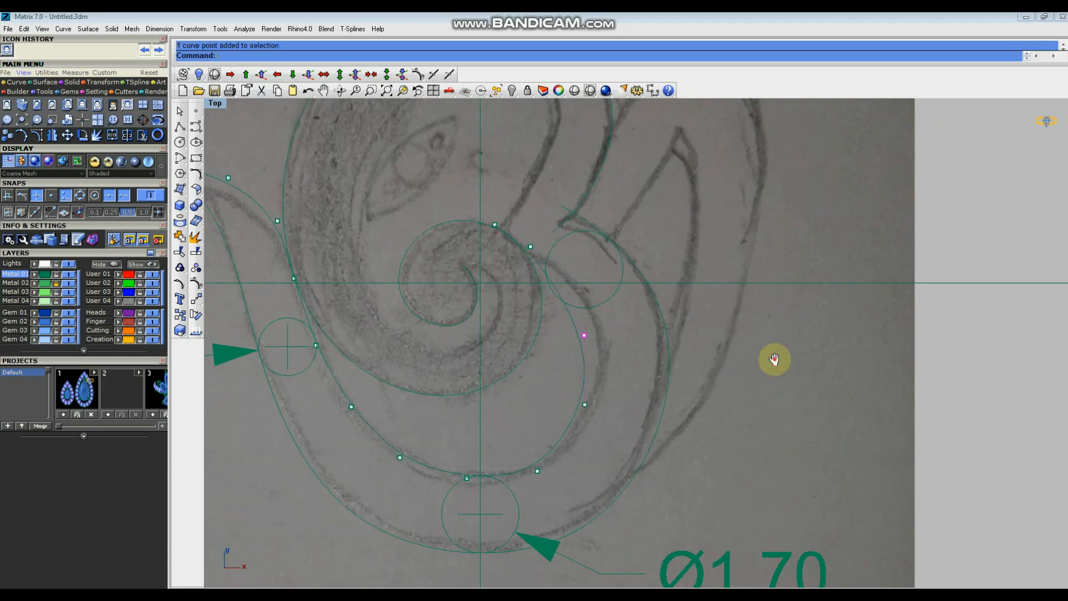
{"action": "right_click", "coordinate": [749, 360]}
{"action": "left_click", "coordinate": [750, 360]}
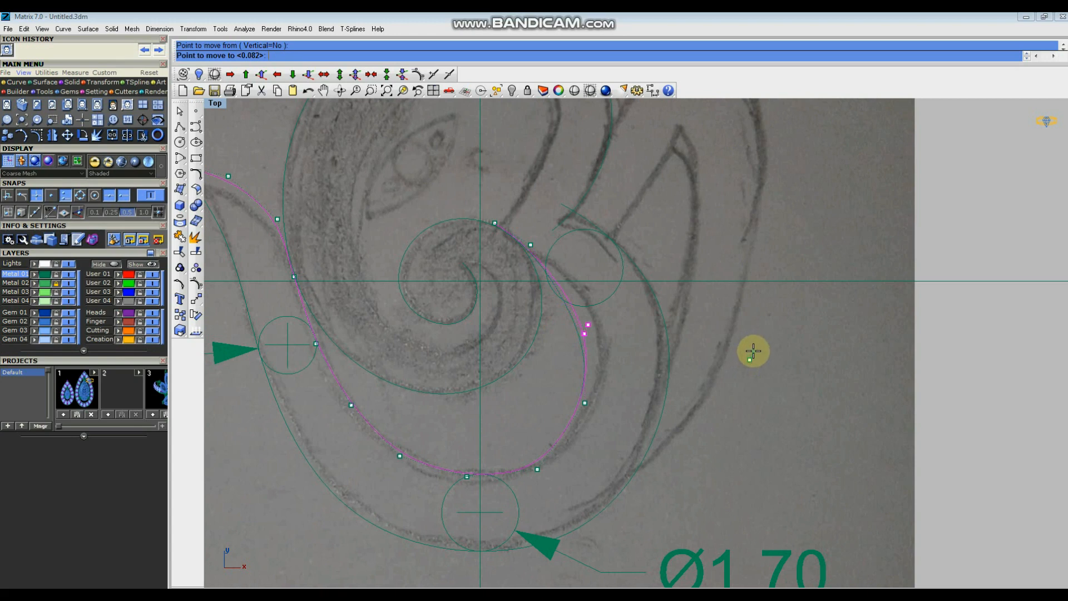
{"action": "key", "text": "Escape"}
{"action": "left_click", "coordinate": [597, 409]}
{"action": "right_click", "coordinate": [740, 412]}
{"action": "left_click", "coordinate": [740, 412]}
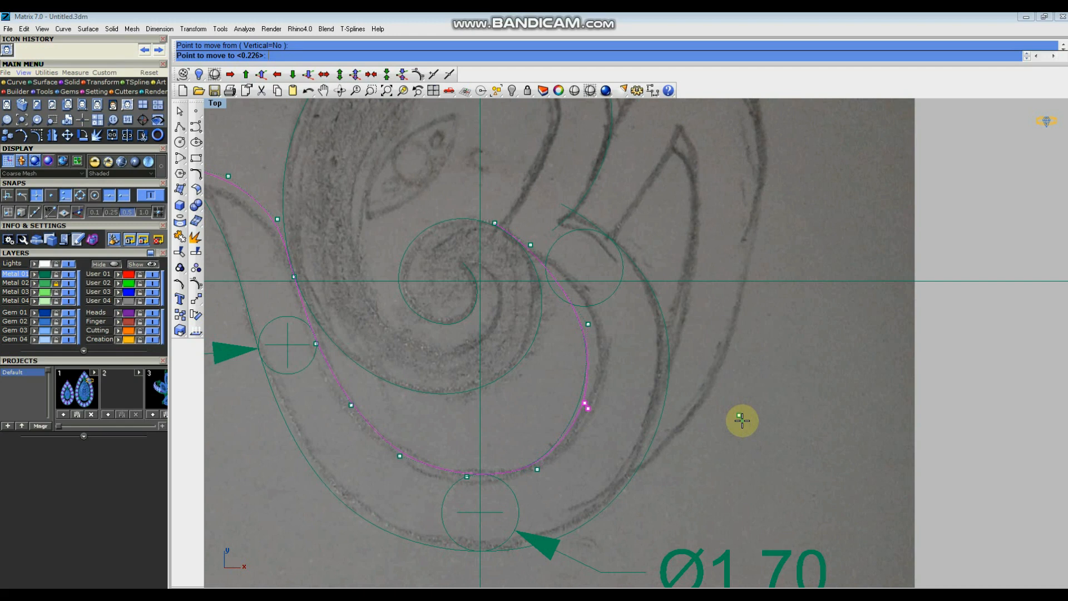
{"action": "left_click", "coordinate": [742, 420]}
{"action": "scroll", "coordinate": [756, 381], "scroll_direction": "down", "scroll_amount": 3}
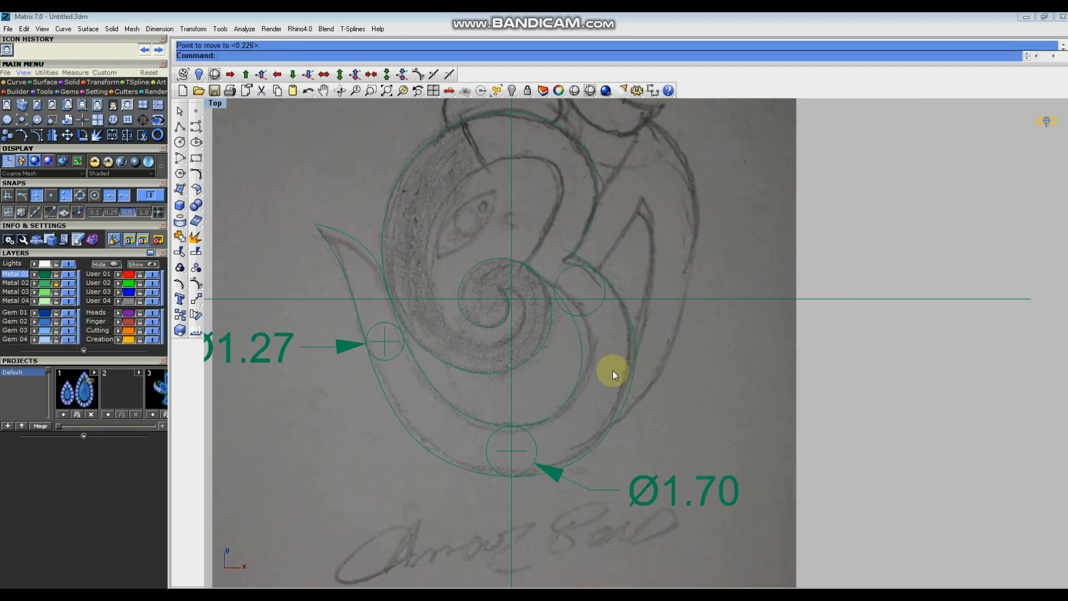
Delete the three guide circles and the remaining diameter dimensions from the crescent.
{"action": "key", "text": "Delete"}
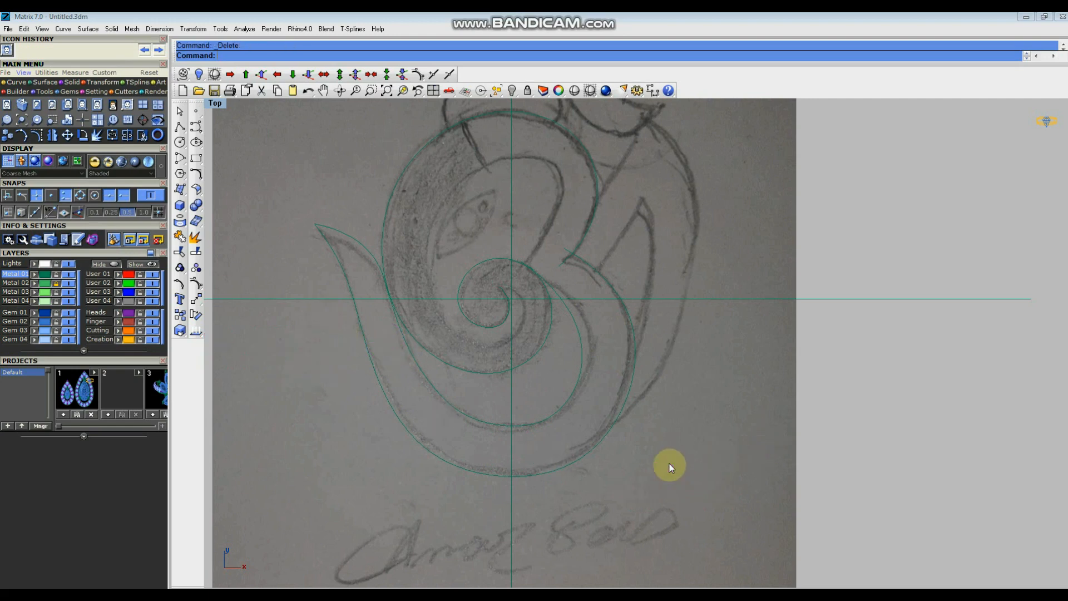
{"action": "scroll", "coordinate": [673, 453], "scroll_direction": "down", "scroll_amount": 3}
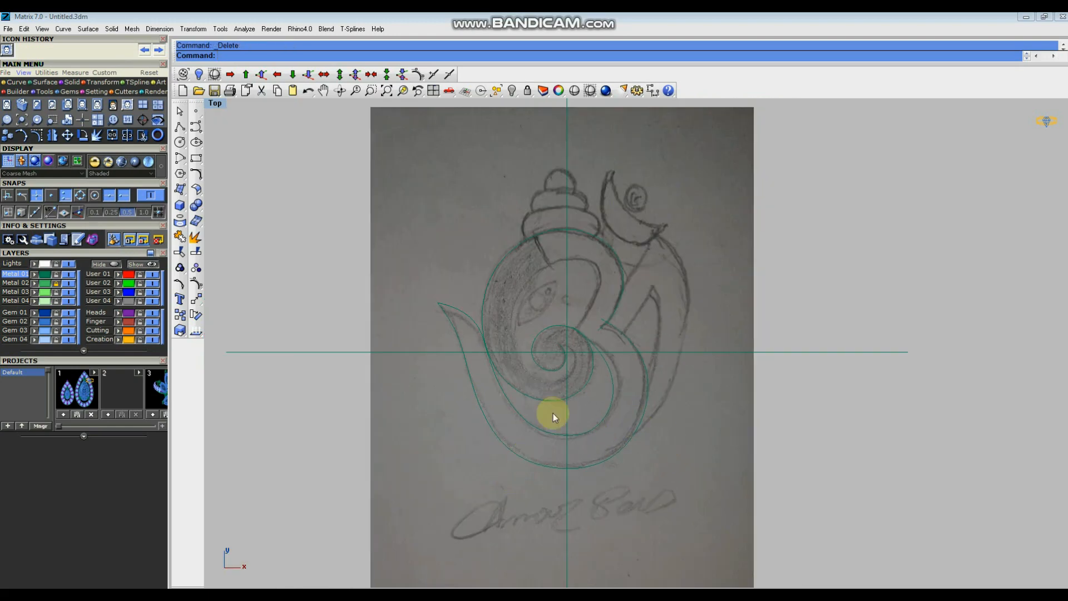
Try to offset the head-and-trunk spiral curve inward by a distance of 1.7.
{"action": "scroll", "coordinate": [611, 350], "scroll_direction": "up", "scroll_amount": 4}
{"action": "left_click", "coordinate": [620, 276]}
{"action": "scroll", "coordinate": [584, 289], "scroll_direction": "up", "scroll_amount": 3}
{"action": "scroll", "coordinate": [515, 311], "scroll_direction": "down", "scroll_amount": 3}
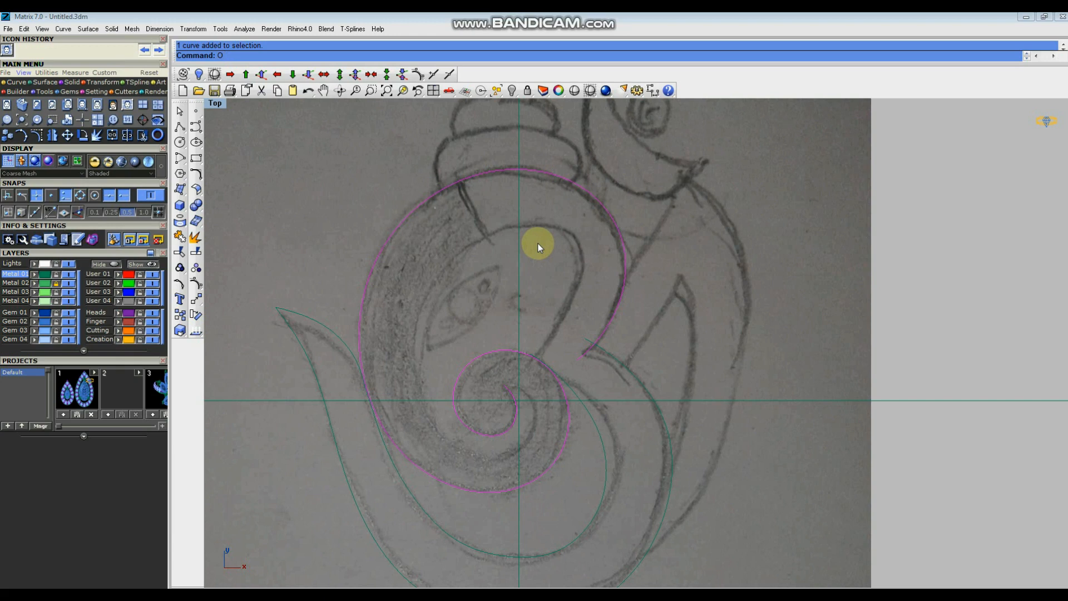
{"action": "type", "text": "ffset"}
{"action": "key", "text": "Return"}
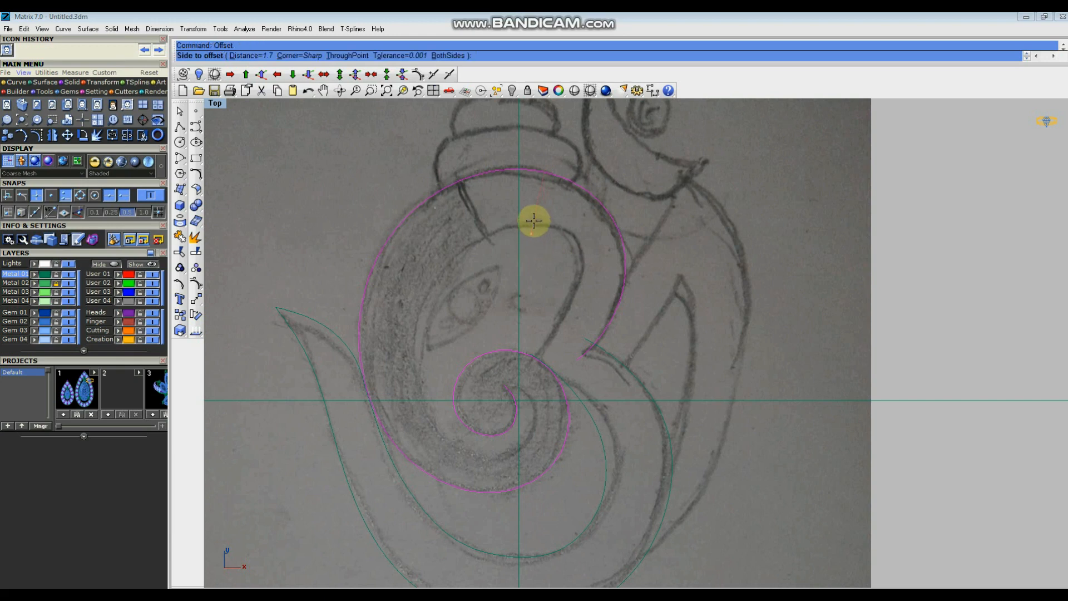
{"action": "type", "text": "1.7"}
{"action": "key", "text": "Return"}
{"action": "left_click", "coordinate": [532, 220]}
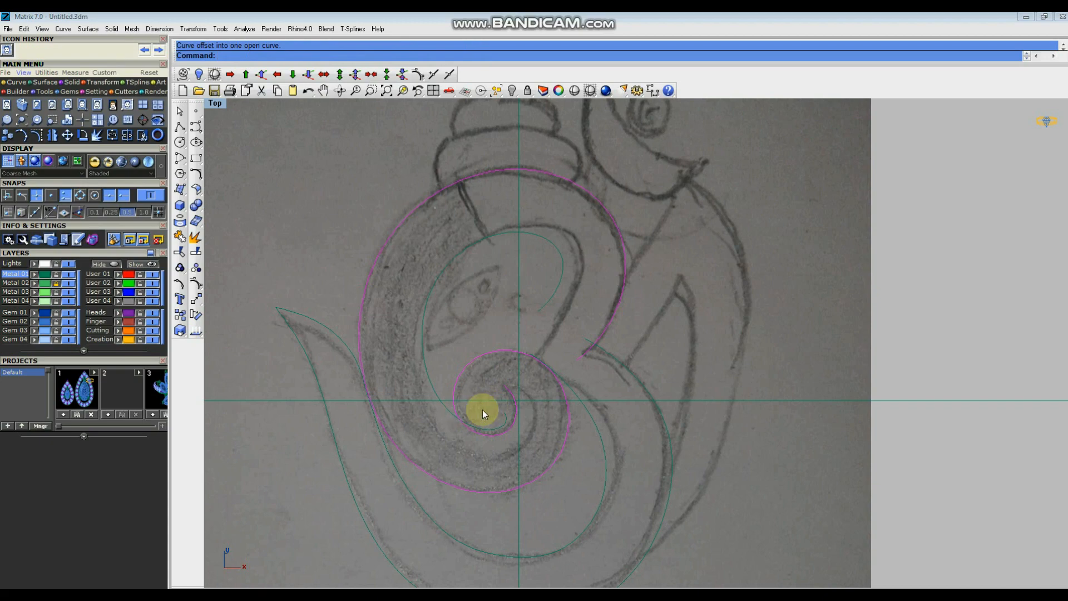
Delete the inward offset copy of the head-and-trunk spiral curve.
{"action": "scroll", "coordinate": [461, 410], "scroll_direction": "up", "scroll_amount": 4}
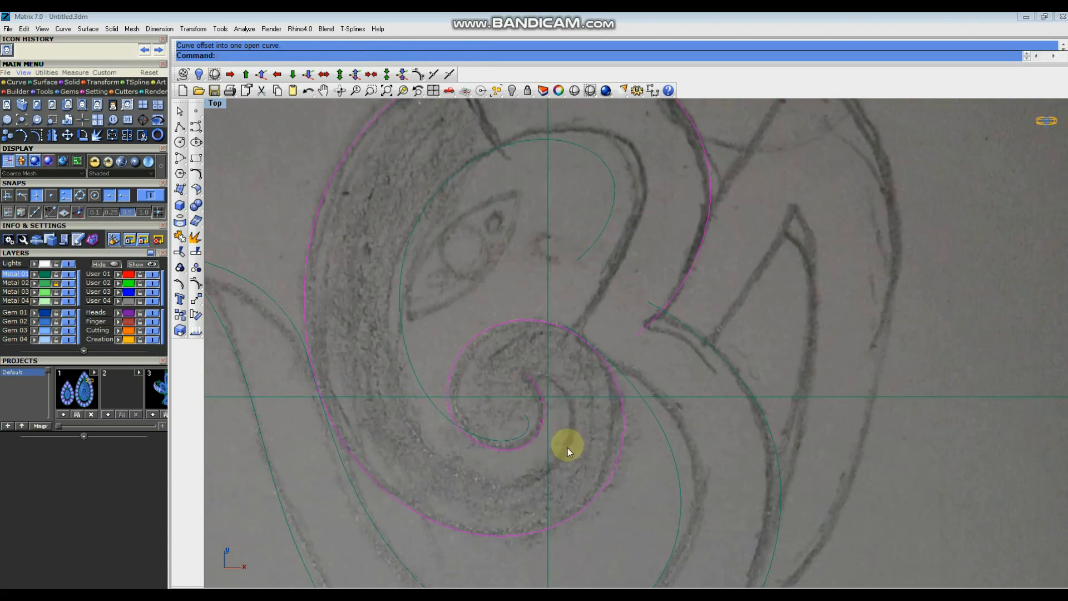
{"action": "scroll", "coordinate": [478, 493], "scroll_direction": "down", "scroll_amount": 2}
{"action": "scroll", "coordinate": [502, 355], "scroll_direction": "down", "scroll_amount": 1}
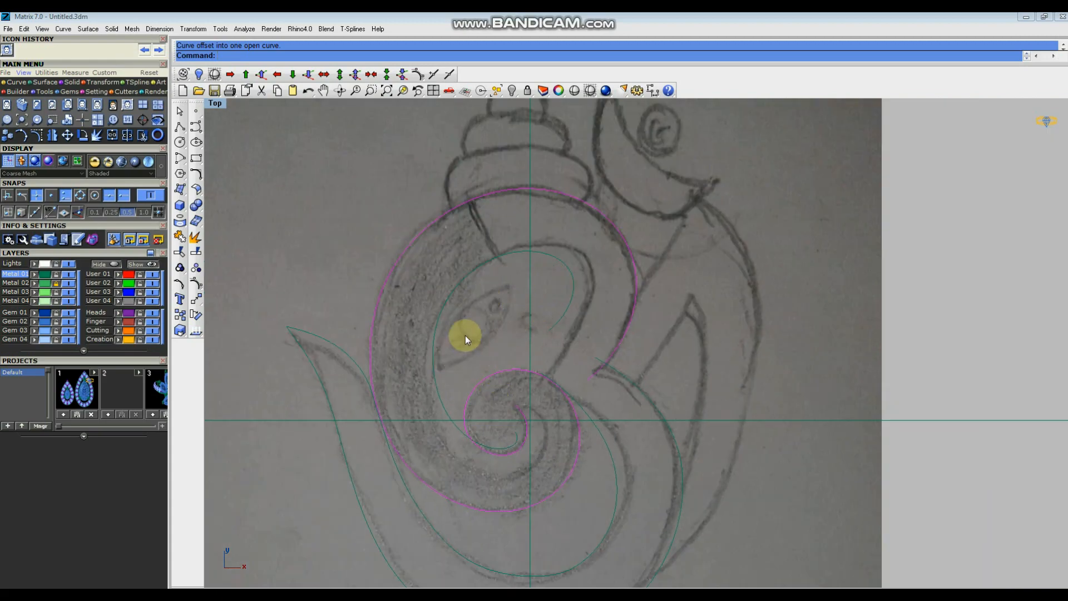
{"action": "left_click", "coordinate": [432, 320]}
{"action": "key", "text": "Delete"}
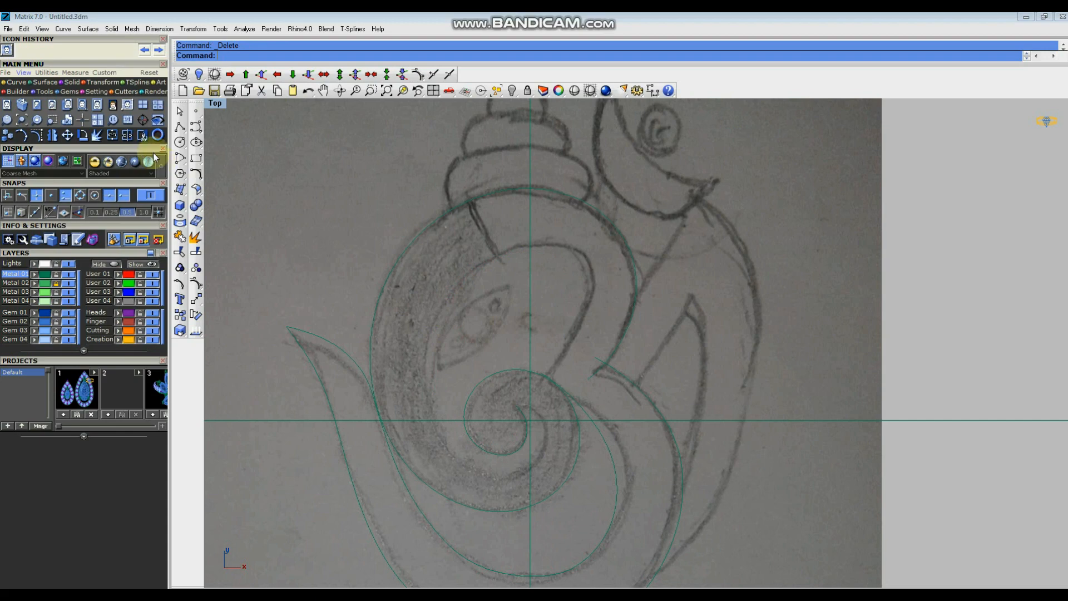
Draw a two-point circle with diameter 1.7 from the head outline inward, on the forehead side near the crescent moon.
{"action": "left_click", "coordinate": [179, 143]}
{"action": "left_click", "coordinate": [284, 55]}
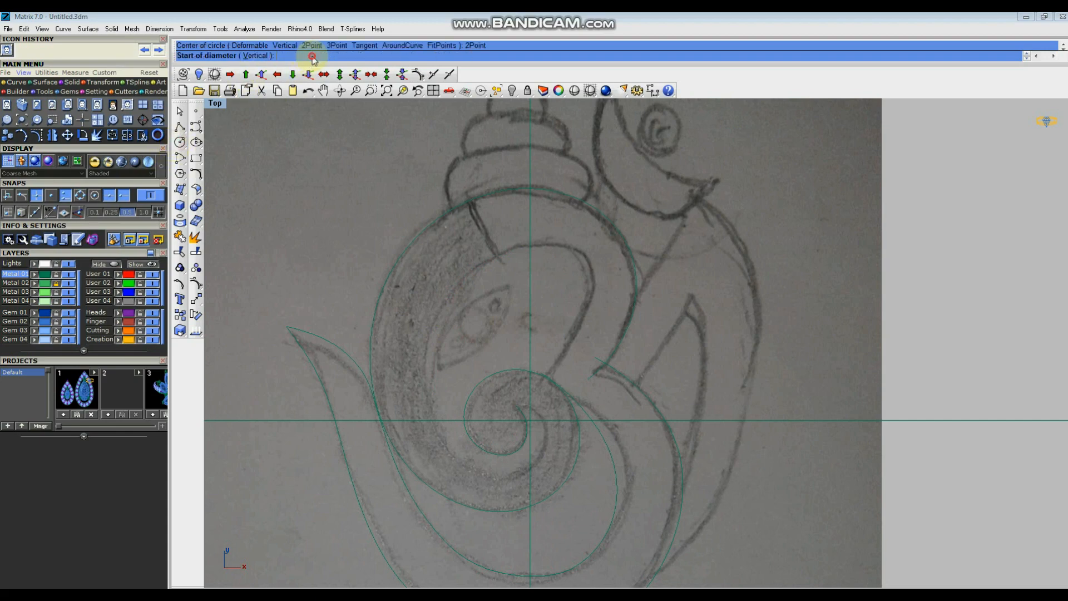
{"action": "scroll", "coordinate": [455, 212], "scroll_direction": "up", "scroll_amount": 2}
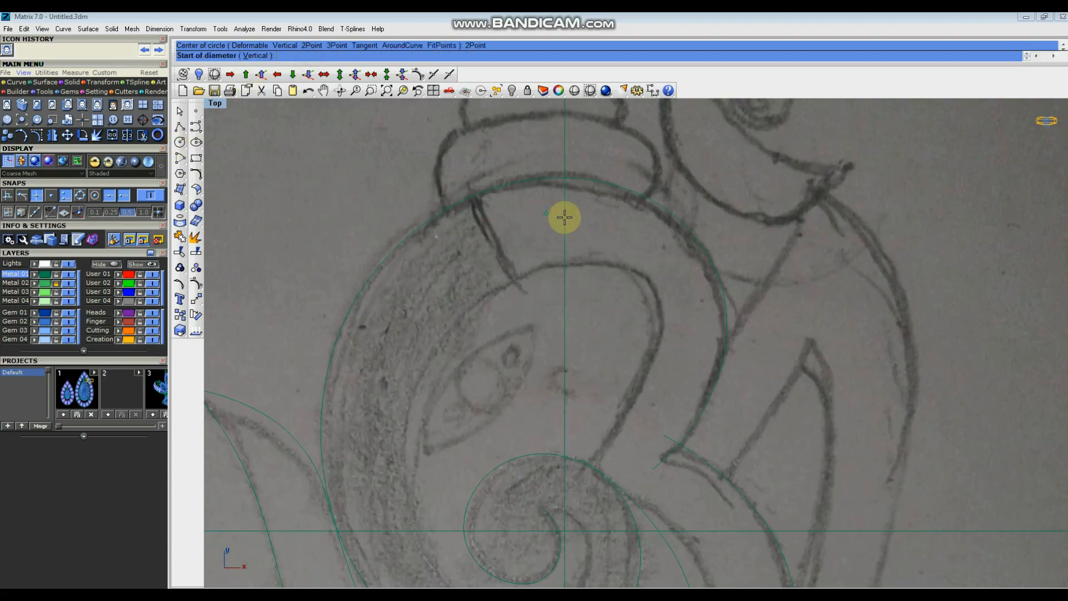
{"action": "left_click", "coordinate": [714, 266]}
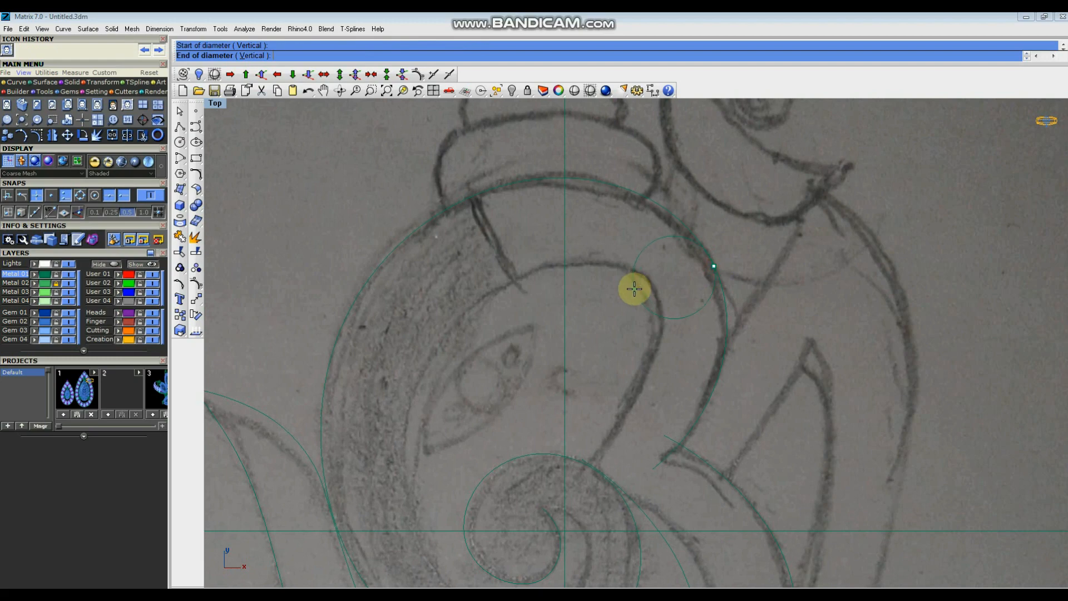
{"action": "type", "text": "1.7"}
{"action": "key", "text": "Return"}
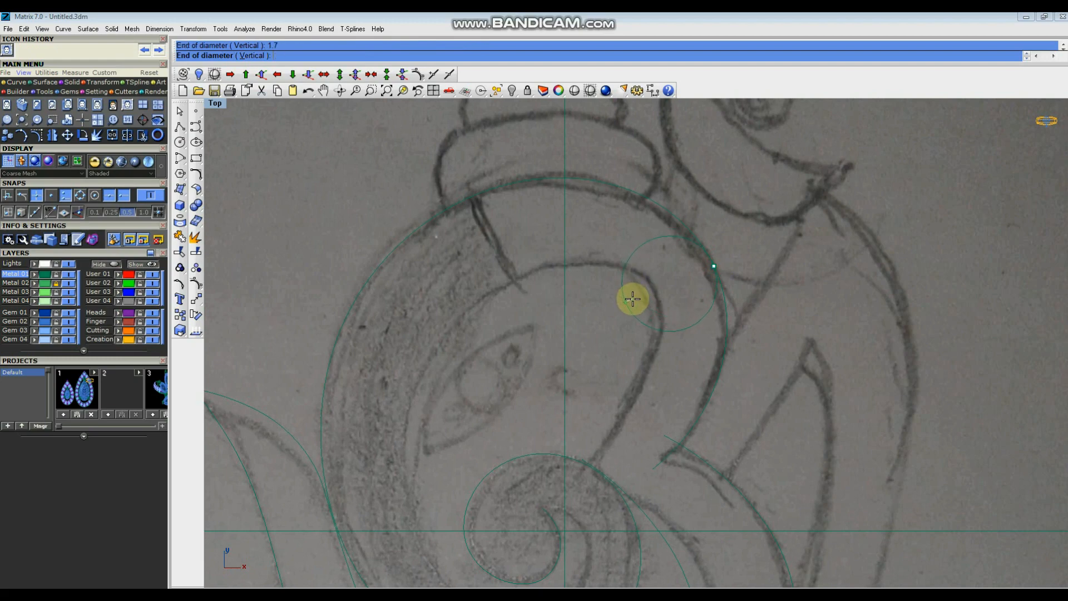
{"action": "left_click", "coordinate": [632, 301]}
Draw a two-point circle with diameter 1.7 from the head outline inward, at the back of the head.
{"action": "scroll", "coordinate": [632, 299], "scroll_direction": "down", "scroll_amount": 2}
{"action": "key", "text": "Return"}
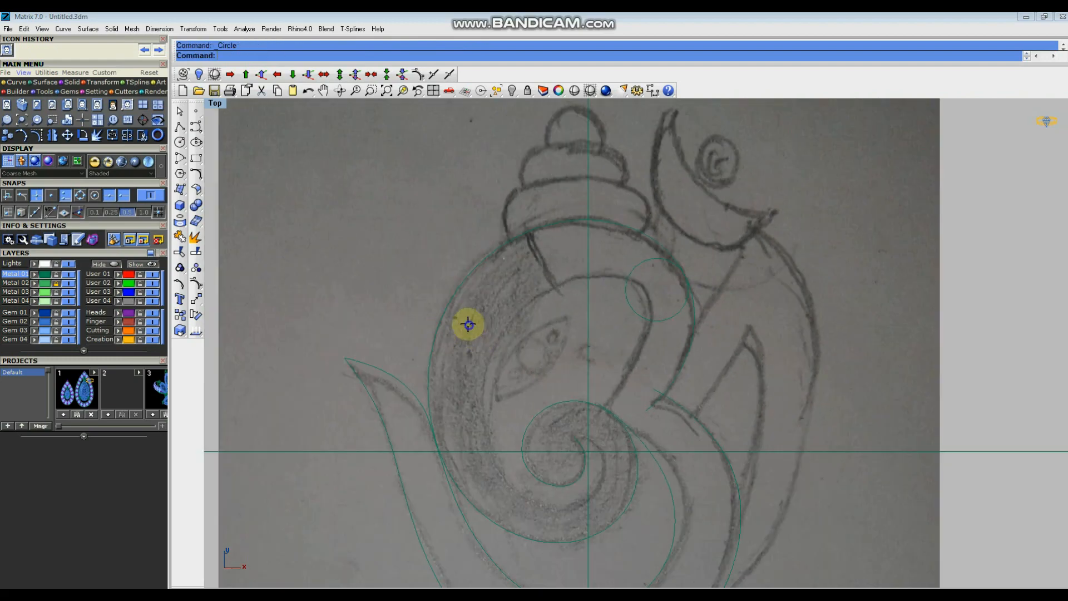
{"action": "left_click", "coordinate": [290, 55]}
{"action": "left_click", "coordinate": [458, 290]}
{"action": "type", "text": "1.7"}
{"action": "key", "text": "Return"}
{"action": "left_click", "coordinate": [499, 327]}
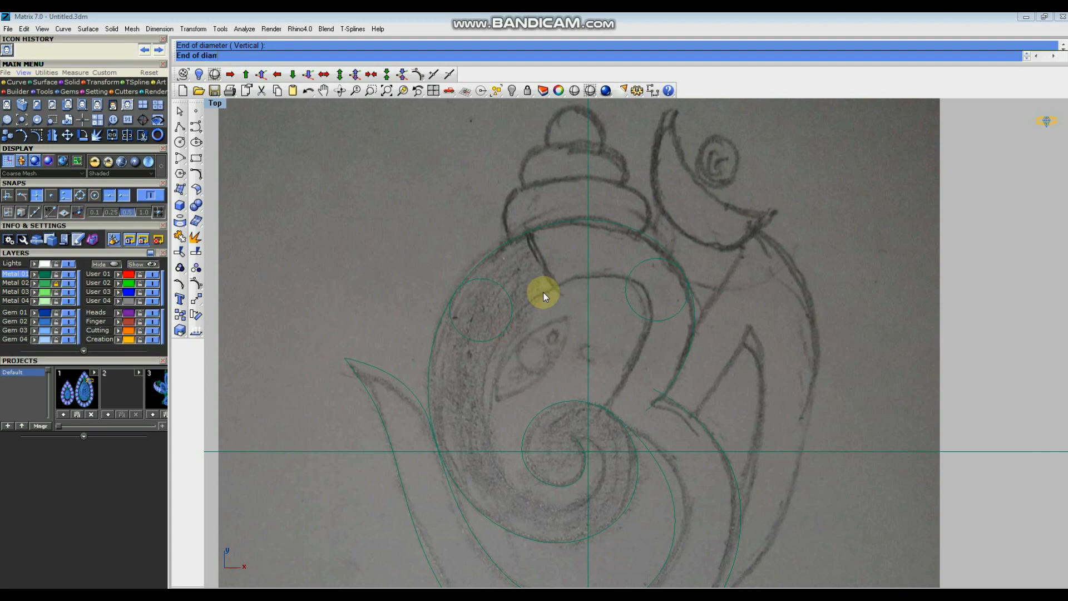
{"action": "scroll", "coordinate": [543, 293], "scroll_direction": "down", "scroll_amount": 2}
{"action": "scroll", "coordinate": [503, 400], "scroll_direction": "up", "scroll_amount": 2}
{"action": "key", "text": "Return"}
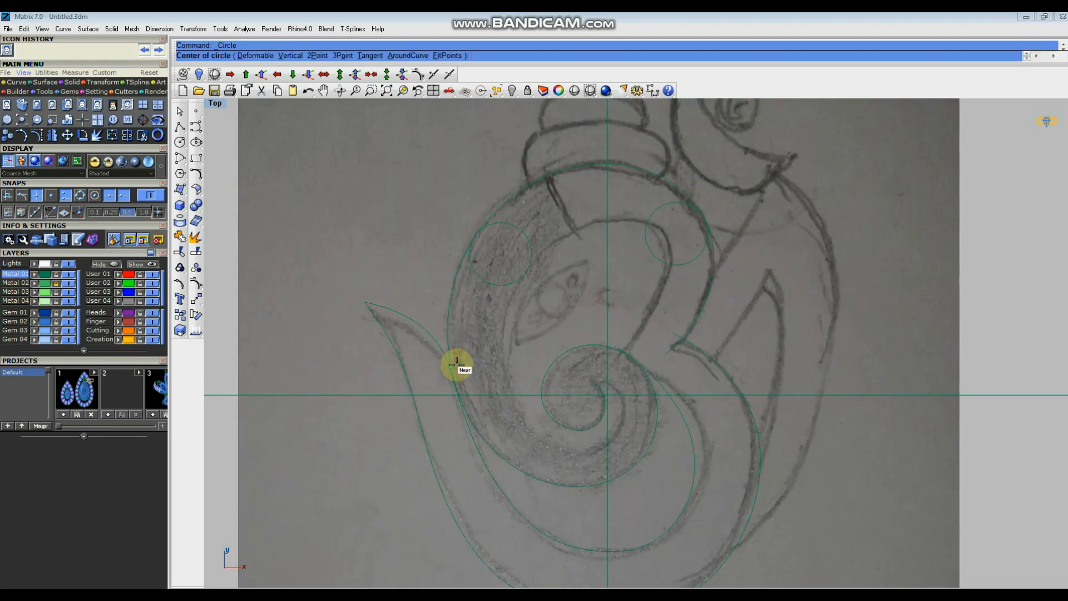
{"action": "left_click", "coordinate": [451, 366]}
{"action": "key", "text": "Return"}
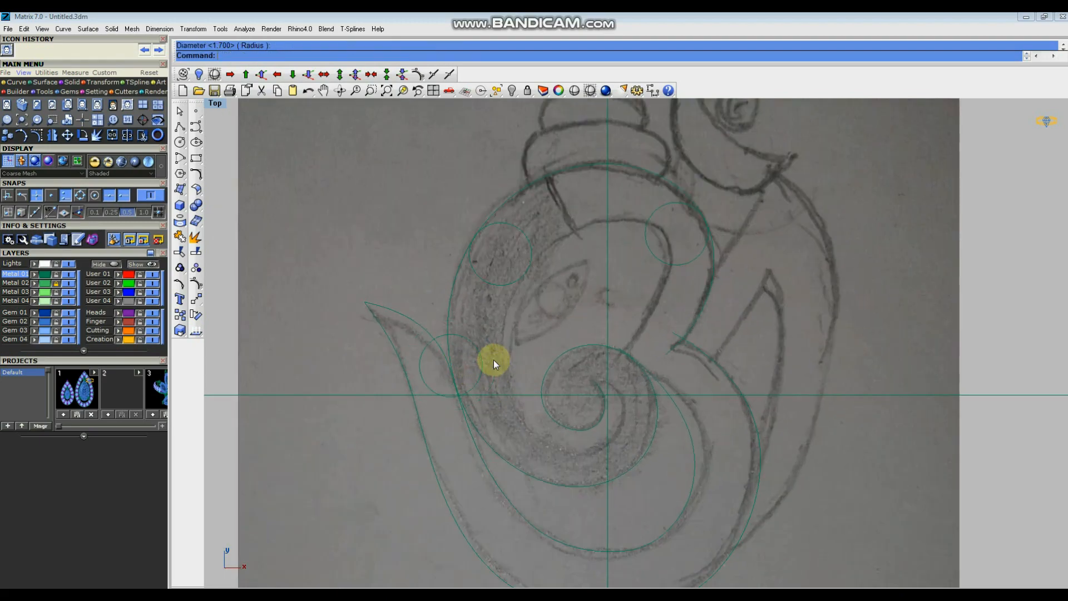
{"action": "key", "text": "ctrl+z"}
Draw a two-point circle with diameter 1.4 from the head outline inward, low on the back near the left tip.
{"action": "key", "text": "Return"}
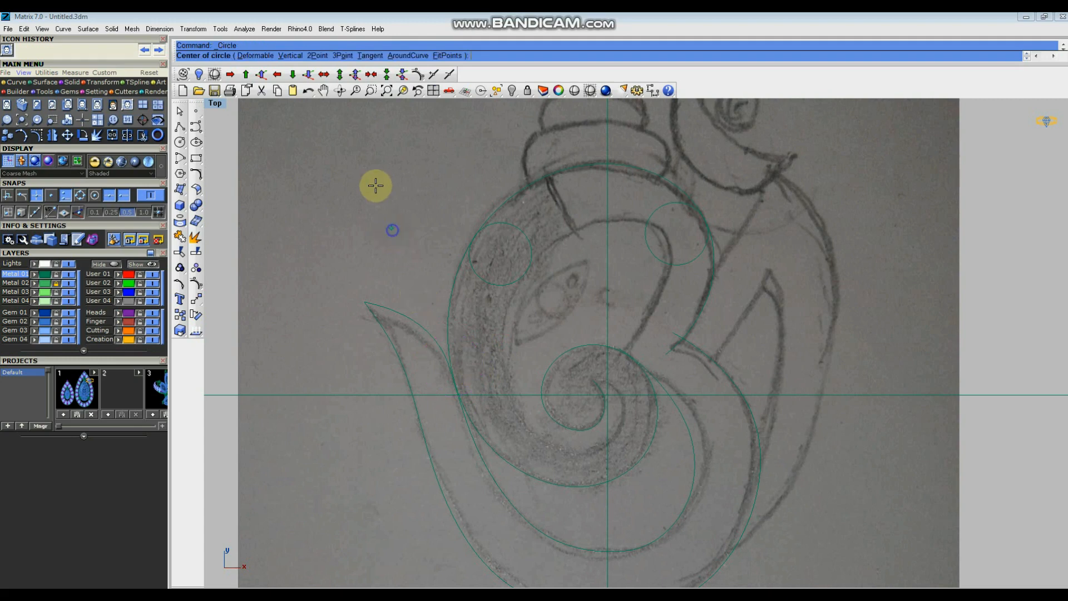
{"action": "left_click", "coordinate": [317, 55]}
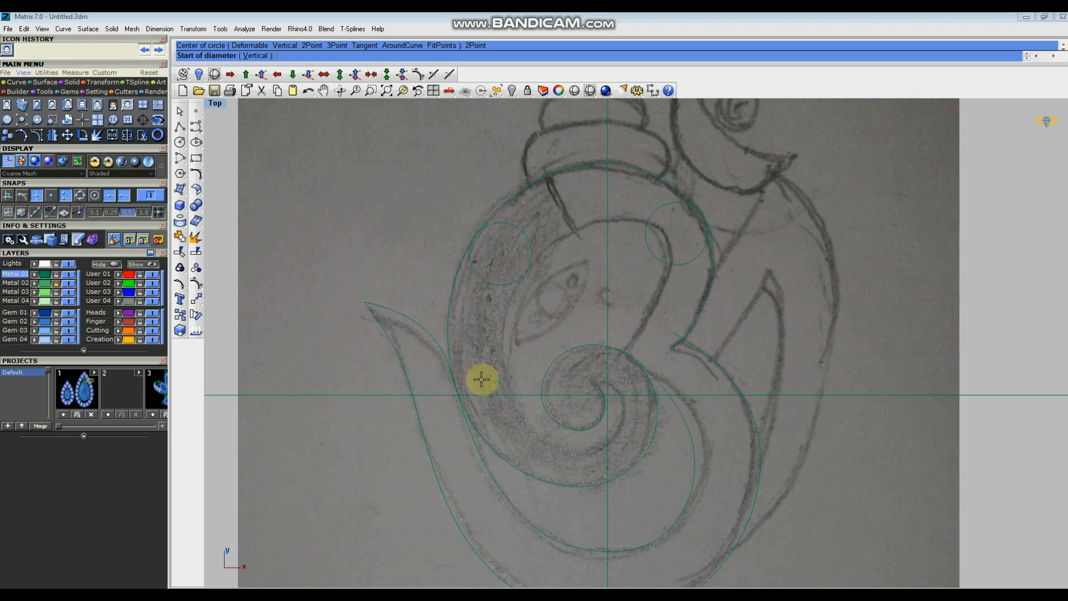
{"action": "scroll", "coordinate": [462, 369], "scroll_direction": "up", "scroll_amount": 1}
{"action": "scroll", "coordinate": [467, 369], "scroll_direction": "up", "scroll_amount": 1}
{"action": "left_click", "coordinate": [464, 432]}
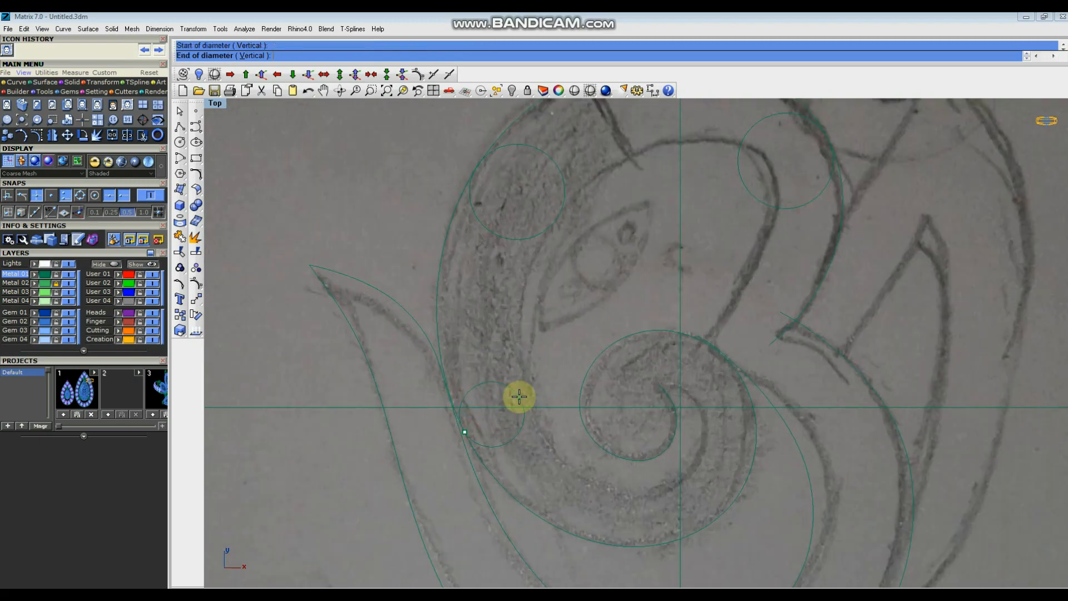
{"action": "type", "text": "1.4"}
{"action": "key", "text": "Return"}
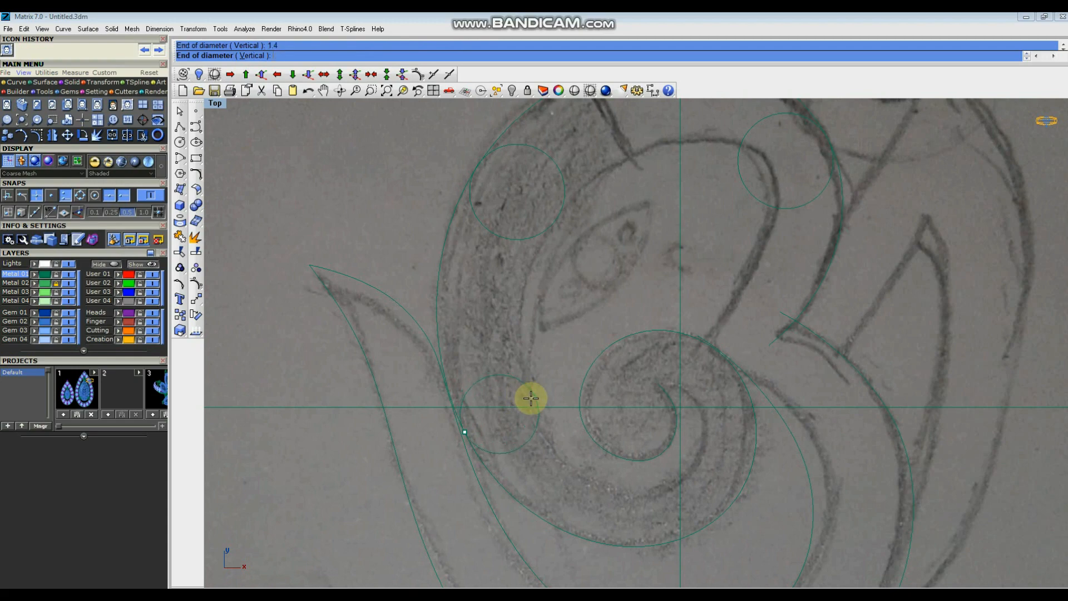
{"action": "key", "text": "Return"}
{"action": "scroll", "coordinate": [574, 371], "scroll_direction": "down", "scroll_amount": 1}
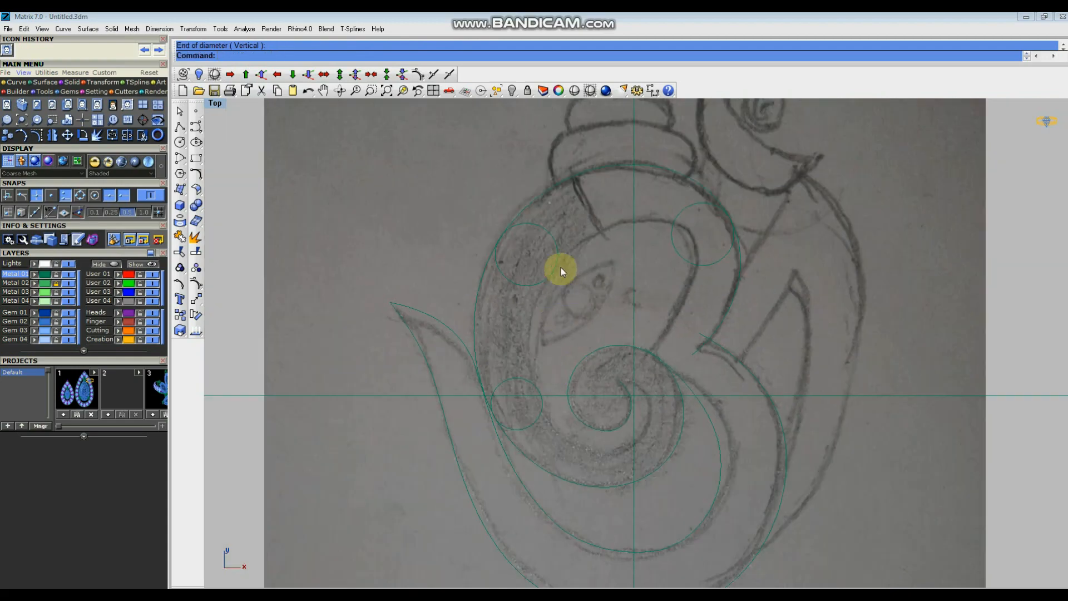
Replace the 1.7 circle at the back of the head with a two-point circle of diameter 1.7 closer to the crown.
{"action": "key", "text": "ctrl+z"}
{"action": "key", "text": "Return"}
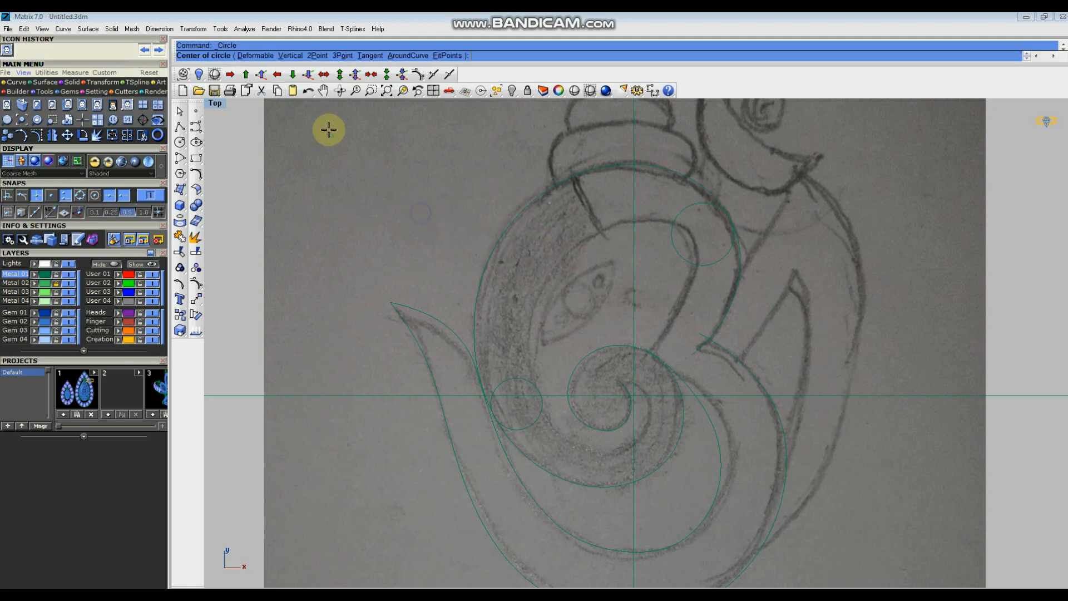
{"action": "left_click", "coordinate": [319, 56]}
{"action": "left_click", "coordinate": [528, 205]}
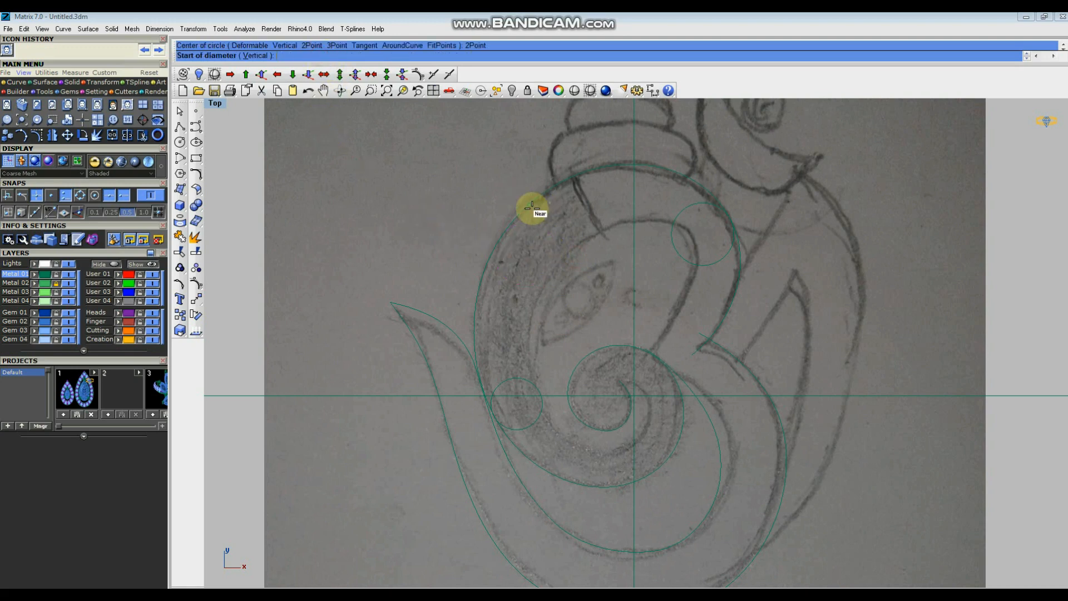
{"action": "left_click", "coordinate": [565, 244]}
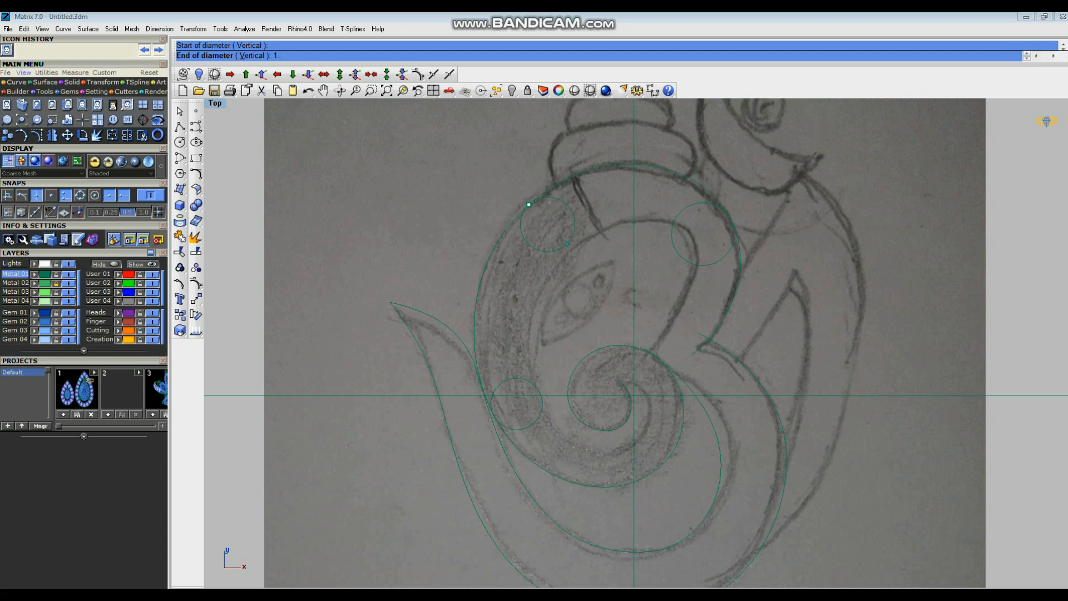
{"action": "left_click", "coordinate": [565, 245]}
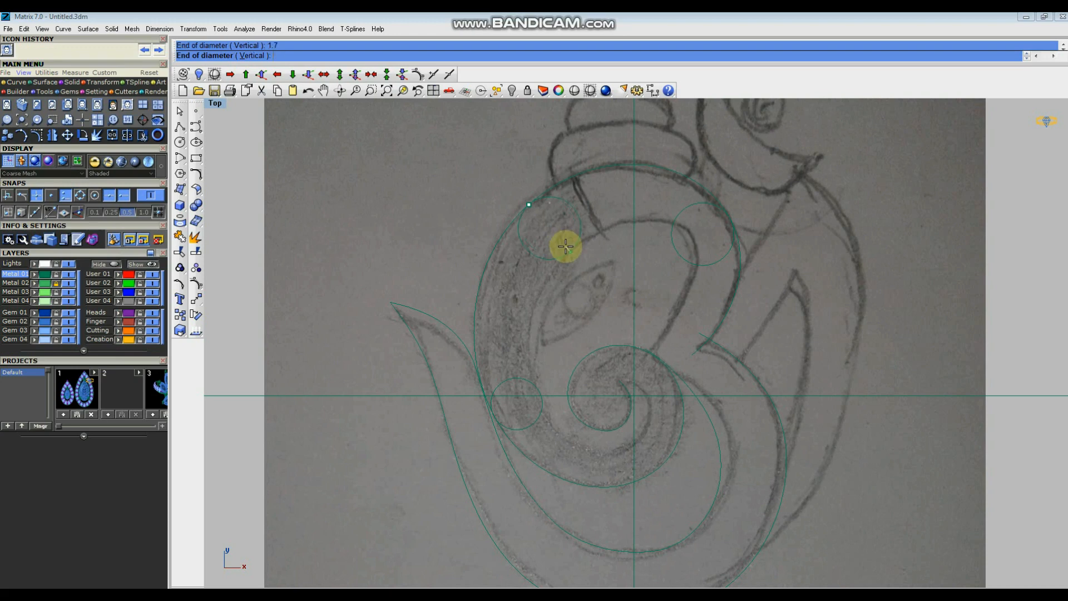
{"action": "scroll", "coordinate": [567, 249], "scroll_direction": "down", "scroll_amount": 3}
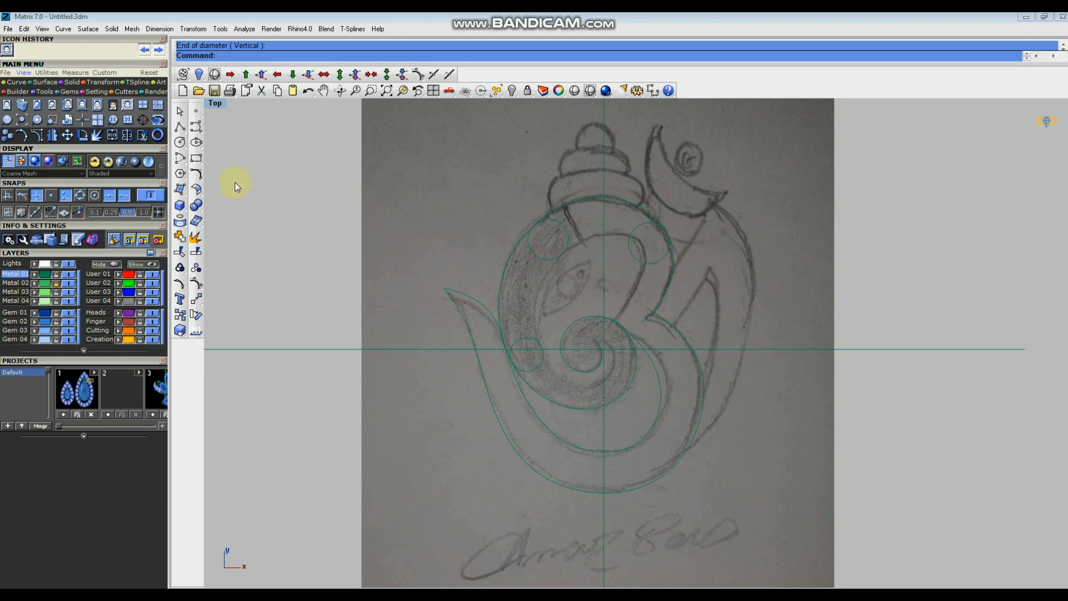
Trace the inner head-and-trunk line with an interpolated curve from the trunk's top edge over the forehead, behind the eye, to the spiral's inner end.
{"action": "left_click", "coordinate": [196, 127]}
{"action": "left_click", "coordinate": [220, 146]}
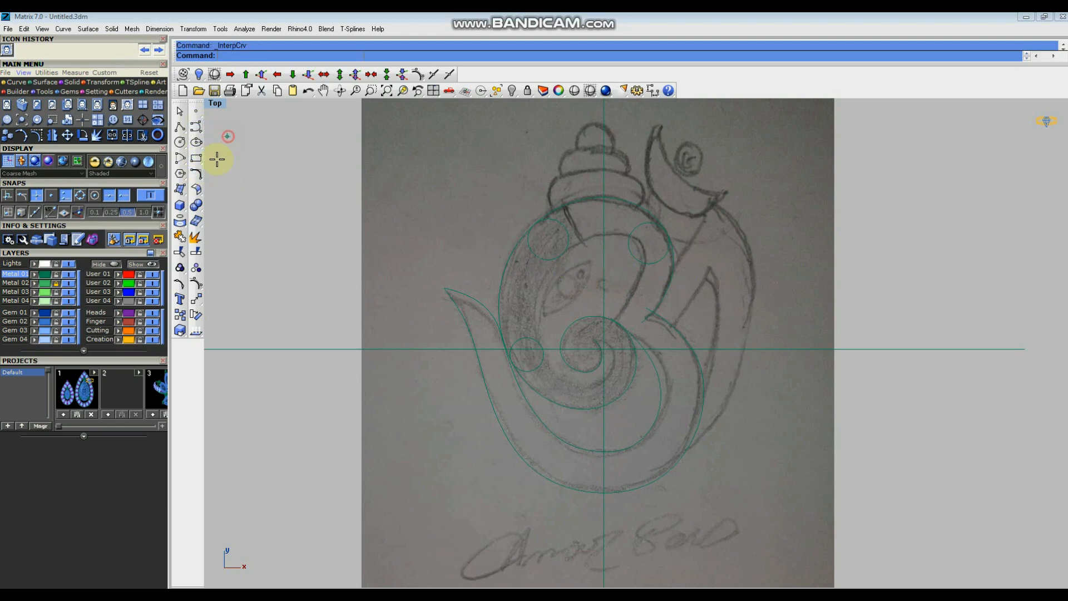
{"action": "scroll", "coordinate": [598, 322], "scroll_direction": "up", "scroll_amount": 5}
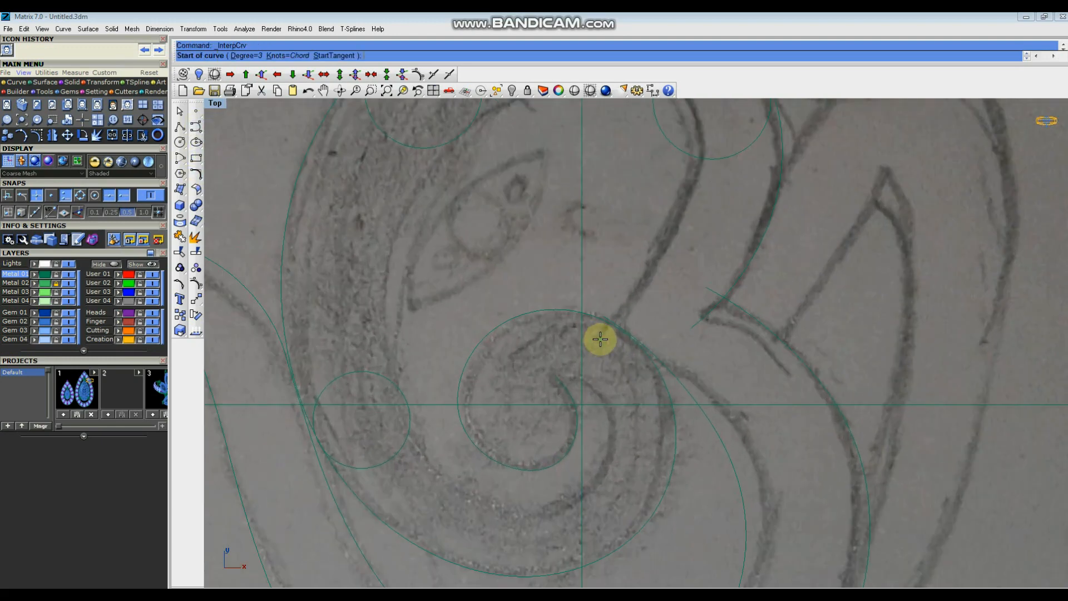
{"action": "left_click", "coordinate": [600, 340]}
{"action": "scroll", "coordinate": [630, 285], "scroll_direction": "down", "scroll_amount": 3}
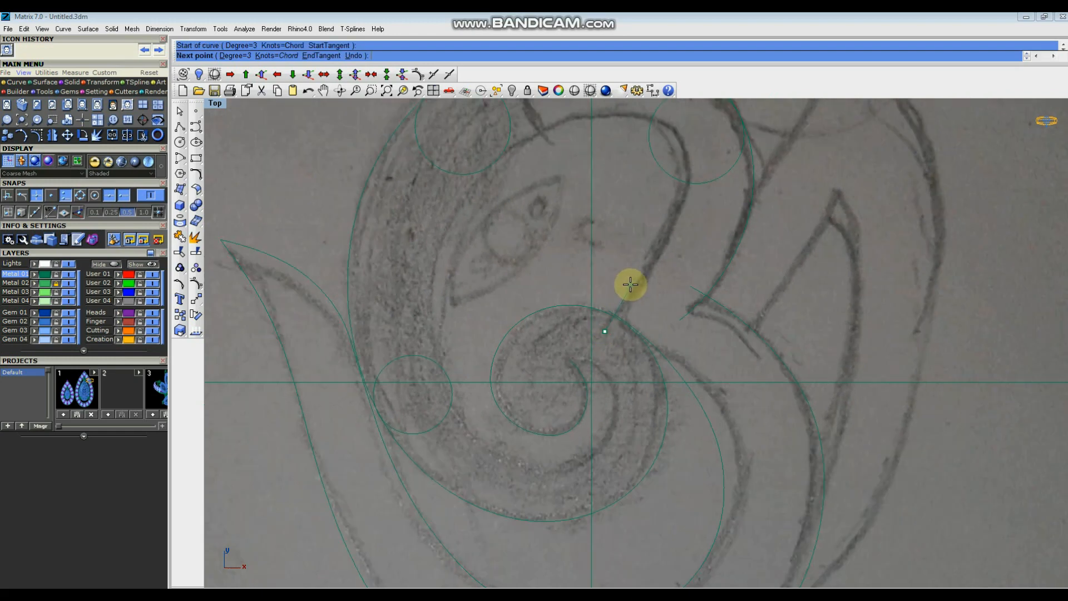
{"action": "left_click", "coordinate": [633, 285]}
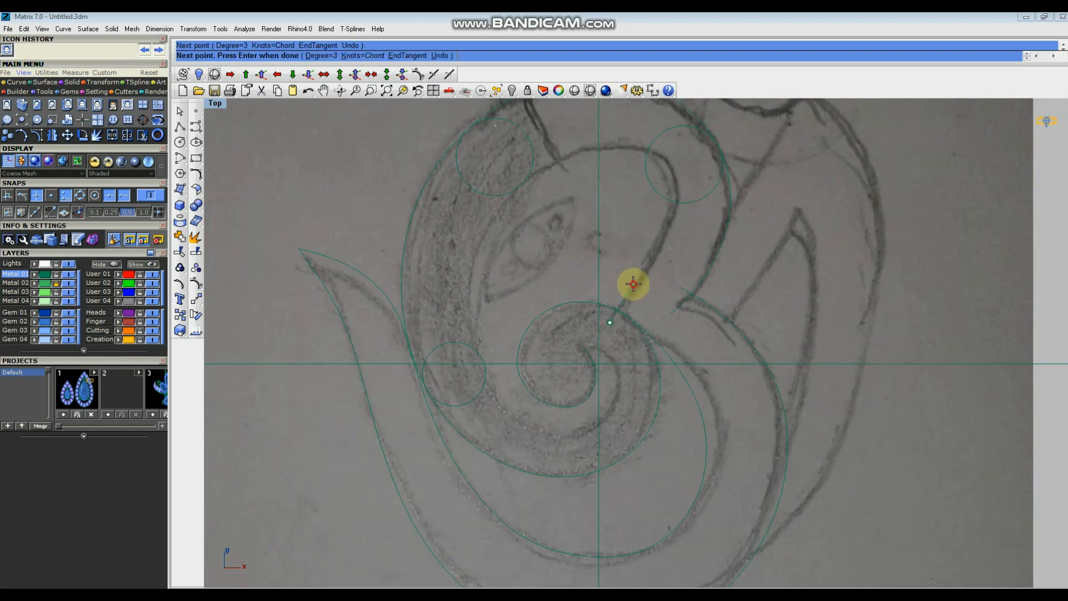
{"action": "left_click", "coordinate": [657, 213]}
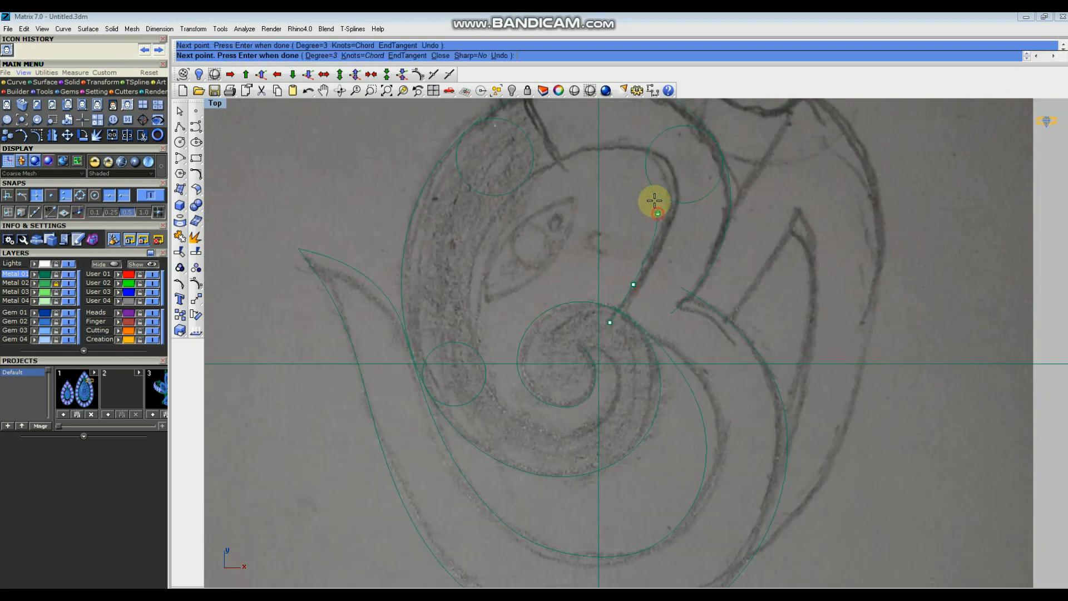
{"action": "left_click", "coordinate": [633, 158]}
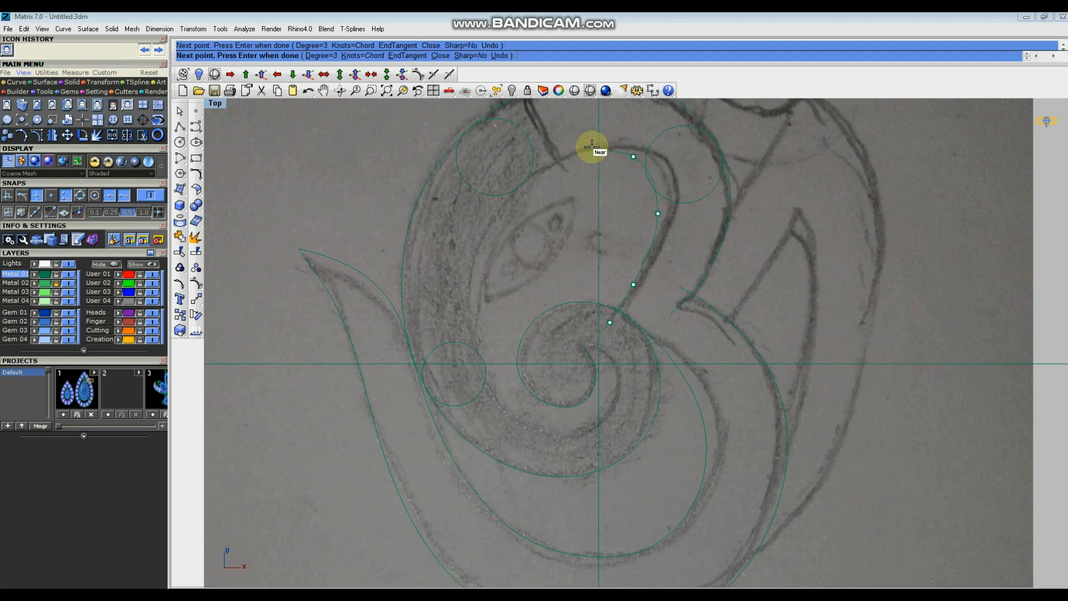
{"action": "left_click", "coordinate": [593, 146]}
{"action": "left_click", "coordinate": [551, 163]}
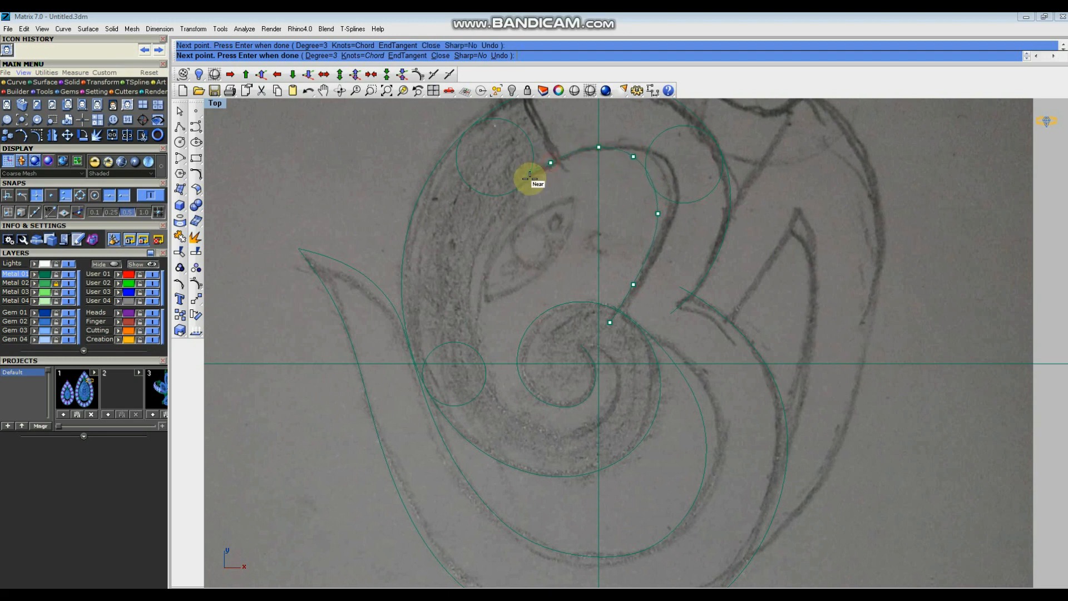
{"action": "left_click", "coordinate": [520, 187]}
{"action": "left_click", "coordinate": [476, 272]}
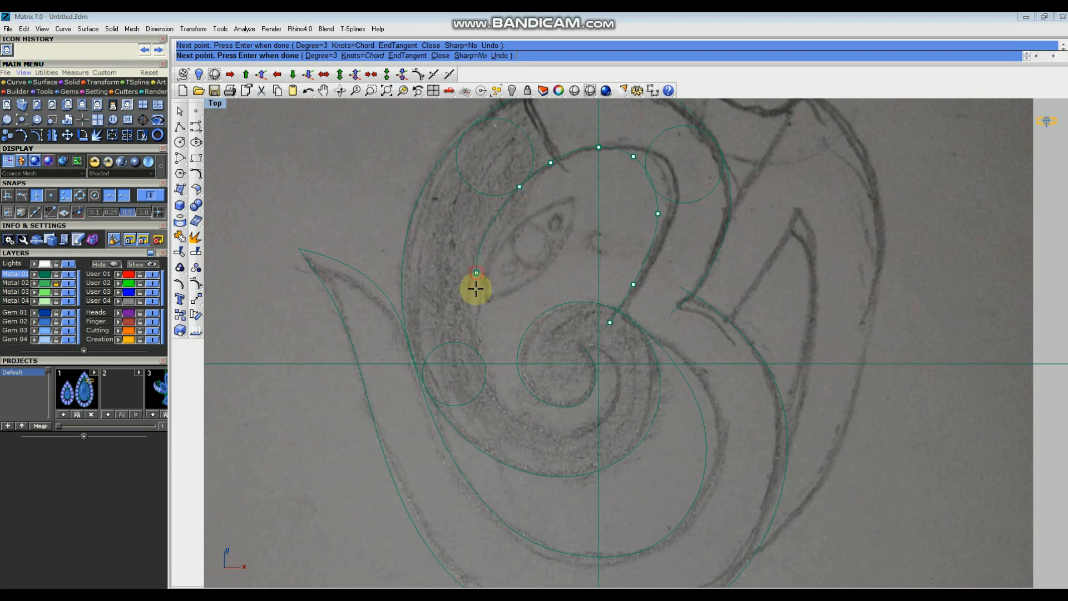
{"action": "left_click", "coordinate": [478, 329]}
{"action": "left_click", "coordinate": [486, 374]}
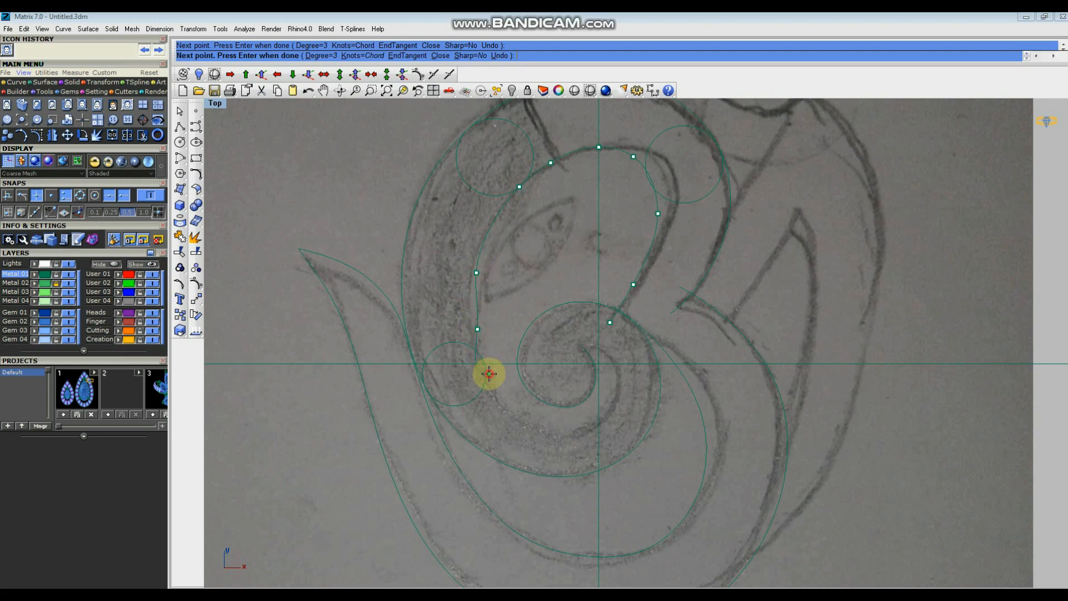
{"action": "left_click", "coordinate": [528, 425]}
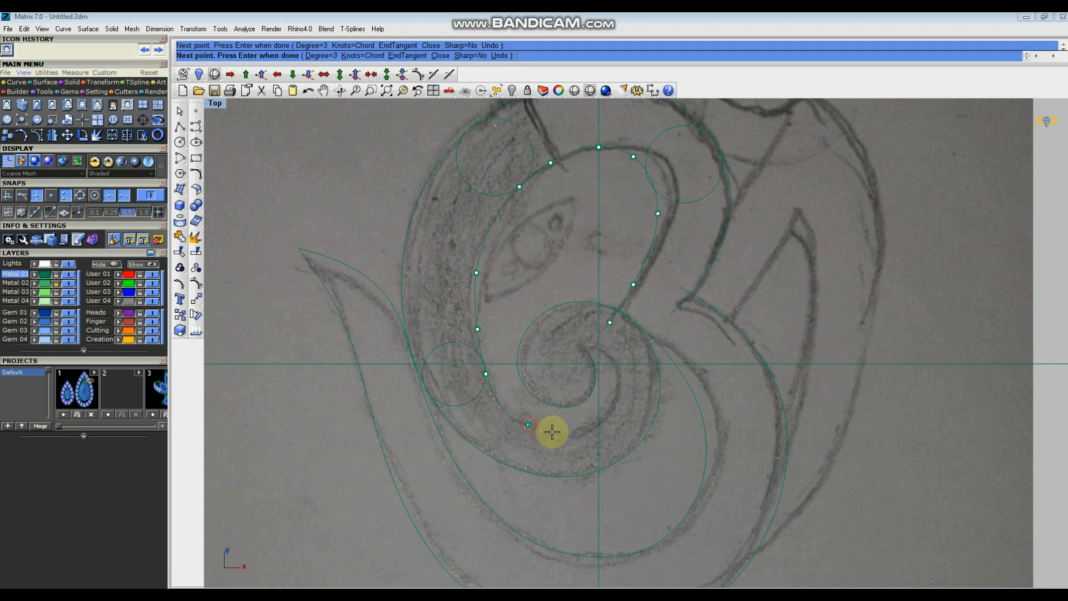
{"action": "left_click", "coordinate": [583, 430]}
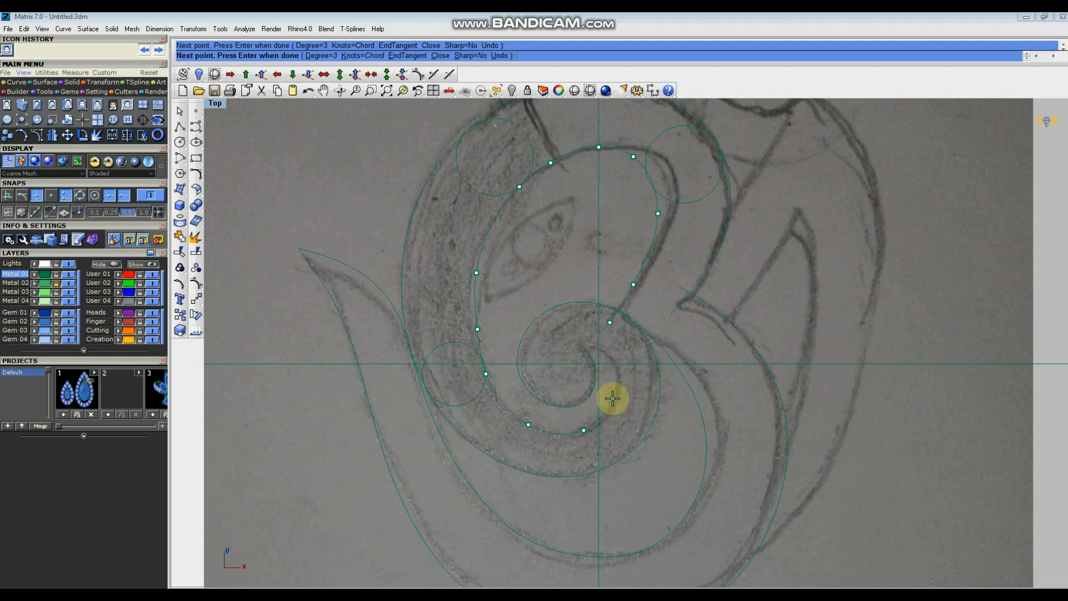
{"action": "left_click", "coordinate": [612, 398]}
{"action": "left_click", "coordinate": [613, 364]}
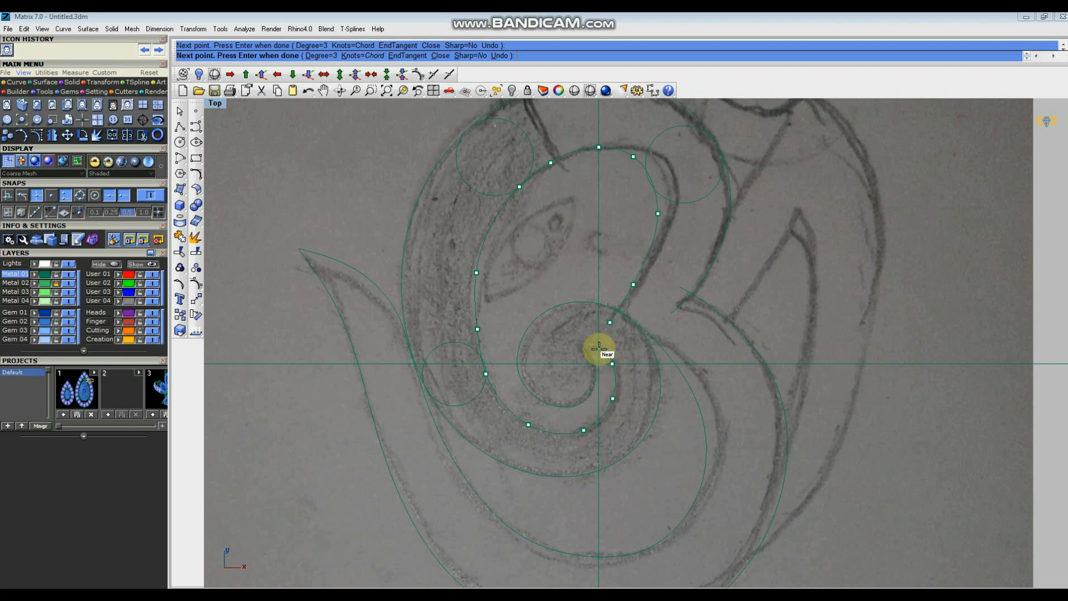
{"action": "scroll", "coordinate": [598, 348], "scroll_direction": "up", "scroll_amount": 1}
{"action": "scroll", "coordinate": [598, 348], "scroll_direction": "up", "scroll_amount": 1}
{"action": "left_click", "coordinate": [598, 346]}
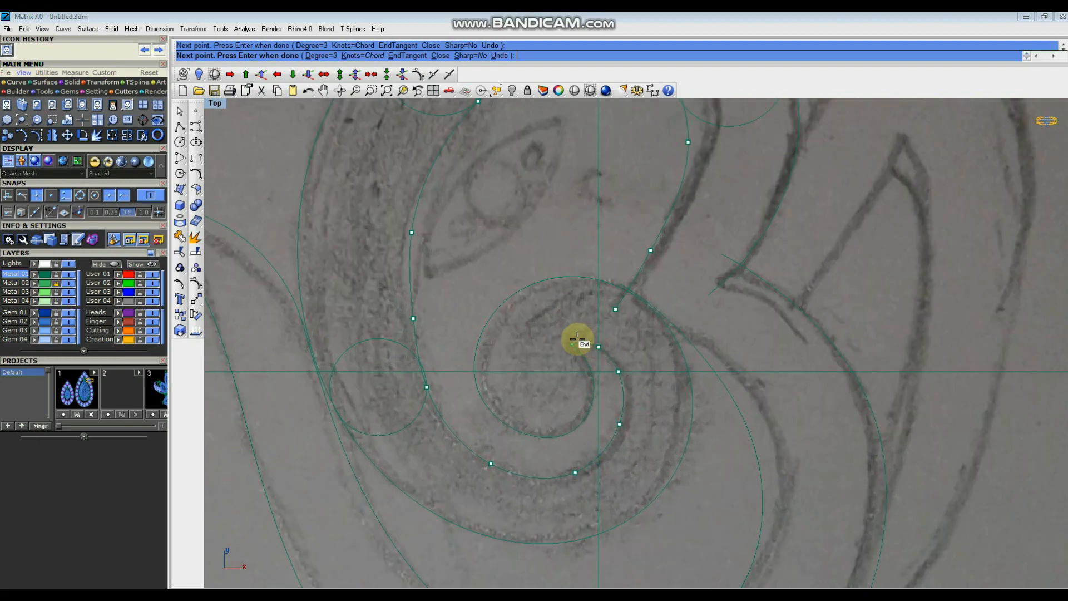
{"action": "key", "text": "Return"}
Hide the Metal 02 layer holding the sketch and turn on the control points of the inner head-and-trunk curve.
{"action": "scroll", "coordinate": [576, 342], "scroll_direction": "down", "scroll_amount": 4}
{"action": "left_click", "coordinate": [68, 283]}
{"action": "scroll", "coordinate": [538, 292], "scroll_direction": "up", "scroll_amount": 3}
{"action": "left_click_drag", "start_coordinate": [539, 292], "coordinate": [473, 279]}
{"action": "scroll", "coordinate": [566, 284], "scroll_direction": "down", "scroll_amount": 3}
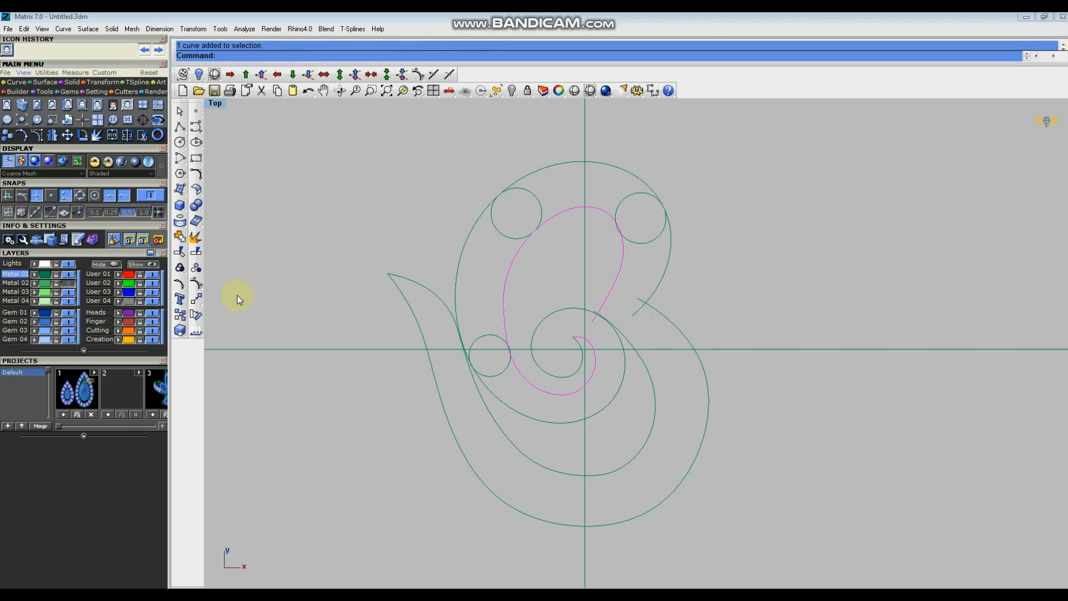
{"action": "left_click", "coordinate": [196, 284]}
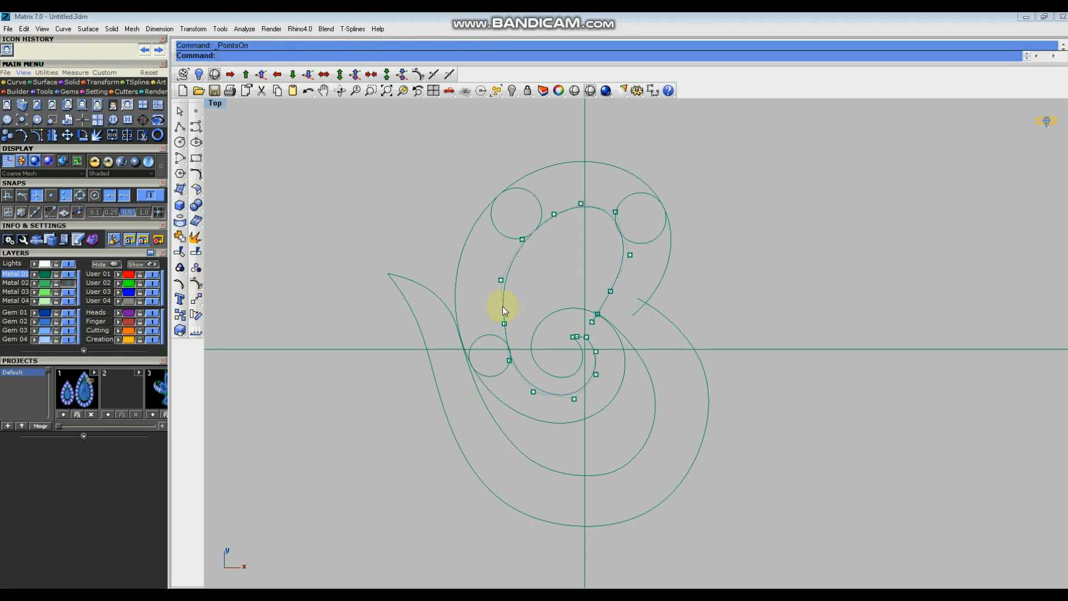
Move the inner curve's control point just above the 1.4 guide circle slightly outward.
{"action": "scroll", "coordinate": [475, 316], "scroll_direction": "up", "scroll_amount": 3}
{"action": "left_click", "coordinate": [506, 339]}
{"action": "left_click", "coordinate": [196, 299]}
{"action": "left_click", "coordinate": [362, 210]}
{"action": "left_click", "coordinate": [358, 212]}
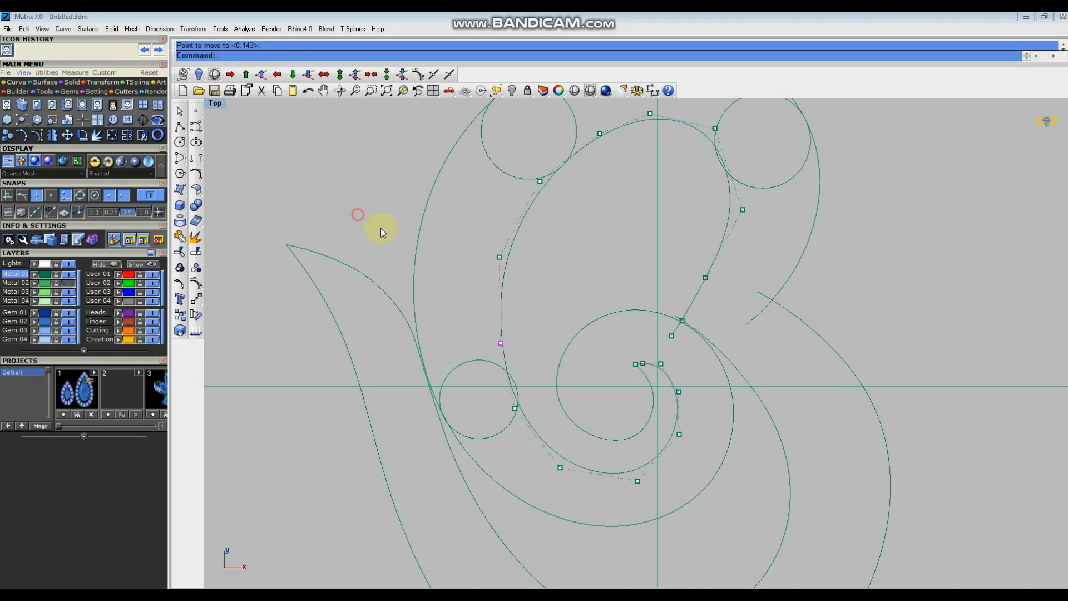
{"action": "scroll", "coordinate": [512, 245], "scroll_direction": "down", "scroll_amount": 2}
Nudge the inner curve's control point beside the upper back guide circle and the next one toward the crown slightly outward.
{"action": "left_click_drag", "start_coordinate": [534, 241], "coordinate": [538, 245]}
{"action": "right_click", "coordinate": [539, 245]}
{"action": "left_click", "coordinate": [538, 245]}
{"action": "left_click", "coordinate": [537, 242]}
{"action": "scroll", "coordinate": [562, 188], "scroll_direction": "up", "scroll_amount": 4}
{"action": "right_click", "coordinate": [562, 235]}
{"action": "left_click", "coordinate": [564, 240]}
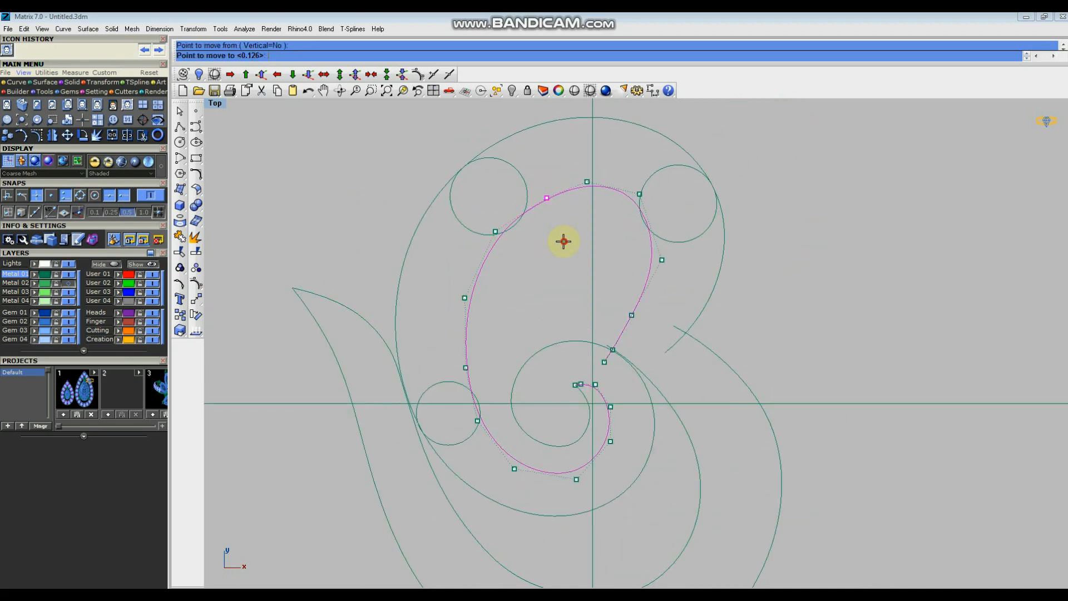
{"action": "left_click", "coordinate": [561, 239]}
Nudge the inner curve's two control points beside the forehead guide circle slightly inward, away from the circle.
{"action": "left_click_drag", "start_coordinate": [626, 174], "coordinate": [647, 208]}
{"action": "right_click", "coordinate": [782, 249]}
{"action": "left_click", "coordinate": [782, 248]}
{"action": "left_click", "coordinate": [779, 251]}
{"action": "left_click_drag", "start_coordinate": [642, 254], "coordinate": [678, 272]}
{"action": "right_click", "coordinate": [768, 280]}
{"action": "left_click", "coordinate": [767, 279]}
{"action": "left_click", "coordinate": [767, 278]}
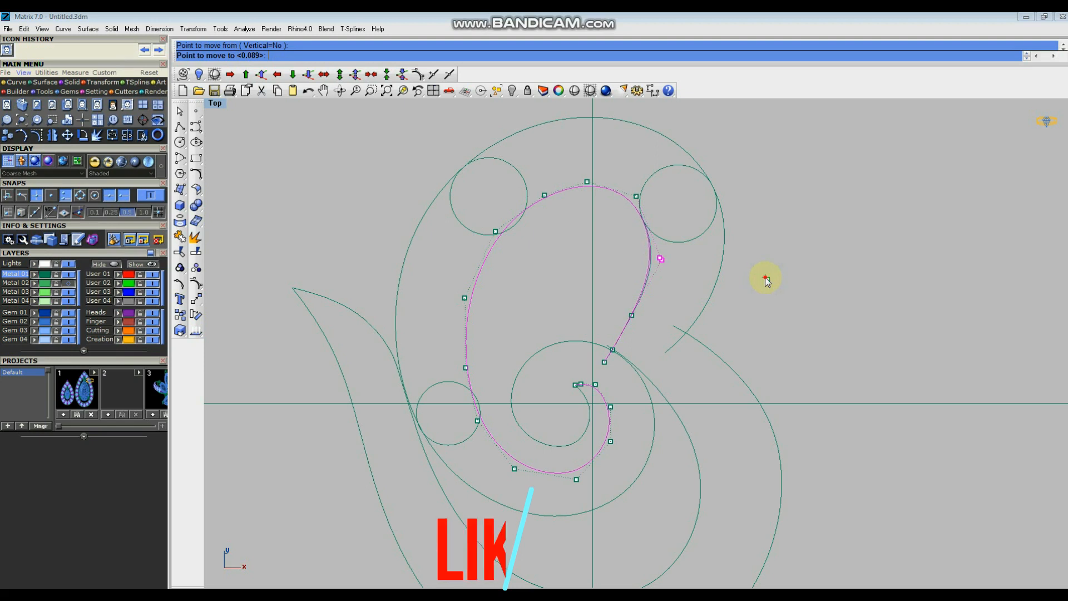
Shift the lower face line's control point and the curve's starting points at the trunk spiral slightly toward the back of the head.
{"action": "left_click_drag", "start_coordinate": [614, 295], "coordinate": [645, 329]}
{"action": "right_click", "coordinate": [753, 304]}
{"action": "left_click", "coordinate": [753, 304]}
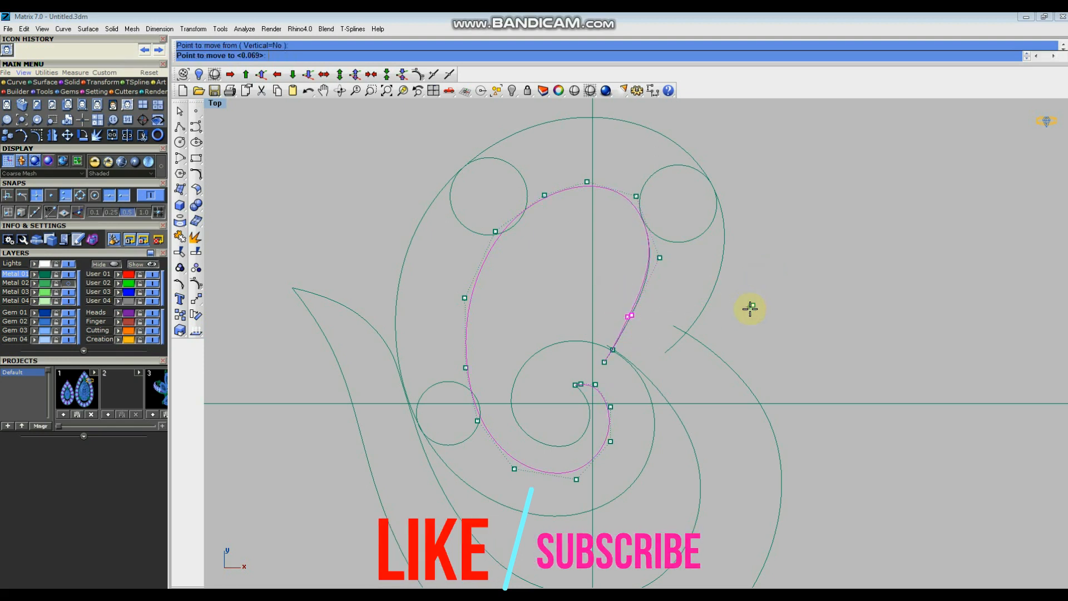
{"action": "left_click", "coordinate": [752, 310]}
{"action": "left_click_drag", "start_coordinate": [594, 324], "coordinate": [622, 370]}
{"action": "right_click", "coordinate": [761, 331]}
{"action": "left_click", "coordinate": [758, 330]}
{"action": "left_click", "coordinate": [758, 329]}
Nudge the control point on the lower face line just above the trunk spiral slightly upward.
{"action": "left_click_drag", "start_coordinate": [655, 341], "coordinate": [655, 340]}
{"action": "right_click", "coordinate": [775, 310]}
{"action": "left_click", "coordinate": [775, 311]}
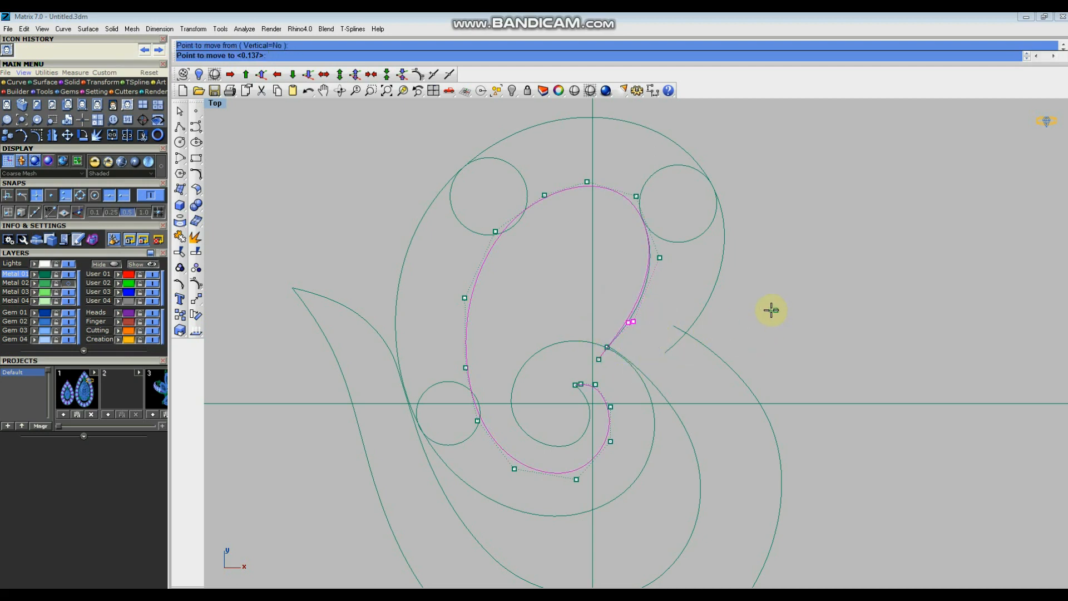
{"action": "left_click", "coordinate": [775, 304]}
{"action": "scroll", "coordinate": [737, 307], "scroll_direction": "down", "scroll_amount": 3}
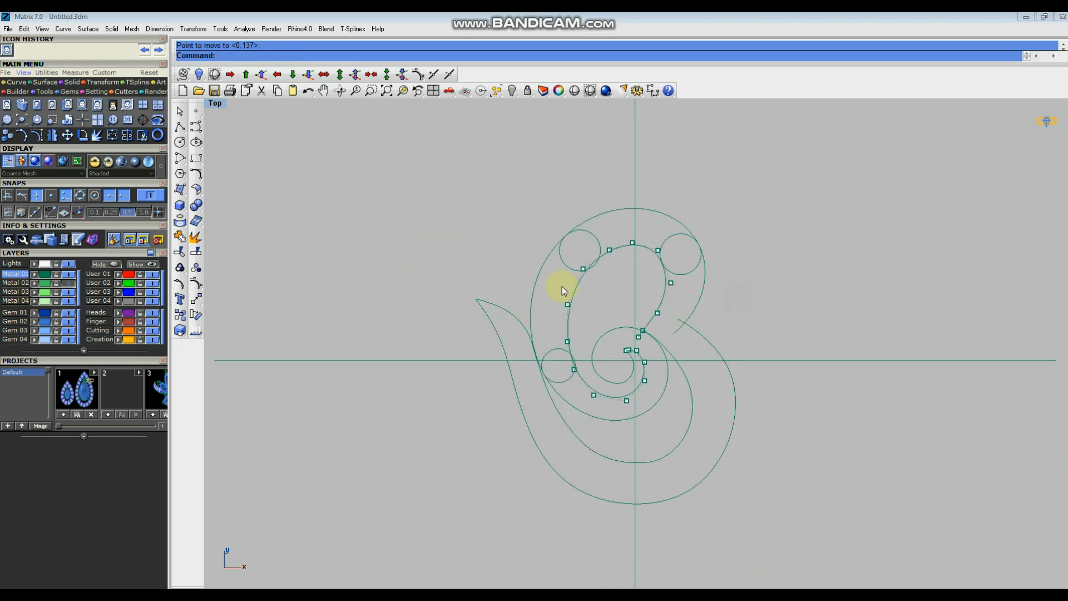
Finish editing the inner head curve's control points and rebuild the curve with 13 points at degree 2.
{"action": "scroll", "coordinate": [561, 286], "scroll_direction": "down", "scroll_amount": 6}
{"action": "key", "text": "Escape"}
{"action": "scroll", "coordinate": [577, 309], "scroll_direction": "up", "scroll_amount": 4}
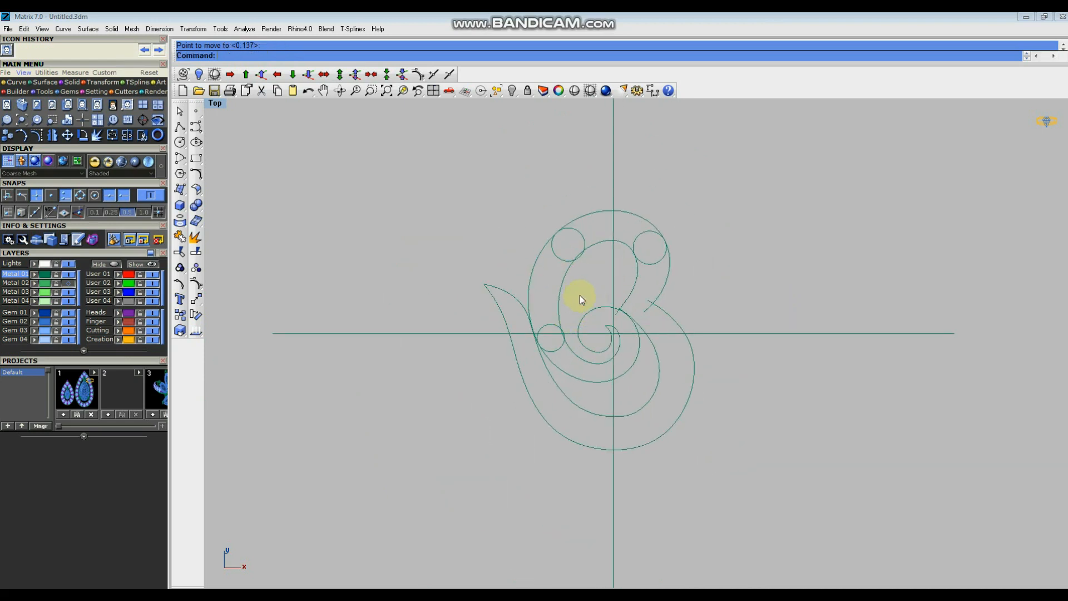
{"action": "left_click", "coordinate": [556, 284]}
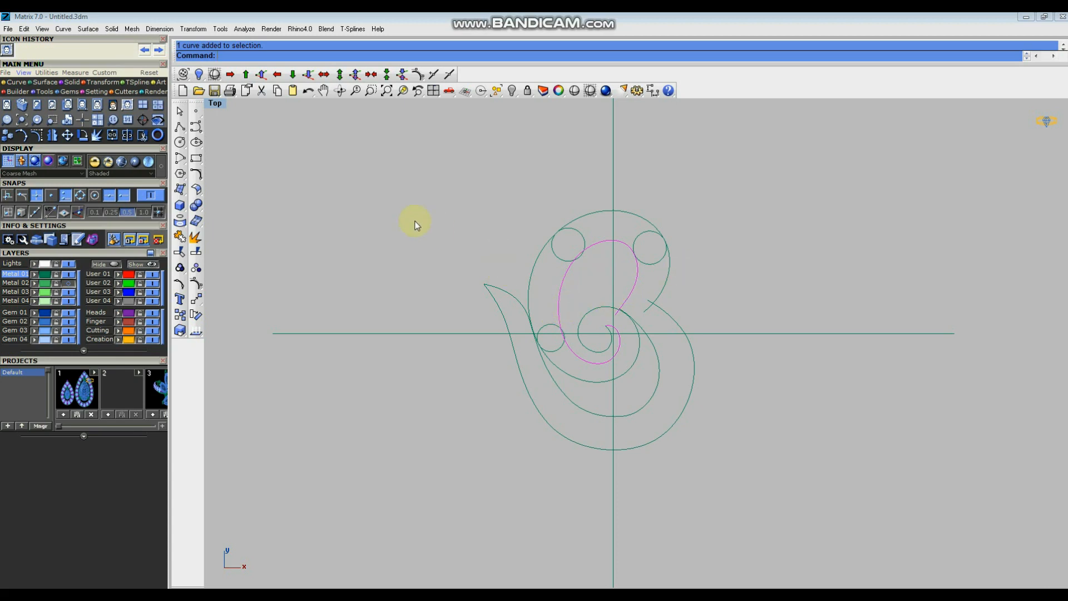
{"action": "left_click", "coordinate": [202, 175]}
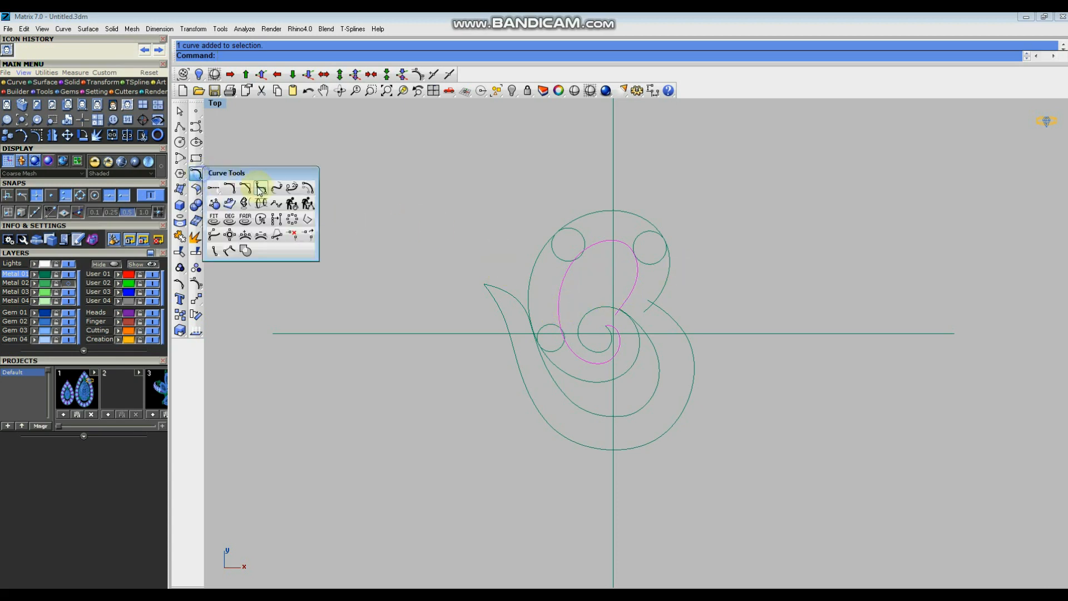
{"action": "left_click", "coordinate": [286, 198]}
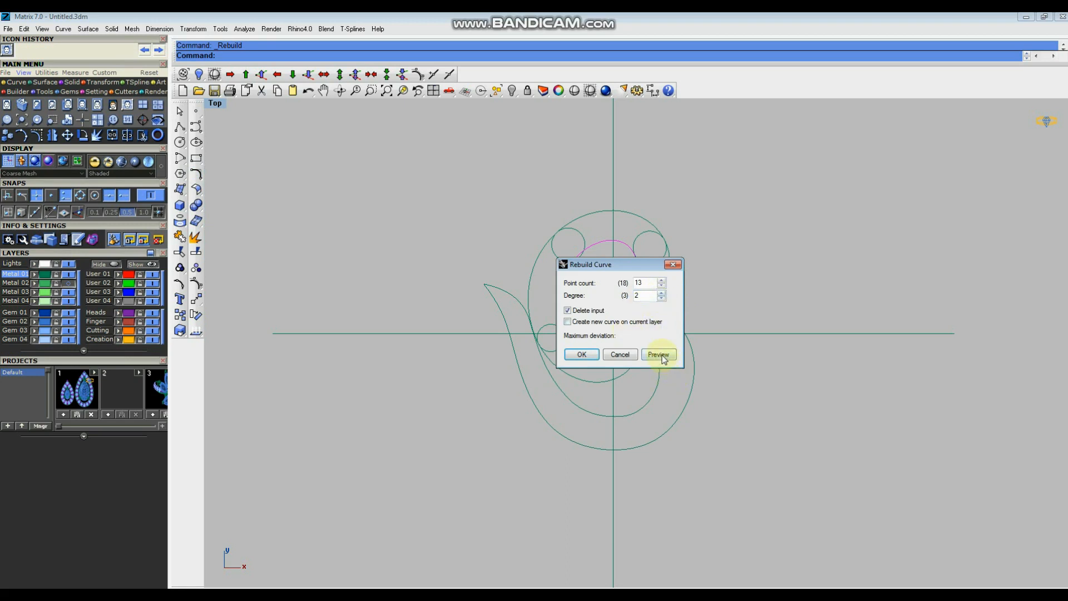
{"action": "left_click", "coordinate": [660, 355]}
{"action": "left_click_drag", "start_coordinate": [609, 266], "coordinate": [759, 265]}
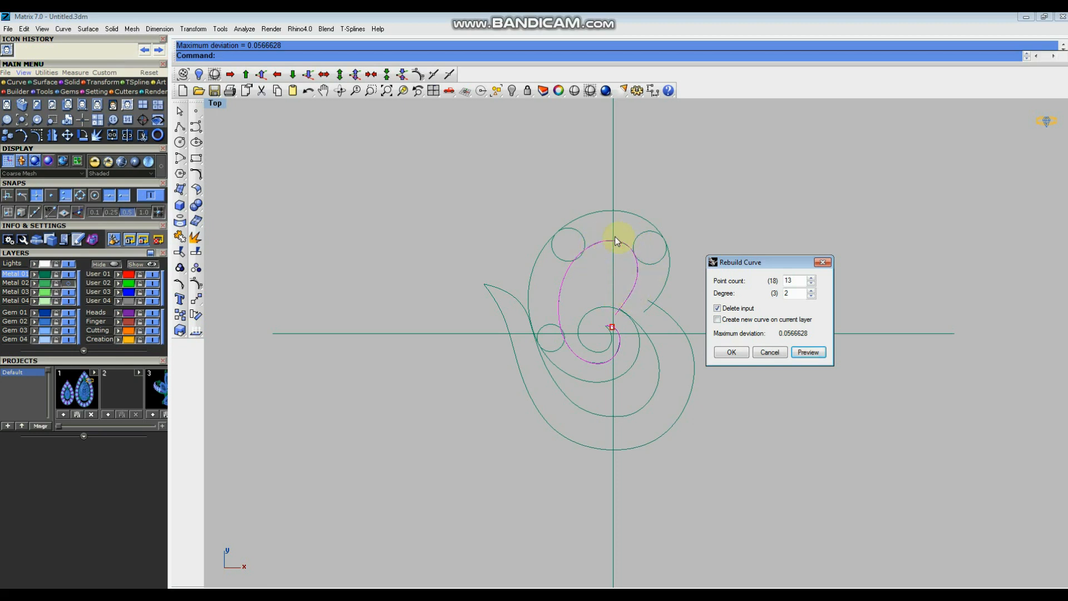
{"action": "left_click", "coordinate": [731, 352]}
Rebuild the inner head curve at degree 2 again, trying 15 and 16 points and settling on 17.
{"action": "right_click", "coordinate": [737, 273]}
{"action": "key", "text": "BackSpace"}
{"action": "type", "text": "5"}
{"action": "left_click", "coordinate": [659, 355]}
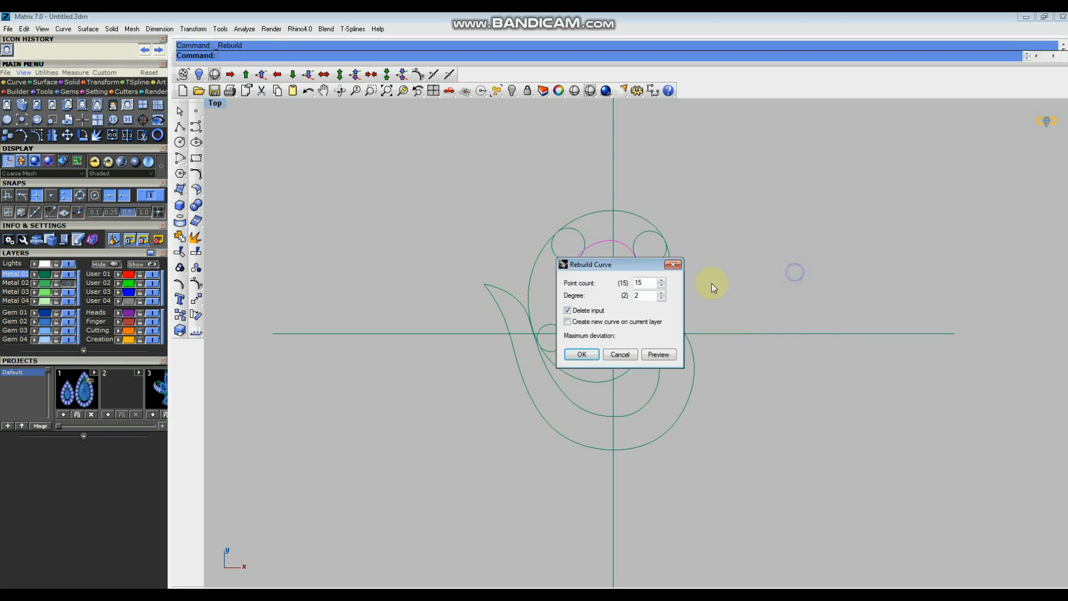
{"action": "left_click", "coordinate": [659, 355]}
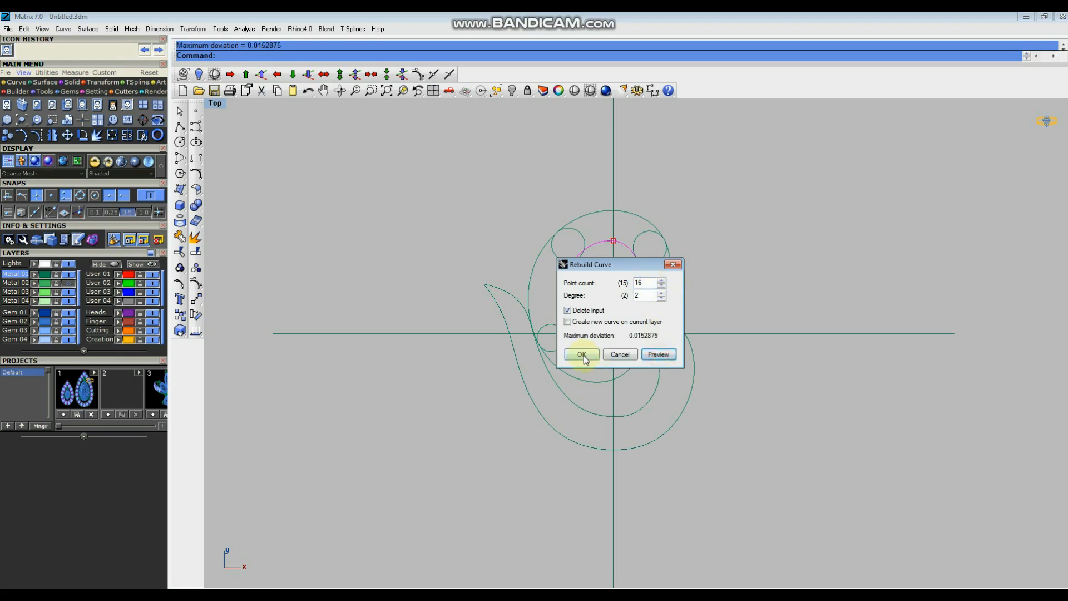
{"action": "left_click", "coordinate": [650, 283]}
{"action": "left_click", "coordinate": [658, 355]}
{"action": "left_click", "coordinate": [587, 355]}
Select the outer head curve and examine how it runs past the guide circles into the trunk spiral.
{"action": "scroll", "coordinate": [526, 322], "scroll_direction": "down", "scroll_amount": 4}
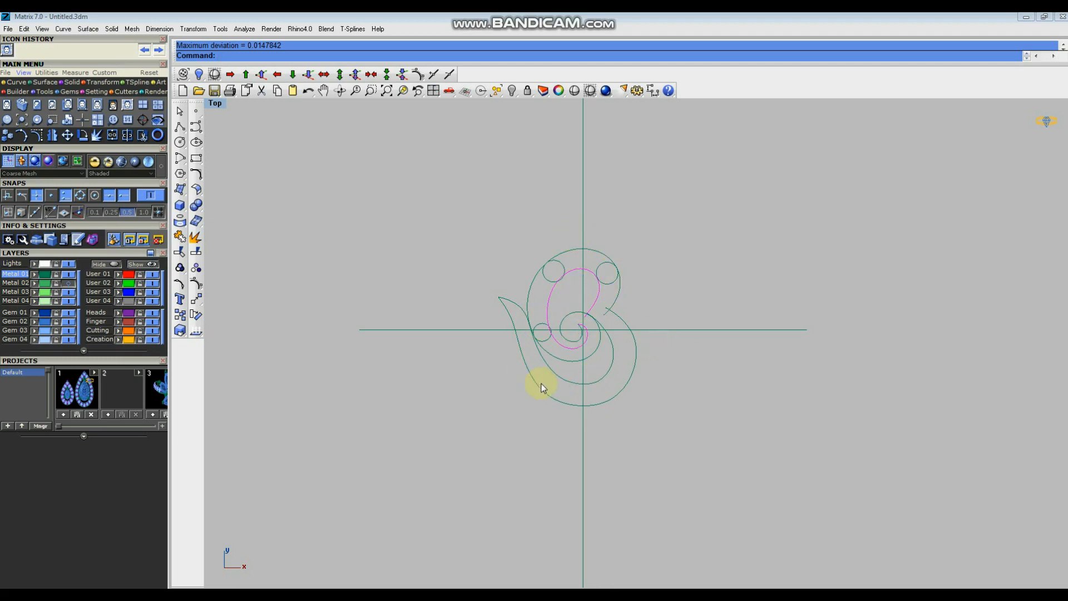
{"action": "left_click", "coordinate": [691, 349]}
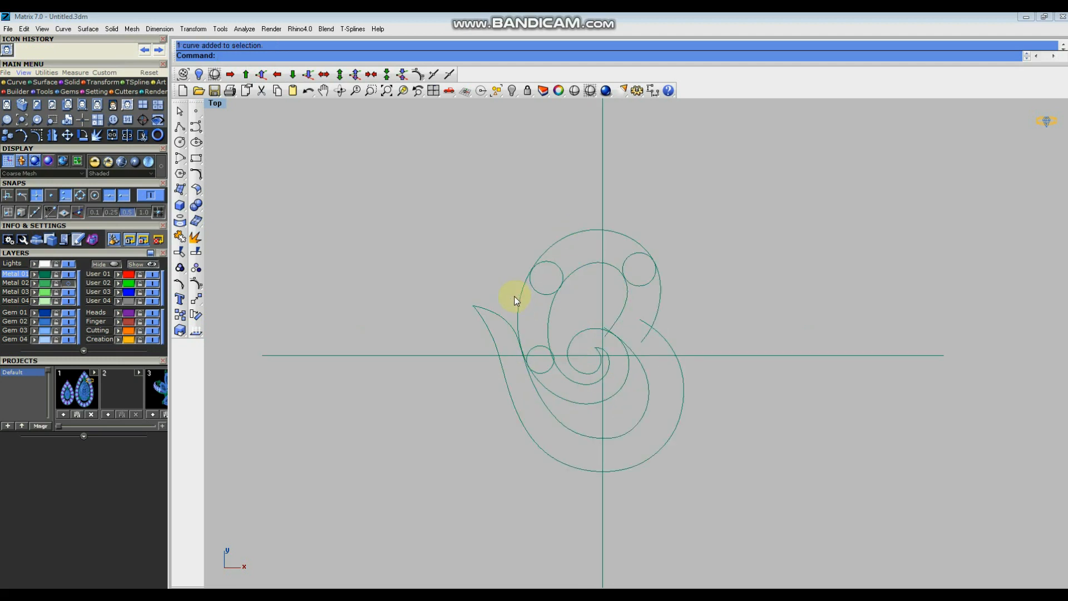
{"action": "scroll", "coordinate": [516, 294], "scroll_direction": "down", "scroll_amount": 4}
{"action": "right_click_drag", "start_coordinate": [608, 358], "coordinate": [591, 353]}
{"action": "scroll", "coordinate": [492, 345], "scroll_direction": "up", "scroll_amount": 8}
{"action": "scroll", "coordinate": [492, 345], "scroll_direction": "down", "scroll_amount": 3}
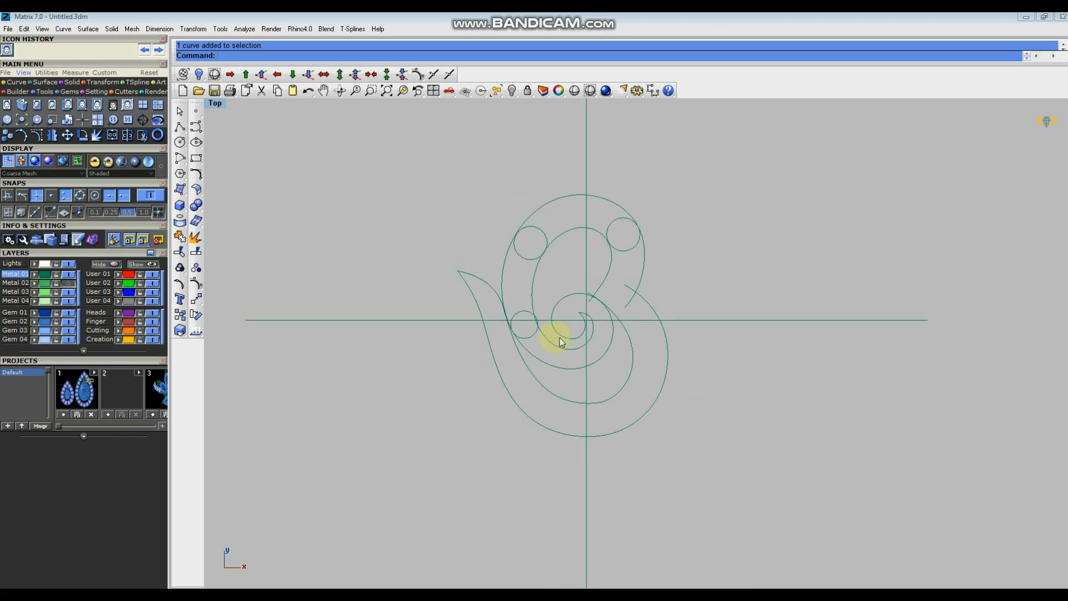
{"action": "scroll", "coordinate": [609, 358], "scroll_direction": "up", "scroll_amount": 5}
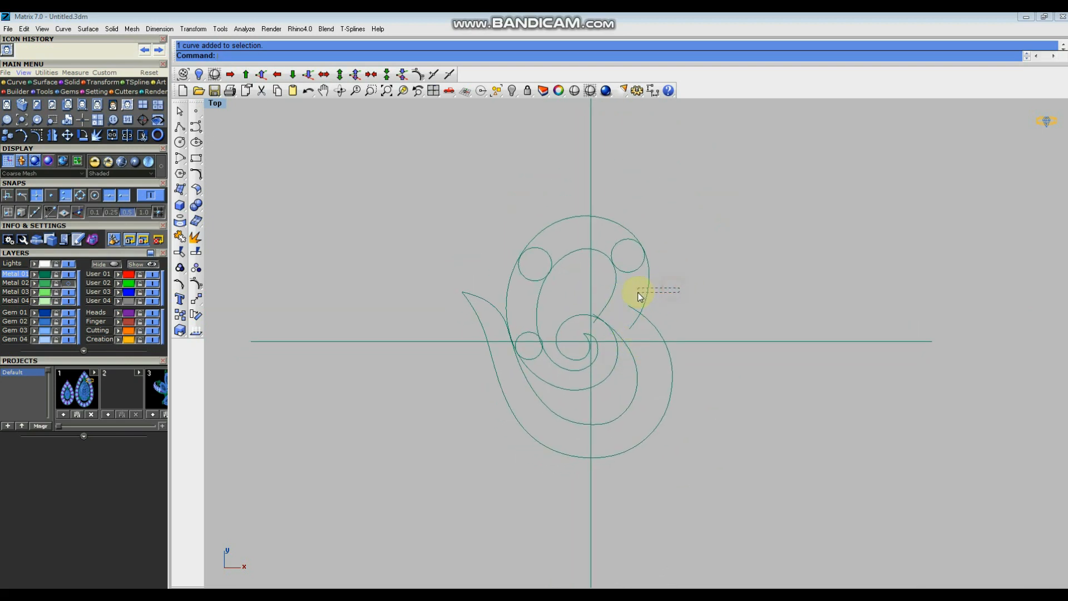
{"action": "left_click", "coordinate": [737, 277]}
{"action": "scroll", "coordinate": [555, 323], "scroll_direction": "up", "scroll_amount": 4}
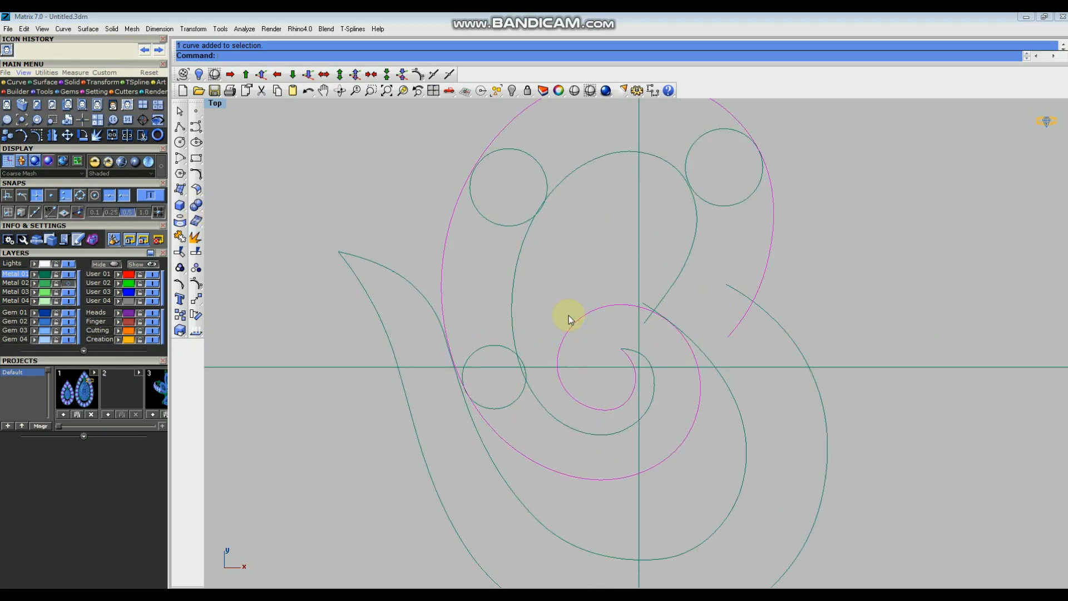
{"action": "left_click_drag", "start_coordinate": [585, 338], "coordinate": [569, 315]}
{"action": "scroll", "coordinate": [546, 345], "scroll_direction": "down", "scroll_amount": 3}
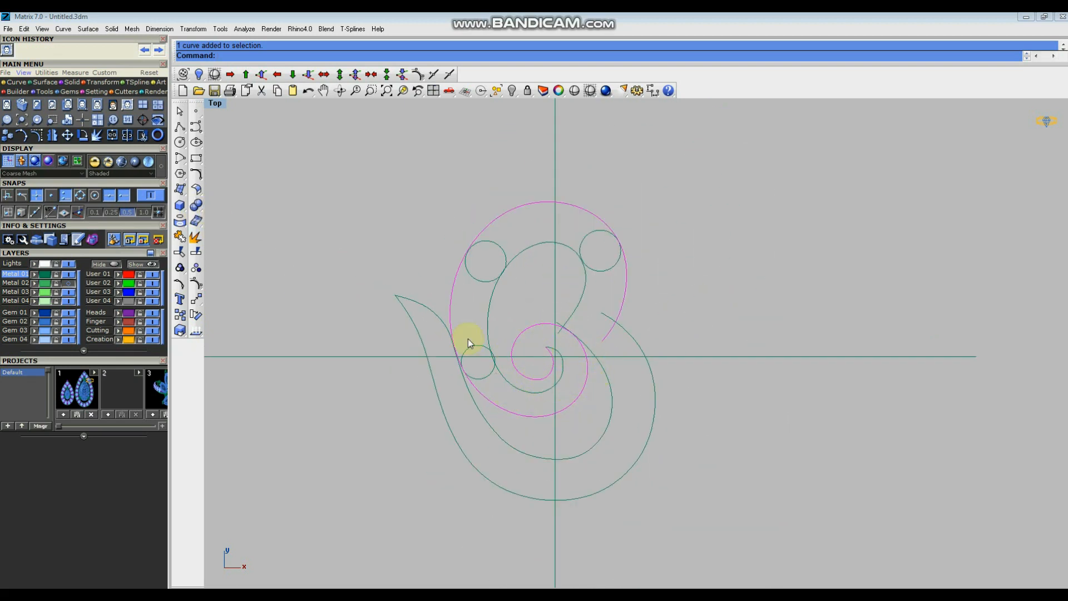
{"action": "scroll", "coordinate": [529, 356], "scroll_direction": "up", "scroll_amount": 4}
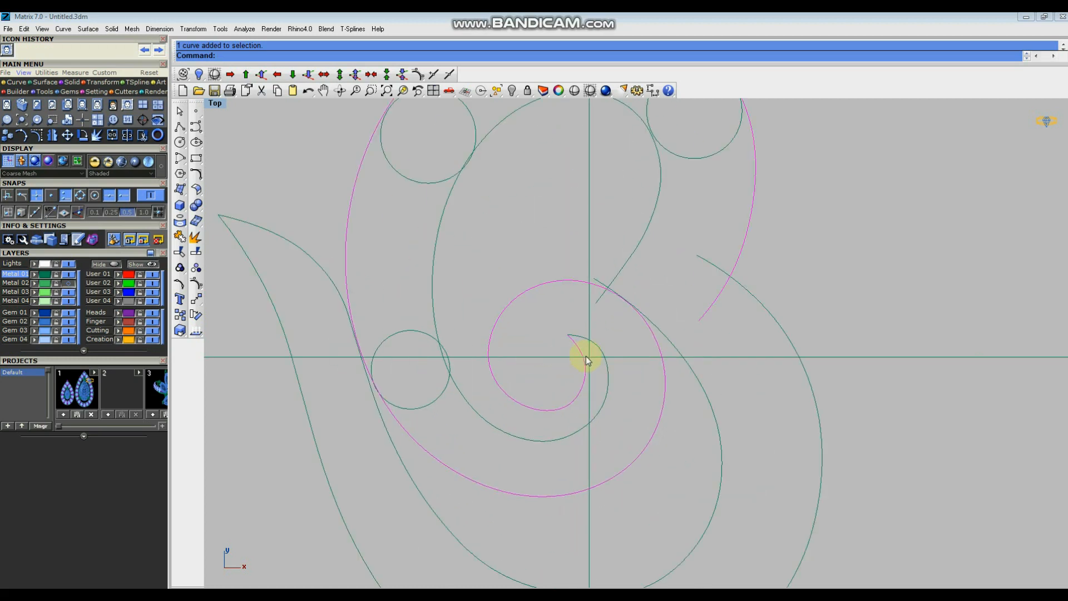
{"action": "scroll", "coordinate": [529, 357], "scroll_direction": "down", "scroll_amount": 5}
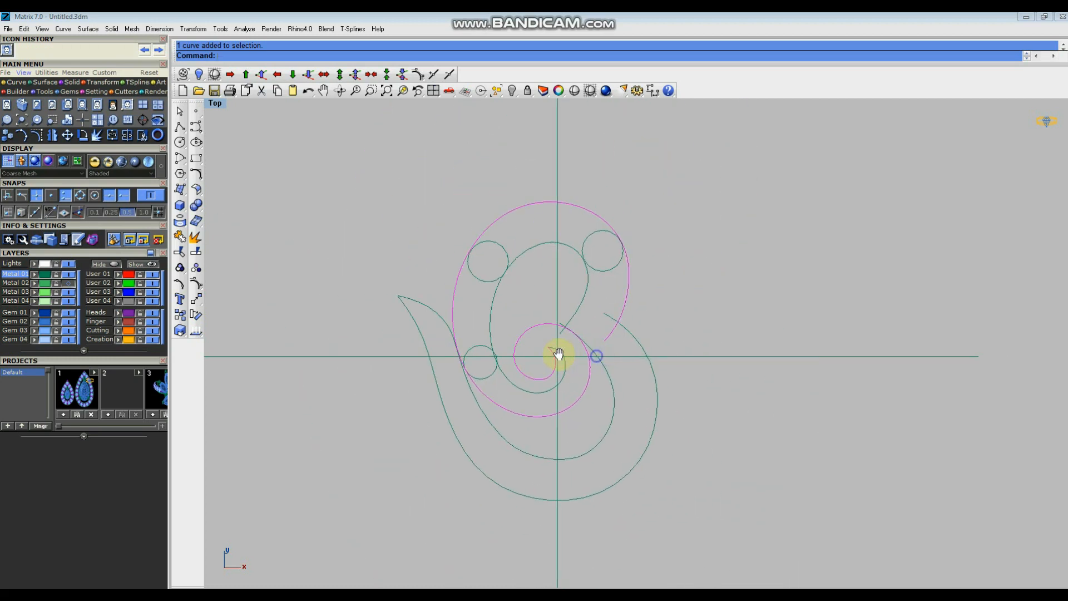
Try to rebuild the whole outer head and trunk spiral curve with 31 points at degree 2.
{"action": "left_click", "coordinate": [196, 174]}
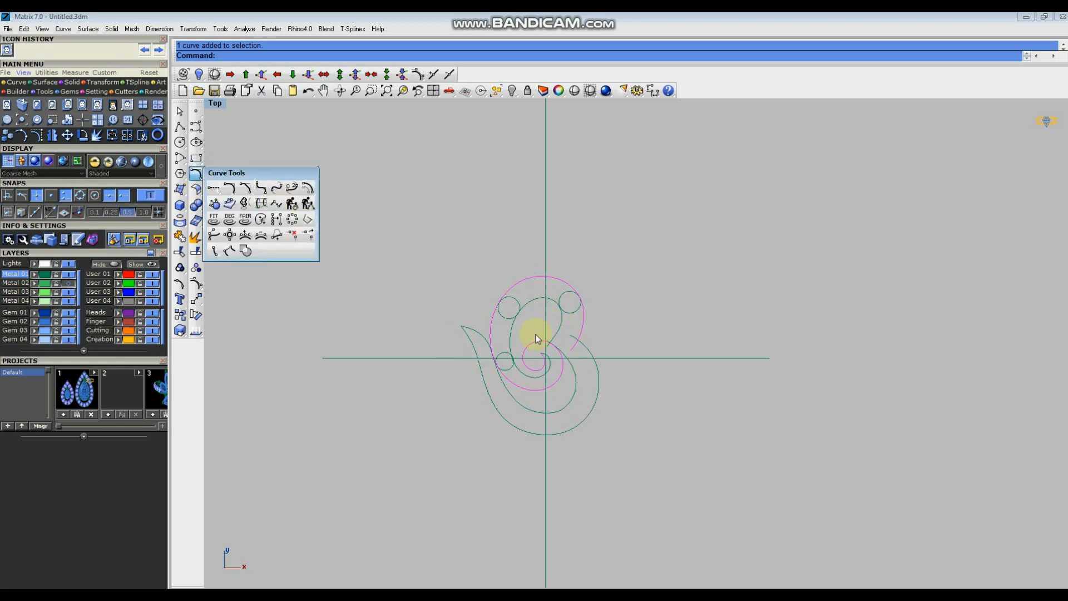
{"action": "left_click", "coordinate": [292, 203]}
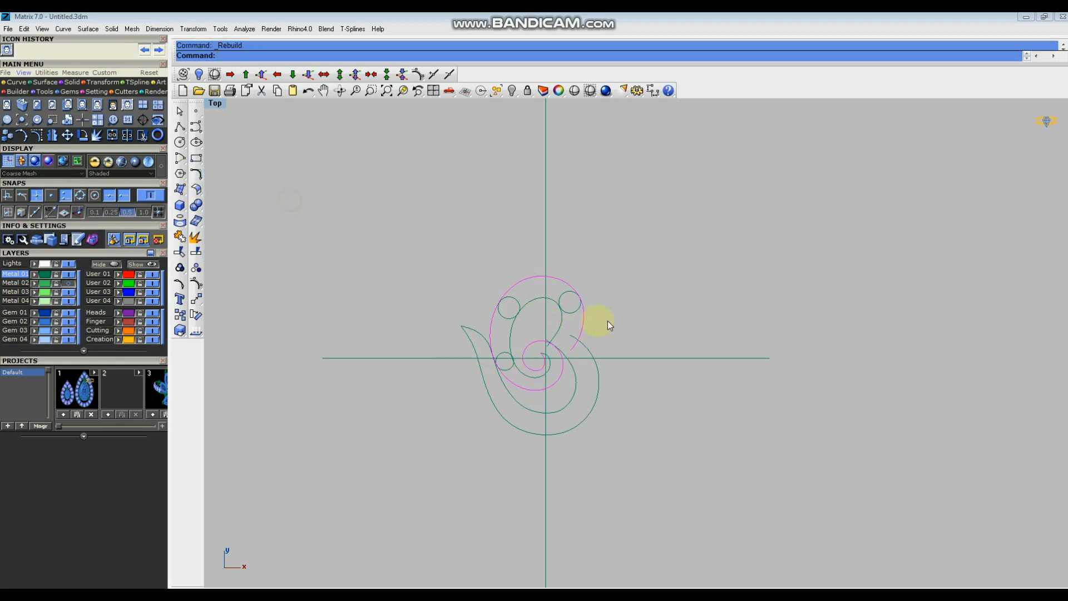
{"action": "left_click_drag", "start_coordinate": [627, 269], "coordinate": [694, 252]}
{"action": "left_click", "coordinate": [728, 263]}
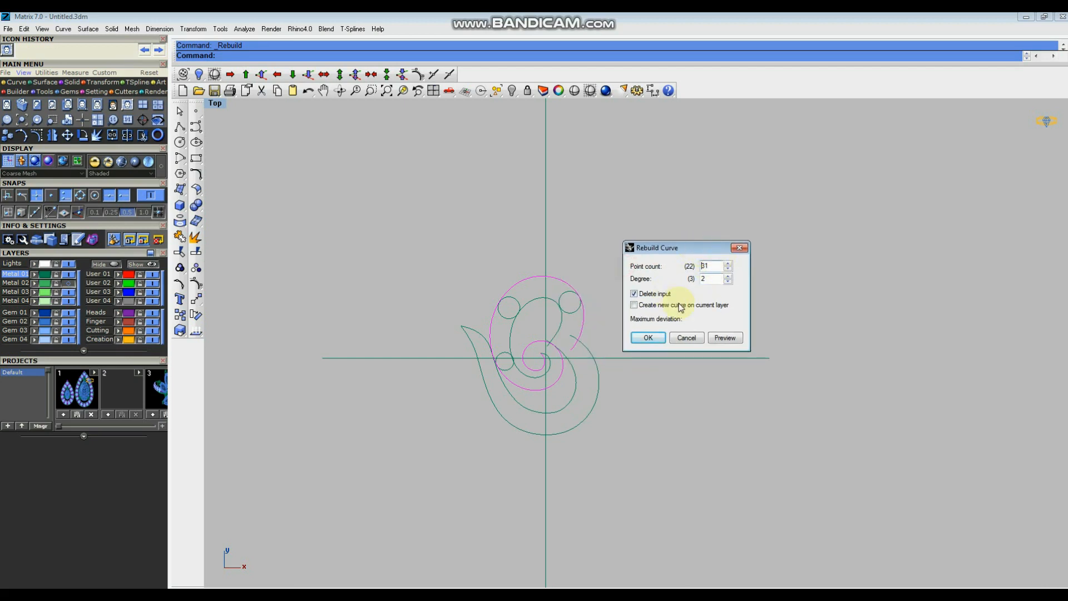
{"action": "left_click", "coordinate": [724, 338]}
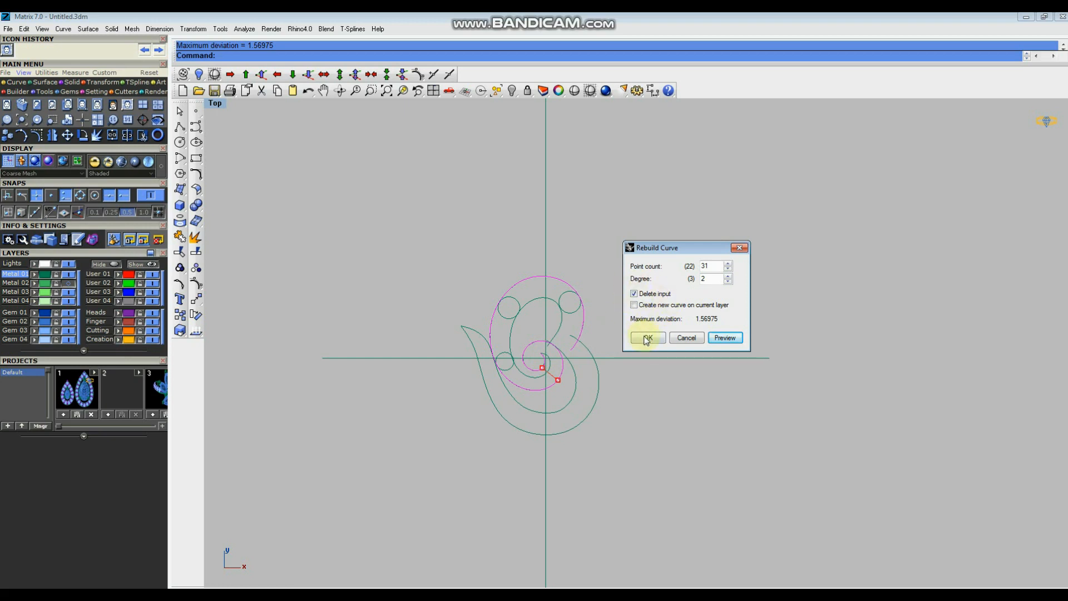
{"action": "left_click", "coordinate": [740, 248]}
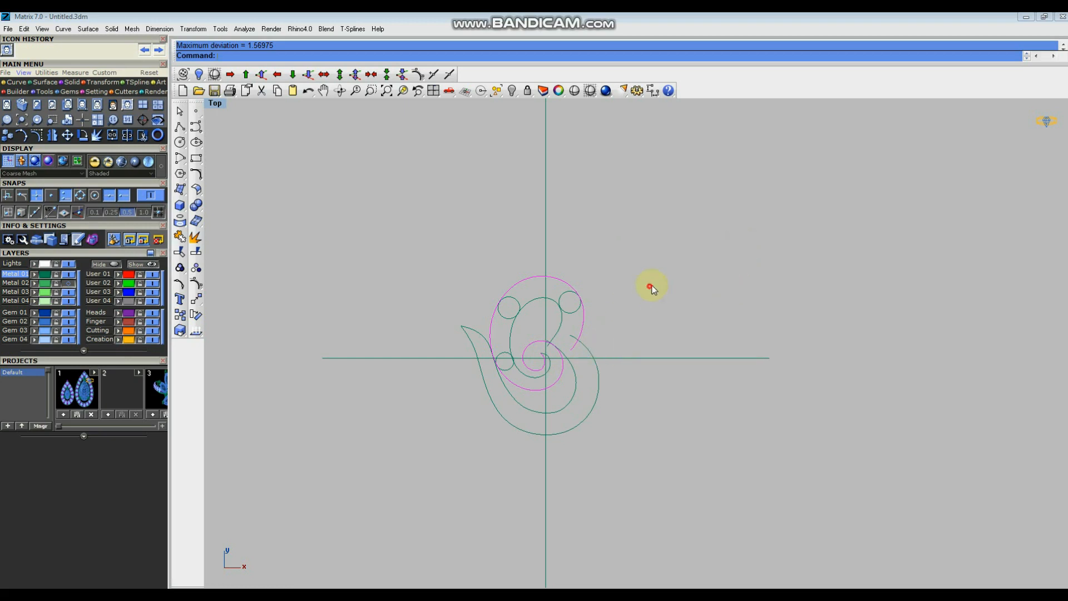
Split the outer head curve at a point above the trunk spiral, beside the upper end of the inner body curve.
{"action": "scroll", "coordinate": [543, 349], "scroll_direction": "up", "scroll_amount": 5}
{"action": "left_click", "coordinate": [512, 332]}
{"action": "scroll", "coordinate": [544, 343], "scroll_direction": "down", "scroll_amount": 3}
{"action": "left_click", "coordinate": [197, 254]}
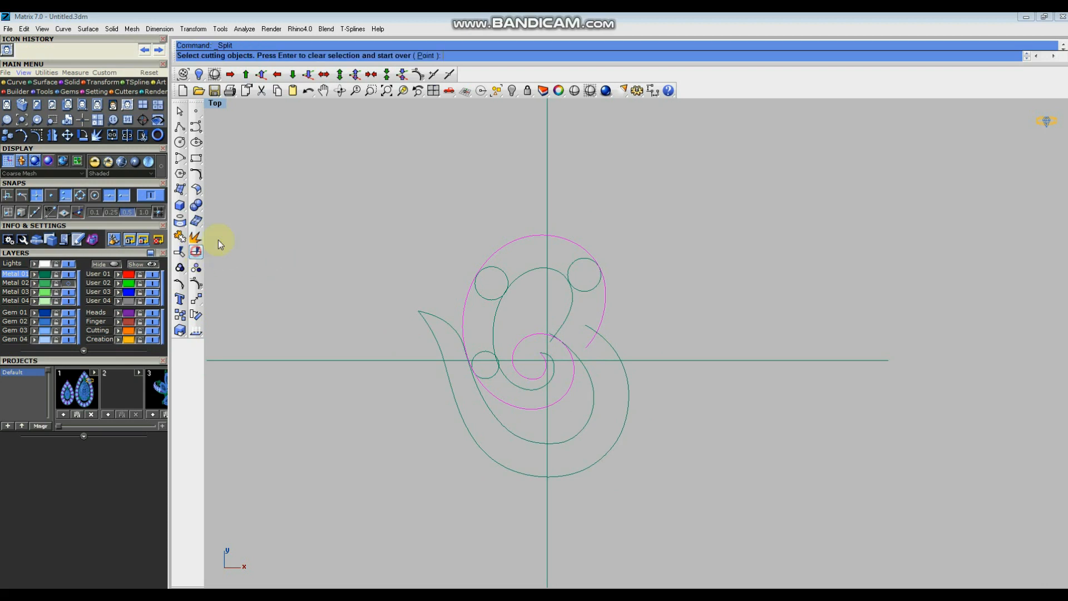
{"action": "left_click", "coordinate": [415, 55]}
{"action": "scroll", "coordinate": [534, 350], "scroll_direction": "up", "scroll_amount": 3}
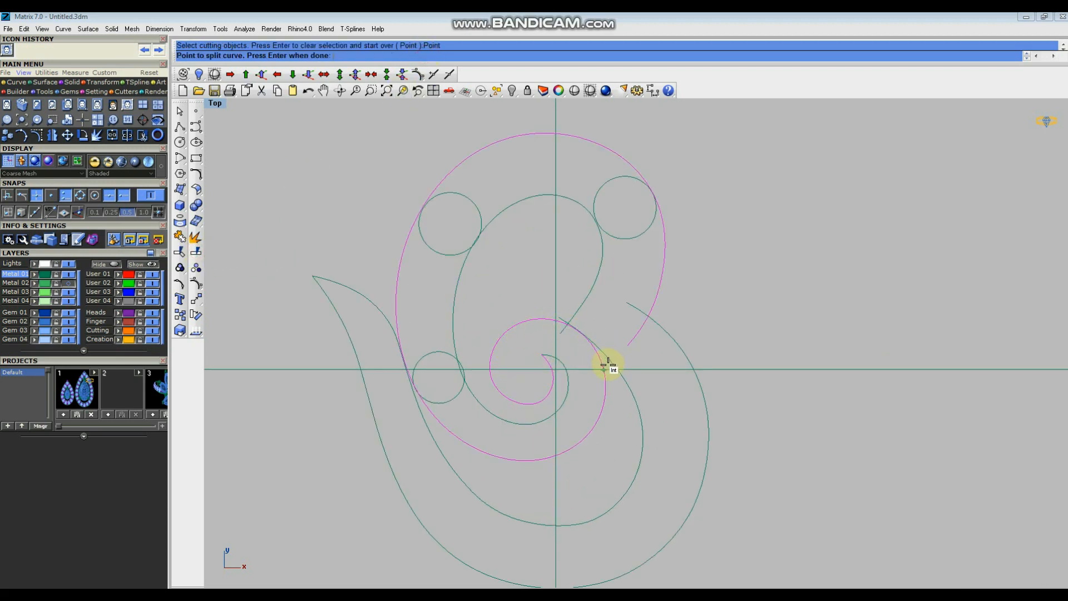
{"action": "scroll", "coordinate": [607, 362], "scroll_direction": "up", "scroll_amount": 5}
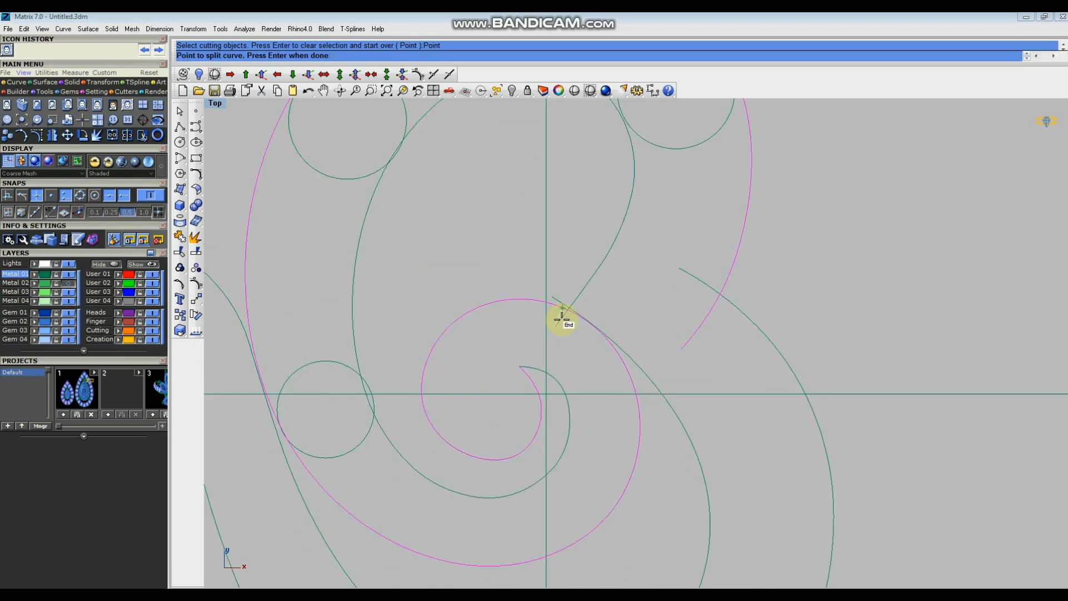
{"action": "left_click", "coordinate": [540, 289]}
{"action": "key", "text": "Return"}
{"action": "scroll", "coordinate": [587, 357], "scroll_direction": "down", "scroll_amount": 3}
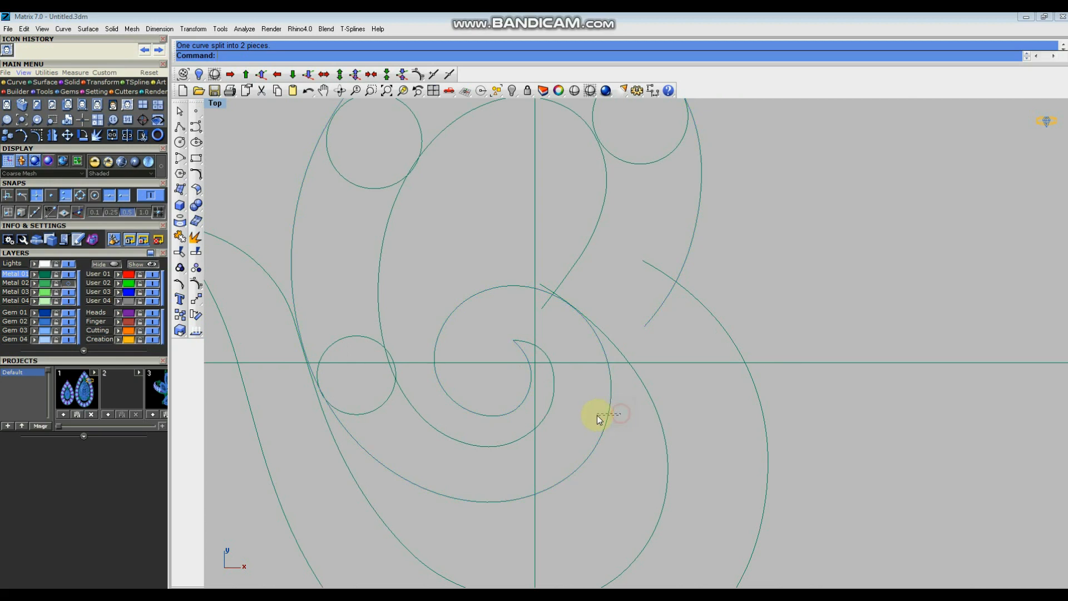
Rebuild the larger piece of the split outer head curve with 18 points at degree 2.
{"action": "left_click", "coordinate": [599, 416]}
{"action": "scroll", "coordinate": [598, 416], "scroll_direction": "down", "scroll_amount": 3}
{"action": "left_click", "coordinate": [201, 187]}
{"action": "left_click", "coordinate": [288, 208]}
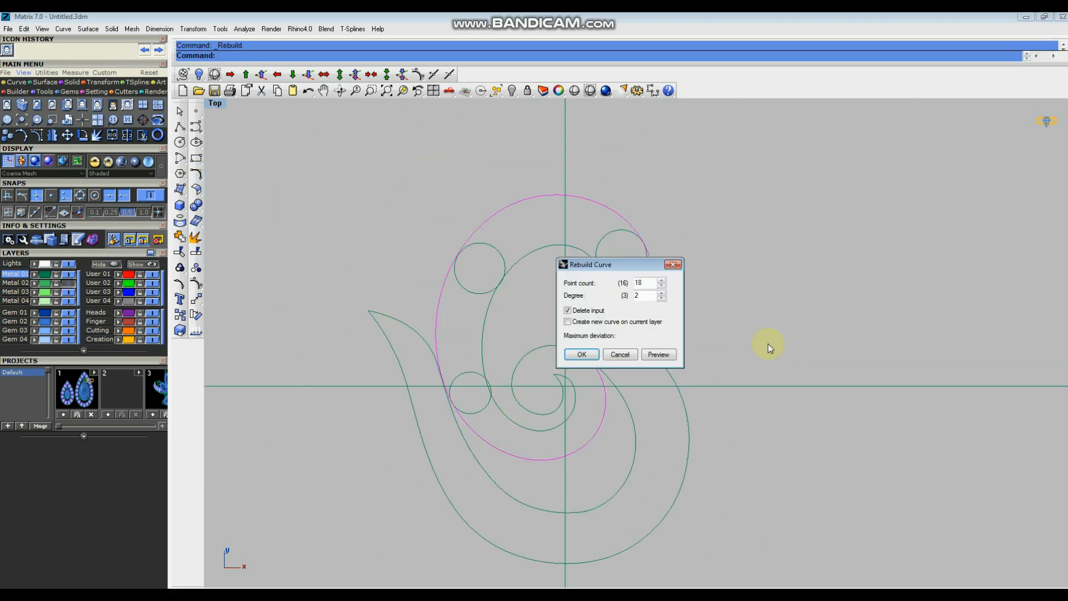
{"action": "left_click", "coordinate": [659, 355]}
{"action": "left_click", "coordinate": [583, 355]}
Rebuild the outer head piece again at degree 2 with 19 and finally 21 points.
{"action": "right_click", "coordinate": [721, 342]}
{"action": "type", "text": "19"}
{"action": "left_click_drag", "start_coordinate": [651, 284], "coordinate": [639, 282]}
{"action": "left_click", "coordinate": [659, 354]}
{"action": "key", "text": "Return"}
{"action": "right_click", "coordinate": [659, 319]}
{"action": "type", "text": "21"}
{"action": "left_click", "coordinate": [659, 355]}
{"action": "left_click", "coordinate": [582, 355]}
{"action": "scroll", "coordinate": [644, 359], "scroll_direction": "down", "scroll_amount": 2}
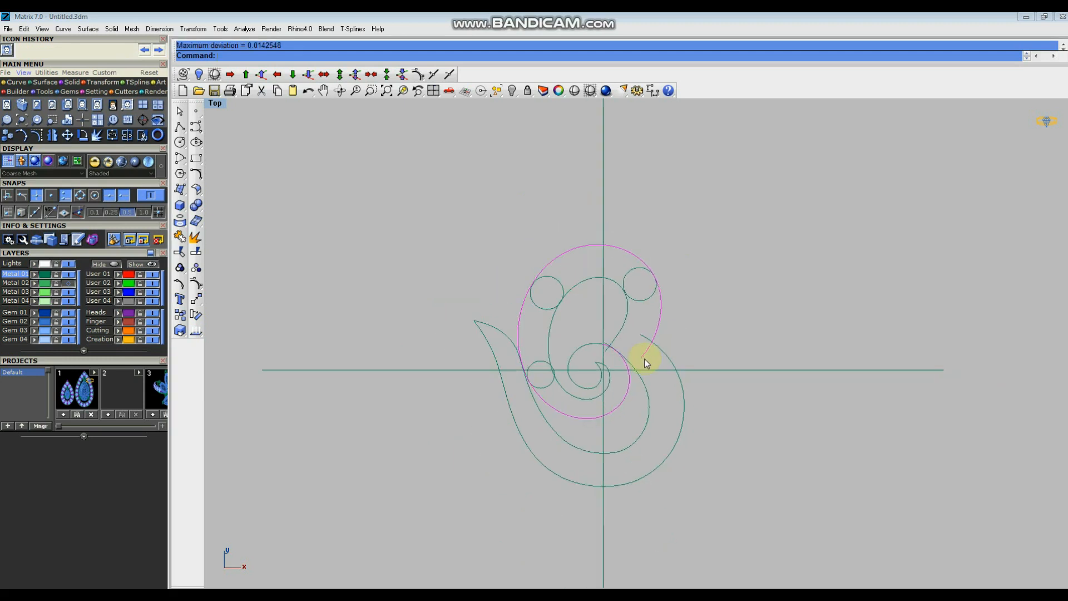
Undo the five latest curve edits and redo two of them.
{"action": "left_click", "coordinate": [635, 305]}
{"action": "key", "text": "ctrl+z"}
{"action": "key", "text": "ctrl+z"}
{"action": "key", "text": "ctrl+z"}
{"action": "key", "text": "ctrl+z"}
{"action": "key", "text": "ctrl+z"}
{"action": "key", "text": "ctrl+y"}
{"action": "key", "text": "ctrl+y"}
{"action": "left_click_drag", "start_coordinate": [641, 315], "coordinate": [600, 323]}
{"action": "right_click", "coordinate": [635, 315]}
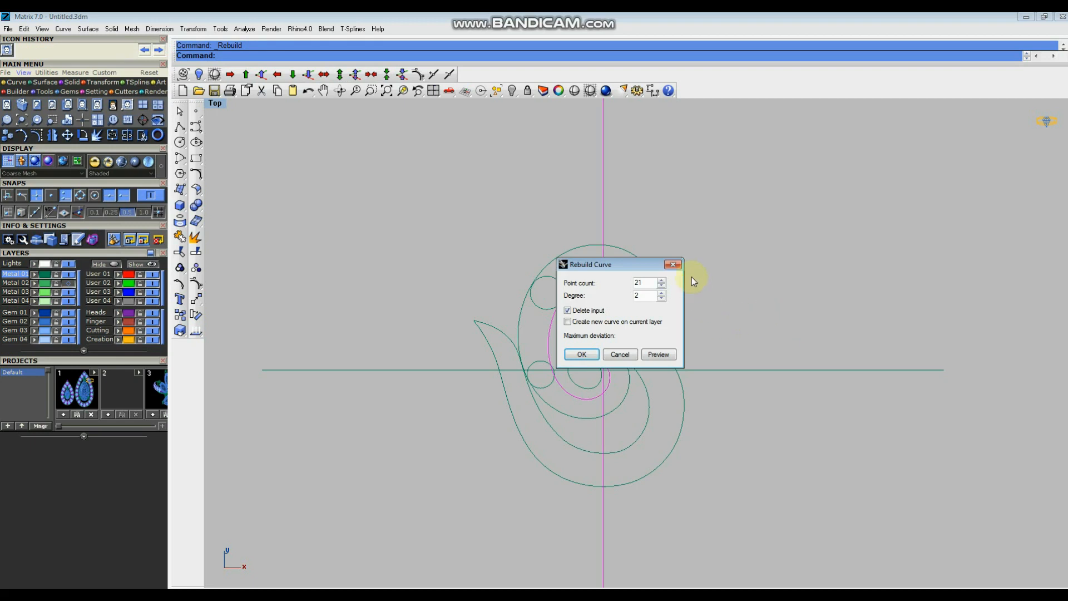
{"action": "left_click", "coordinate": [673, 265]}
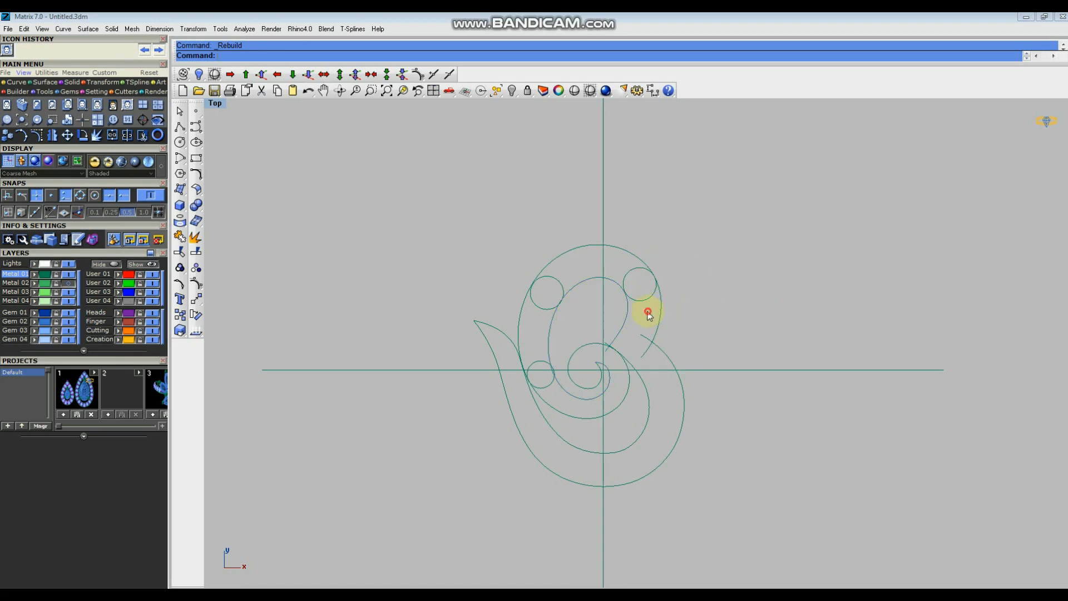
Rebuild only the inner head curve at degree 2, first with 17 and finally with 18 points.
{"action": "left_click_drag", "start_coordinate": [621, 319], "coordinate": [621, 319]}
{"action": "right_click", "coordinate": [699, 281]}
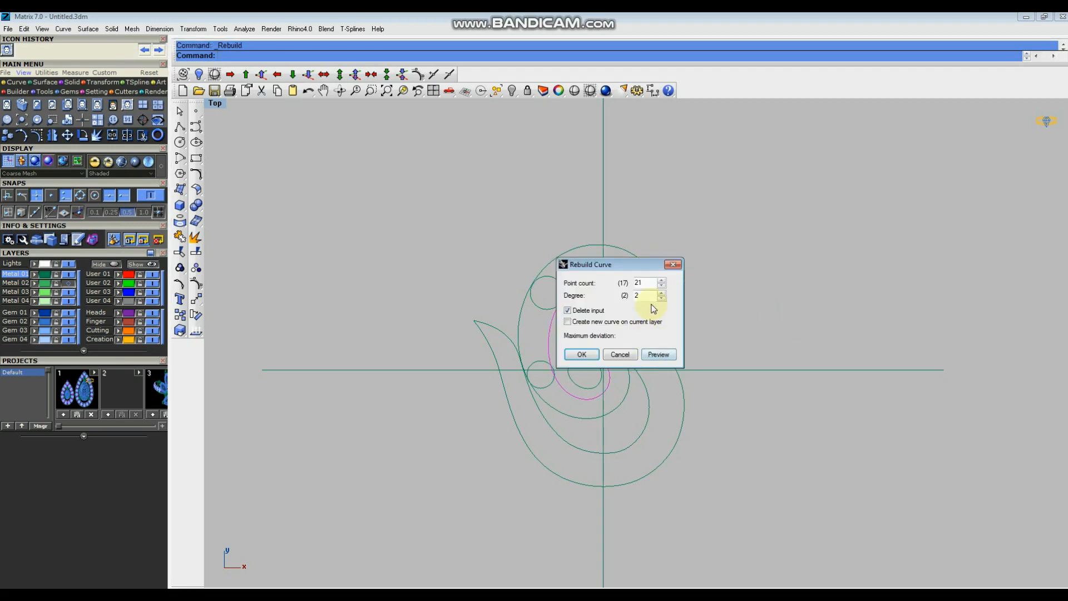
{"action": "left_click", "coordinate": [661, 286]}
{"action": "left_click", "coordinate": [662, 286]}
{"action": "left_click", "coordinate": [661, 286]}
{"action": "left_click", "coordinate": [661, 286]}
{"action": "left_click", "coordinate": [658, 354]}
{"action": "left_click", "coordinate": [582, 354]}
{"action": "right_click", "coordinate": [712, 316]}
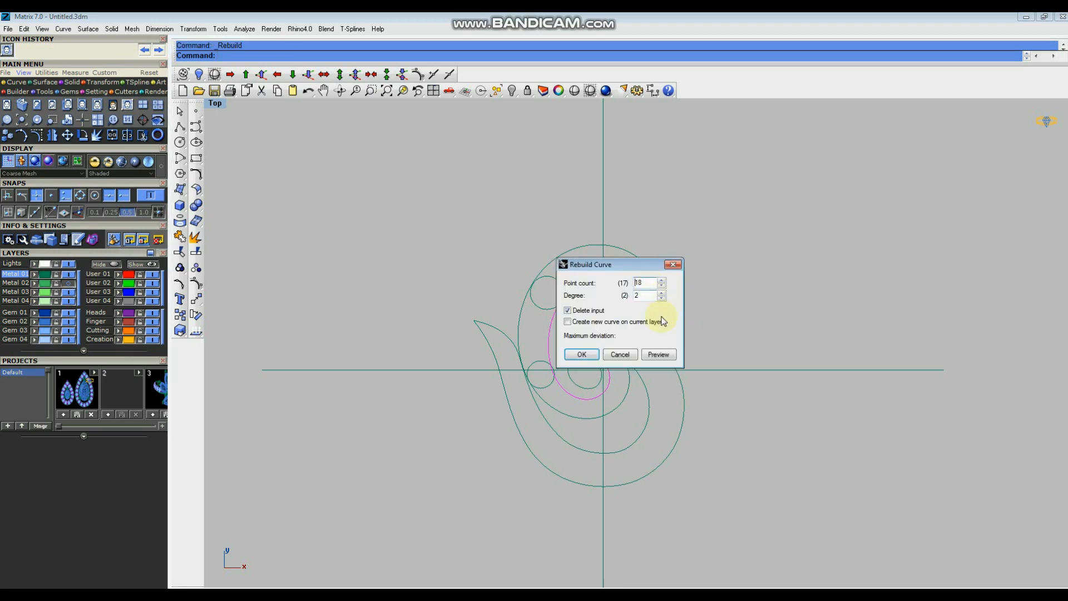
{"action": "left_click", "coordinate": [659, 354]}
{"action": "left_click", "coordinate": [587, 354]}
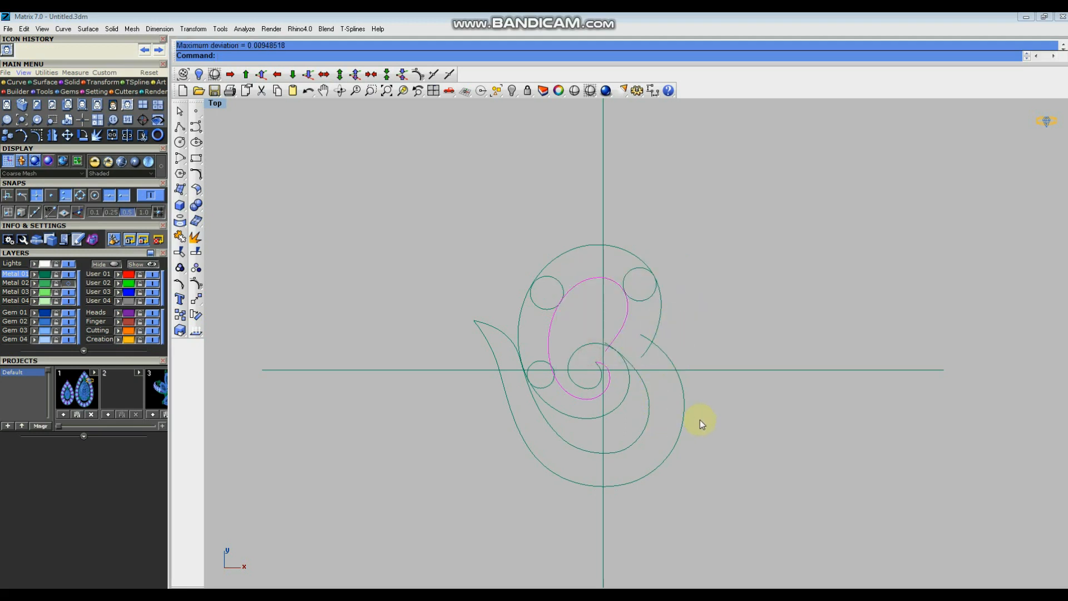
Rebuild the outermost body curve, which sweeps under the figure to the tail tip, with 18 points at degree 2.
{"action": "left_click_drag", "start_coordinate": [665, 423], "coordinate": [664, 424]}
{"action": "right_click", "coordinate": [746, 403]}
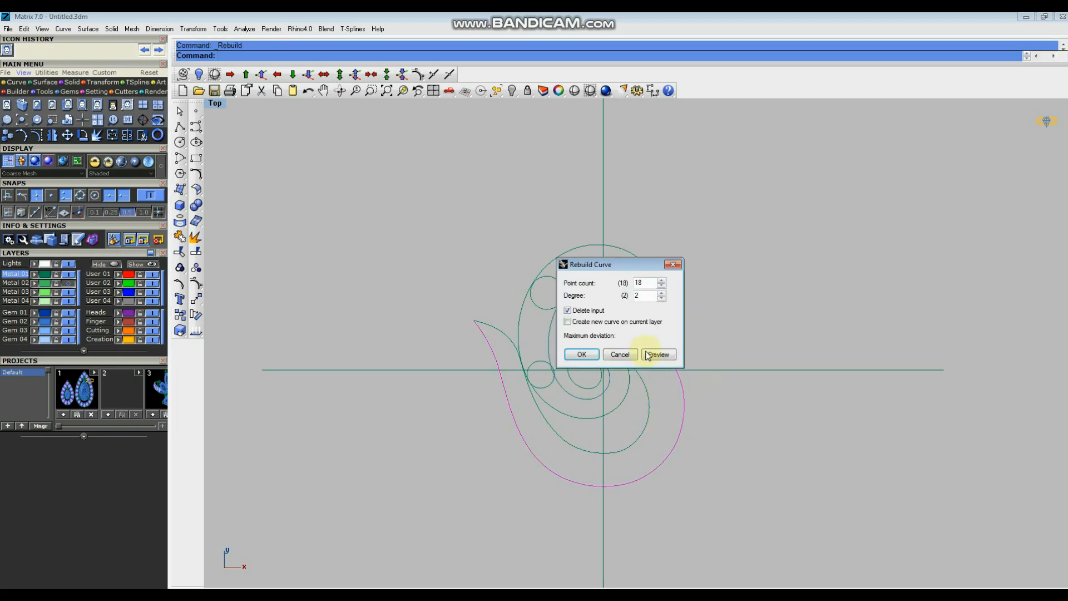
{"action": "left_click", "coordinate": [659, 355]}
{"action": "left_click", "coordinate": [594, 356]}
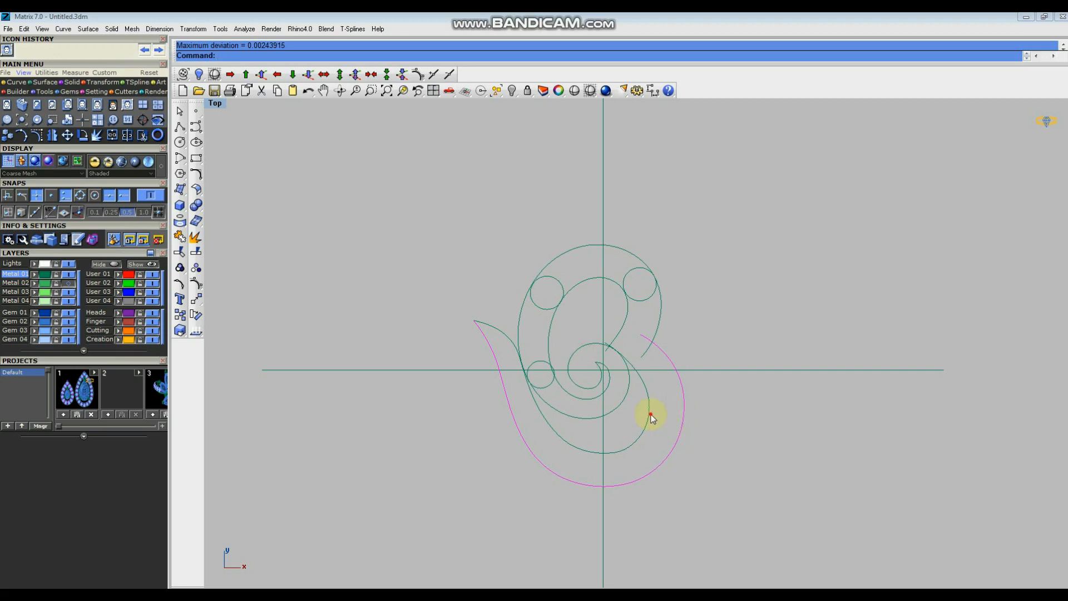
Rebuild the inner body curve with the point count raised by one over the outermost body curve's.
{"action": "left_click", "coordinate": [667, 411]}
{"action": "right_click", "coordinate": [716, 425]}
{"action": "left_click", "coordinate": [661, 280]}
{"action": "left_click", "coordinate": [659, 354]}
{"action": "left_click", "coordinate": [590, 355]}
{"action": "scroll", "coordinate": [689, 305], "scroll_direction": "down", "scroll_amount": 3}
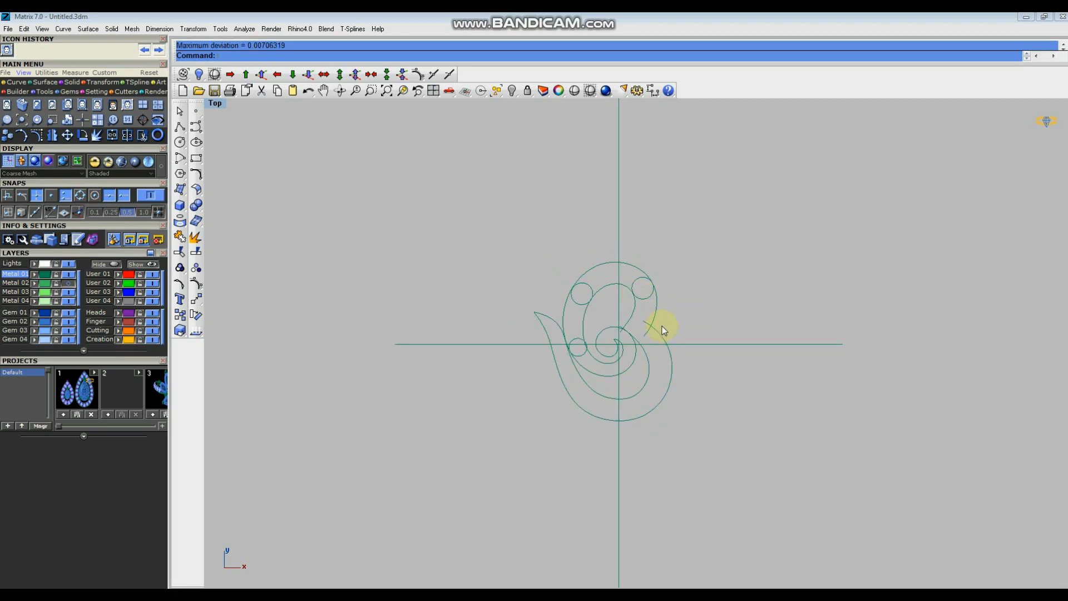
{"action": "scroll", "coordinate": [675, 329], "scroll_direction": "up", "scroll_amount": 3}
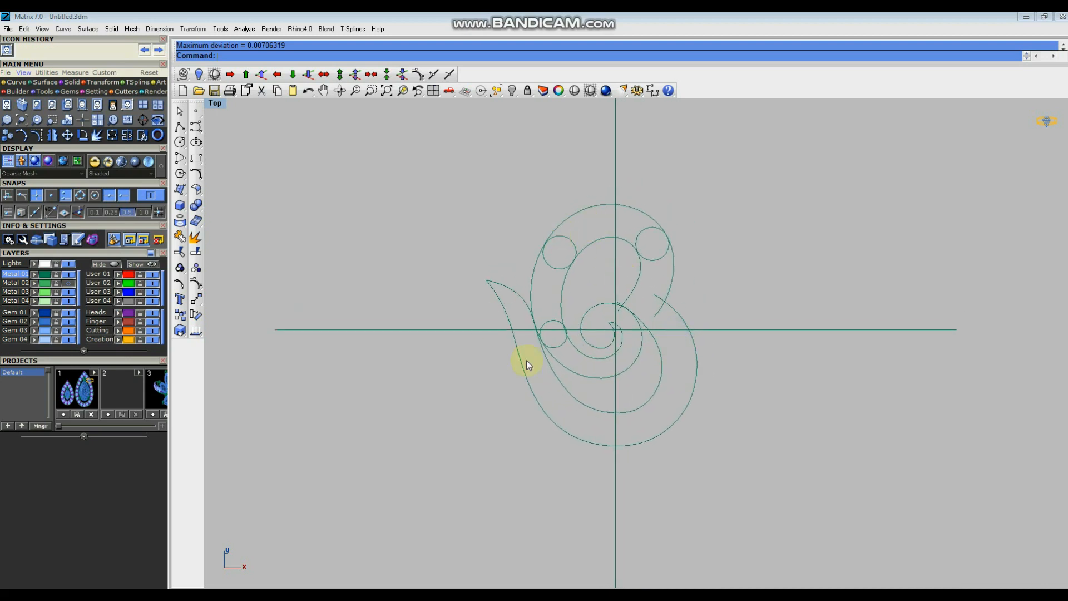
Show the Metal 02 layer so the reference sketch appears behind the traced curves.
{"action": "scroll", "coordinate": [618, 348], "scroll_direction": "down", "scroll_amount": 3}
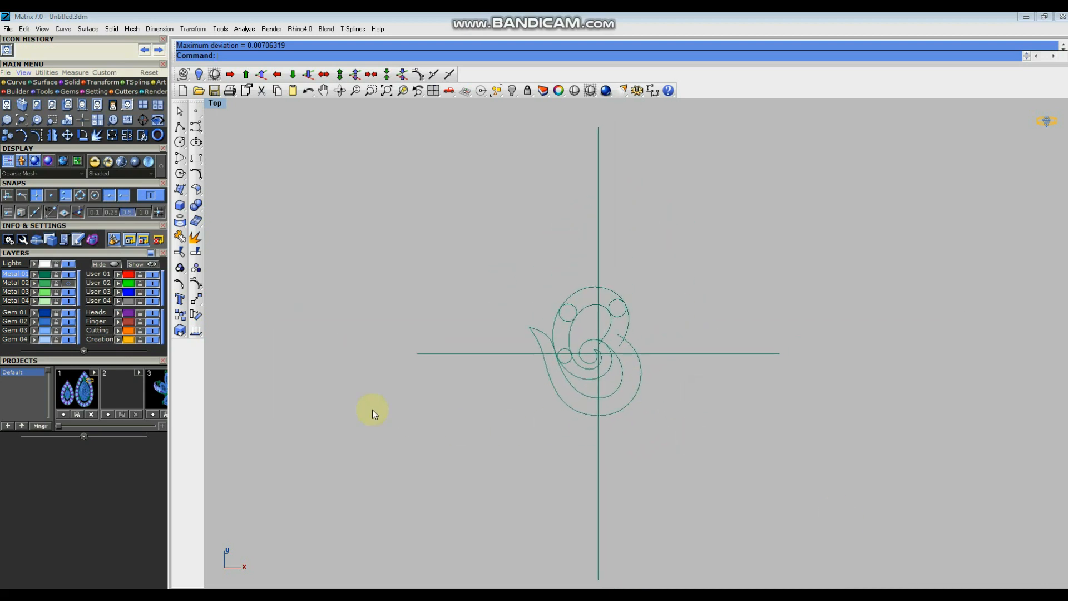
{"action": "left_click", "coordinate": [56, 285]}
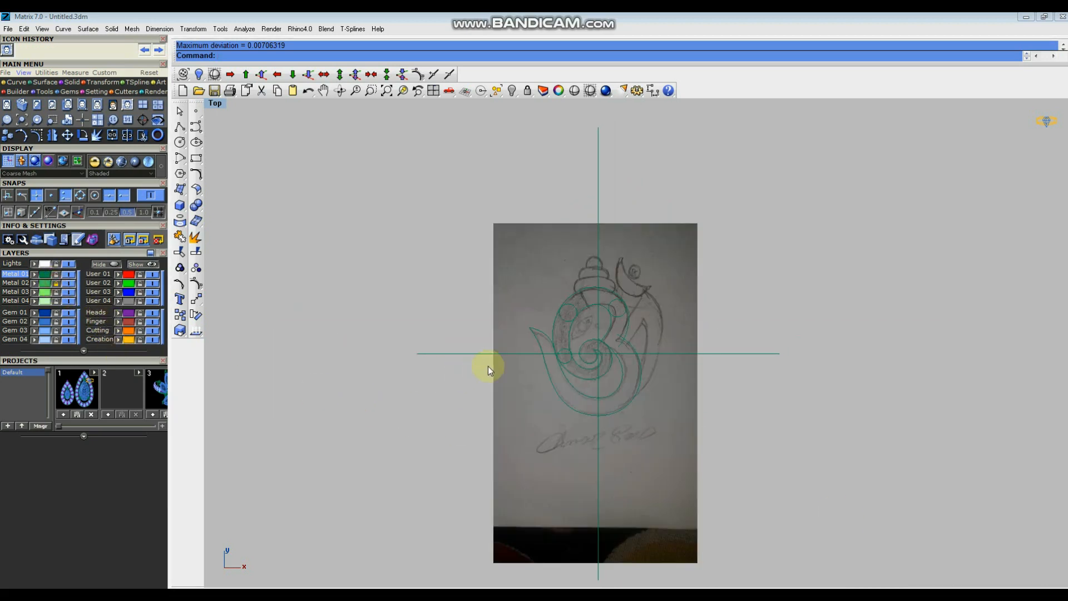
{"action": "scroll", "coordinate": [626, 346], "scroll_direction": "up", "scroll_amount": 4}
{"action": "right_click_drag", "start_coordinate": [654, 388], "coordinate": [642, 378]}
{"action": "scroll", "coordinate": [579, 263], "scroll_direction": "up", "scroll_amount": 5}
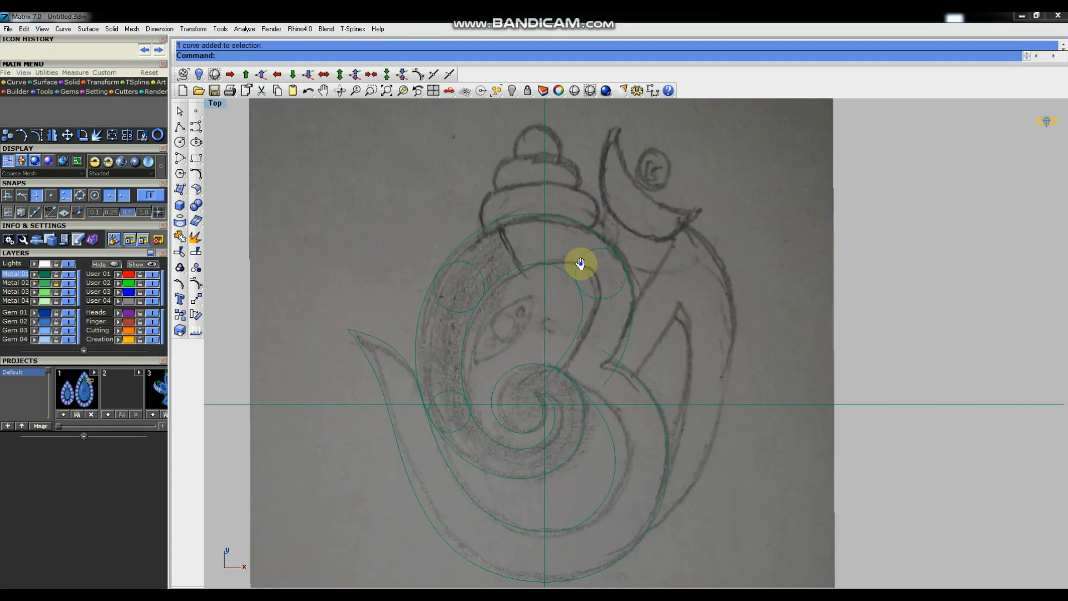
Examine how the sketch's crown and head line up with the traced curves and the vertical axis.
{"action": "right_click_drag", "start_coordinate": [579, 258], "coordinate": [571, 284]}
{"action": "scroll", "coordinate": [522, 246], "scroll_direction": "down", "scroll_amount": 2}
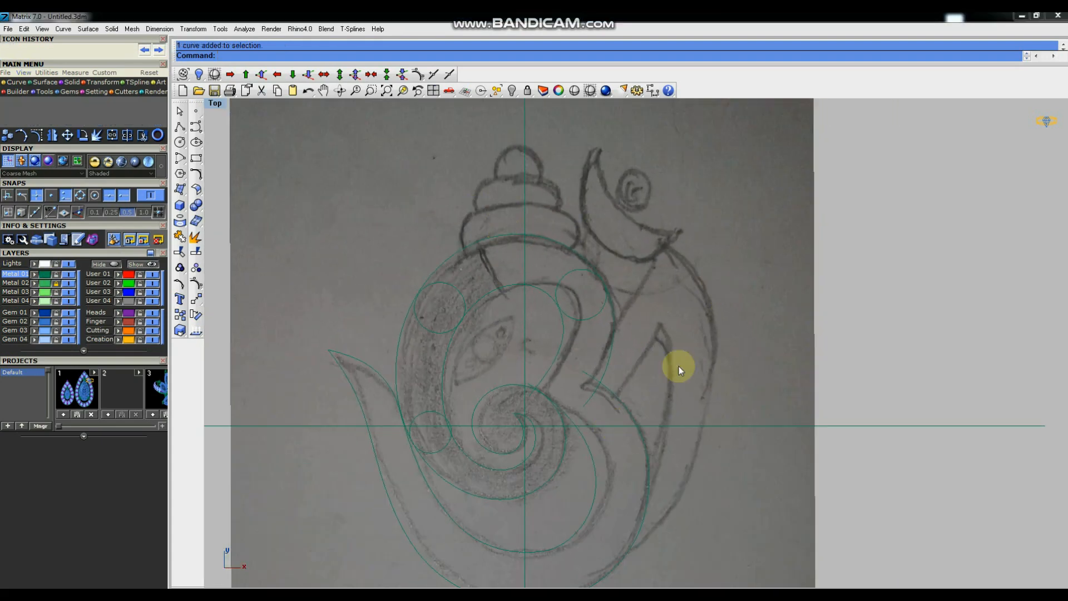
{"action": "scroll", "coordinate": [472, 369], "scroll_direction": "down", "scroll_amount": 2}
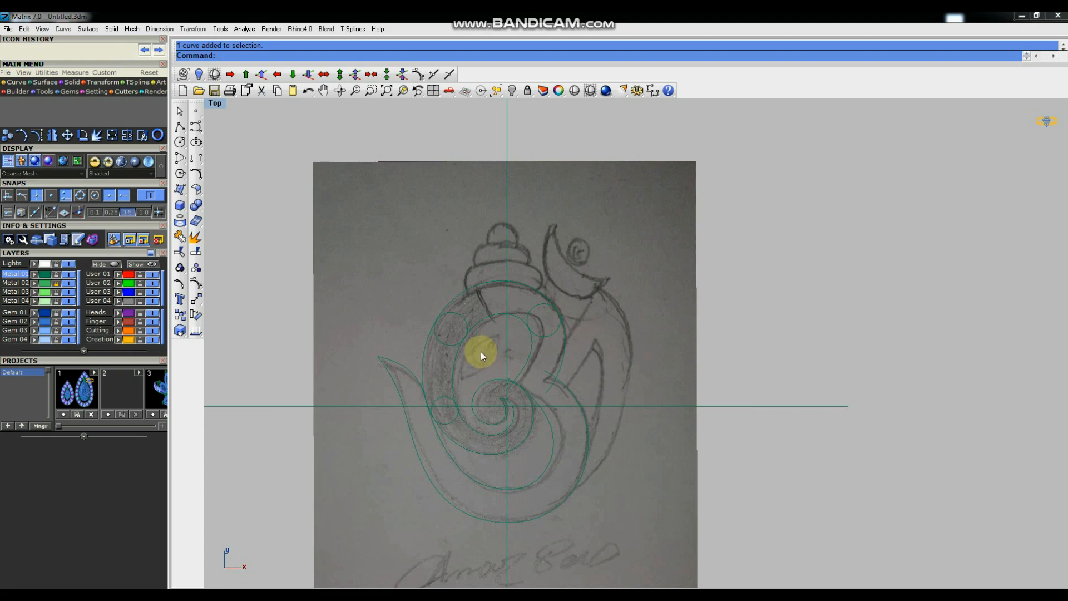
{"action": "scroll", "coordinate": [511, 248], "scroll_direction": "up", "scroll_amount": 3}
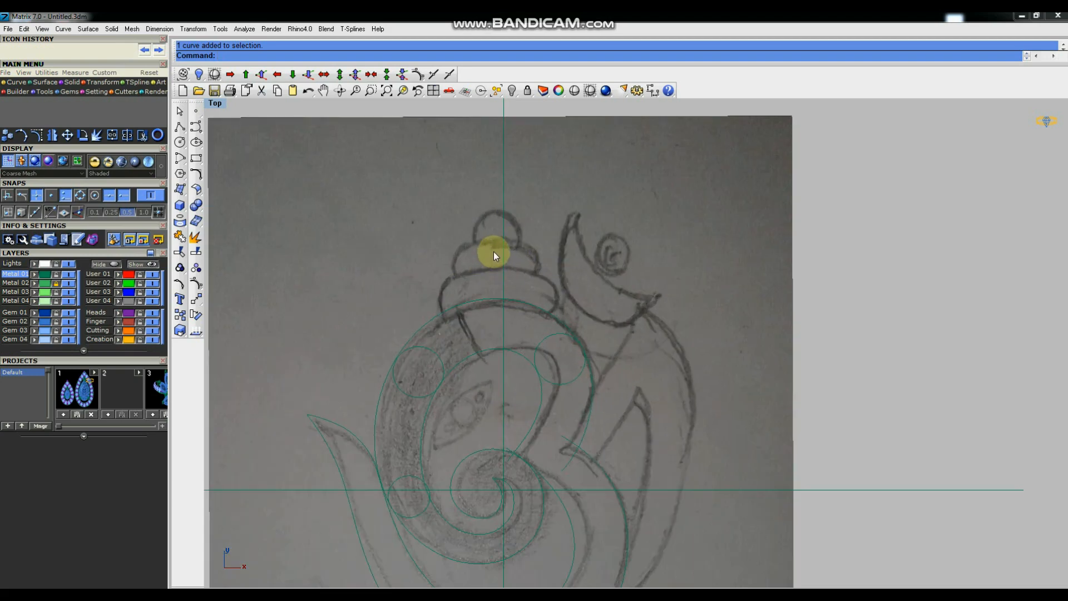
{"action": "scroll", "coordinate": [513, 255], "scroll_direction": "down", "scroll_amount": 2}
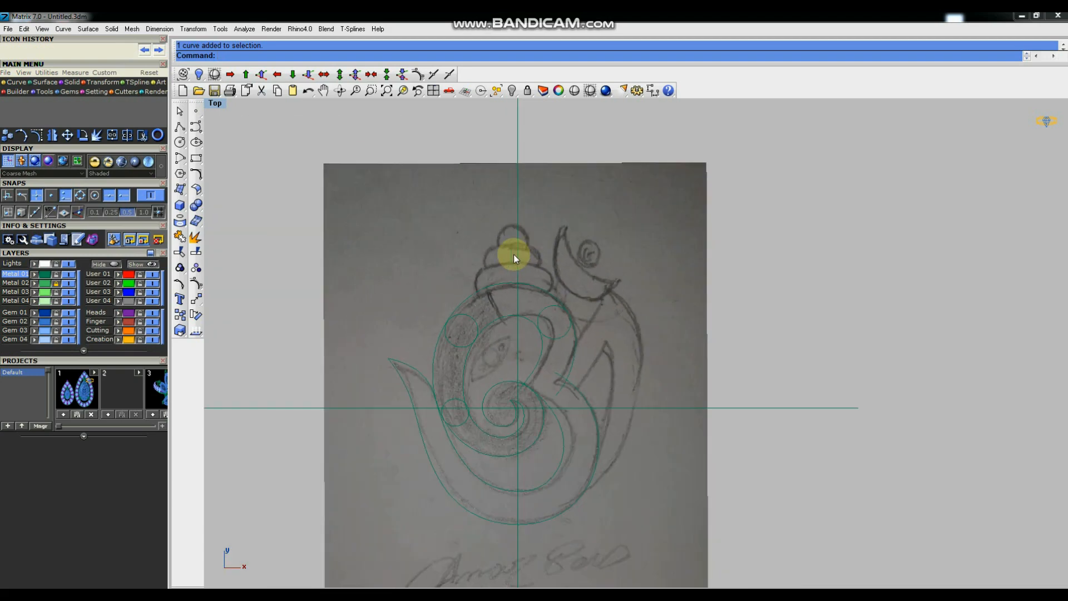
{"action": "scroll", "coordinate": [510, 239], "scroll_direction": "up", "scroll_amount": 2}
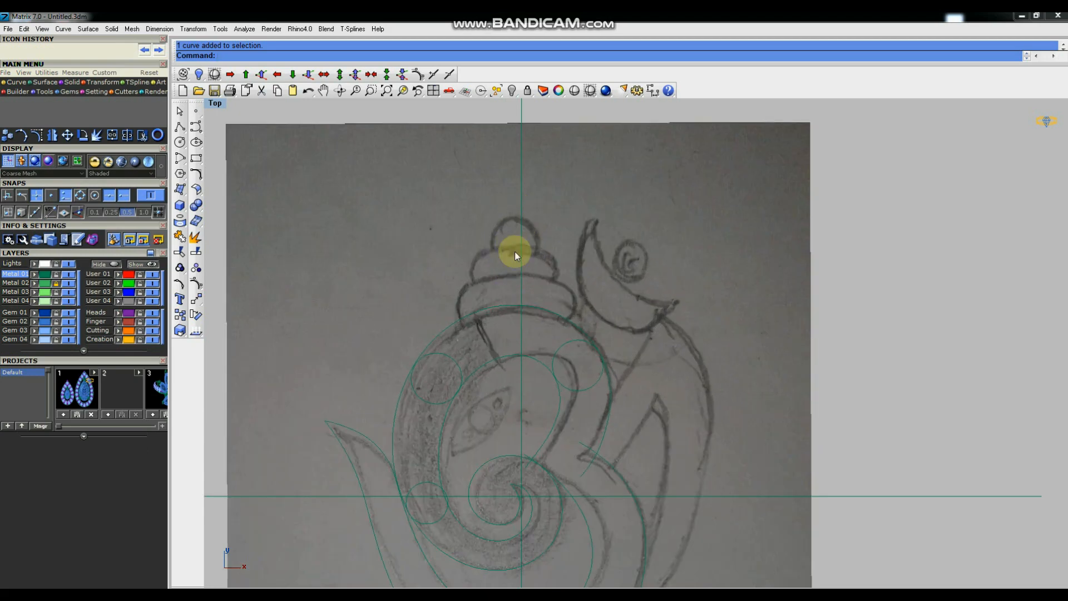
{"action": "scroll", "coordinate": [514, 292], "scroll_direction": "down", "scroll_amount": 3}
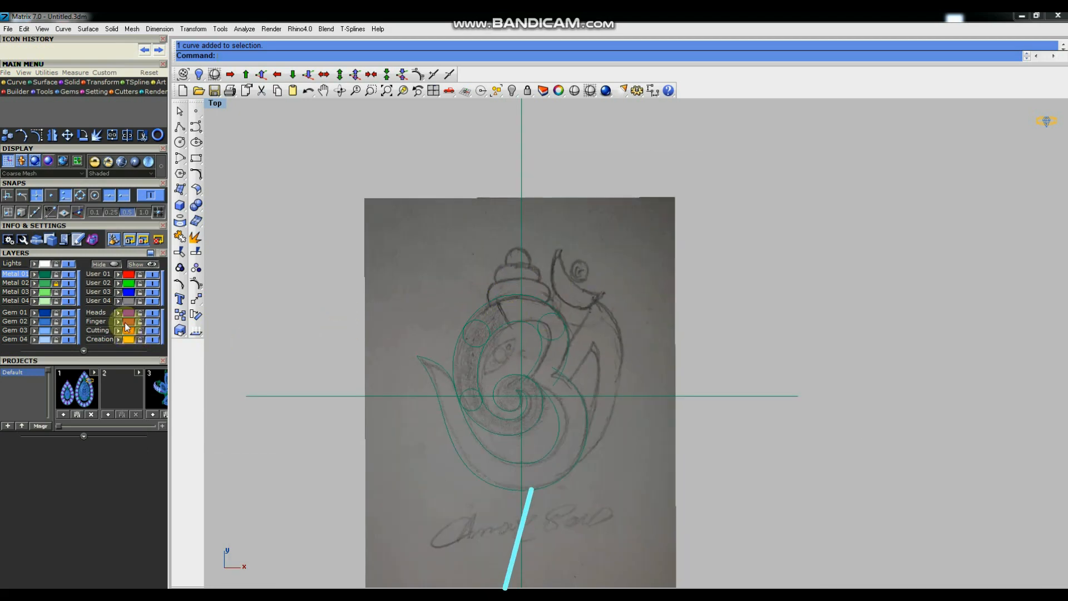
Unlock the Metal 02 layer, rotate the sketch image slightly clockwise about the origin to centre the crown on the vertical axis, and relock the layer.
{"action": "left_click", "coordinate": [57, 283]}
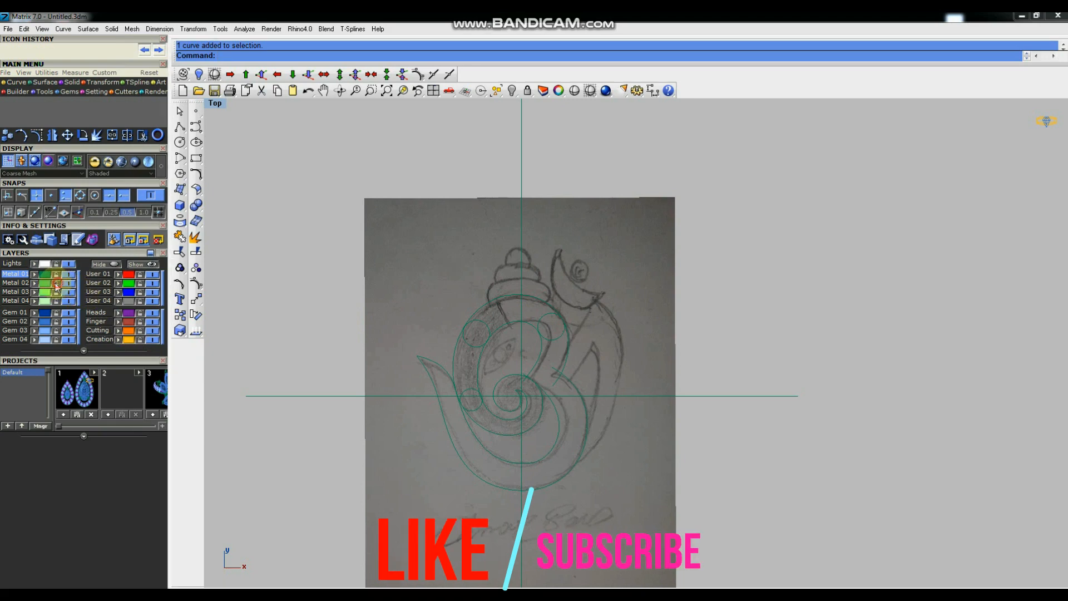
{"action": "left_click", "coordinate": [428, 292]}
{"action": "left_click", "coordinate": [196, 314]}
{"action": "type", "text": "0"}
{"action": "key", "text": "Return"}
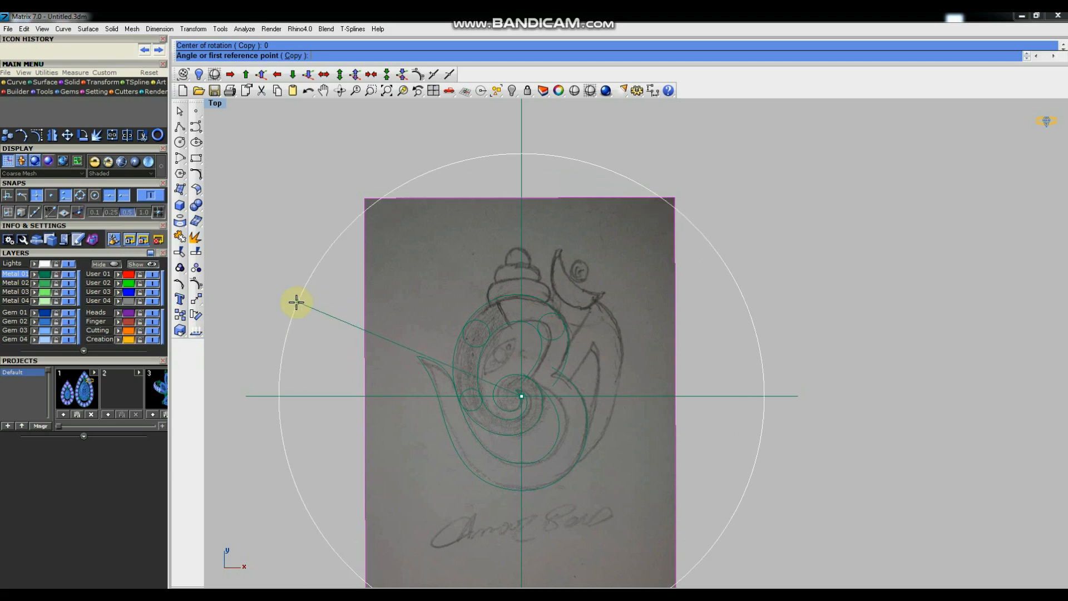
{"action": "left_click", "coordinate": [296, 299]}
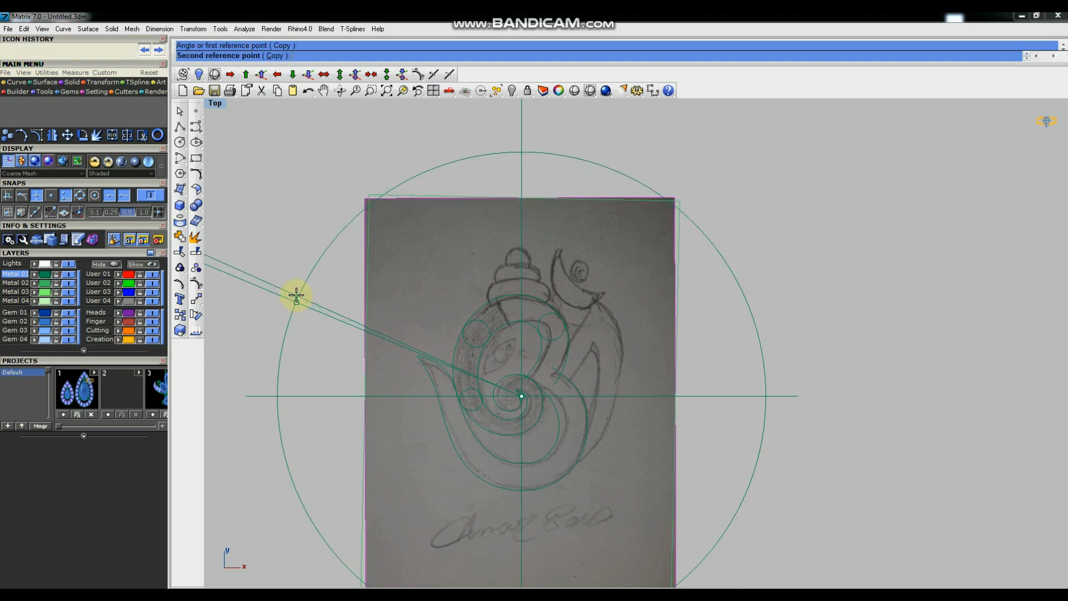
{"action": "left_click", "coordinate": [296, 294]}
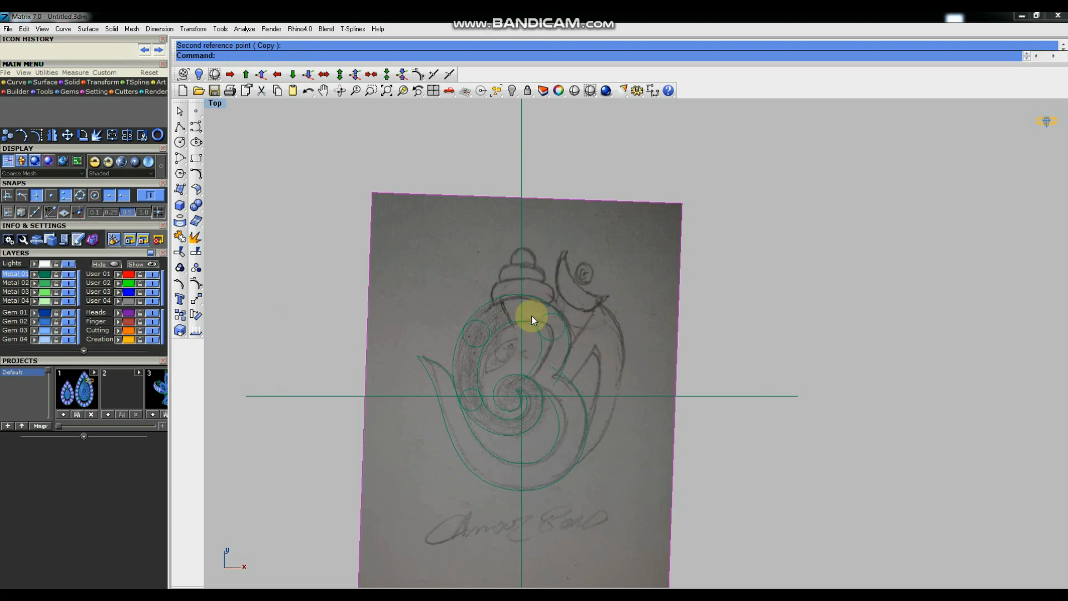
{"action": "left_click", "coordinate": [58, 284]}
Measure the width of the crown's lowest band in the sketch without placing a dimension.
{"action": "scroll", "coordinate": [539, 269], "scroll_direction": "up", "scroll_amount": 4}
{"action": "right_click_drag", "start_coordinate": [558, 300], "coordinate": [547, 295]}
{"action": "scroll", "coordinate": [513, 352], "scroll_direction": "down", "scroll_amount": 2}
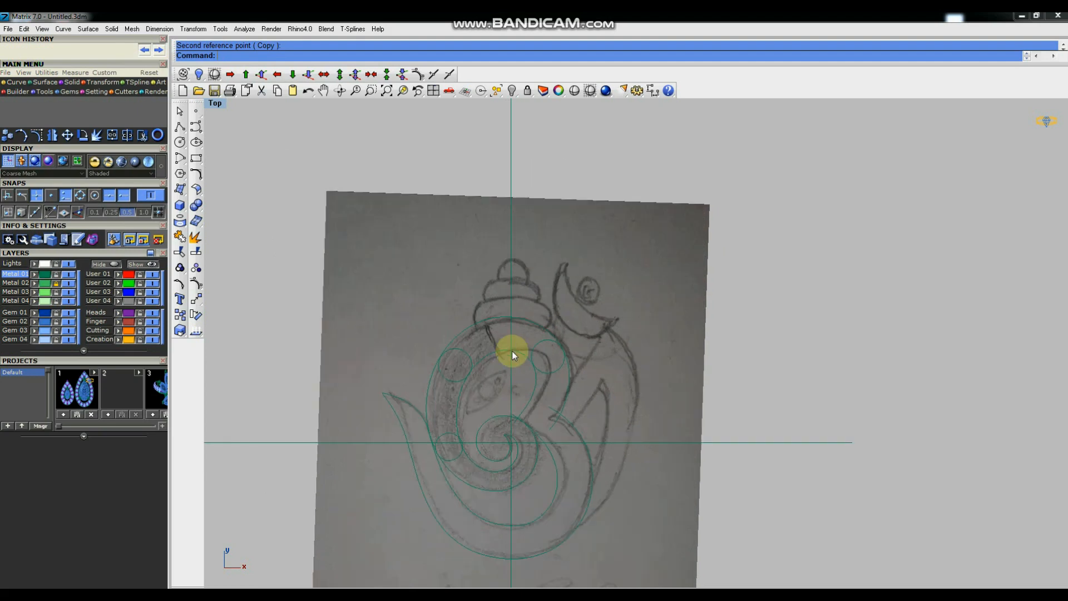
{"action": "scroll", "coordinate": [512, 350], "scroll_direction": "down", "scroll_amount": 2}
{"action": "left_click", "coordinate": [646, 93]}
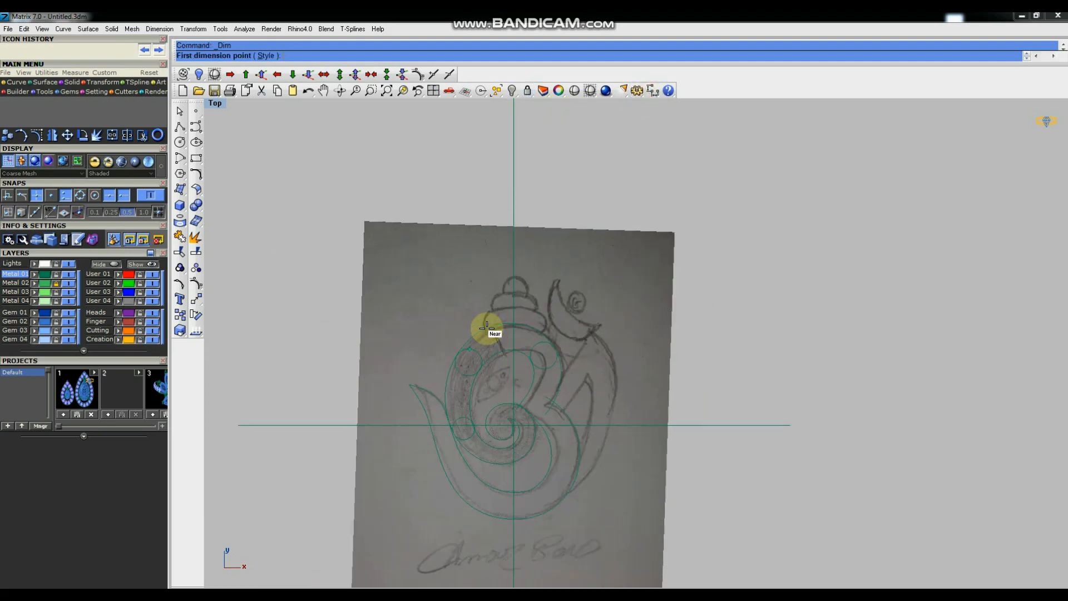
{"action": "scroll", "coordinate": [492, 320], "scroll_direction": "up", "scroll_amount": 3}
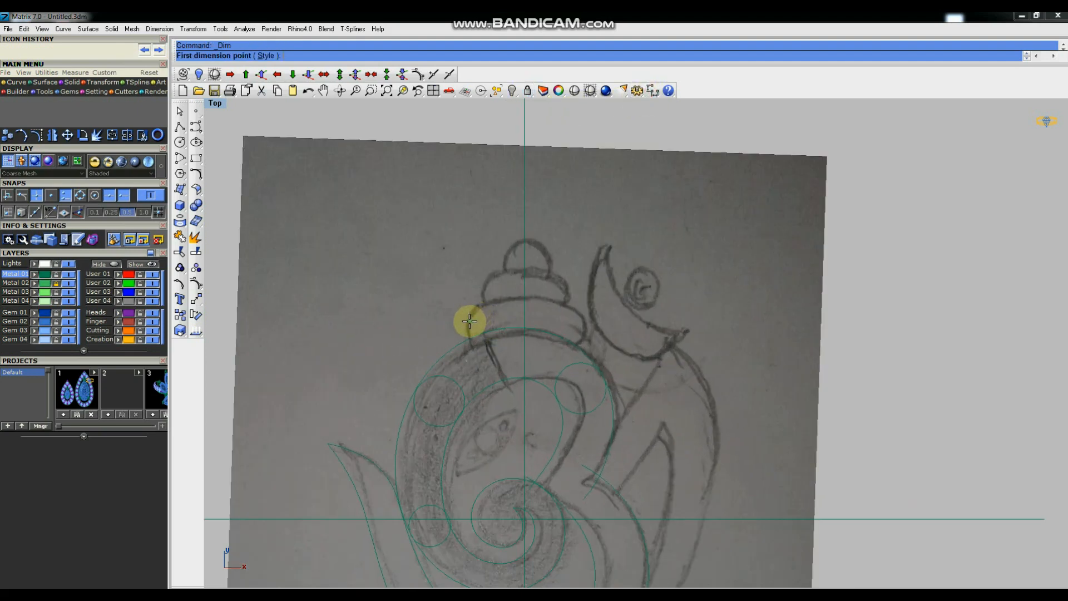
{"action": "left_click", "coordinate": [469, 321]}
{"action": "left_click", "coordinate": [586, 326]}
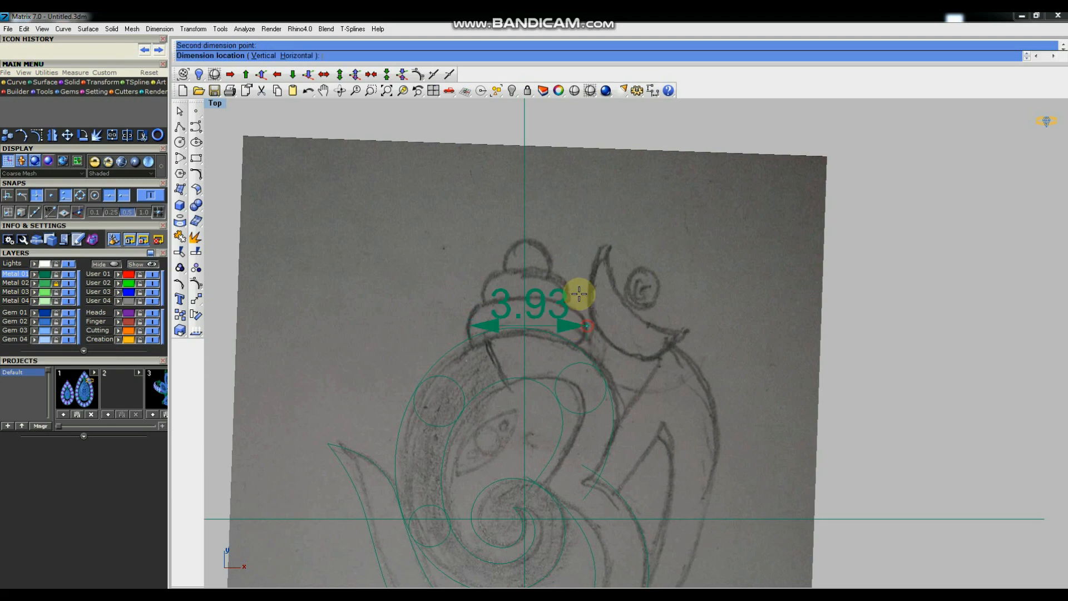
{"action": "key", "text": "Escape"}
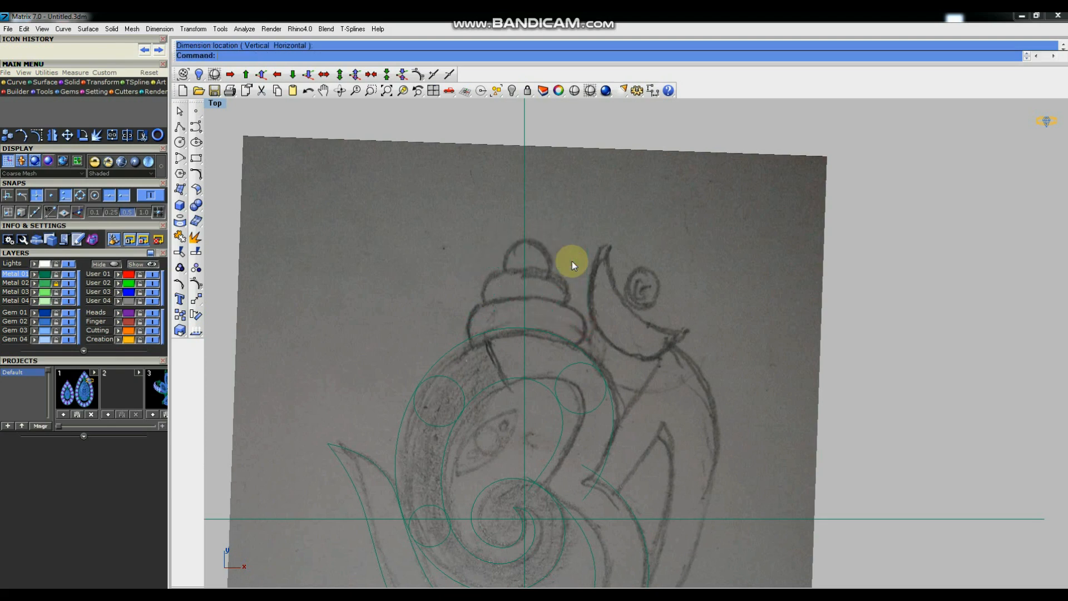
Measure the crown's height along the vertical axis, from the top of the outer head curve to just above its tip.
{"action": "right_click", "coordinate": [524, 328]}
{"action": "left_click", "coordinate": [524, 328]}
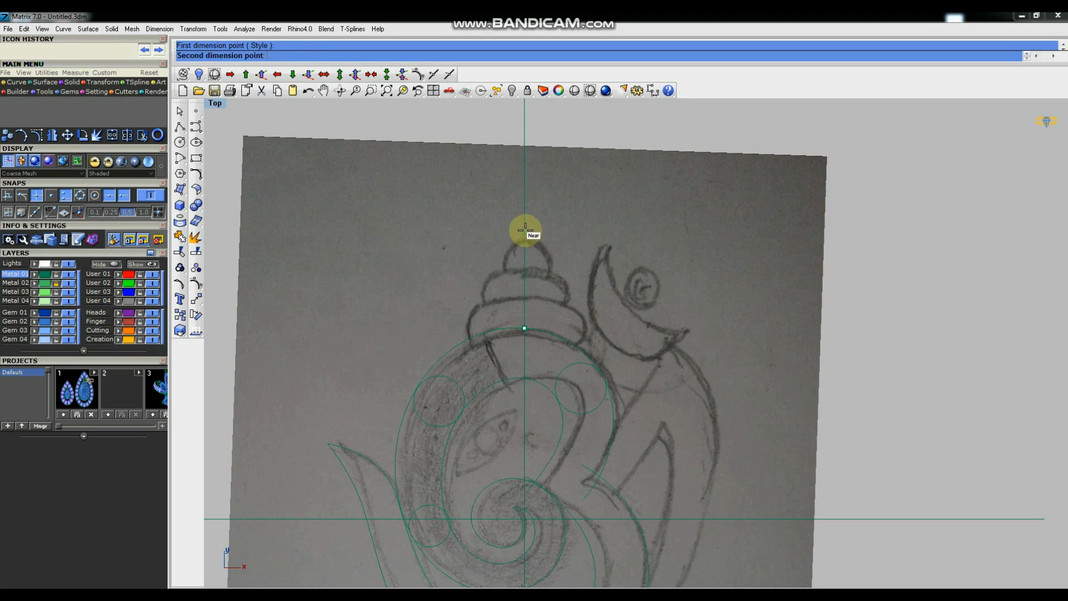
{"action": "left_click", "coordinate": [525, 231]}
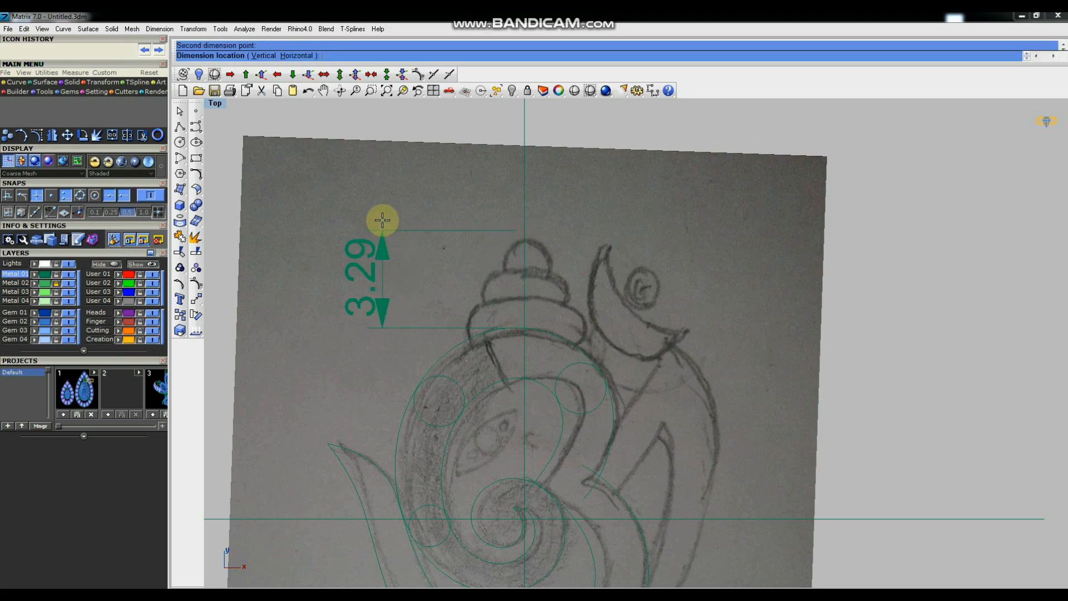
{"action": "key", "text": "Escape"}
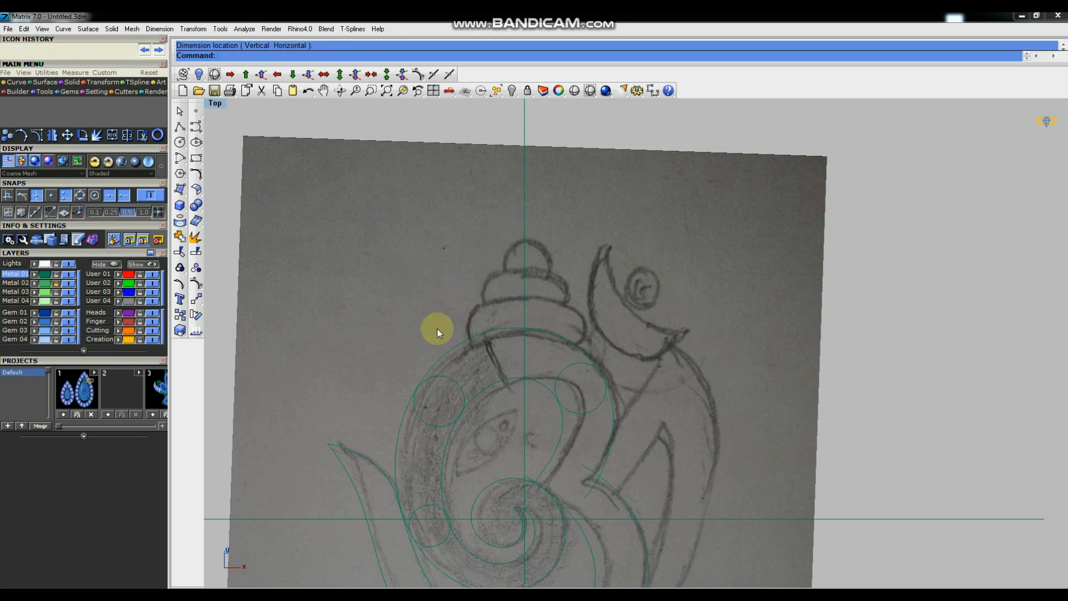
Offset the vertical axis line by 2 to each side as guides for the crown's width.
{"action": "scroll", "coordinate": [485, 312], "scroll_direction": "down", "scroll_amount": 2}
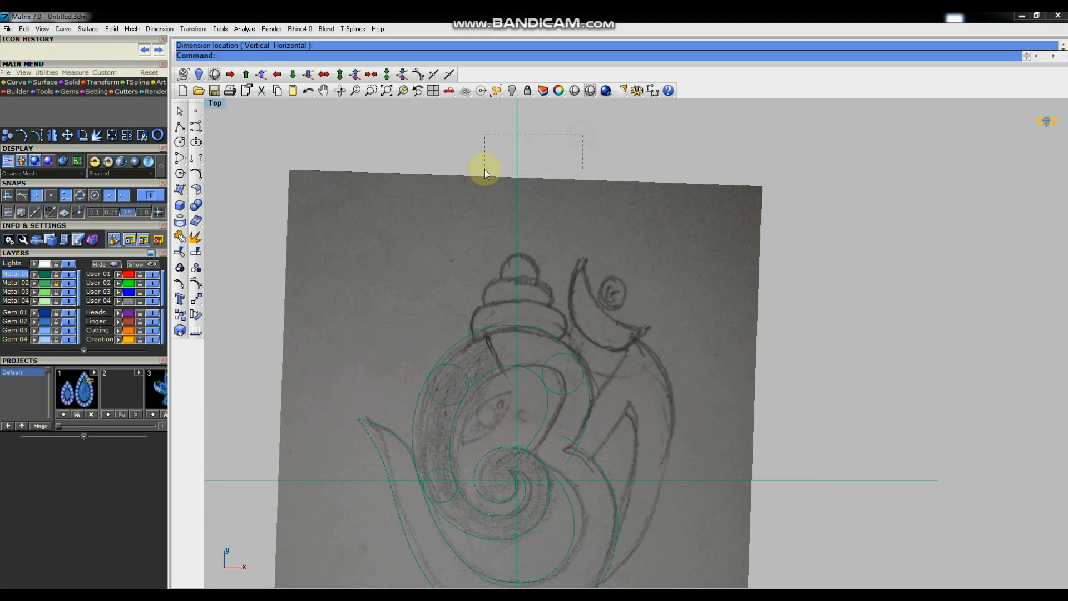
{"action": "left_click_drag", "start_coordinate": [485, 169], "coordinate": [485, 170]}
{"action": "type", "text": "Offset"}
{"action": "key", "text": "Return"}
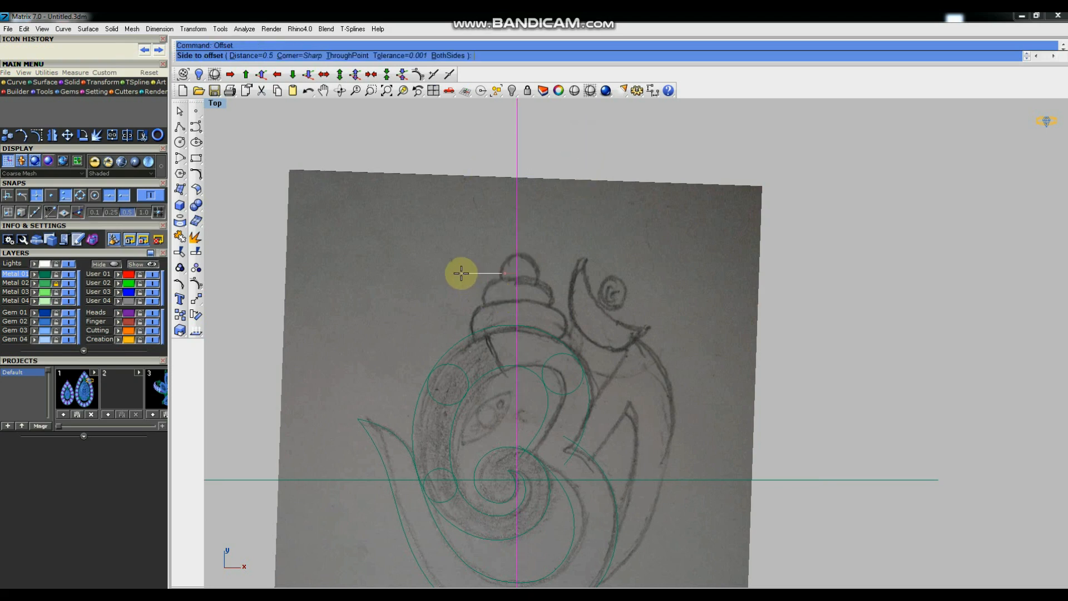
{"action": "type", "text": "2"}
{"action": "key", "text": "Return"}
{"action": "left_click", "coordinate": [461, 273]}
{"action": "key", "text": "Return"}
{"action": "left_click", "coordinate": [577, 248]}
{"action": "left_click", "coordinate": [643, 277]}
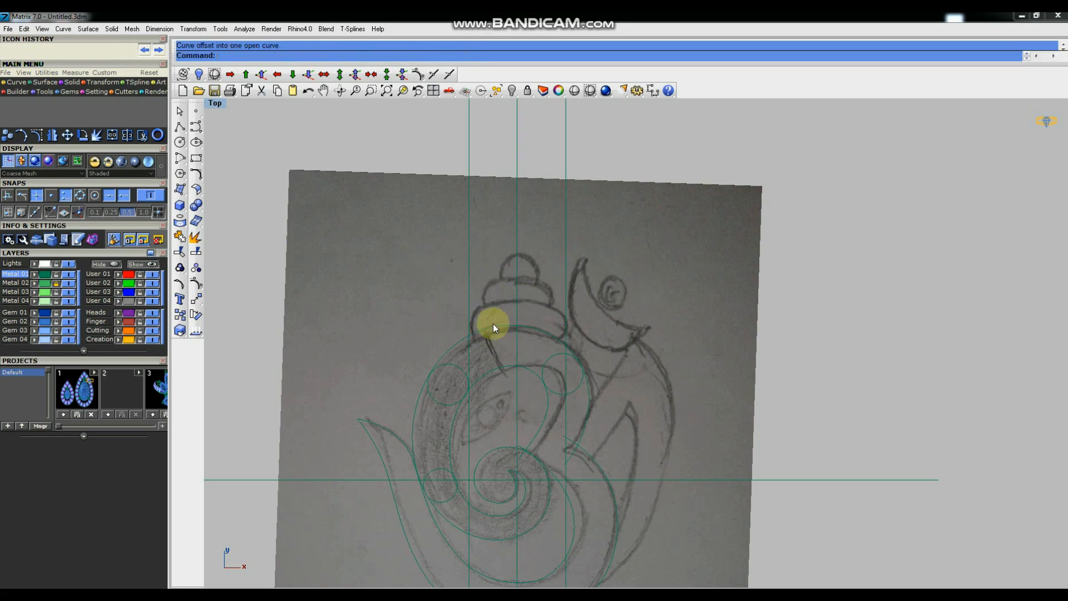
Draw a degree 3 interpolated curve along the top of the outer head curve, spanning the two vertical crown guides.
{"action": "scroll", "coordinate": [517, 309], "scroll_direction": "up", "scroll_amount": 4}
{"action": "scroll", "coordinate": [491, 310], "scroll_direction": "down", "scroll_amount": 4}
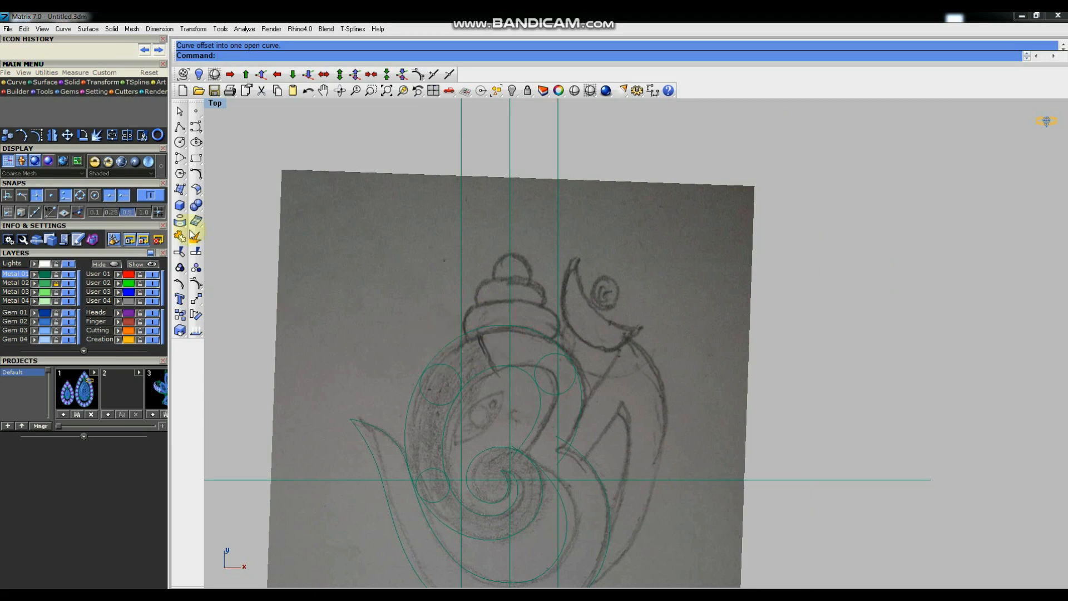
{"action": "left_click", "coordinate": [197, 127]}
{"action": "left_click", "coordinate": [236, 146]}
{"action": "scroll", "coordinate": [445, 345], "scroll_direction": "up", "scroll_amount": 2}
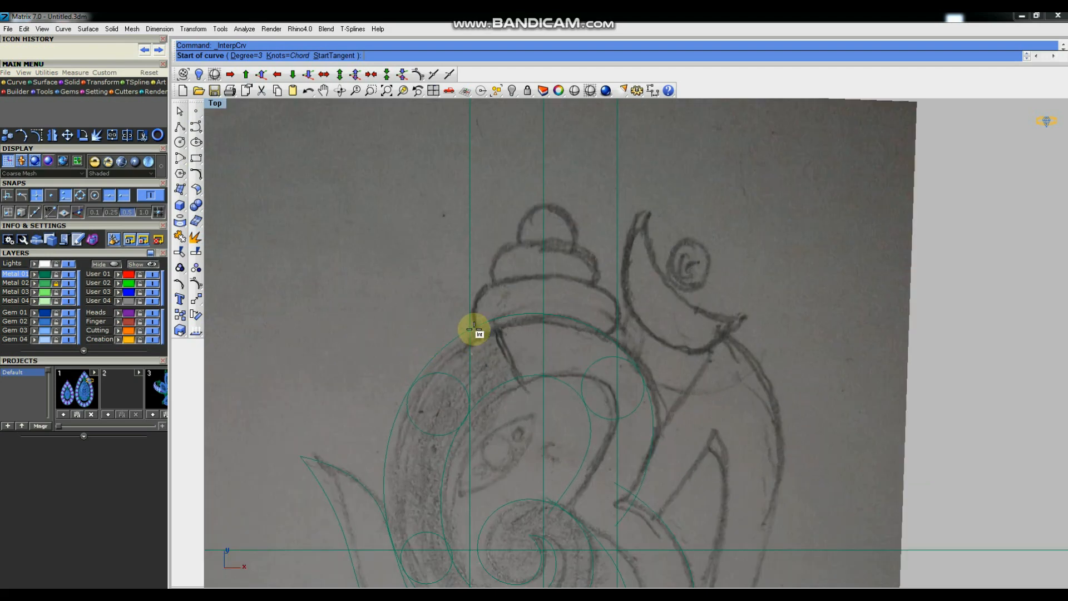
{"action": "left_click", "coordinate": [472, 328]}
{"action": "left_click", "coordinate": [502, 318]}
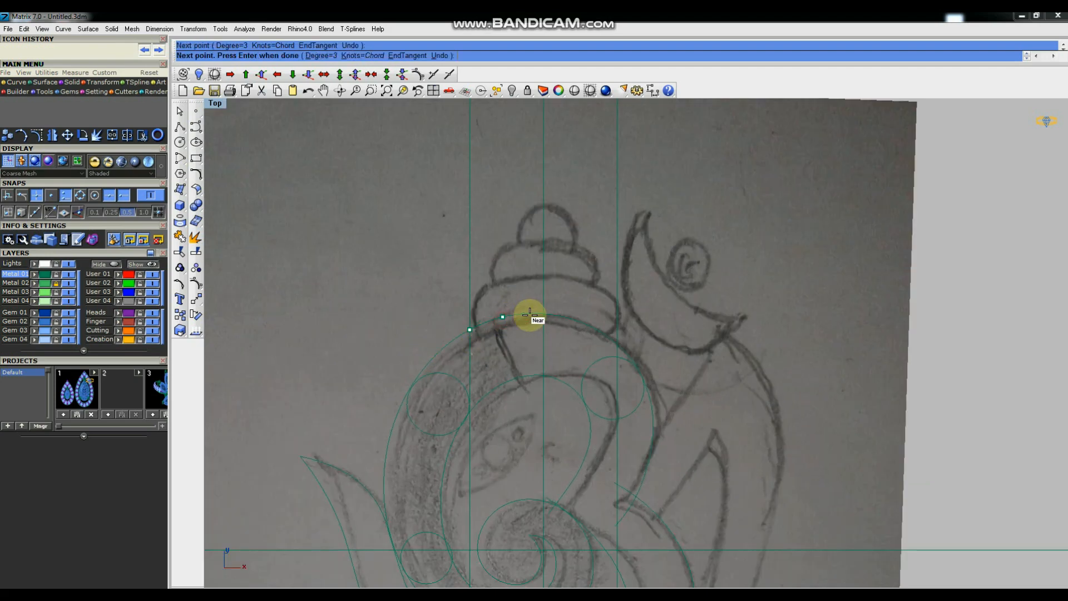
{"action": "left_click", "coordinate": [529, 313]}
{"action": "left_click", "coordinate": [563, 317]}
{"action": "scroll", "coordinate": [595, 334], "scroll_direction": "up", "scroll_amount": 2}
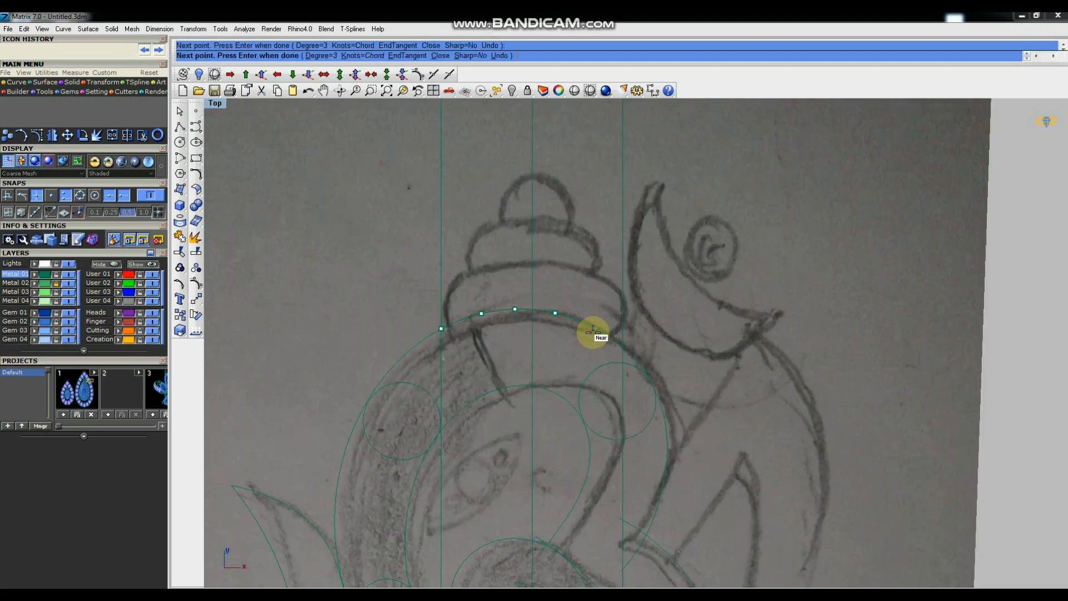
{"action": "left_click", "coordinate": [630, 335]}
{"action": "key", "text": "Return"}
Offset the new crown base curve upward by 1 to mark the top of the lowest band.
{"action": "left_click", "coordinate": [609, 334]}
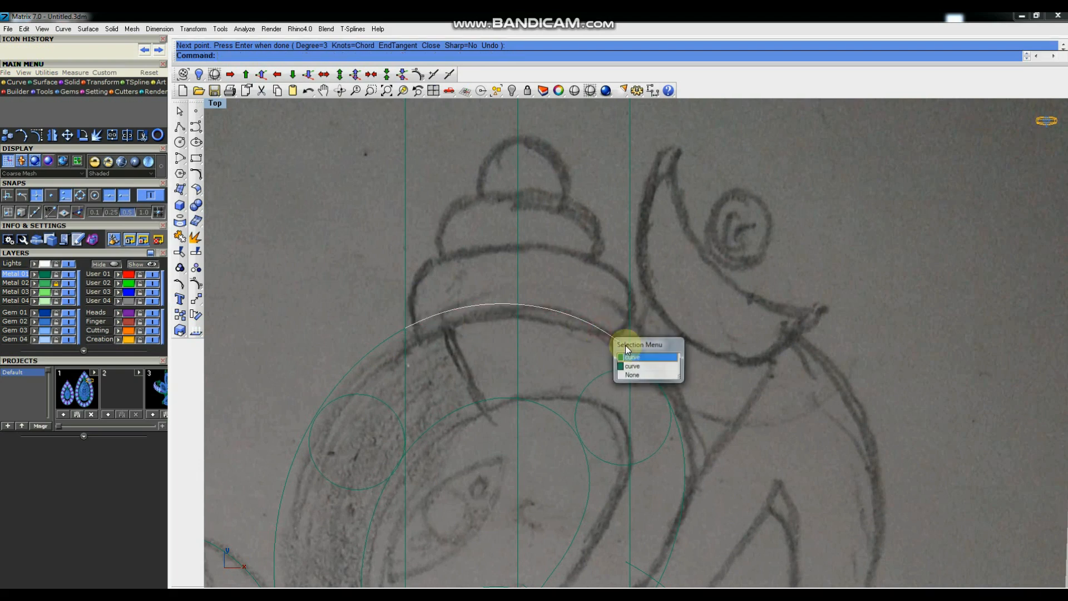
{"action": "left_click", "coordinate": [639, 358]}
{"action": "key", "text": "Delete"}
{"action": "type", "text": "Offset"}
{"action": "key", "text": "Return"}
{"action": "type", "text": "1 BothSides )"}
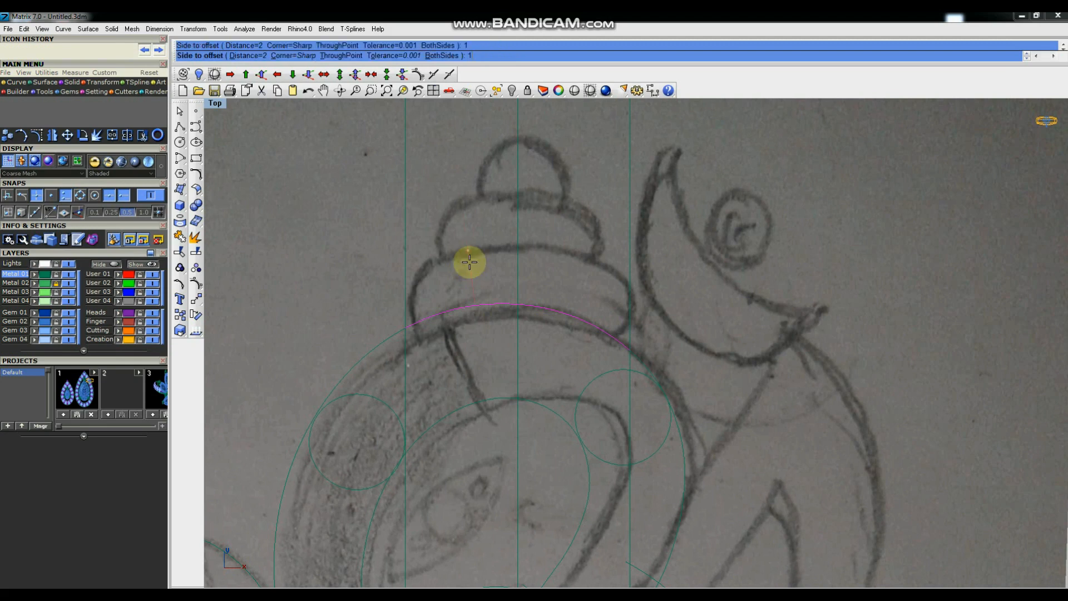
{"action": "left_click", "coordinate": [469, 263]}
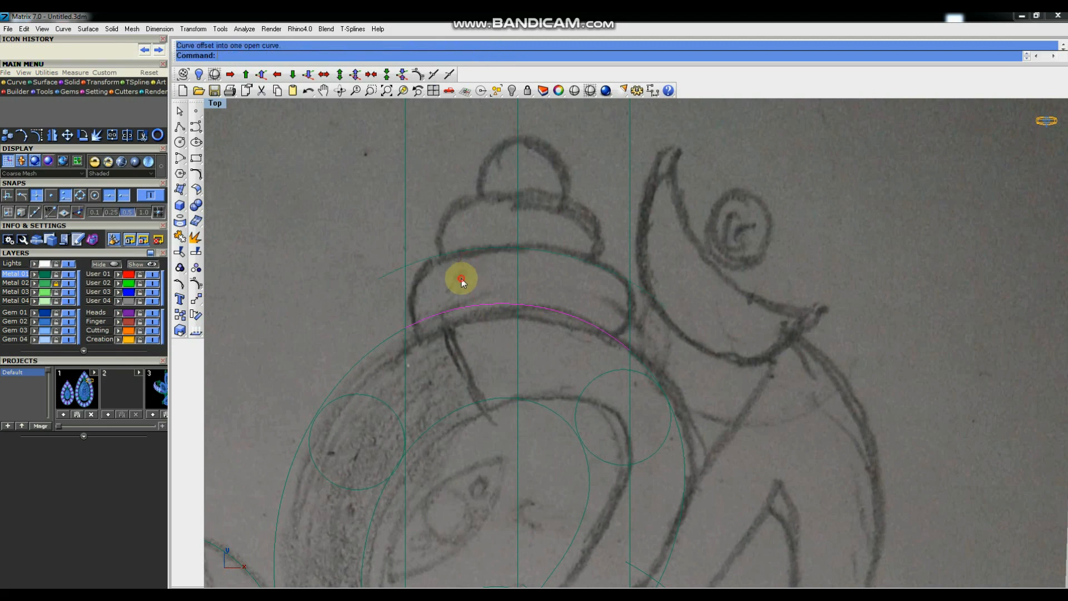
Offset the lowest band's top curve upward by 1 again to mark the top of the middle band.
{"action": "left_click_drag", "start_coordinate": [468, 262], "coordinate": [455, 219]}
{"action": "right_click", "coordinate": [454, 220]}
{"action": "left_click", "coordinate": [455, 218]}
{"action": "scroll", "coordinate": [453, 242], "scroll_direction": "down", "scroll_amount": 4}
{"action": "right_click_drag", "start_coordinate": [514, 228], "coordinate": [497, 293]}
{"action": "left_click", "coordinate": [697, 265]}
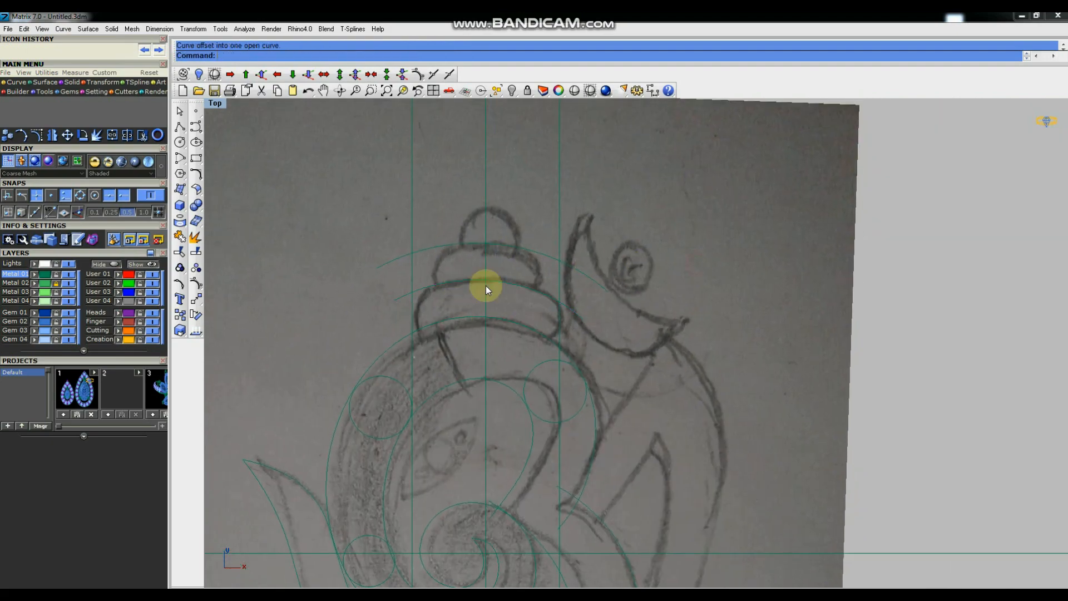
Draw an outward-bulging arc closing the lowest crown band's left end, from its base curve to its top curve at the outer guide.
{"action": "scroll", "coordinate": [422, 340], "scroll_direction": "up", "scroll_amount": 3}
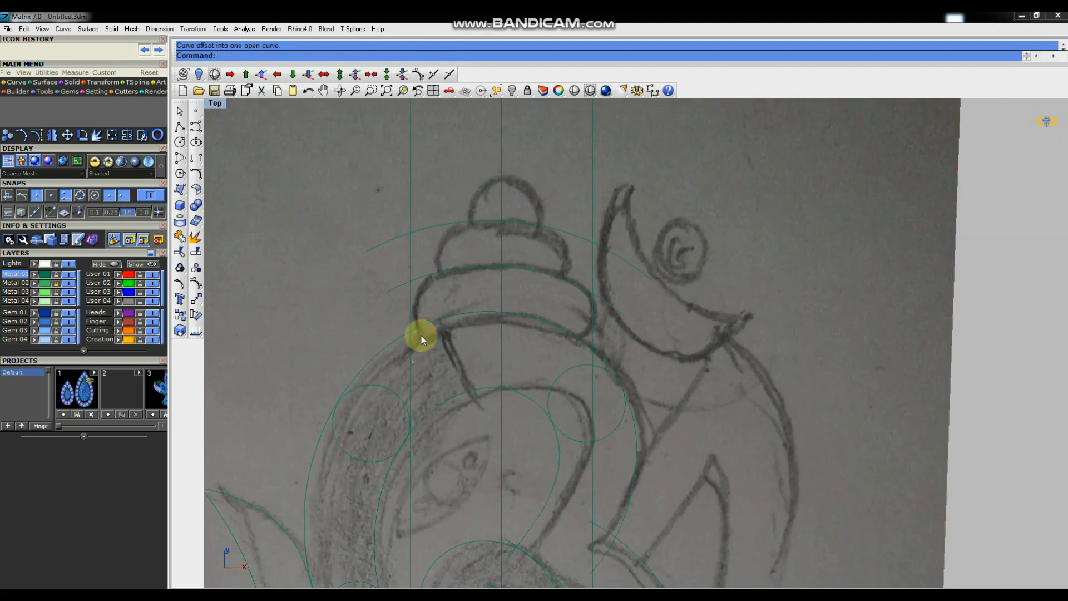
{"action": "left_click", "coordinate": [180, 158]}
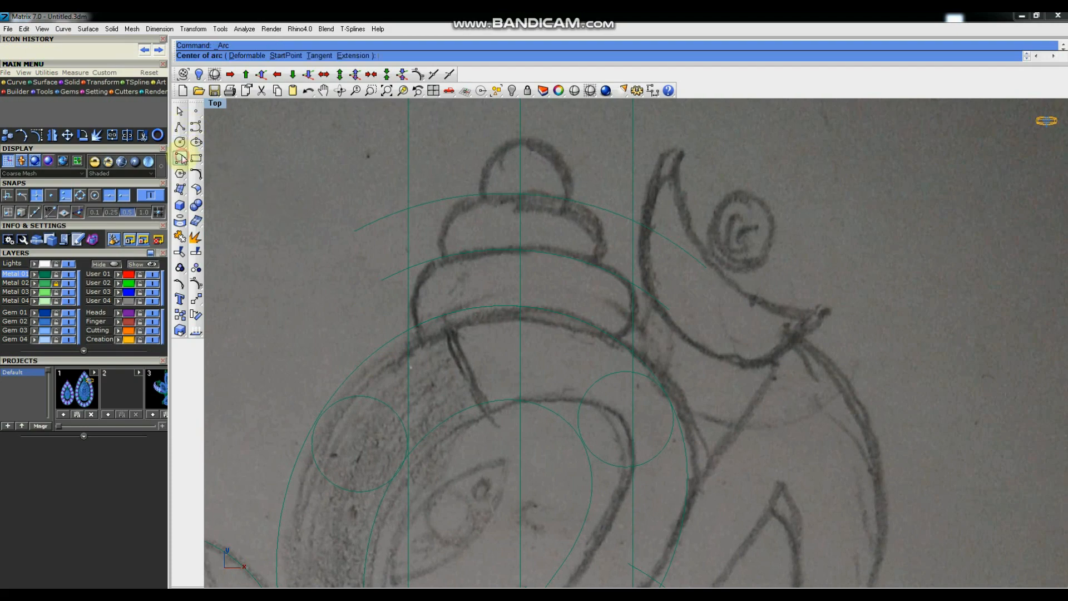
{"action": "left_click", "coordinate": [283, 55]}
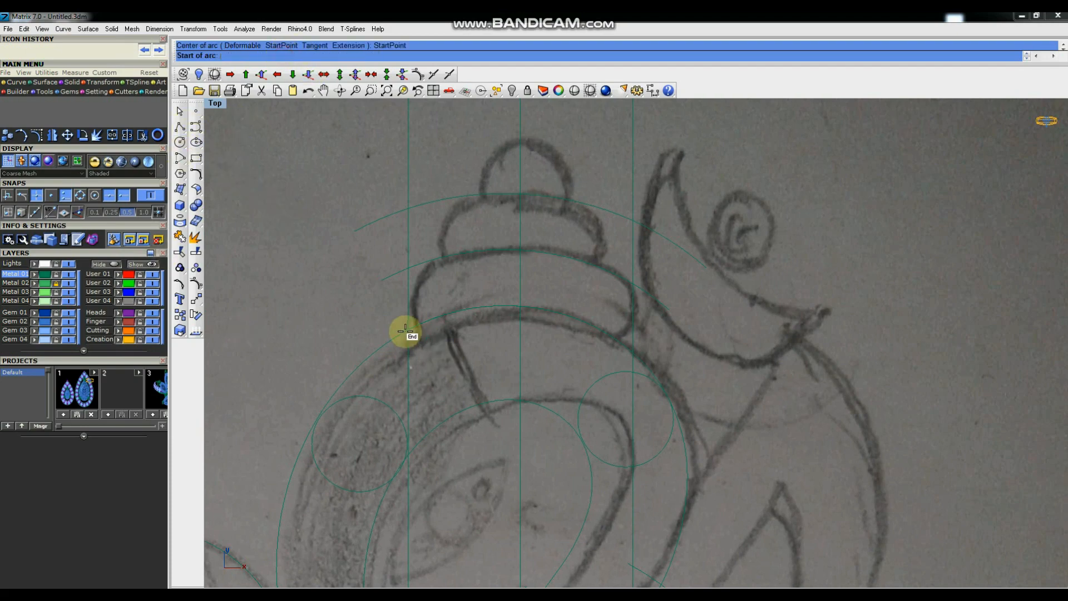
{"action": "scroll", "coordinate": [411, 331], "scroll_direction": "up", "scroll_amount": 2}
{"action": "left_click", "coordinate": [411, 331]}
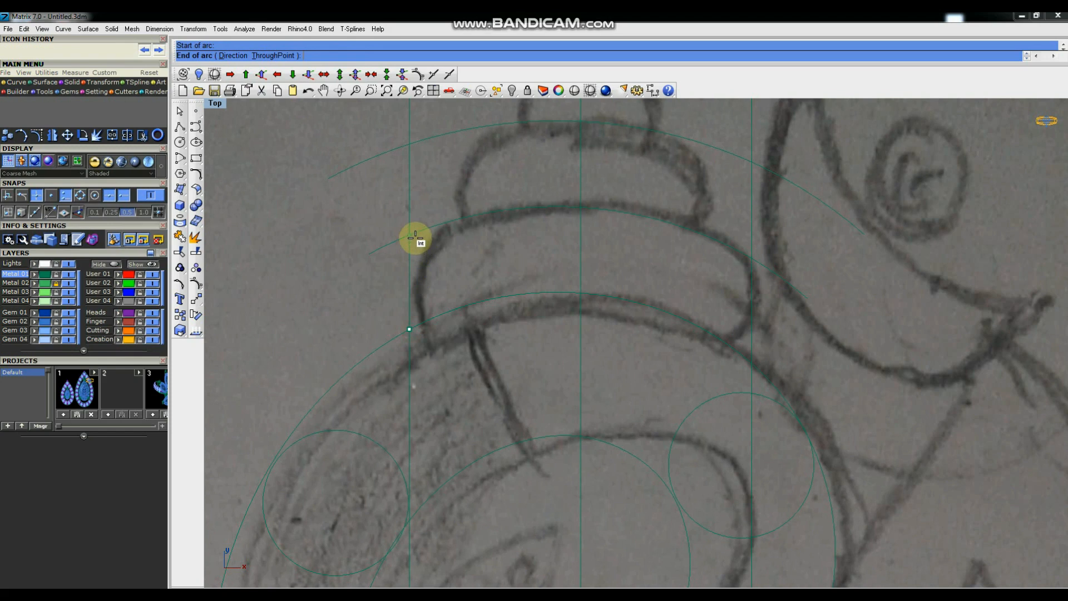
{"action": "left_click", "coordinate": [415, 238]}
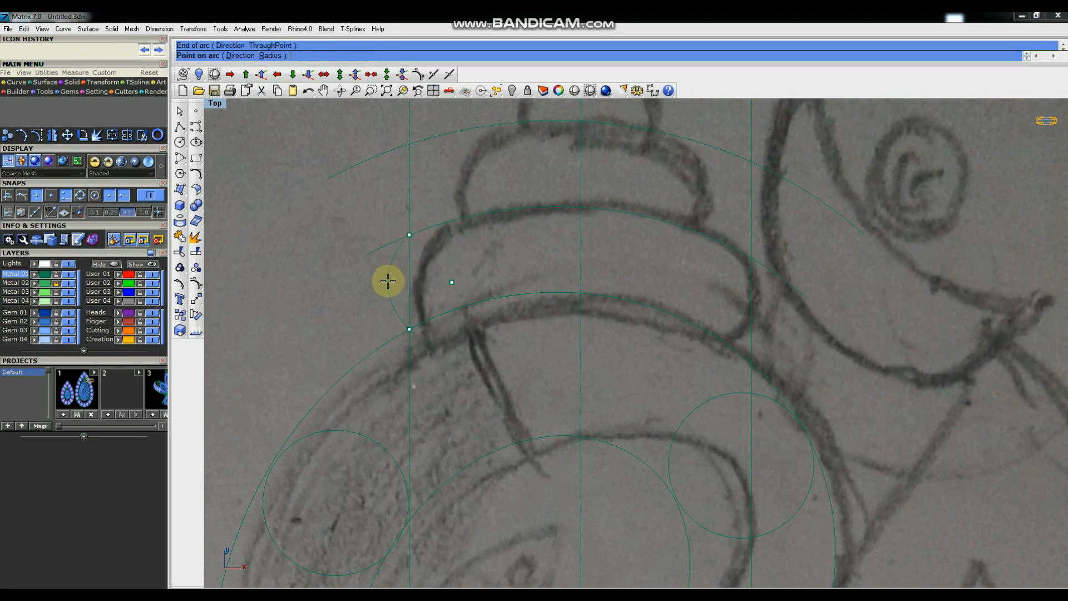
{"action": "left_click", "coordinate": [386, 282]}
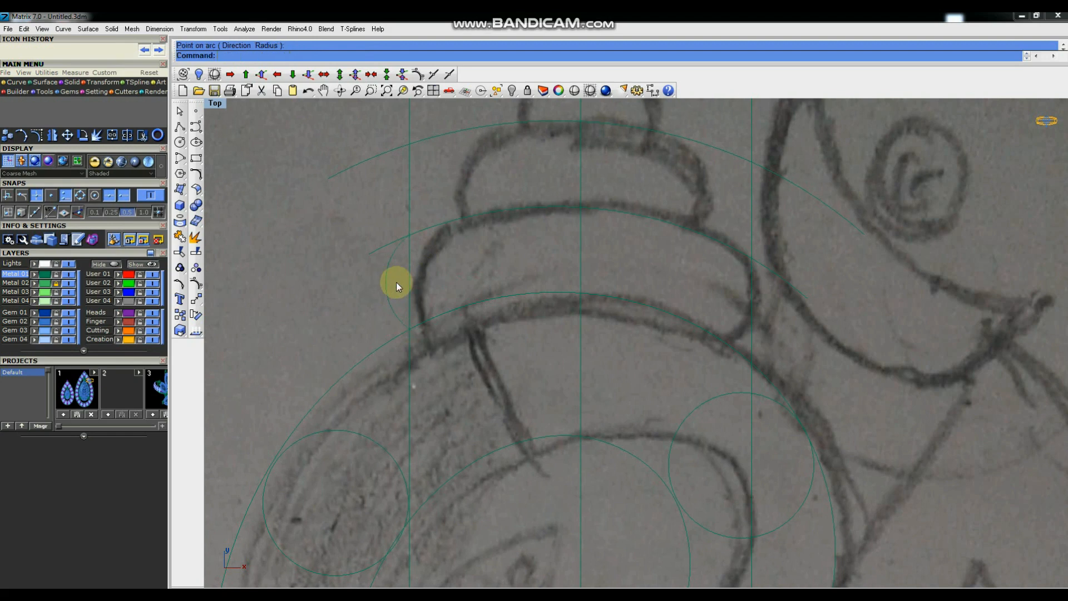
{"action": "left_click", "coordinate": [387, 279]}
Draw a matching outward-bulging arc at the lowest band's right end, between the base and top curves on the outer guide.
{"action": "right_click", "coordinate": [322, 165]}
{"action": "left_click", "coordinate": [286, 58]}
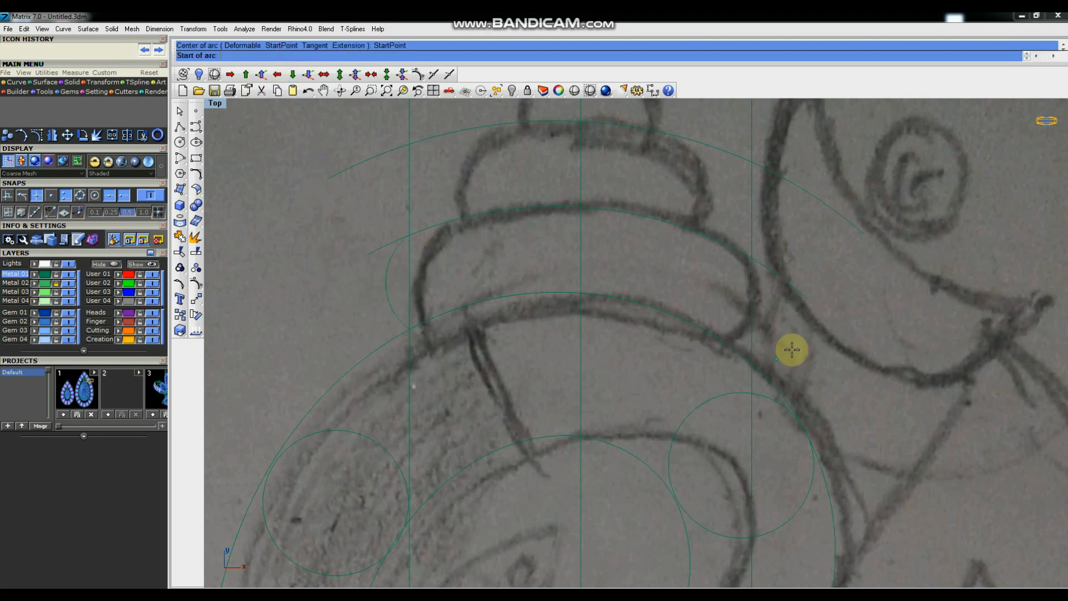
{"action": "left_click", "coordinate": [752, 364]}
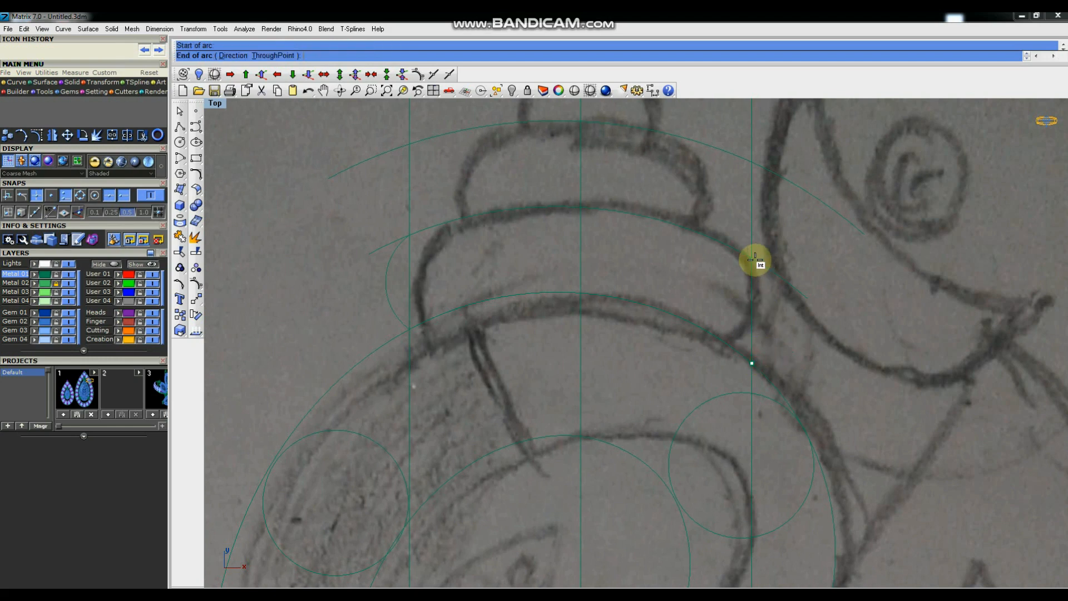
{"action": "left_click", "coordinate": [754, 260]}
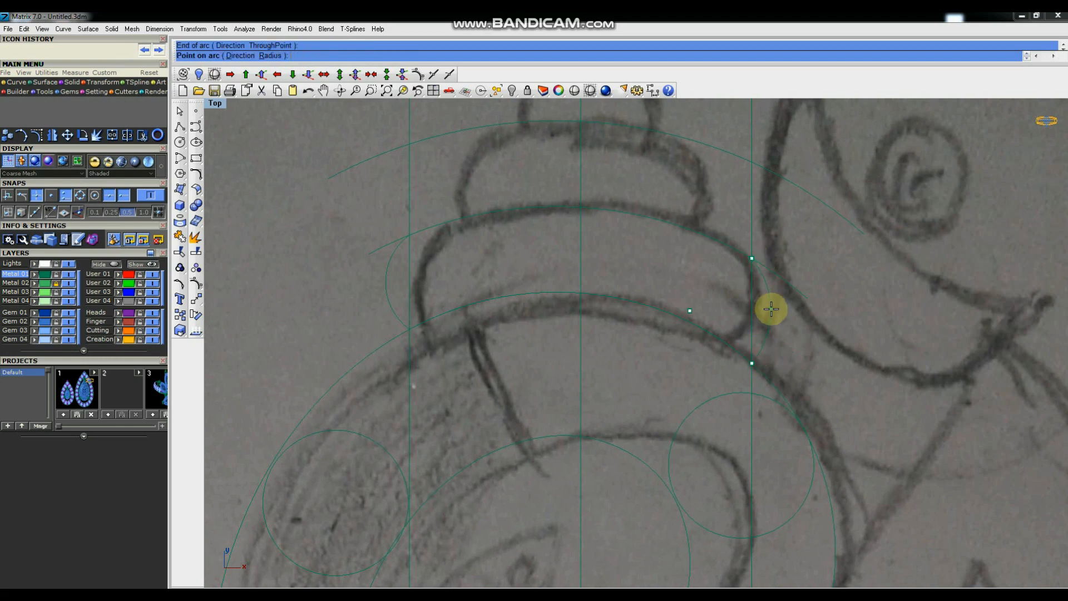
{"action": "left_click", "coordinate": [775, 313]}
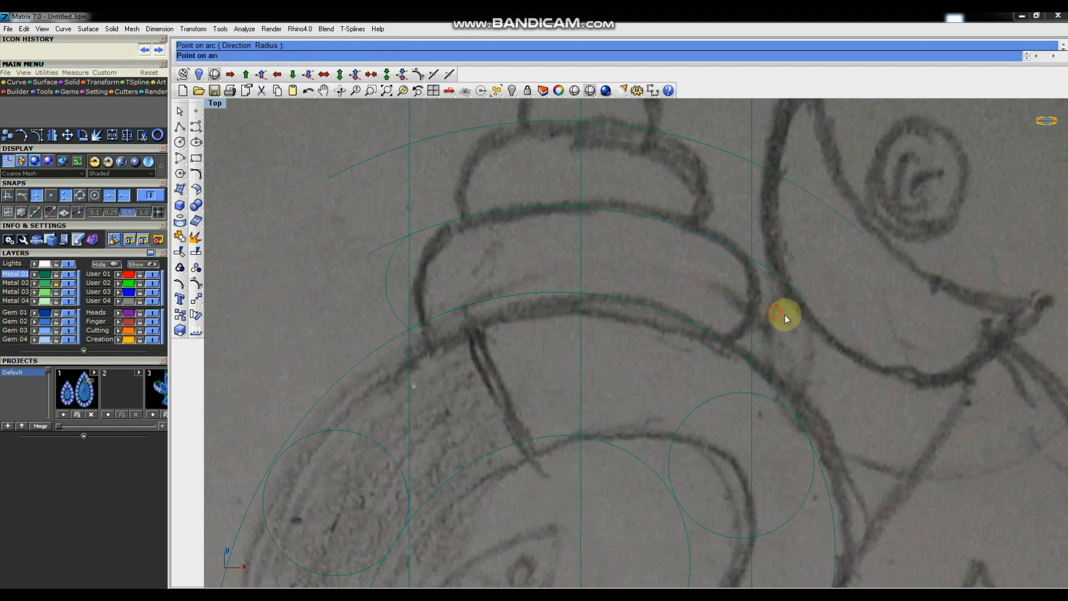
Trim the lowest band's top curve where it overhangs the two side arcs.
{"action": "left_click", "coordinate": [771, 332]}
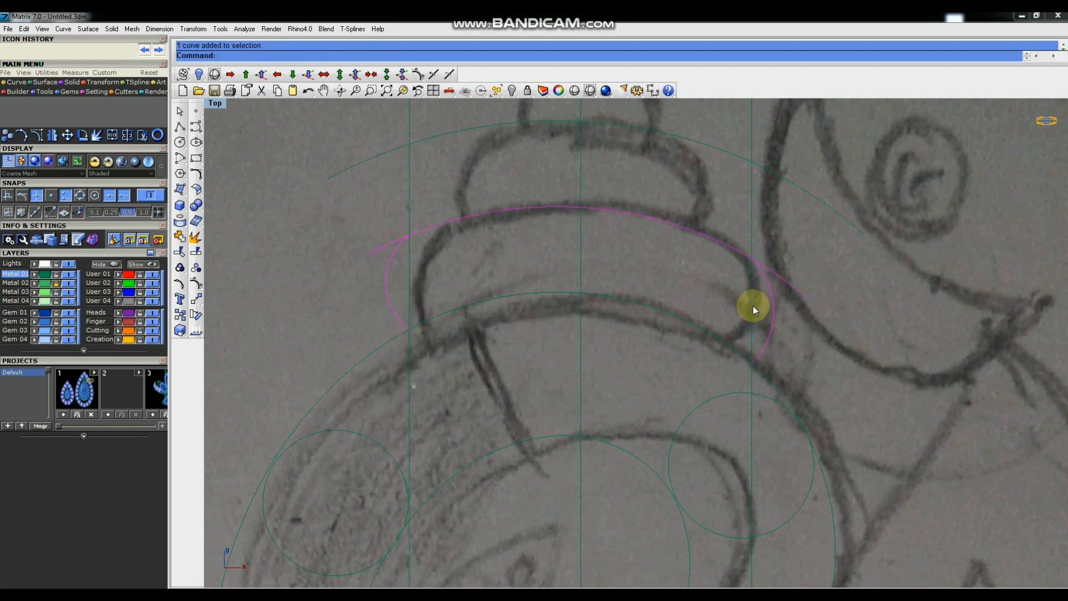
{"action": "scroll", "coordinate": [753, 306], "scroll_direction": "down", "scroll_amount": 2}
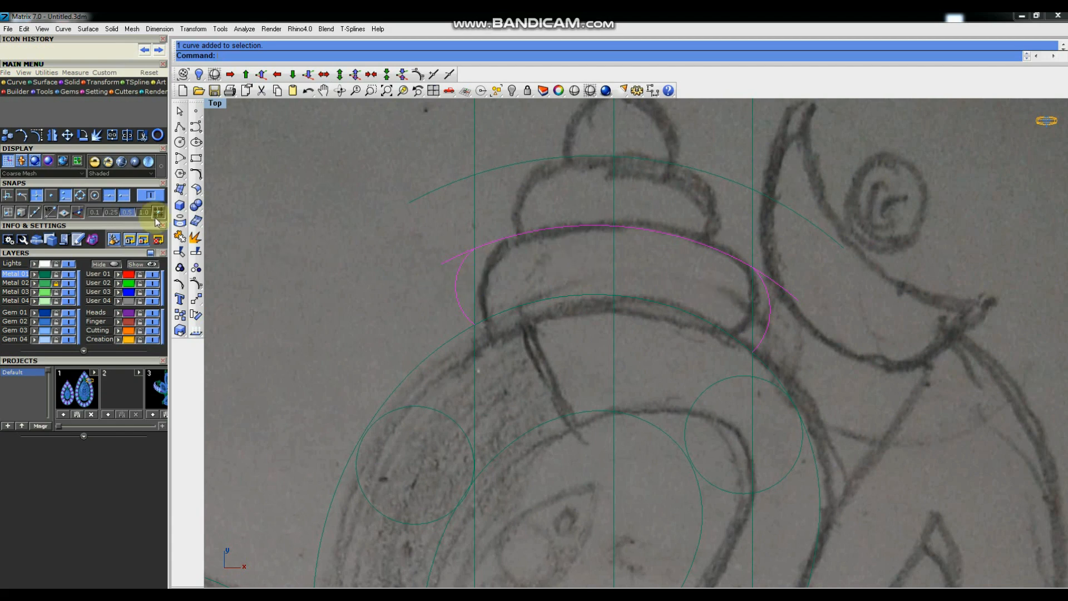
{"action": "left_click", "coordinate": [180, 251]}
{"action": "left_click", "coordinate": [447, 259]}
{"action": "left_click", "coordinate": [792, 304]}
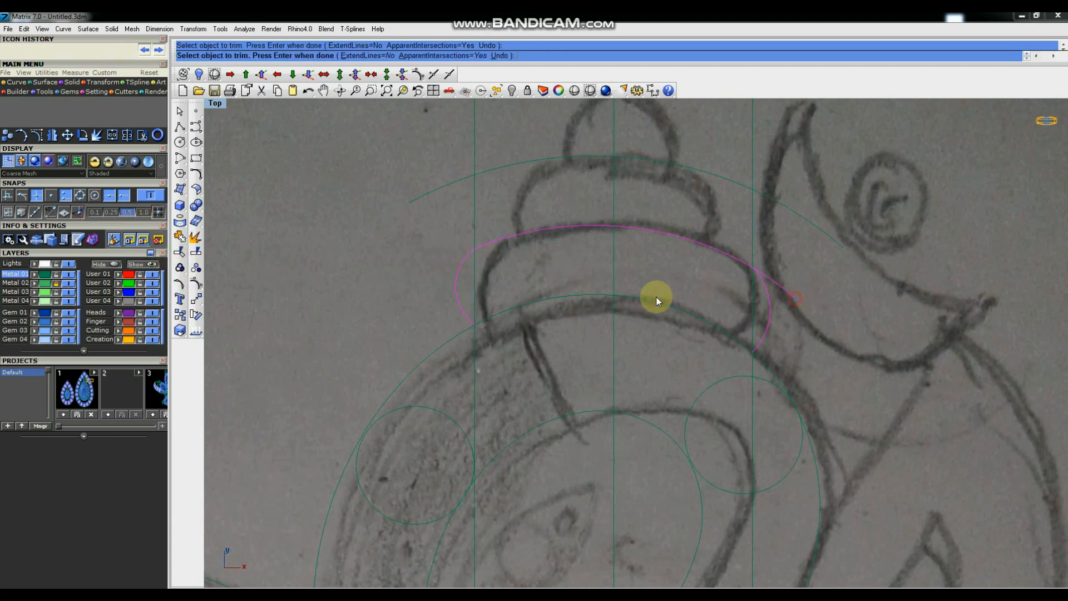
Join the crown base curve, the two side arcs and the trimmed top curve into the lowest band's closed outline.
{"action": "left_click", "coordinate": [684, 321]}
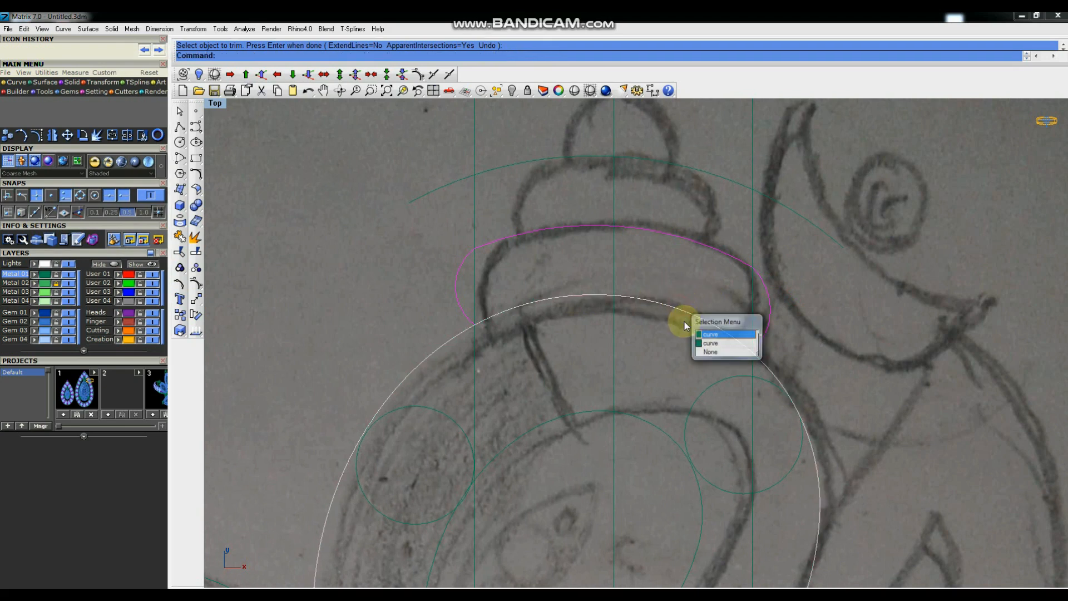
{"action": "left_click", "coordinate": [711, 339]}
{"action": "left_click", "coordinate": [703, 324]}
{"action": "left_click", "coordinate": [729, 348]}
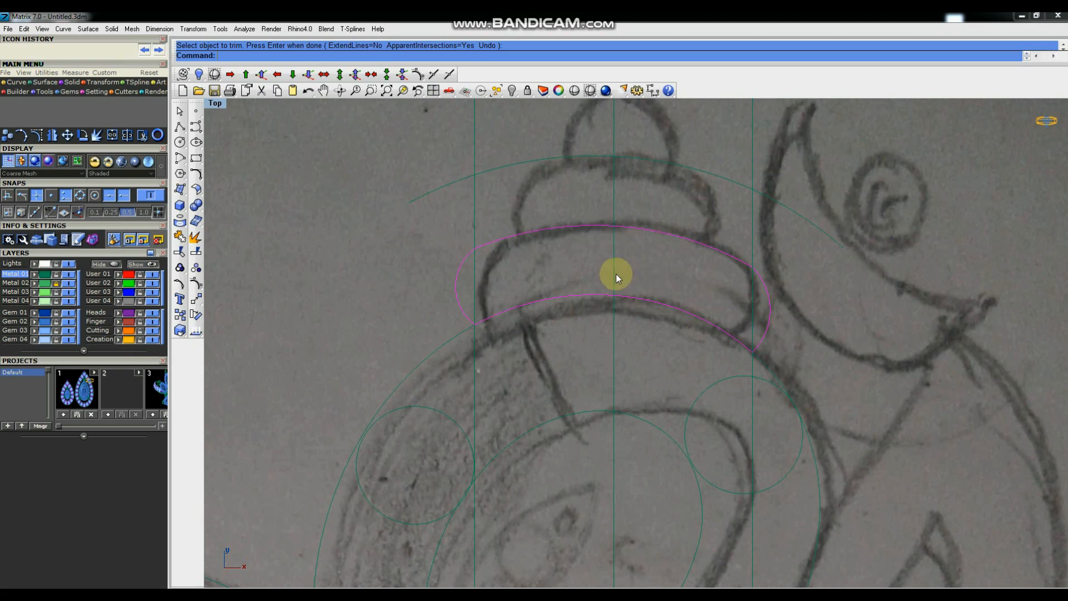
{"action": "key", "text": "Return"}
{"action": "type", "text": "join"}
{"action": "key", "text": "Return"}
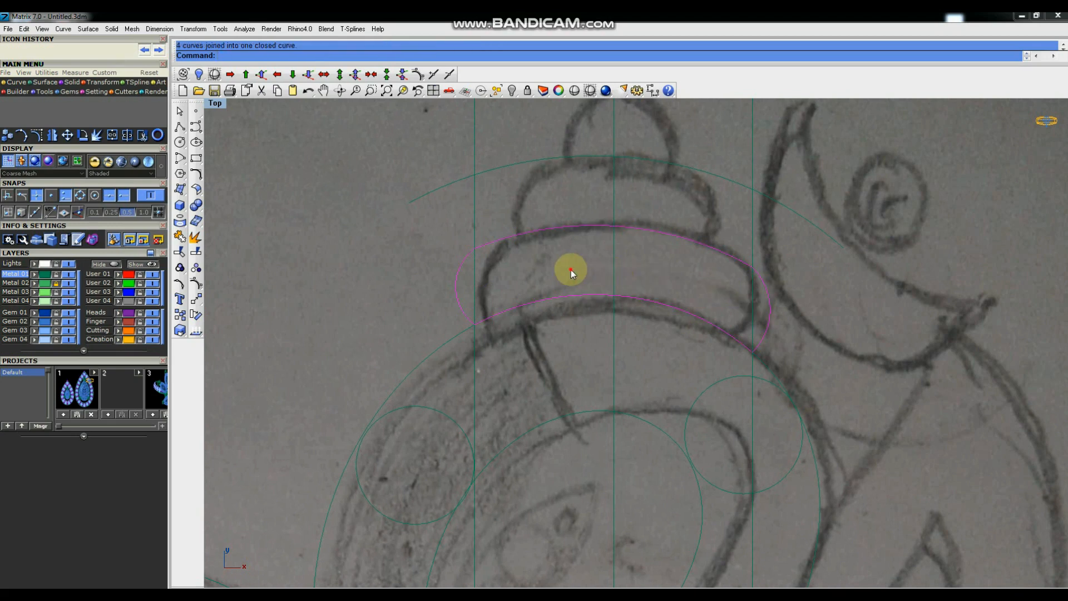
Offset both outer vertical crown guides inward by 0.5 to mark the middle band's width.
{"action": "scroll", "coordinate": [548, 262], "scroll_direction": "down", "scroll_amount": 4}
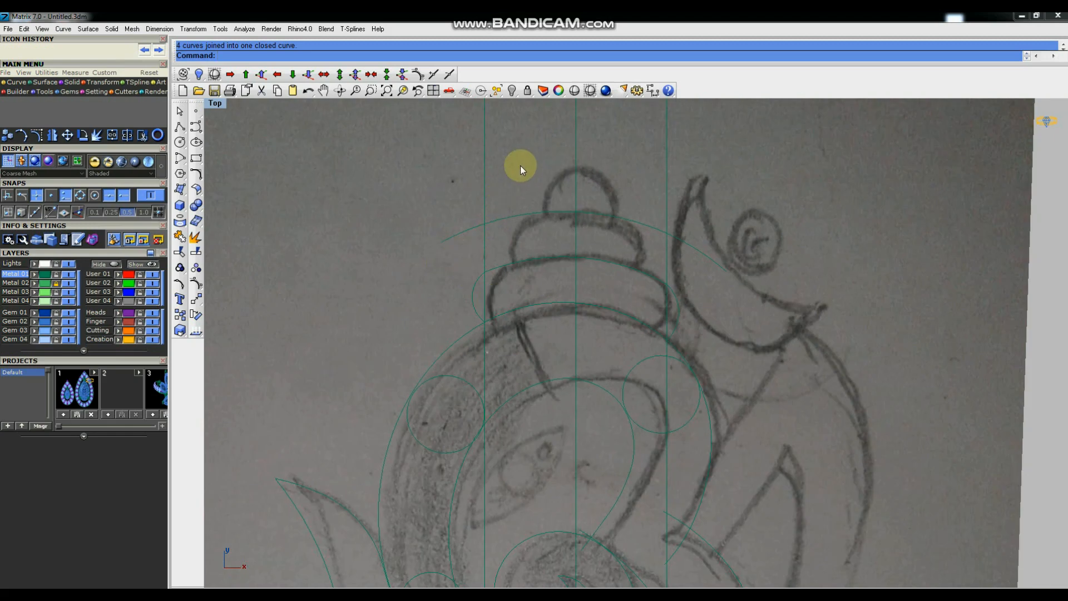
{"action": "left_click_drag", "start_coordinate": [459, 188], "coordinate": [460, 188]}
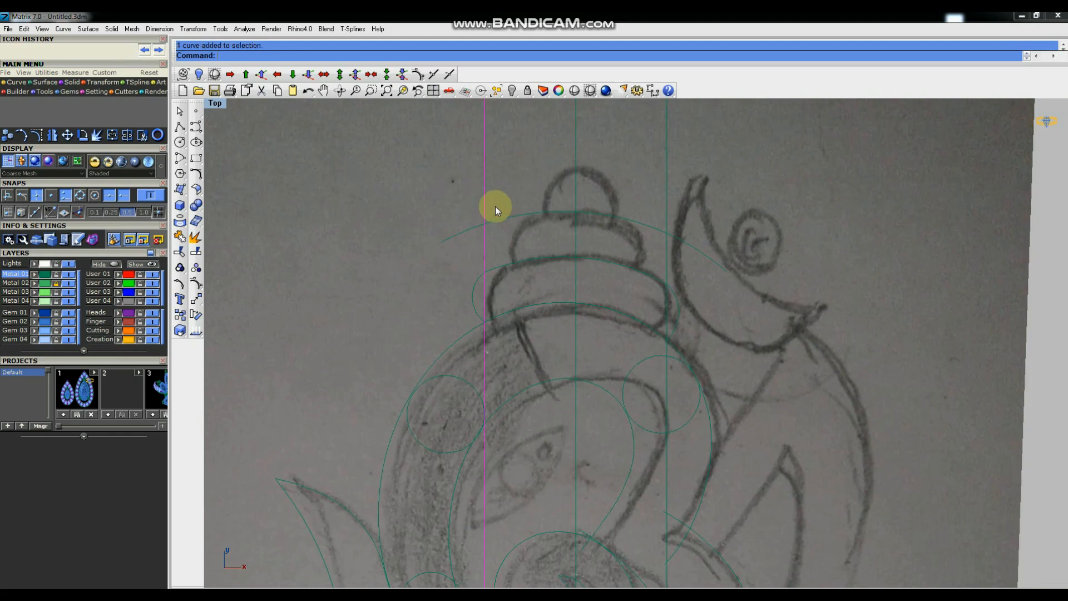
{"action": "type", "text": "offset"}
{"action": "key", "text": "Return"}
{"action": "type", "text": ".5"}
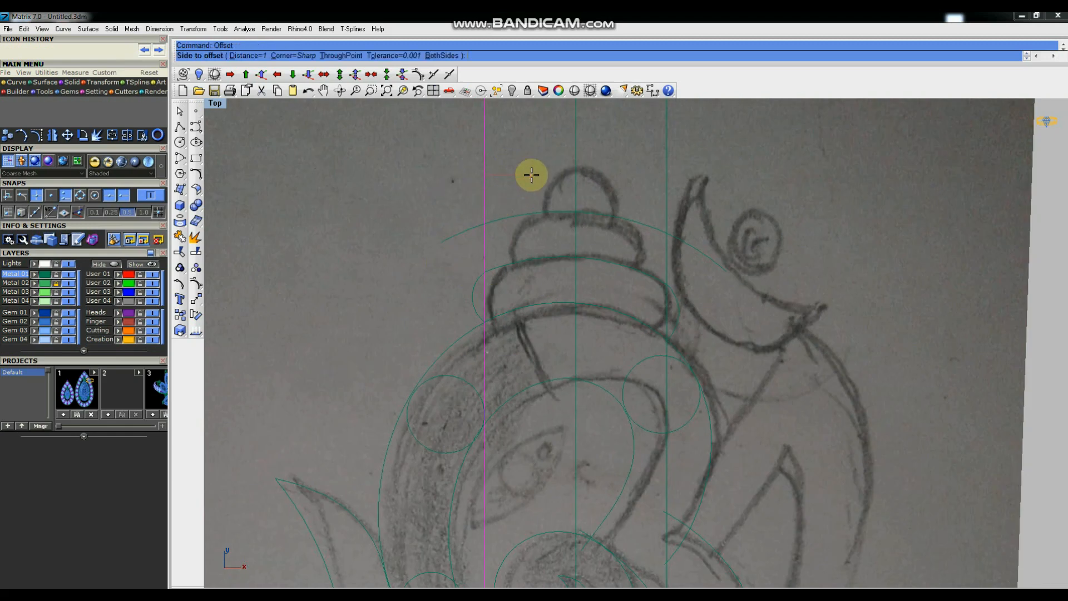
{"action": "key", "text": "Return"}
{"action": "left_click", "coordinate": [526, 179]}
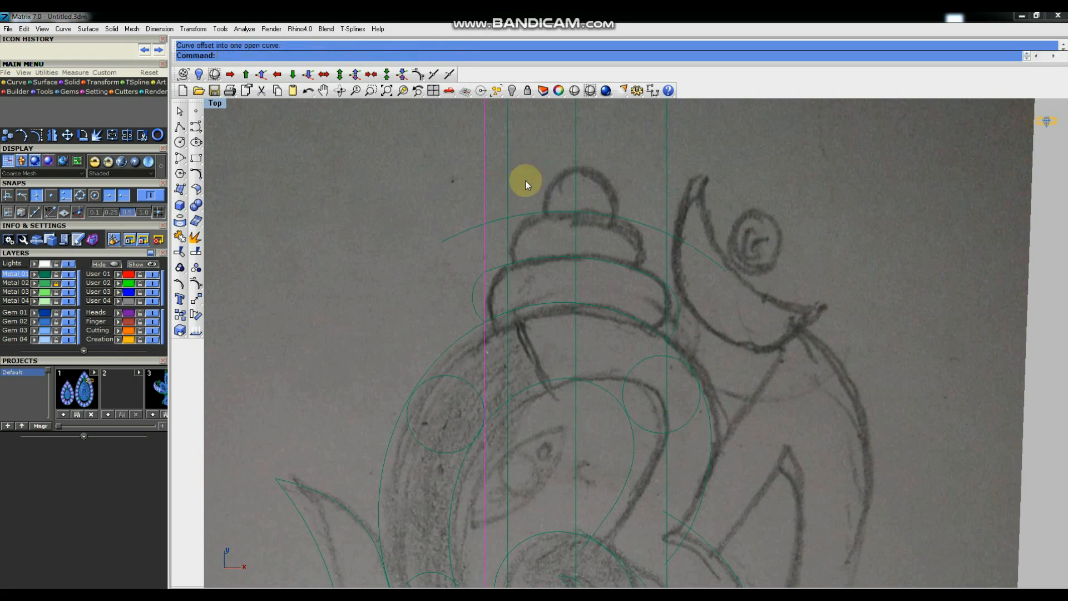
{"action": "left_click_drag", "start_coordinate": [636, 170], "coordinate": [636, 170]}
{"action": "right_click", "coordinate": [636, 171]}
{"action": "left_click", "coordinate": [635, 171]}
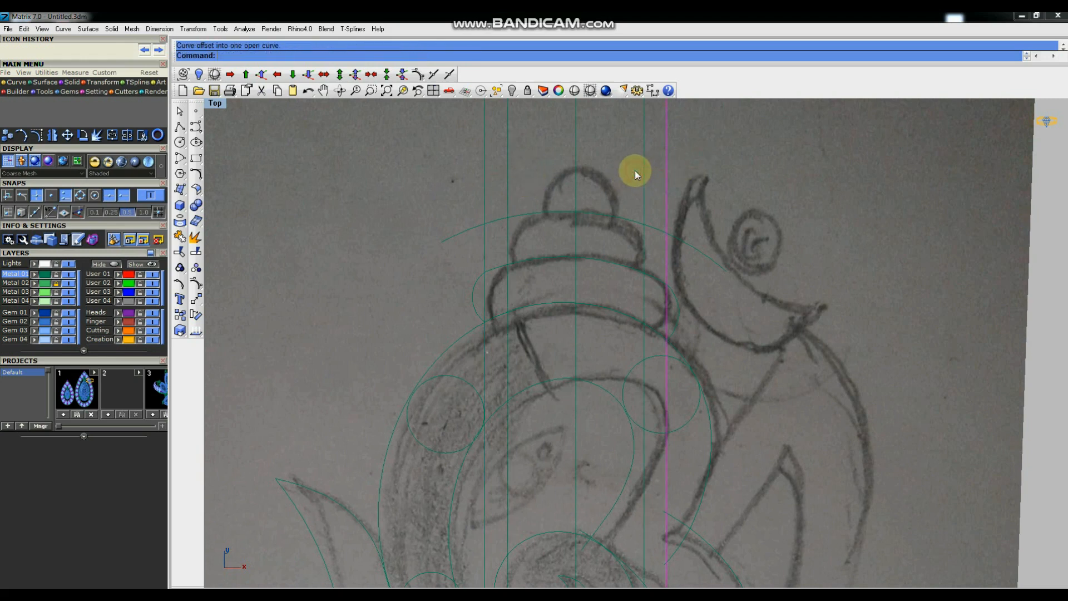
{"action": "left_click", "coordinate": [360, 208]}
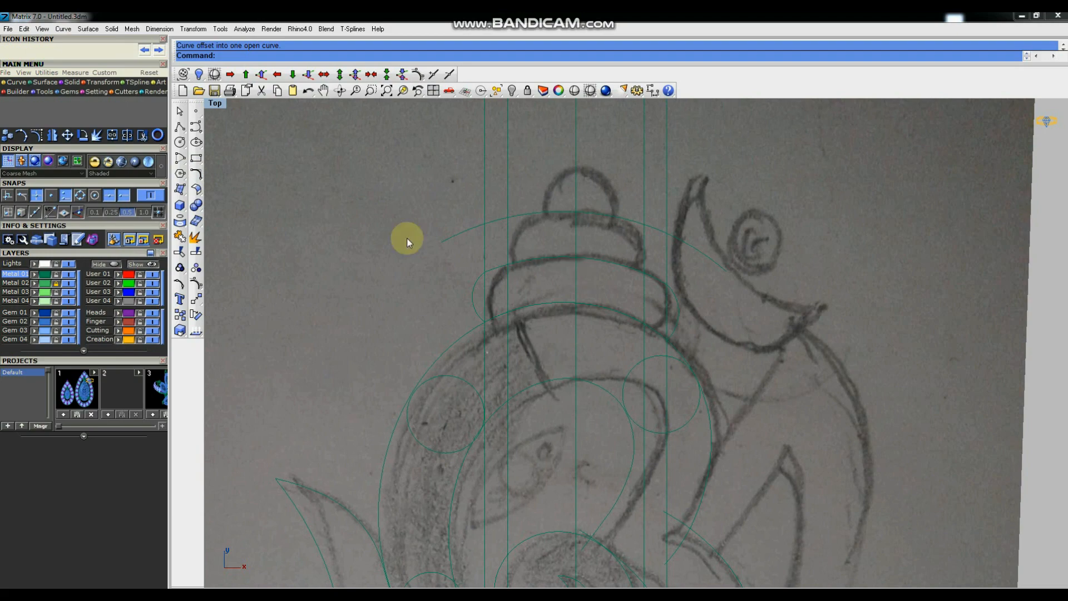
Draw an outward-bulging arc closing the middle band's left end, between its lower and upper curves at the inner guide.
{"action": "left_click", "coordinate": [181, 160]}
{"action": "left_click", "coordinate": [289, 56]}
{"action": "scroll", "coordinate": [523, 277], "scroll_direction": "up", "scroll_amount": 4}
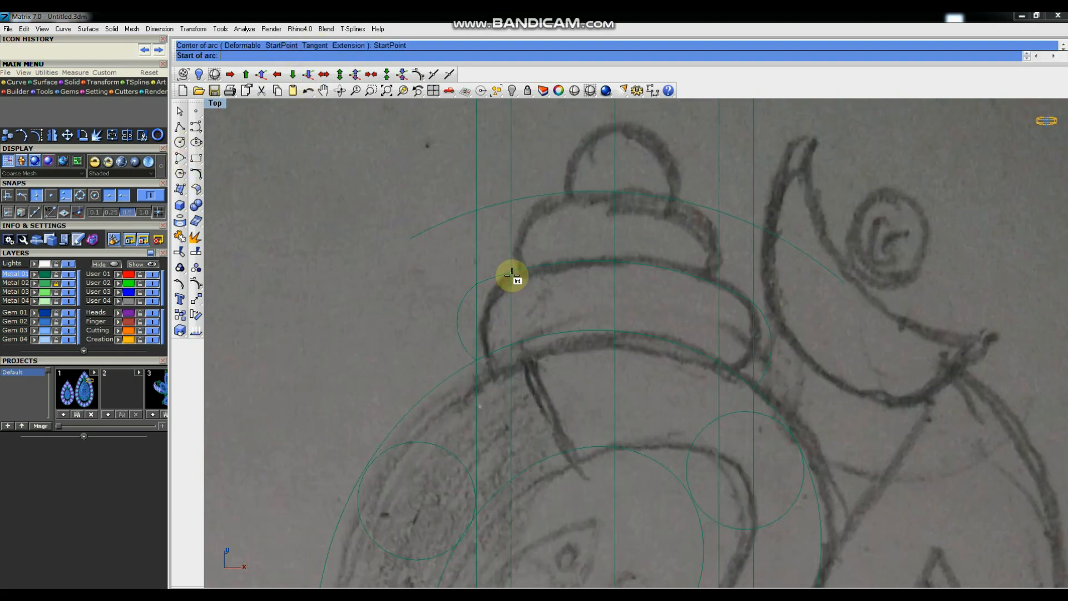
{"action": "left_click", "coordinate": [511, 272]}
{"action": "left_click", "coordinate": [512, 200]}
{"action": "scroll", "coordinate": [488, 236], "scroll_direction": "up", "scroll_amount": 2}
{"action": "left_click", "coordinate": [496, 237]}
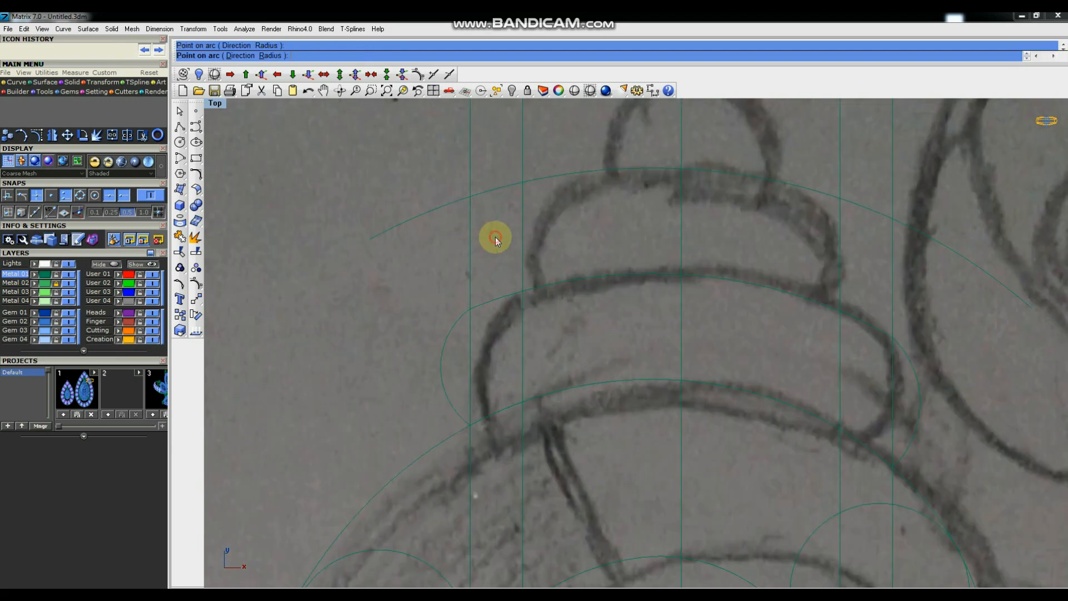
{"action": "key", "text": "Return"}
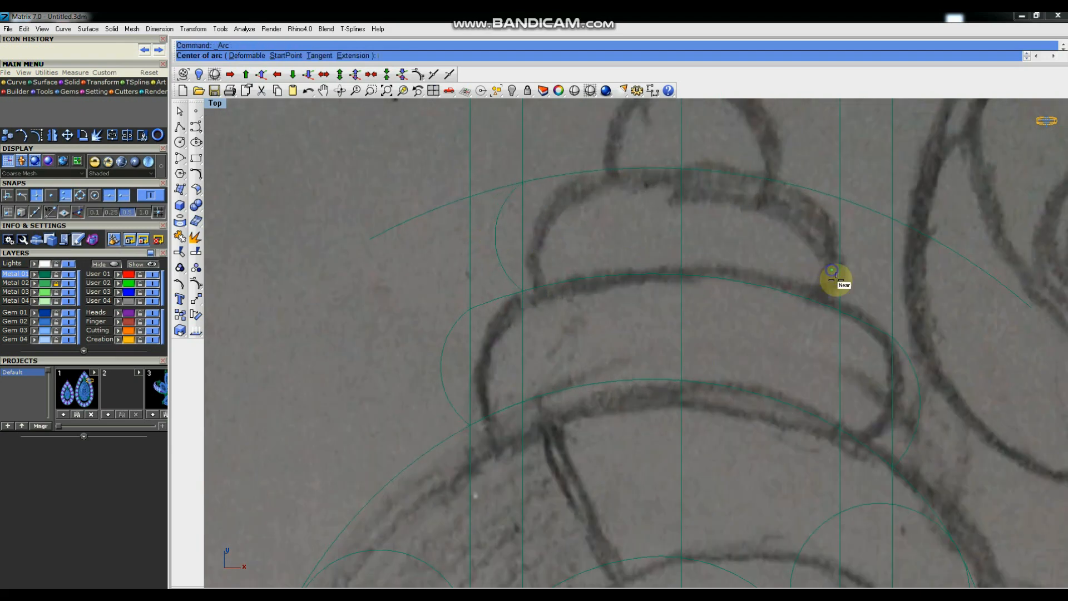
{"action": "left_click", "coordinate": [840, 311]}
{"action": "left_click", "coordinate": [840, 198]}
{"action": "key", "text": "Escape"}
Draw a start-point arc bulging outward at the middle band's right end, between its lower and upper curves on the inner guide.
{"action": "key", "text": "Return"}
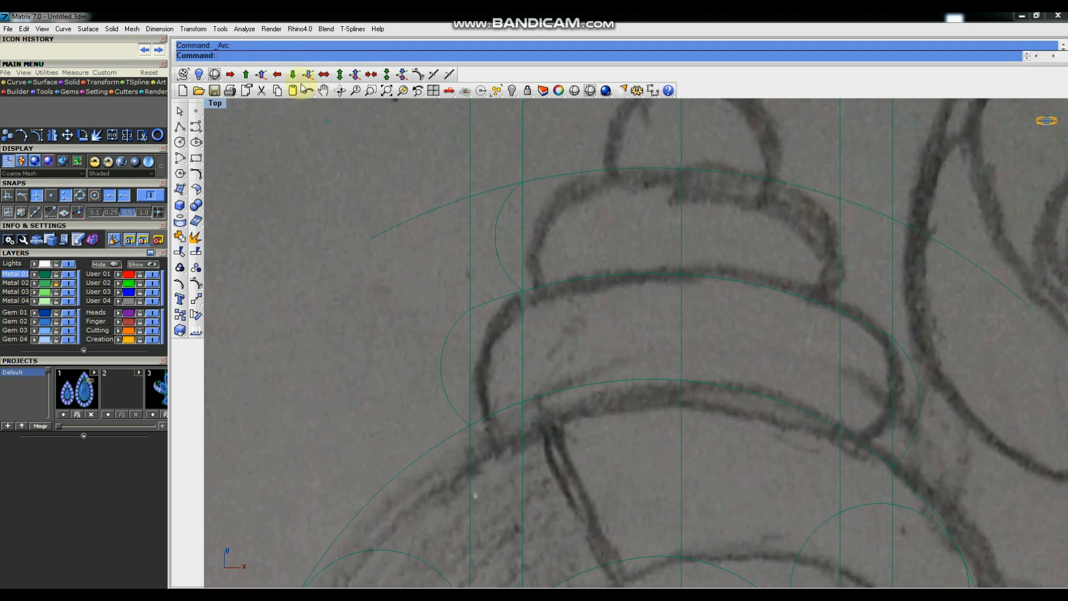
{"action": "left_click", "coordinate": [287, 57]}
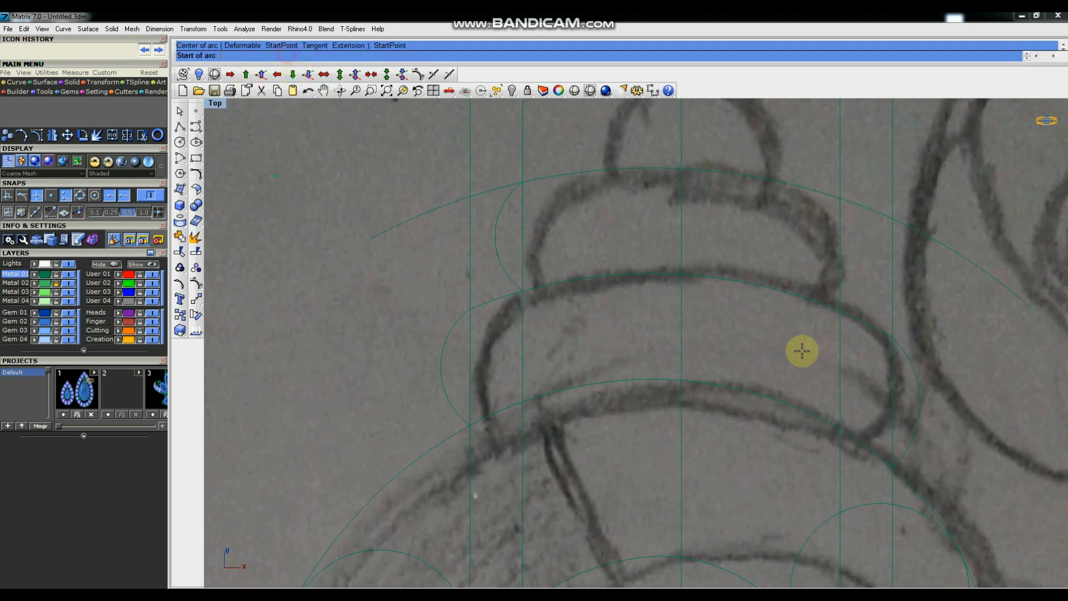
{"action": "left_click", "coordinate": [840, 311]}
{"action": "left_click", "coordinate": [837, 200]}
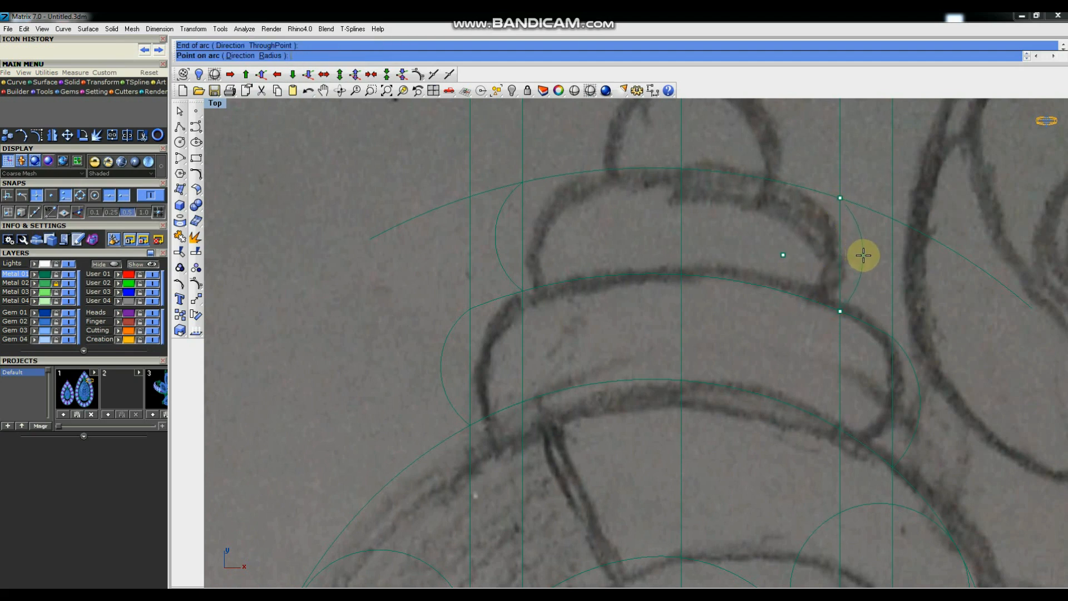
{"action": "left_click", "coordinate": [864, 256]}
Trim the middle band's top curve where it overhangs the two new side arcs.
{"action": "left_click", "coordinate": [863, 233]}
{"action": "left_click", "coordinate": [510, 224]}
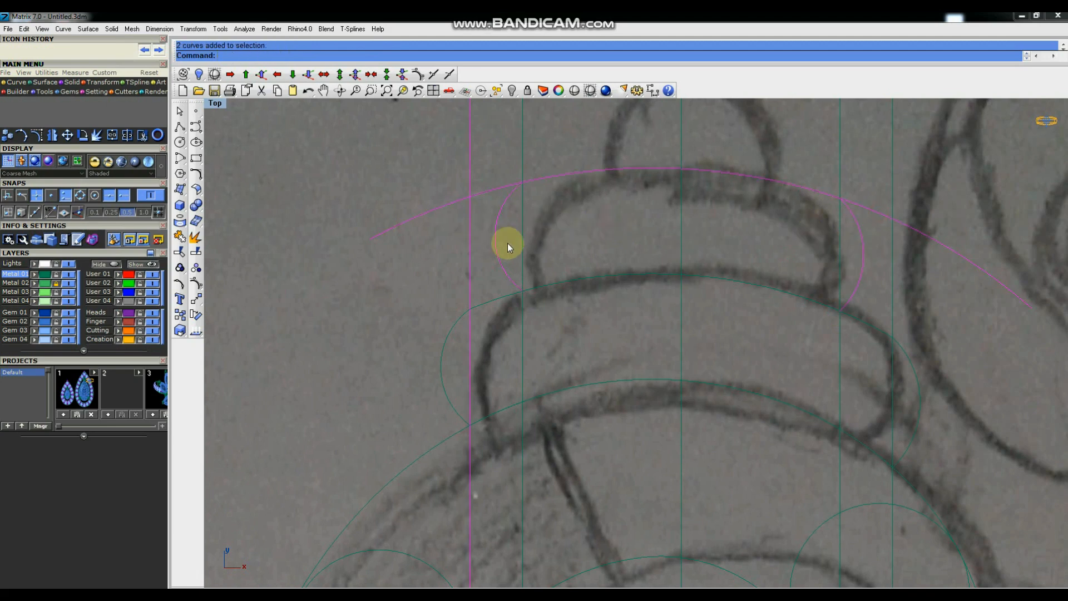
{"action": "scroll", "coordinate": [507, 243], "scroll_direction": "down", "scroll_amount": 2}
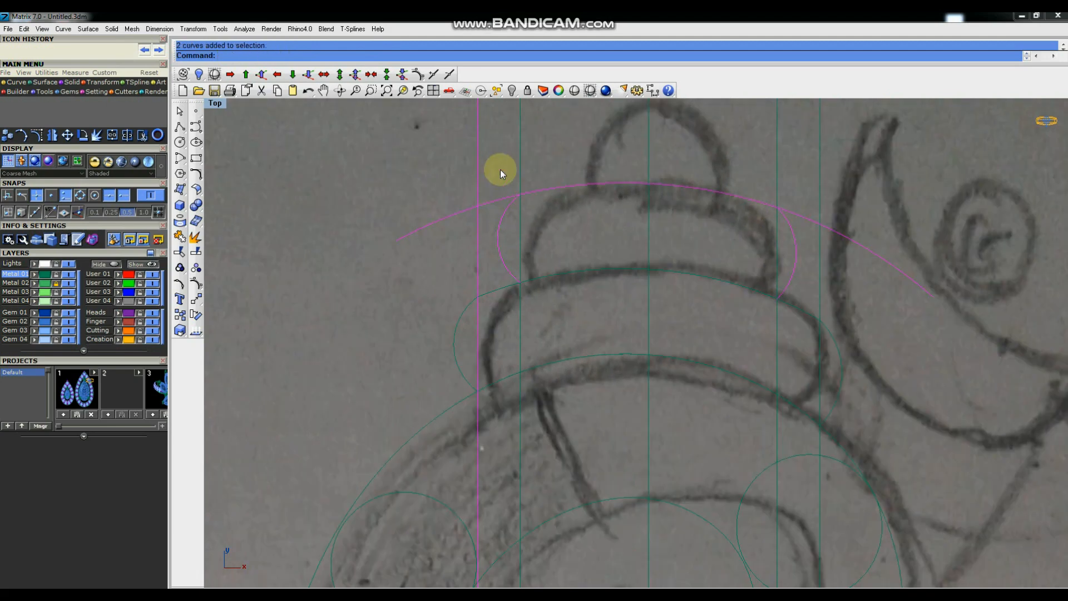
{"action": "left_click", "coordinate": [179, 237]}
{"action": "left_click", "coordinate": [496, 203]}
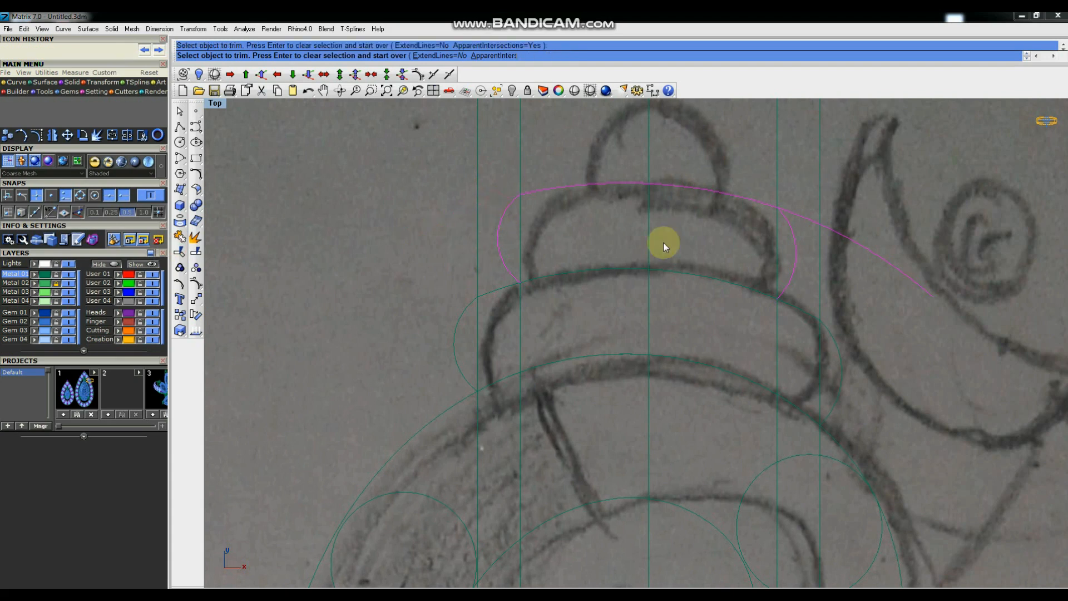
{"action": "left_click", "coordinate": [816, 222]}
{"action": "scroll", "coordinate": [692, 292], "scroll_direction": "down", "scroll_amount": 2}
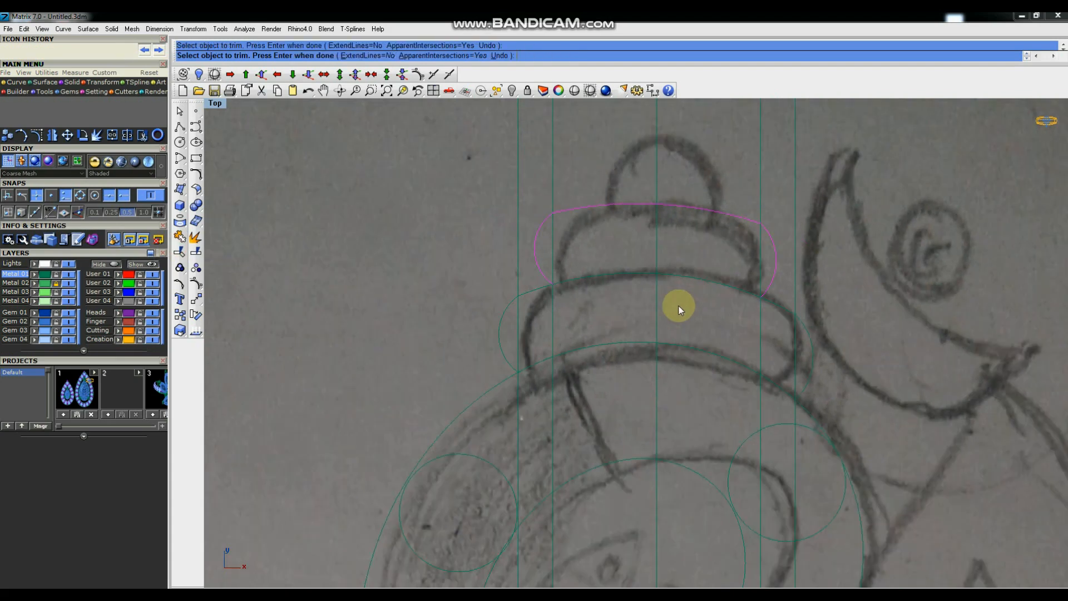
{"action": "key", "text": "Return"}
Draw a degree 3 interpolated curve along the lowest band's top edge between the inner guides as the middle band's base.
{"action": "left_click", "coordinate": [196, 127]}
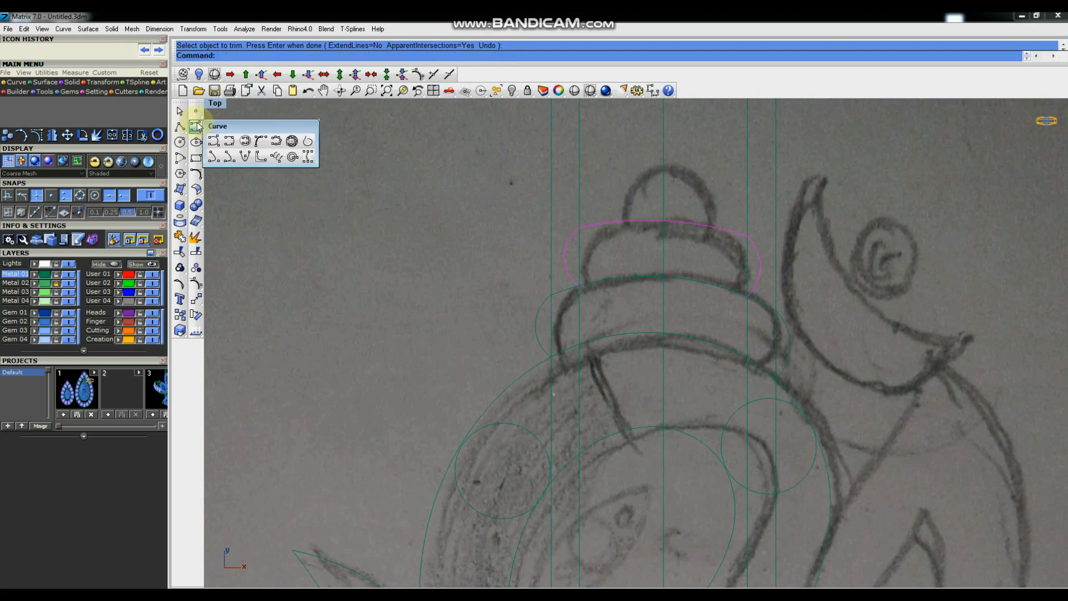
{"action": "left_click", "coordinate": [229, 141]}
{"action": "left_click", "coordinate": [579, 286]}
{"action": "left_click", "coordinate": [606, 280]}
{"action": "left_click", "coordinate": [631, 276]}
{"action": "left_click", "coordinate": [664, 277]}
{"action": "left_click", "coordinate": [706, 283]}
{"action": "right_click", "coordinate": [744, 297]}
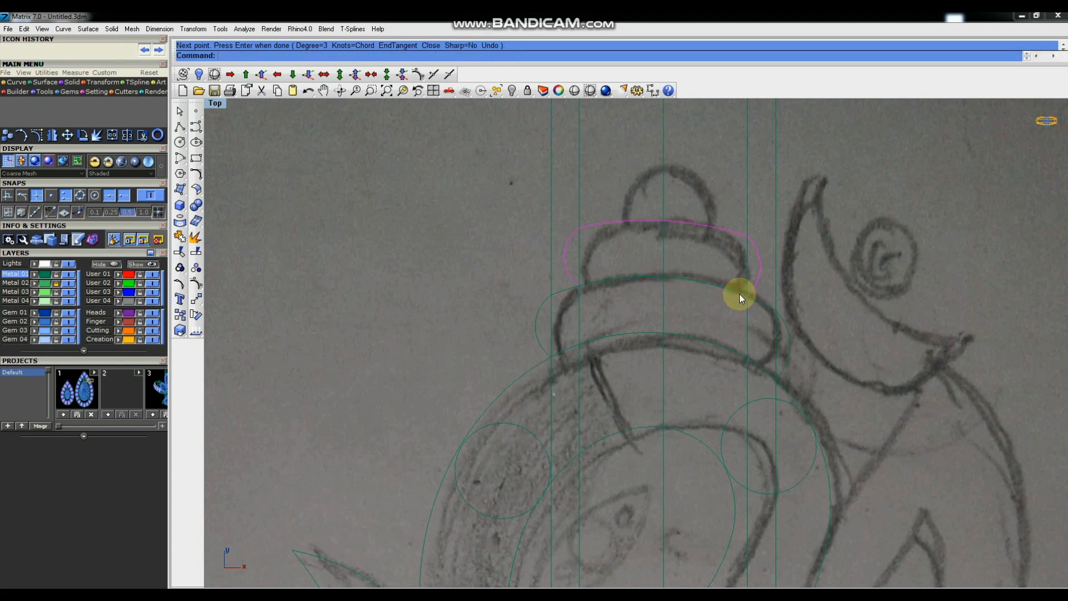
Join the middle band's base curve, side arcs and top curve into one closed outline.
{"action": "left_click", "coordinate": [740, 295]}
{"action": "left_click", "coordinate": [770, 333]}
{"action": "left_click", "coordinate": [669, 275]}
{"action": "key", "text": "ctrl+j"}
{"action": "scroll", "coordinate": [489, 365], "scroll_direction": "down", "scroll_amount": 4}
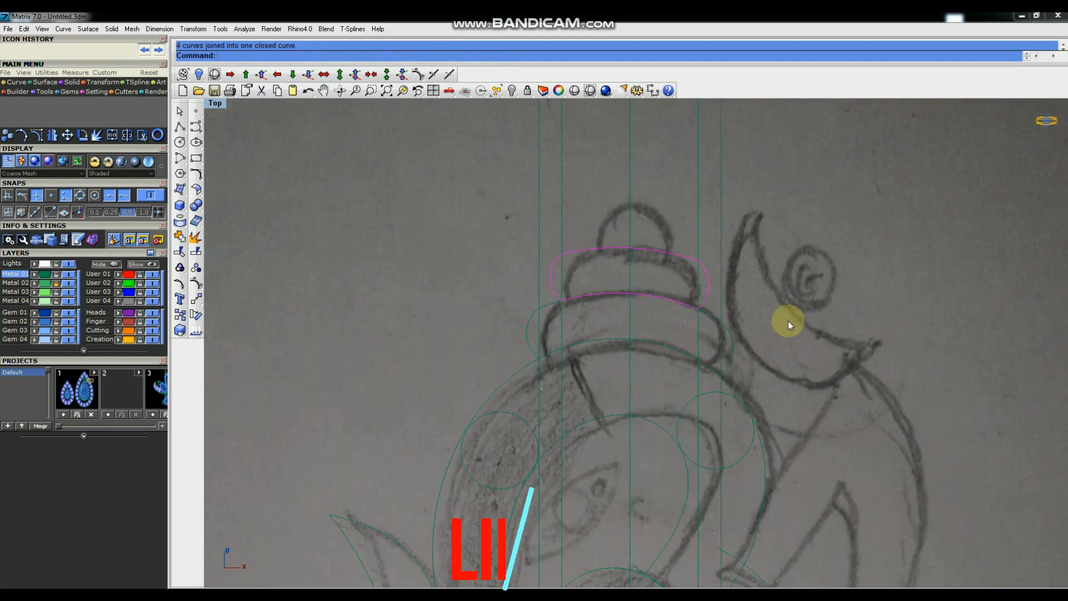
Offset the two inner vertical guides inward by 0.5 around the crown's dome, and delete the four outer guides.
{"action": "left_click", "coordinate": [785, 313]}
{"action": "scroll", "coordinate": [587, 250], "scroll_direction": "up", "scroll_amount": 2}
{"action": "scroll", "coordinate": [562, 242], "scroll_direction": "up", "scroll_amount": 1}
{"action": "left_click_drag", "start_coordinate": [563, 223], "coordinate": [515, 255]}
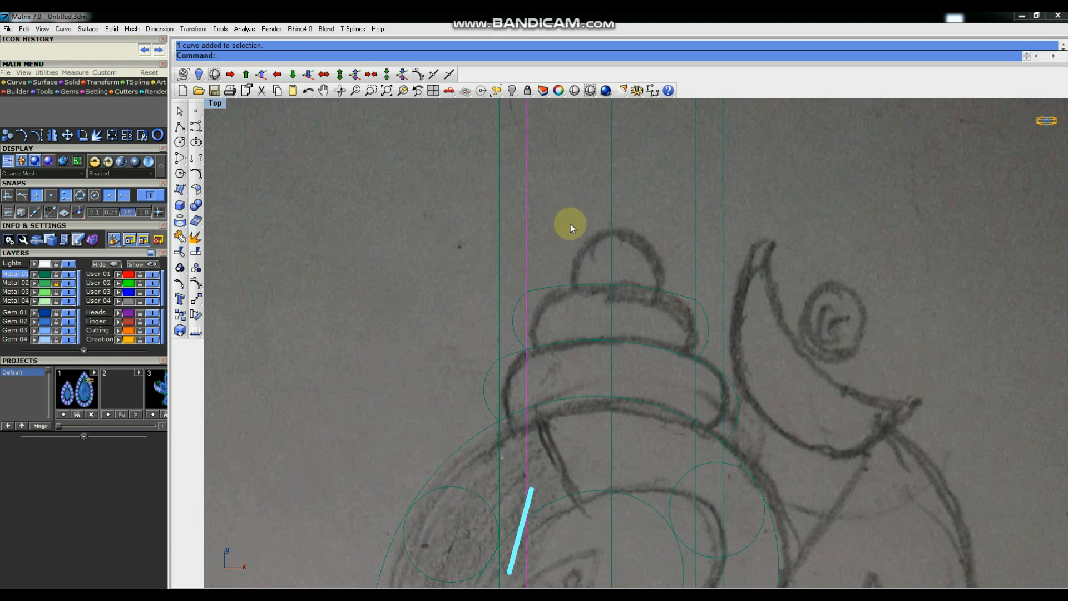
{"action": "type", "text": "ffset"}
{"action": "key", "text": "Return"}
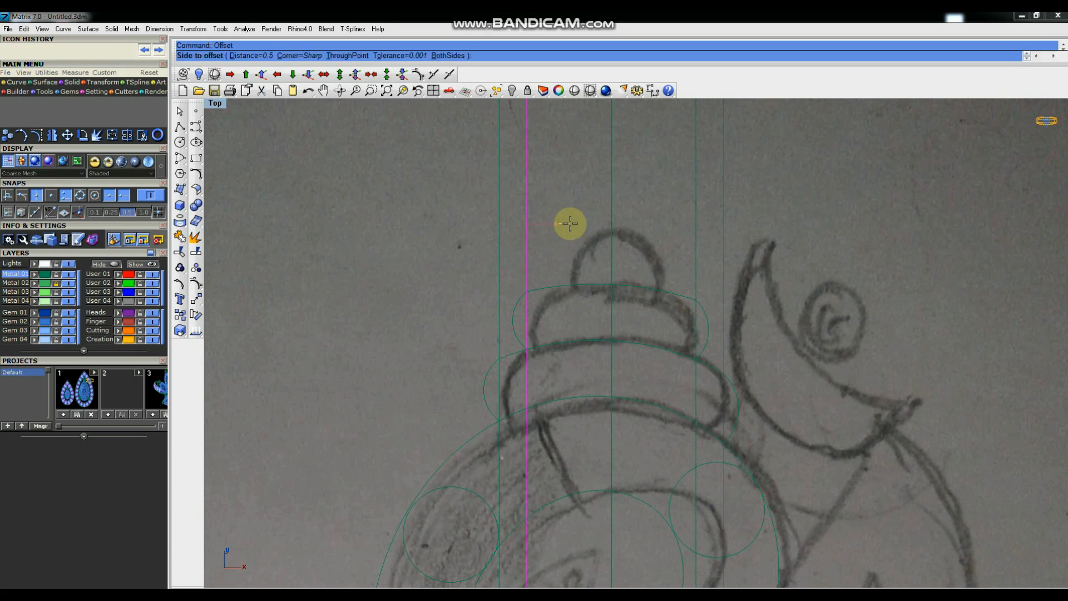
{"action": "left_click", "coordinate": [568, 222]}
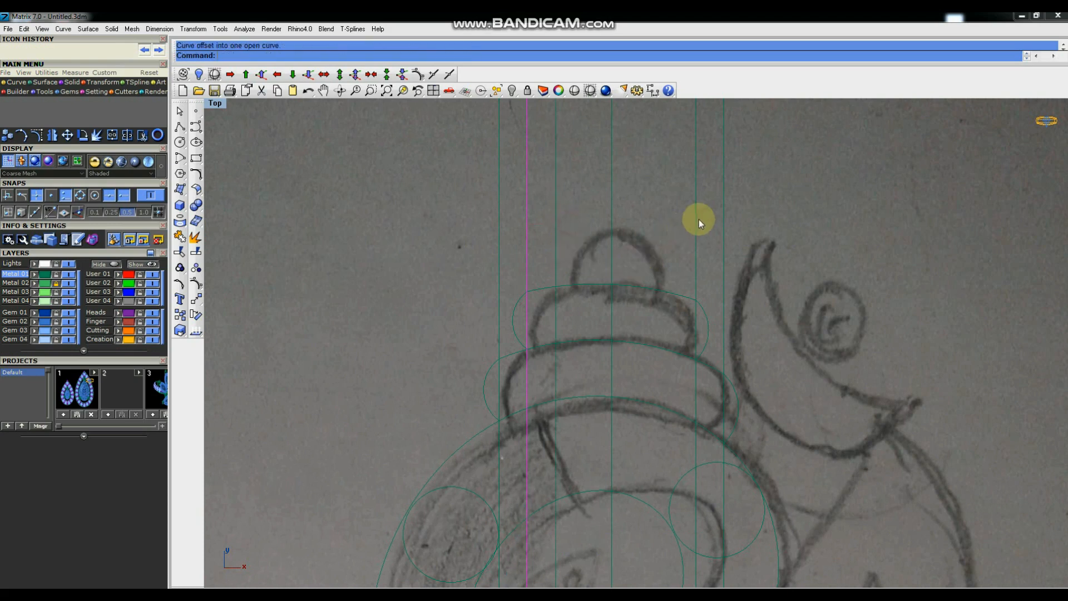
{"action": "key", "text": "Return"}
{"action": "left_click", "coordinate": [679, 225]}
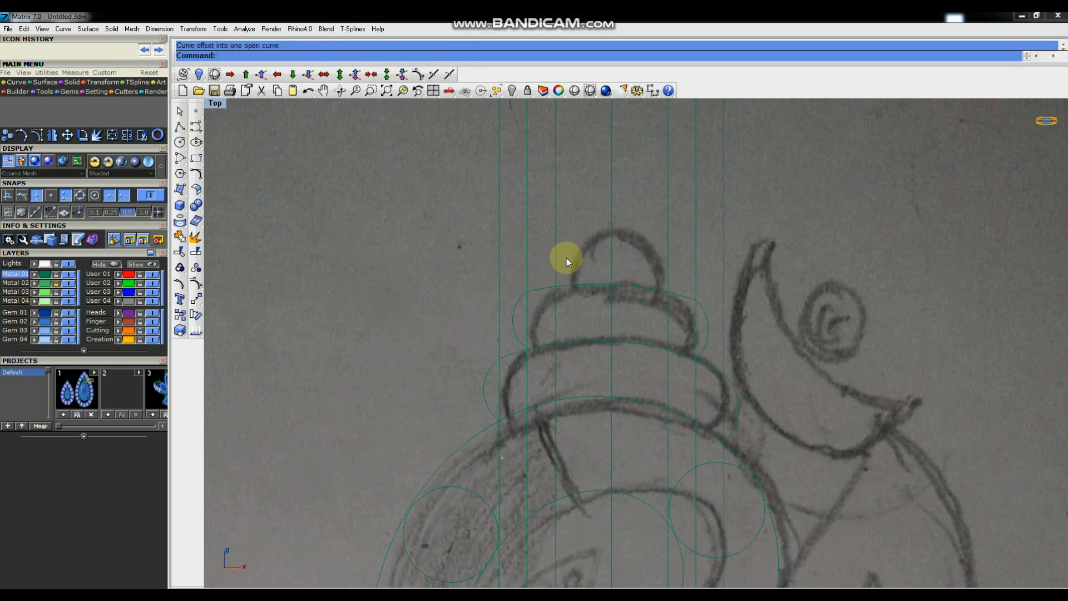
{"action": "left_click_drag", "start_coordinate": [565, 256], "coordinate": [472, 261]}
{"action": "key", "text": "Delete"}
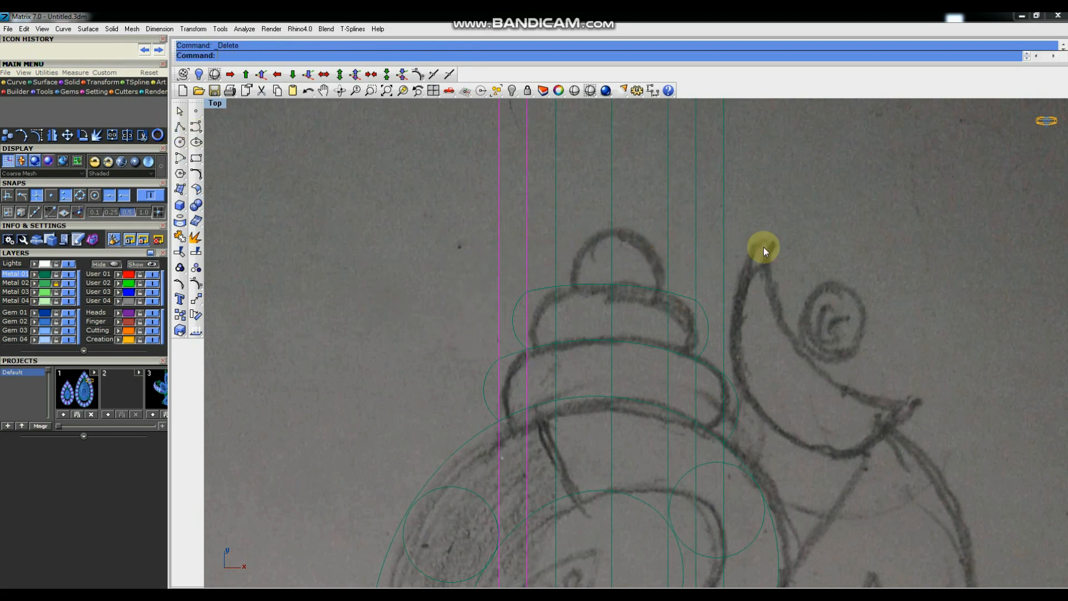
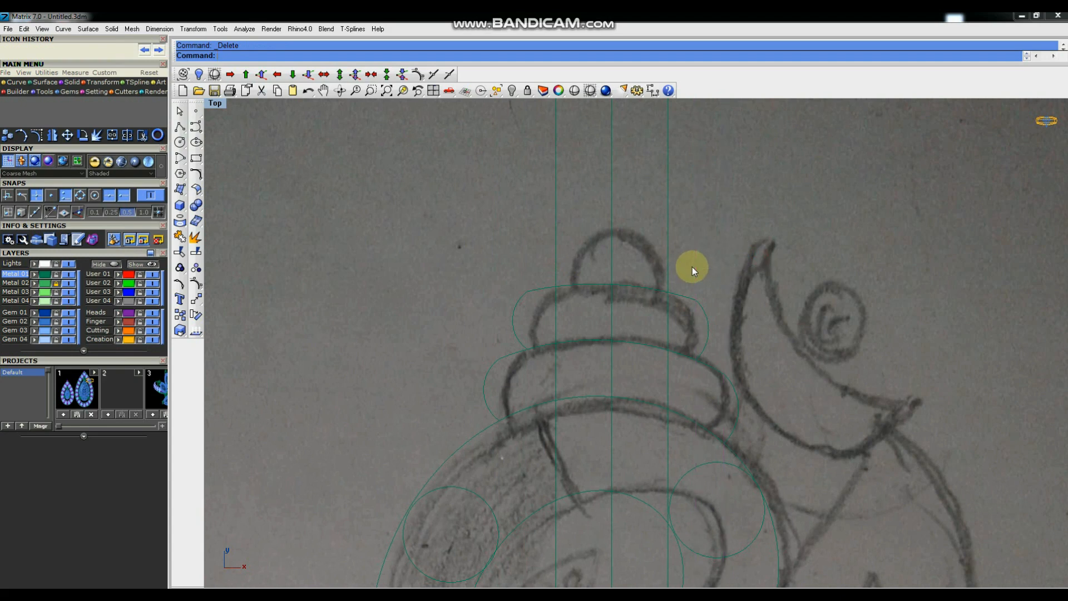
Draw a start-point arc over the crown's dome between the two remaining side guides, and delete those guides.
{"action": "left_click", "coordinate": [180, 160]}
{"action": "left_click", "coordinate": [281, 55]}
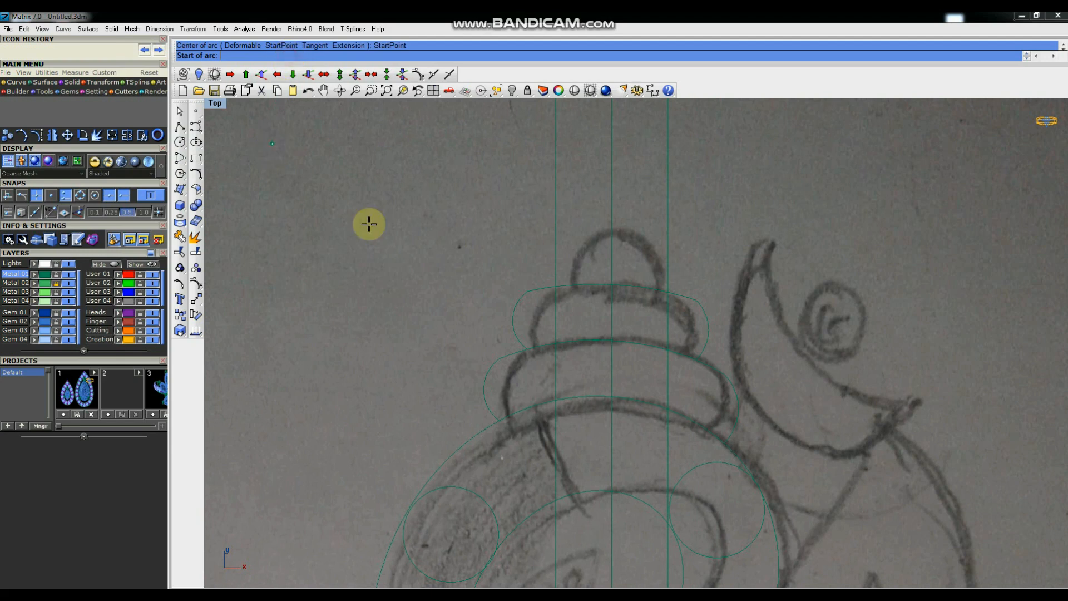
{"action": "left_click", "coordinate": [555, 286]}
{"action": "left_click", "coordinate": [666, 298]}
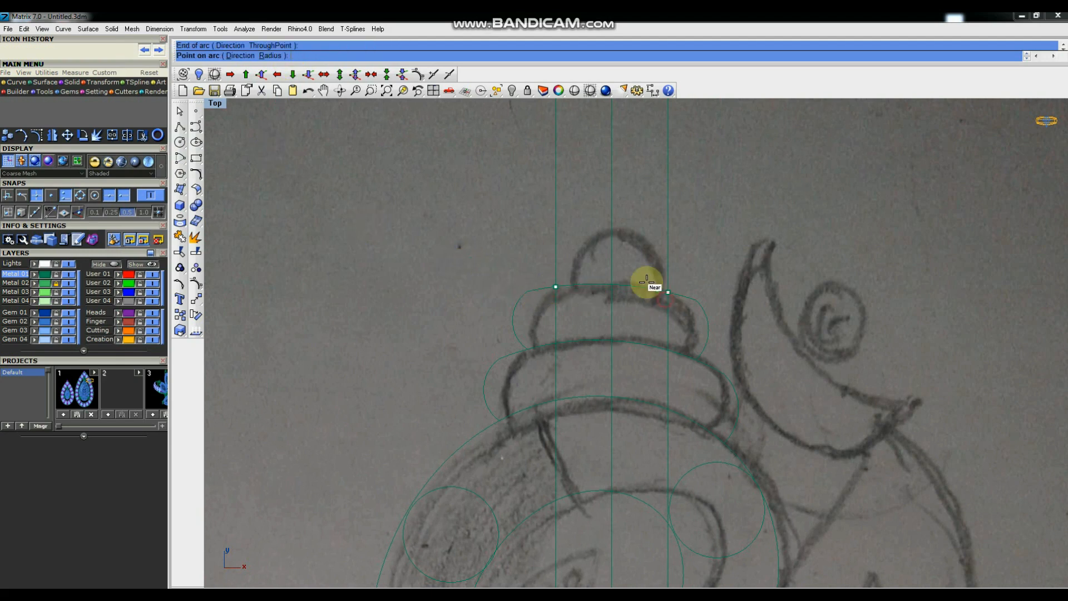
{"action": "left_click", "coordinate": [614, 220]}
{"action": "scroll", "coordinate": [629, 224], "scroll_direction": "down", "scroll_amount": 4}
{"action": "left_click_drag", "start_coordinate": [688, 181], "coordinate": [520, 200]}
{"action": "key", "text": "Delete"}
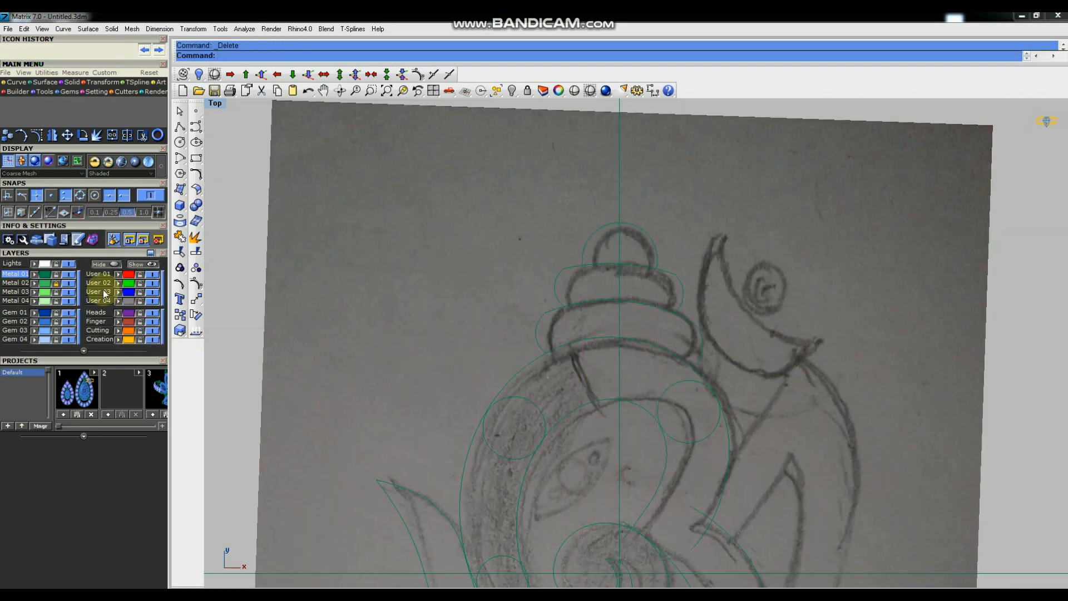
Hide the Metal 02 sketch layer and draw a degree 3 interpolated curve along the middle band's top edge as the dome's base.
{"action": "left_click", "coordinate": [68, 283]}
{"action": "scroll", "coordinate": [634, 282], "scroll_direction": "down", "scroll_amount": 6}
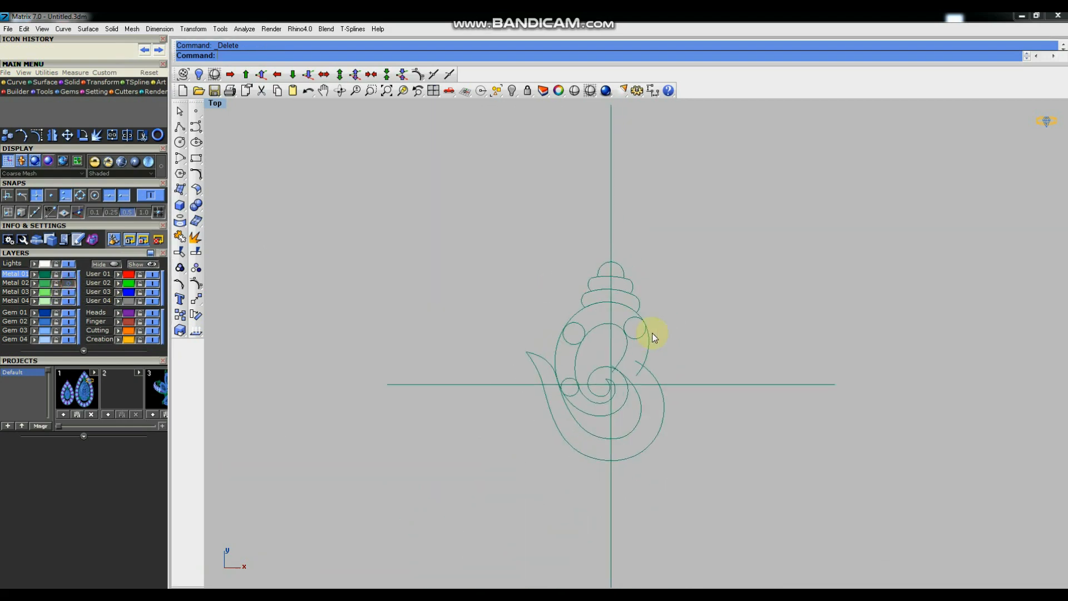
{"action": "scroll", "coordinate": [575, 270], "scroll_direction": "up", "scroll_amount": 4}
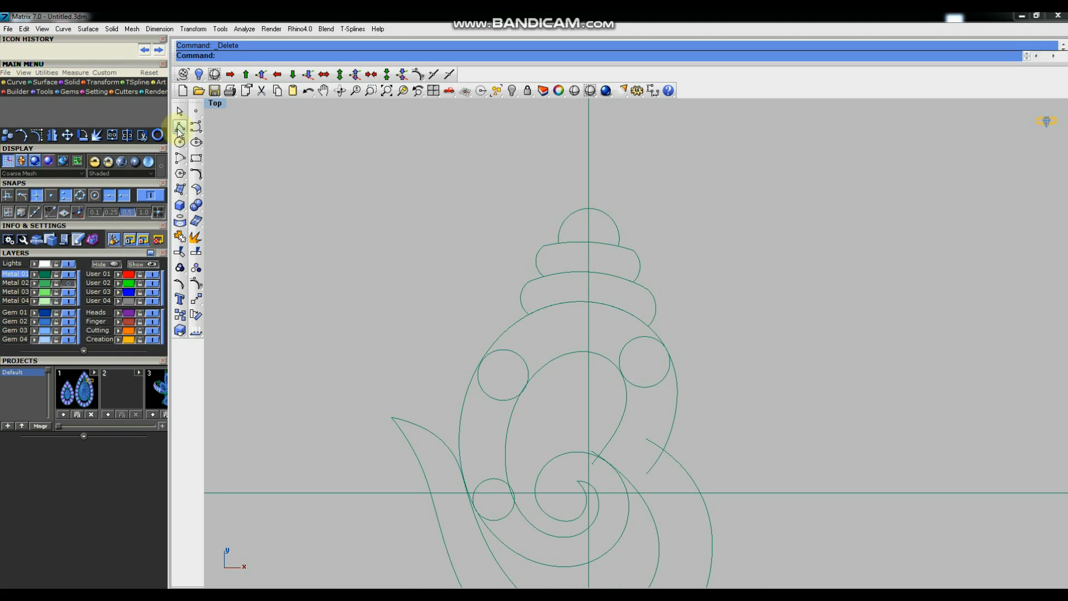
{"action": "left_click", "coordinate": [196, 127]}
{"action": "left_click", "coordinate": [221, 141]}
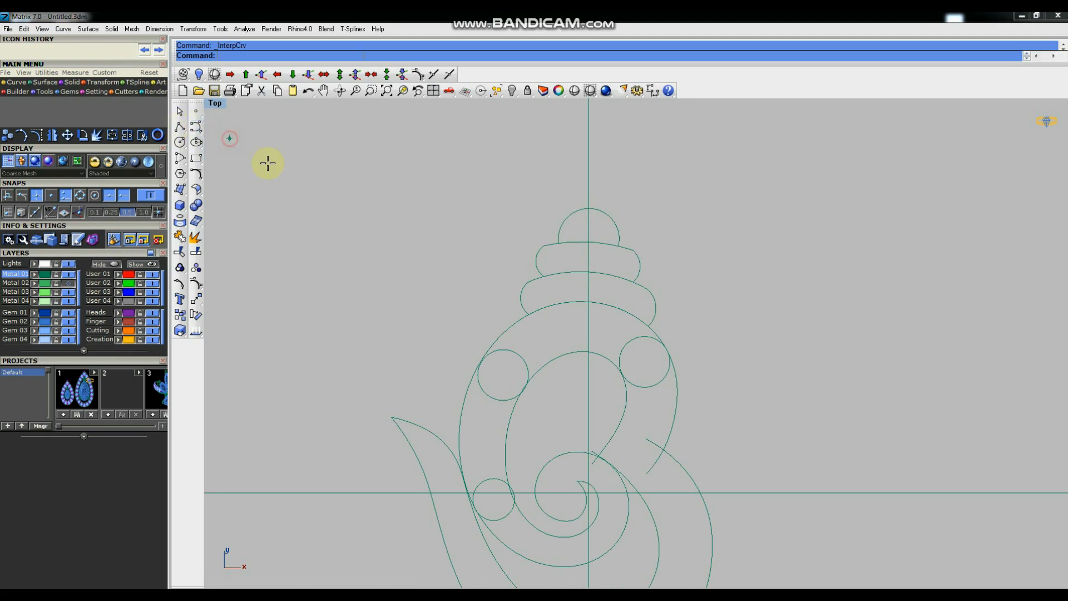
{"action": "scroll", "coordinate": [571, 241], "scroll_direction": "up", "scroll_amount": 2}
{"action": "left_click", "coordinate": [549, 247]}
{"action": "left_click", "coordinate": [579, 245]}
{"action": "left_click", "coordinate": [608, 246]}
{"action": "left_click", "coordinate": [639, 250]}
{"action": "left_click", "coordinate": [662, 253]}
{"action": "key", "text": "Return"}
Join the dome's base curve and arc into one closed outline.
{"action": "left_click", "coordinate": [661, 259]}
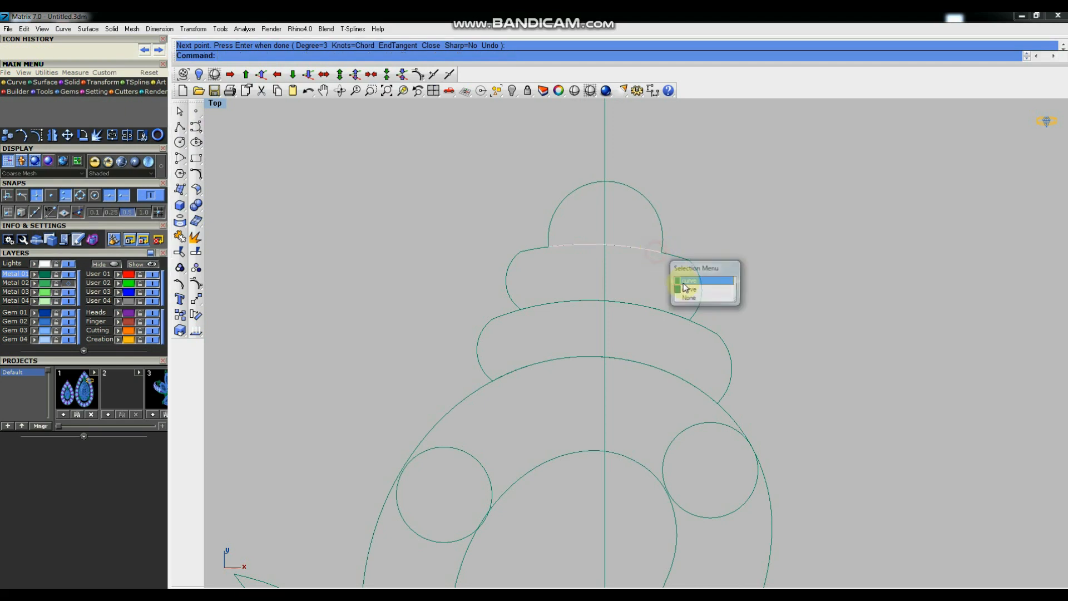
{"action": "left_click", "coordinate": [691, 288]}
{"action": "left_click_drag", "start_coordinate": [700, 190], "coordinate": [650, 226]}
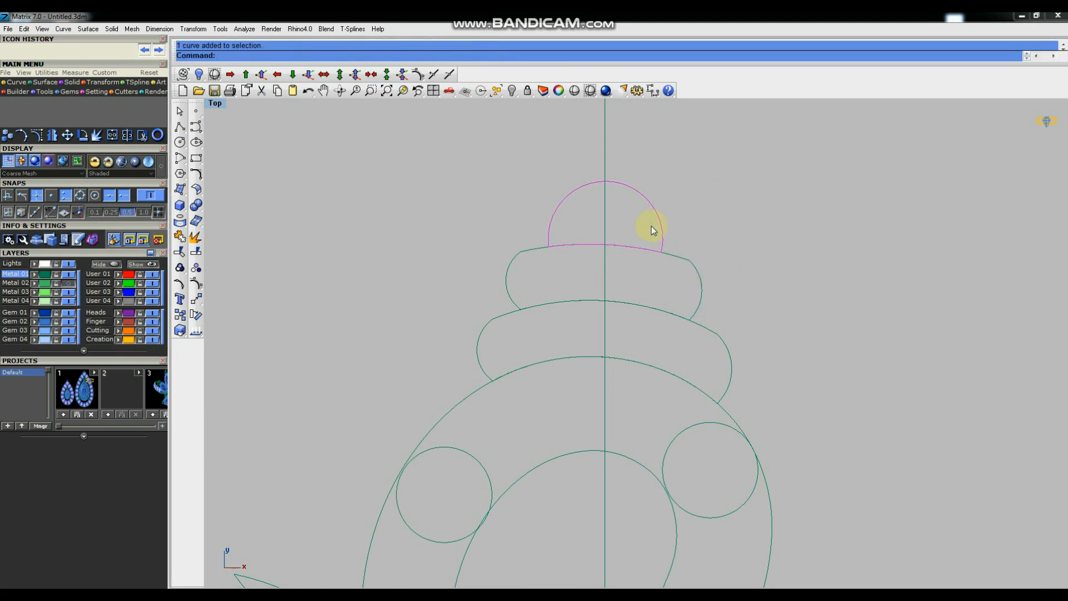
{"action": "key", "text": "ctrl+j"}
{"action": "left_click", "coordinate": [421, 214]}
{"action": "left_click_drag", "start_coordinate": [652, 220], "coordinate": [653, 222]}
{"action": "left_click_drag", "start_coordinate": [687, 288], "coordinate": [687, 288]}
{"action": "left_click", "coordinate": [434, 254]}
{"action": "scroll", "coordinate": [404, 248], "scroll_direction": "down", "scroll_amount": 6}
{"action": "right_click_drag", "start_coordinate": [459, 292], "coordinate": [486, 279]}
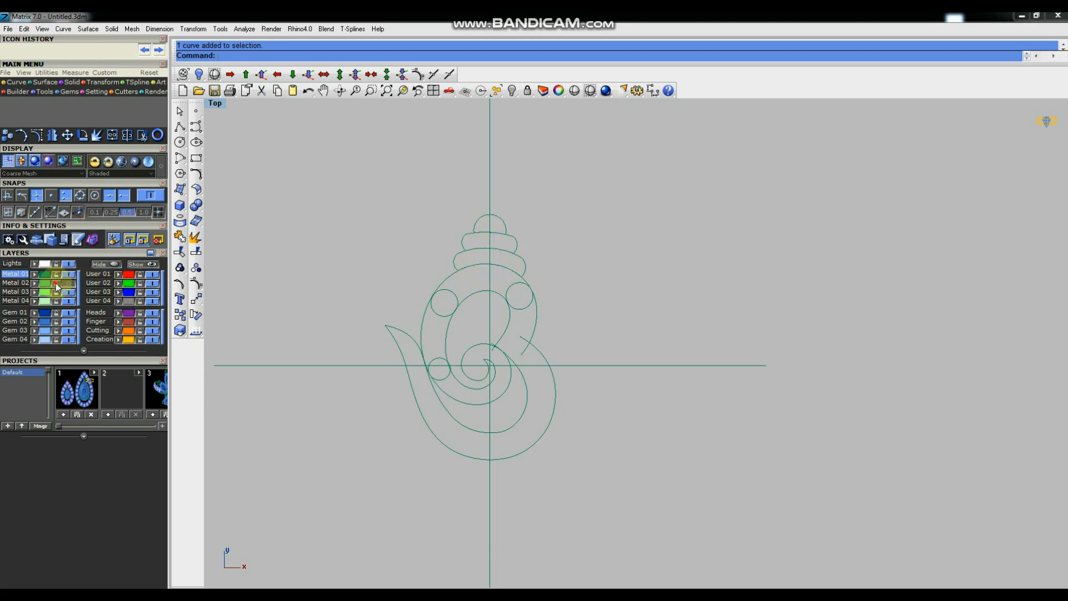
Show the Metal 02 sketch layer and draw a degree 3 interpolated curve along the ear's inner edge up to its upper tip.
{"action": "left_click", "coordinate": [68, 283]}
{"action": "scroll", "coordinate": [506, 305], "scroll_direction": "up", "scroll_amount": 4}
{"action": "right_click_drag", "start_coordinate": [536, 305], "coordinate": [573, 290]}
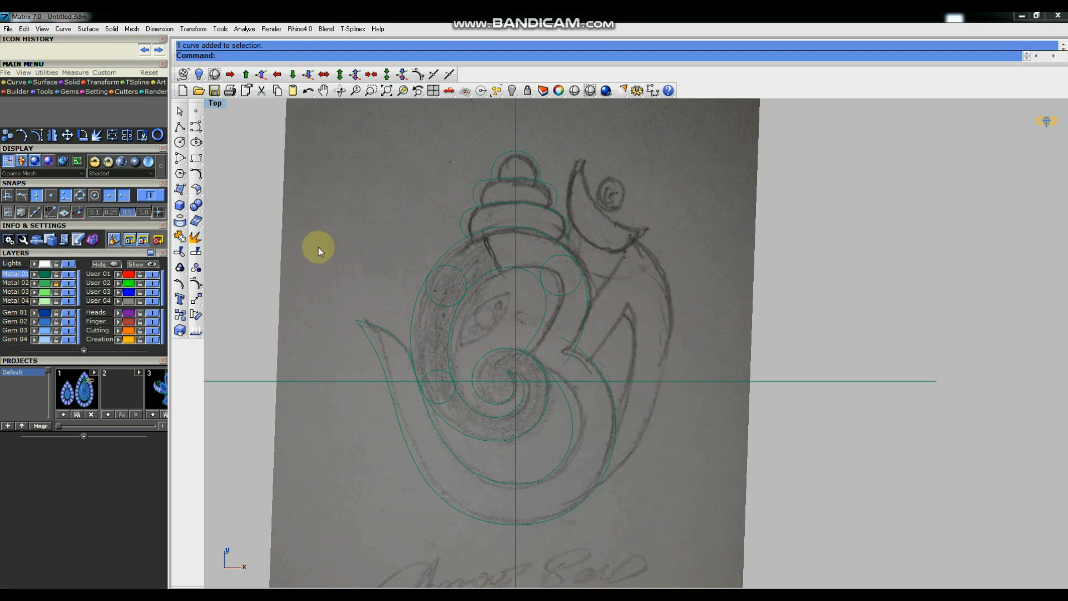
{"action": "left_click", "coordinate": [196, 142]}
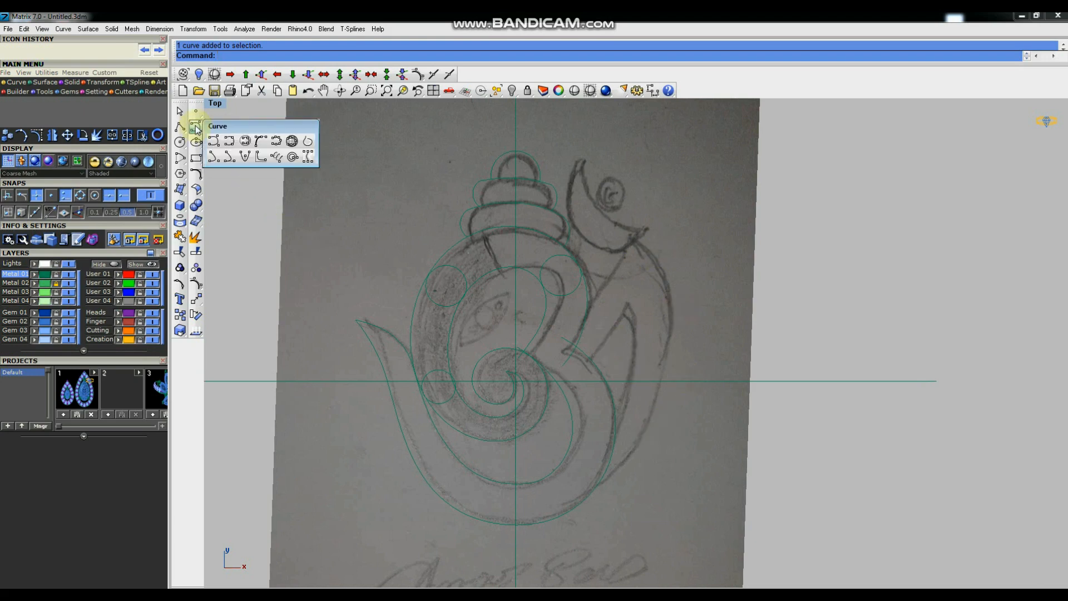
{"action": "left_click", "coordinate": [231, 140]}
{"action": "scroll", "coordinate": [583, 354], "scroll_direction": "up", "scroll_amount": 3}
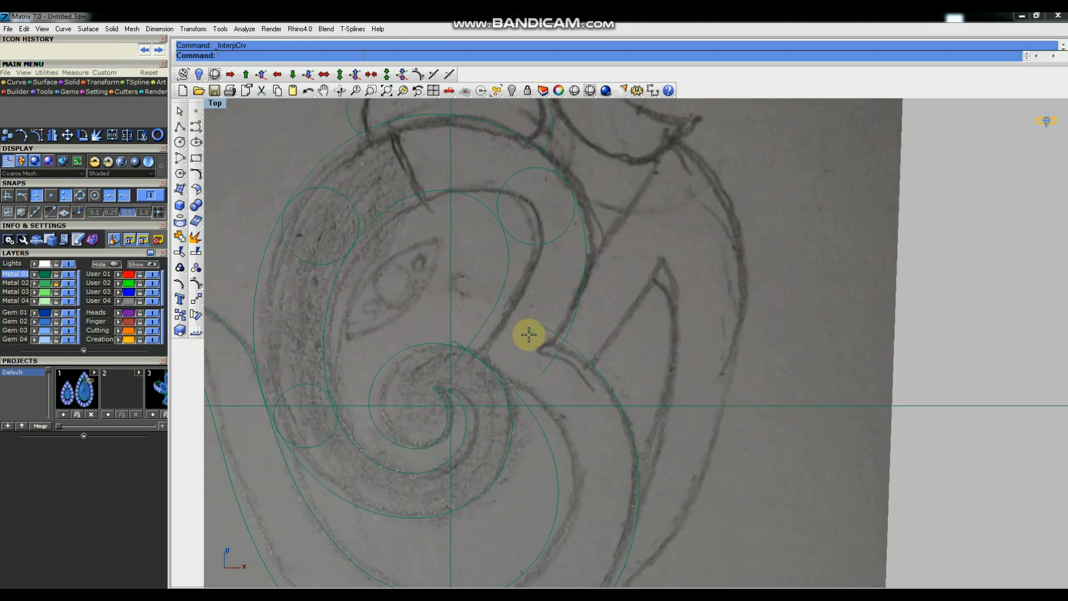
{"action": "left_click", "coordinate": [523, 339]}
{"action": "left_click", "coordinate": [599, 240]}
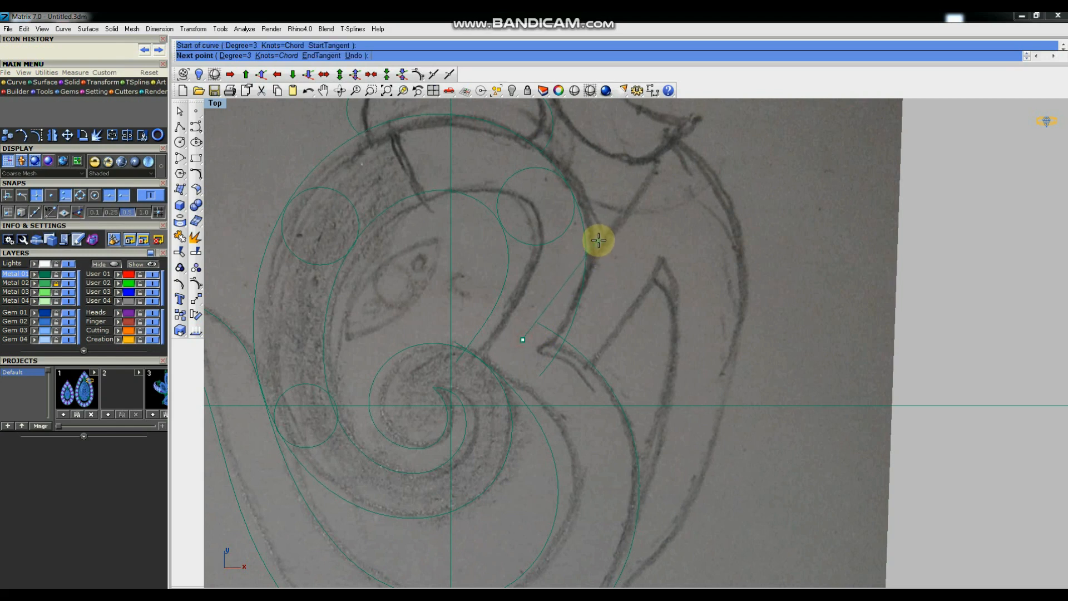
{"action": "left_click", "coordinate": [671, 117]}
{"action": "right_click", "coordinate": [660, 218]}
Draw a degree 3 interpolated curve along the ear's outer edge from the upper tip down past the body's outer curve.
{"action": "right_click", "coordinate": [698, 126]}
{"action": "left_click", "coordinate": [671, 115]}
{"action": "left_click", "coordinate": [706, 146]}
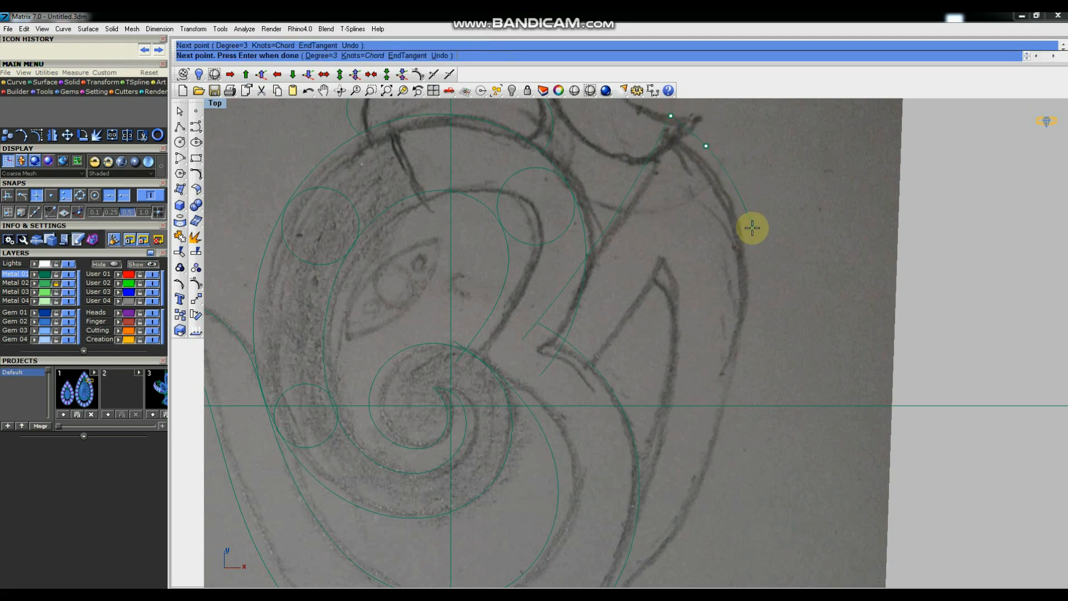
{"action": "left_click", "coordinate": [752, 228]}
{"action": "left_click", "coordinate": [750, 337]}
{"action": "left_click", "coordinate": [732, 430]}
{"action": "right_click_drag", "start_coordinate": [725, 463], "coordinate": [744, 355]}
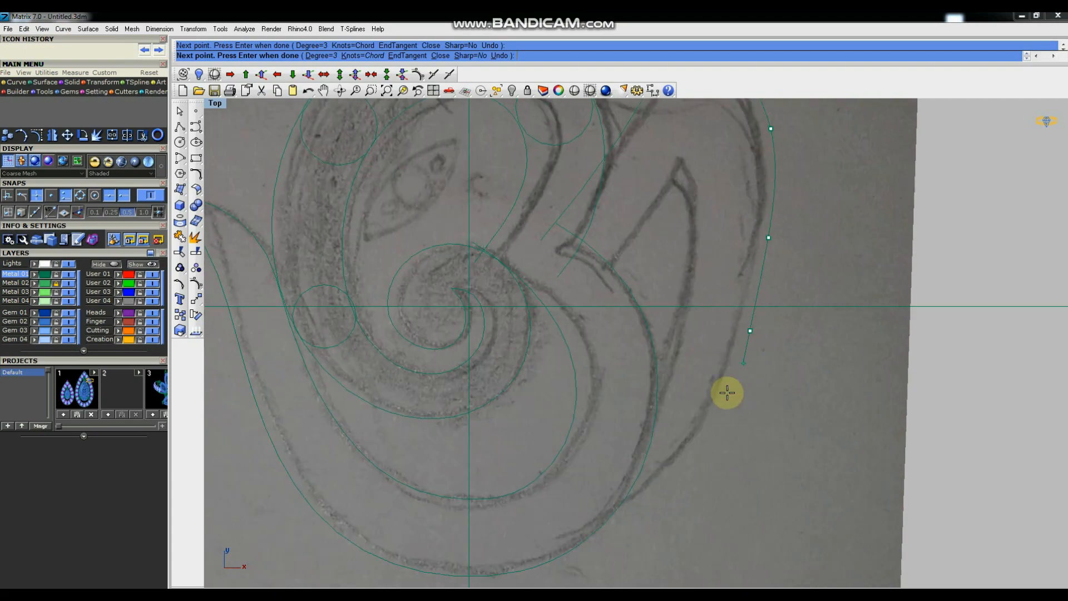
{"action": "left_click", "coordinate": [704, 427]}
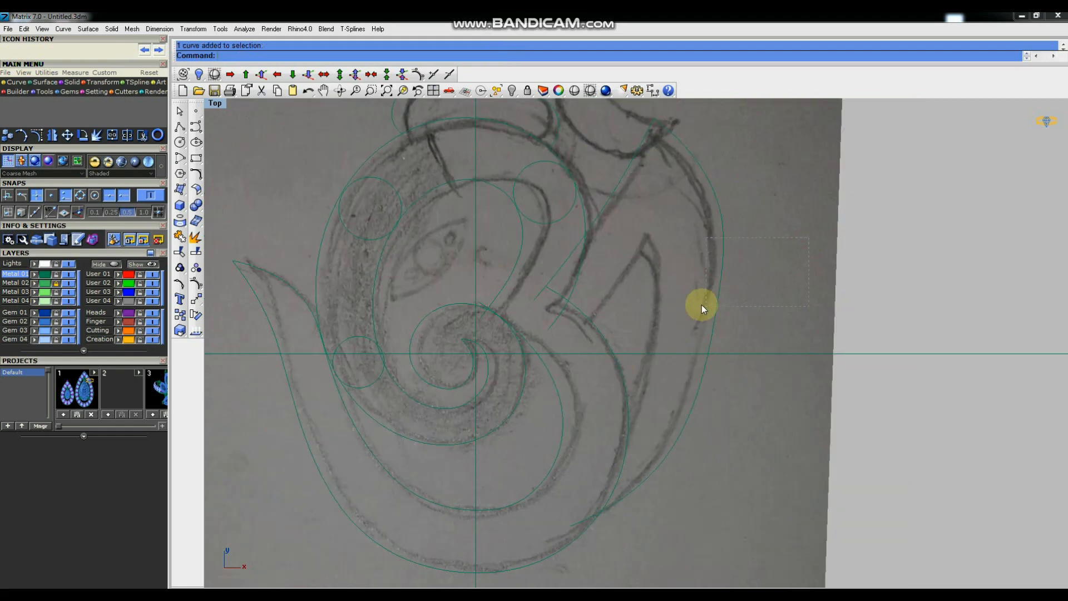
Turn on the outer ear curve's control points and move the two points along its upper bulge slightly inward.
{"action": "left_click", "coordinate": [202, 280]}
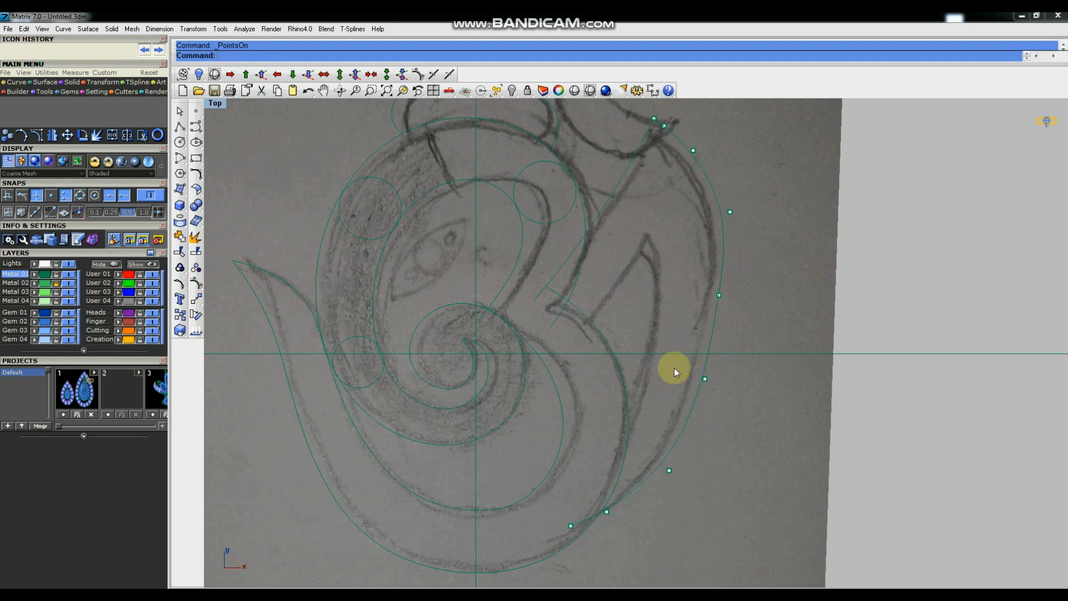
{"action": "left_click", "coordinate": [704, 378]}
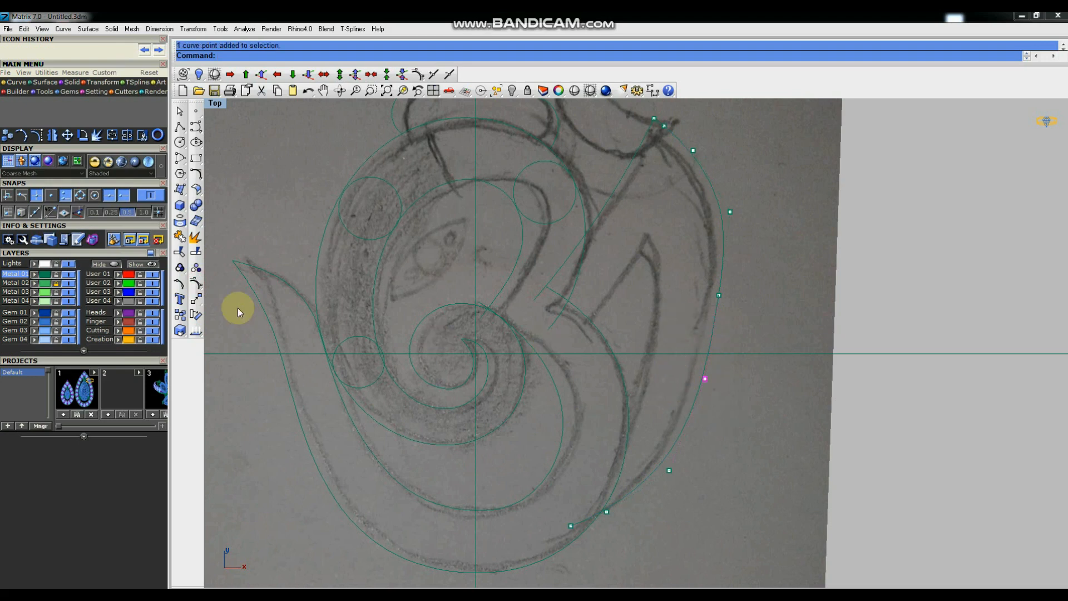
{"action": "left_click", "coordinate": [681, 313]}
{"action": "left_click_drag", "start_coordinate": [771, 296], "coordinate": [771, 296]}
{"action": "left_click", "coordinate": [196, 299]}
{"action": "left_click", "coordinate": [635, 281]}
{"action": "left_click", "coordinate": [628, 283]}
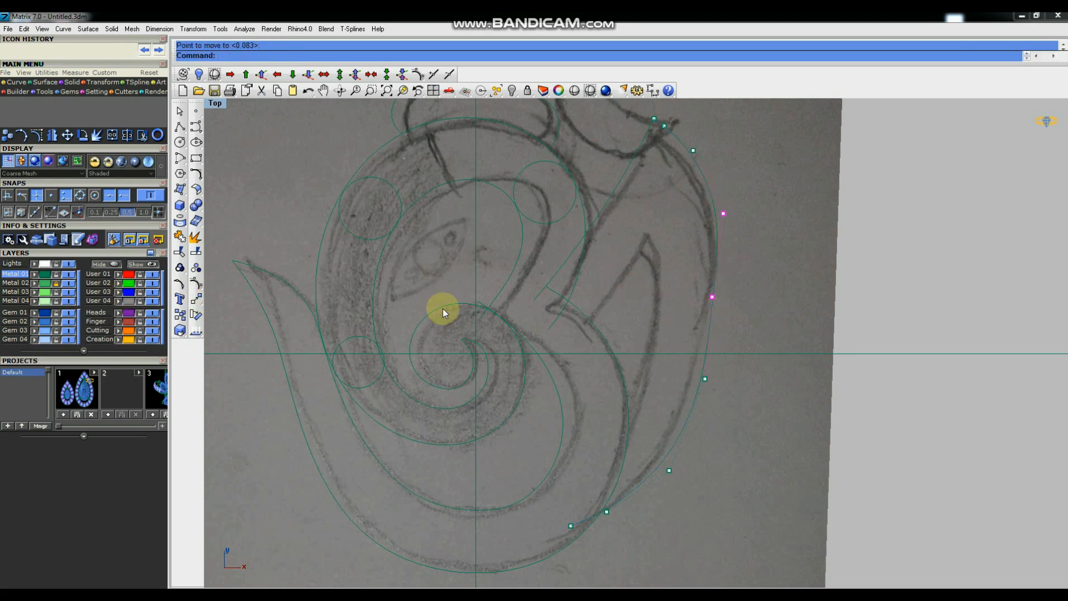
Hide the Metal 02 sketch layer and move the ear curve's lower control points so its end lands on the body's outer curve.
{"action": "left_click", "coordinate": [67, 283]}
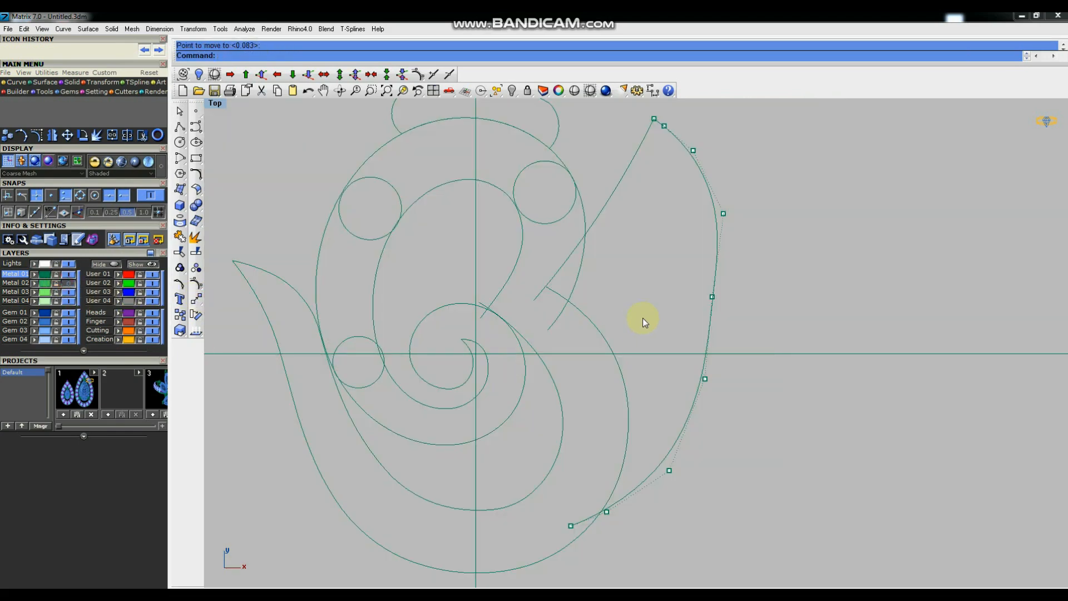
{"action": "scroll", "coordinate": [763, 388], "scroll_direction": "down", "scroll_amount": 4}
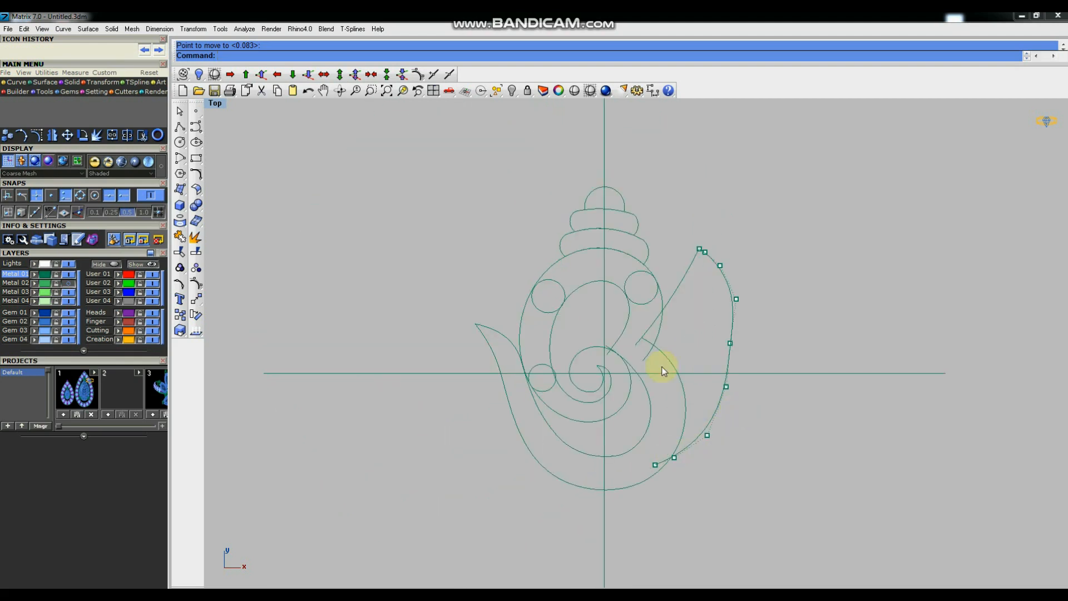
{"action": "scroll", "coordinate": [721, 396], "scroll_direction": "up", "scroll_amount": 5}
{"action": "left_click_drag", "start_coordinate": [603, 434], "coordinate": [659, 468]}
{"action": "left_click", "coordinate": [196, 284]}
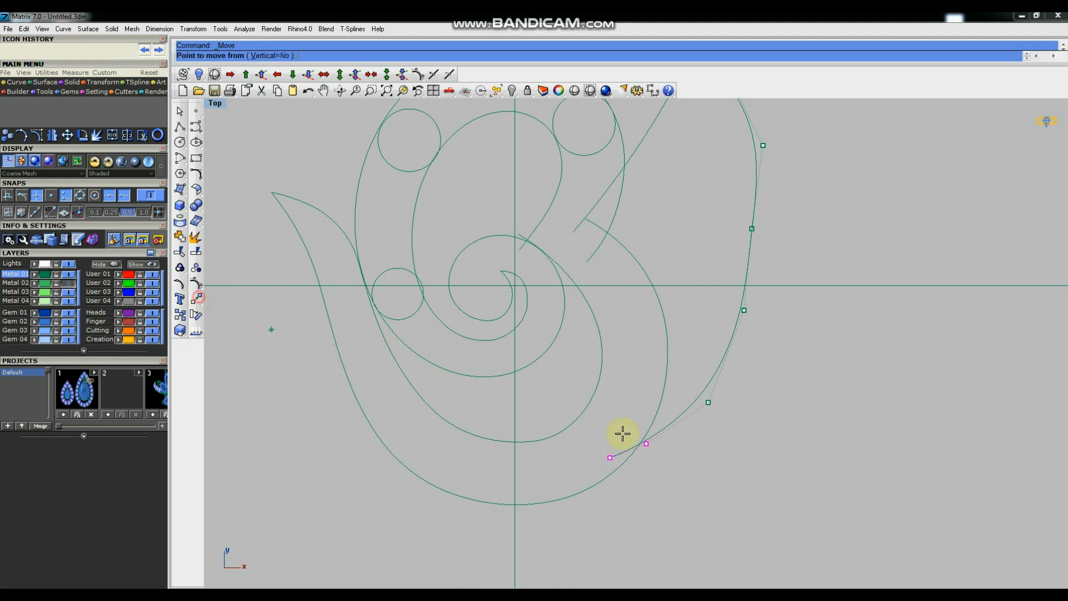
{"action": "left_click", "coordinate": [614, 454]}
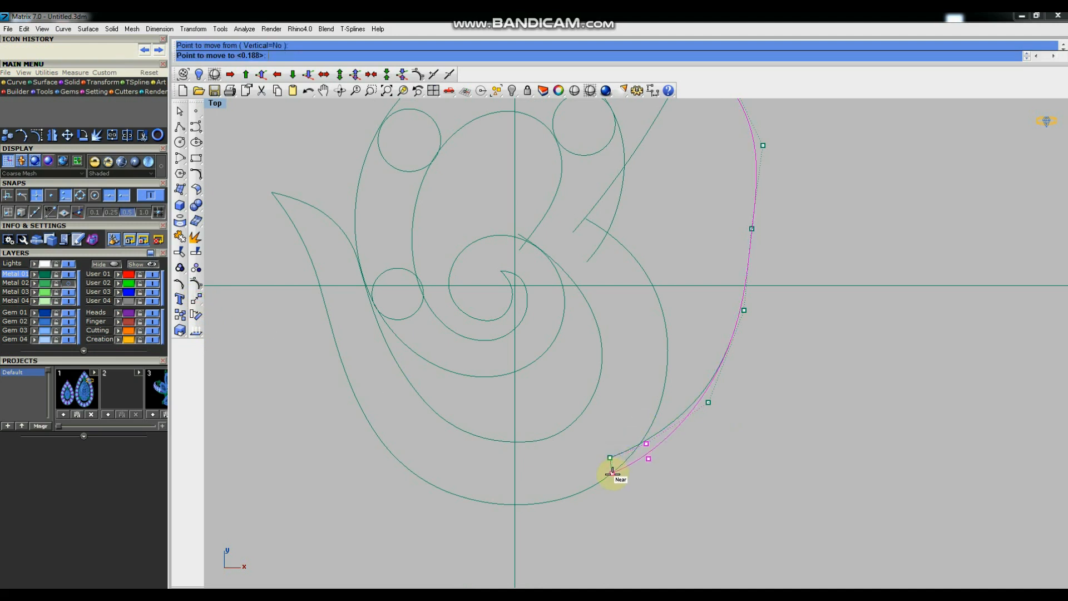
{"action": "left_click", "coordinate": [603, 474]}
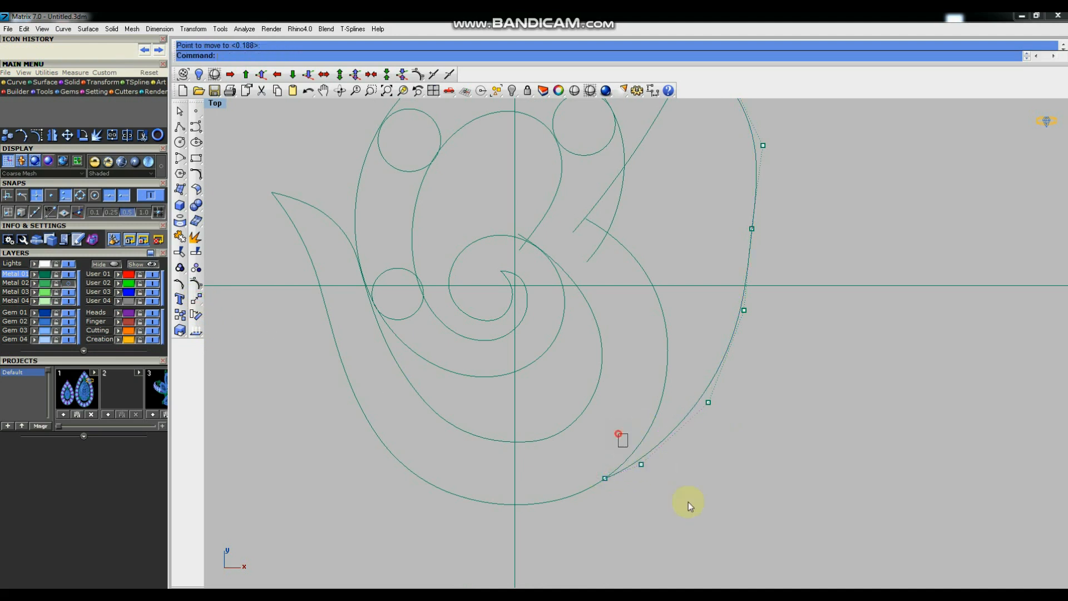
{"action": "scroll", "coordinate": [691, 476], "scroll_direction": "down", "scroll_amount": 3}
{"action": "left_click", "coordinate": [750, 458]}
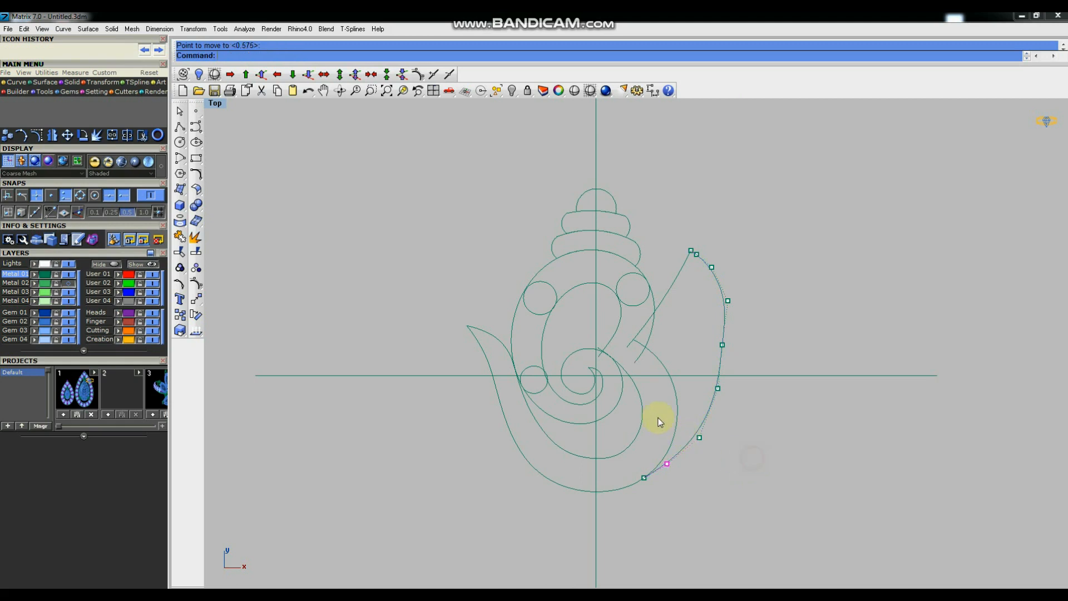
Move the two control points around the ear curve's middle, just below and above the horizontal axis, slightly outward.
{"action": "left_click_drag", "start_coordinate": [700, 359], "coordinate": [749, 411]}
{"action": "right_click", "coordinate": [750, 411]}
{"action": "left_click", "coordinate": [749, 410]}
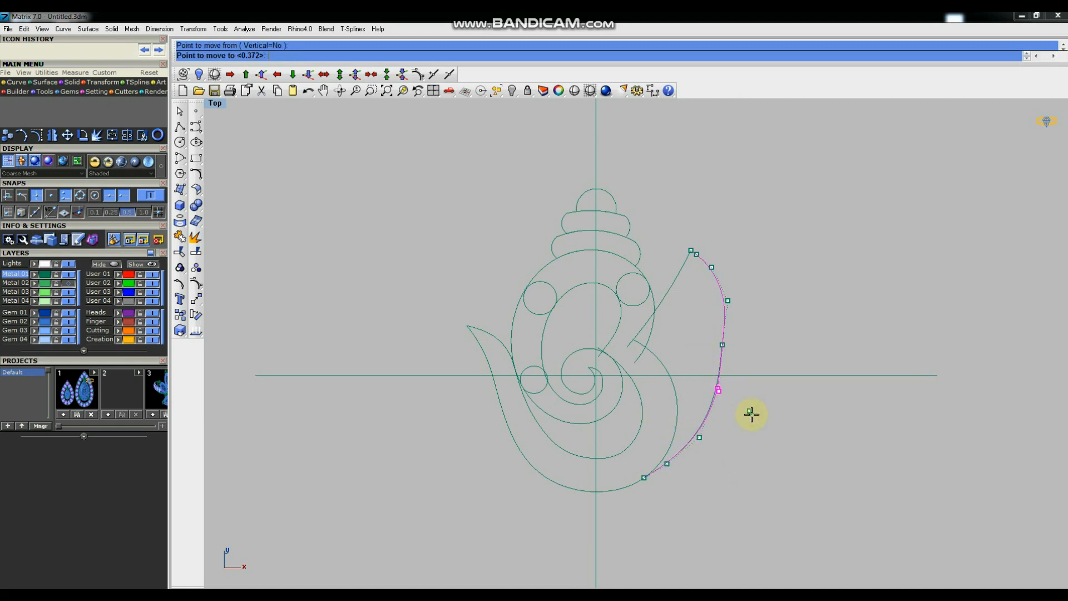
{"action": "left_click", "coordinate": [753, 417]}
{"action": "left_click_drag", "start_coordinate": [703, 330], "coordinate": [747, 366]}
{"action": "right_click", "coordinate": [788, 335]}
{"action": "left_click", "coordinate": [788, 335]}
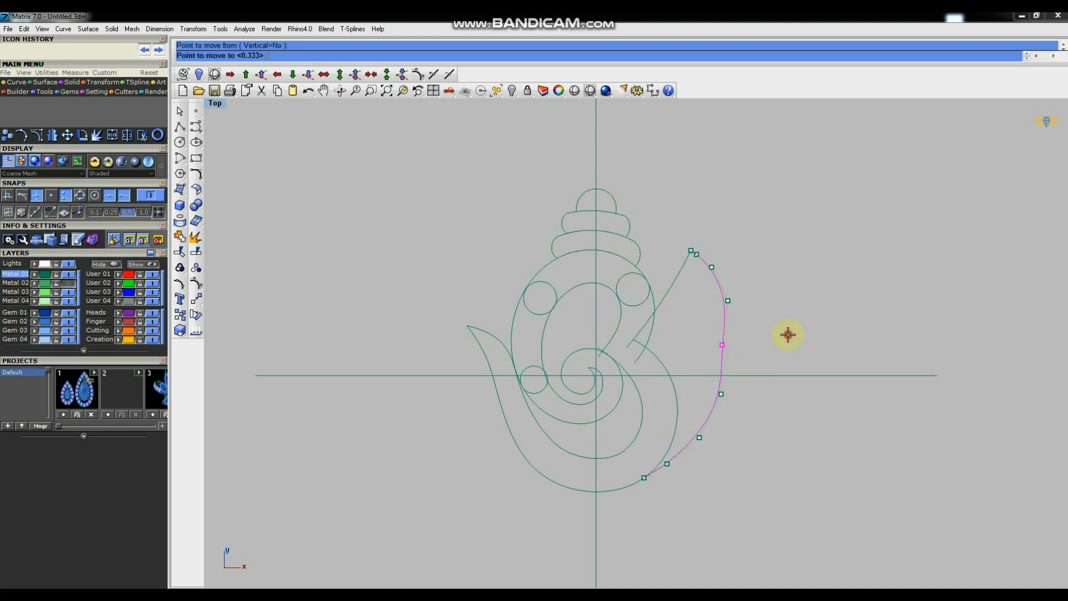
{"action": "left_click", "coordinate": [794, 338]}
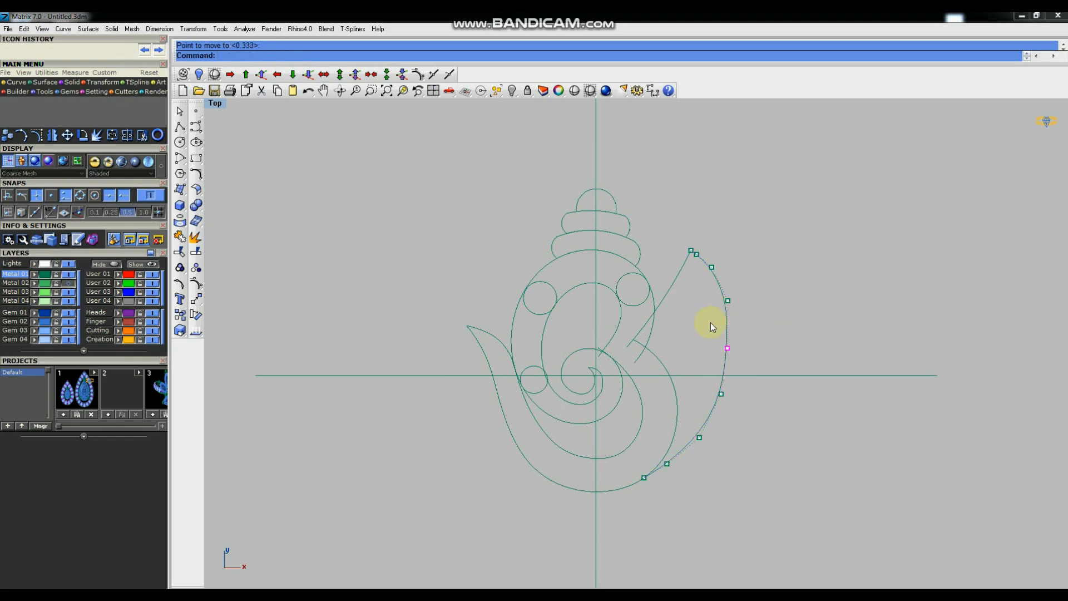
Nudge the control point just above the horizontal axis a little further outward to smooth the ear's bulge.
{"action": "scroll", "coordinate": [710, 332], "scroll_direction": "up", "scroll_amount": 3}
{"action": "left_click_drag", "start_coordinate": [708, 332], "coordinate": [767, 390]}
{"action": "right_click", "coordinate": [782, 363]}
{"action": "left_click", "coordinate": [786, 364]}
{"action": "left_click", "coordinate": [787, 364]}
{"action": "scroll", "coordinate": [771, 340], "scroll_direction": "down", "scroll_amount": 5}
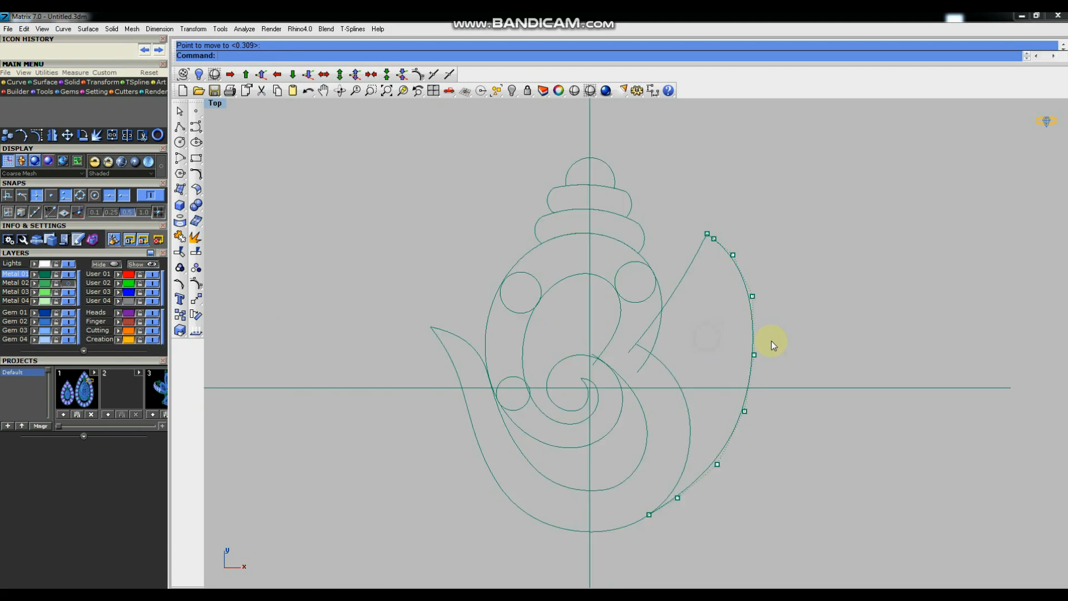
Rebuild the outer ear curve with a point count of 13 and degree 2, deleting the input curve.
{"action": "scroll", "coordinate": [738, 335], "scroll_direction": "up", "scroll_amount": 2}
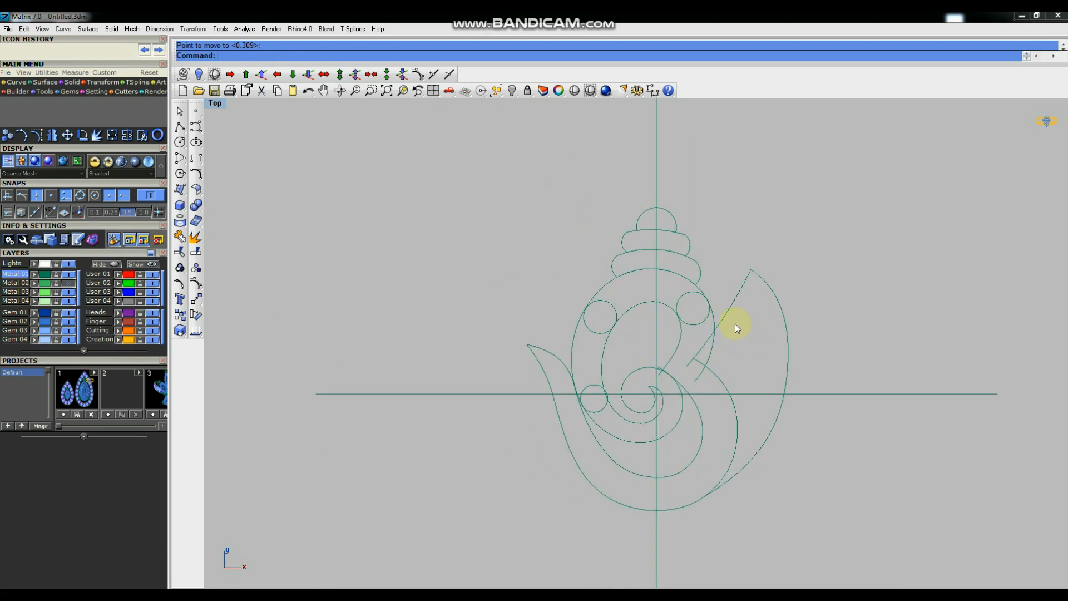
{"action": "left_click", "coordinate": [800, 328]}
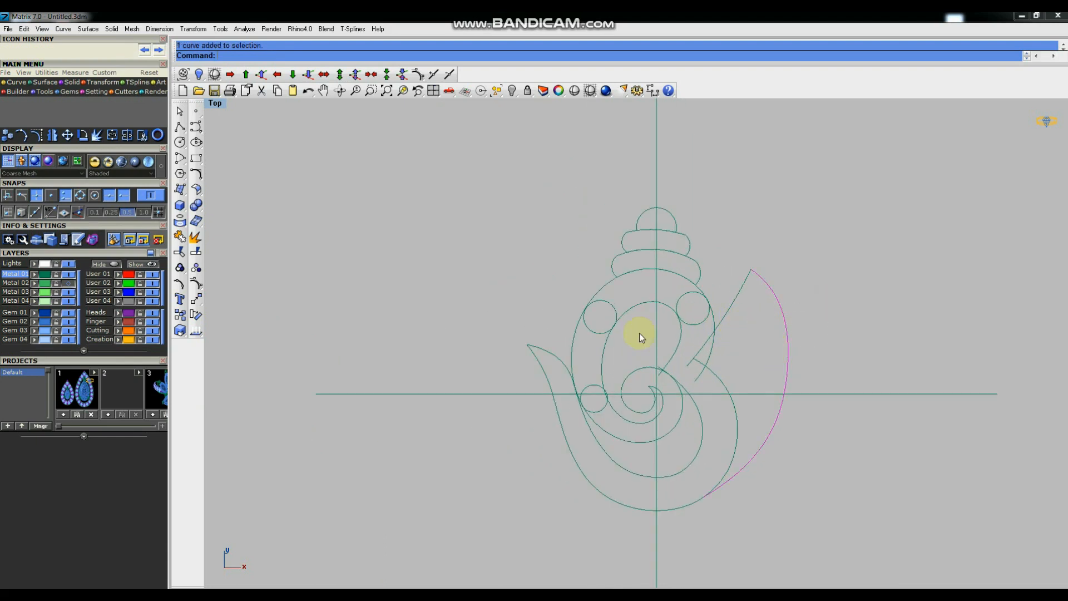
{"action": "left_click", "coordinate": [204, 176]}
{"action": "left_click", "coordinate": [288, 205]}
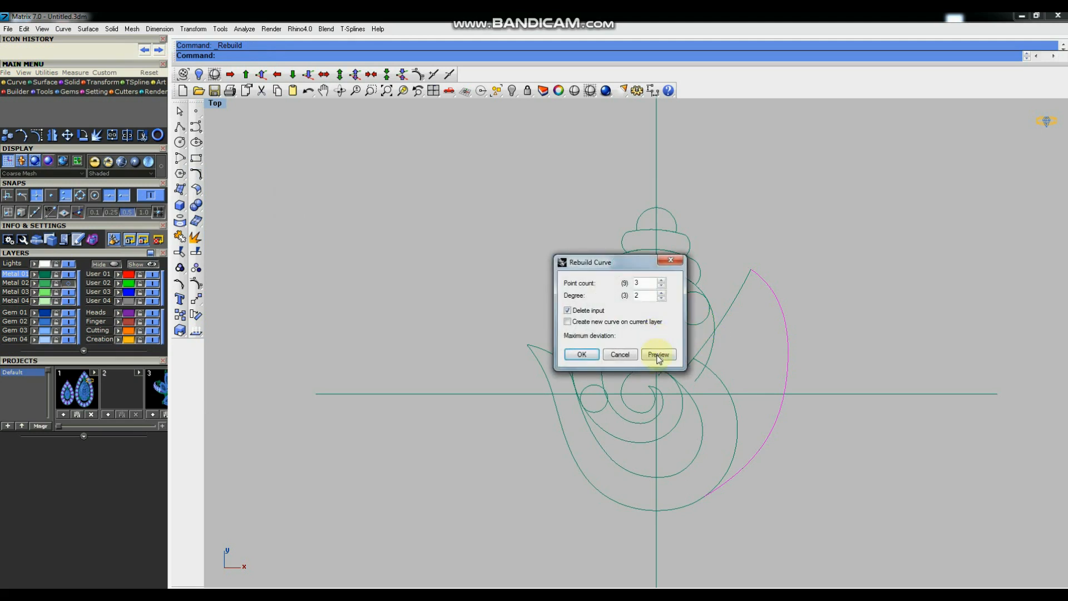
{"action": "left_click", "coordinate": [659, 355]}
{"action": "left_click", "coordinate": [581, 355]}
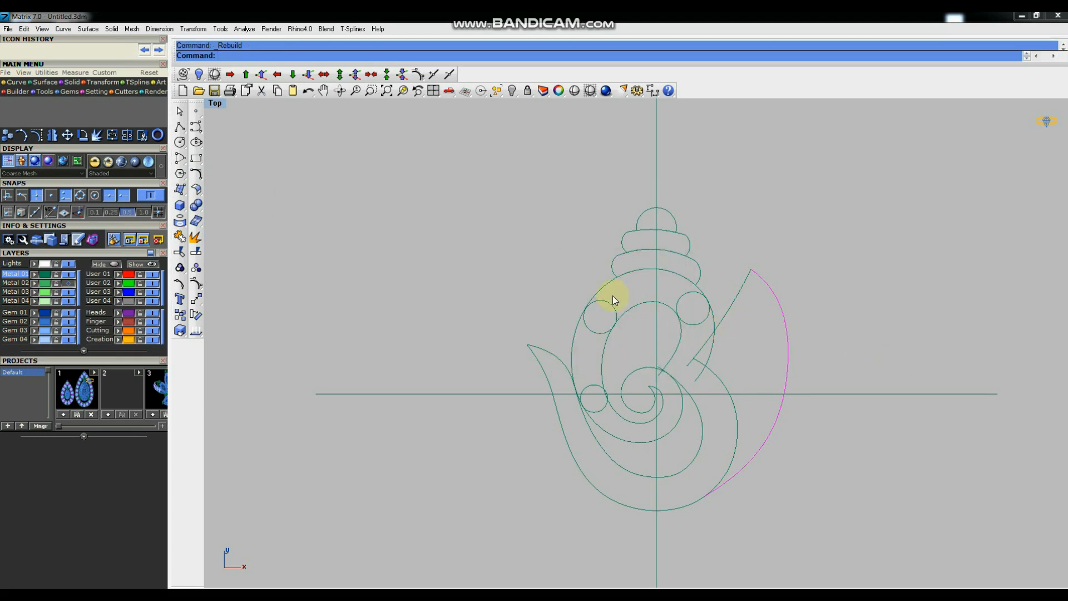
{"action": "key", "text": "Return"}
{"action": "left_click", "coordinate": [659, 355]}
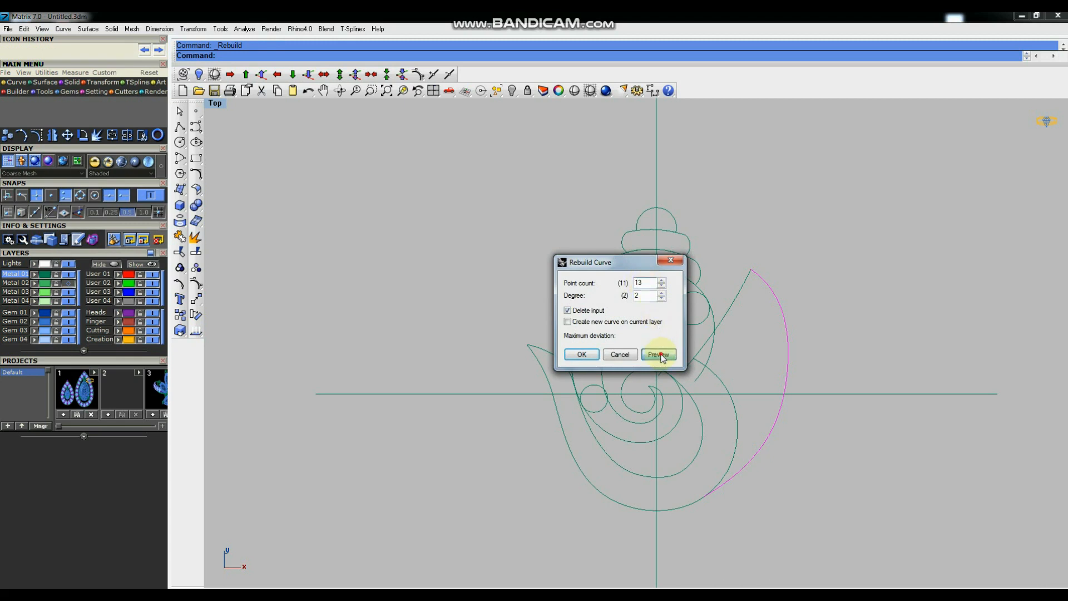
{"action": "left_click", "coordinate": [581, 354]}
{"action": "key", "text": "Return"}
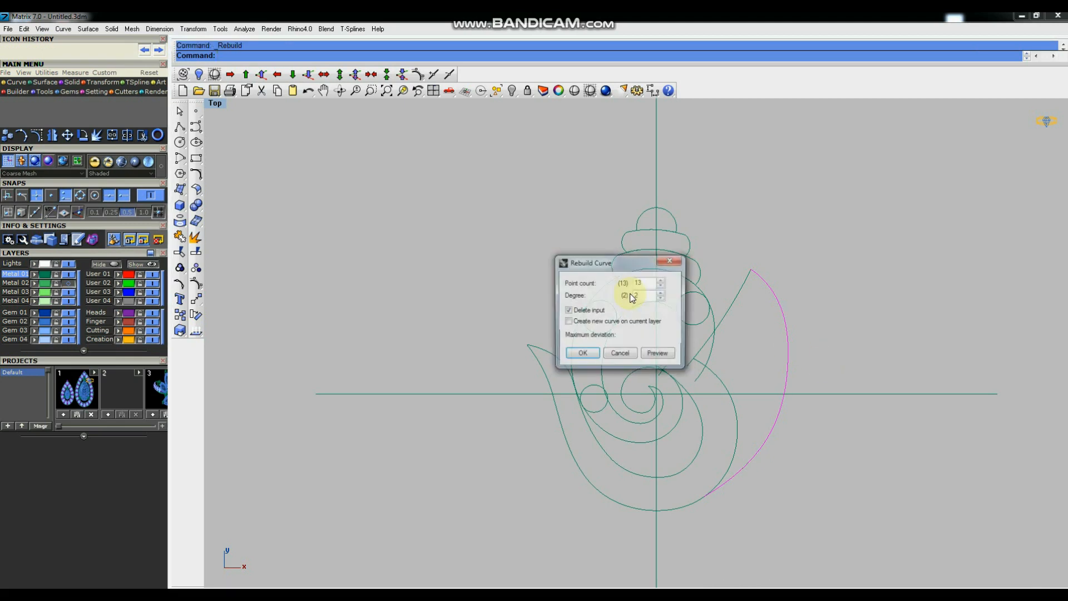
{"action": "left_click", "coordinate": [659, 354]}
{"action": "left_click", "coordinate": [582, 354]}
Show the Metal 02 sketch layer and offset the outer ear curve inward by 1.6 to follow the sketched inner ear.
{"action": "type", "text": "O"}
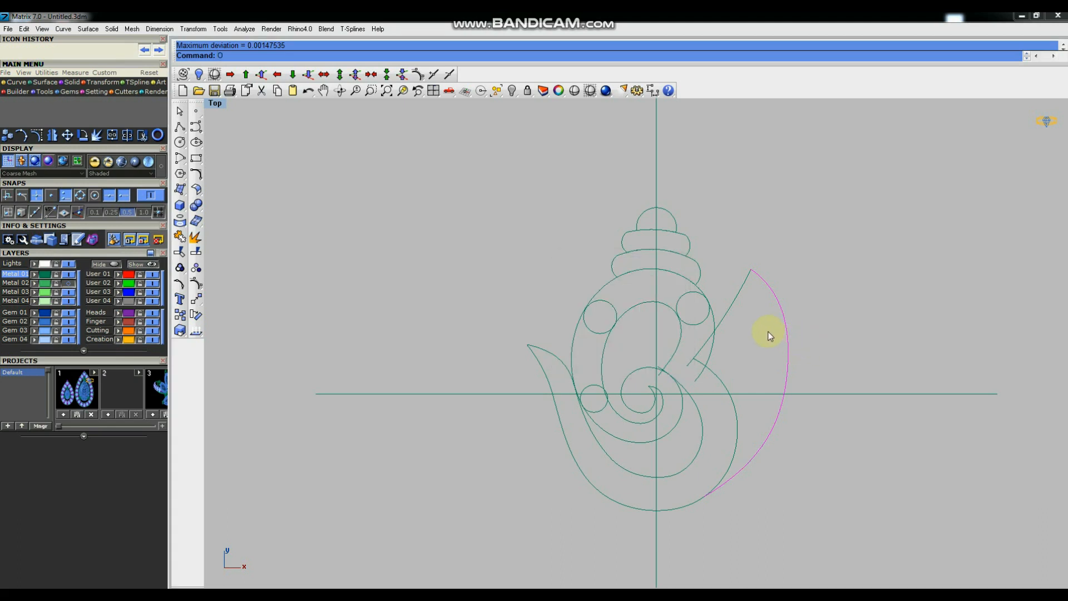
{"action": "type", "text": "ffset"}
{"action": "key", "text": "Return"}
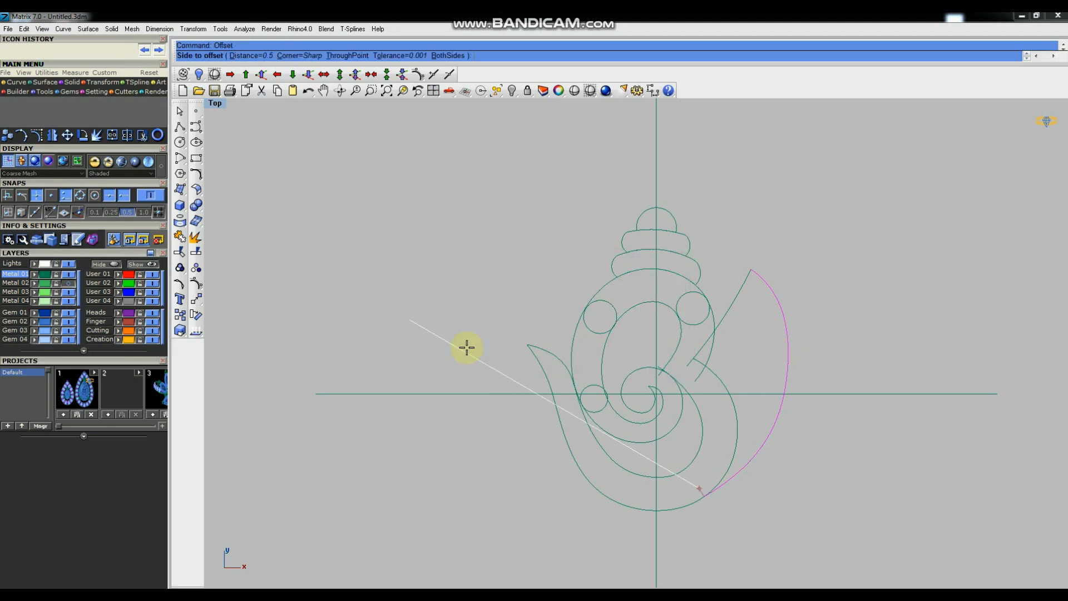
{"action": "left_click", "coordinate": [67, 282]}
{"action": "scroll", "coordinate": [770, 356], "scroll_direction": "up", "scroll_amount": 1}
{"action": "scroll", "coordinate": [770, 356], "scroll_direction": "up", "scroll_amount": 2}
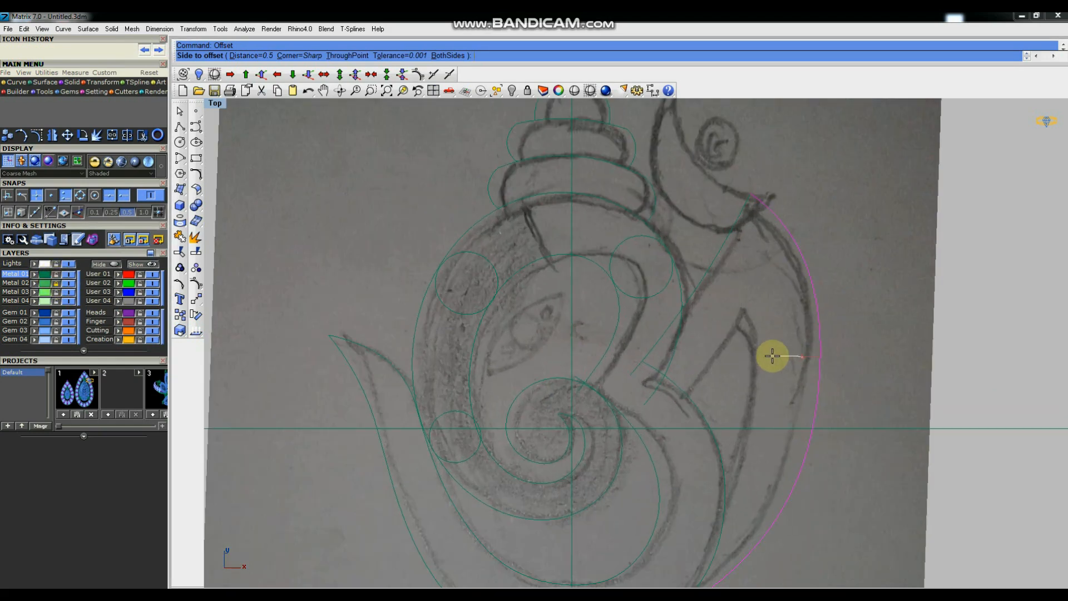
{"action": "type", "text": "1"}
{"action": "key", "text": "Return"}
{"action": "type", "text": "2"}
{"action": "key", "text": "Return"}
{"action": "type", "text": "1."}
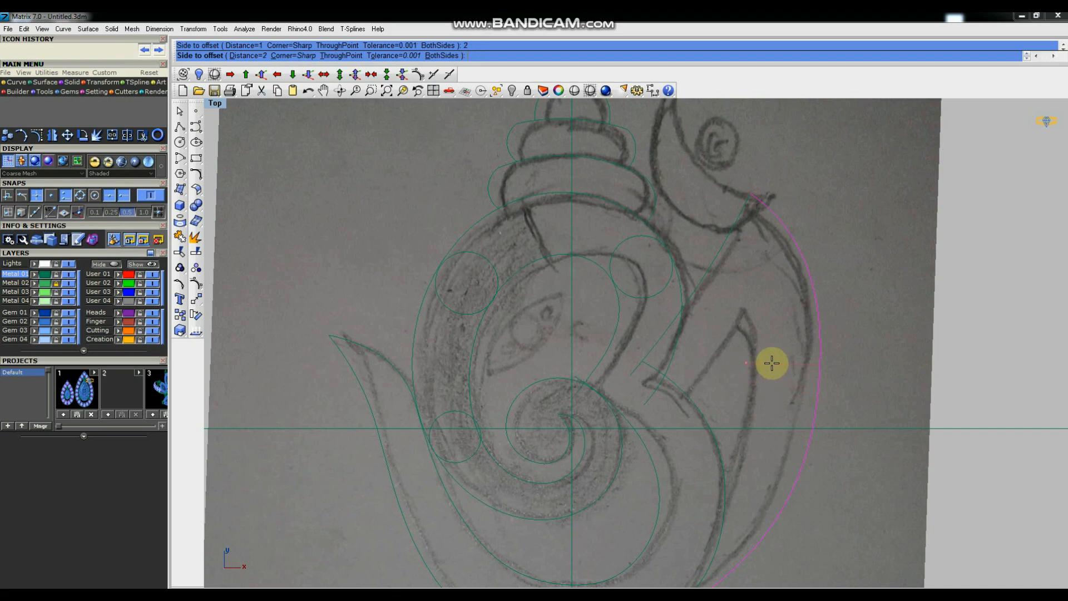
{"action": "type", "text": "5"}
{"action": "key", "text": "Return"}
{"action": "left_click", "coordinate": [762, 358]}
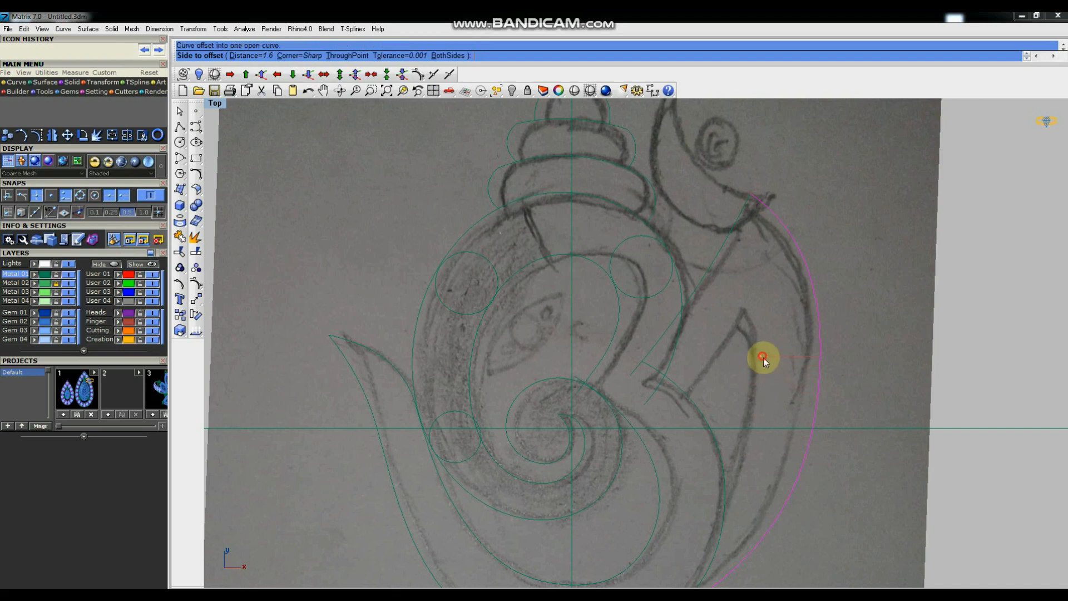
{"action": "key", "text": "Escape"}
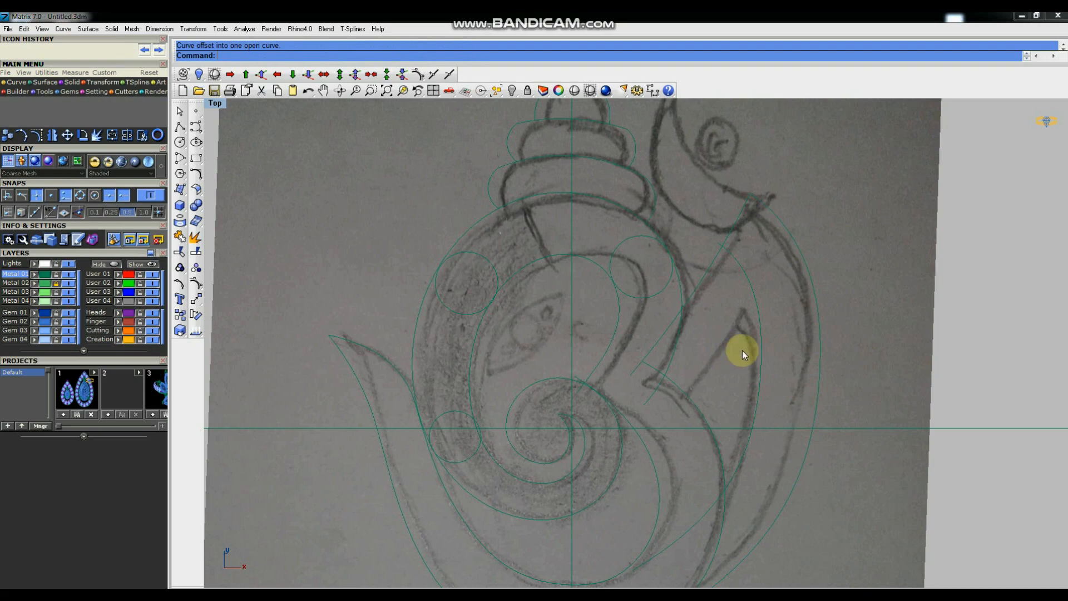
Offset the ear's straight slanted edge toward the inside of the ear, using the same offset distance.
{"action": "scroll", "coordinate": [779, 373], "scroll_direction": "down", "scroll_amount": 2}
{"action": "scroll", "coordinate": [753, 374], "scroll_direction": "up", "scroll_amount": 1}
{"action": "scroll", "coordinate": [753, 374], "scroll_direction": "up", "scroll_amount": 3}
{"action": "left_click", "coordinate": [743, 365]}
{"action": "scroll", "coordinate": [735, 352], "scroll_direction": "down", "scroll_amount": 3}
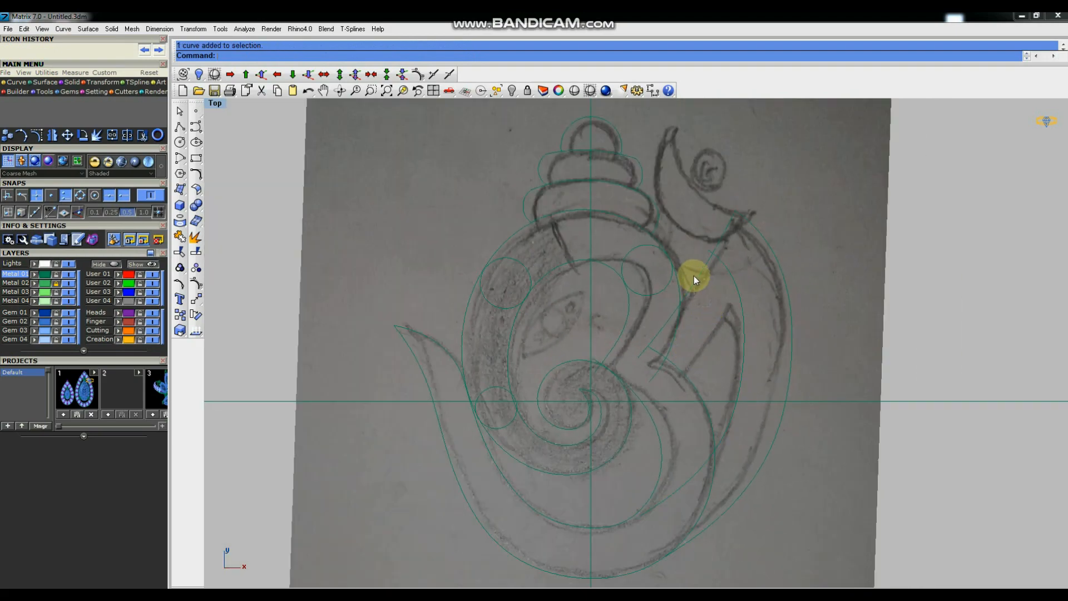
{"action": "key", "text": "Return"}
{"action": "left_click", "coordinate": [711, 326]}
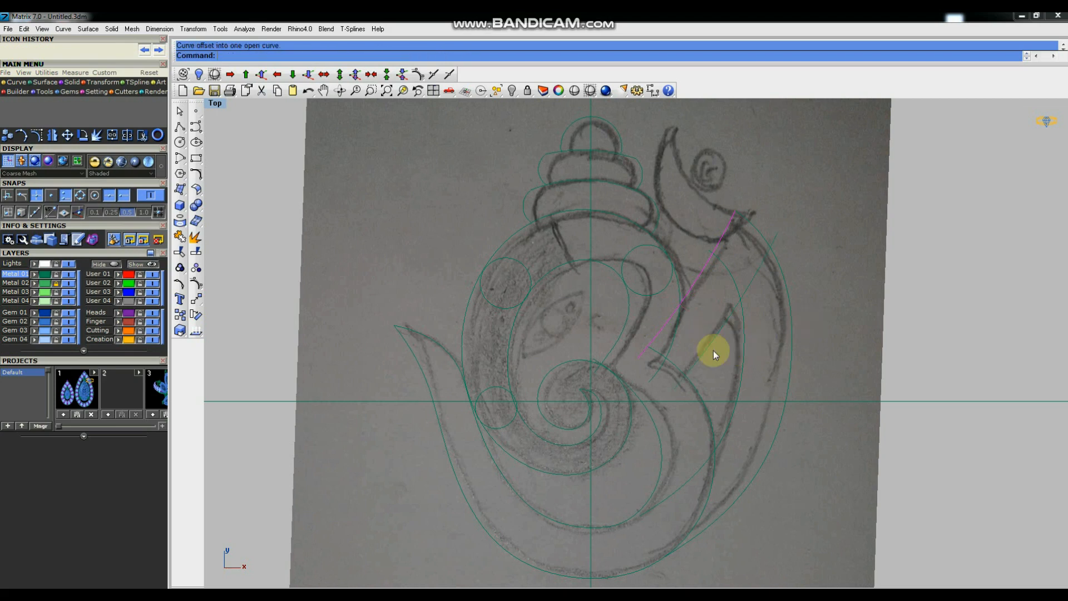
Hide the Metal 02 layer holding the reference sketch so only the traced Ganesha curves show.
{"action": "left_click", "coordinate": [68, 283]}
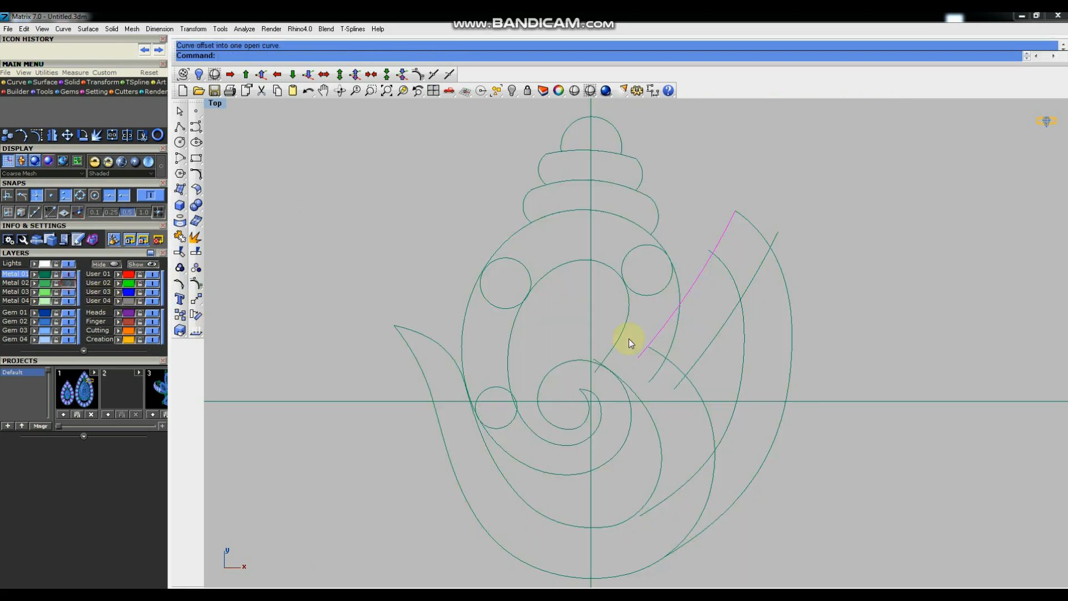
{"action": "key", "text": "Escape"}
{"action": "scroll", "coordinate": [684, 338], "scroll_direction": "down", "scroll_amount": 3}
{"action": "scroll", "coordinate": [683, 337], "scroll_direction": "up", "scroll_amount": 3}
{"action": "scroll", "coordinate": [651, 306], "scroll_direction": "up", "scroll_amount": 2}
Trim off the lower tail of the inner ear curve where it crosses the trunk's outer body curve.
{"action": "left_click_drag", "start_coordinate": [683, 315], "coordinate": [679, 355]}
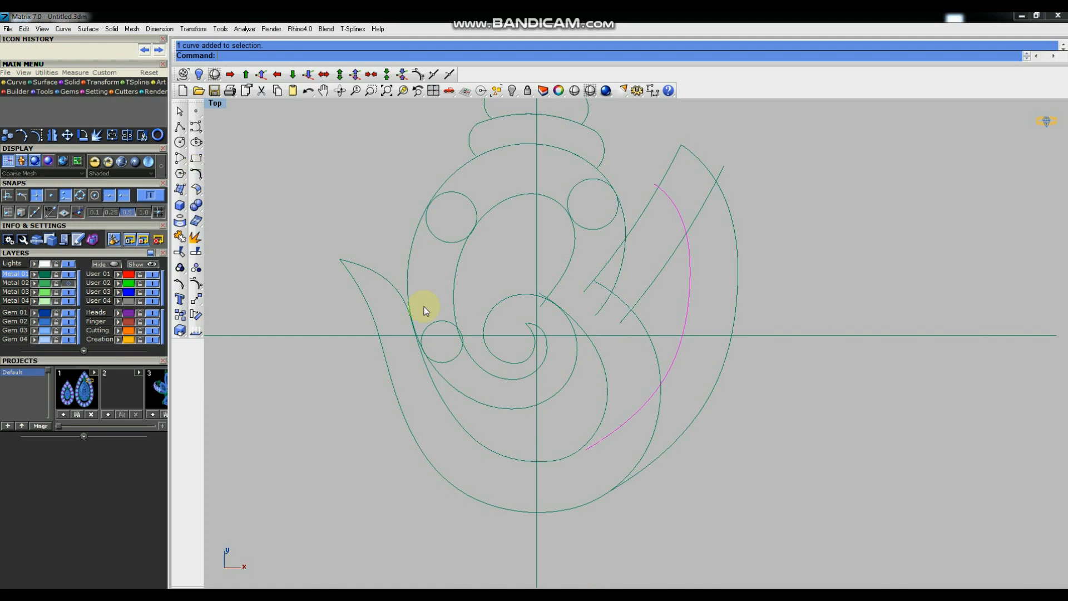
{"action": "left_click", "coordinate": [657, 356]}
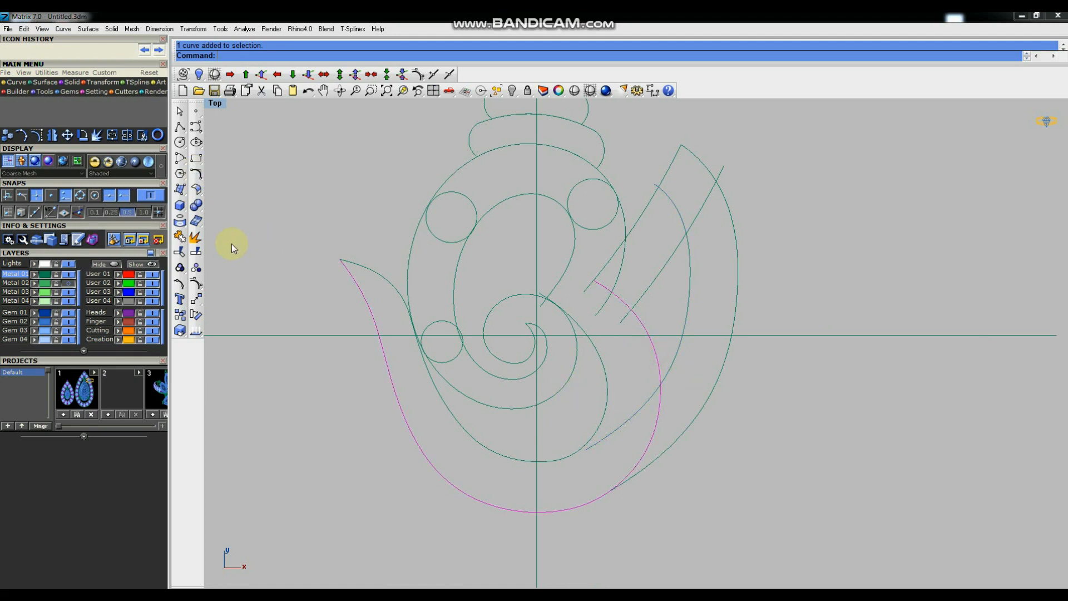
{"action": "left_click", "coordinate": [196, 267]}
{"action": "left_click", "coordinate": [646, 408]}
{"action": "key", "text": "Return"}
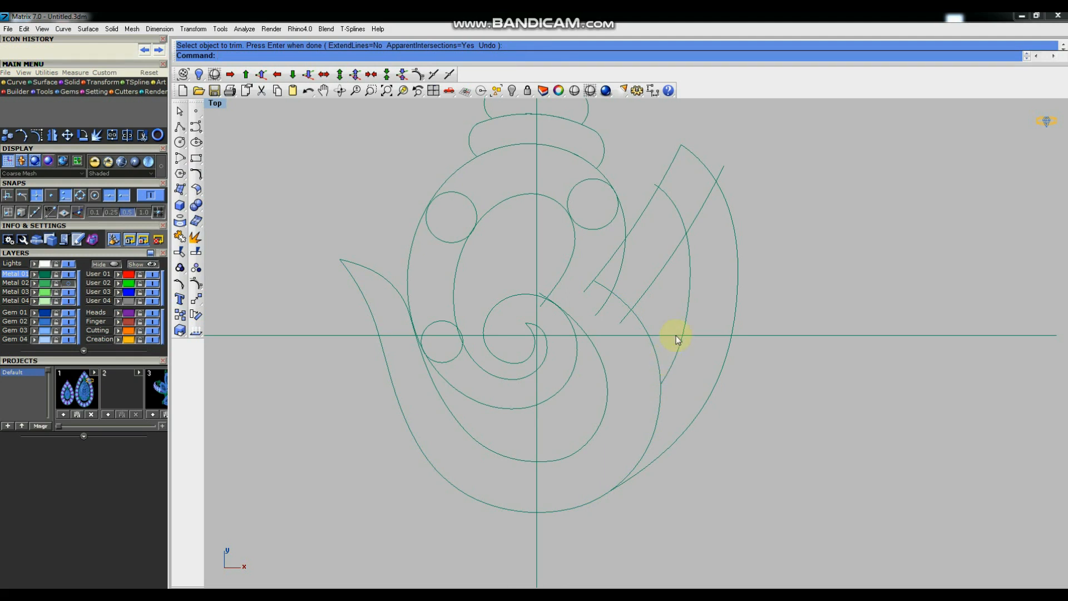
Rebuild the trimmed inner ear curve with 10 control points and turn on its control points.
{"action": "left_click", "coordinate": [689, 299]}
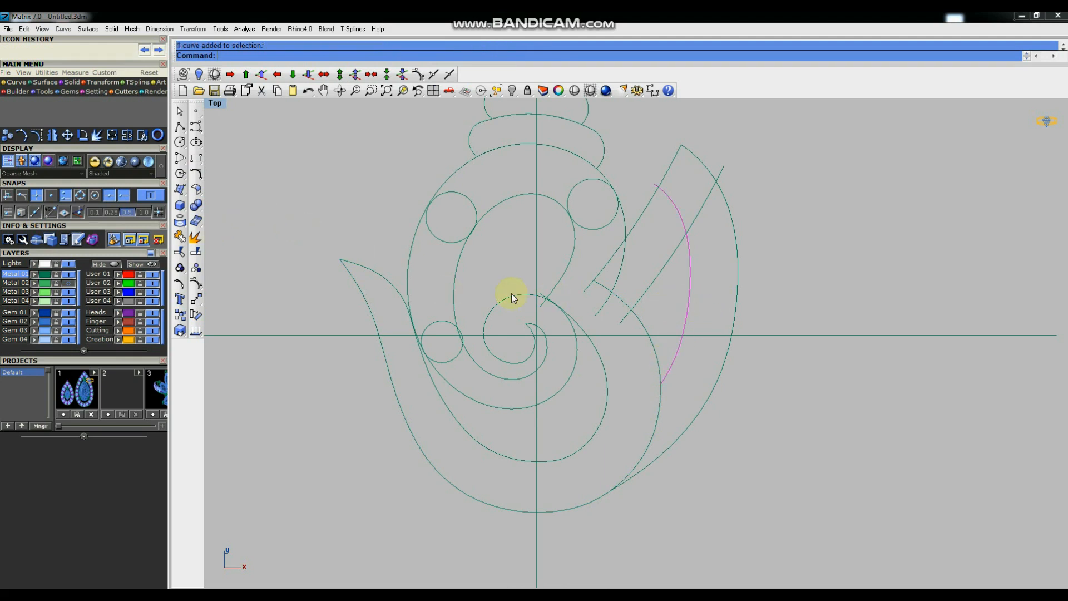
{"action": "left_click", "coordinate": [196, 174]}
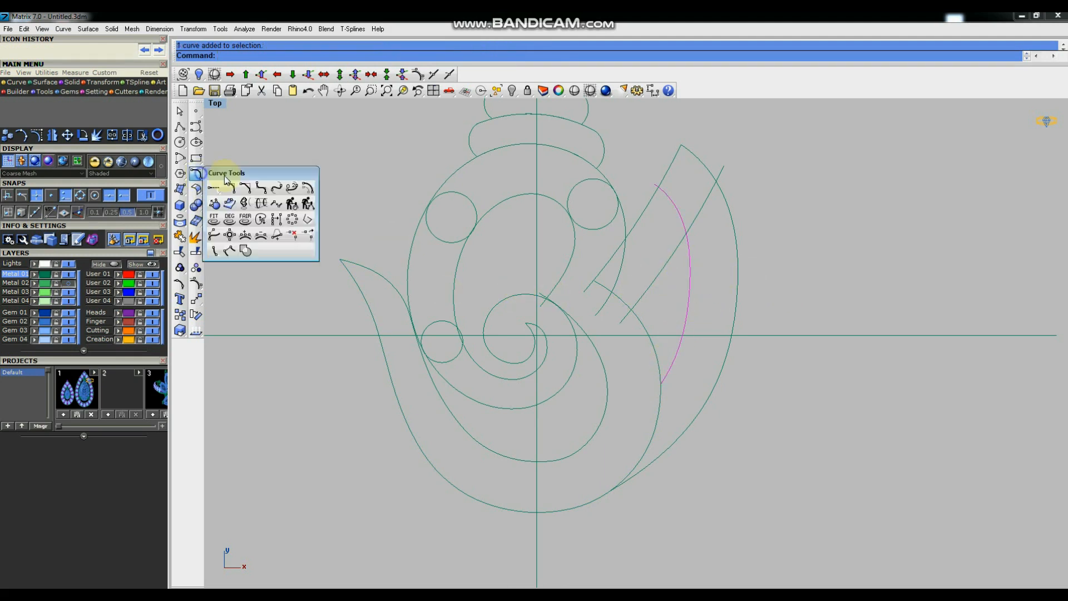
{"action": "left_click", "coordinate": [292, 203]}
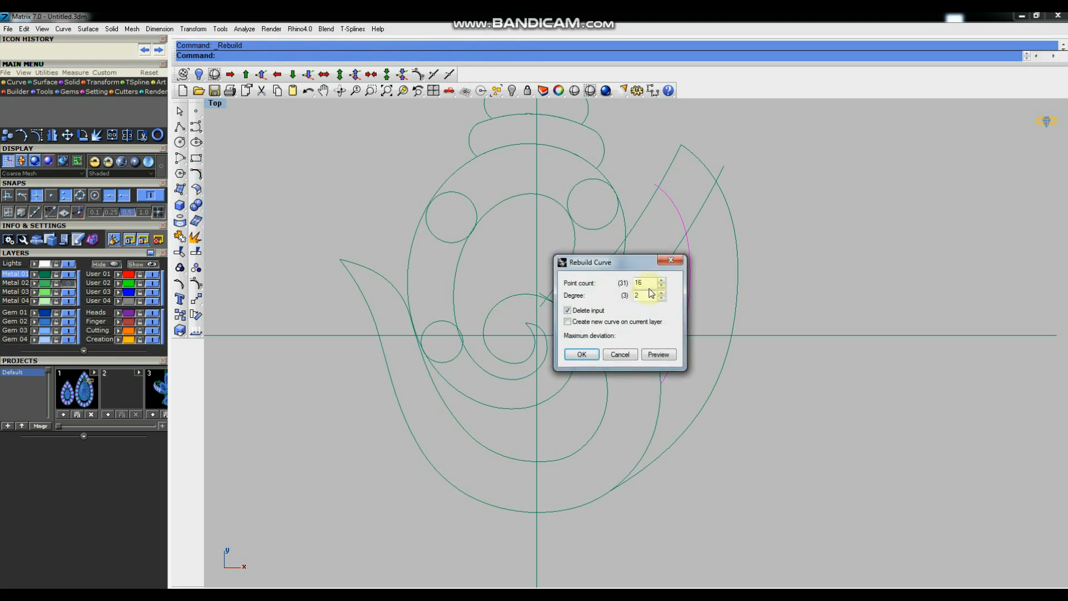
{"action": "left_click", "coordinate": [581, 355]}
{"action": "key", "text": "F10"}
Move the inner ear curve's lower end point down along the body, past the body curve to its inner side.
{"action": "scroll", "coordinate": [646, 365], "scroll_direction": "up", "scroll_amount": 3}
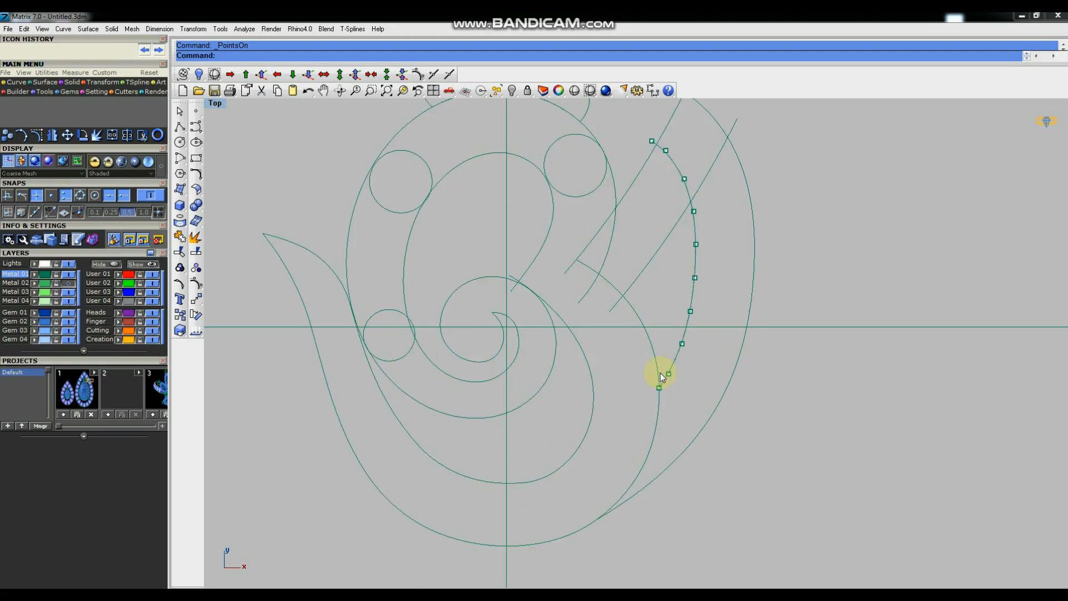
{"action": "left_click", "coordinate": [655, 398]}
{"action": "left_click", "coordinate": [193, 300]}
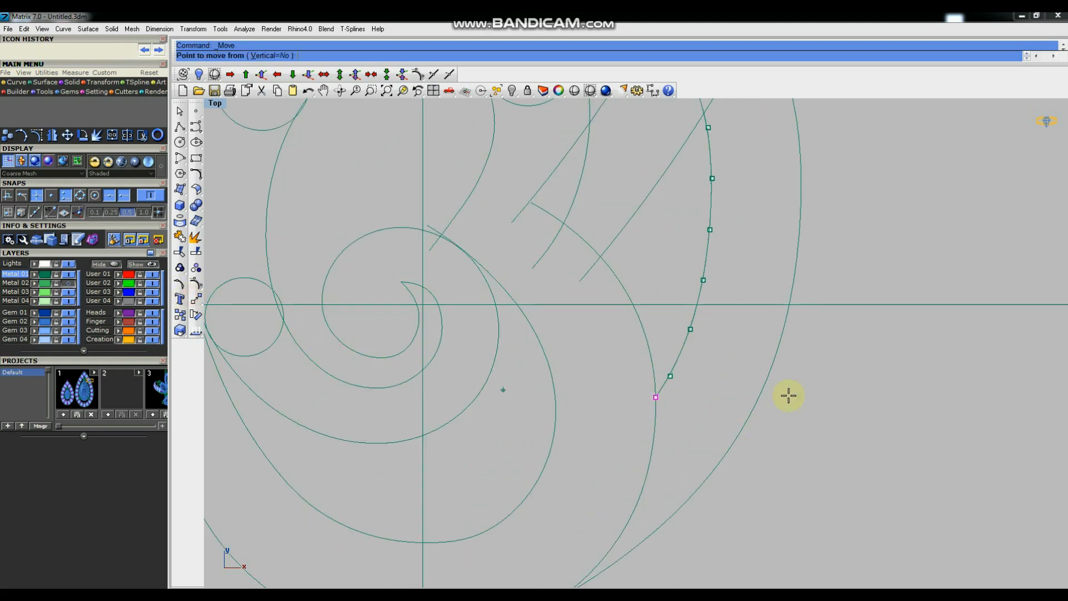
{"action": "left_click", "coordinate": [657, 391]}
{"action": "scroll", "coordinate": [655, 396], "scroll_direction": "down", "scroll_amount": 3}
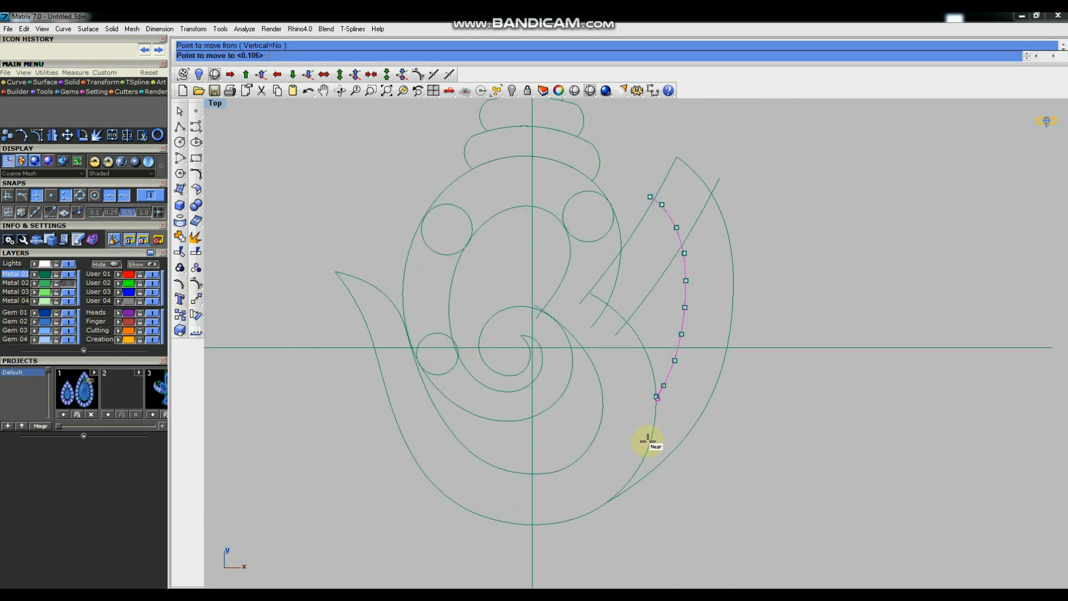
{"action": "scroll", "coordinate": [631, 456], "scroll_direction": "up", "scroll_amount": 2}
{"action": "left_click", "coordinate": [626, 469]}
Move the control point next to the inner ear curve's lower end further down to straighten the tail.
{"action": "left_click_drag", "start_coordinate": [650, 331], "coordinate": [694, 376]}
{"action": "key", "text": "Return"}
{"action": "left_click", "coordinate": [809, 381]}
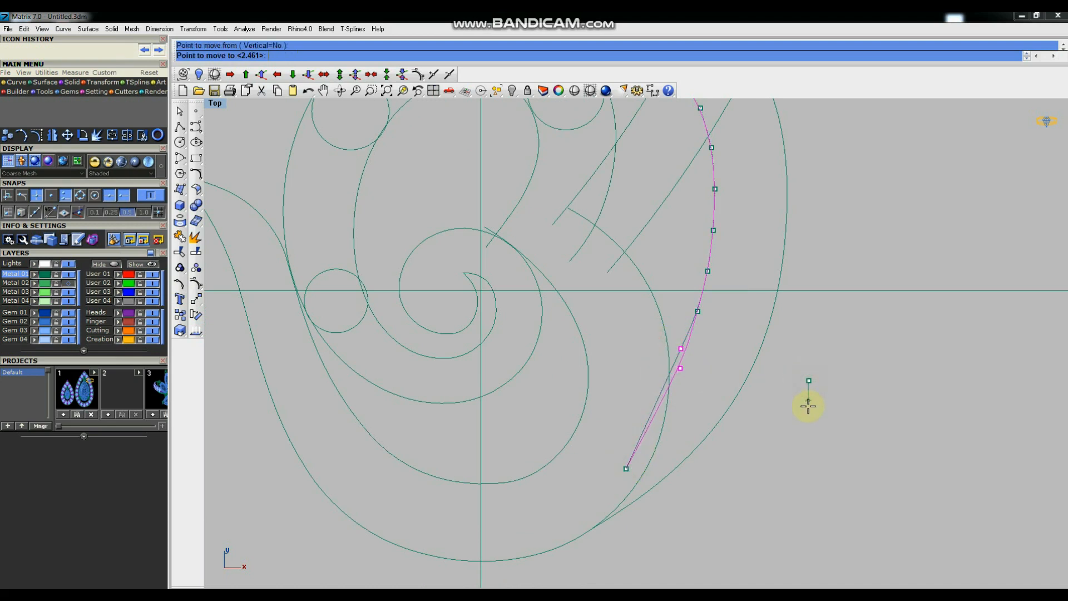
{"action": "left_click", "coordinate": [806, 412]}
{"action": "scroll", "coordinate": [706, 376], "scroll_direction": "down", "scroll_amount": 3}
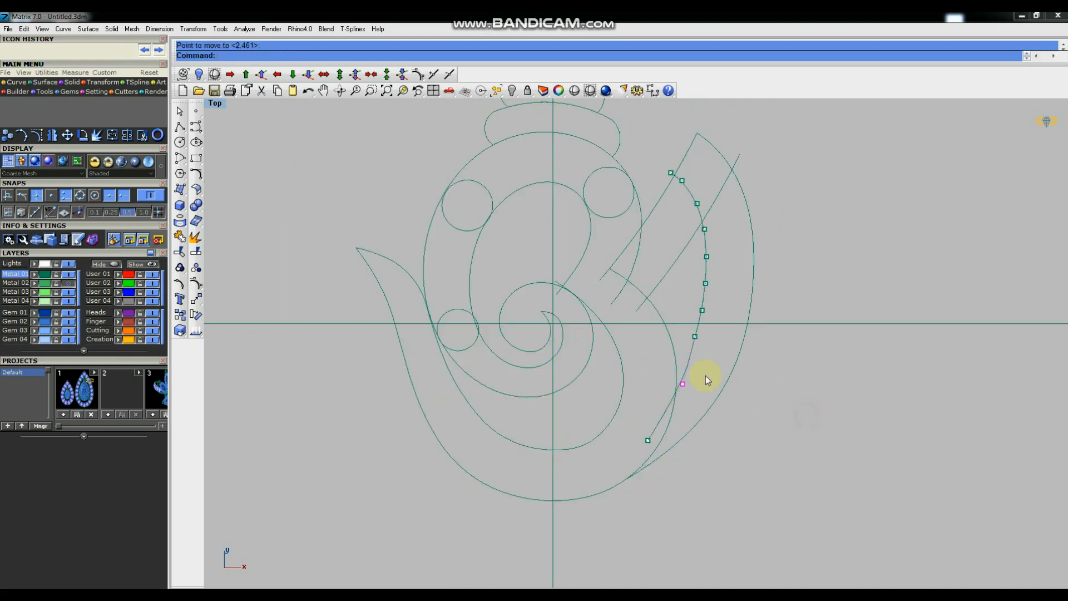
Shift the next two control points up the inner ear curve slightly downward to even out their spacing.
{"action": "left_click_drag", "start_coordinate": [684, 329], "coordinate": [705, 354]}
{"action": "key", "text": "Return"}
{"action": "left_click", "coordinate": [819, 390]}
{"action": "left_click", "coordinate": [821, 394]}
{"action": "scroll", "coordinate": [687, 328], "scroll_direction": "up", "scroll_amount": 3}
{"action": "left_click_drag", "start_coordinate": [683, 307], "coordinate": [728, 347]}
{"action": "key", "text": "Return"}
{"action": "left_click", "coordinate": [823, 367]}
{"action": "left_click", "coordinate": [825, 371]}
{"action": "scroll", "coordinate": [692, 364], "scroll_direction": "down", "scroll_amount": 3}
Fine-tune the inner ear curve's lower end point and its neighbouring control point for a smooth crossing of the body curve.
{"action": "scroll", "coordinate": [687, 400], "scroll_direction": "up", "scroll_amount": 4}
{"action": "left_click", "coordinate": [628, 511]}
{"action": "key", "text": "Return"}
{"action": "left_click", "coordinate": [843, 486]}
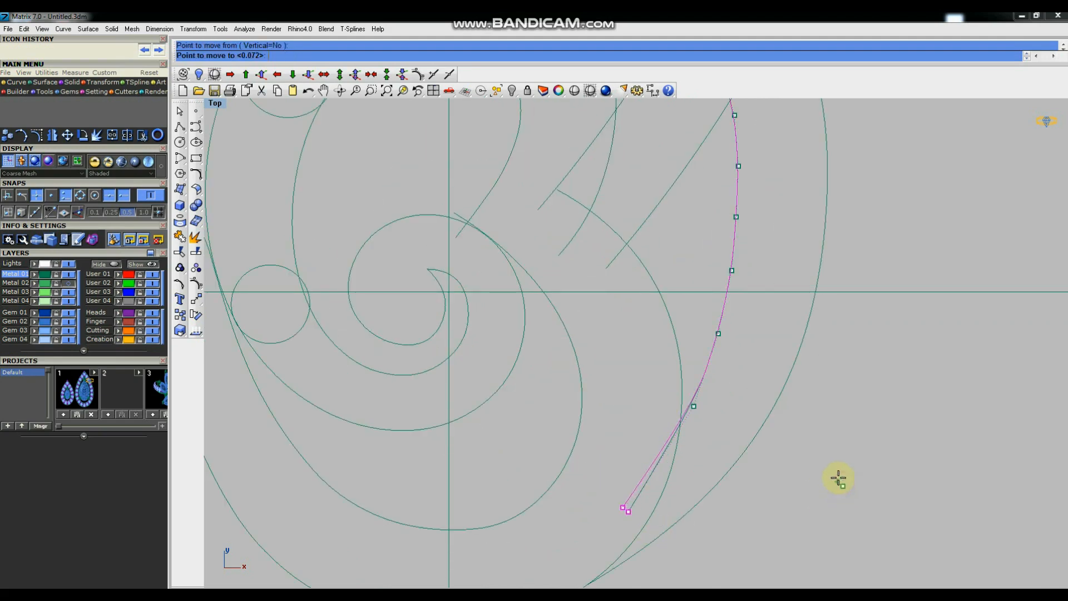
{"action": "left_click", "coordinate": [863, 448]}
{"action": "scroll", "coordinate": [693, 430], "scroll_direction": "down", "scroll_amount": 3}
{"action": "scroll", "coordinate": [708, 416], "scroll_direction": "up", "scroll_amount": 2}
{"action": "left_click", "coordinate": [683, 423]}
{"action": "key", "text": "Return"}
{"action": "left_click", "coordinate": [817, 449]}
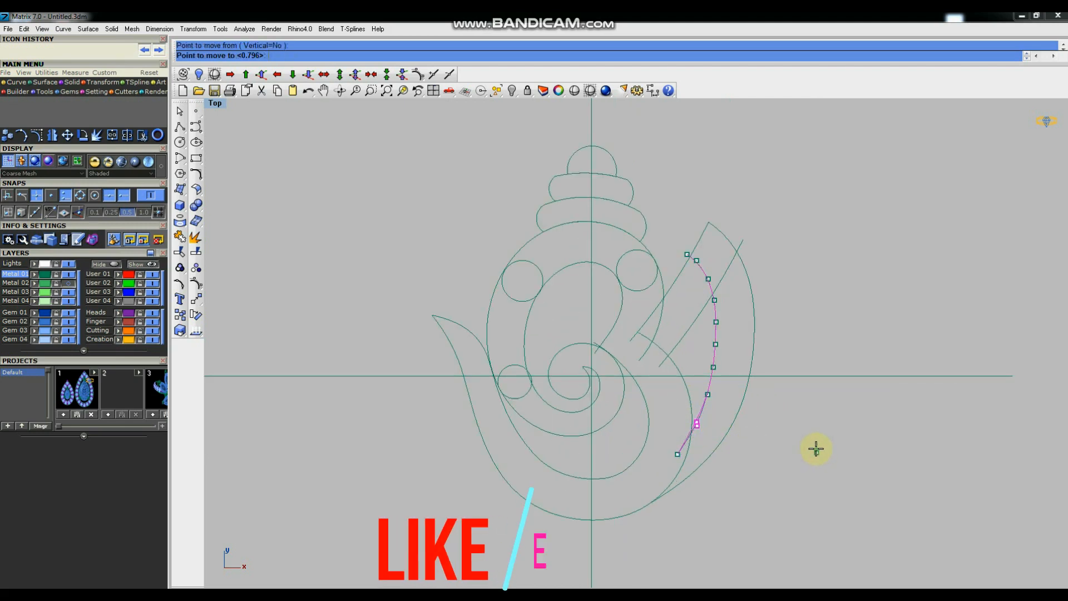
{"action": "left_click", "coordinate": [816, 448]}
{"action": "scroll", "coordinate": [790, 437], "scroll_direction": "down", "scroll_amount": 3}
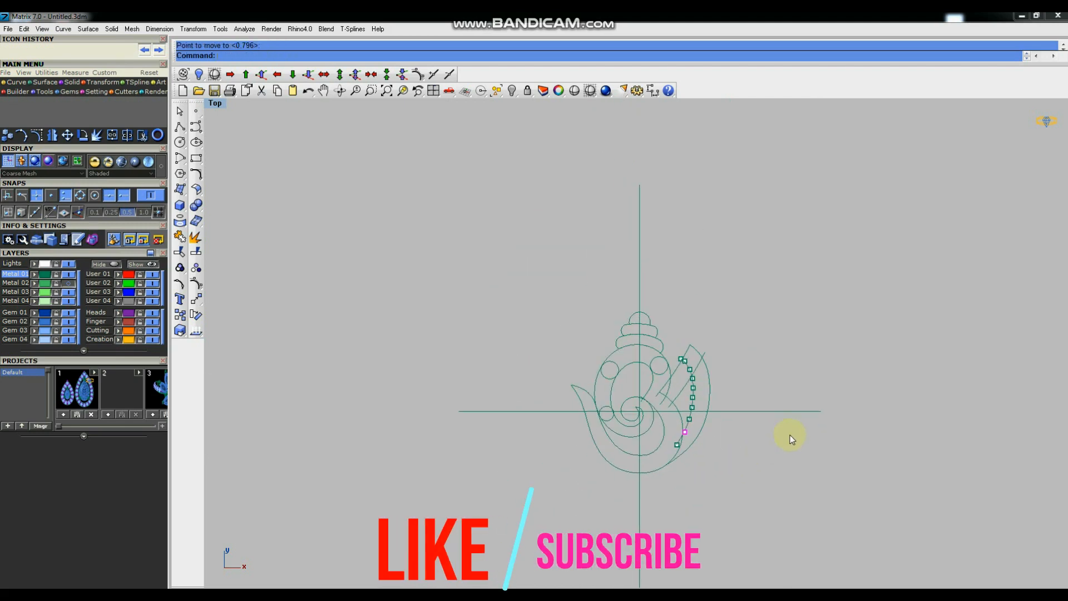
Trim the inner ear curve and the slanted ear line against each other so they meet in a sharp upper tip.
{"action": "scroll", "coordinate": [726, 380], "scroll_direction": "up", "scroll_amount": 1}
{"action": "scroll", "coordinate": [693, 375], "scroll_direction": "up", "scroll_amount": 2}
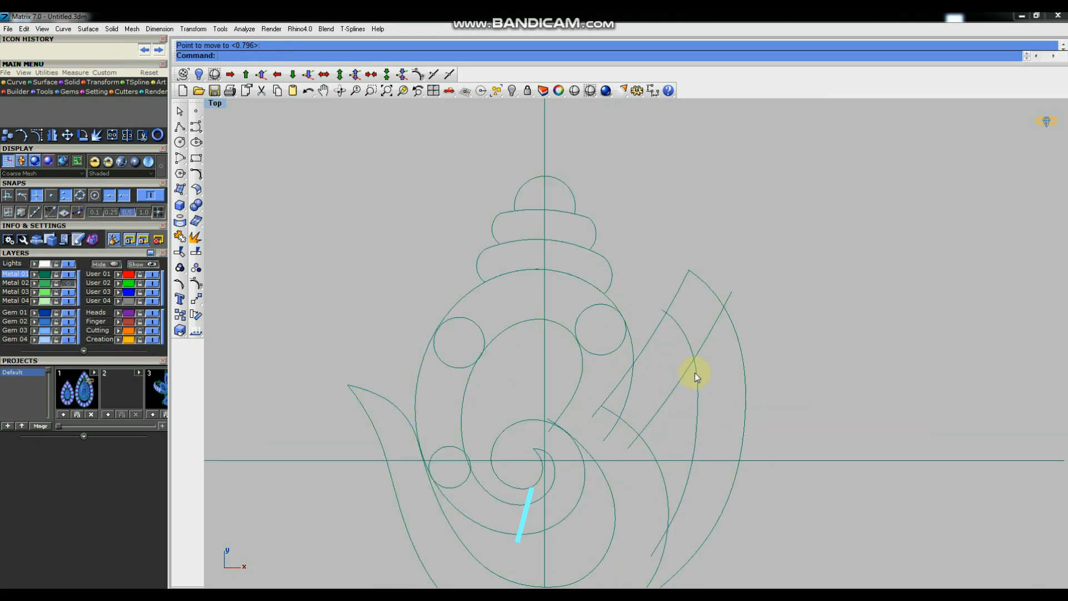
{"action": "left_click_drag", "start_coordinate": [717, 368], "coordinate": [662, 360]}
{"action": "left_click", "coordinate": [180, 252]}
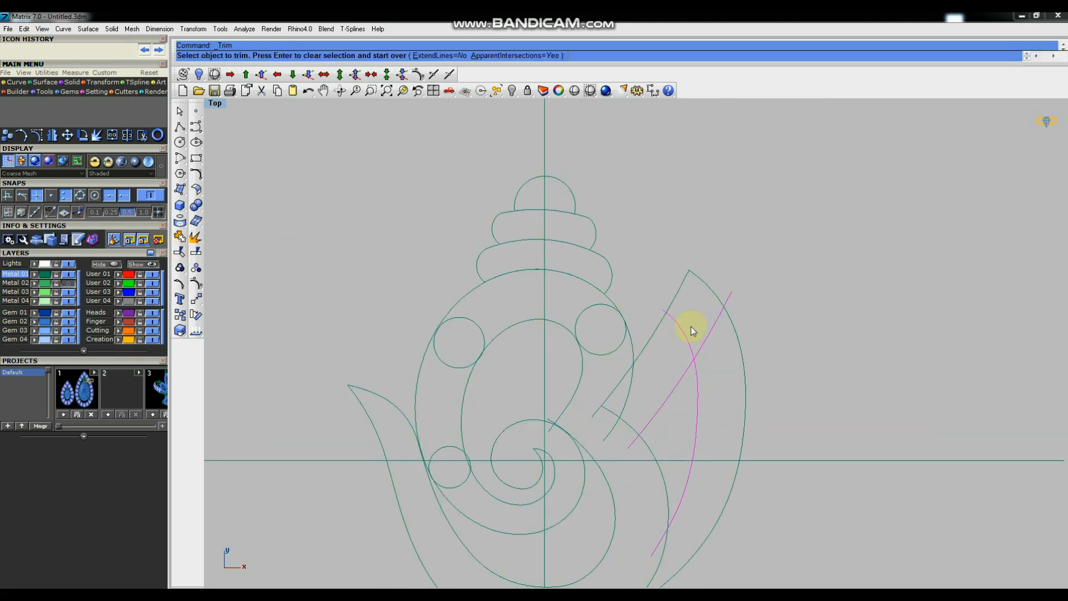
{"action": "left_click", "coordinate": [705, 337]}
{"action": "left_click", "coordinate": [689, 336]}
{"action": "scroll", "coordinate": [597, 333], "scroll_direction": "down", "scroll_amount": 2}
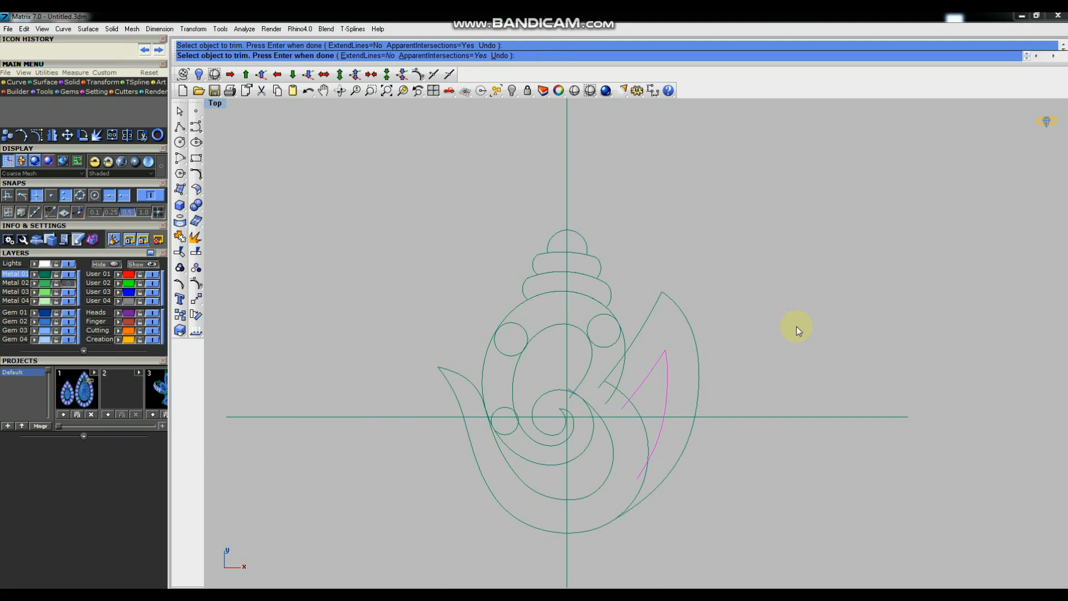
{"action": "key", "text": "Return"}
Show the Metal 02 sketch layer and draw a three-point arc tracing the outer edge of the crescent beside the crown.
{"action": "scroll", "coordinate": [648, 318], "scroll_direction": "down", "scroll_amount": 2}
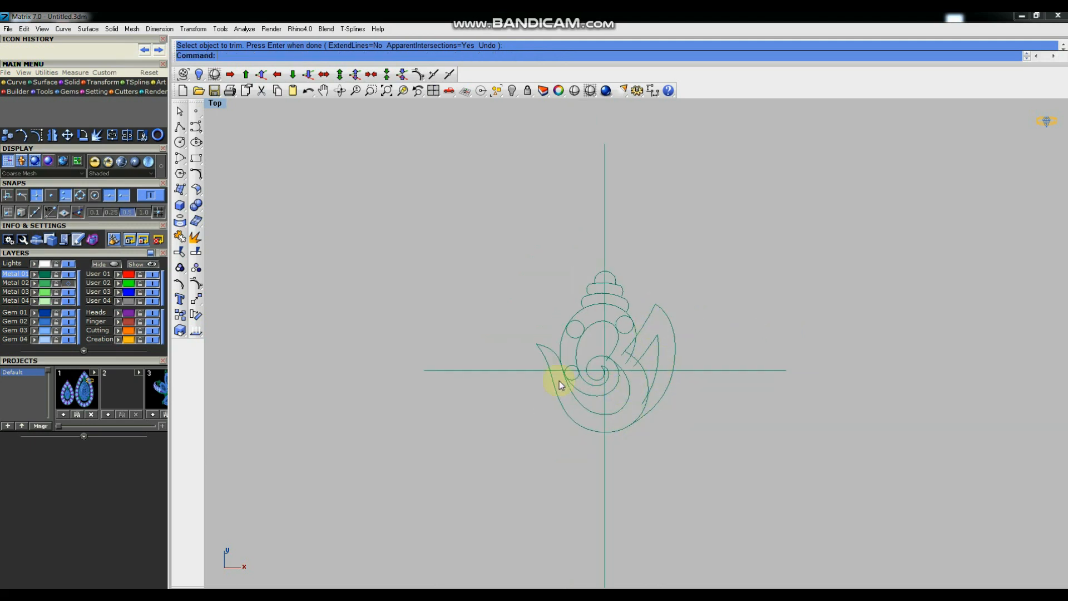
{"action": "left_click", "coordinate": [67, 283]}
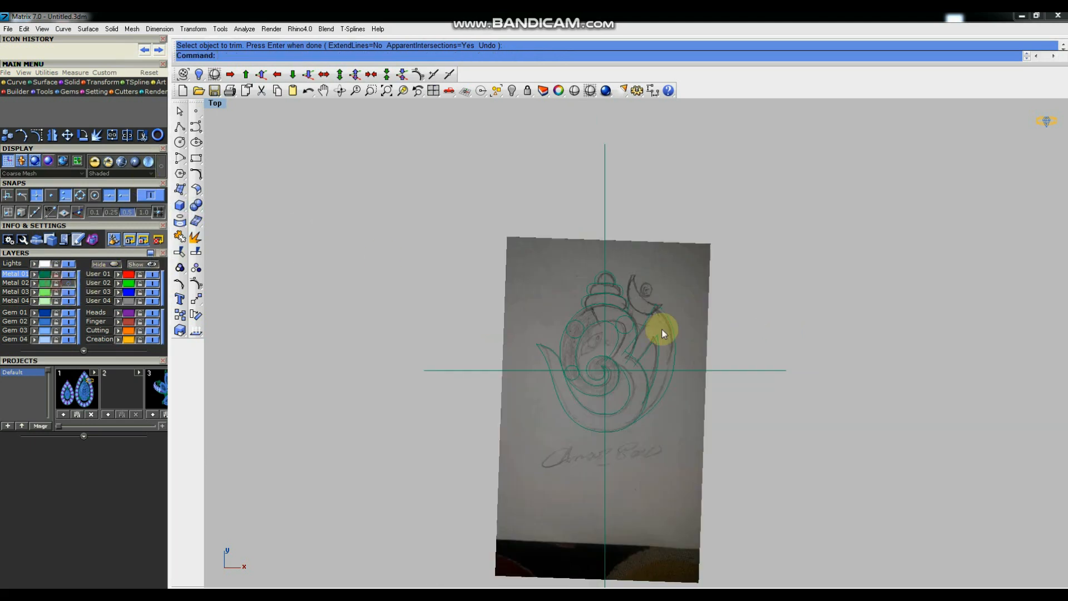
{"action": "scroll", "coordinate": [662, 330], "scroll_direction": "up", "scroll_amount": 3}
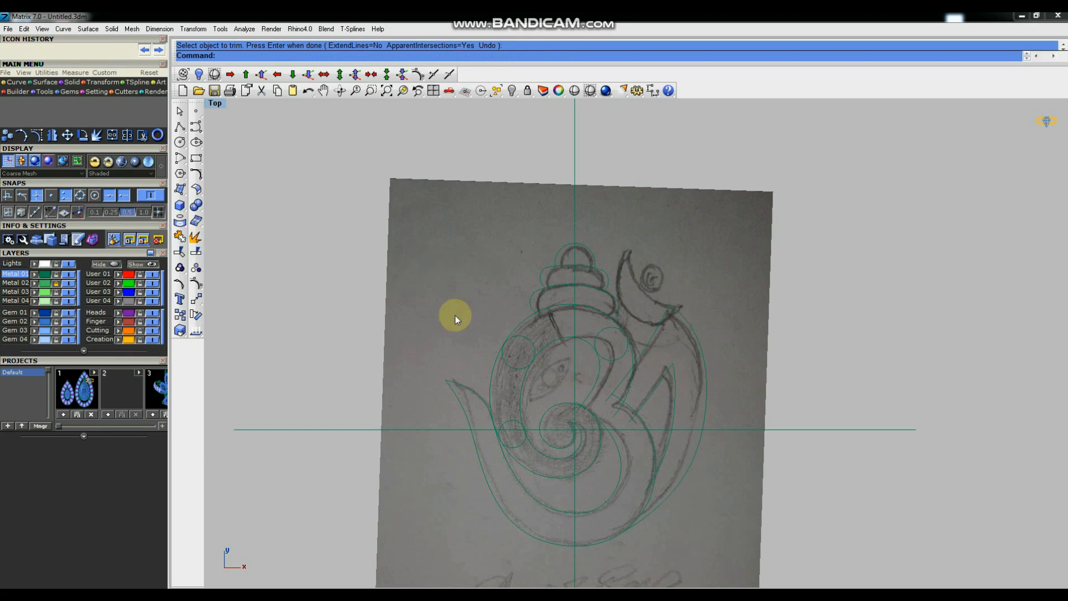
{"action": "left_click", "coordinate": [180, 158]}
{"action": "left_click", "coordinate": [285, 55]}
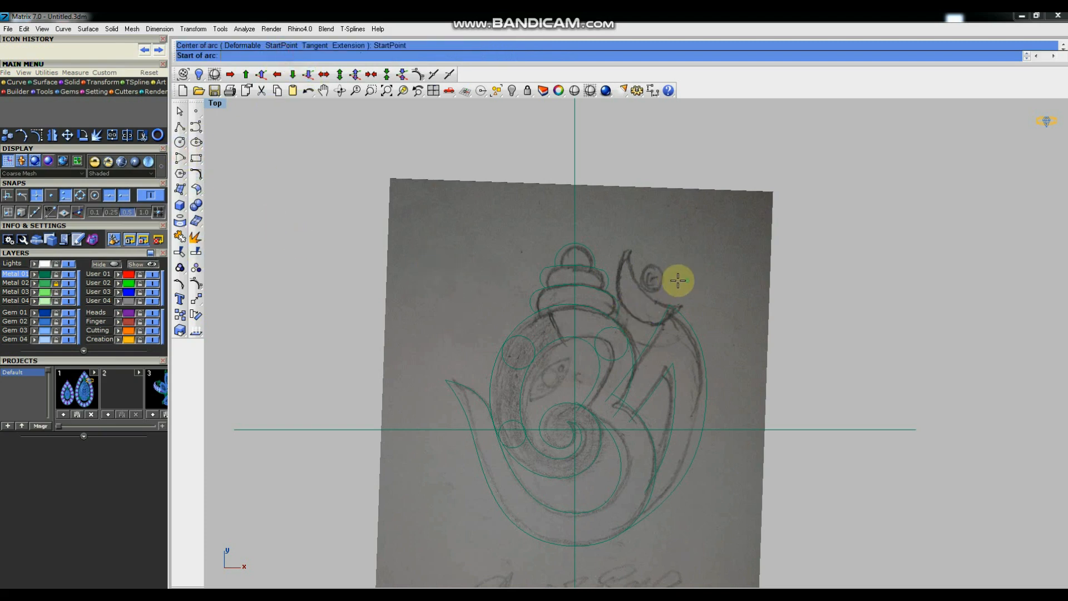
{"action": "scroll", "coordinate": [682, 281], "scroll_direction": "up", "scroll_amount": 2}
{"action": "scroll", "coordinate": [618, 266], "scroll_direction": "up", "scroll_amount": 1}
{"action": "left_click", "coordinate": [589, 214]}
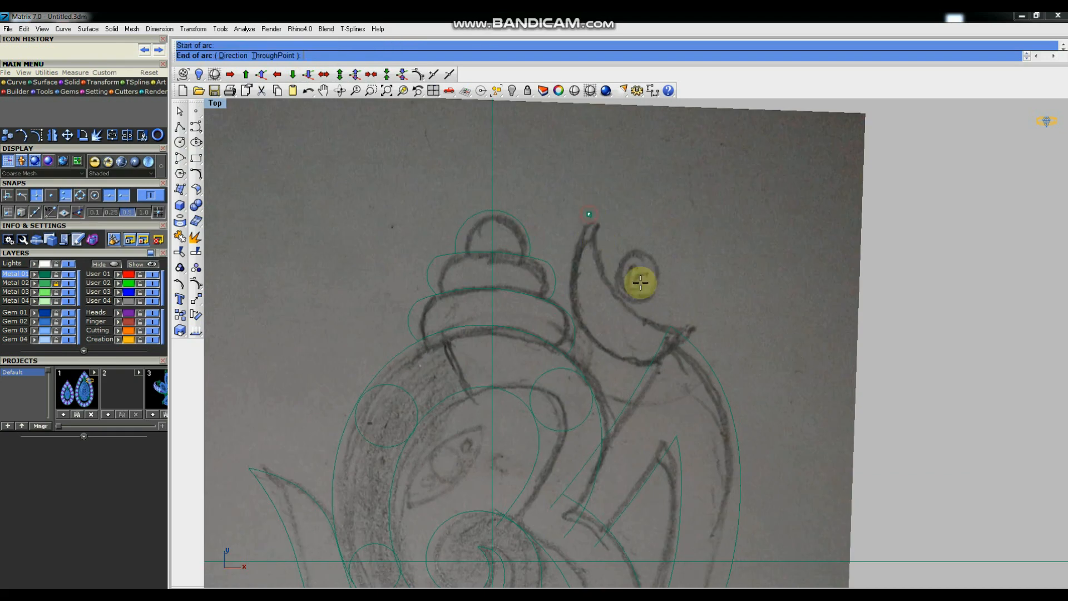
{"action": "left_click", "coordinate": [702, 329]}
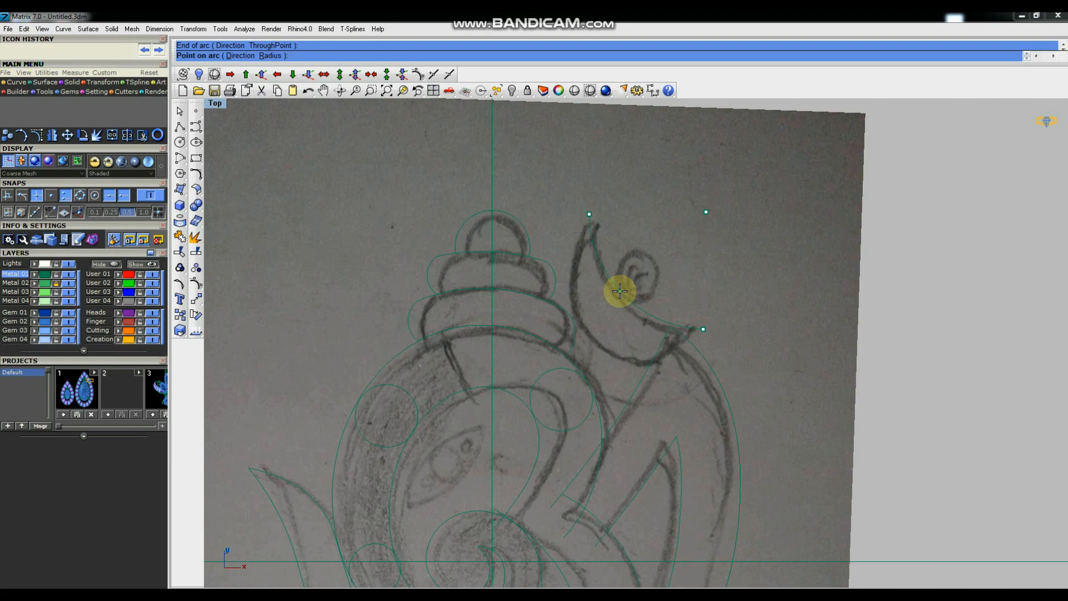
{"action": "left_click", "coordinate": [596, 343]}
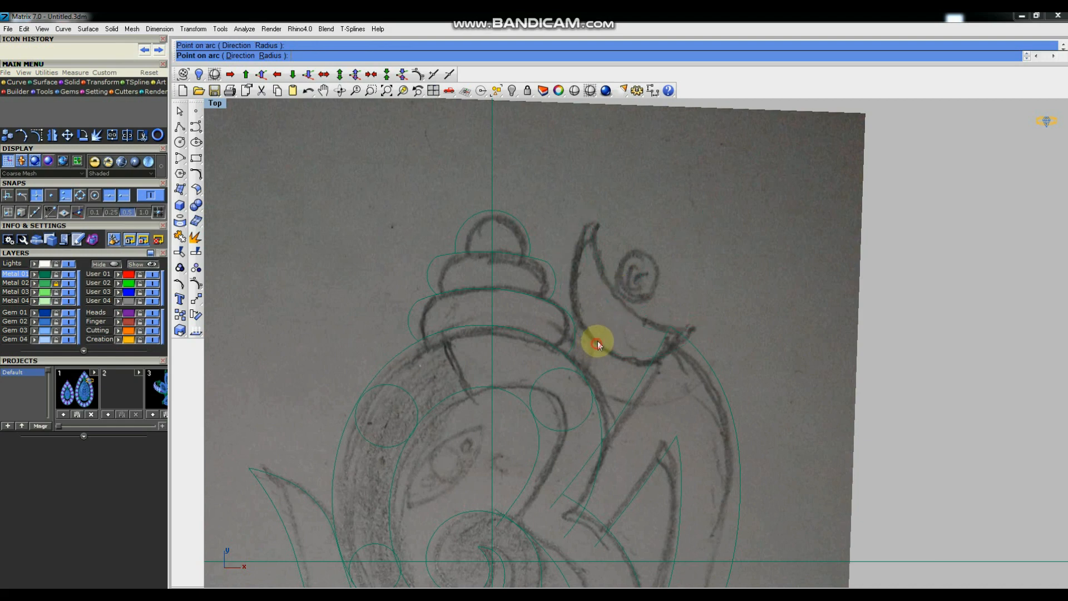
Offset the crescent's outer arc inward by a distance of 1.6.
{"action": "left_click", "coordinate": [575, 241]}
{"action": "type", "text": "o"}
{"action": "key", "text": "Return"}
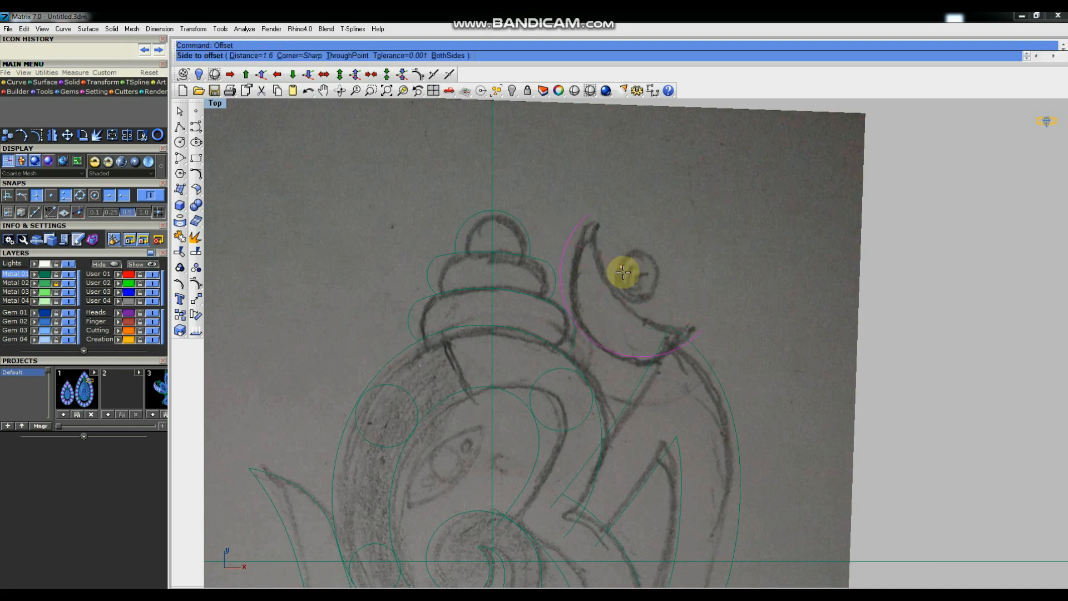
{"action": "left_click", "coordinate": [636, 303]}
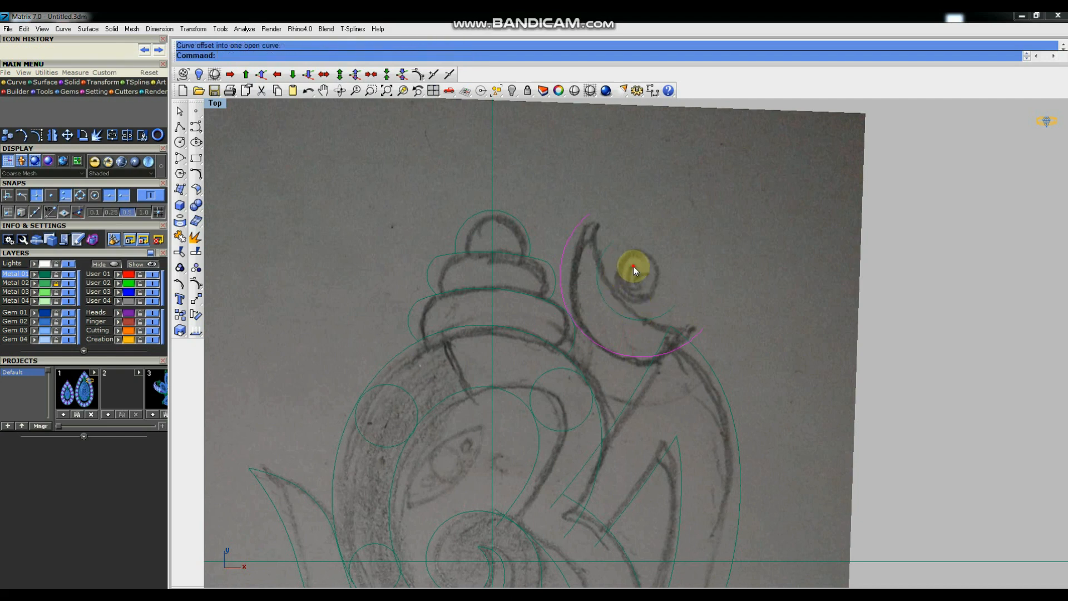
Rebuild the inner crescent arc with 3 points and degree 2, and turn on its control points.
{"action": "left_click", "coordinate": [598, 258]}
{"action": "left_click", "coordinate": [196, 174]}
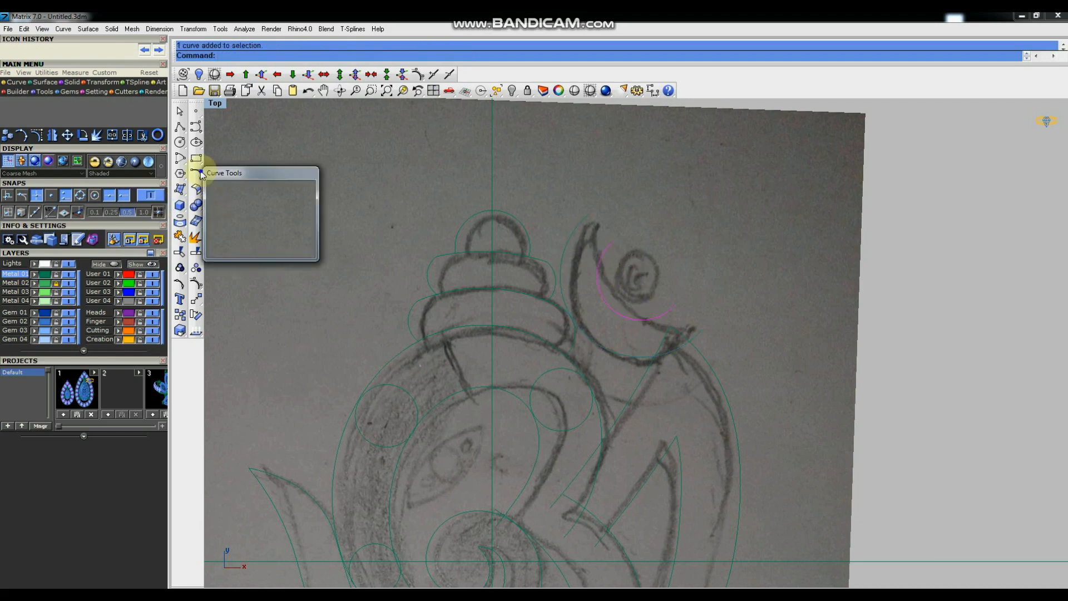
{"action": "left_click", "coordinate": [291, 205]}
{"action": "double_click", "coordinate": [648, 282]}
{"action": "type", "text": "8"}
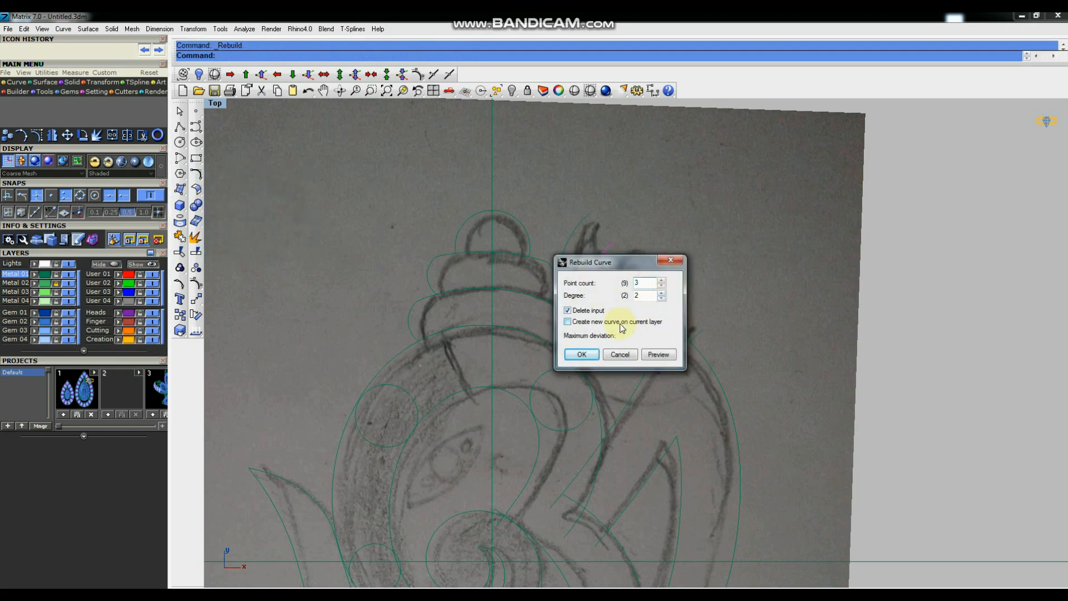
{"action": "left_click", "coordinate": [582, 356]}
{"action": "key", "text": "F10"}
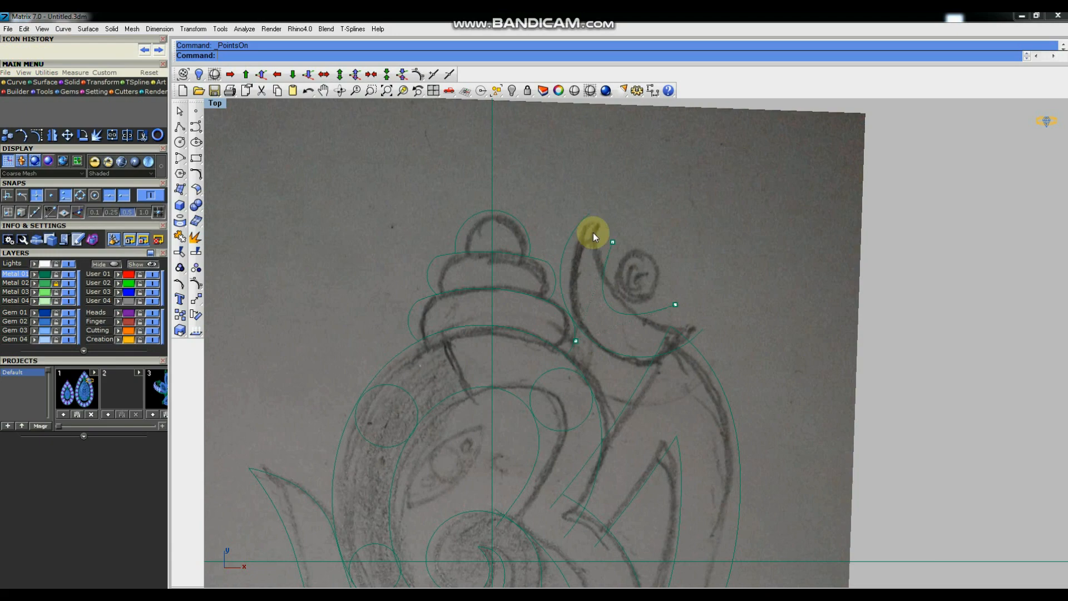
Move both end points of the inner crescent arc onto the matching ends of the outer arc.
{"action": "left_click", "coordinate": [197, 299]}
{"action": "scroll", "coordinate": [610, 242], "scroll_direction": "up", "scroll_amount": 4}
{"action": "left_click", "coordinate": [614, 239]}
{"action": "left_click", "coordinate": [582, 196]}
{"action": "left_click_drag", "start_coordinate": [690, 304], "coordinate": [723, 348]}
{"action": "right_click", "coordinate": [713, 333]}
{"action": "left_click", "coordinate": [713, 335]}
{"action": "left_click", "coordinate": [755, 372]}
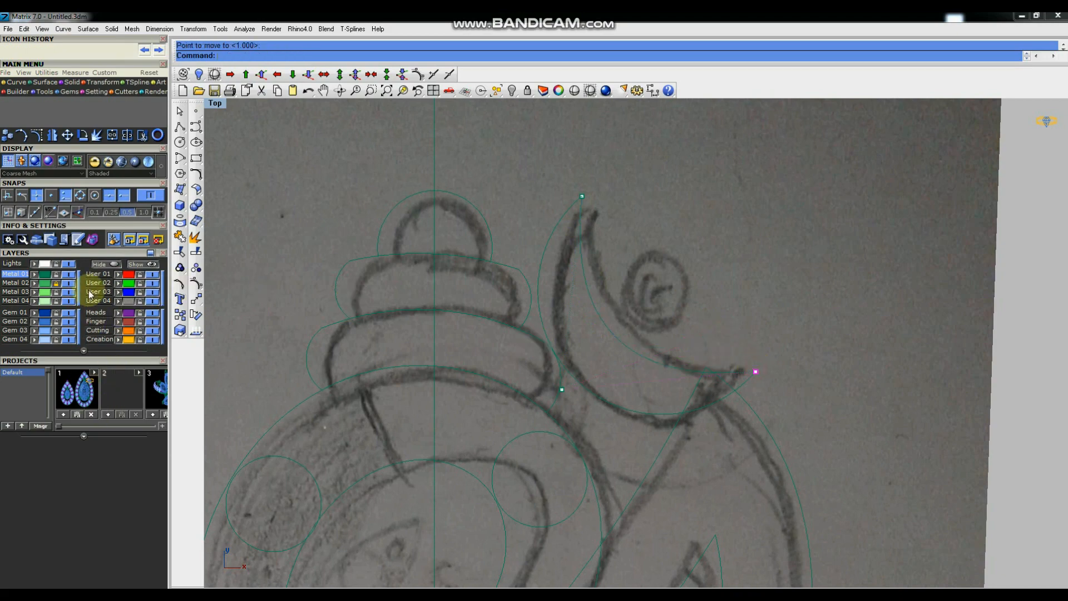
Hide the Metal 02 sketch layer and join the two crescent arcs into one closed curve.
{"action": "left_click", "coordinate": [67, 283]}
{"action": "scroll", "coordinate": [614, 307], "scroll_direction": "down", "scroll_amount": 4}
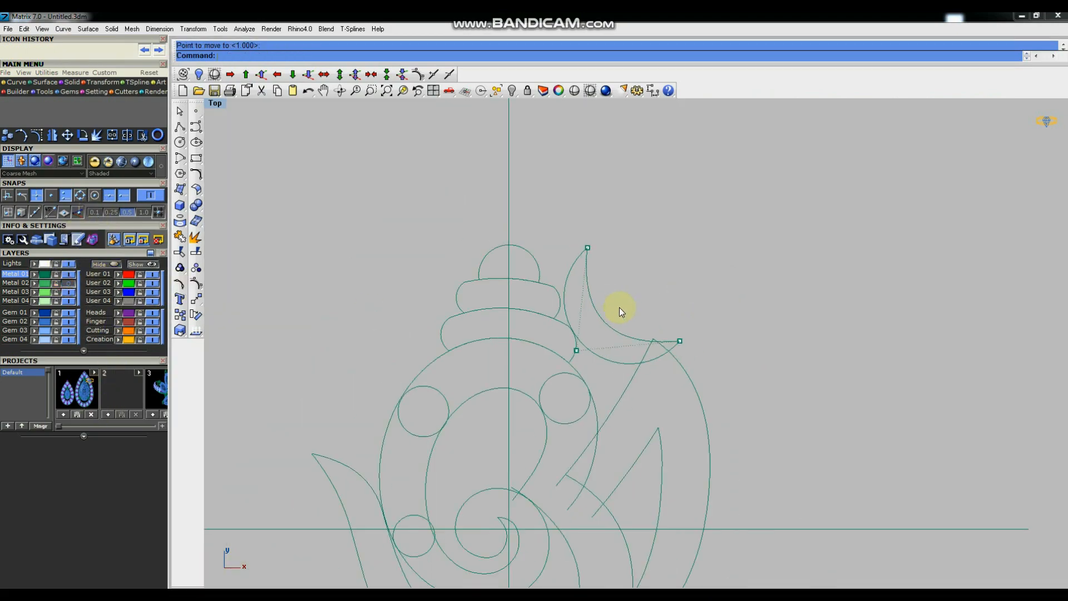
{"action": "scroll", "coordinate": [620, 285], "scroll_direction": "down", "scroll_amount": 2}
{"action": "left_click_drag", "start_coordinate": [612, 267], "coordinate": [588, 280]}
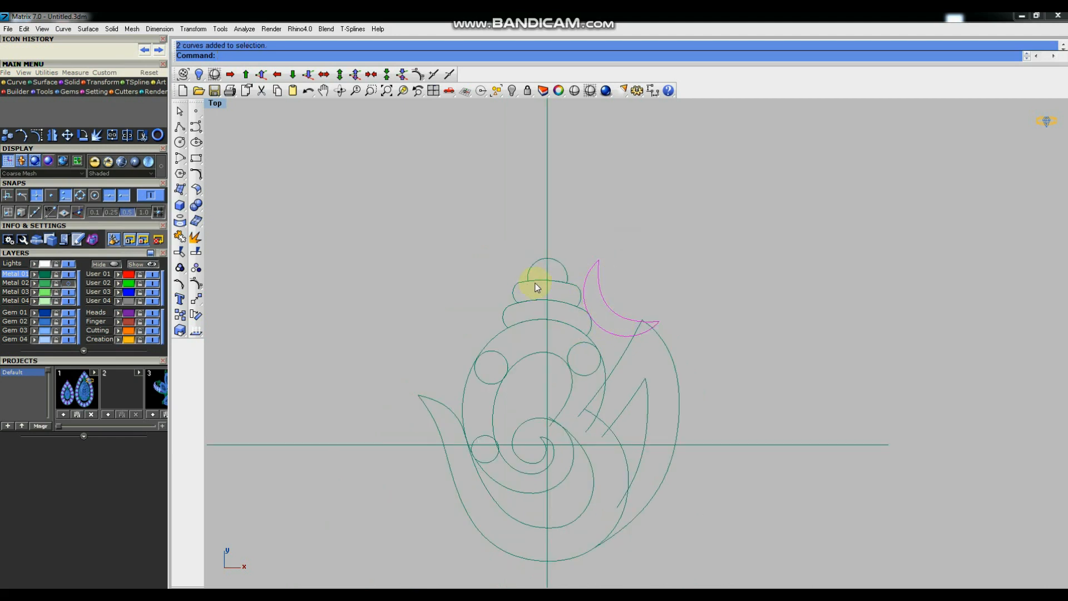
{"action": "key", "text": "Return"}
{"action": "left_click", "coordinate": [324, 225]}
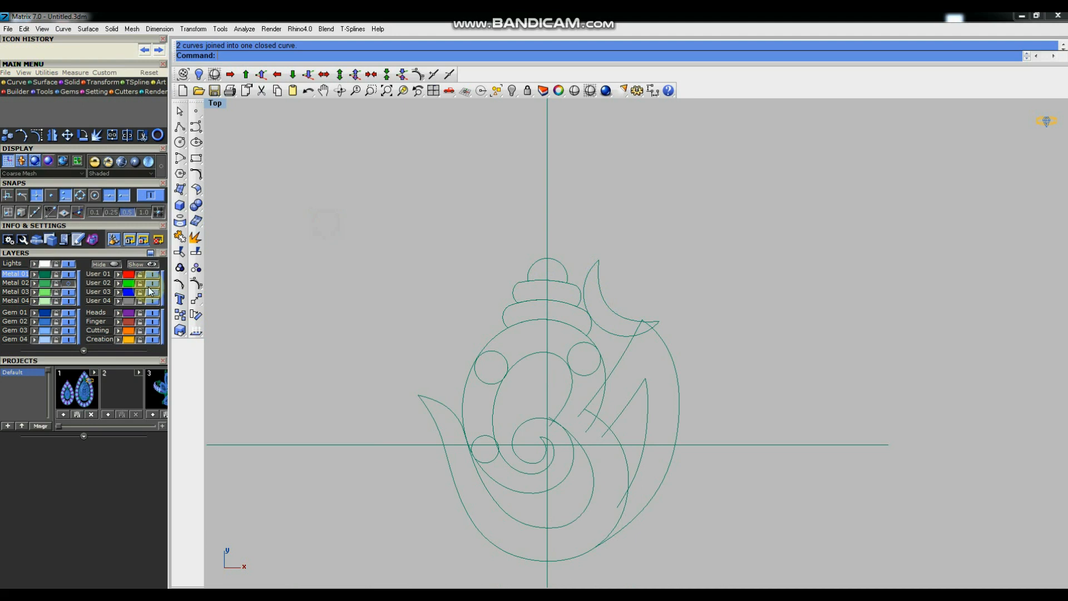
Show the Metal 02 layer with the reference sketch again.
{"action": "left_click", "coordinate": [63, 285]}
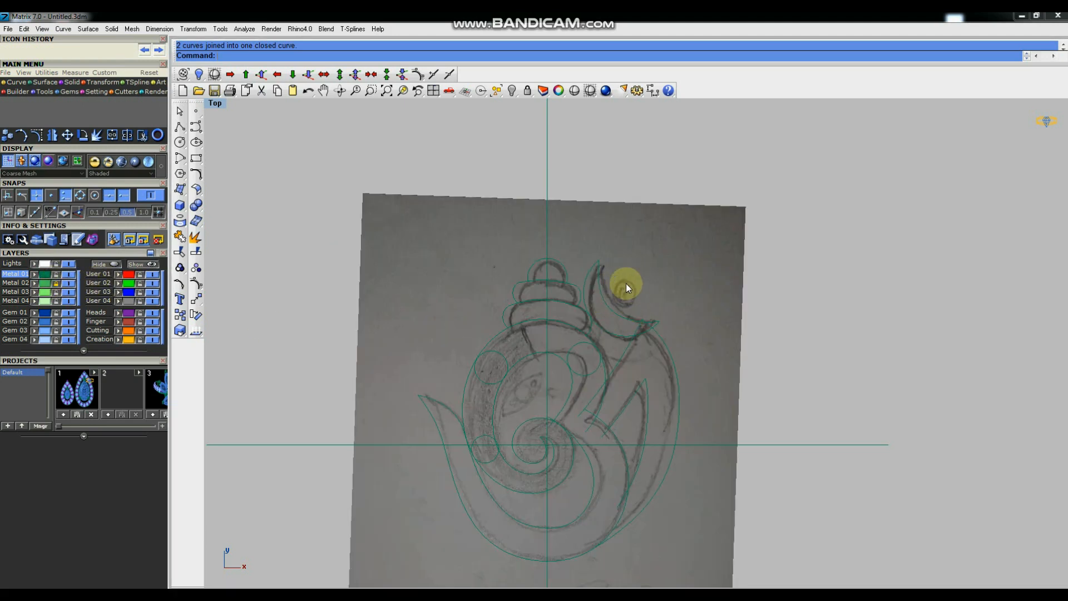
Load a 2.1 mm round diamond and try moving it toward the sketched dot beside the crescent.
{"action": "left_click", "coordinate": [69, 92]}
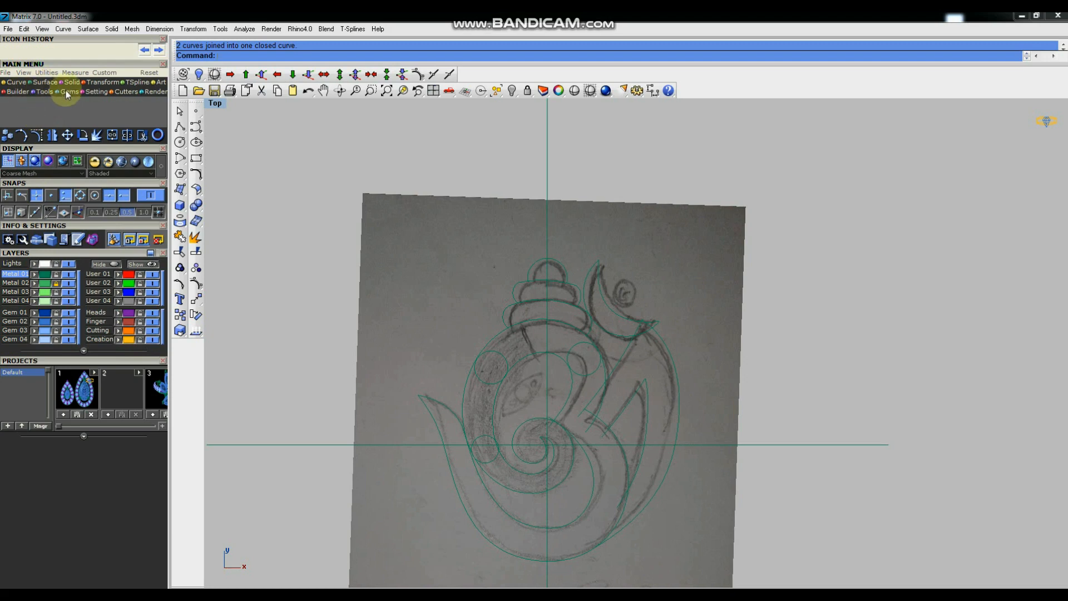
{"action": "left_click", "coordinate": [7, 104]}
{"action": "left_click", "coordinate": [23, 517]}
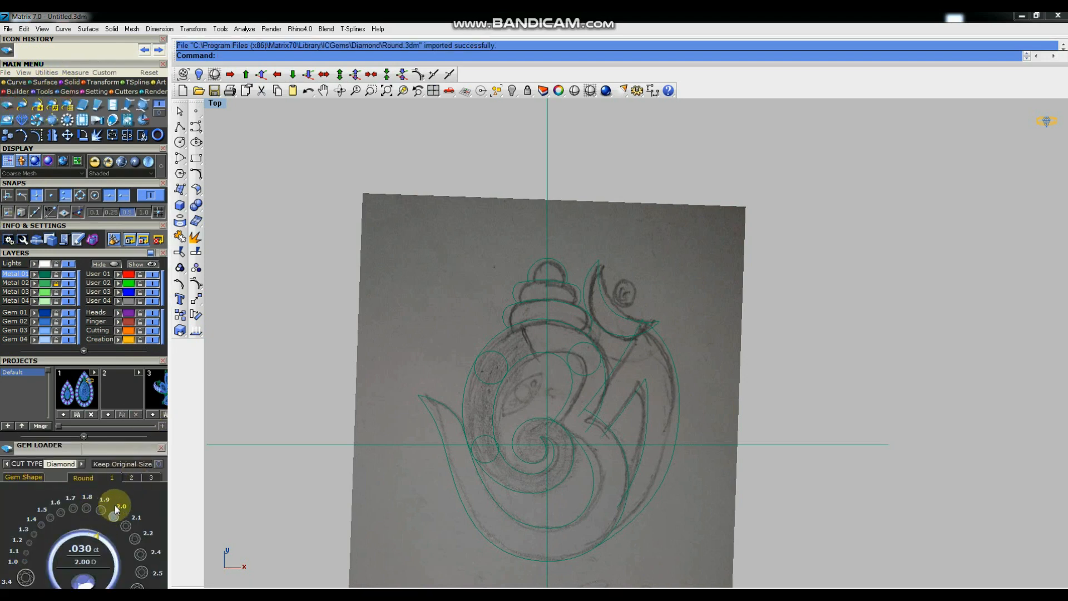
{"action": "left_click", "coordinate": [126, 526]}
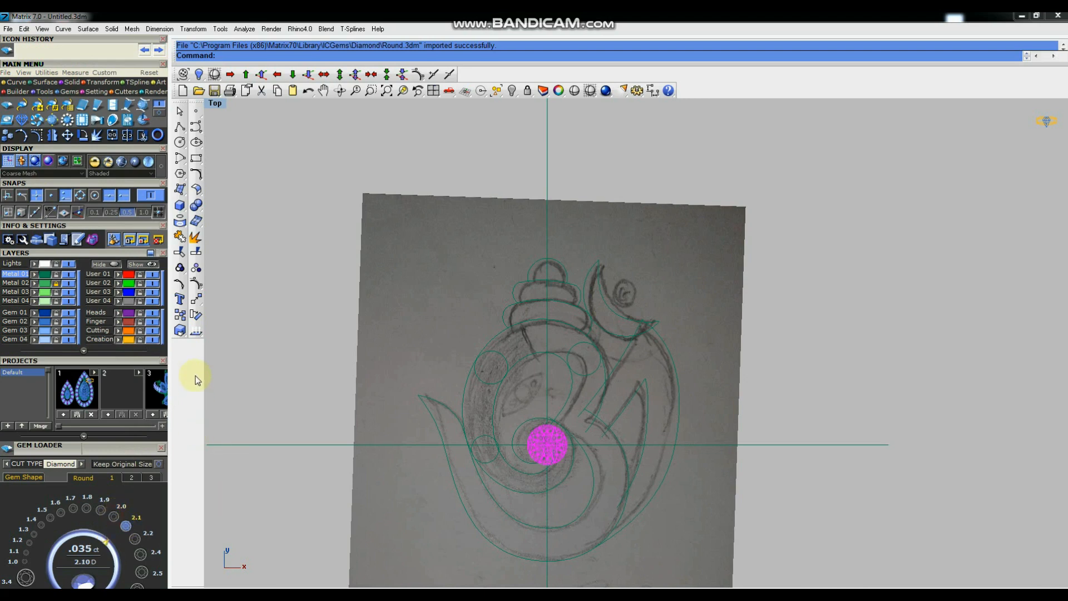
{"action": "left_click", "coordinate": [807, 399]}
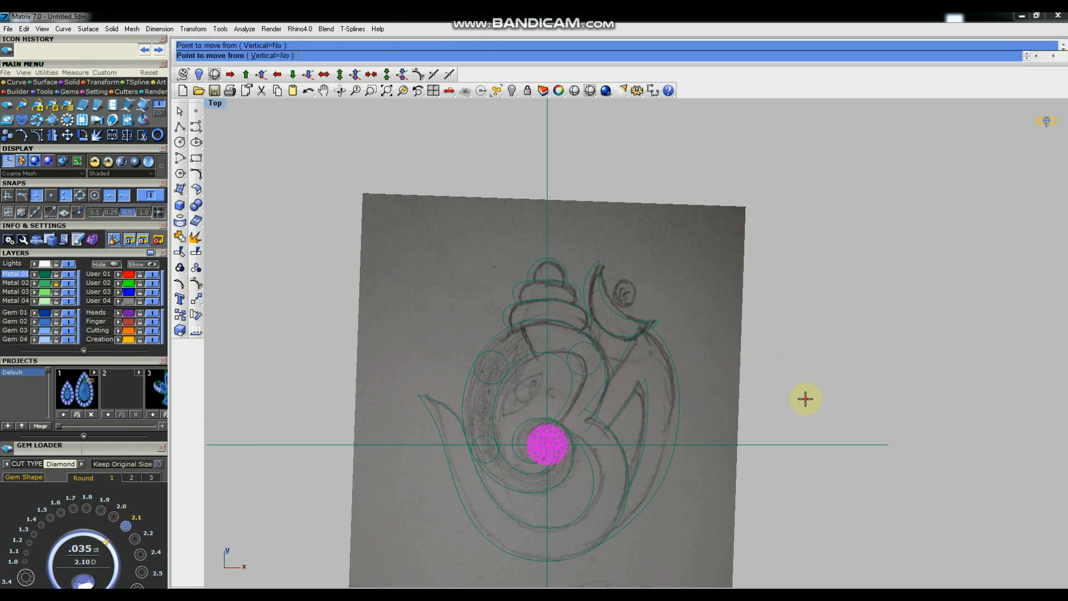
{"action": "left_click", "coordinate": [889, 242]}
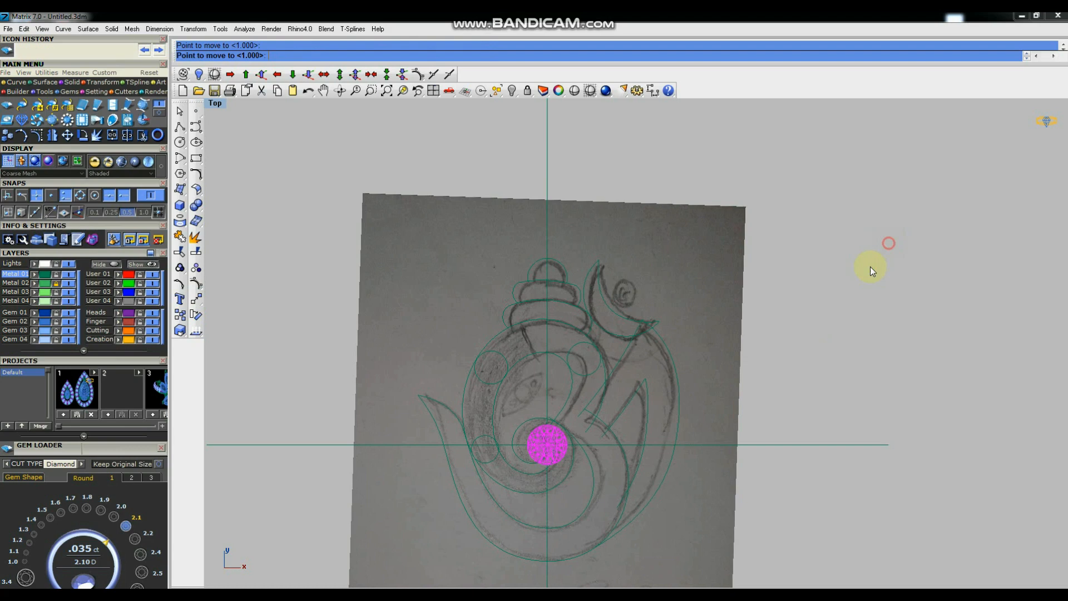
Try the 1.7 mm round diamond over the sketched dot beside the crescent, then delete it.
{"action": "left_click", "coordinate": [73, 508]}
{"action": "left_click", "coordinate": [195, 302]}
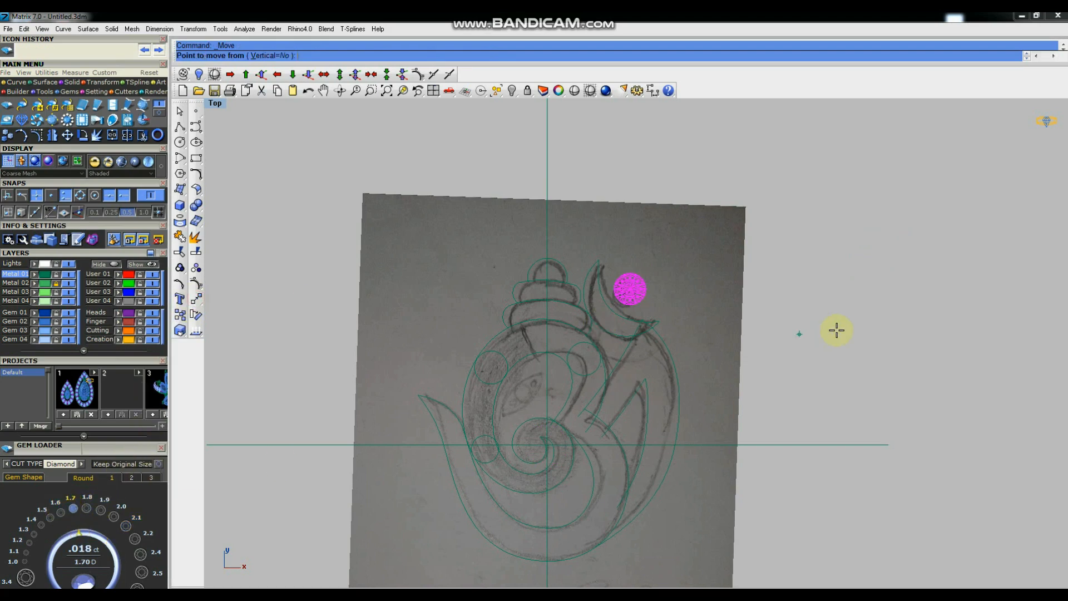
{"action": "left_click", "coordinate": [855, 327]}
{"action": "left_click", "coordinate": [853, 329]}
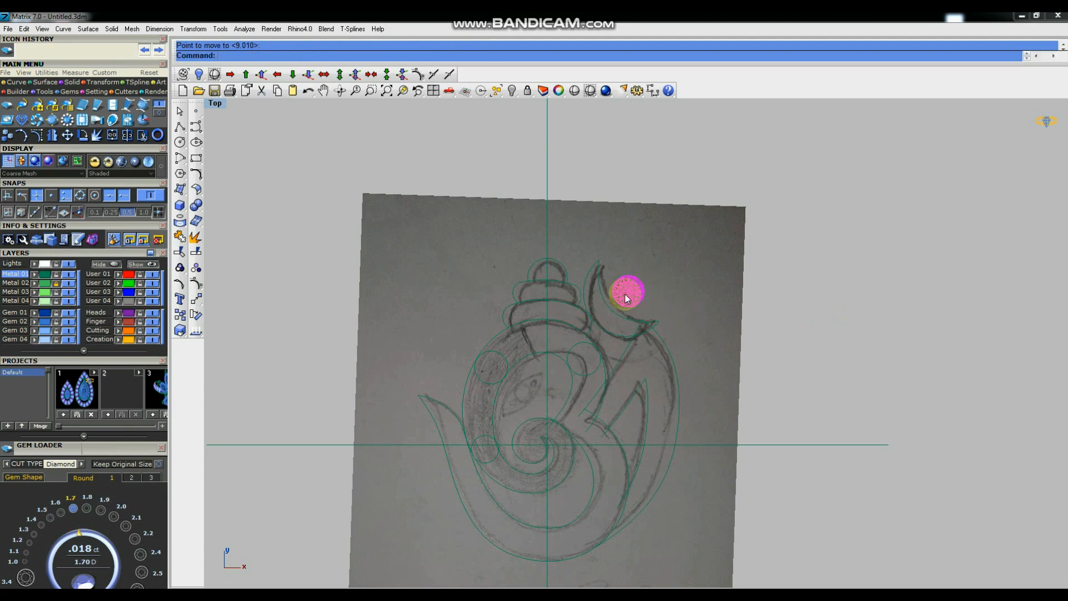
{"action": "scroll", "coordinate": [618, 314], "scroll_direction": "down", "scroll_amount": 6}
{"action": "key", "text": "Delete"}
{"action": "scroll", "coordinate": [551, 389], "scroll_direction": "up", "scroll_amount": 4}
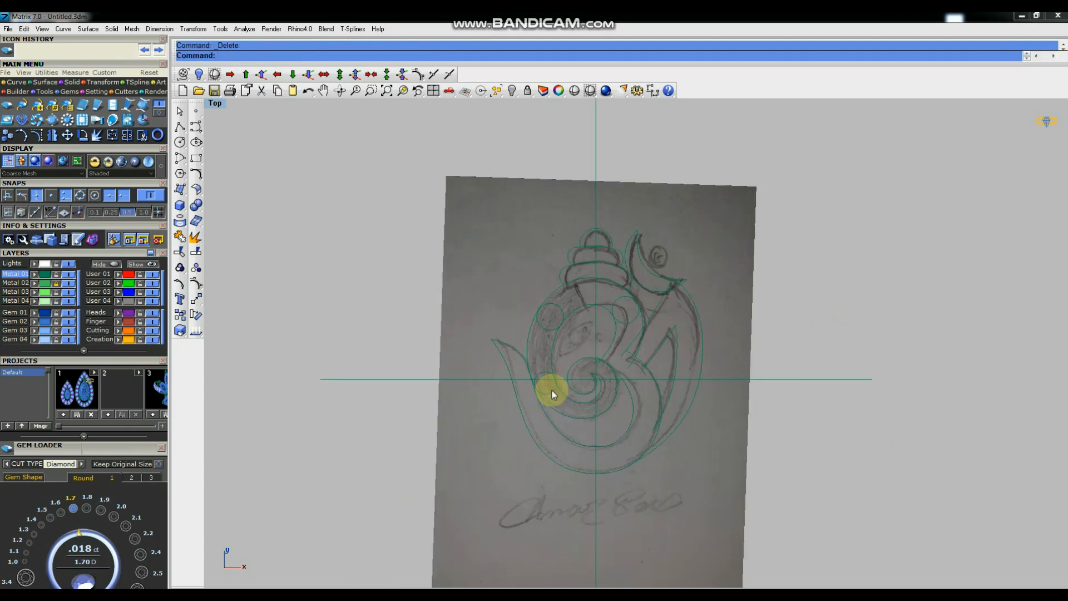
Hide all the traced curves and place a point object at the origin.
{"action": "left_click_drag", "start_coordinate": [512, 446], "coordinate": [512, 444]}
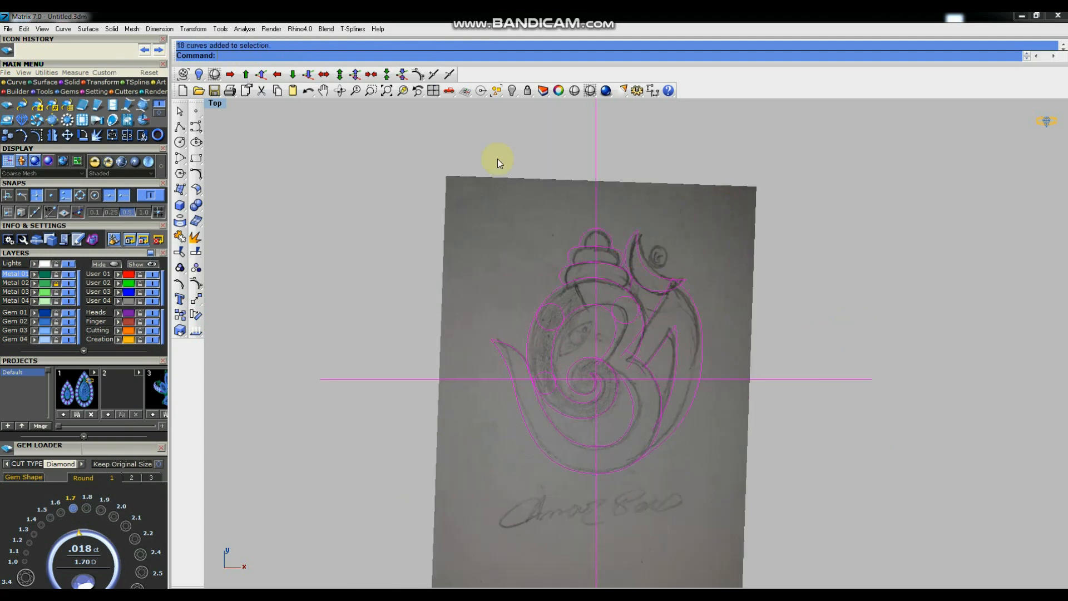
{"action": "left_click", "coordinate": [513, 90]}
{"action": "left_click", "coordinate": [196, 111]}
{"action": "type", "text": "0"}
{"action": "key", "text": "Return"}
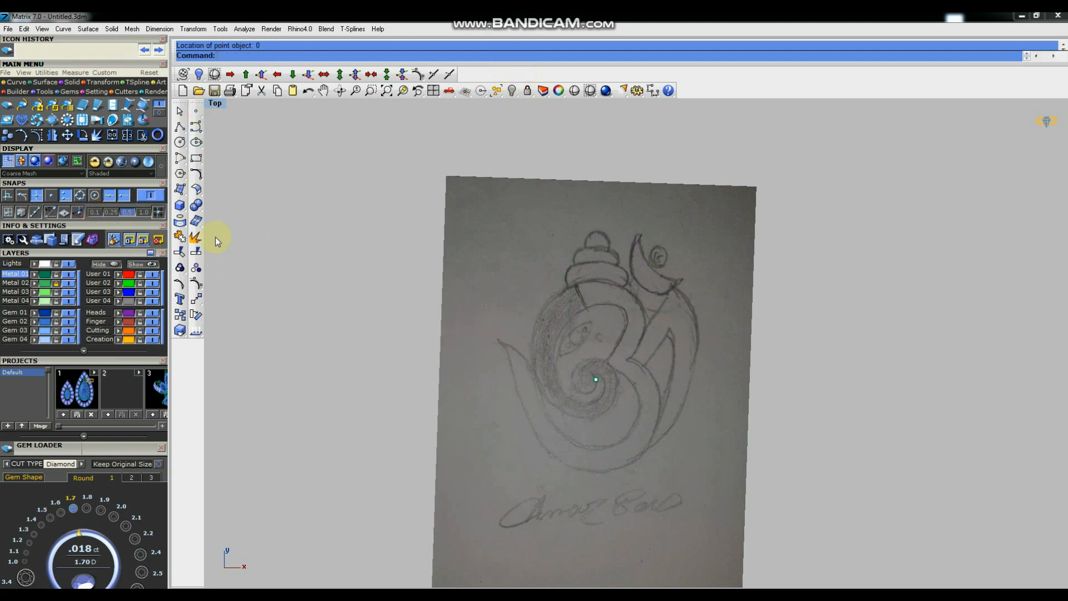
Draw a circle of diameter 1.6 centred on the origin.
{"action": "left_click", "coordinate": [180, 141]}
{"action": "type", "text": "0"}
{"action": "key", "text": "Return"}
{"action": "type", "text": "1.6"}
{"action": "key", "text": "Return"}
{"action": "scroll", "coordinate": [603, 385], "scroll_direction": "up", "scroll_amount": 5}
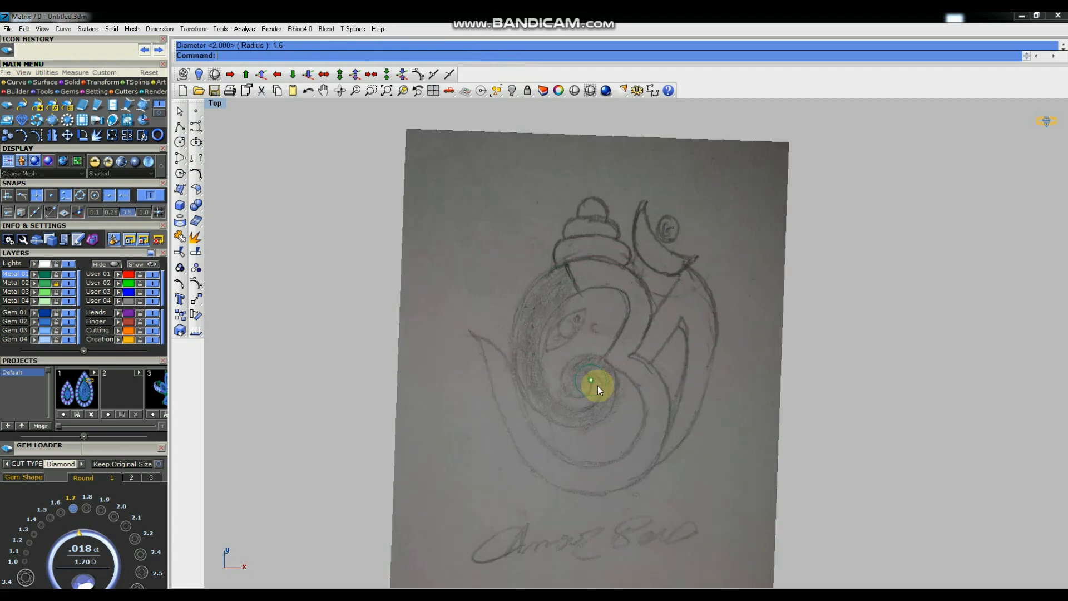
Offset the circle outward by 0.7.
{"action": "left_click", "coordinate": [597, 372]}
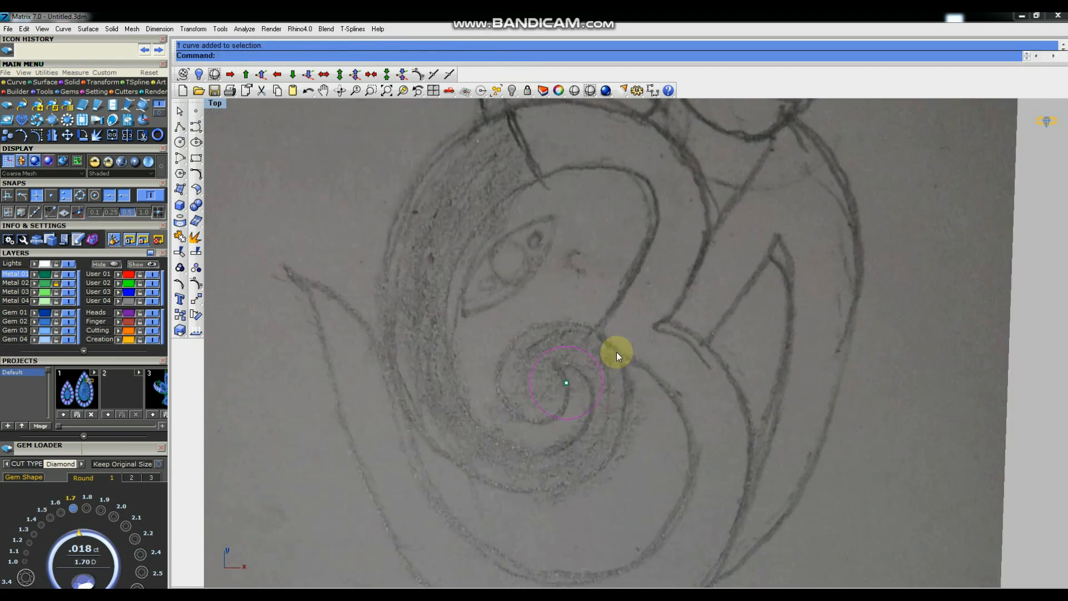
{"action": "scroll", "coordinate": [600, 350], "scroll_direction": "up", "scroll_amount": 2}
{"action": "type", "text": "Offset"}
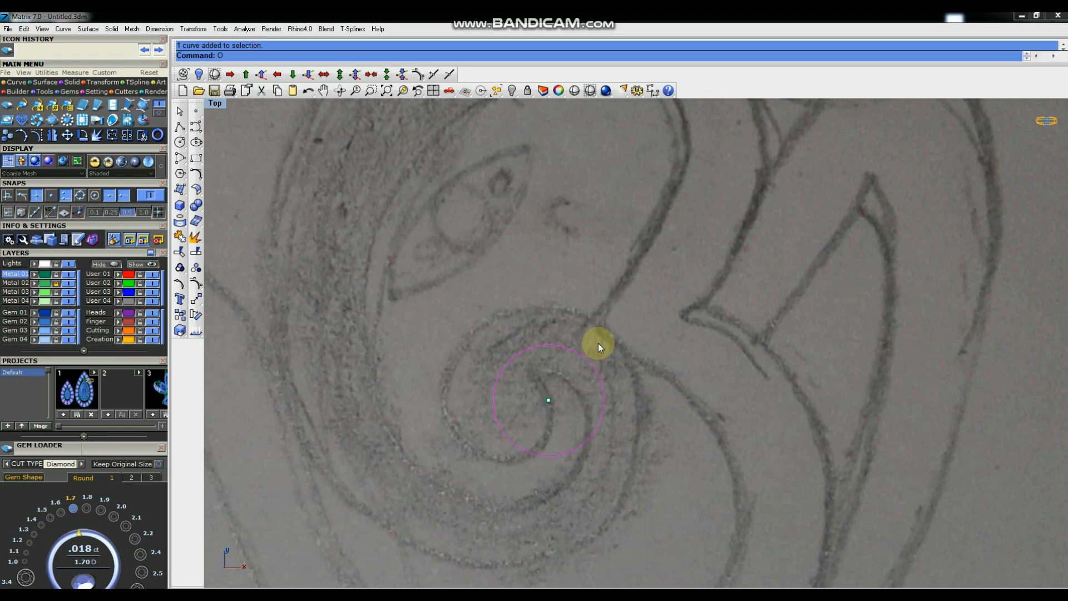
{"action": "key", "text": "Return"}
{"action": "left_click", "coordinate": [596, 341]}
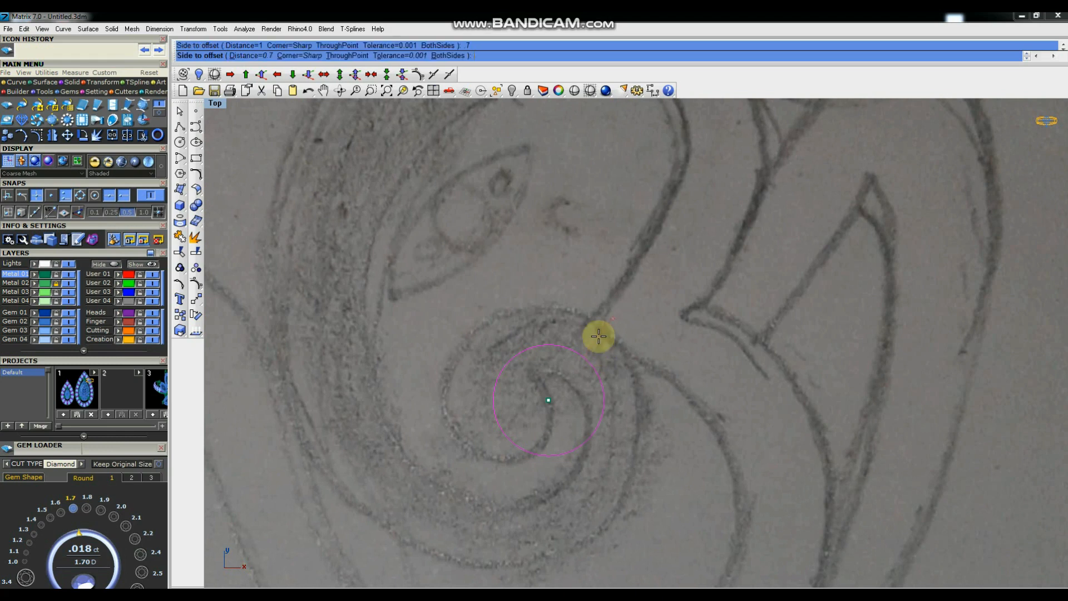
{"action": "scroll", "coordinate": [668, 339], "scroll_direction": "down", "scroll_amount": 2}
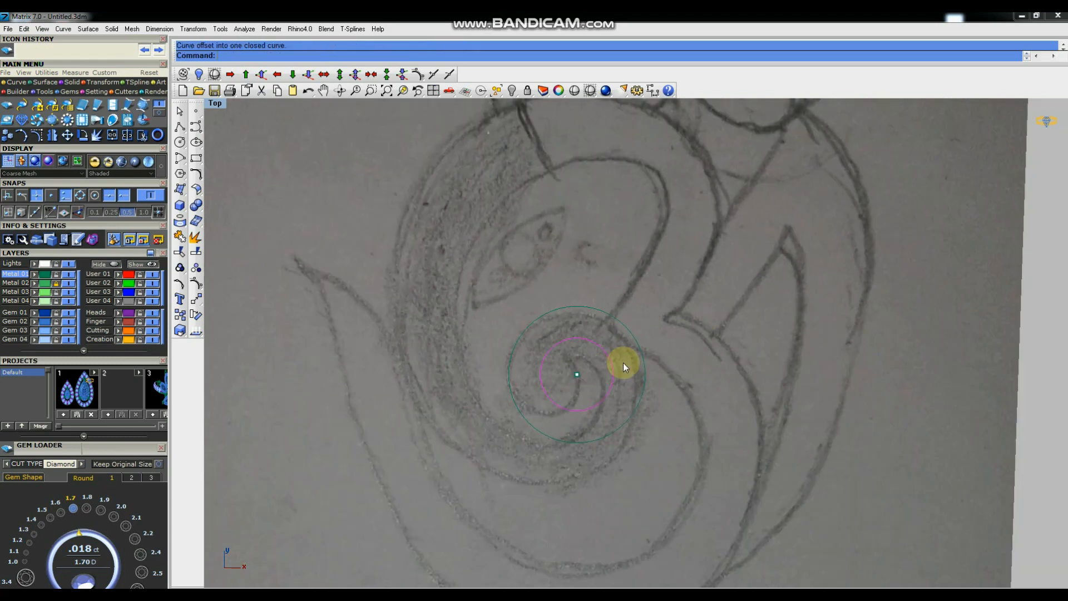
Group the two concentric circles with their centre point.
{"action": "scroll", "coordinate": [629, 356], "scroll_direction": "up", "scroll_amount": 2}
{"action": "left_click_drag", "start_coordinate": [705, 267], "coordinate": [402, 519]}
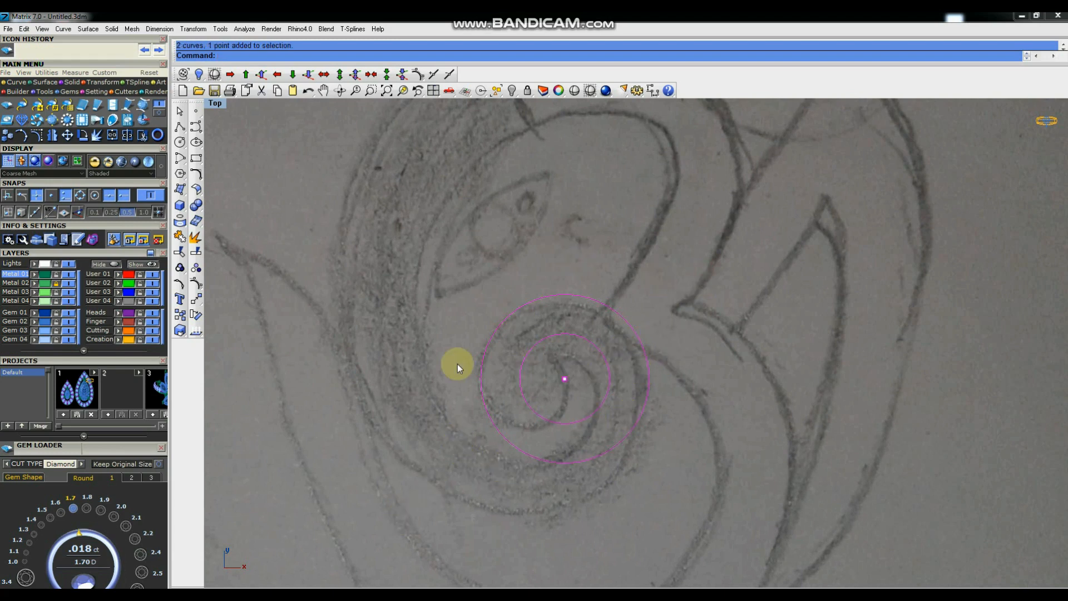
{"action": "left_click", "coordinate": [179, 268]}
{"action": "scroll", "coordinate": [603, 399], "scroll_direction": "down", "scroll_amount": 3}
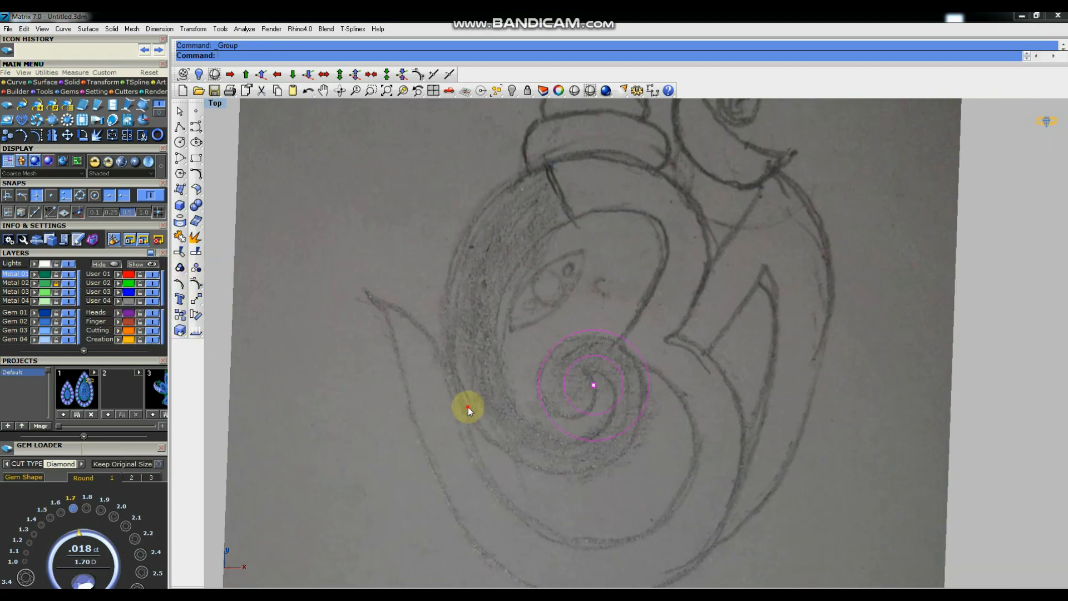
Show the hidden traced curves again and move the circle group into the hollow of the crescent.
{"action": "scroll", "coordinate": [598, 378], "scroll_direction": "down", "scroll_amount": 2}
{"action": "left_click", "coordinate": [511, 90]}
{"action": "scroll", "coordinate": [592, 482], "scroll_direction": "down", "scroll_amount": 2}
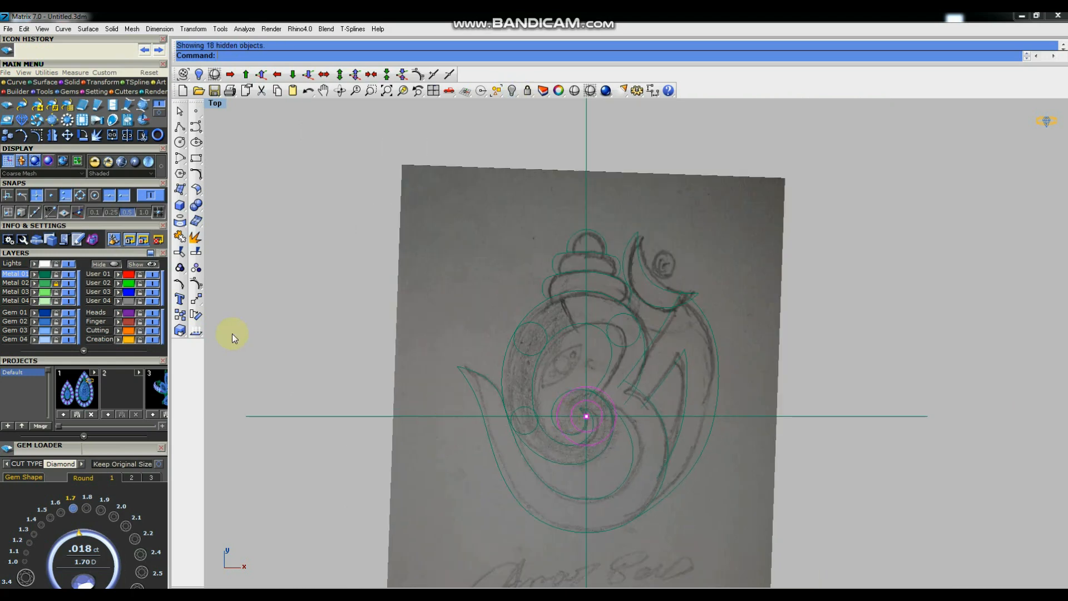
{"action": "left_click", "coordinate": [196, 298]}
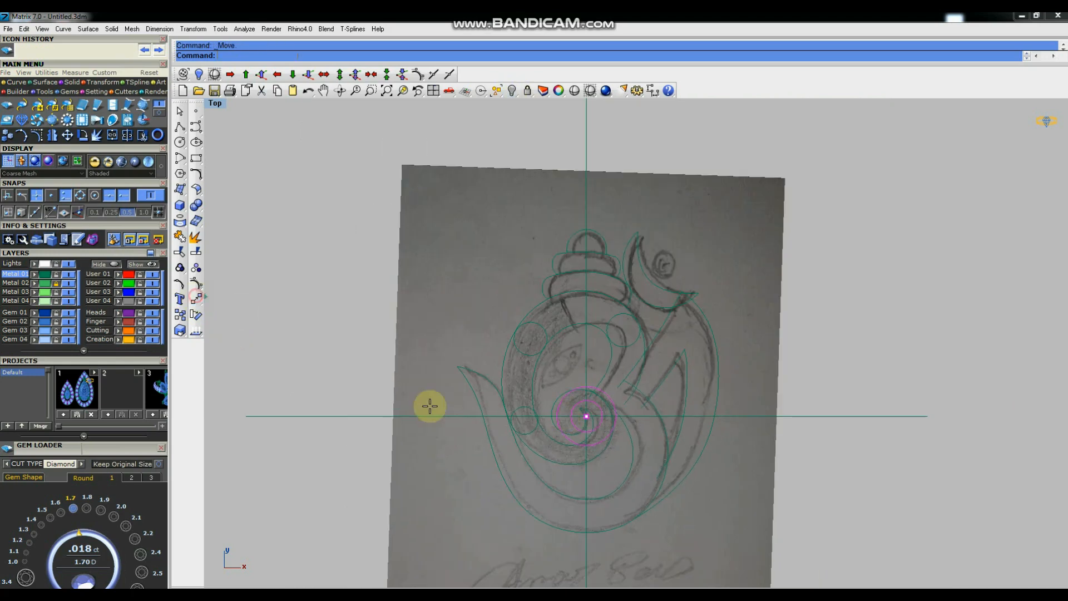
{"action": "left_click", "coordinate": [831, 367]}
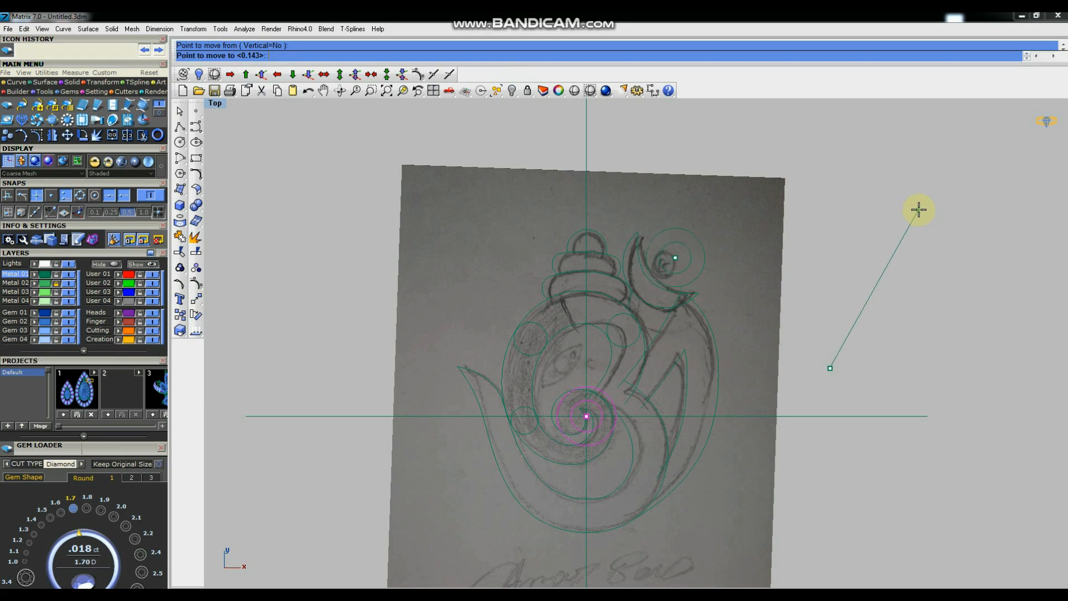
{"action": "left_click", "coordinate": [917, 209]}
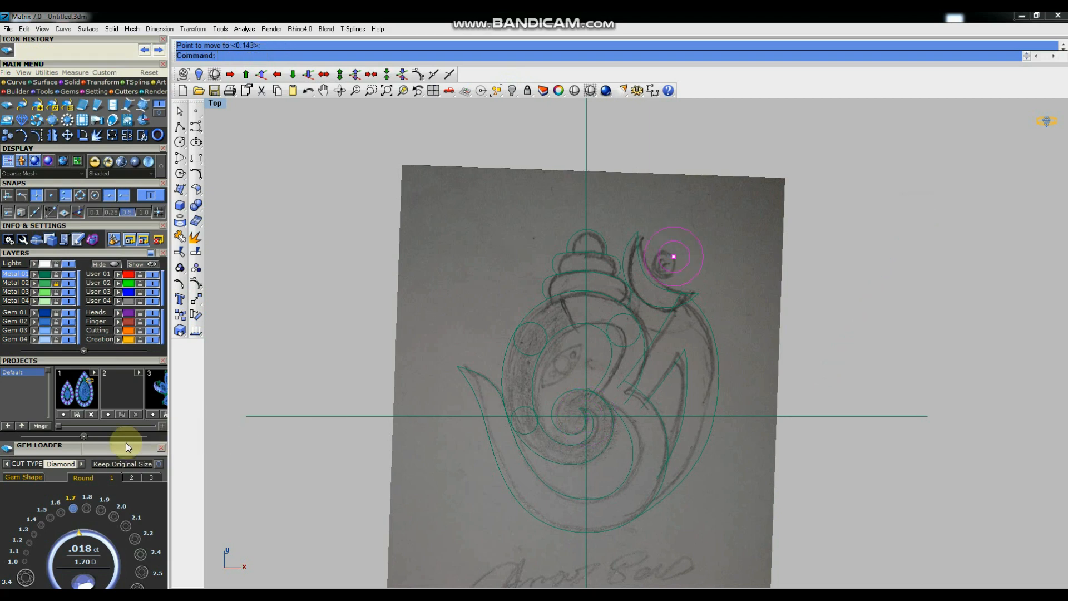
Hide the Metal 02 sketch layer to leave only the traced curves in view.
{"action": "left_click", "coordinate": [56, 283]}
{"action": "left_click", "coordinate": [68, 282]}
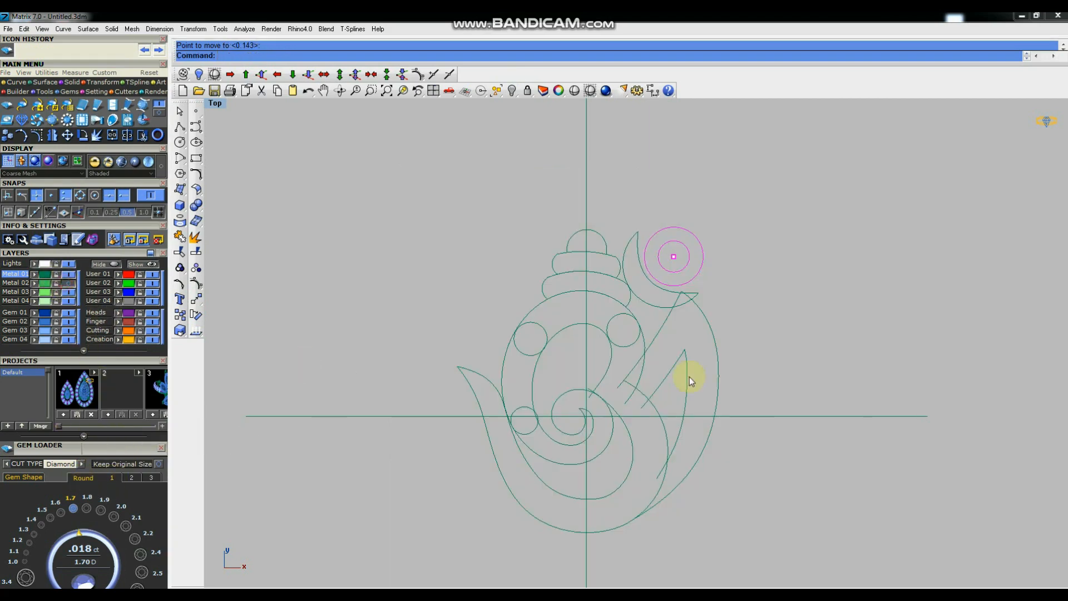
{"action": "scroll", "coordinate": [467, 370], "scroll_direction": "down", "scroll_amount": 3}
{"action": "scroll", "coordinate": [529, 377], "scroll_direction": "up", "scroll_amount": 6}
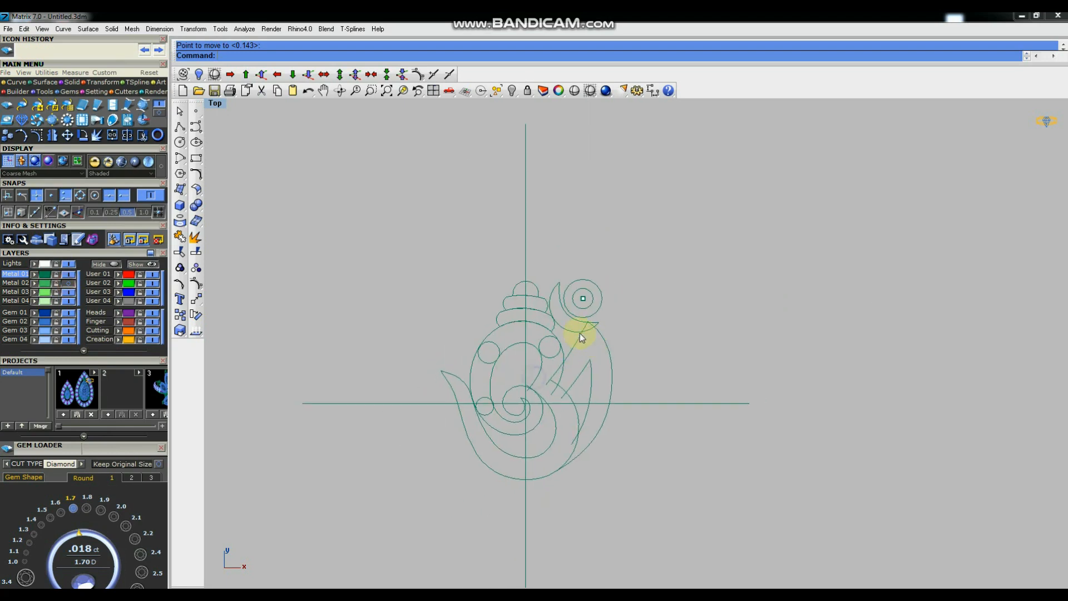
{"action": "scroll", "coordinate": [562, 326], "scroll_direction": "up", "scroll_amount": 2}
{"action": "scroll", "coordinate": [603, 295], "scroll_direction": "down", "scroll_amount": 1}
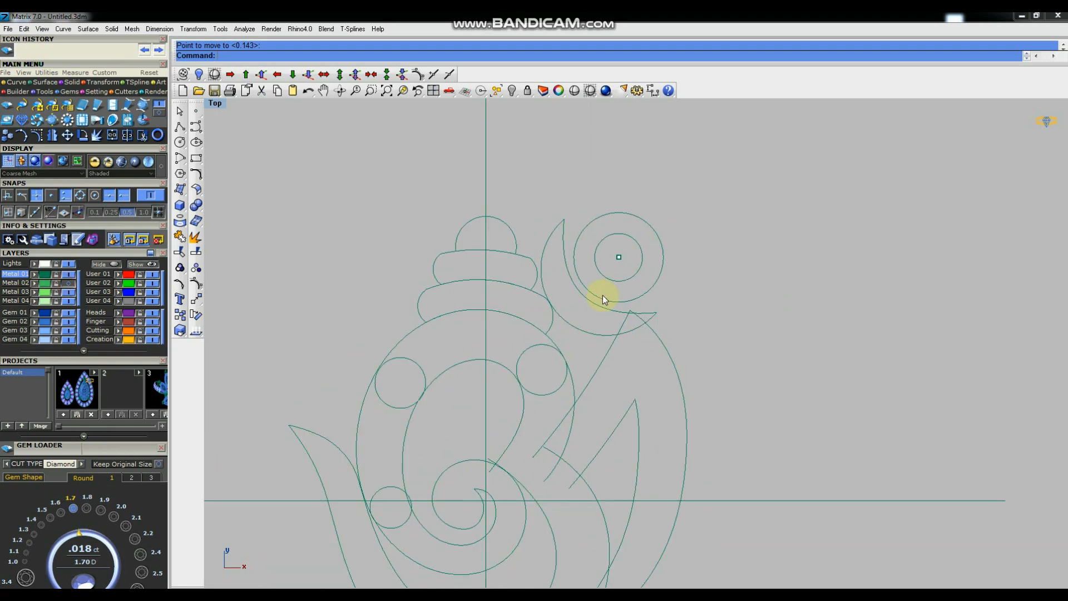
Ungroup the concentric circles beside the crescent and delete the outer one.
{"action": "left_click_drag", "start_coordinate": [695, 207], "coordinate": [634, 267]}
{"action": "scroll", "coordinate": [640, 269], "scroll_direction": "down", "scroll_amount": 2}
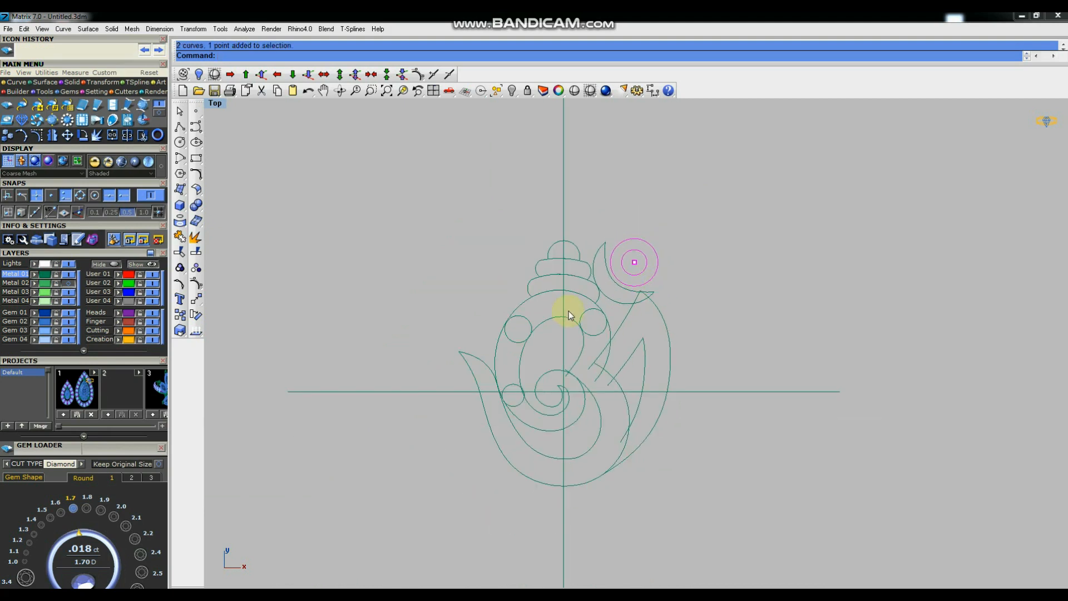
{"action": "left_click", "coordinate": [196, 269]}
{"action": "scroll", "coordinate": [639, 257], "scroll_direction": "up", "scroll_amount": 4}
{"action": "left_click", "coordinate": [690, 265]}
{"action": "key", "text": "Delete"}
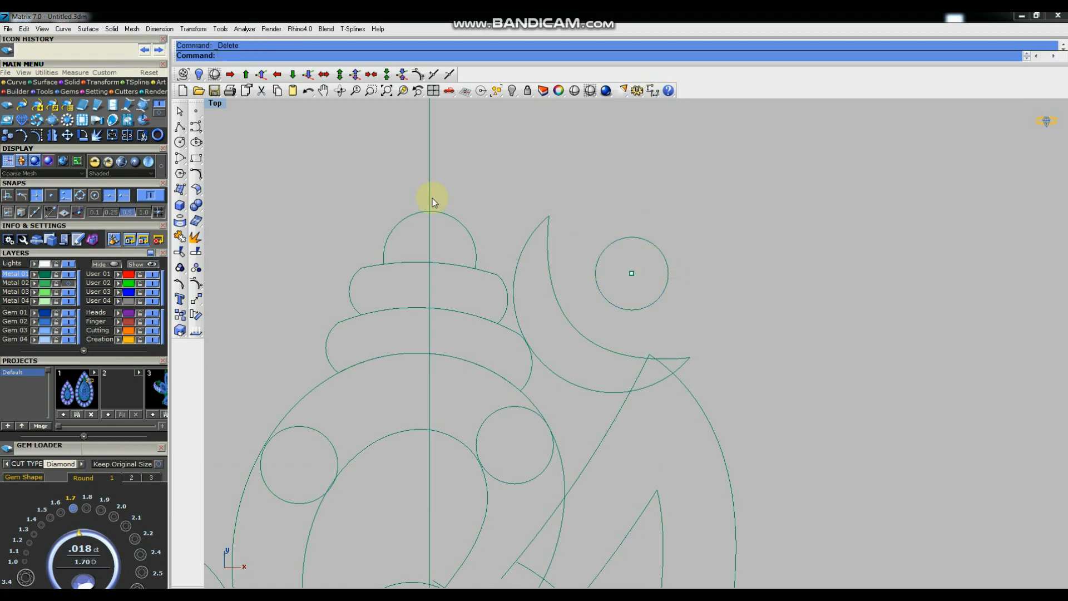
{"action": "left_click", "coordinate": [180, 142]}
{"action": "left_click", "coordinate": [630, 272]}
{"action": "left_click", "coordinate": [633, 273]}
{"action": "key", "text": "ctrl+z"}
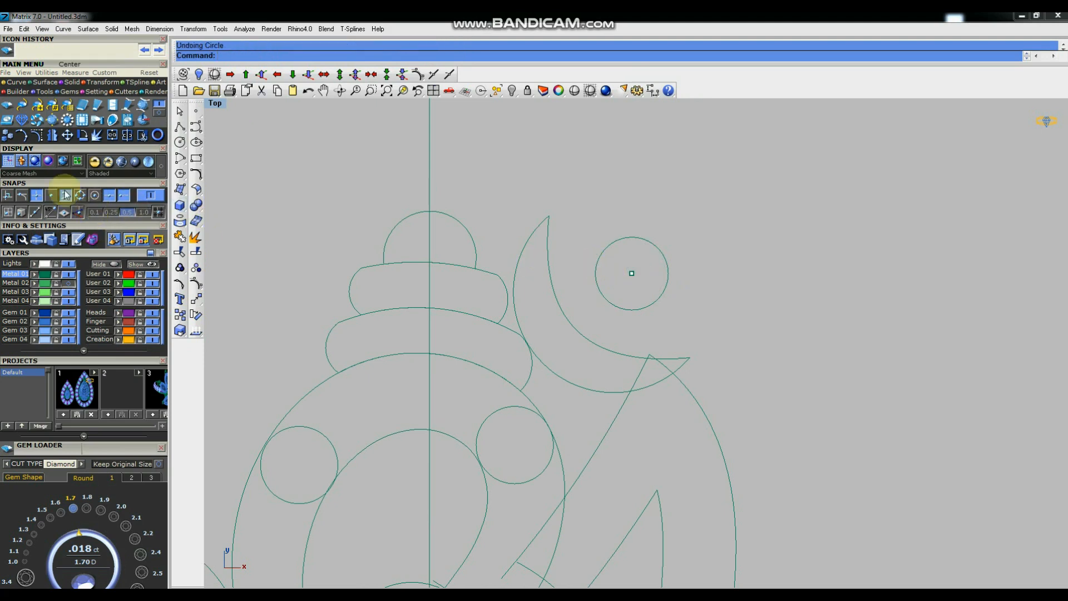
Draw a circle of diameter 1.3 centred on the point beside the crescent and delete the larger circle around it.
{"action": "left_click", "coordinate": [180, 142]}
{"action": "left_click", "coordinate": [632, 274]}
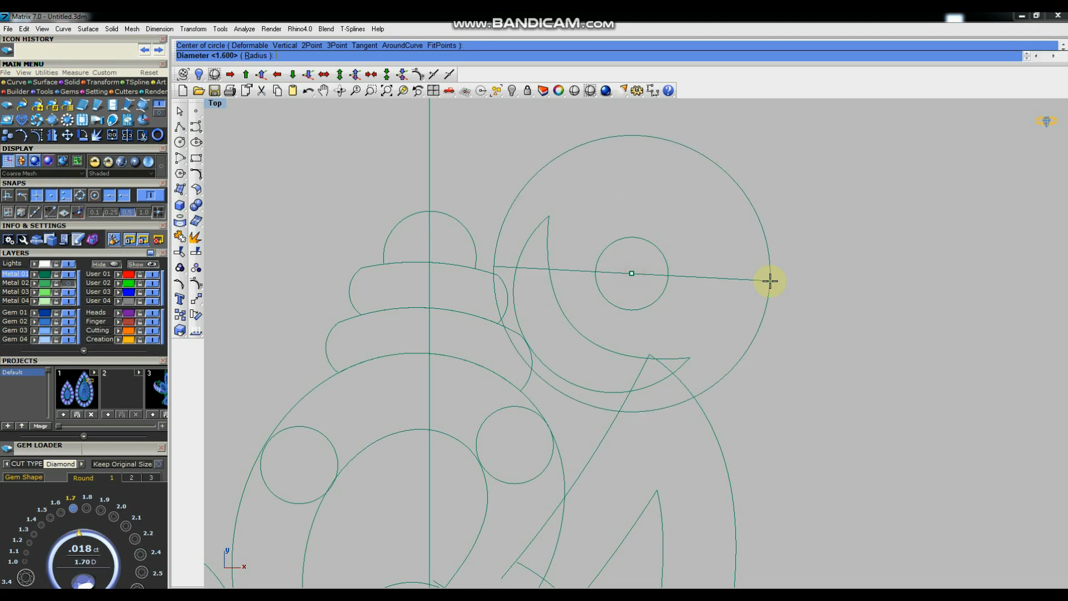
{"action": "left_click", "coordinate": [771, 279]}
{"action": "type", "text": "1.3"}
{"action": "key", "text": "Return"}
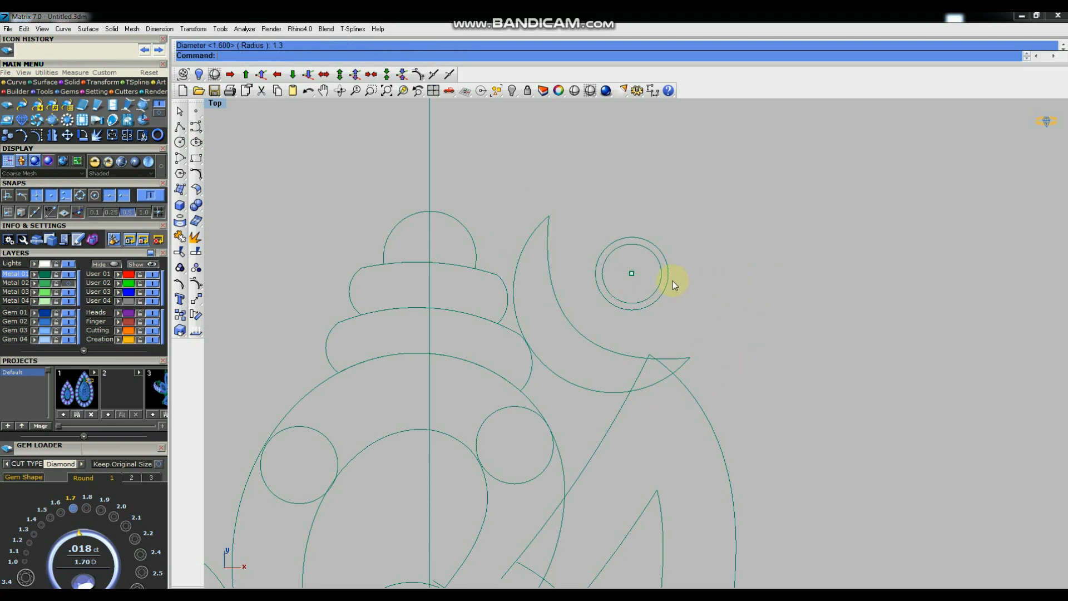
{"action": "key", "text": "Delete"}
Offset the 1.3 diameter circle outward by 0.7.
{"action": "left_click", "coordinate": [660, 272]}
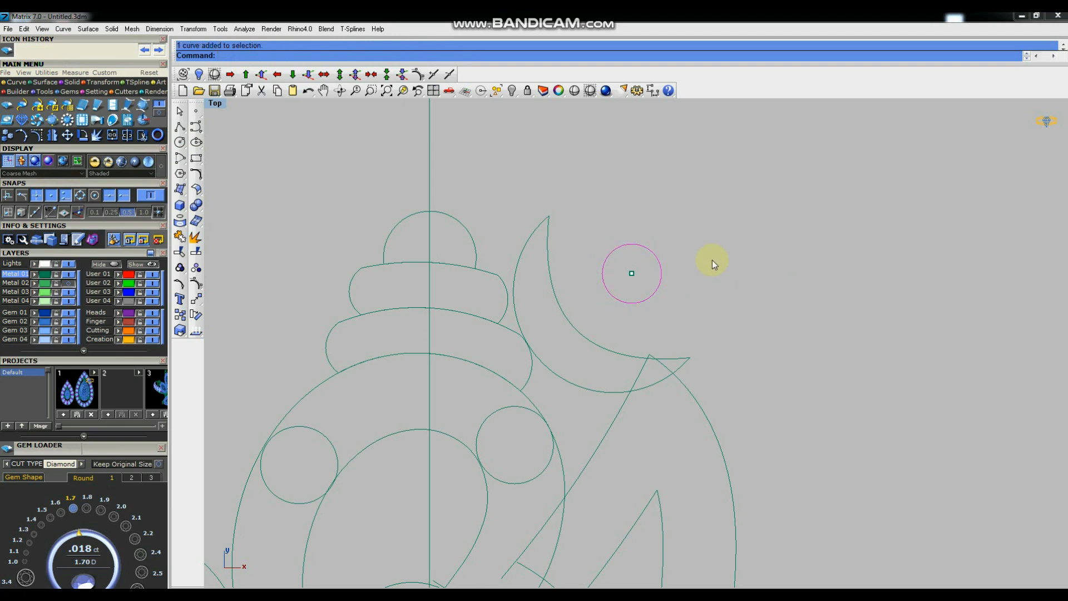
{"action": "type", "text": "offset"}
{"action": "key", "text": "Return"}
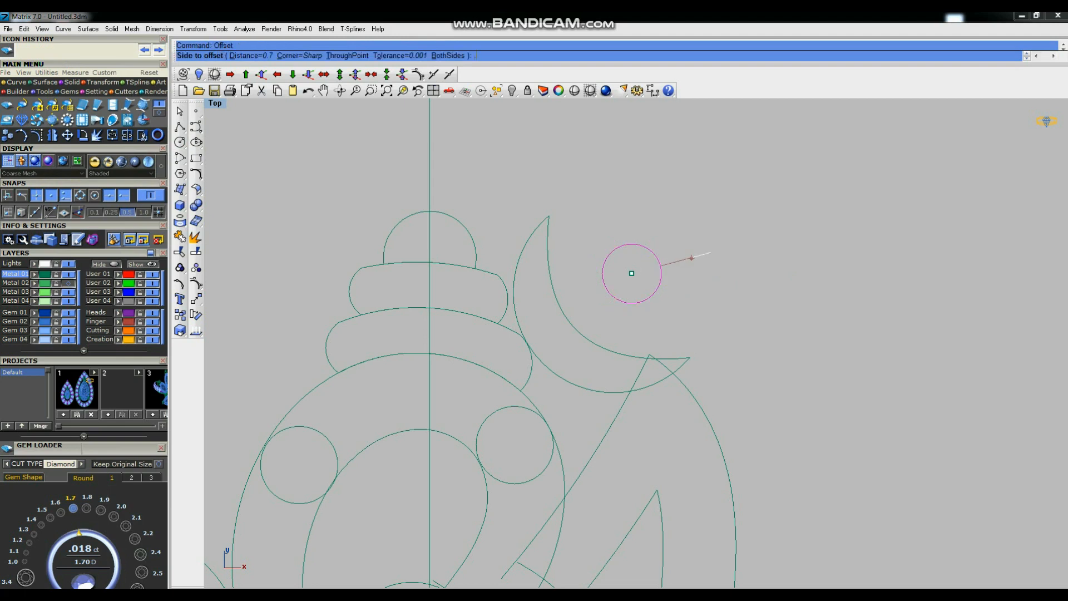
{"action": "left_click", "coordinate": [710, 250]}
Group the new concentric circles with their centre point and move the group against the crescent's inner curve.
{"action": "left_click_drag", "start_coordinate": [740, 210], "coordinate": [620, 298]}
{"action": "left_click", "coordinate": [179, 267]}
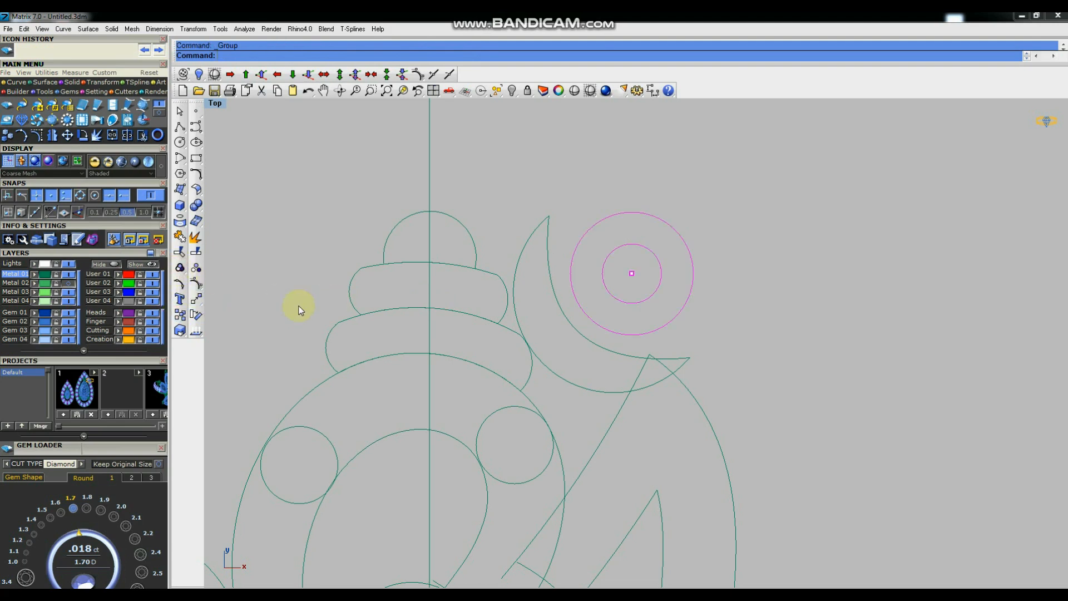
{"action": "left_click", "coordinate": [196, 297]}
{"action": "left_click", "coordinate": [905, 300]}
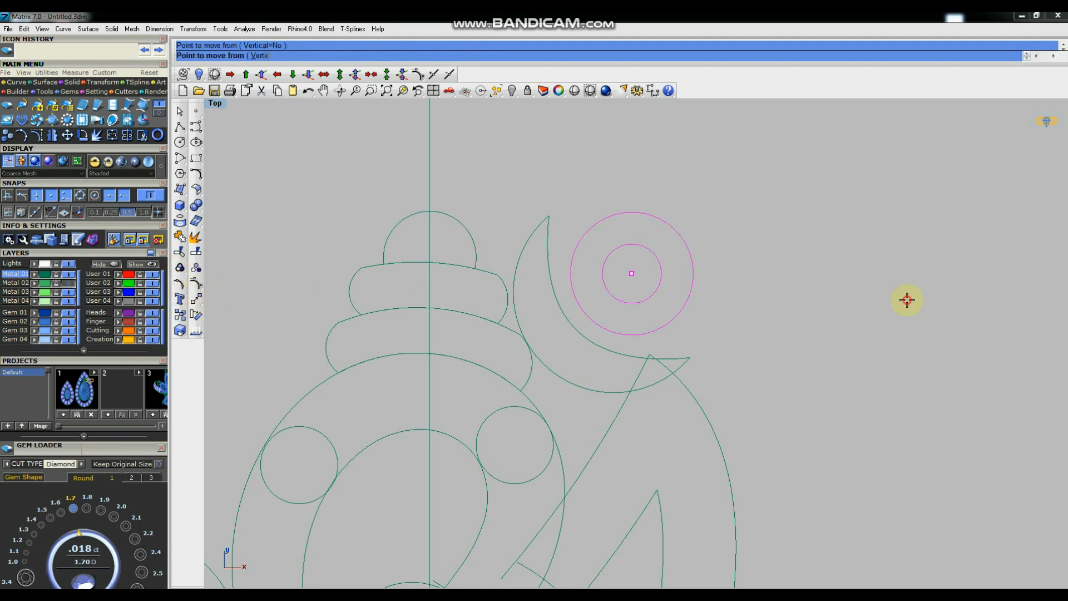
{"action": "left_click", "coordinate": [686, 318]}
{"action": "scroll", "coordinate": [694, 302], "scroll_direction": "down", "scroll_amount": 5}
{"action": "scroll", "coordinate": [558, 296], "scroll_direction": "down", "scroll_amount": 3}
{"action": "scroll", "coordinate": [520, 295], "scroll_direction": "up", "scroll_amount": 5}
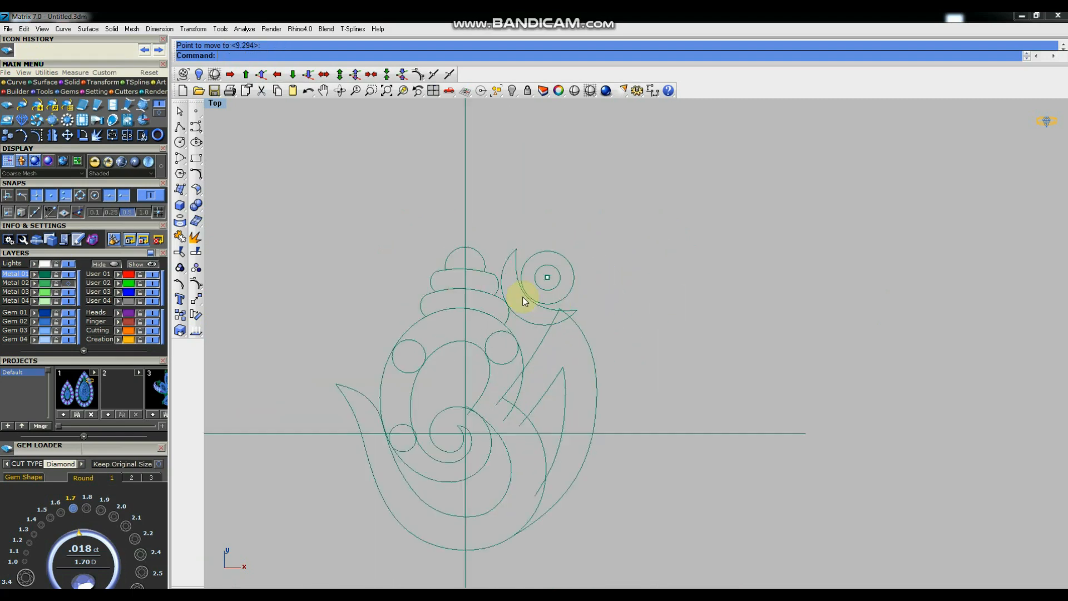
Move the crescent together with its concentric circles up, clear of the pointed tip of the outer leaf curve.
{"action": "left_click_drag", "start_coordinate": [506, 279], "coordinate": [502, 281]}
{"action": "left_click", "coordinate": [196, 301]}
{"action": "left_click", "coordinate": [742, 307]}
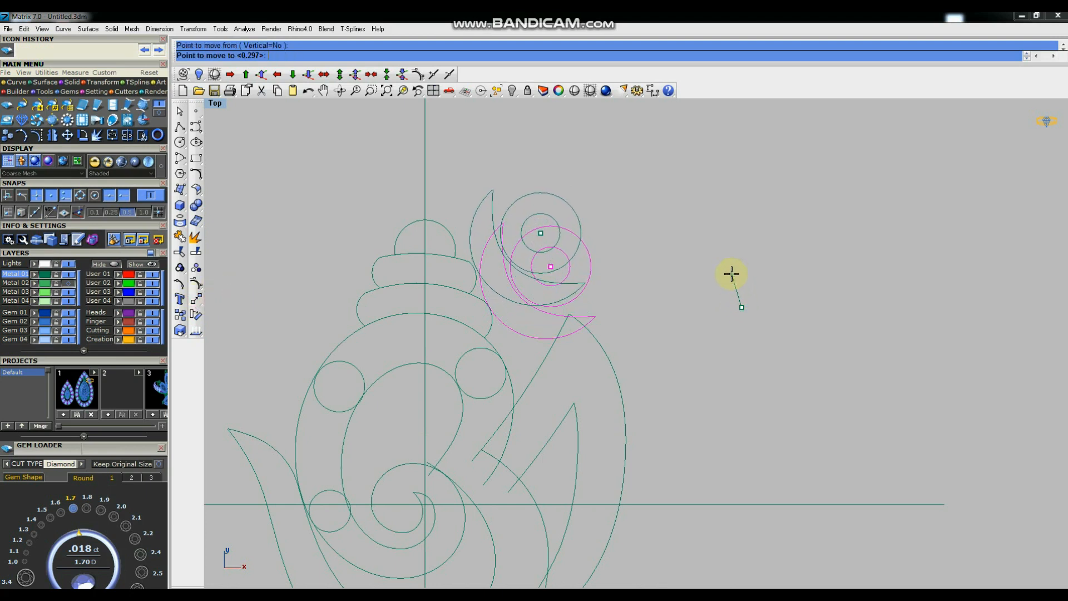
{"action": "left_click", "coordinate": [731, 274]}
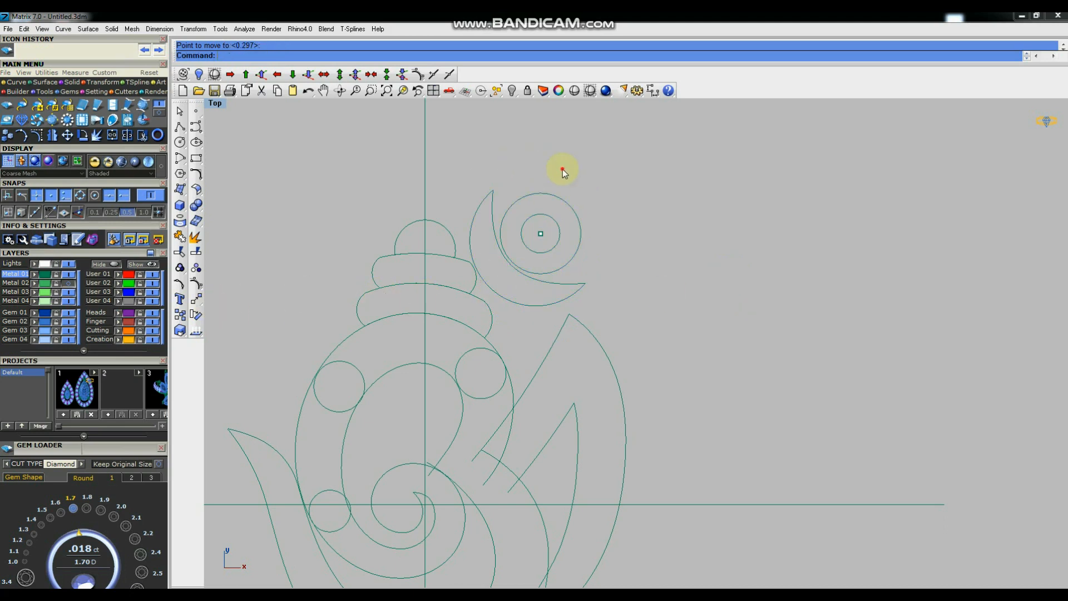
Rotate the crescent and its circles slightly clockwise about the crescent's upper tip.
{"action": "left_click_drag", "start_coordinate": [432, 229], "coordinate": [482, 226]}
{"action": "left_click", "coordinate": [196, 315]}
{"action": "left_click", "coordinate": [493, 190]}
{"action": "left_click", "coordinate": [778, 193]}
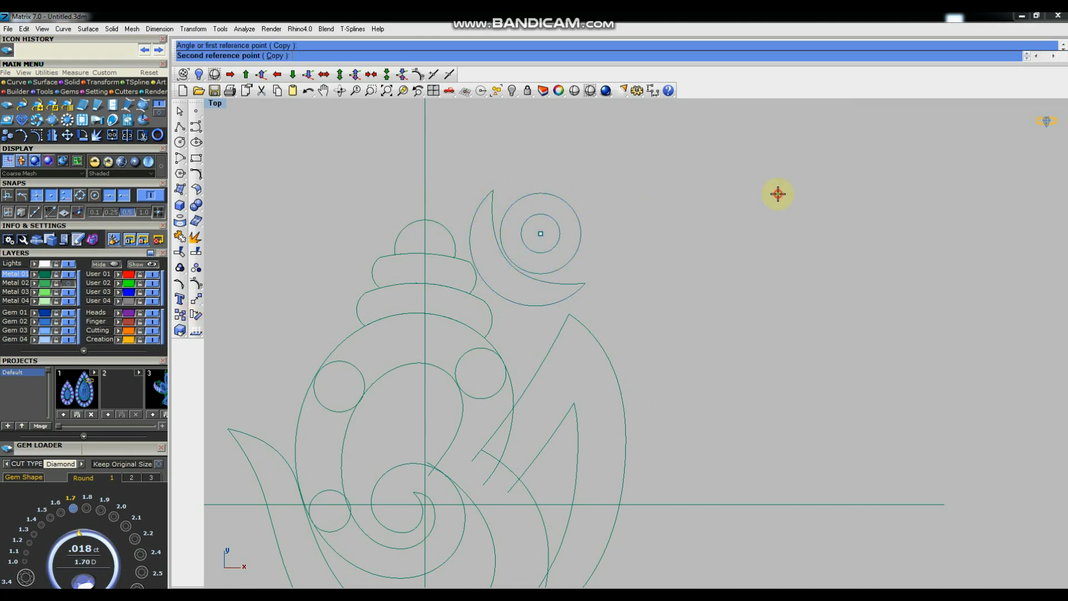
{"action": "left_click", "coordinate": [789, 235]}
Move the rotated crescent and circles down so they rest between the stacked crown bands and the outer leaf tip.
{"action": "left_click", "coordinate": [196, 284]}
{"action": "left_click", "coordinate": [645, 283]}
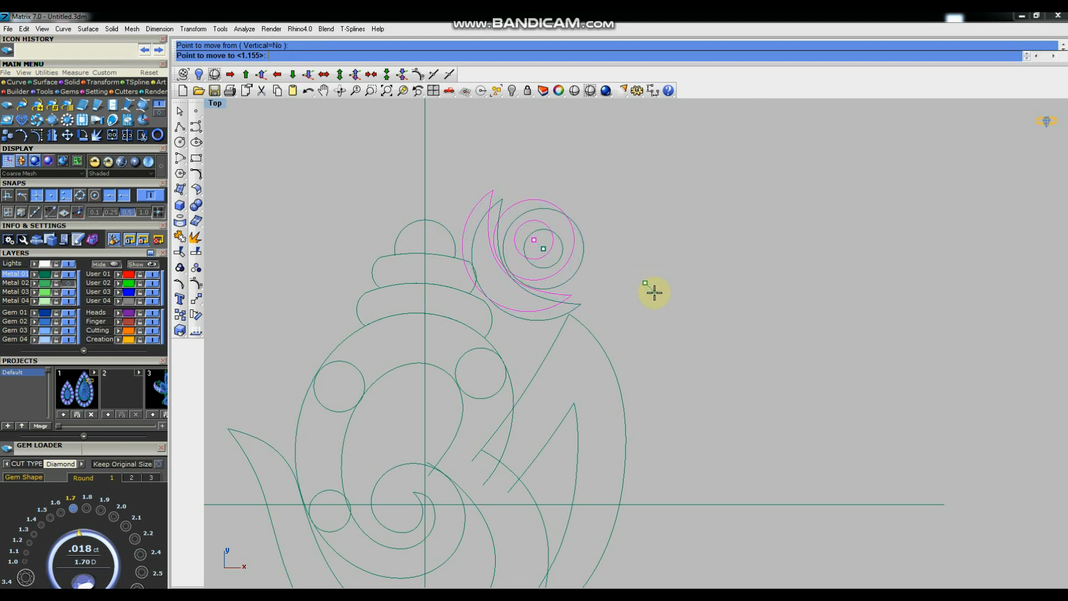
{"action": "left_click", "coordinate": [656, 295]}
Examine the whole drawing and the unfinished curve ends between the spiral and the leaf curves.
{"action": "scroll", "coordinate": [401, 318], "scroll_direction": "down", "scroll_amount": 7}
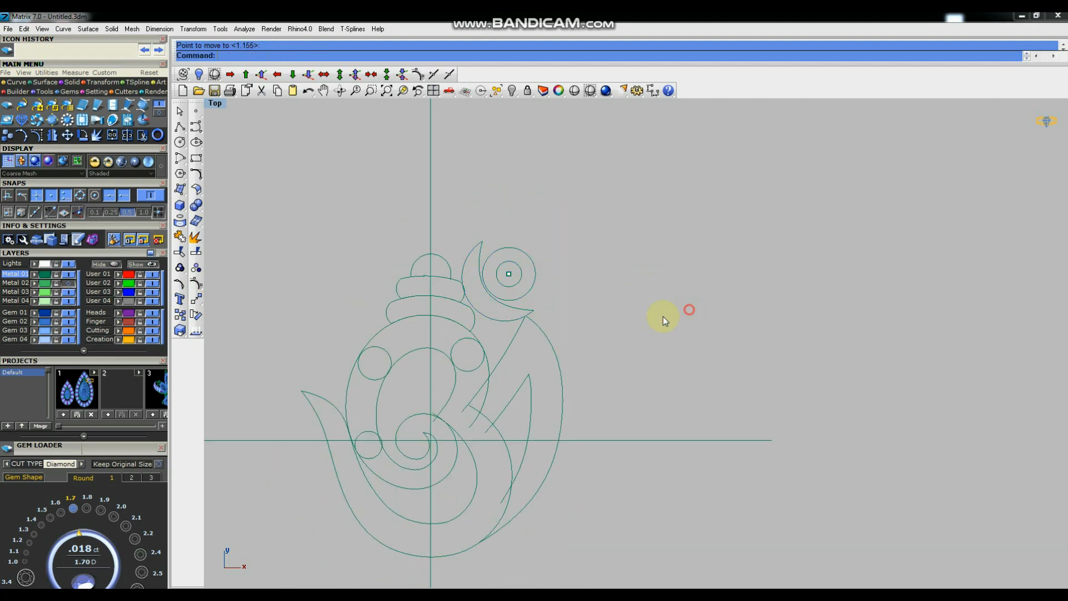
{"action": "right_click_drag", "start_coordinate": [569, 313], "coordinate": [578, 307]}
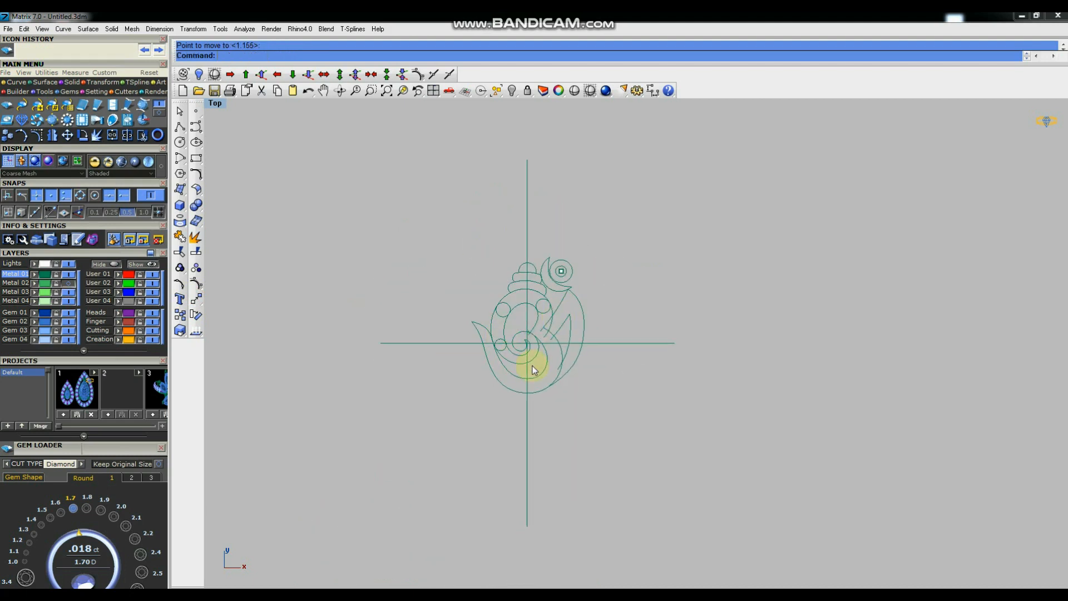
{"action": "scroll", "coordinate": [534, 353], "scroll_direction": "up", "scroll_amount": 7}
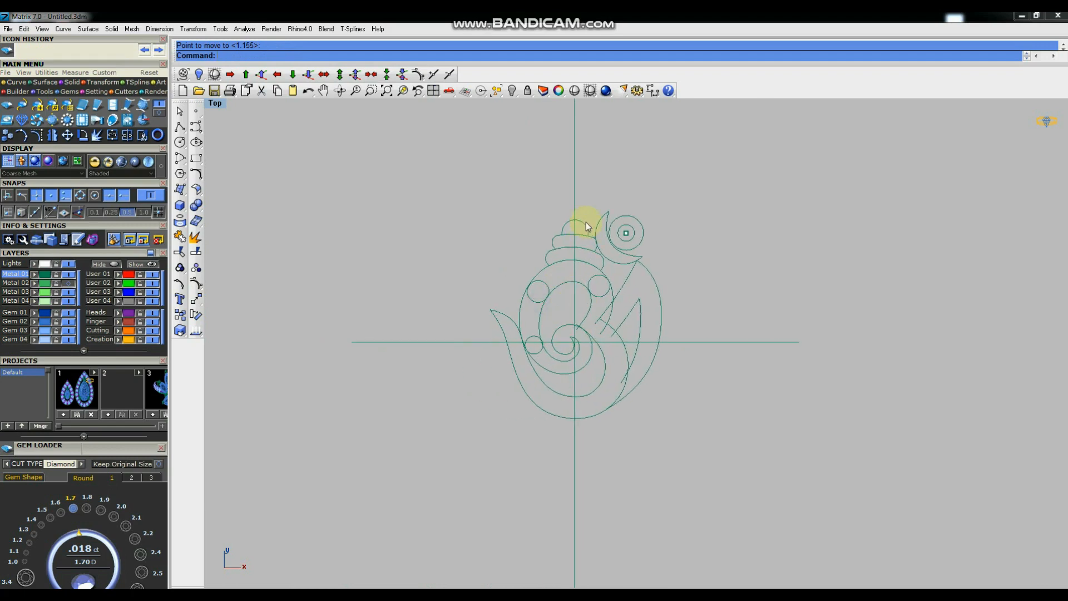
{"action": "scroll", "coordinate": [586, 222], "scroll_direction": "down", "scroll_amount": 4}
{"action": "scroll", "coordinate": [642, 366], "scroll_direction": "up", "scroll_amount": 6}
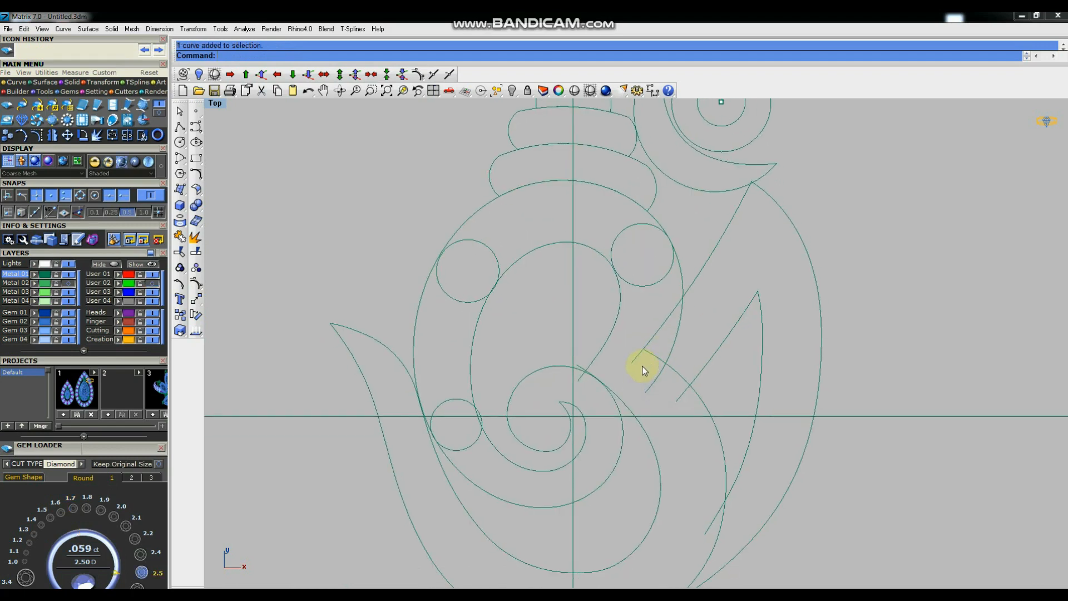
{"action": "scroll", "coordinate": [649, 384], "scroll_direction": "down", "scroll_amount": 4}
{"action": "scroll", "coordinate": [660, 404], "scroll_direction": "up", "scroll_amount": 3}
{"action": "scroll", "coordinate": [663, 409], "scroll_direction": "down", "scroll_amount": 3}
{"action": "scroll", "coordinate": [671, 407], "scroll_direction": "up", "scroll_amount": 6}
{"action": "scroll", "coordinate": [679, 405], "scroll_direction": "up", "scroll_amount": 3}
Show the inner leaf curve's control points and move its lower end point onto the junction with the outer body curve.
{"action": "left_click", "coordinate": [686, 370]}
{"action": "scroll", "coordinate": [690, 369], "scroll_direction": "down", "scroll_amount": 3}
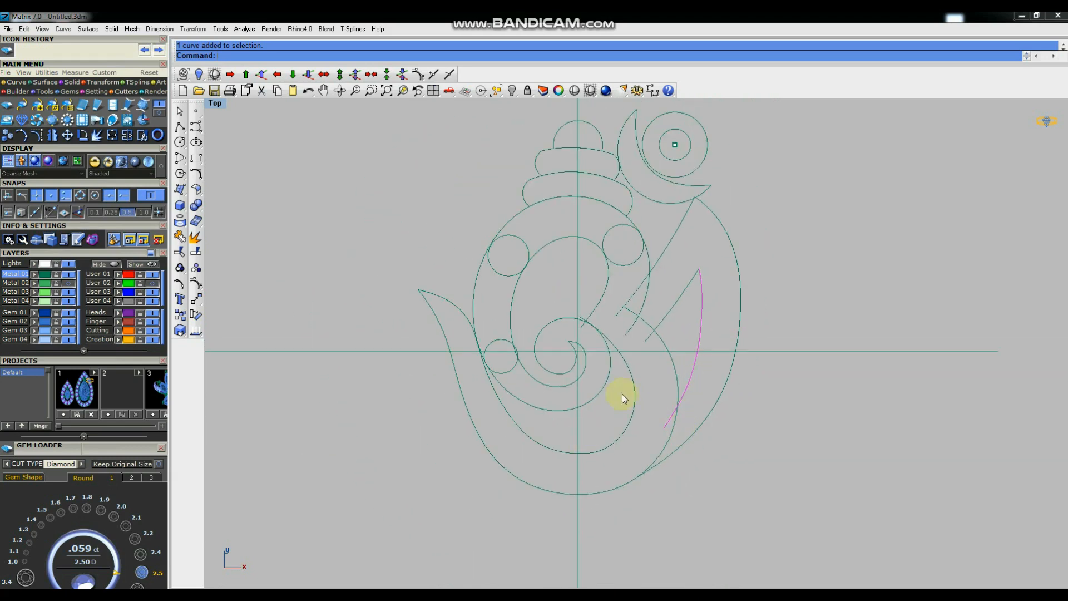
{"action": "left_click", "coordinate": [196, 286]}
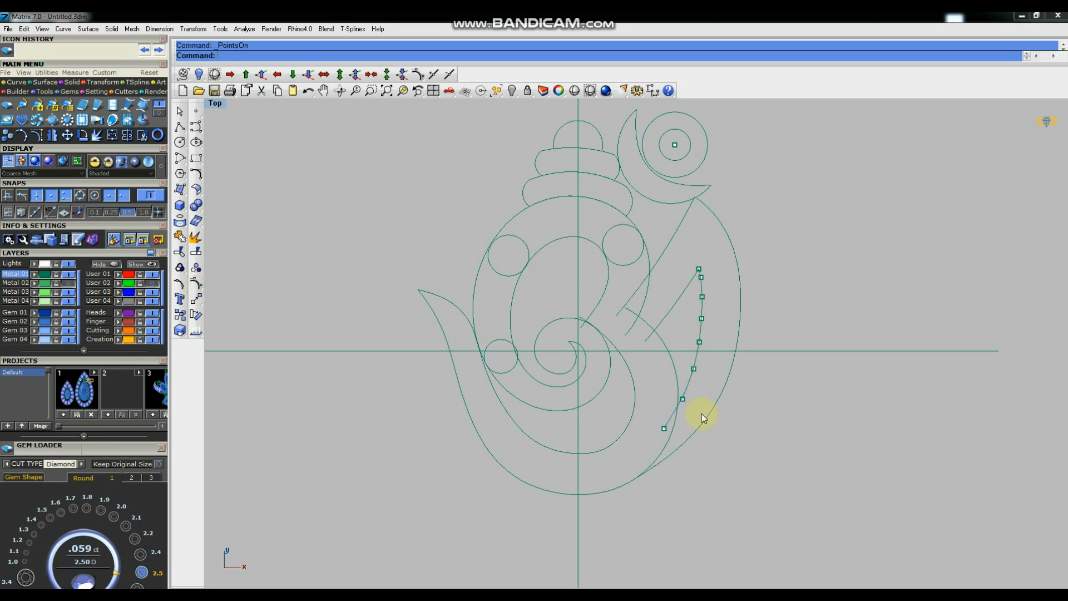
{"action": "scroll", "coordinate": [675, 432], "scroll_direction": "up", "scroll_amount": 4}
{"action": "left_click", "coordinate": [691, 453]}
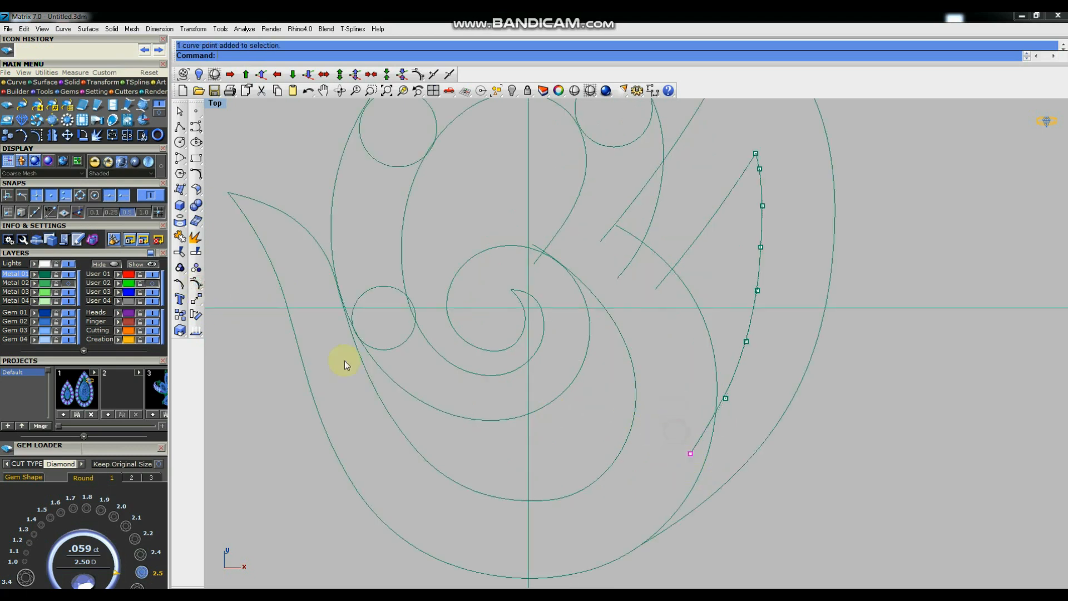
{"action": "left_click", "coordinate": [196, 299]}
{"action": "left_click", "coordinate": [697, 457]}
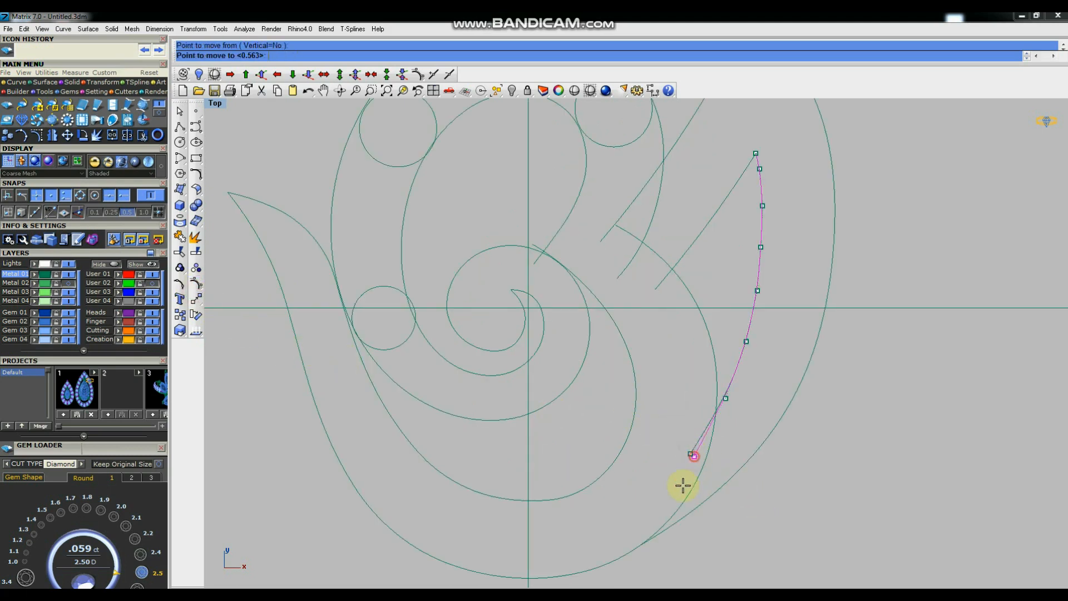
{"action": "left_click", "coordinate": [640, 545]}
Shift the two control points above the inner leaf curve's lower end downward to smooth its sweep, and hide the points.
{"action": "left_click_drag", "start_coordinate": [759, 440], "coordinate": [771, 446]}
{"action": "right_click", "coordinate": [842, 430]}
{"action": "left_click", "coordinate": [842, 430]}
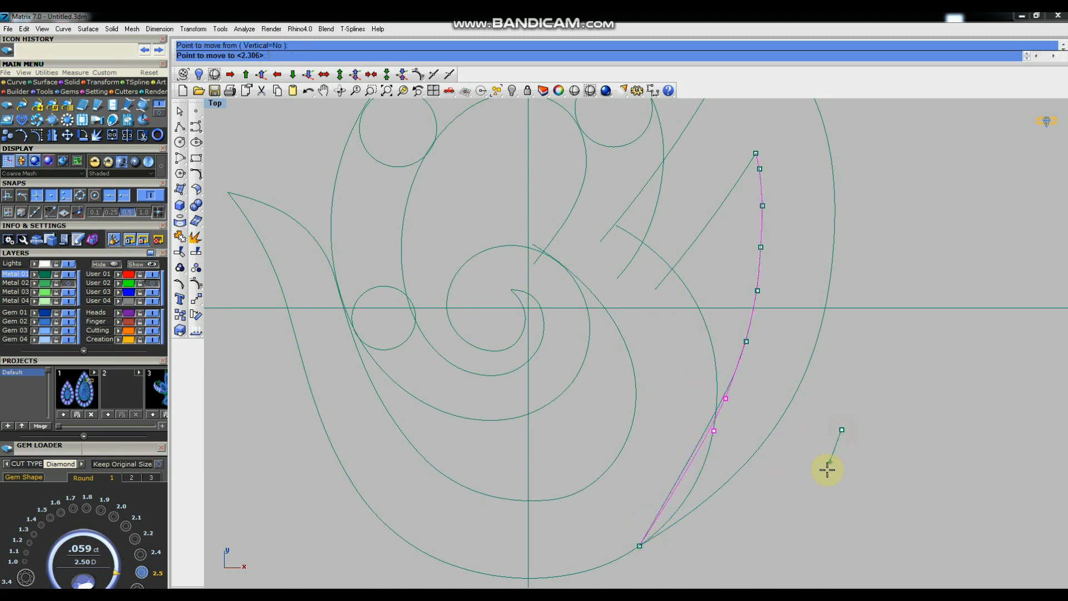
{"action": "left_click", "coordinate": [820, 487]}
{"action": "scroll", "coordinate": [739, 470], "scroll_direction": "down", "scroll_amount": 4}
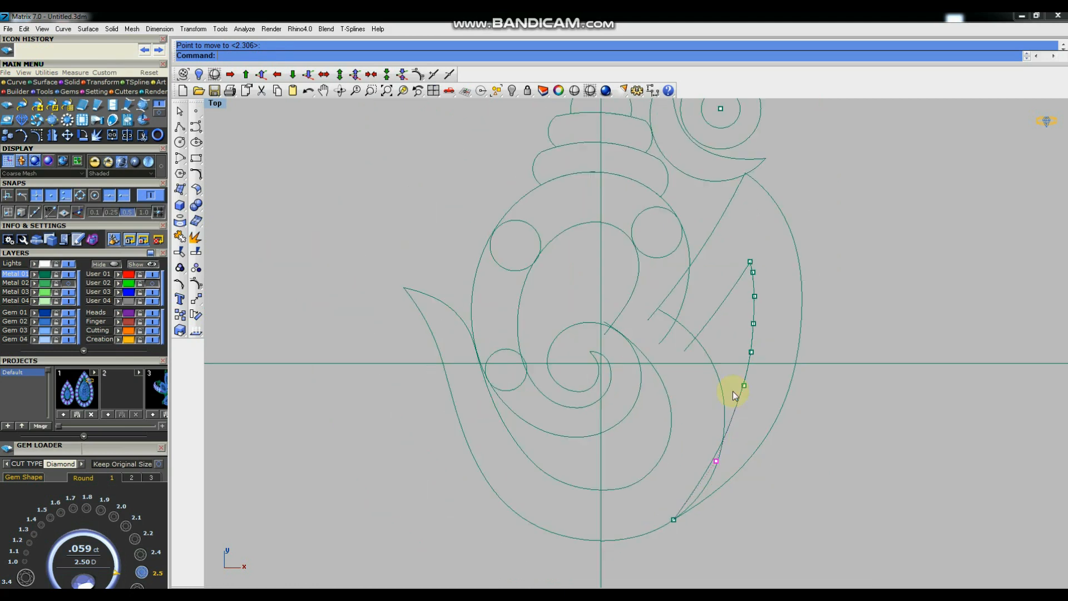
{"action": "right_click", "coordinate": [747, 398]}
{"action": "left_click", "coordinate": [812, 425]}
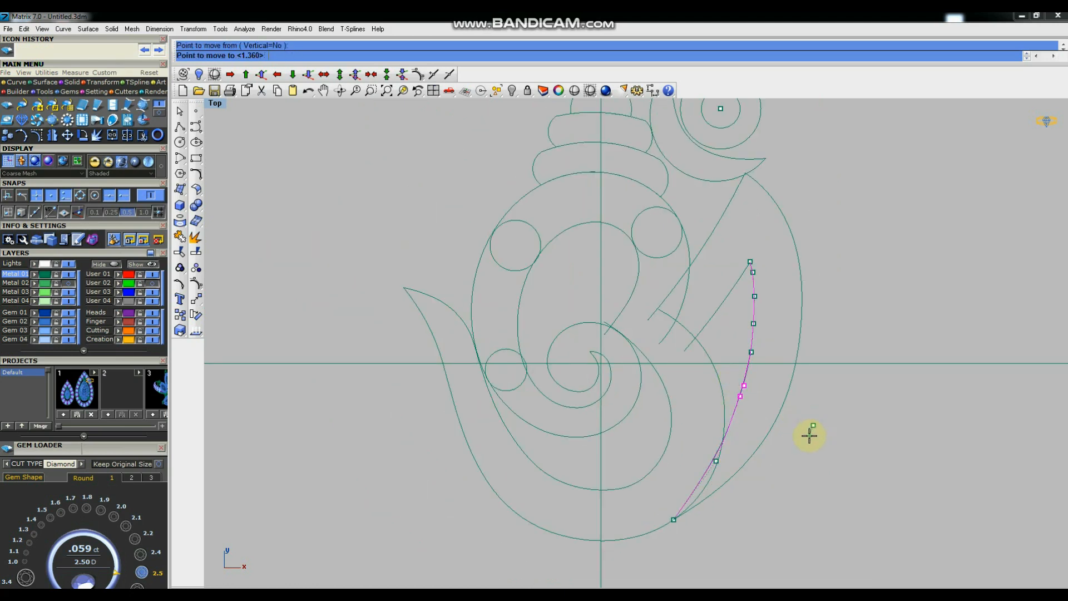
{"action": "left_click", "coordinate": [811, 440]}
{"action": "left_click_drag", "start_coordinate": [701, 452], "coordinate": [727, 469]}
{"action": "right_click", "coordinate": [821, 489]}
{"action": "left_click", "coordinate": [822, 488]}
{"action": "left_click", "coordinate": [808, 495]}
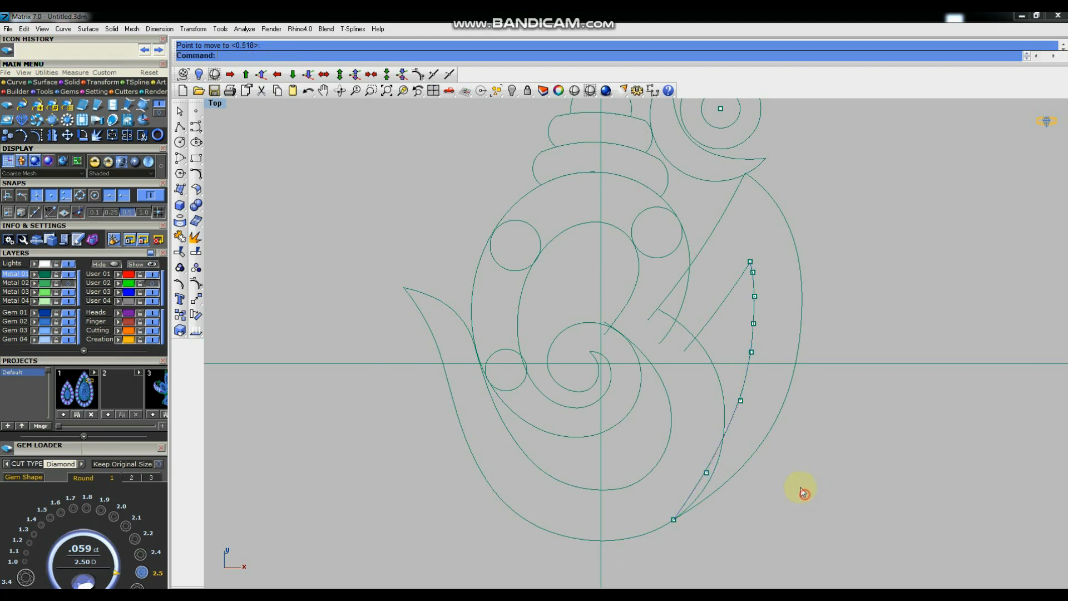
{"action": "scroll", "coordinate": [766, 405], "scroll_direction": "down", "scroll_amount": 4}
{"action": "key", "text": "Escape"}
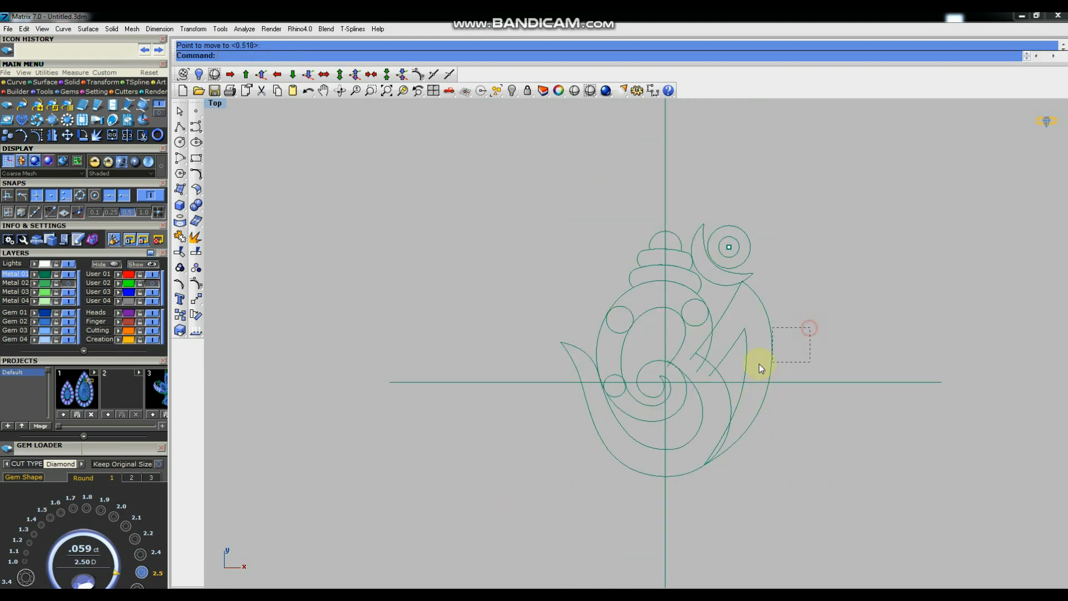
{"action": "left_click_drag", "start_coordinate": [743, 369], "coordinate": [744, 371]}
{"action": "scroll", "coordinate": [763, 427], "scroll_direction": "up", "scroll_amount": 2}
{"action": "scroll", "coordinate": [763, 428], "scroll_direction": "down", "scroll_amount": 3}
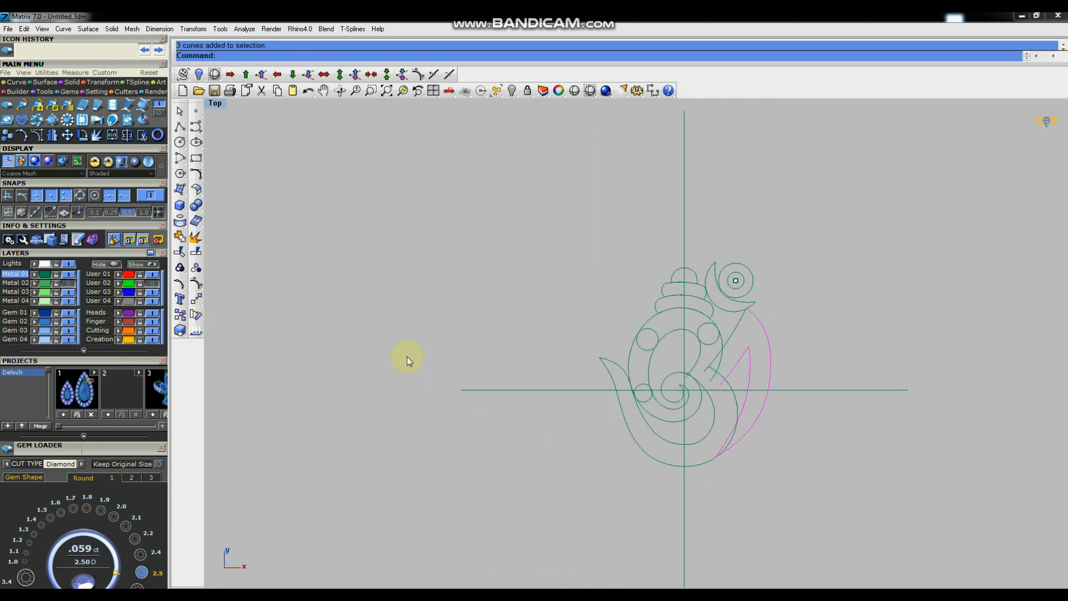
{"action": "scroll", "coordinate": [784, 418], "scroll_direction": "up", "scroll_amount": 2}
{"action": "left_click", "coordinate": [196, 284]}
{"action": "left_click_drag", "start_coordinate": [742, 323], "coordinate": [763, 363]}
{"action": "key", "text": "Escape"}
{"action": "key", "text": "Escape"}
Rebuild the outer leaf curve with 12 points and degree 2, deleting the input curve.
{"action": "left_click", "coordinate": [760, 310]}
{"action": "left_click", "coordinate": [199, 178]}
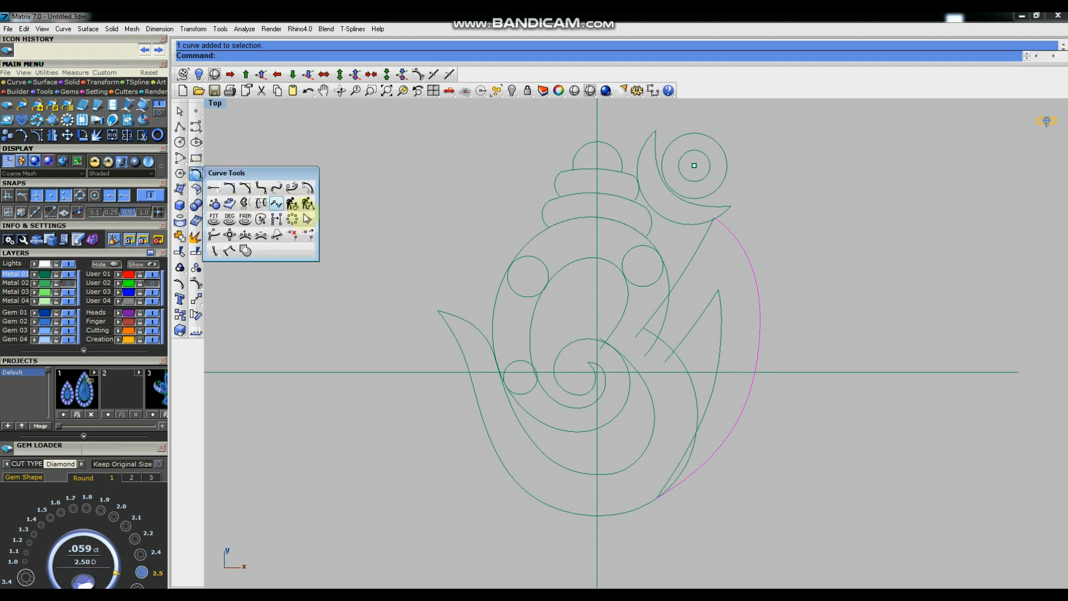
{"action": "left_click", "coordinate": [289, 205]}
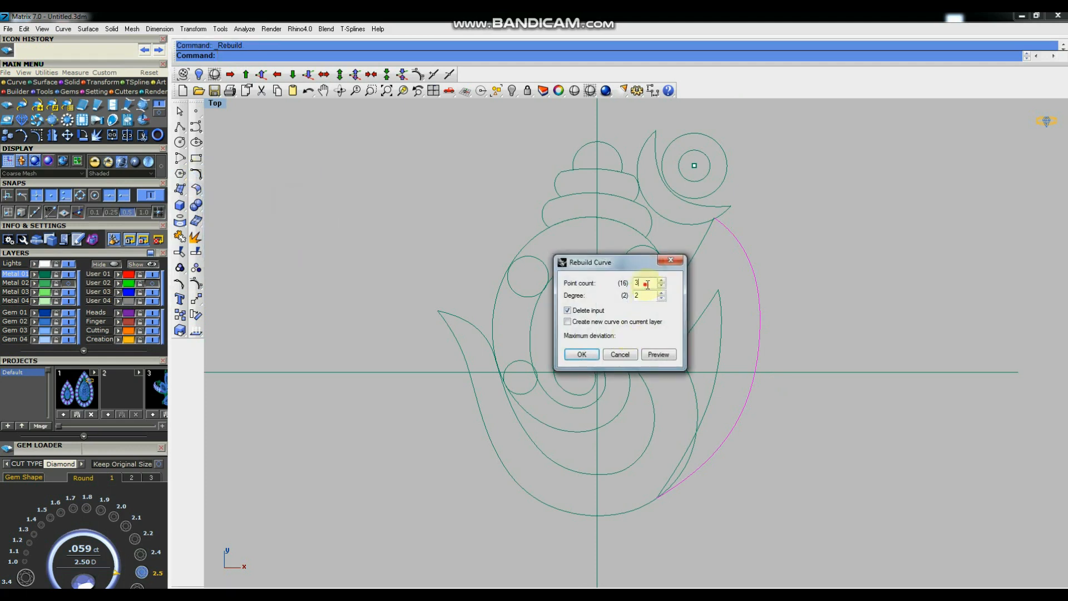
{"action": "left_click", "coordinate": [577, 358]}
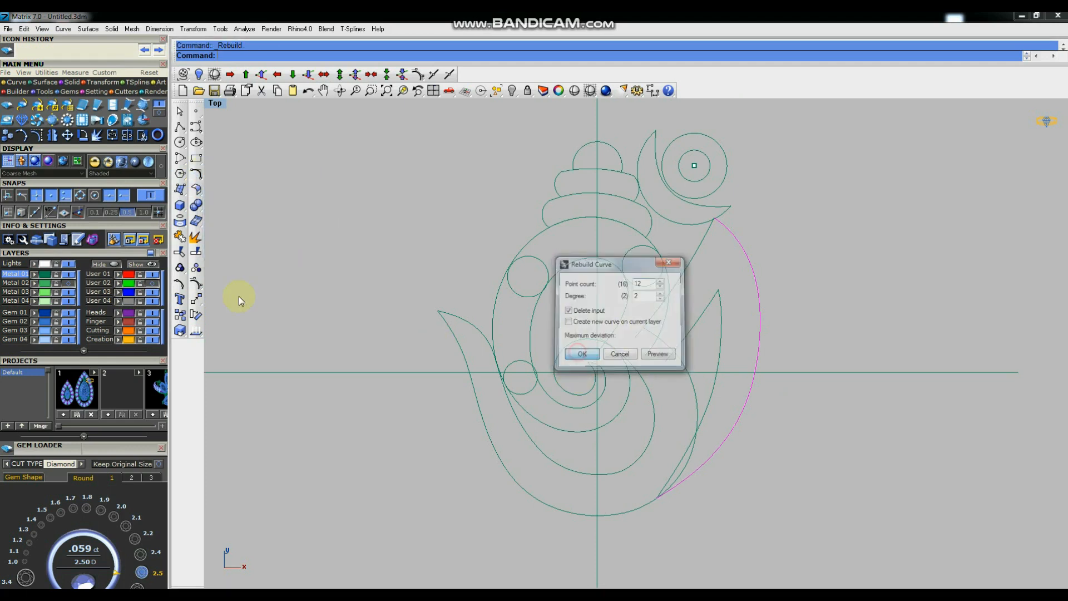
Show the rebuilt outer leaf curve's control points, nudge its middle points to smooth the bulge, and hide the points.
{"action": "left_click", "coordinate": [197, 282]}
{"action": "scroll", "coordinate": [773, 471], "scroll_direction": "down", "scroll_amount": 6}
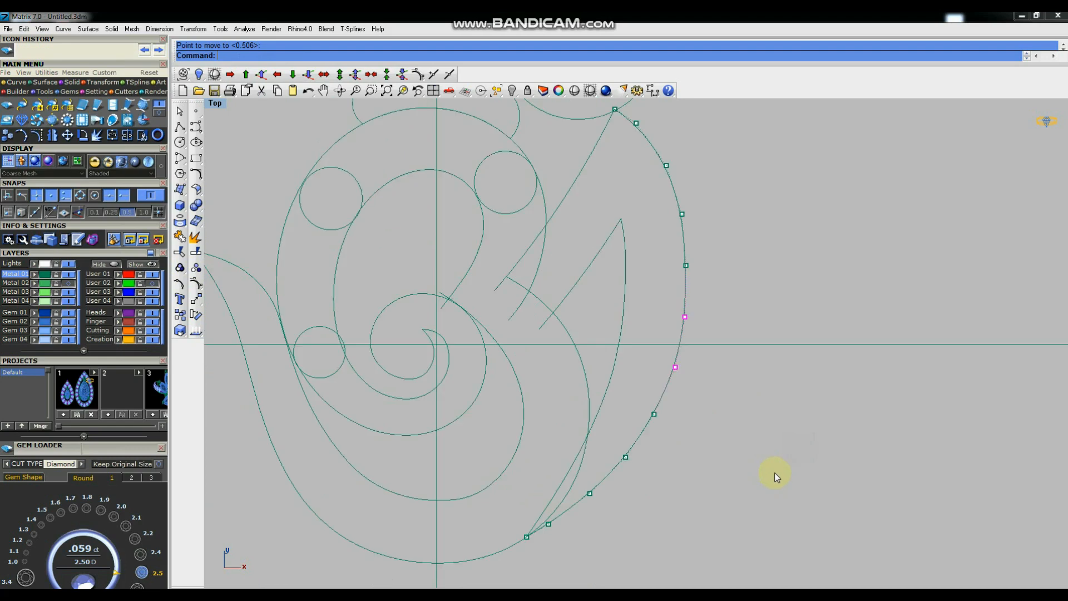
{"action": "left_click", "coordinate": [761, 462]}
{"action": "scroll", "coordinate": [709, 343], "scroll_direction": "up", "scroll_amount": 8}
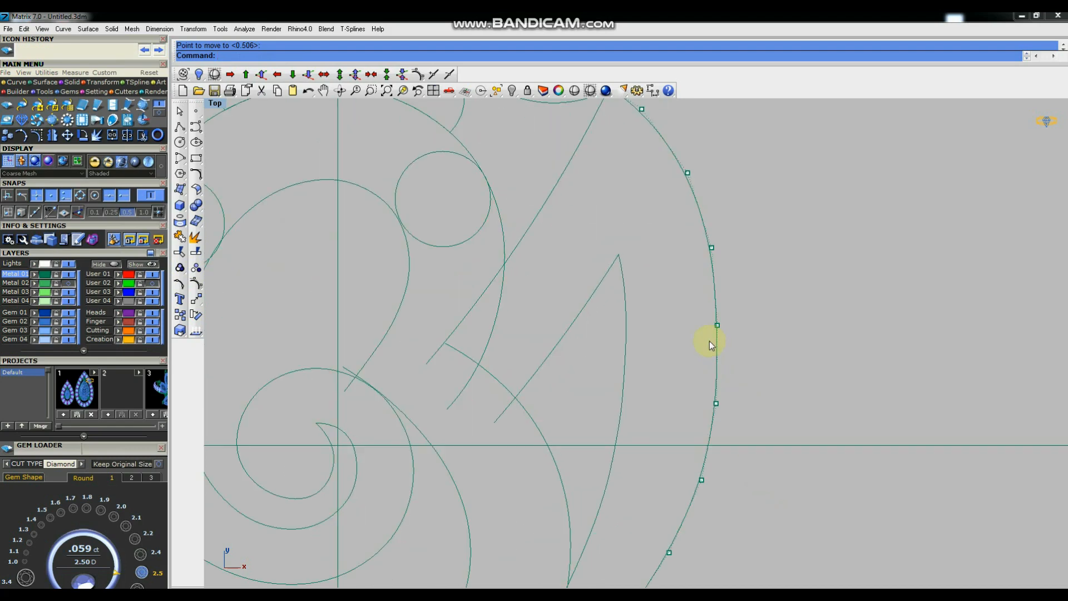
{"action": "scroll", "coordinate": [710, 344], "scroll_direction": "down", "scroll_amount": 6}
{"action": "left_click_drag", "start_coordinate": [693, 317], "coordinate": [726, 352]}
{"action": "right_click", "coordinate": [753, 353]}
{"action": "left_click", "coordinate": [754, 353]}
{"action": "left_click", "coordinate": [753, 358]}
{"action": "scroll", "coordinate": [752, 425], "scroll_direction": "down", "scroll_amount": 3}
{"action": "key", "text": "Escape"}
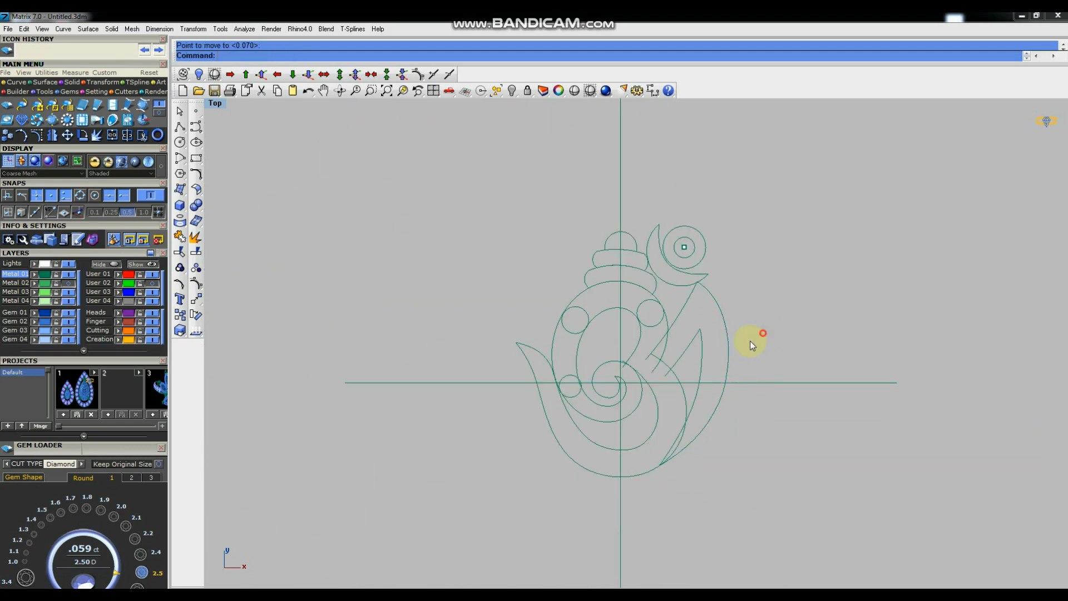
Join the four inner and outer leaf curves into one curve.
{"action": "left_click_drag", "start_coordinate": [715, 358], "coordinate": [713, 356]}
{"action": "key", "text": "ctrl+j"}
{"action": "left_click", "coordinate": [797, 331]}
Select the main body outline with its spiral and the adjoining curve beside the leaf, and try to join them.
{"action": "scroll", "coordinate": [651, 271], "scroll_direction": "up", "scroll_amount": 6}
{"action": "left_click", "coordinate": [649, 281]}
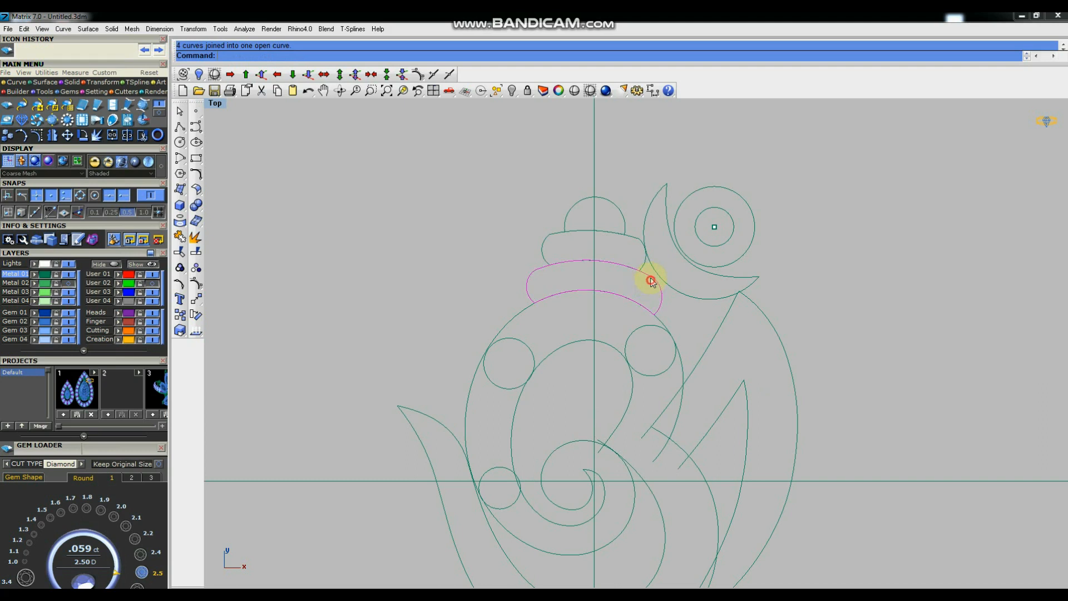
{"action": "left_click", "coordinate": [654, 315]}
{"action": "scroll", "coordinate": [631, 300], "scroll_direction": "down", "scroll_amount": 4}
{"action": "left_click", "coordinate": [672, 414], "text": "shift"}
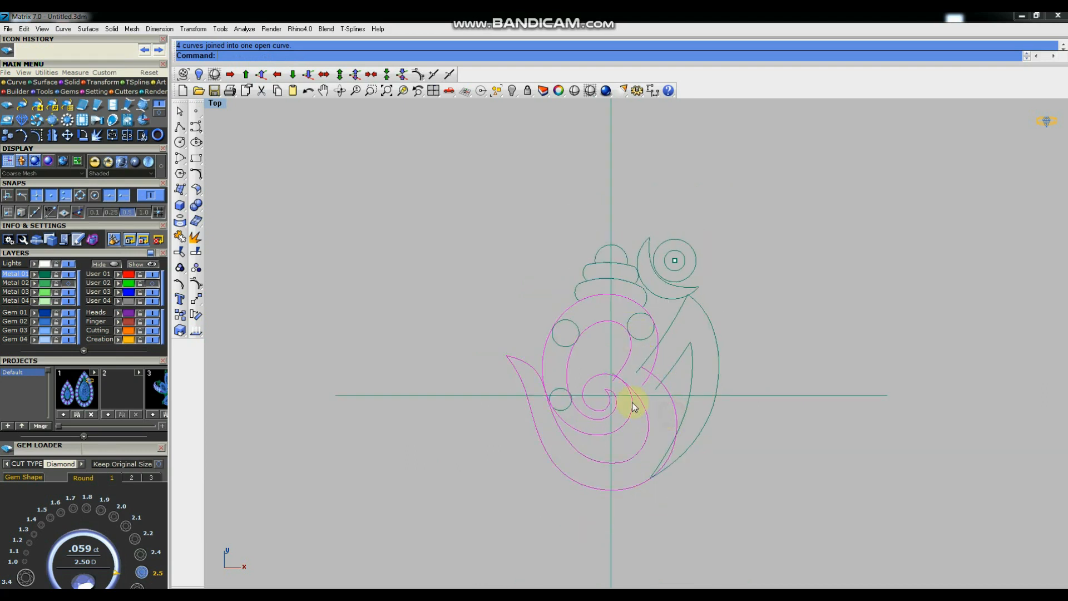
{"action": "scroll", "coordinate": [565, 392], "scroll_direction": "up", "scroll_amount": 8}
{"action": "scroll", "coordinate": [572, 392], "scroll_direction": "down", "scroll_amount": 6}
{"action": "type", "text": "j"}
{"action": "key", "text": "Return"}
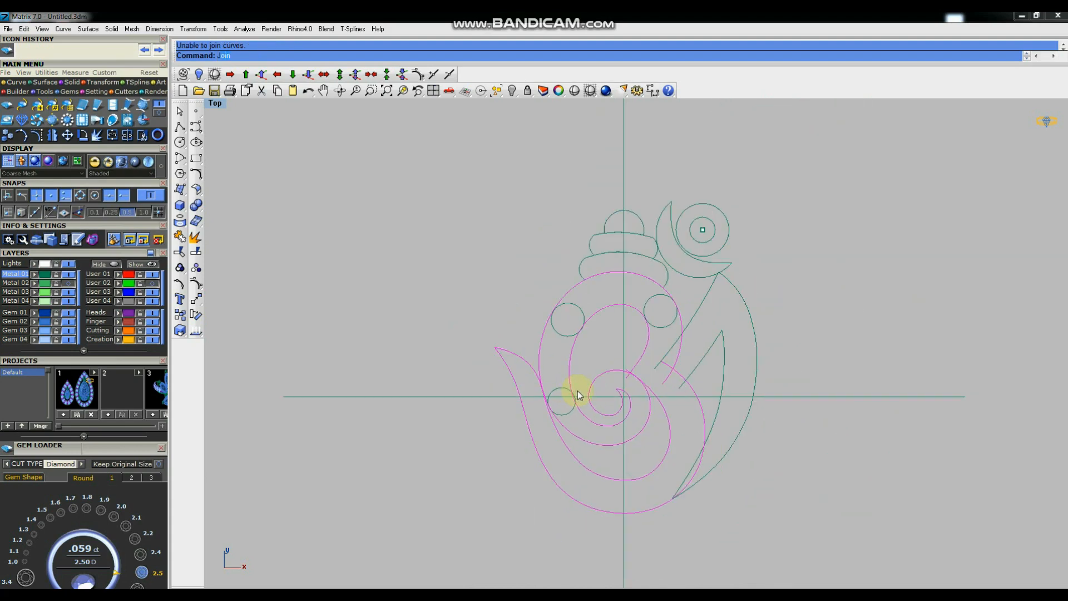
Trim the overhanging ends where the selected body curves cross beside the spiral and near the leaf.
{"action": "left_click", "coordinate": [180, 236]}
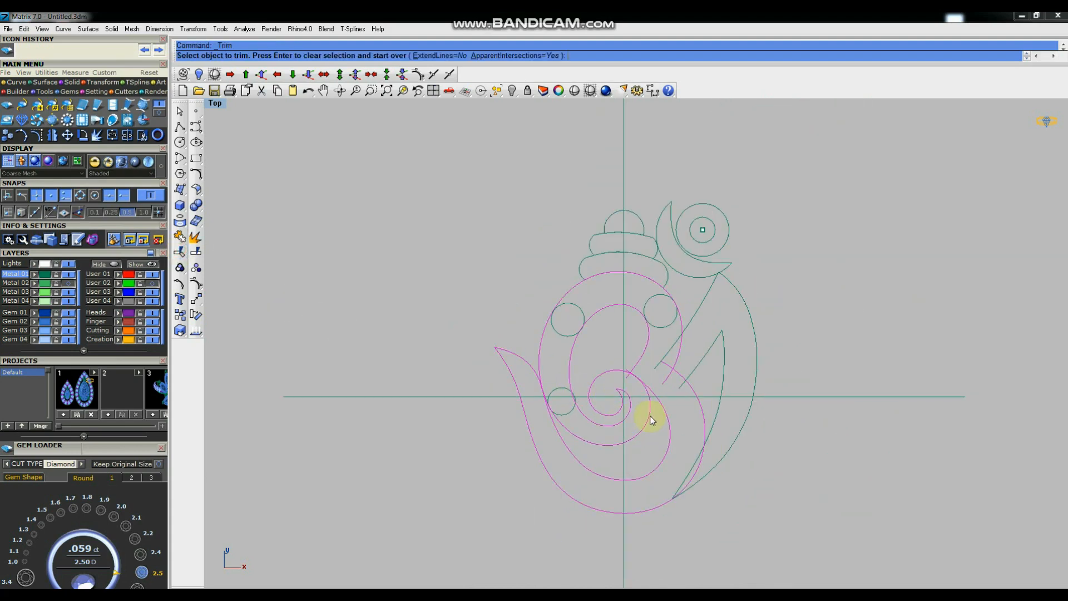
{"action": "scroll", "coordinate": [650, 416], "scroll_direction": "up", "scroll_amount": 4}
{"action": "left_click", "coordinate": [692, 332]}
{"action": "left_click", "coordinate": [690, 301]}
{"action": "scroll", "coordinate": [599, 328], "scroll_direction": "up", "scroll_amount": 3}
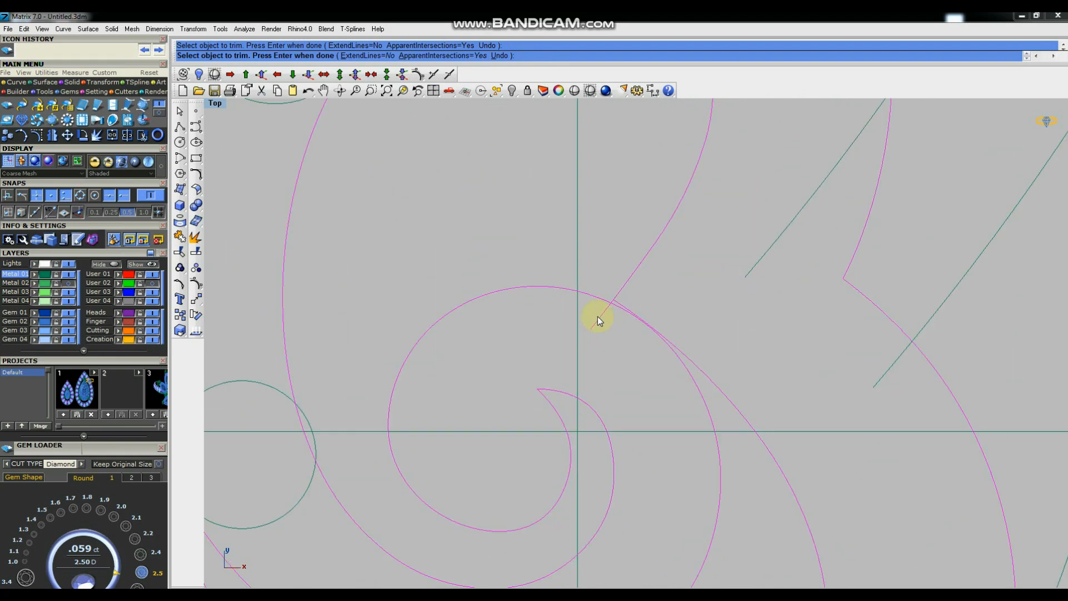
{"action": "scroll", "coordinate": [613, 326], "scroll_direction": "down", "scroll_amount": 5}
{"action": "key", "text": "Return"}
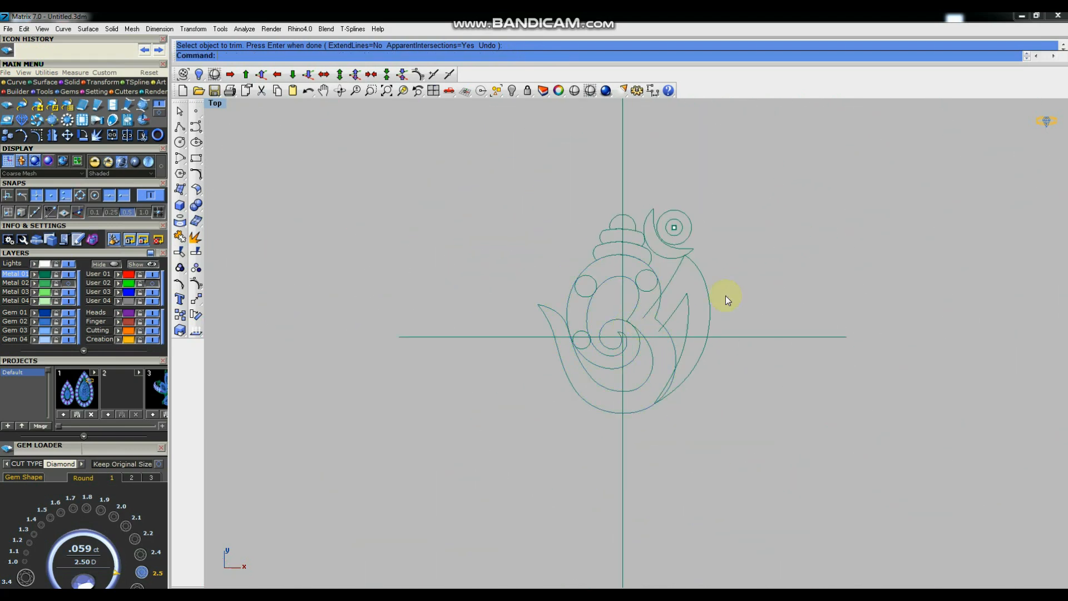
Copy the entire Ganesha drawing with its axis lines to an empty area up and to the left of the original.
{"action": "scroll", "coordinate": [673, 419], "scroll_direction": "down", "scroll_amount": 3}
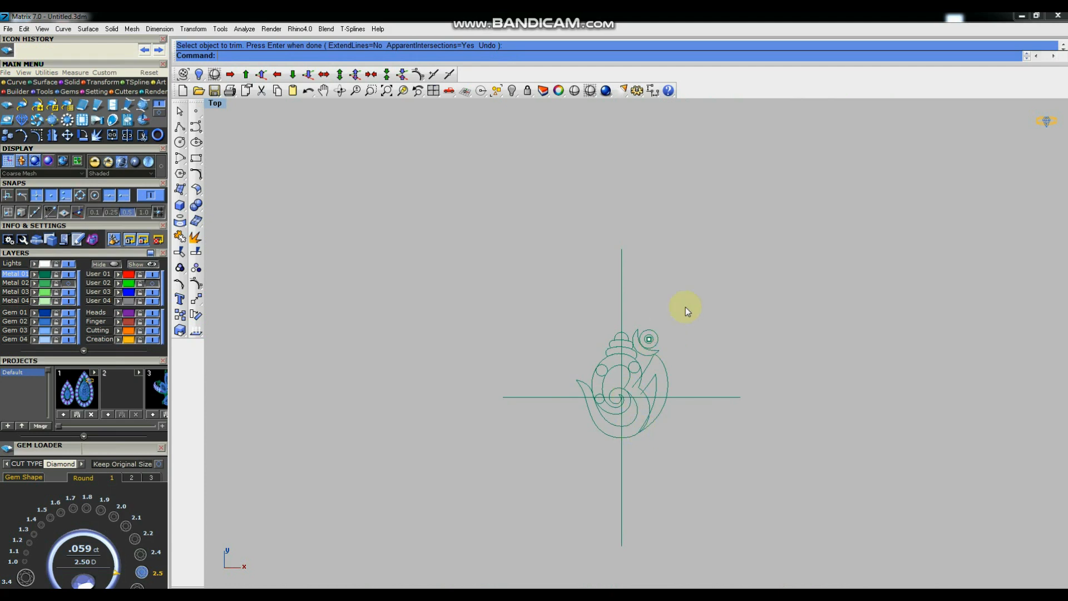
{"action": "mouse_move", "coordinate": [566, 453]}
{"action": "left_mouse_down"}
{"action": "mouse_move", "coordinate": [557, 464]}
{"action": "mouse_move", "coordinate": [549, 451]}
{"action": "left_mouse_up"}
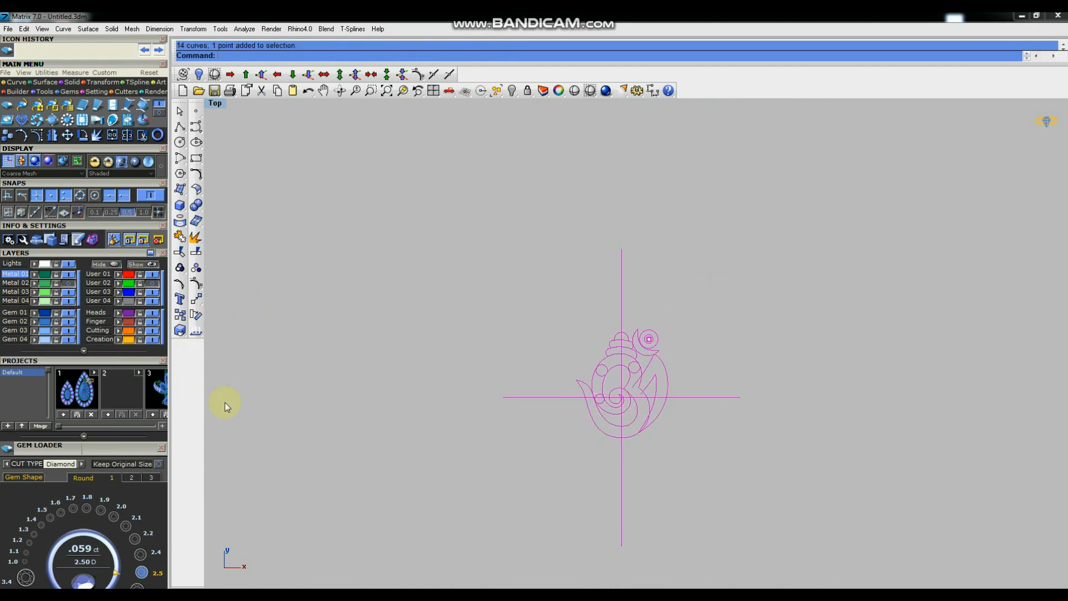
{"action": "left_click", "coordinate": [180, 299]}
{"action": "left_click", "coordinate": [572, 214]}
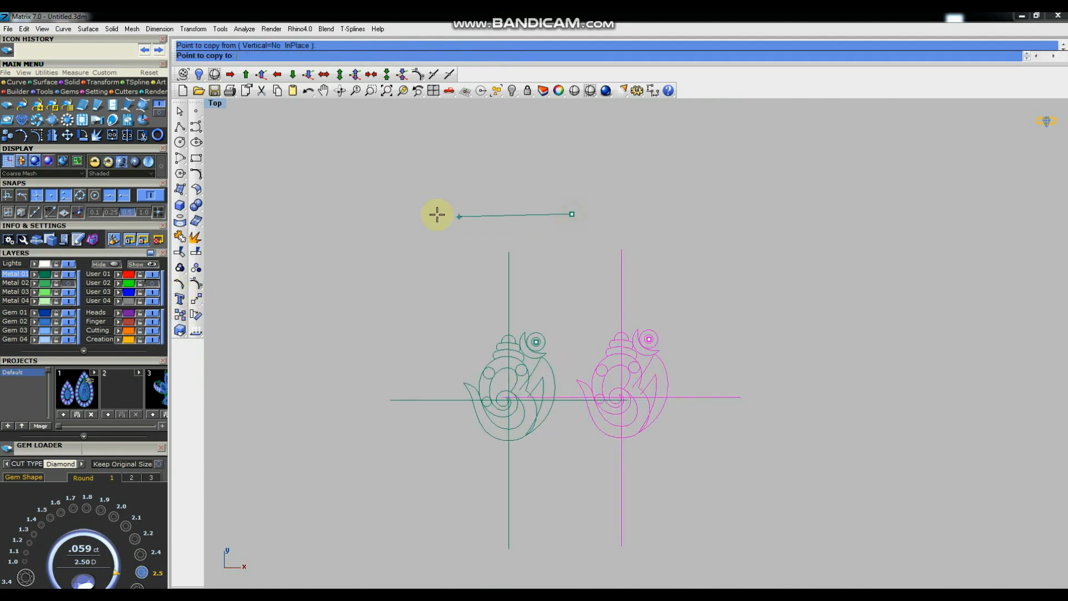
{"action": "left_click", "coordinate": [353, 168]}
{"action": "right_click", "coordinate": [468, 222]}
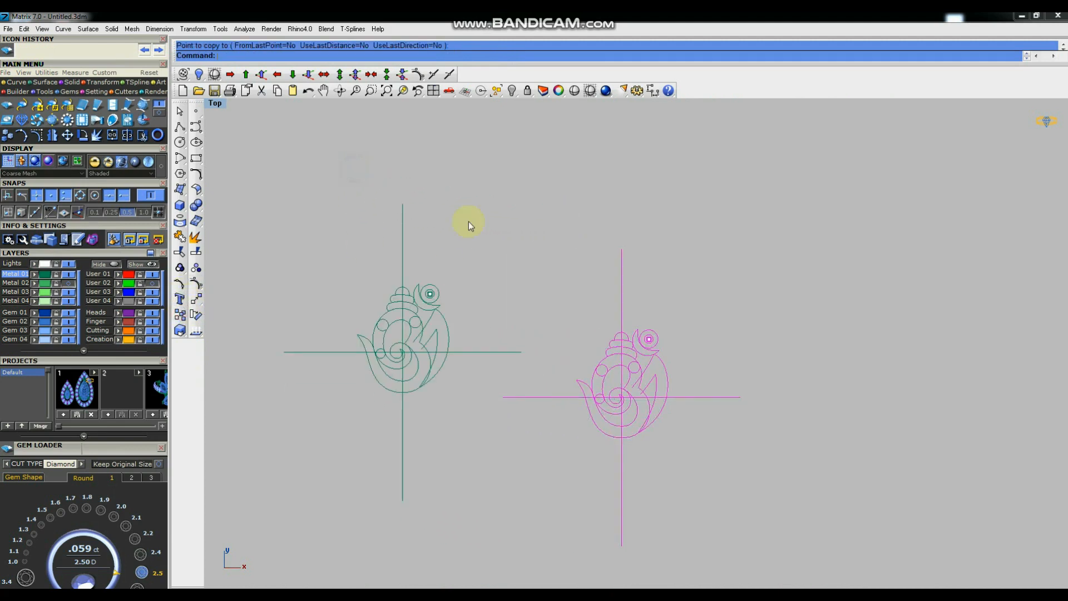
Move the copied Ganesha drawing with its axis lines to the hidden User 02 layer.
{"action": "left_click_drag", "start_coordinate": [350, 421], "coordinate": [350, 432]}
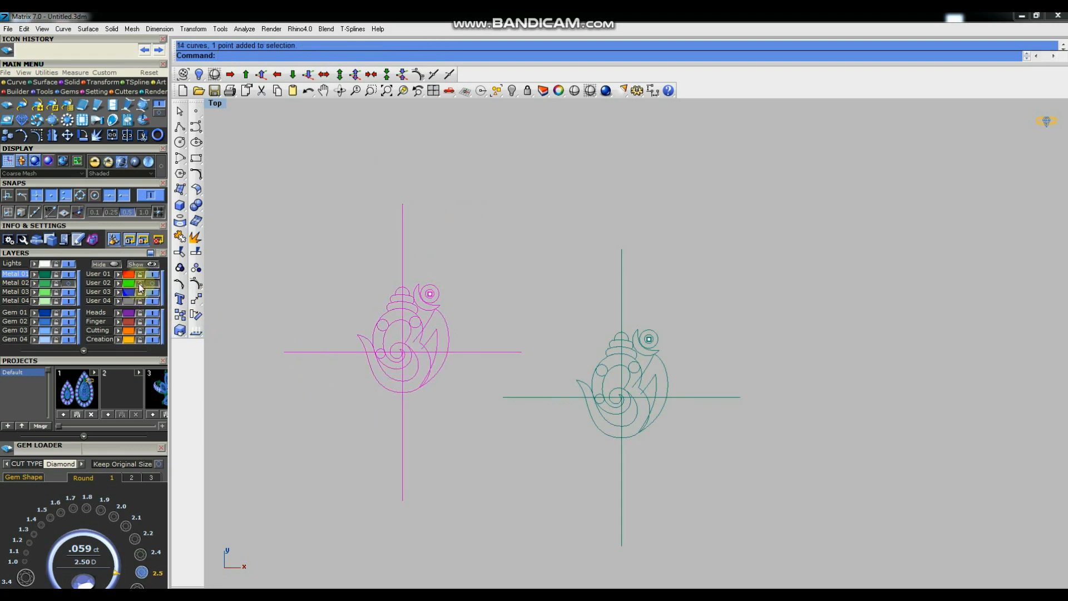
{"action": "left_click", "coordinate": [118, 283]}
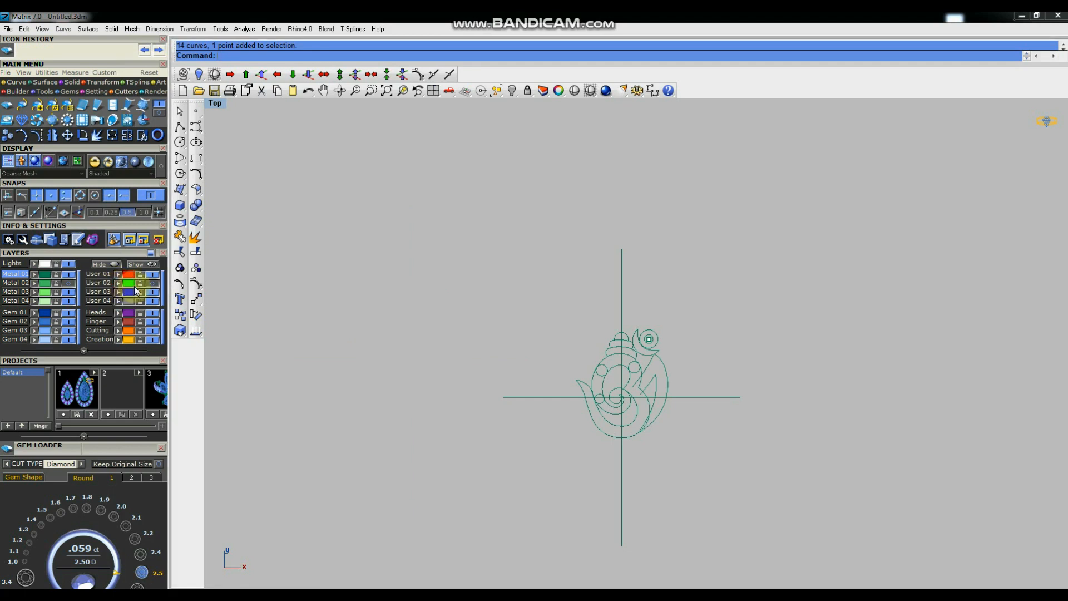
{"action": "scroll", "coordinate": [604, 391], "scroll_direction": "up", "scroll_amount": 8}
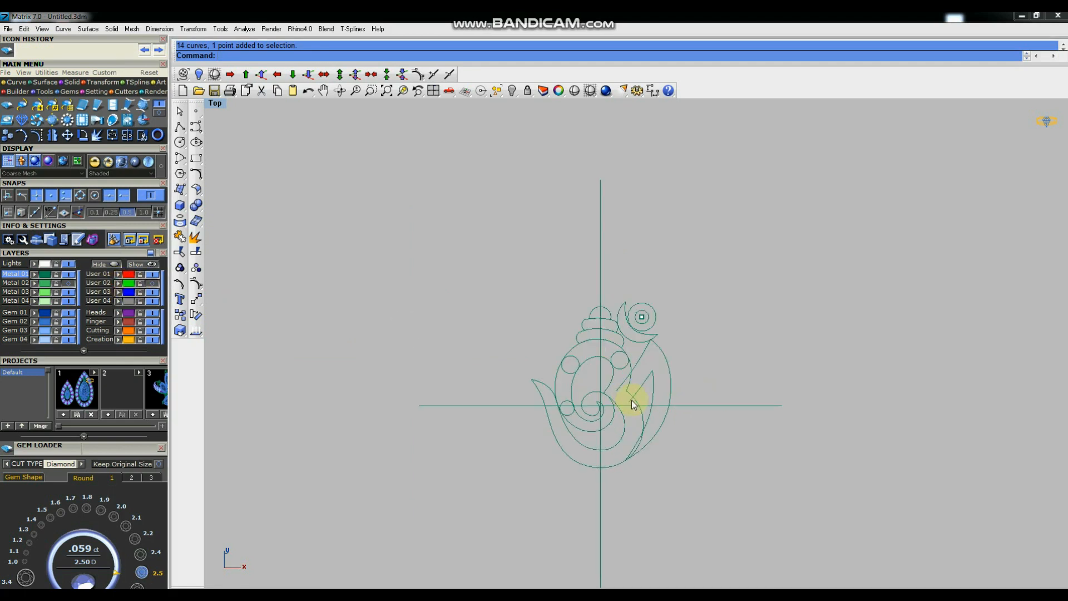
{"action": "scroll", "coordinate": [602, 399], "scroll_direction": "down", "scroll_amount": 5}
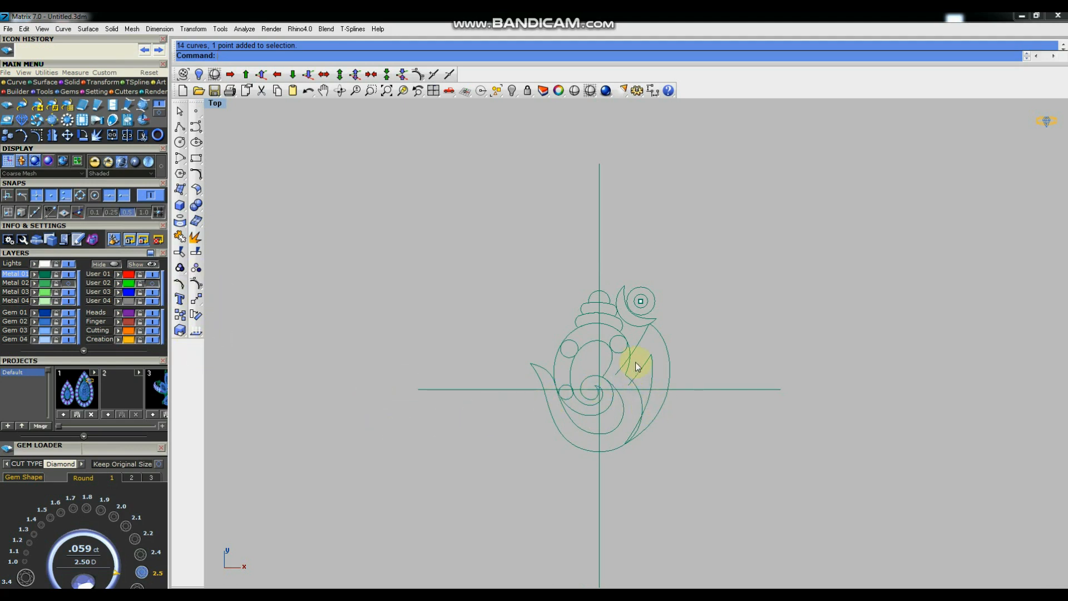
Maximize the Perspective view and delete the three small circles on the body outline.
{"action": "key", "text": "ctrl+F4"}
{"action": "left_click", "coordinate": [560, 306]}
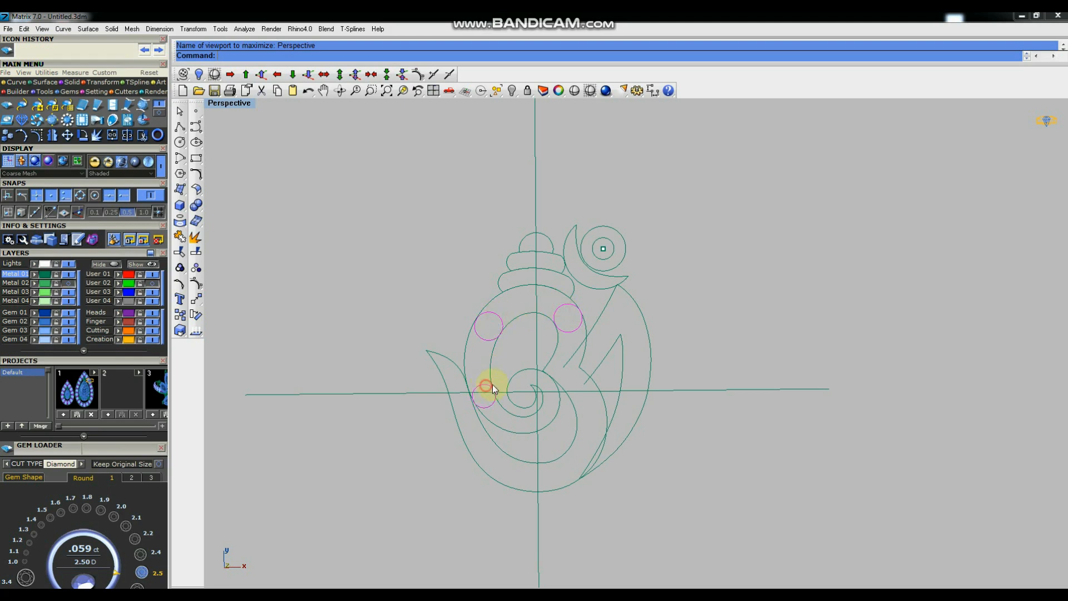
{"action": "key", "text": "Delete"}
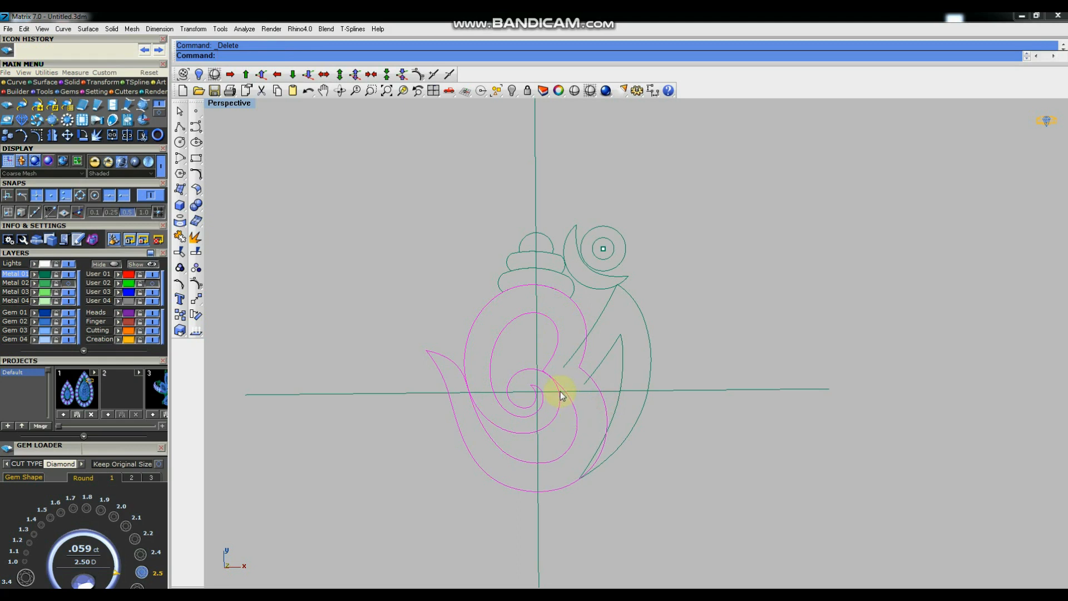
Join the two body curves into one closed curve and extrude it as a capped solid with distance -1.2.
{"action": "key", "text": "ctrl+j"}
{"action": "right_click_drag", "start_coordinate": [665, 411], "coordinate": [684, 348]}
{"action": "left_click", "coordinate": [179, 207]}
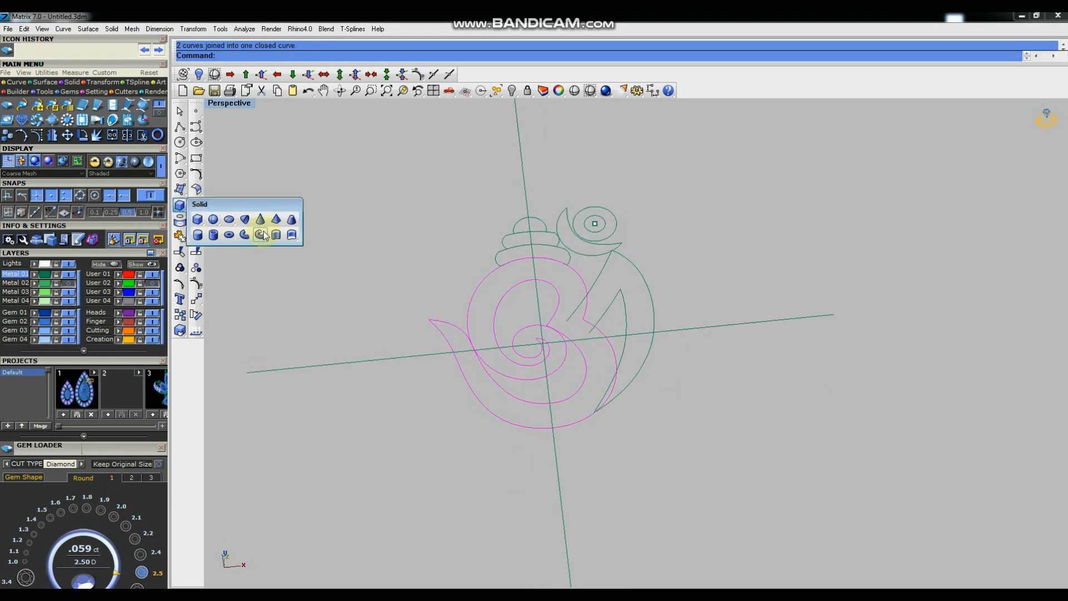
{"action": "left_click", "coordinate": [274, 239]}
{"action": "left_click", "coordinate": [404, 445]}
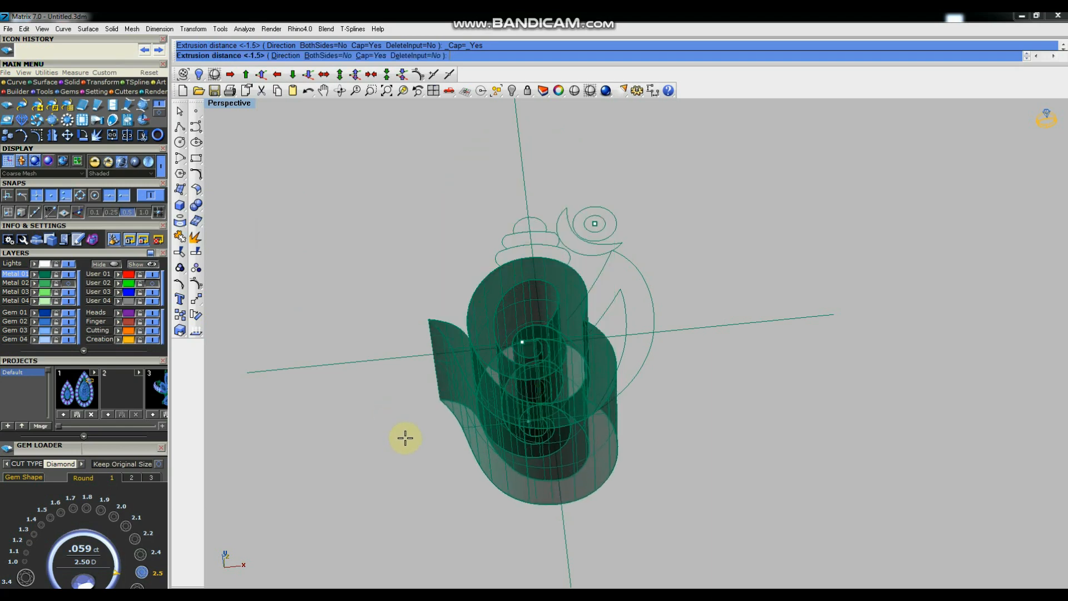
{"action": "left_click", "coordinate": [406, 429]}
Close the open inner end of the leaf curve with a straight line and join both into one closed curve.
{"action": "right_click_drag", "start_coordinate": [775, 407], "coordinate": [690, 299]}
{"action": "left_click_drag", "start_coordinate": [615, 303], "coordinate": [610, 301]}
{"action": "scroll", "coordinate": [610, 301], "scroll_direction": "up", "scroll_amount": 4}
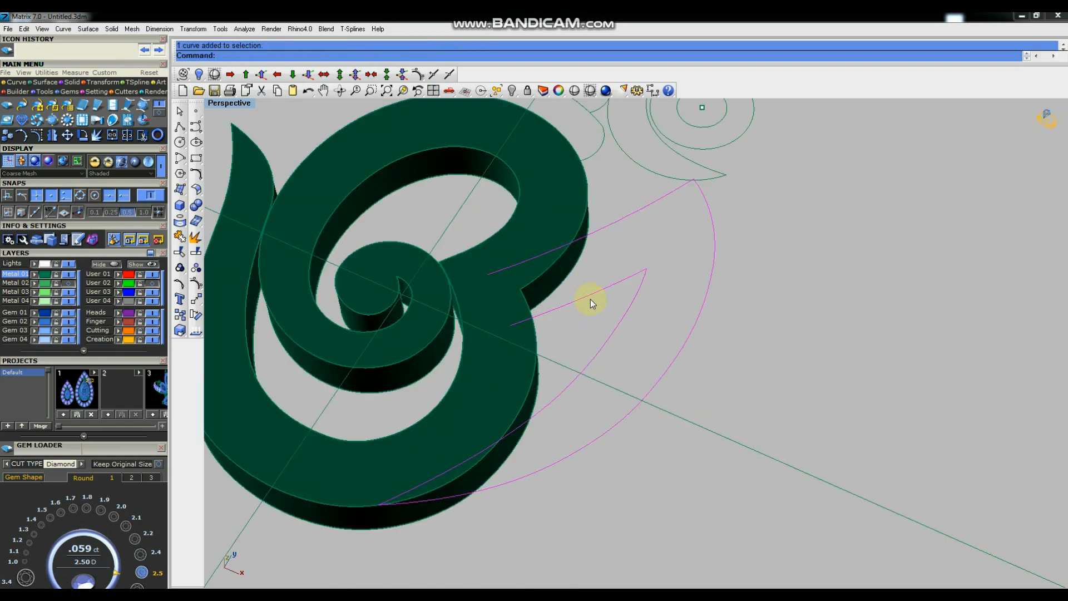
{"action": "left_click", "coordinate": [196, 143]}
{"action": "left_click", "coordinate": [488, 274]}
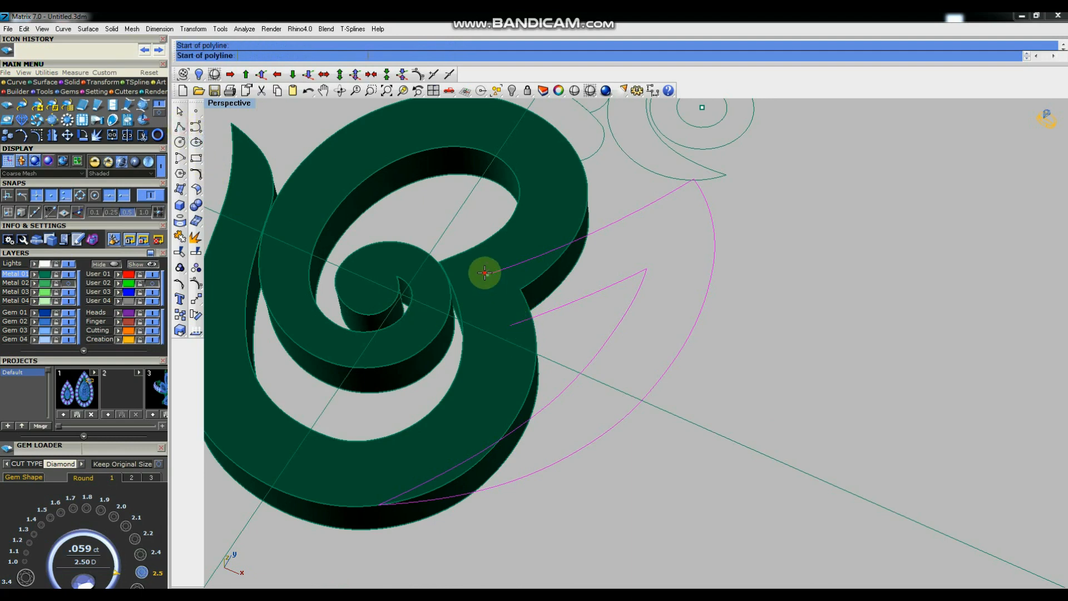
{"action": "left_click", "coordinate": [508, 328]}
{"action": "key", "text": "Return"}
{"action": "left_click", "coordinate": [508, 326]}
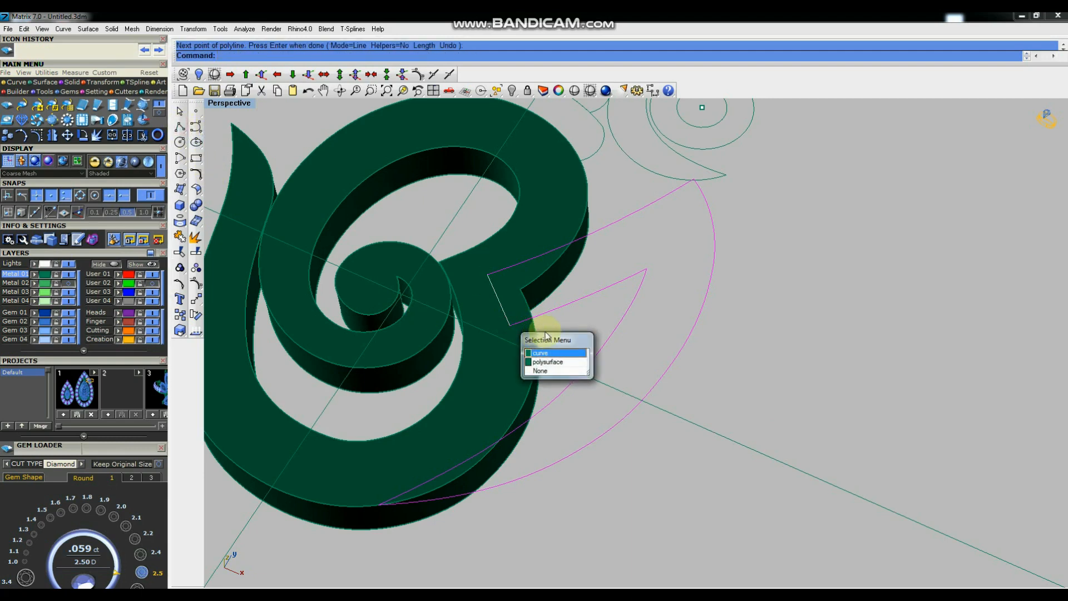
{"action": "left_click", "coordinate": [559, 354]}
{"action": "key", "text": "ctrl+j"}
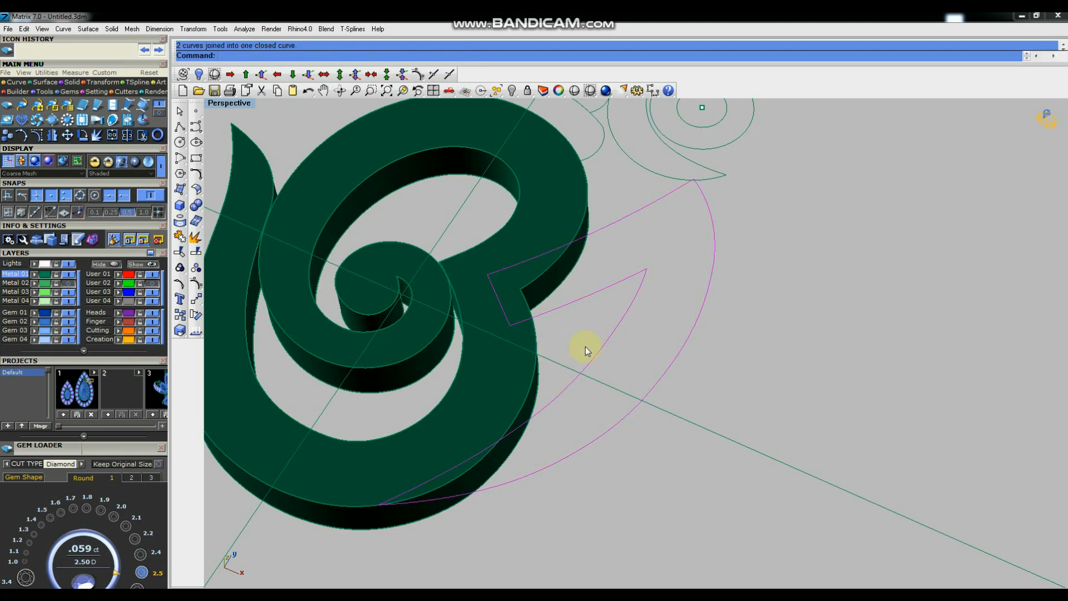
Extrude the closed leaf outline as a capped solid with distance -1.2.
{"action": "scroll", "coordinate": [586, 346], "scroll_direction": "down", "scroll_amount": 3}
{"action": "left_click", "coordinate": [176, 206]}
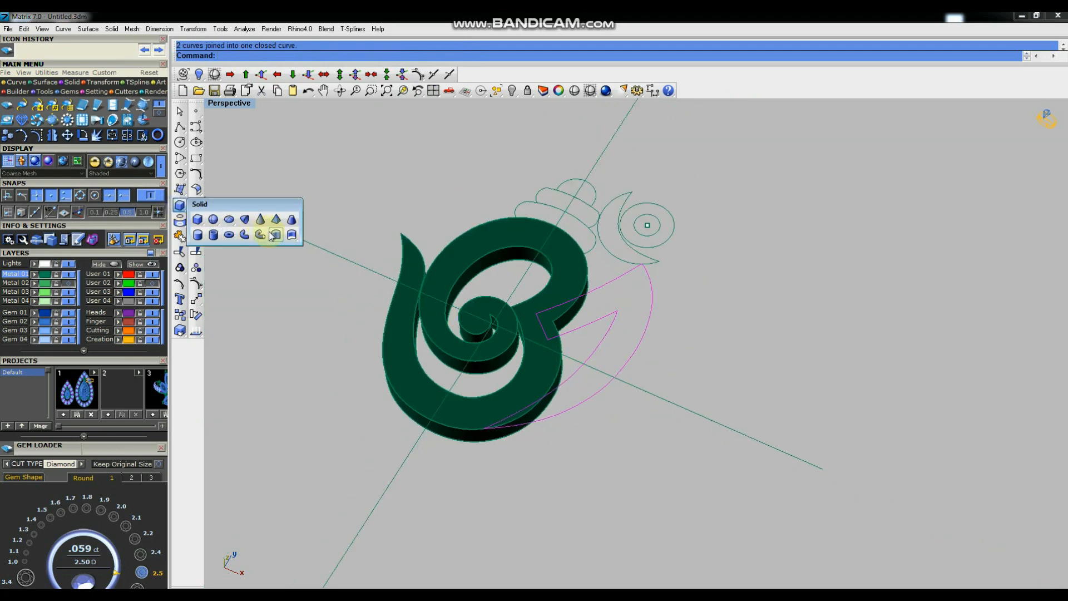
{"action": "left_click", "coordinate": [276, 234]}
{"action": "type", "text": "-1"}
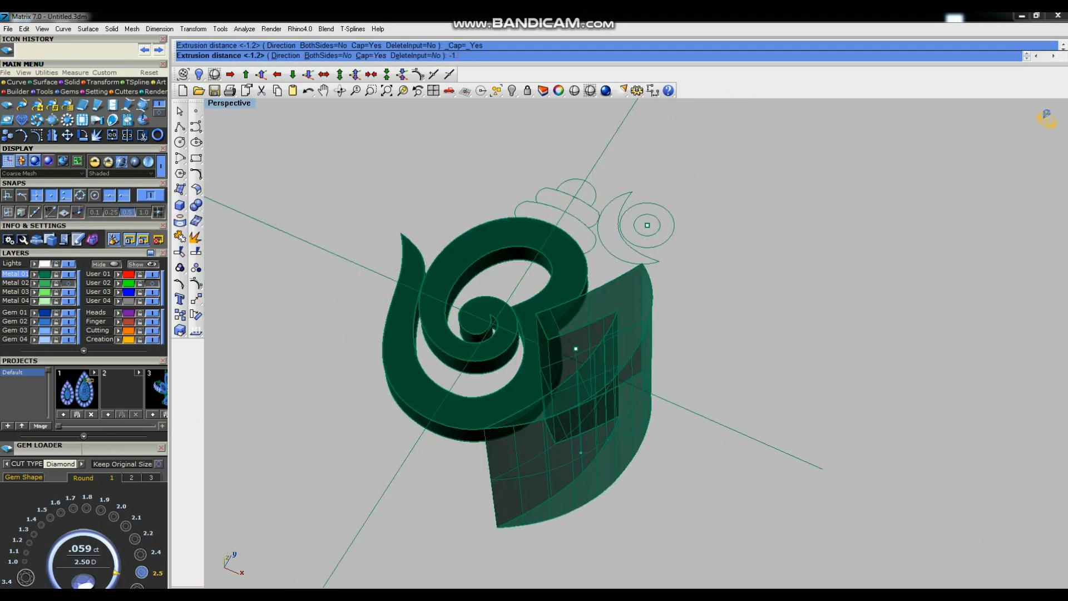
{"action": "key", "text": "Return"}
Extrude the crescent curve beside the concentric circles as a capped solid with distance -1.2.
{"action": "scroll", "coordinate": [574, 203], "scroll_direction": "up", "scroll_amount": 3}
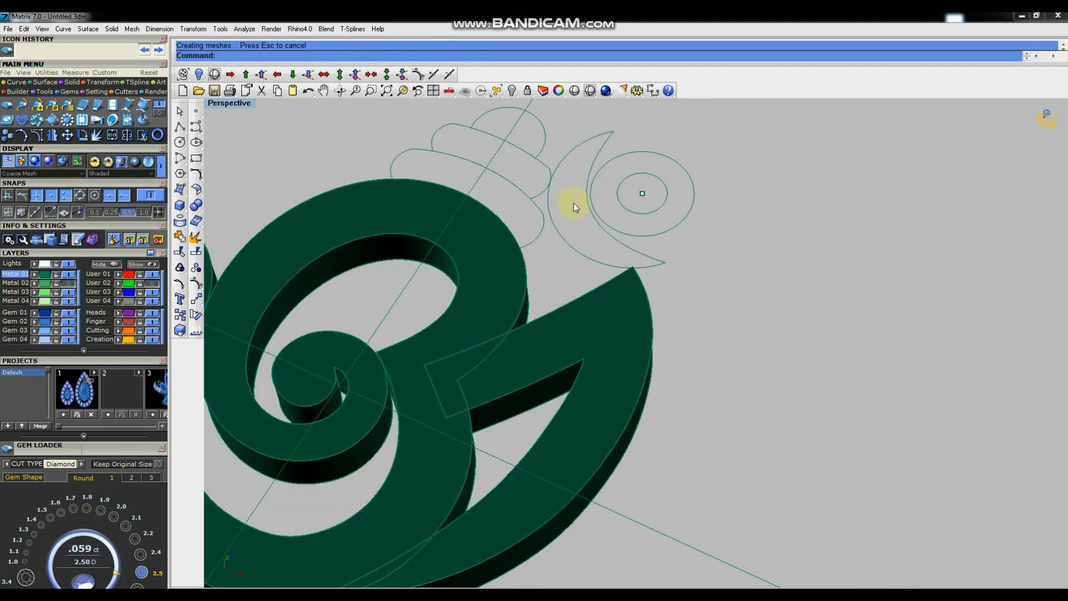
{"action": "left_click", "coordinate": [659, 264]}
{"action": "right_click", "coordinate": [722, 280]}
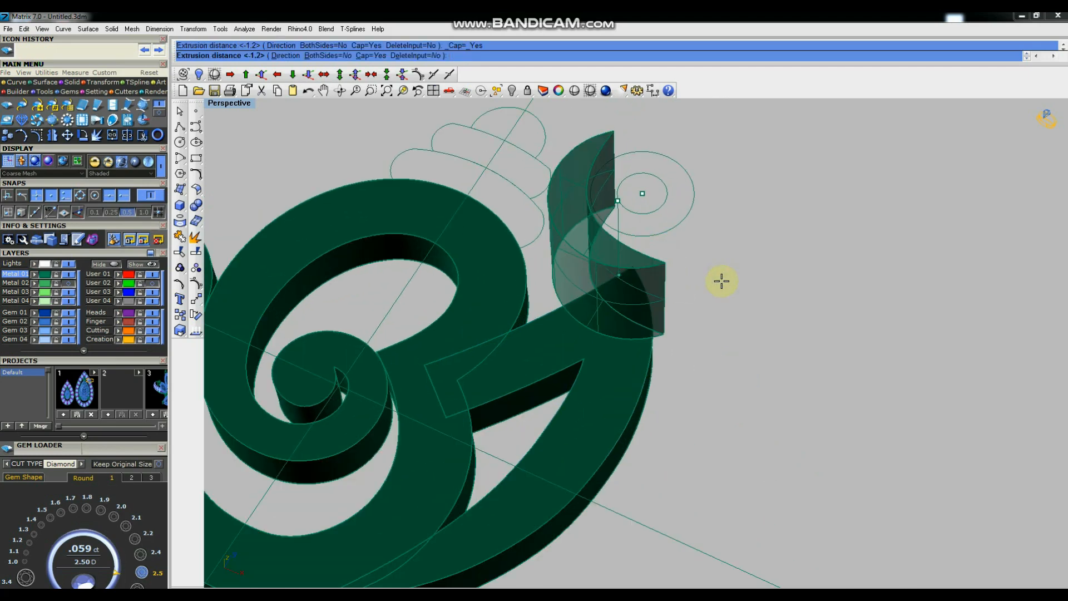
{"action": "right_click", "coordinate": [718, 279]}
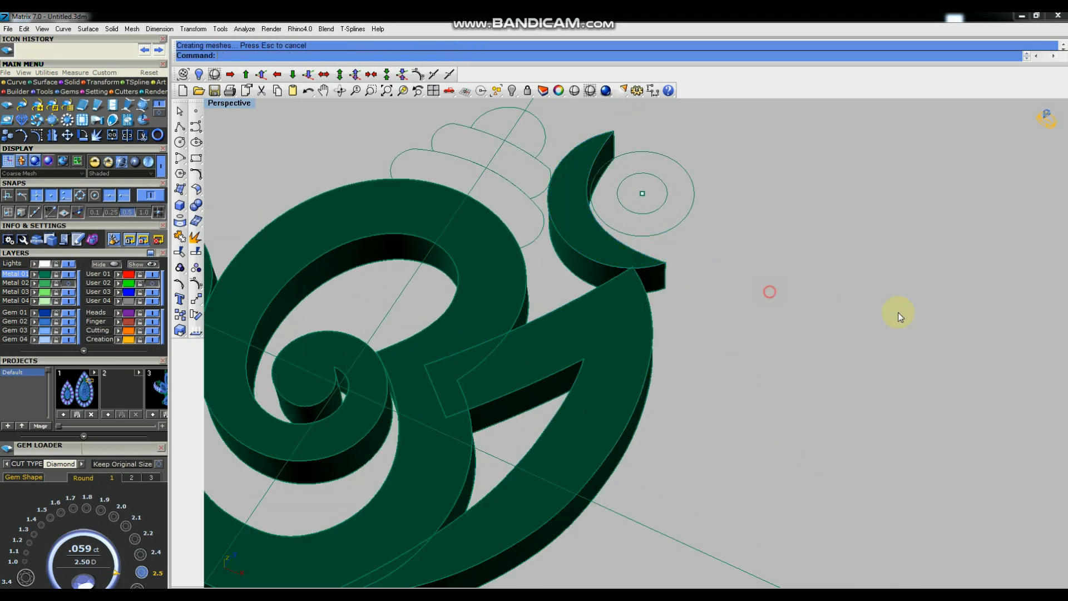
Extrude the three stacked crown curves above the body as capped solids with distance -1.2.
{"action": "scroll", "coordinate": [891, 306], "scroll_direction": "down", "scroll_amount": 3}
{"action": "scroll", "coordinate": [651, 232], "scroll_direction": "up", "scroll_amount": 4}
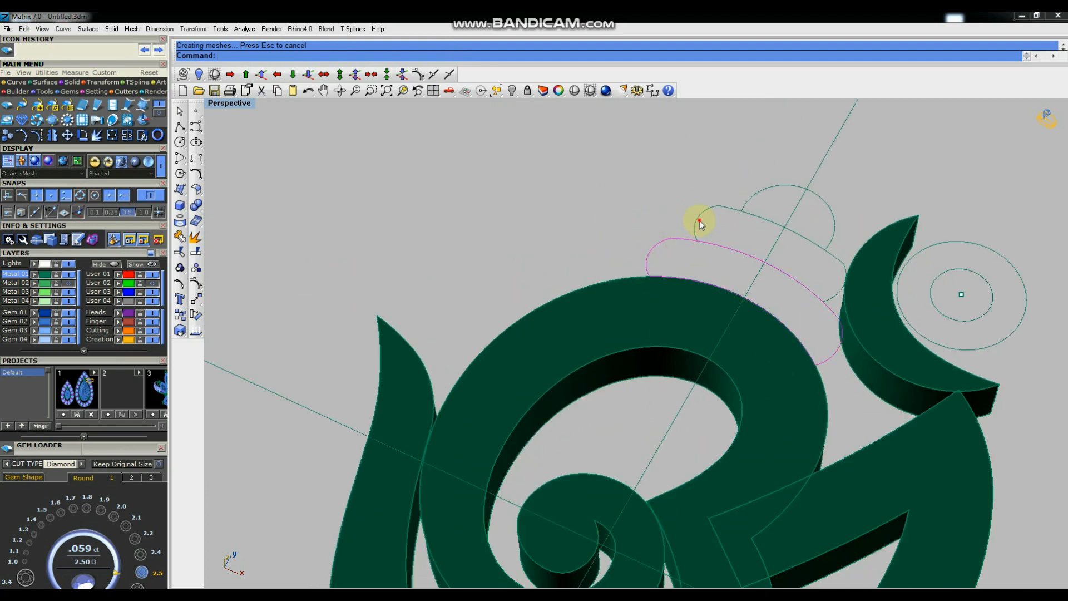
{"action": "left_click", "coordinate": [746, 199], "text": "shift"}
{"action": "right_click", "coordinate": [658, 204]}
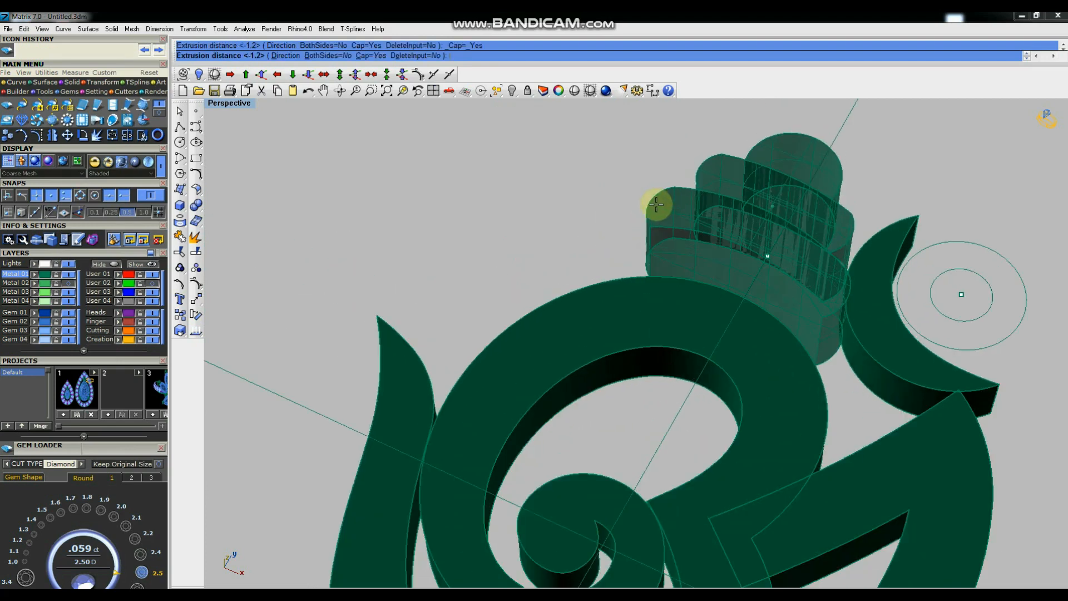
{"action": "right_click", "coordinate": [641, 199]}
{"action": "left_click", "coordinate": [557, 186]}
{"action": "scroll", "coordinate": [791, 217], "scroll_direction": "down", "scroll_amount": 4}
{"action": "right_click_drag", "start_coordinate": [770, 303], "coordinate": [767, 332]}
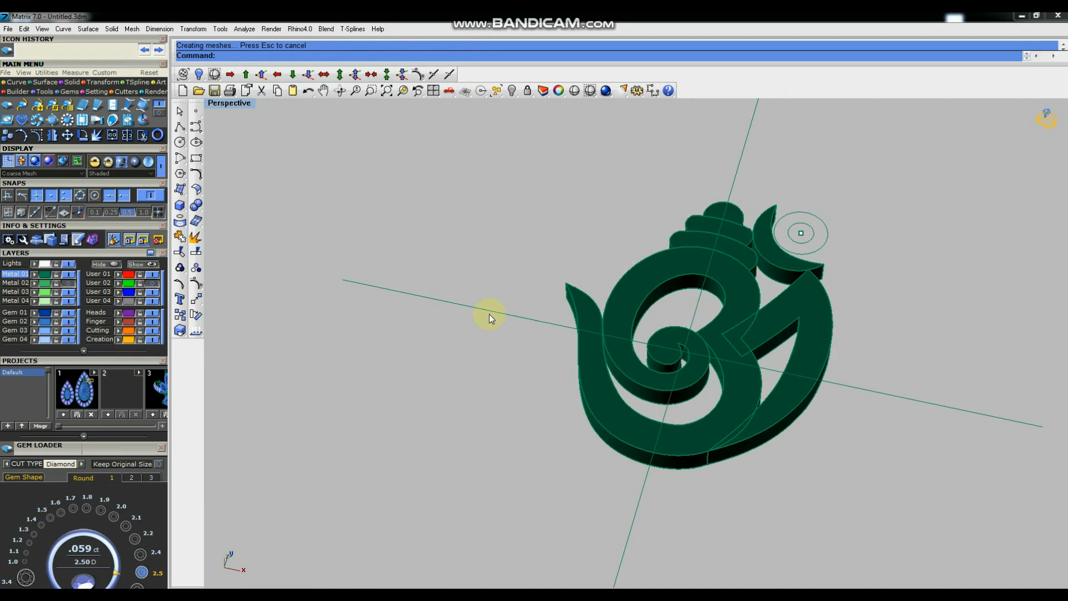
Hide the body, crown and crescent solids with their curves and the concentric circles, leaving the leaf solid and axis lines.
{"action": "scroll", "coordinate": [596, 295], "scroll_direction": "down", "scroll_amount": 3}
{"action": "scroll", "coordinate": [596, 295], "scroll_direction": "up", "scroll_amount": 4}
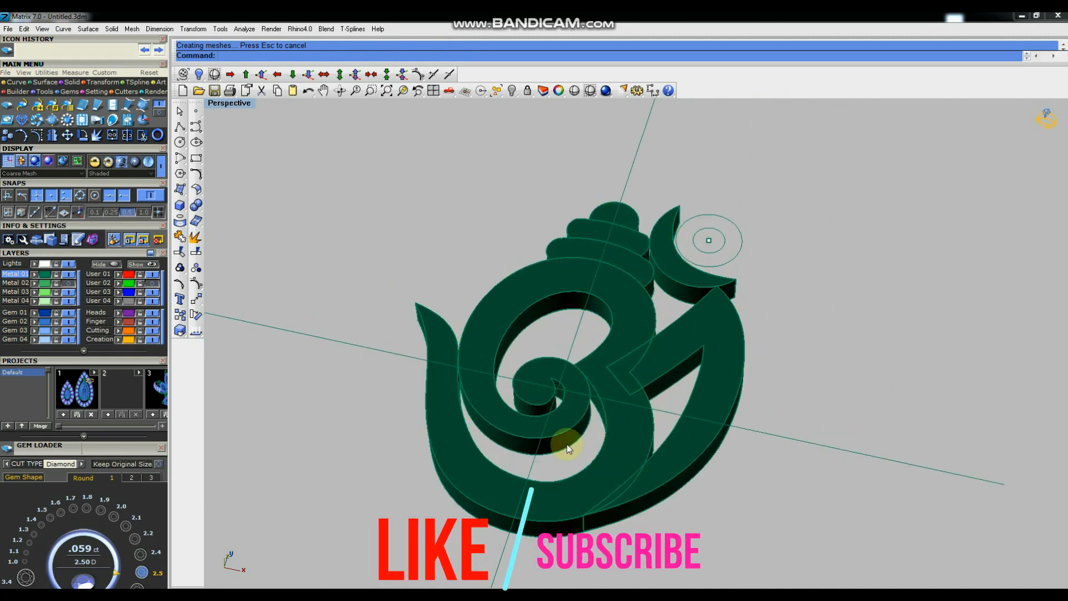
{"action": "scroll", "coordinate": [606, 335], "scroll_direction": "down", "scroll_amount": 1}
{"action": "scroll", "coordinate": [633, 258], "scroll_direction": "up", "scroll_amount": 3}
{"action": "left_click_drag", "start_coordinate": [761, 162], "coordinate": [512, 318]}
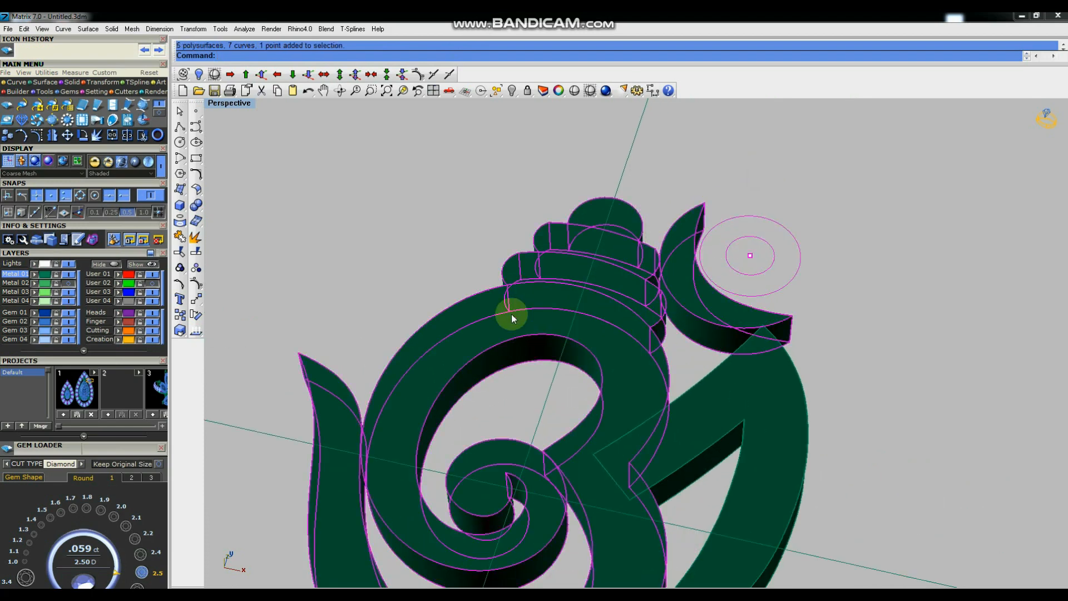
{"action": "left_click", "coordinate": [517, 91]}
{"action": "scroll", "coordinate": [501, 200], "scroll_direction": "down", "scroll_amount": 4}
{"action": "right_click_drag", "start_coordinate": [695, 370], "coordinate": [729, 365]}
{"action": "mouse_move", "coordinate": [593, 272]}
{"action": "right_mouse_down"}
{"action": "mouse_move", "coordinate": [679, 350]}
{"action": "mouse_move", "coordinate": [601, 279]}
{"action": "mouse_move", "coordinate": [603, 306]}
{"action": "mouse_move", "coordinate": [605, 285]}
{"action": "right_mouse_up"}
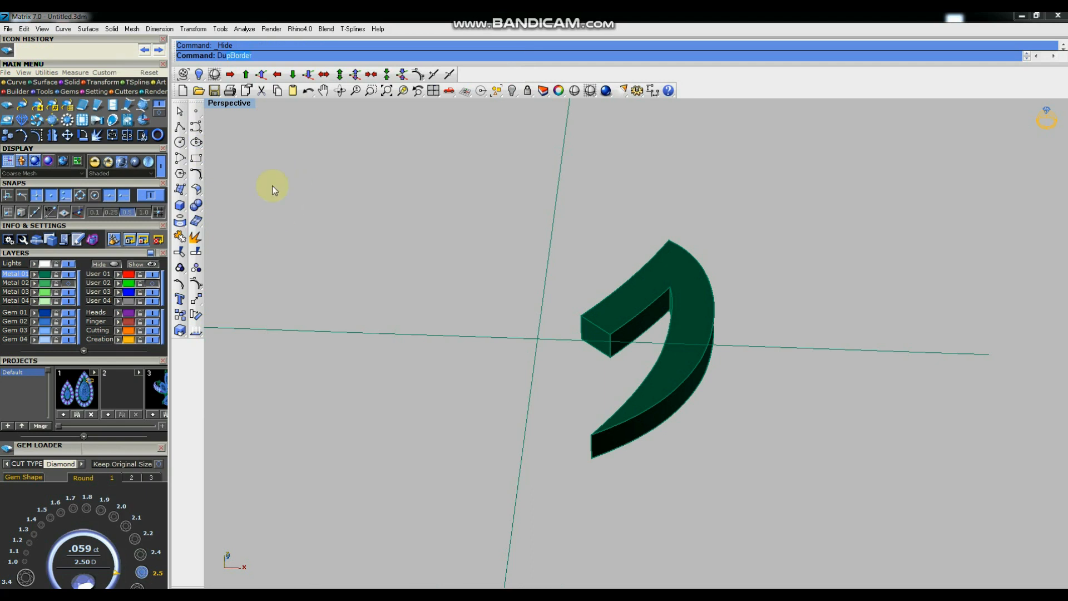
Duplicate all edges around the top face of the leaf solid with DupEdge.
{"action": "left_click", "coordinate": [246, 74]}
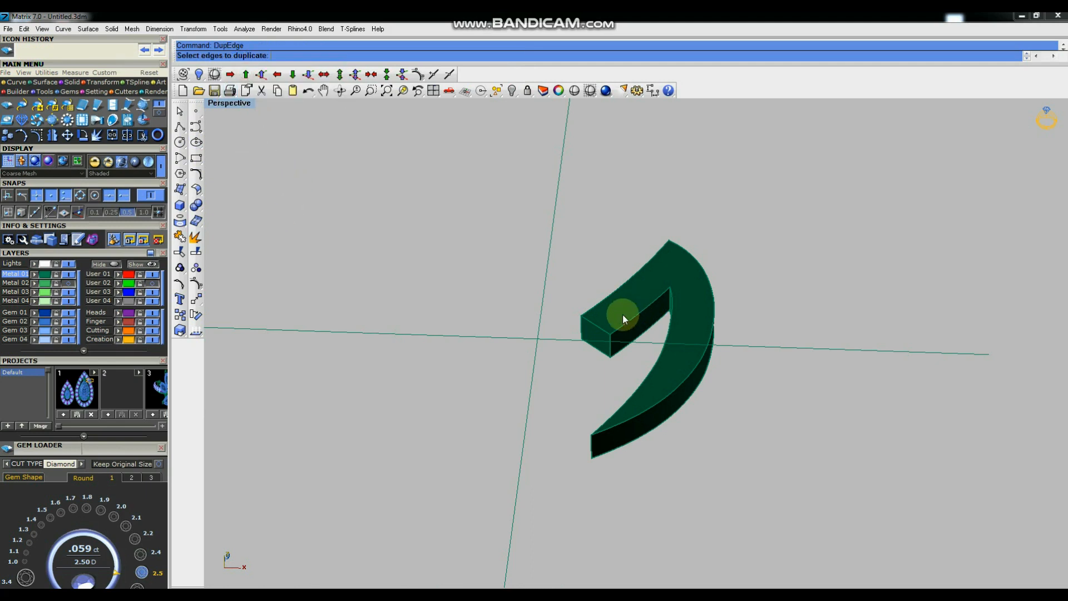
{"action": "left_click", "coordinate": [600, 326]}
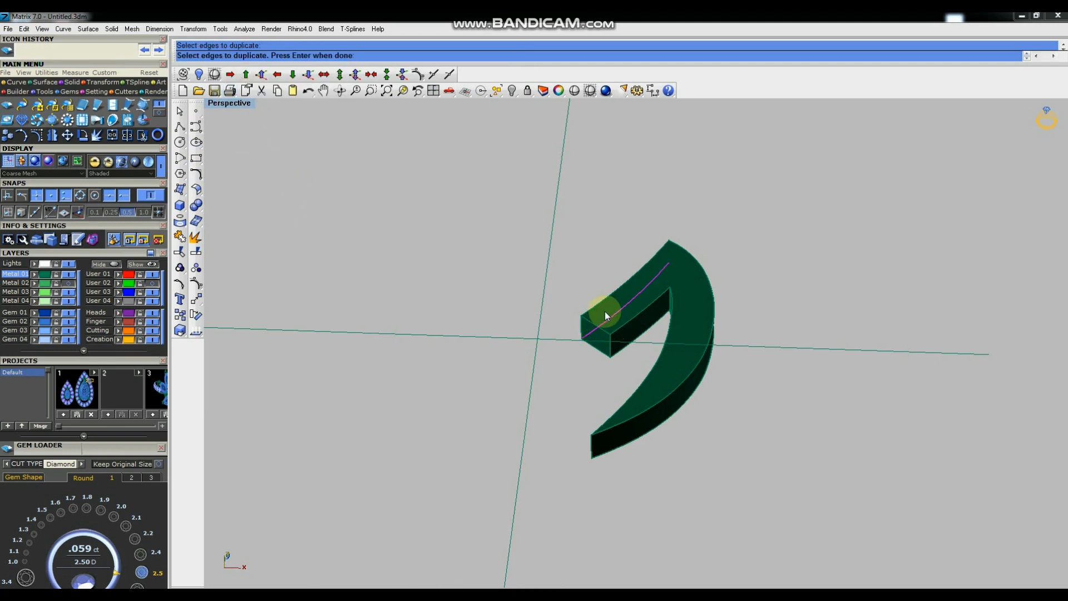
{"action": "left_click", "coordinate": [603, 329]}
{"action": "scroll", "coordinate": [626, 332], "scroll_direction": "up", "scroll_amount": 3}
{"action": "left_click", "coordinate": [622, 319]}
{"action": "left_click", "coordinate": [580, 272]}
{"action": "left_click", "coordinate": [715, 303]}
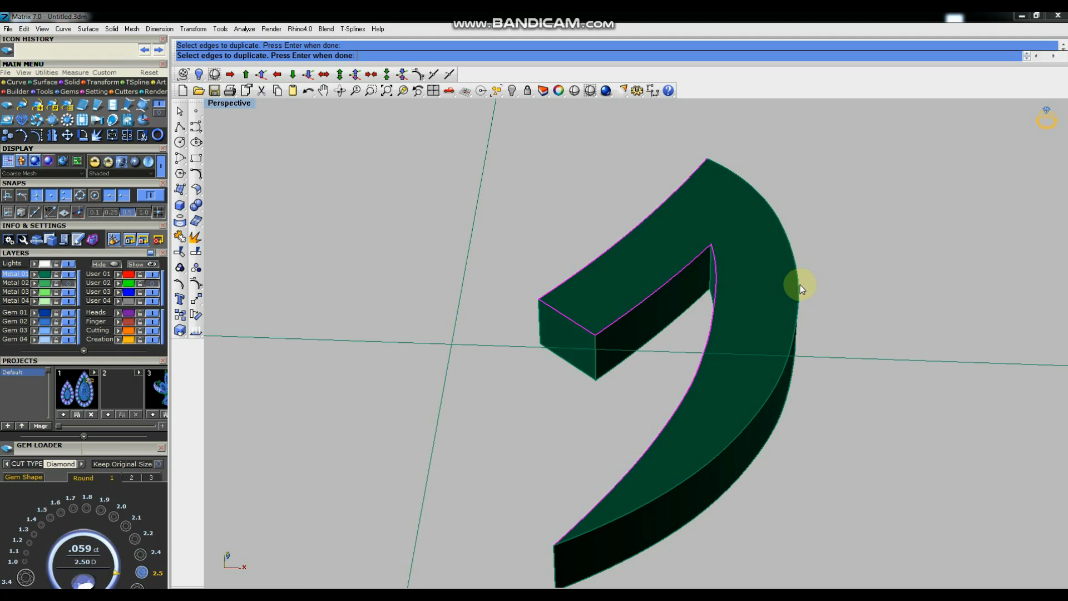
{"action": "right_click", "coordinate": [823, 290]}
Hide the original joined outline curve of the leaf, keeping the duplicated edge curves.
{"action": "scroll", "coordinate": [662, 353], "scroll_direction": "down", "scroll_amount": 5}
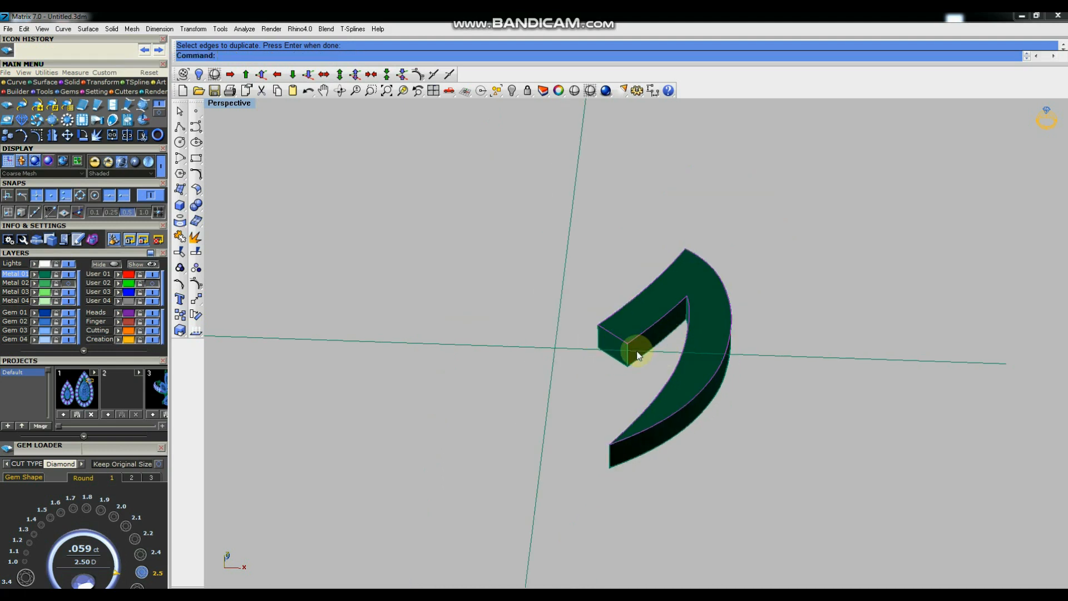
{"action": "left_click", "coordinate": [666, 360]}
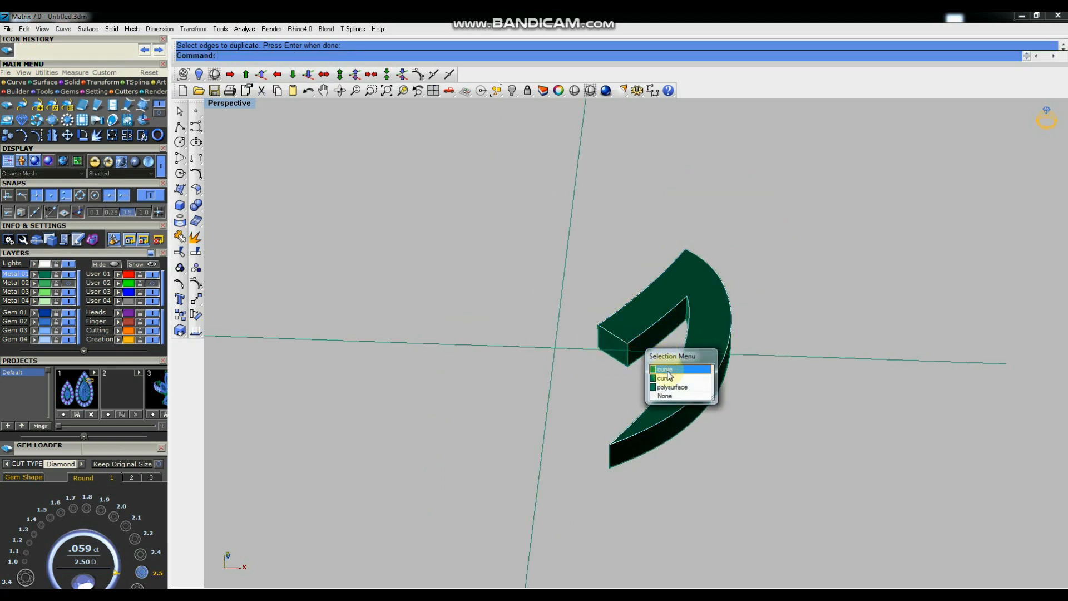
{"action": "left_click", "coordinate": [668, 370]}
{"action": "left_click", "coordinate": [512, 92]}
{"action": "scroll", "coordinate": [674, 328], "scroll_direction": "up", "scroll_amount": 3}
{"action": "scroll", "coordinate": [675, 325], "scroll_direction": "down", "scroll_amount": 3}
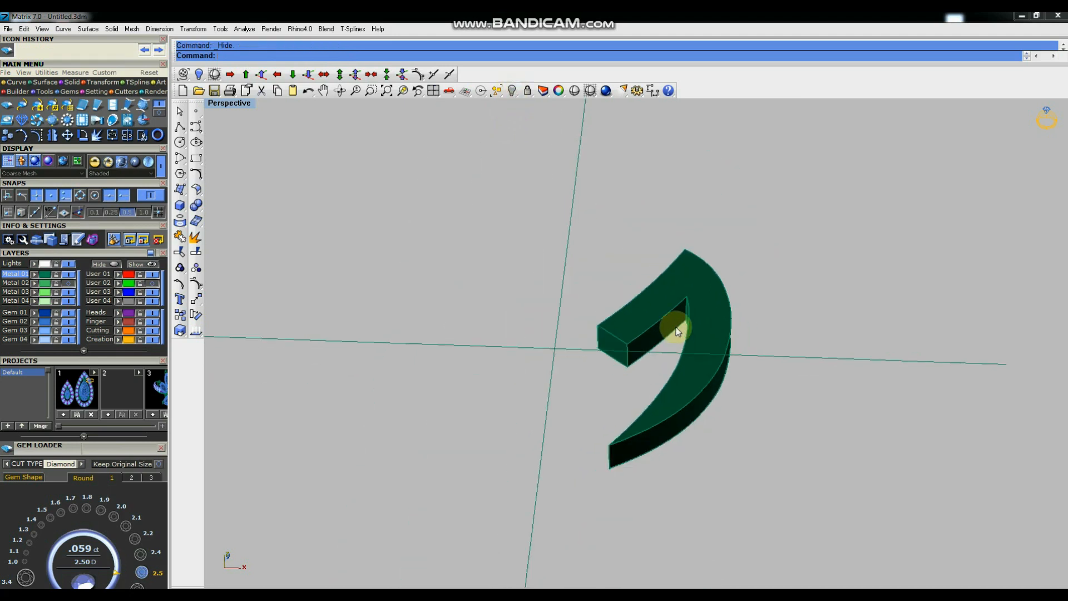
Rebuild the duplicated curve on the leaf's short straight end with three control points and degree 2.
{"action": "scroll", "coordinate": [622, 341], "scroll_direction": "up", "scroll_amount": 3}
{"action": "left_click", "coordinate": [621, 336]}
{"action": "left_click", "coordinate": [672, 366]}
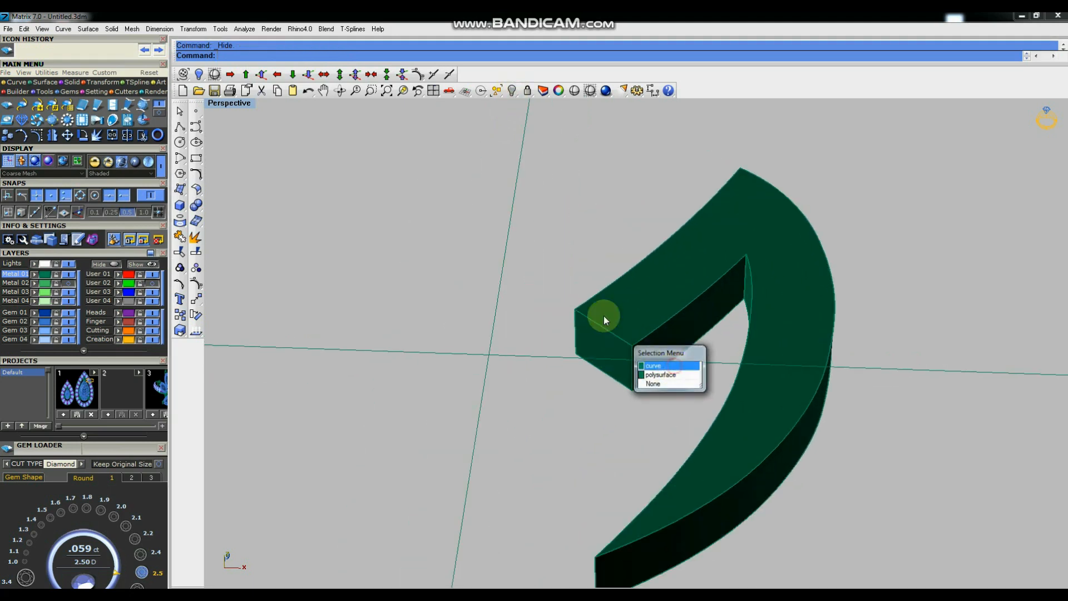
{"action": "left_click", "coordinate": [197, 175]}
{"action": "left_click", "coordinate": [293, 205]}
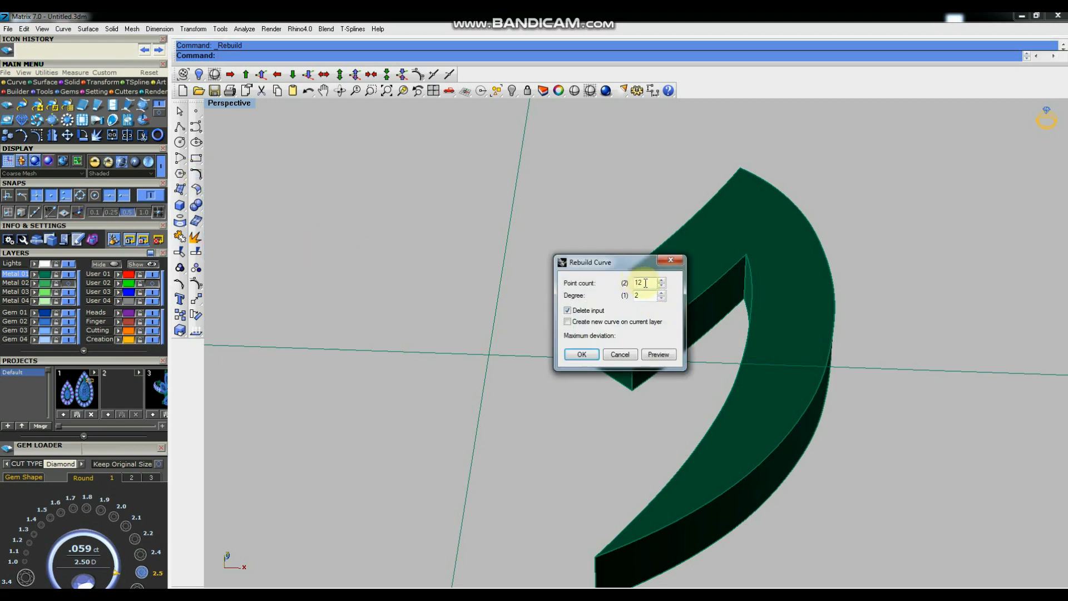
{"action": "key", "text": "Return"}
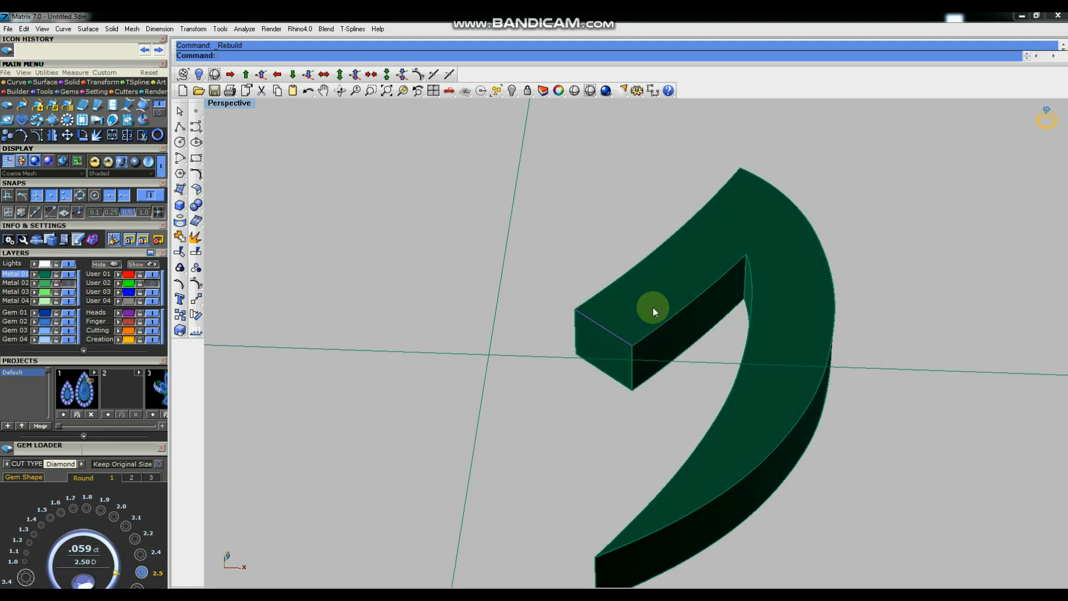
Show the short end curve's control points and raise its middle point in repeated 0.1 steps to form an arch.
{"action": "key", "text": "F10"}
{"action": "left_click", "coordinate": [262, 74]}
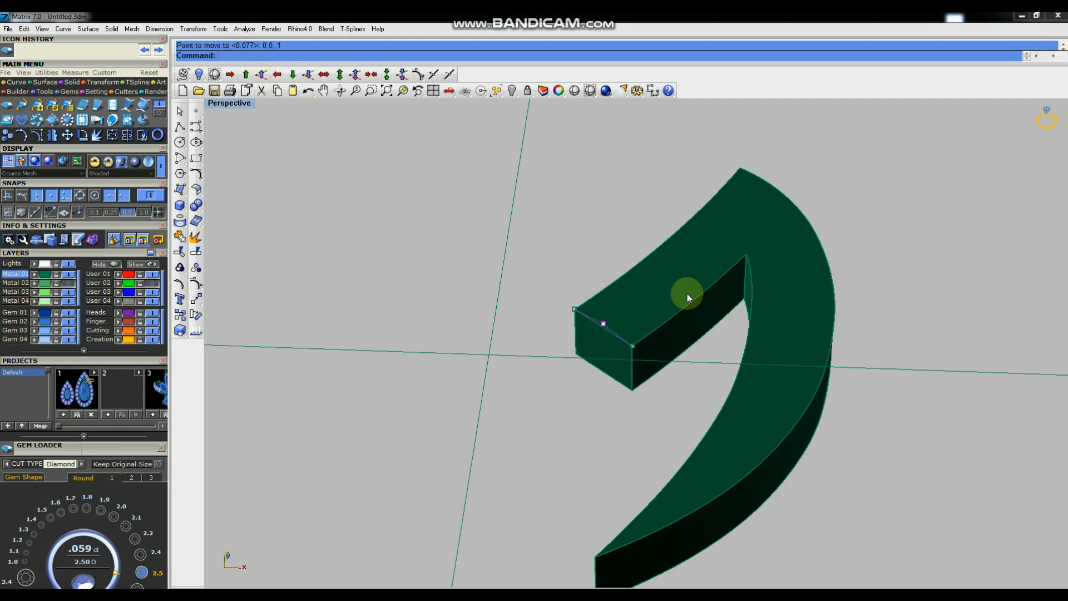
{"action": "right_click_drag", "start_coordinate": [626, 312], "coordinate": [653, 301]}
{"action": "scroll", "coordinate": [652, 296], "scroll_direction": "up", "scroll_amount": 2}
{"action": "key", "text": "Return"}
{"action": "key", "text": "Return"}
{"action": "key", "text": "Return"}
{"action": "key", "text": "Return"}
{"action": "key", "text": "Return"}
{"action": "key", "text": "Return"}
{"action": "key", "text": "Return"}
{"action": "key", "text": "Return"}
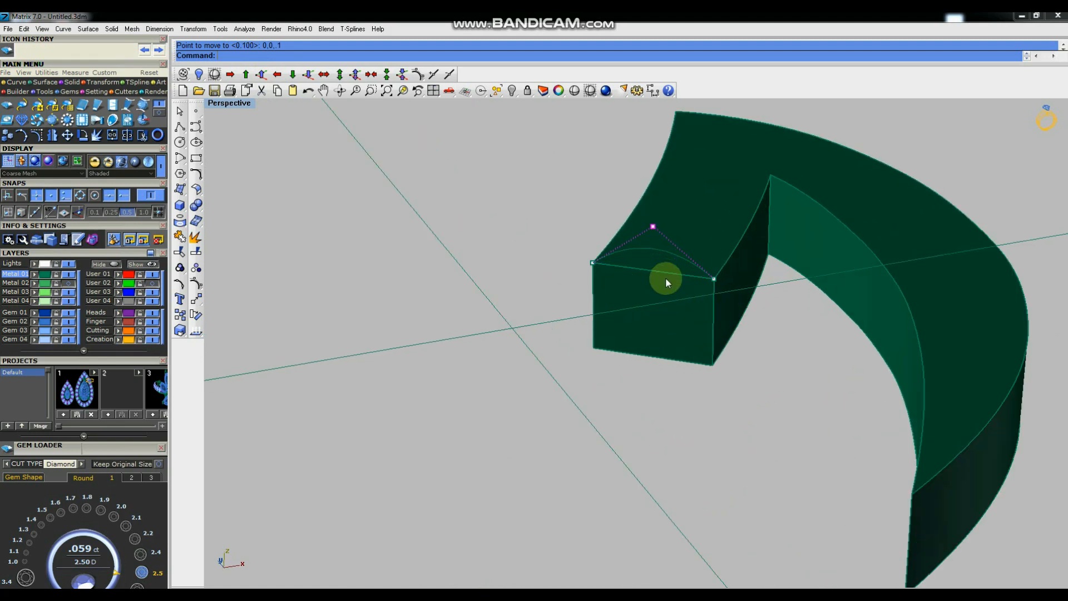
Draw an arc between the top corners of the leaf's short straight end and delete the earlier control-point curve there.
{"action": "key", "text": "Escape"}
{"action": "left_click", "coordinate": [179, 173]}
{"action": "left_click", "coordinate": [281, 55]}
{"action": "left_click", "coordinate": [593, 263]}
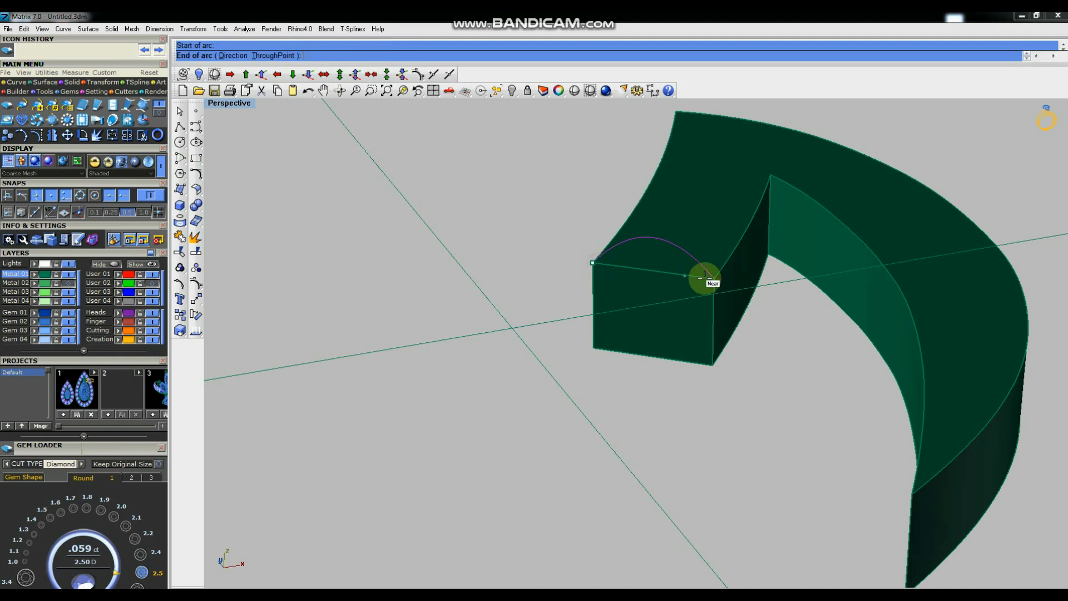
{"action": "left_click", "coordinate": [714, 278]}
{"action": "left_click", "coordinate": [654, 239]}
{"action": "key", "text": "Delete"}
{"action": "left_click", "coordinate": [655, 238]}
{"action": "right_click_drag", "start_coordinate": [656, 237], "coordinate": [570, 308]}
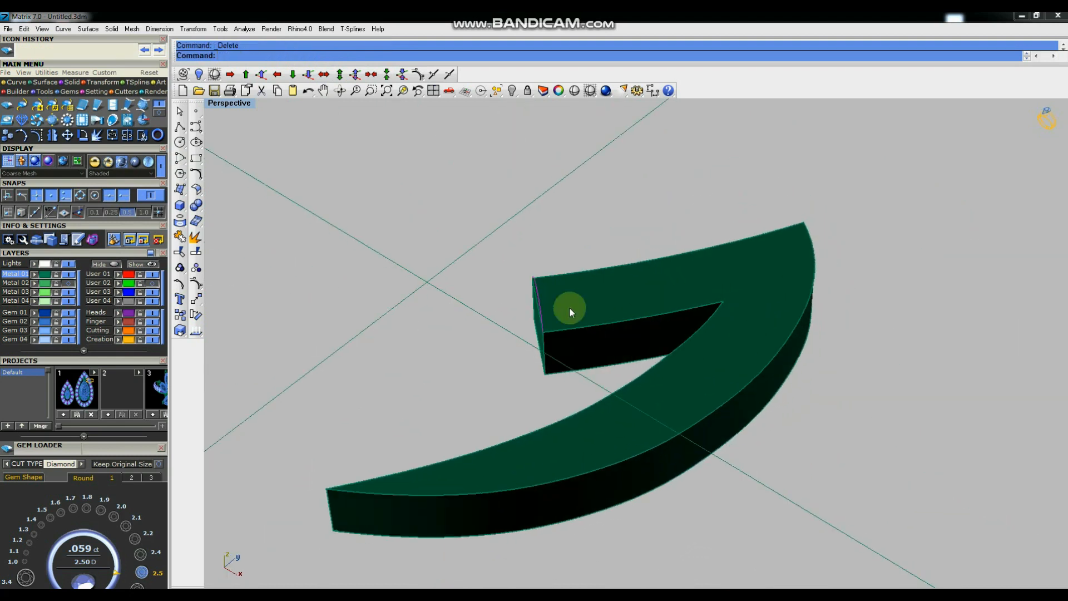
{"action": "left_click", "coordinate": [196, 300]}
{"action": "left_click", "coordinate": [215, 328]}
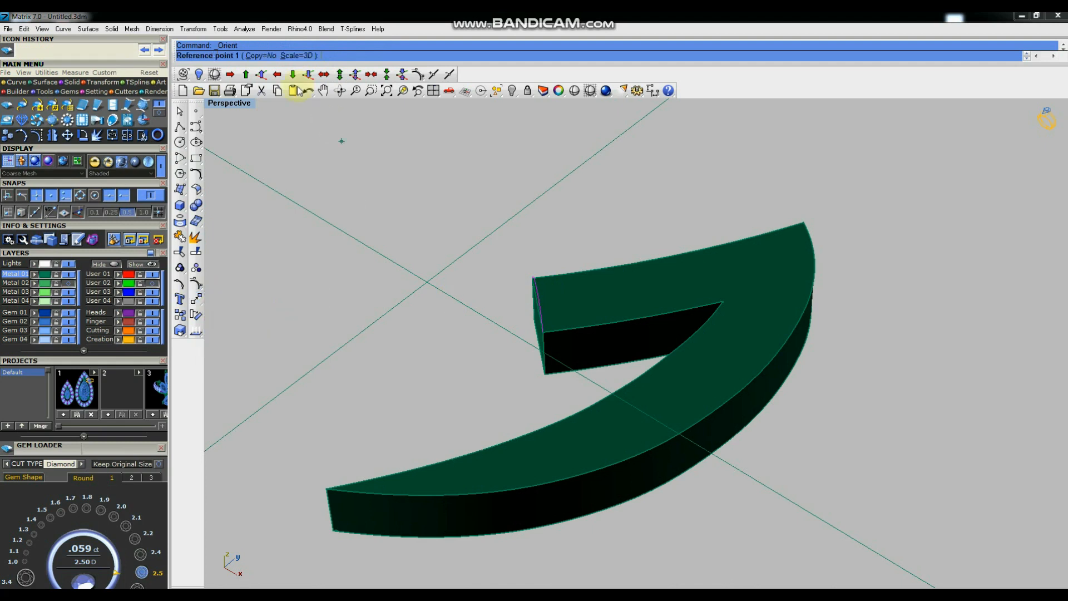
{"action": "left_click", "coordinate": [263, 56]}
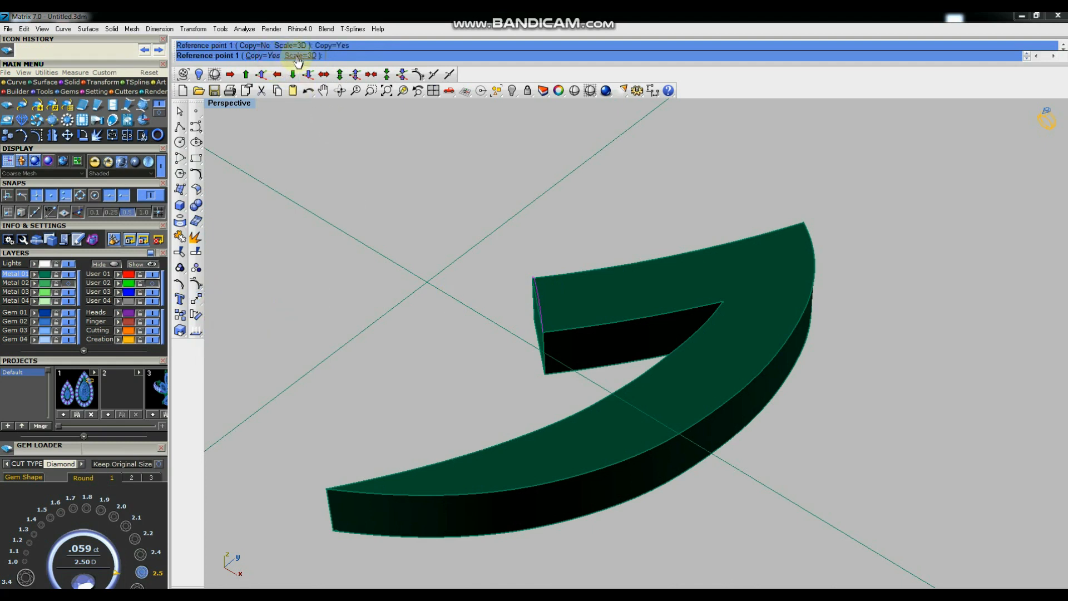
{"action": "left_click", "coordinate": [297, 57]}
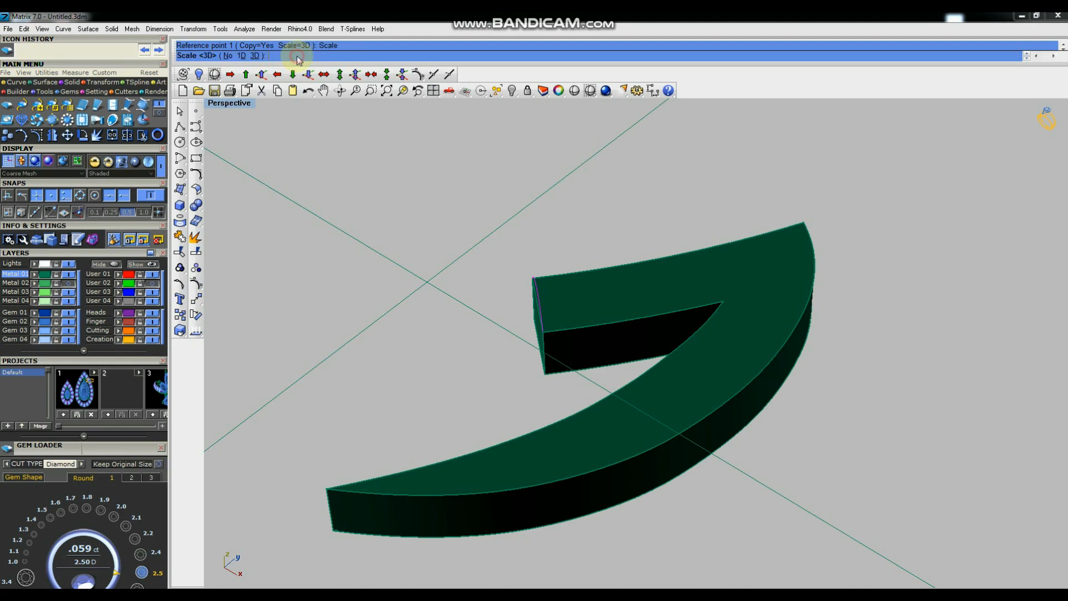
{"action": "left_click", "coordinate": [253, 55]}
{"action": "scroll", "coordinate": [617, 256], "scroll_direction": "up", "scroll_amount": 5}
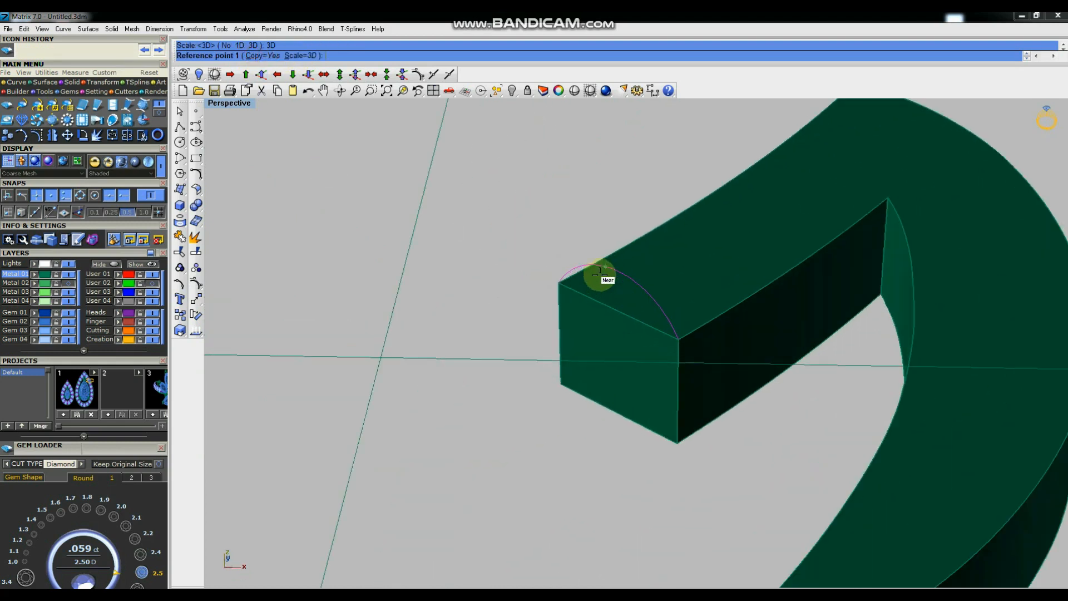
{"action": "left_click", "coordinate": [551, 284]}
{"action": "key", "text": "Escape"}
Orient a copy of the end arc with 3D scaling so it spans from the inner notch corner to the leaf's outer corner.
{"action": "right_click", "coordinate": [348, 193]}
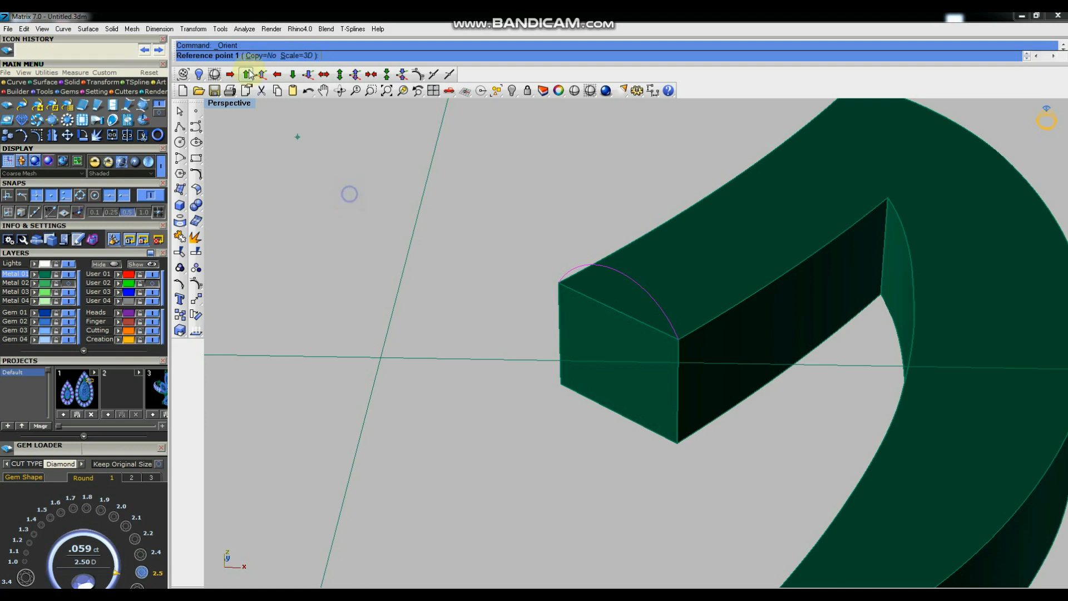
{"action": "left_click", "coordinate": [255, 56]}
{"action": "left_click", "coordinate": [554, 277]}
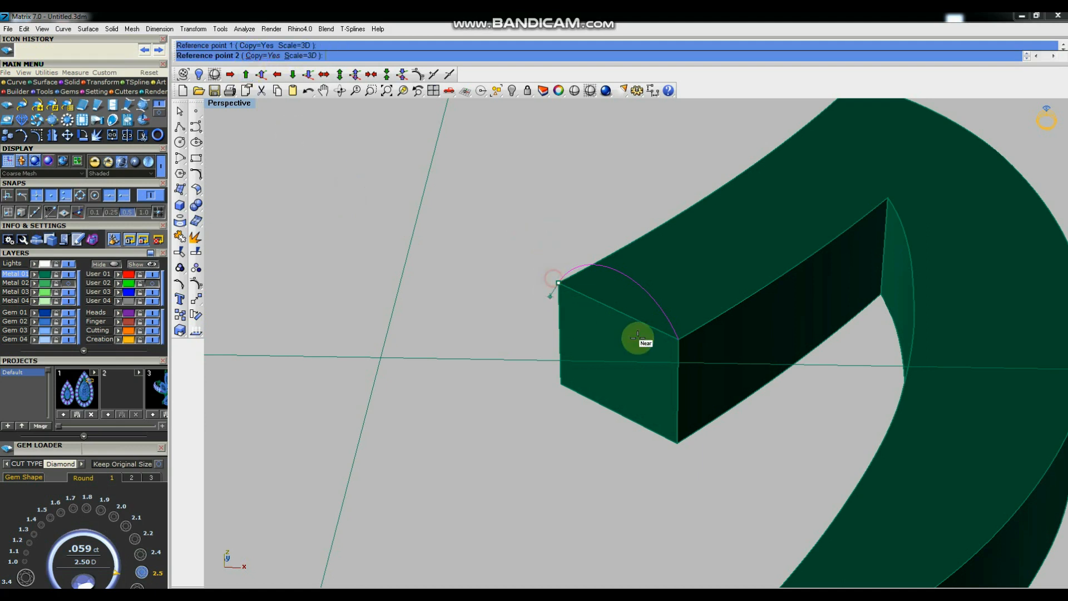
{"action": "left_click", "coordinate": [677, 340]}
{"action": "scroll", "coordinate": [598, 298], "scroll_direction": "down", "scroll_amount": 3}
{"action": "scroll", "coordinate": [598, 297], "scroll_direction": "down", "scroll_amount": 4}
{"action": "right_click_drag", "start_coordinate": [766, 326], "coordinate": [818, 342]}
{"action": "scroll", "coordinate": [666, 258], "scroll_direction": "up", "scroll_amount": 6}
{"action": "right_click_drag", "start_coordinate": [741, 300], "coordinate": [606, 313]}
{"action": "left_click", "coordinate": [603, 313]}
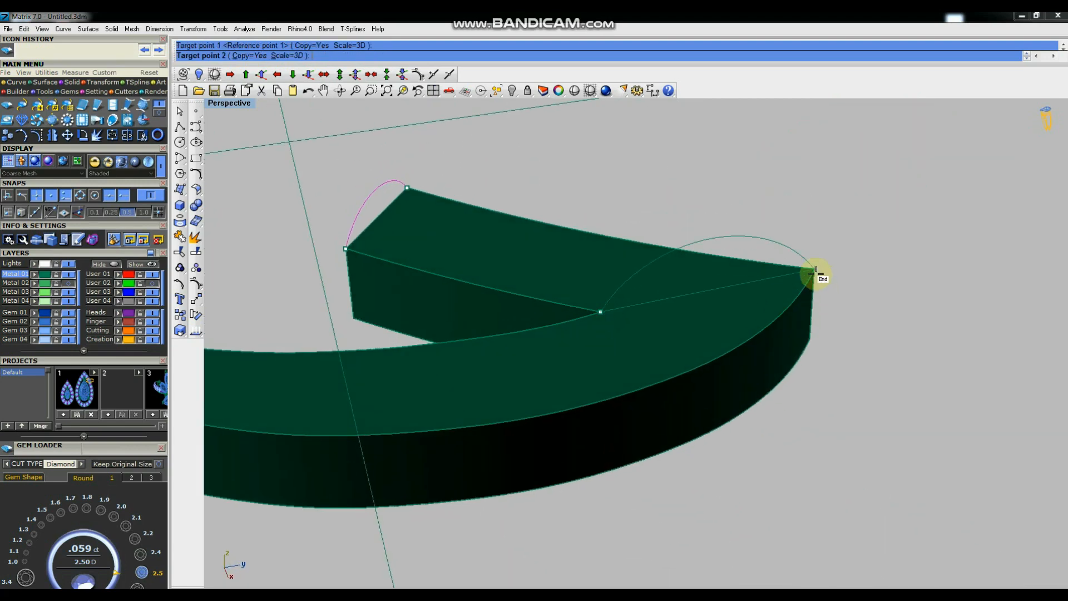
{"action": "scroll", "coordinate": [830, 258], "scroll_direction": "down", "scroll_amount": 2}
{"action": "right_click_drag", "start_coordinate": [727, 283], "coordinate": [835, 303]}
{"action": "scroll", "coordinate": [751, 322], "scroll_direction": "up", "scroll_amount": 5}
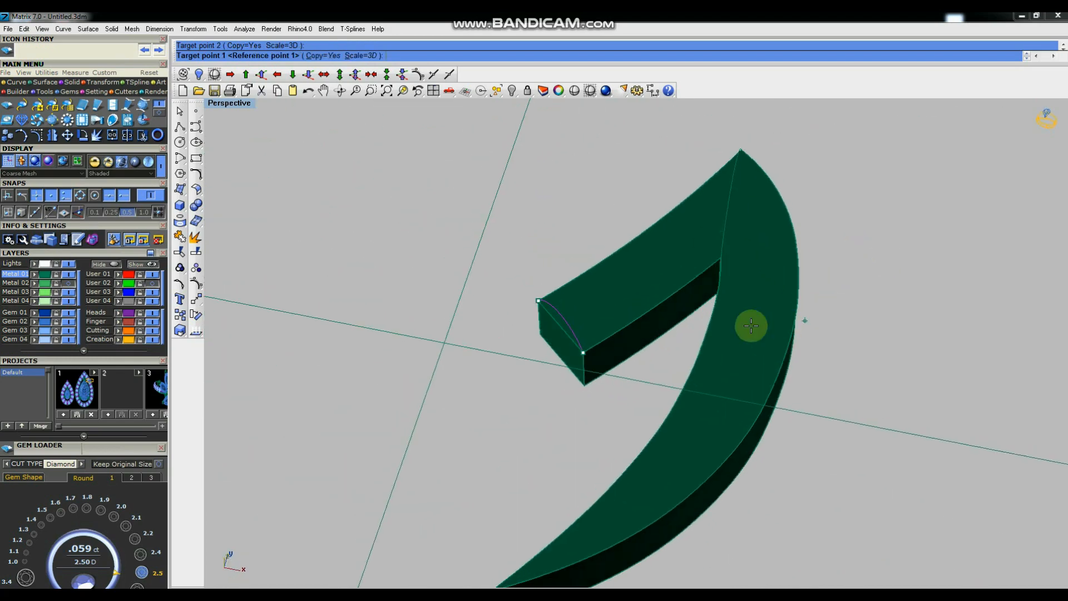
Place three more scaled arc copies across the curved arm, narrowing towards its tip, and one across the middle of the short arm.
{"action": "left_click", "coordinate": [854, 409]}
{"action": "scroll", "coordinate": [736, 192], "scroll_direction": "down", "scroll_amount": 2}
{"action": "right_click_drag", "start_coordinate": [765, 272], "coordinate": [762, 279]}
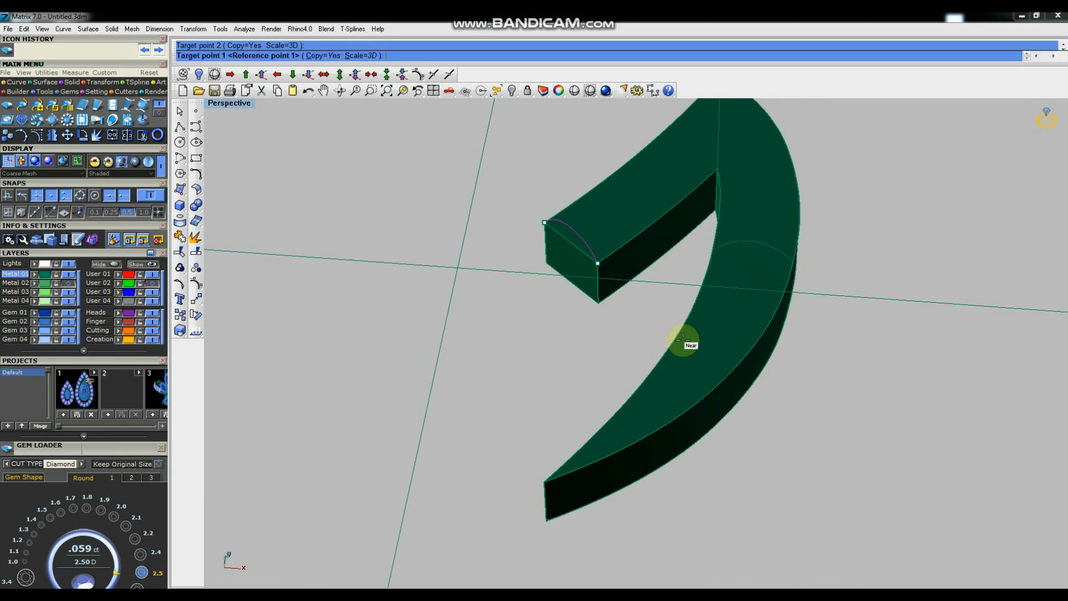
{"action": "left_click", "coordinate": [681, 342]}
{"action": "left_click", "coordinate": [737, 364]}
{"action": "left_click", "coordinate": [610, 419]}
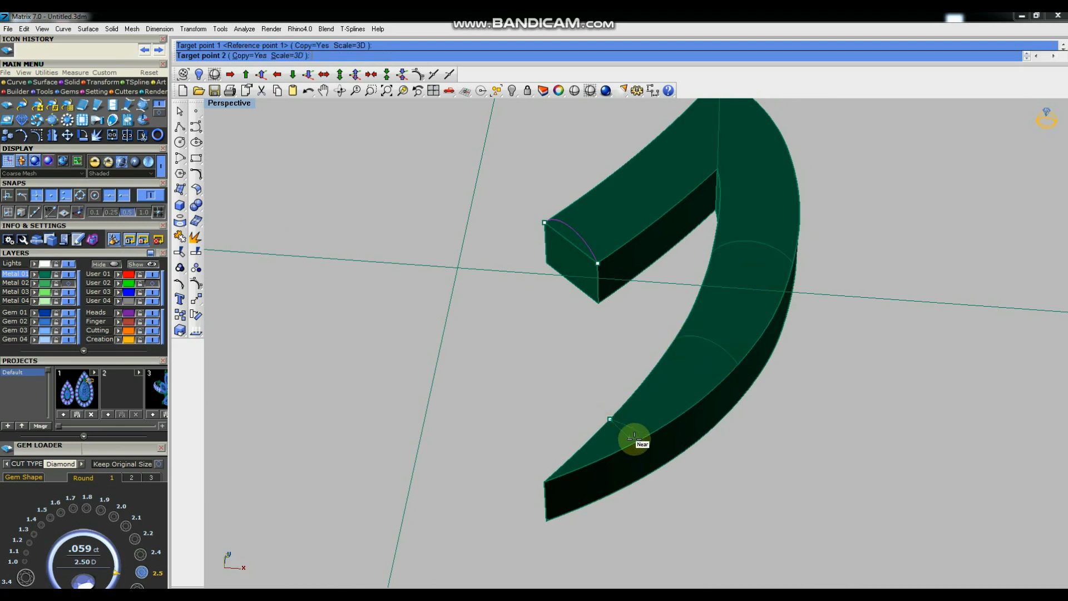
{"action": "left_click", "coordinate": [636, 440]}
{"action": "right_click_drag", "start_coordinate": [636, 440], "coordinate": [598, 341]}
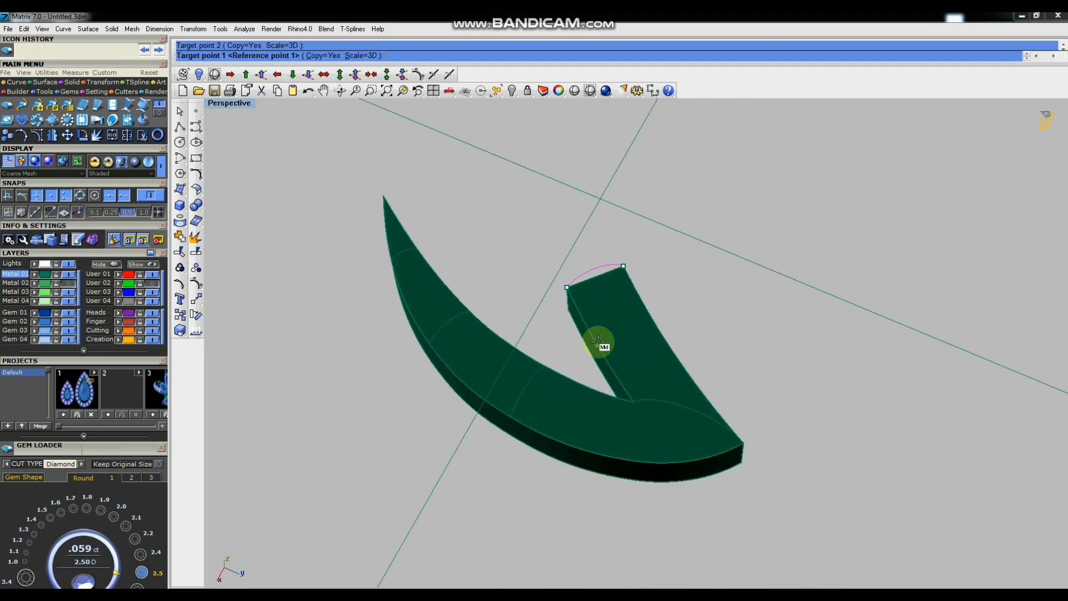
{"action": "left_click", "coordinate": [654, 322]}
{"action": "right_click", "coordinate": [655, 322]}
Create a network surface over the curved arm from its top edge curves and arch profiles, with position edge matching.
{"action": "scroll", "coordinate": [794, 358], "scroll_direction": "down", "scroll_amount": 6}
{"action": "right_click_drag", "start_coordinate": [803, 374], "coordinate": [784, 343]}
{"action": "scroll", "coordinate": [692, 325], "scroll_direction": "up", "scroll_amount": 2}
{"action": "scroll", "coordinate": [692, 325], "scroll_direction": "up", "scroll_amount": 3}
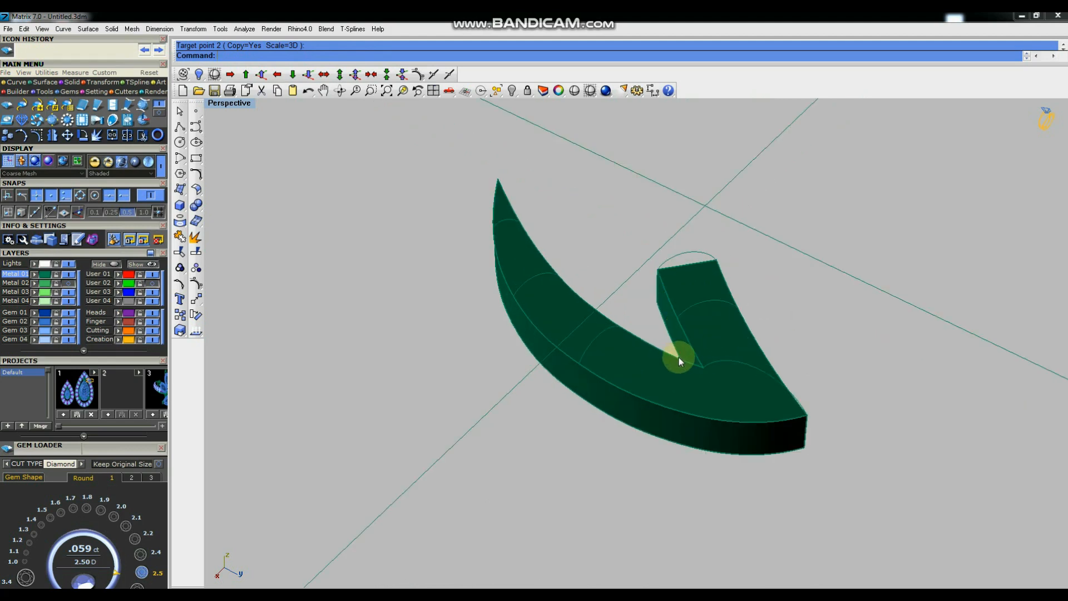
{"action": "left_click", "coordinate": [680, 359]}
{"action": "left_click", "coordinate": [730, 387]}
{"action": "left_click", "coordinate": [688, 412]}
{"action": "left_click", "coordinate": [718, 441]}
{"action": "scroll", "coordinate": [754, 409], "scroll_direction": "down", "scroll_amount": 4}
{"action": "right_click_drag", "start_coordinate": [754, 410], "coordinate": [658, 298]}
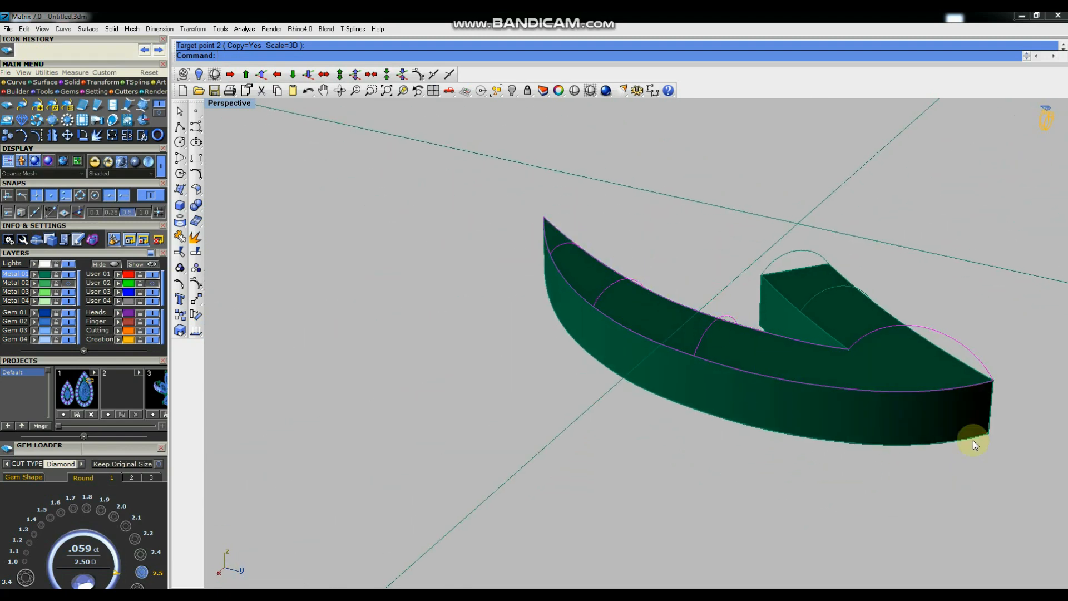
{"action": "scroll", "coordinate": [631, 359], "scroll_direction": "down", "scroll_amount": 4}
{"action": "right_click_drag", "start_coordinate": [824, 396], "coordinate": [793, 420]}
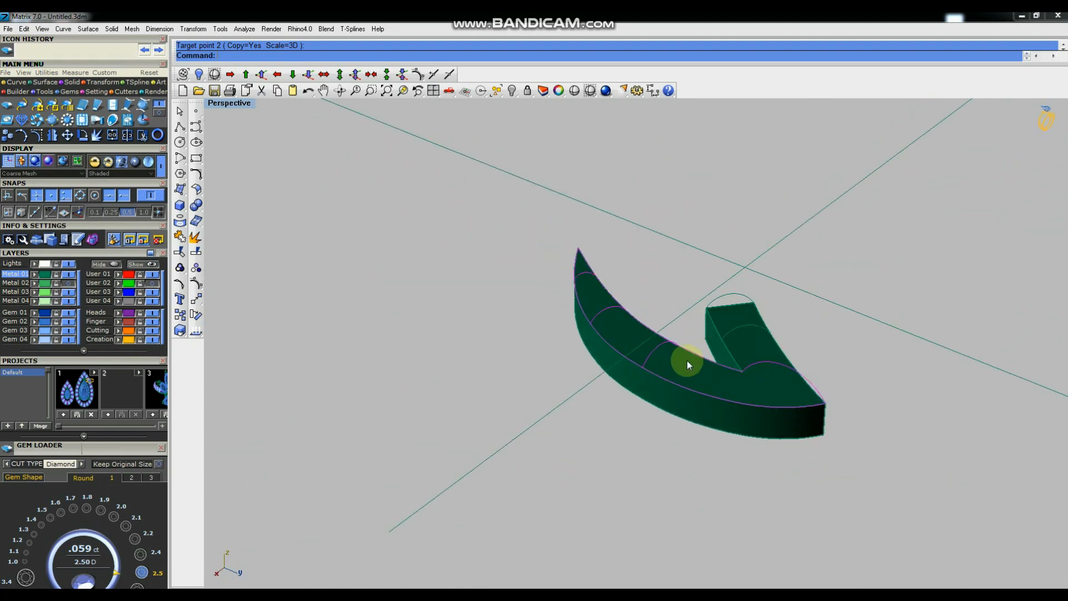
{"action": "scroll", "coordinate": [687, 361], "scroll_direction": "up", "scroll_amount": 8}
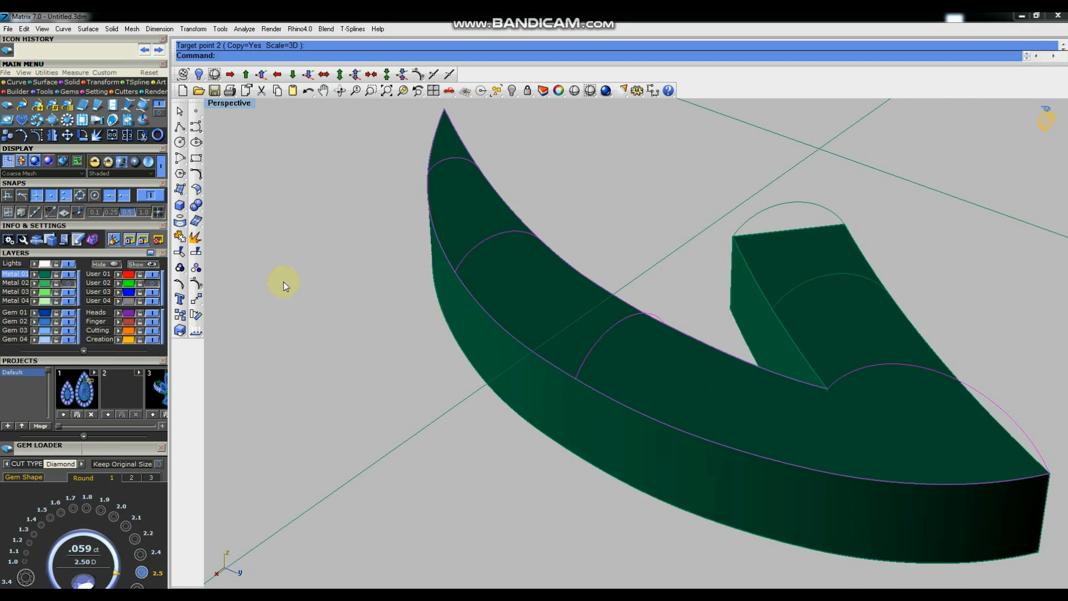
{"action": "left_click", "coordinate": [180, 189]}
{"action": "left_click", "coordinate": [210, 219]}
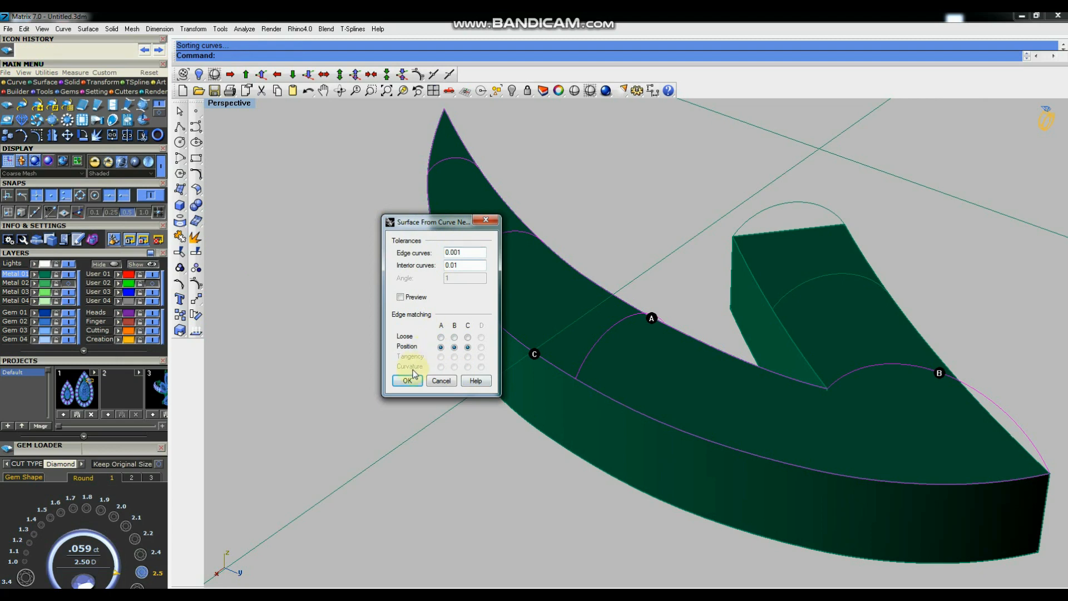
{"action": "left_click", "coordinate": [408, 381]}
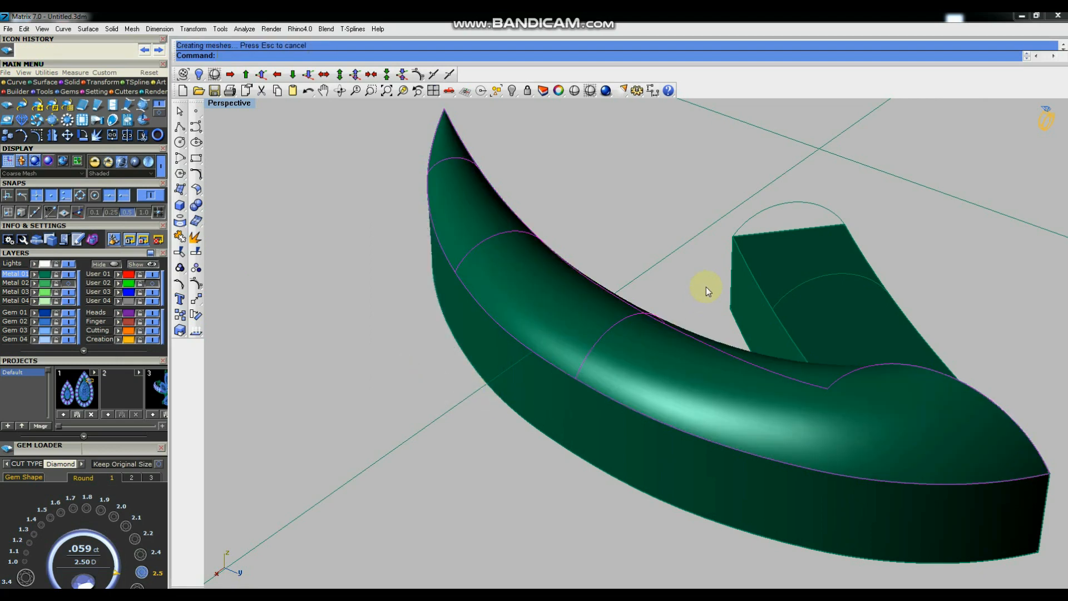
Create a network surface over the short arm from its two long edge curves and three arch profiles, with position edge matching.
{"action": "right_click_drag", "start_coordinate": [707, 288], "coordinate": [622, 334]}
{"action": "scroll", "coordinate": [621, 329], "scroll_direction": "up", "scroll_amount": 3}
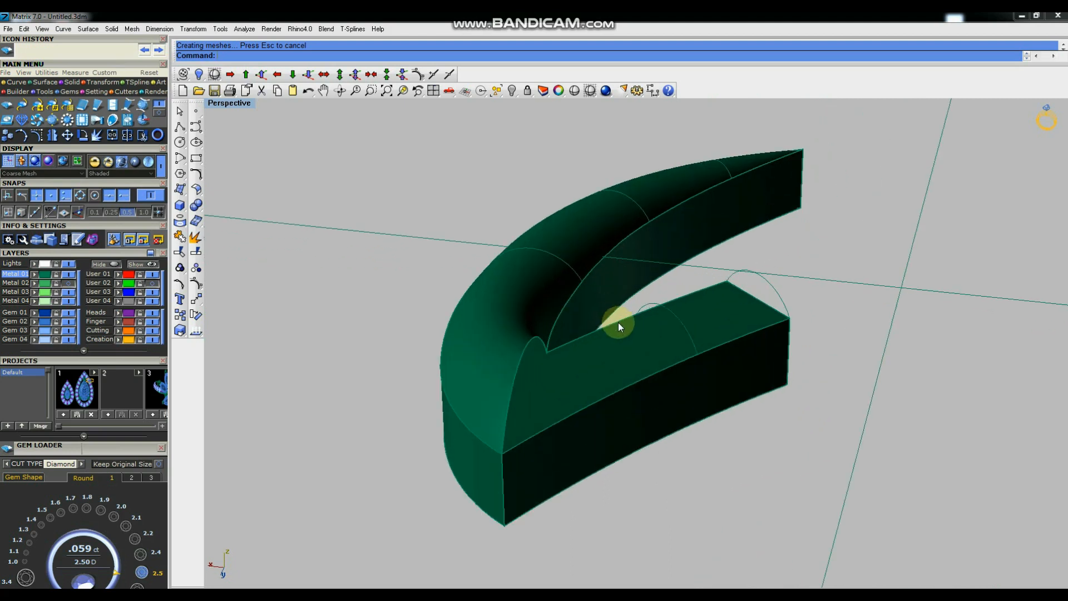
{"action": "left_click", "coordinate": [619, 319]}
{"action": "left_click", "coordinate": [669, 363]}
{"action": "left_click", "coordinate": [669, 364], "text": "shift"}
{"action": "left_click", "coordinate": [702, 392]}
{"action": "left_click", "coordinate": [691, 338], "text": "shift"}
{"action": "left_click", "coordinate": [775, 289], "text": "shift"}
{"action": "left_click", "coordinate": [523, 363], "text": "shift"}
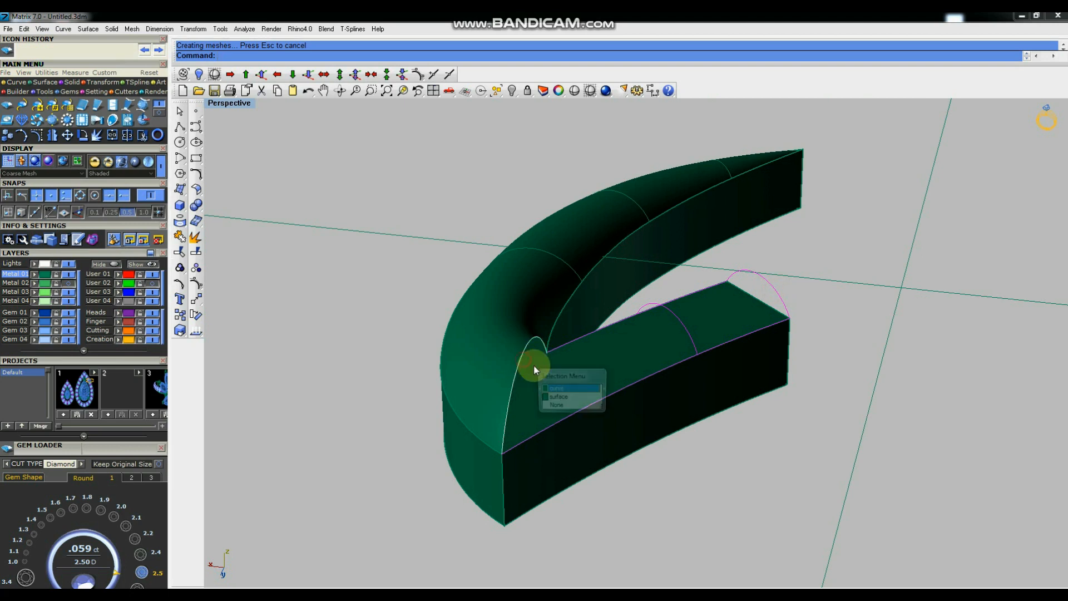
{"action": "left_click", "coordinate": [559, 392]}
{"action": "right_click", "coordinate": [834, 349]}
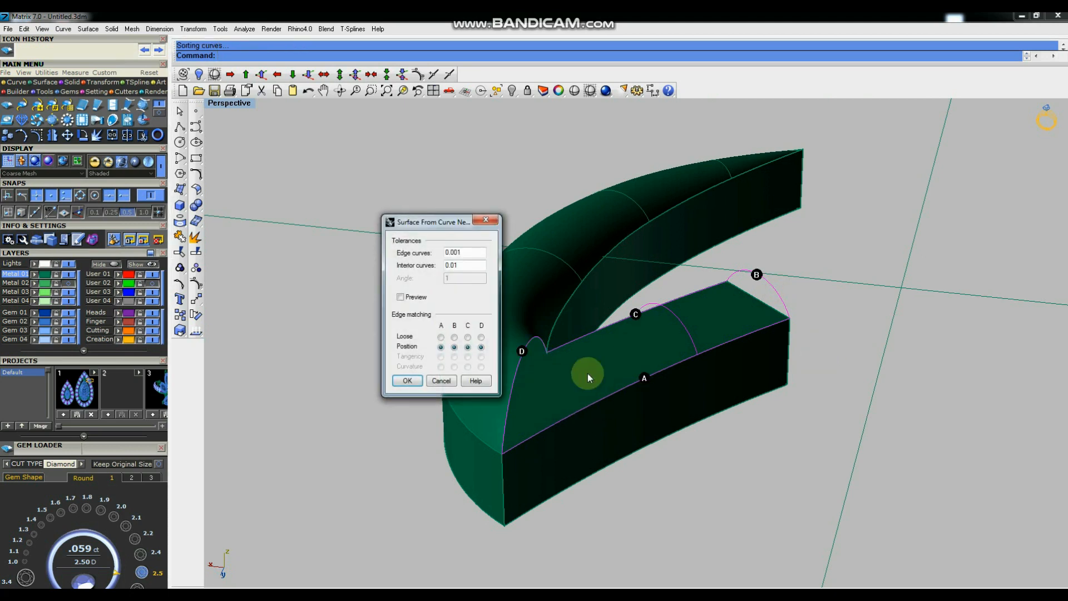
{"action": "left_click", "coordinate": [417, 379]}
Lock the two domed network surfaces.
{"action": "right_click_drag", "start_coordinate": [799, 441], "coordinate": [501, 250]}
{"action": "left_click", "coordinate": [551, 239], "text": "shift"}
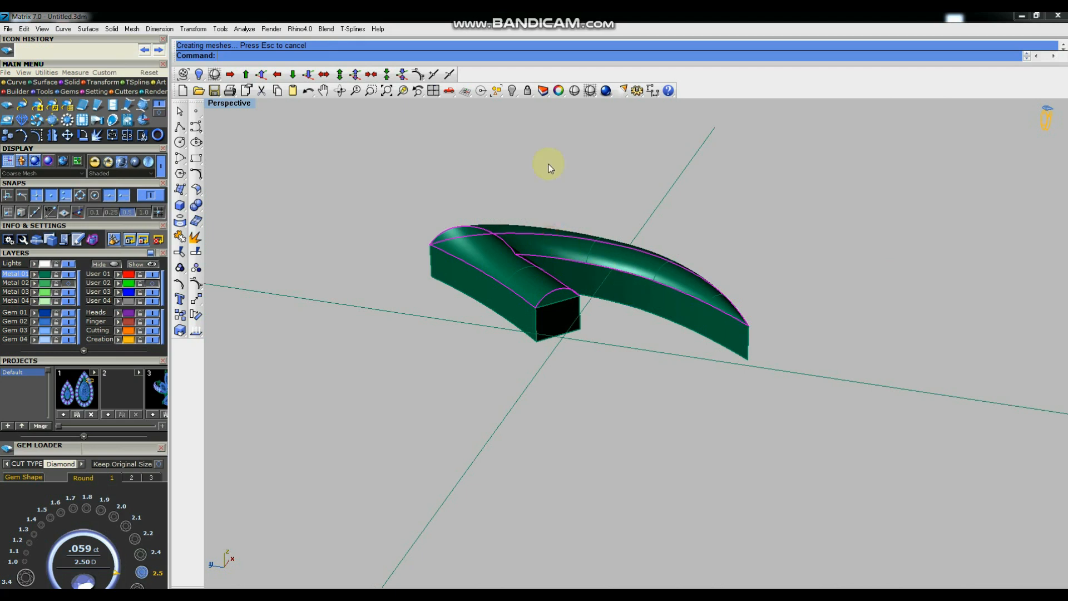
{"action": "left_click", "coordinate": [527, 91]}
Explode the extruded leaf solid beneath the domes into separate surfaces.
{"action": "scroll", "coordinate": [542, 295], "scroll_direction": "up", "scroll_amount": 6}
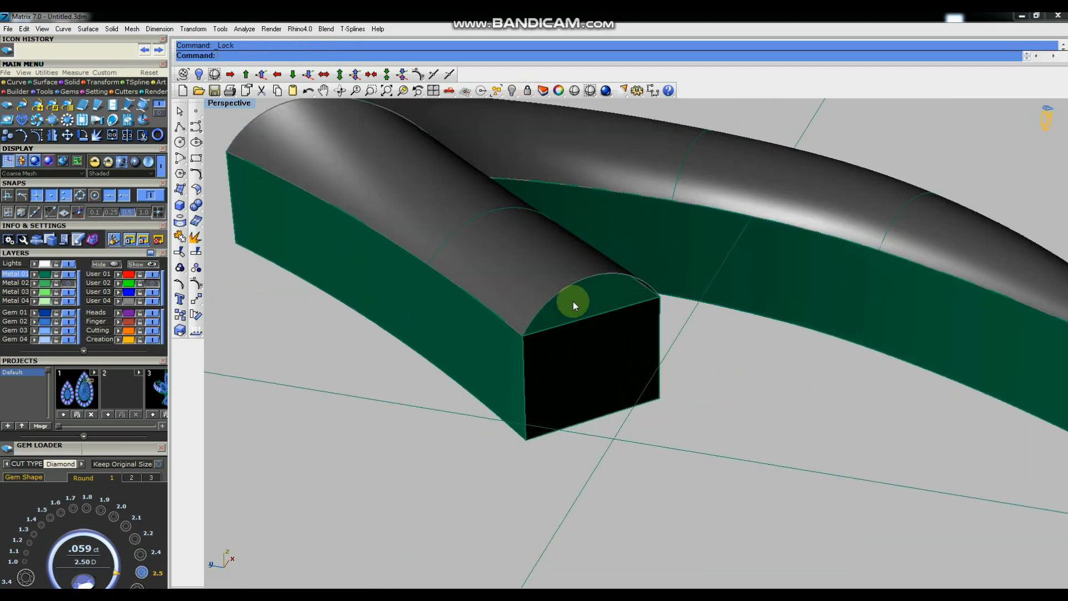
{"action": "scroll", "coordinate": [623, 311], "scroll_direction": "down", "scroll_amount": 3}
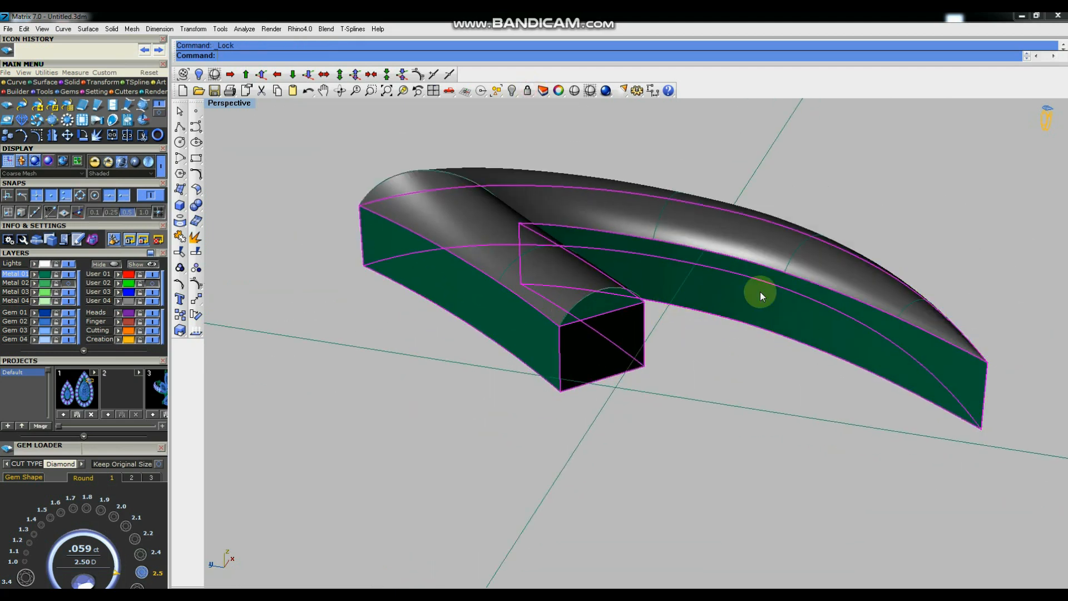
{"action": "scroll", "coordinate": [707, 355], "scroll_direction": "down", "scroll_amount": 3}
{"action": "scroll", "coordinate": [609, 296], "scroll_direction": "up", "scroll_amount": 5}
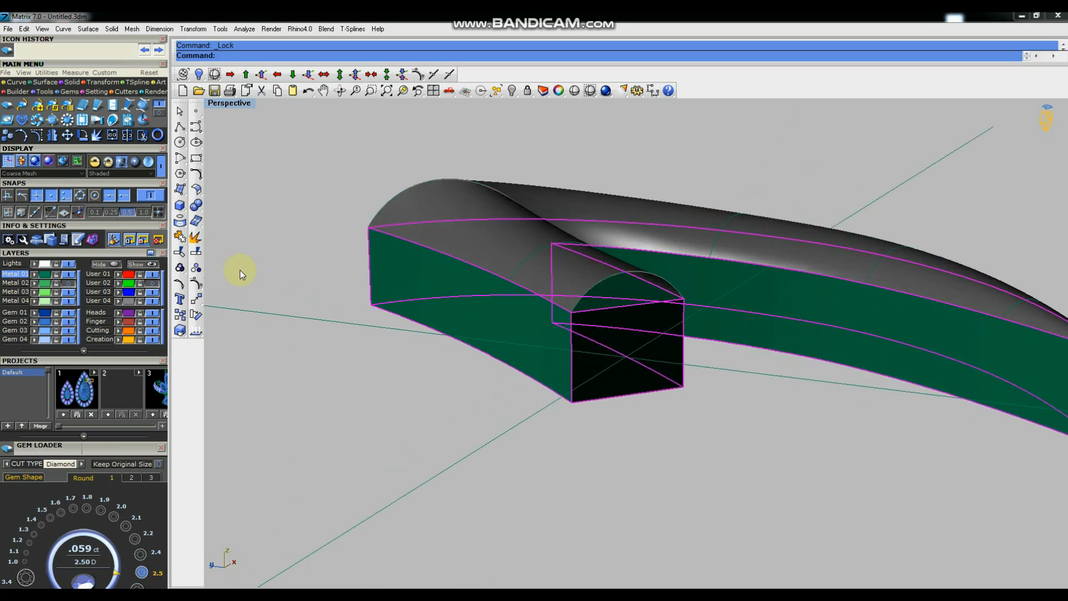
{"action": "left_click", "coordinate": [195, 238]}
{"action": "left_click", "coordinate": [322, 229]}
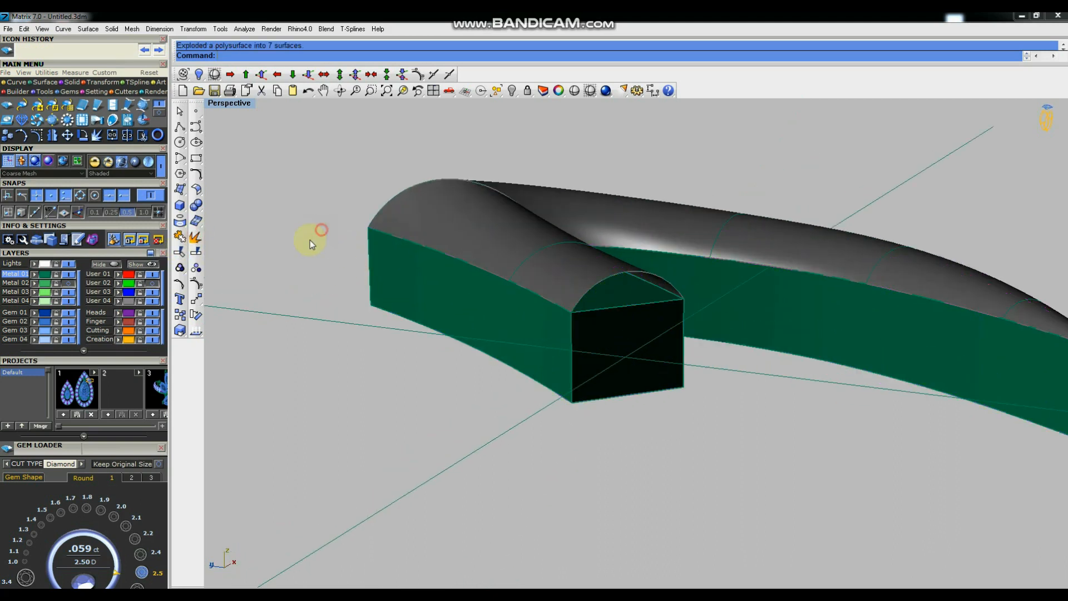
Delete the leaf's flat top face under the domes and the vertical face at the short arm's straight end.
{"action": "scroll", "coordinate": [610, 293], "scroll_direction": "up", "scroll_amount": 1}
{"action": "left_click", "coordinate": [610, 294]}
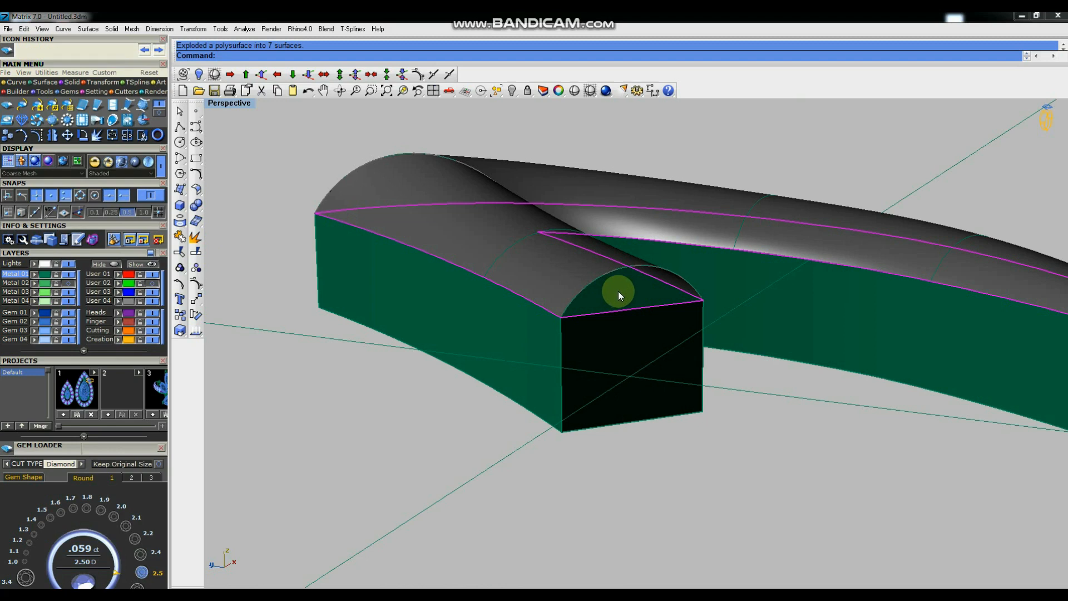
{"action": "key", "text": "Delete"}
{"action": "right_click_drag", "start_coordinate": [593, 256], "coordinate": [628, 280]}
{"action": "scroll", "coordinate": [599, 322], "scroll_direction": "up", "scroll_amount": 5}
{"action": "right_click_drag", "start_coordinate": [614, 317], "coordinate": [627, 280]}
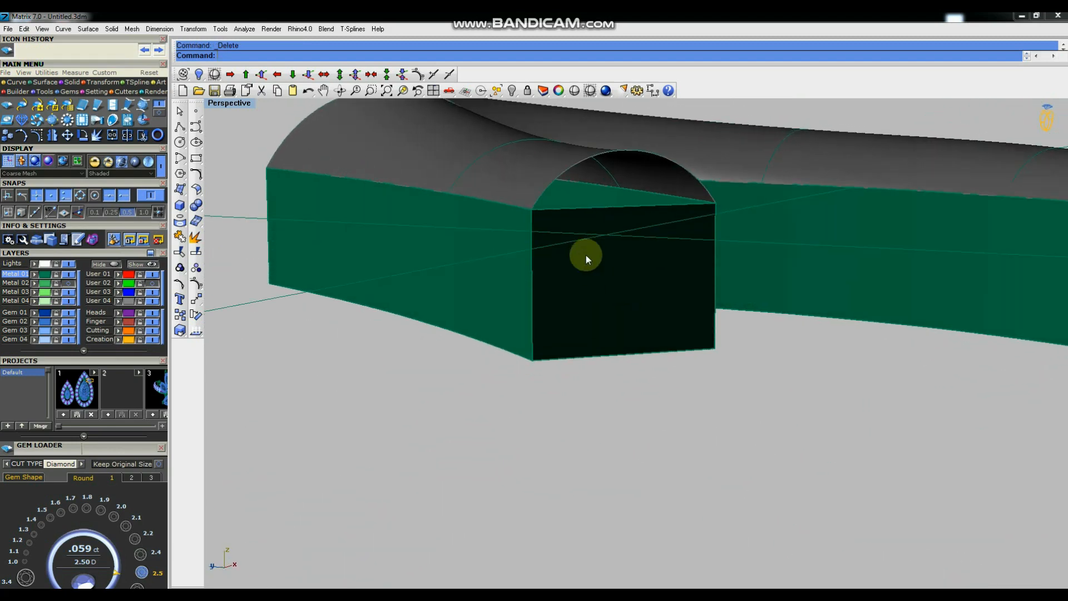
{"action": "scroll", "coordinate": [543, 276], "scroll_direction": "down", "scroll_amount": 3}
{"action": "key", "text": "Delete"}
Duplicate the two vertical edges and the bottom edge of the open short end with DupEdge.
{"action": "right_click_drag", "start_coordinate": [685, 266], "coordinate": [578, 244]}
{"action": "scroll", "coordinate": [546, 273], "scroll_direction": "up", "scroll_amount": 4}
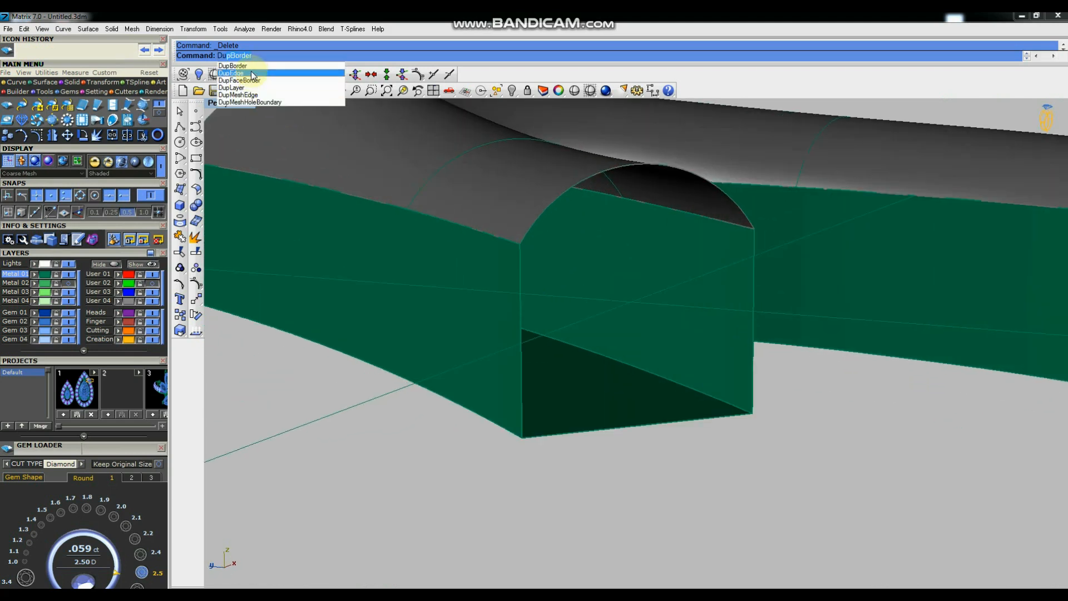
{"action": "left_click", "coordinate": [253, 74]}
{"action": "left_click", "coordinate": [521, 332]}
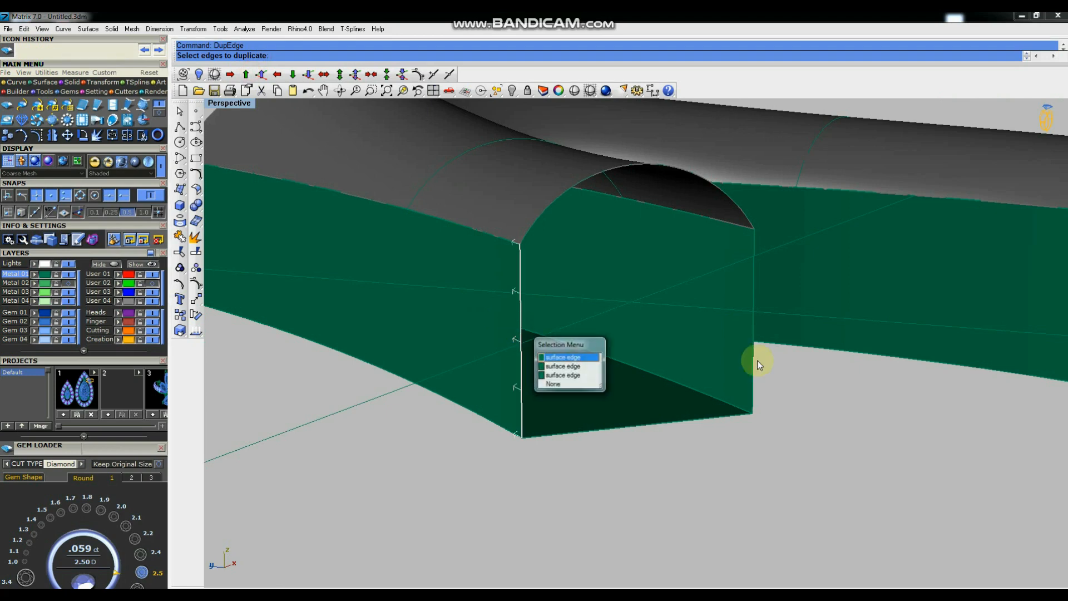
{"action": "left_click", "coordinate": [574, 360]}
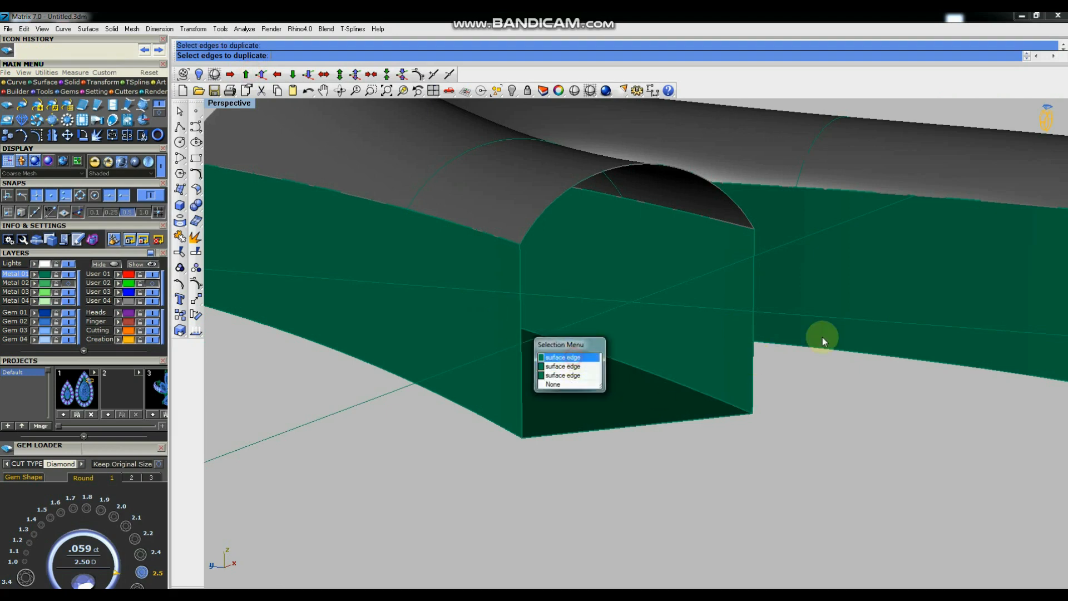
{"action": "left_click", "coordinate": [753, 356]}
{"action": "left_click", "coordinate": [702, 417]}
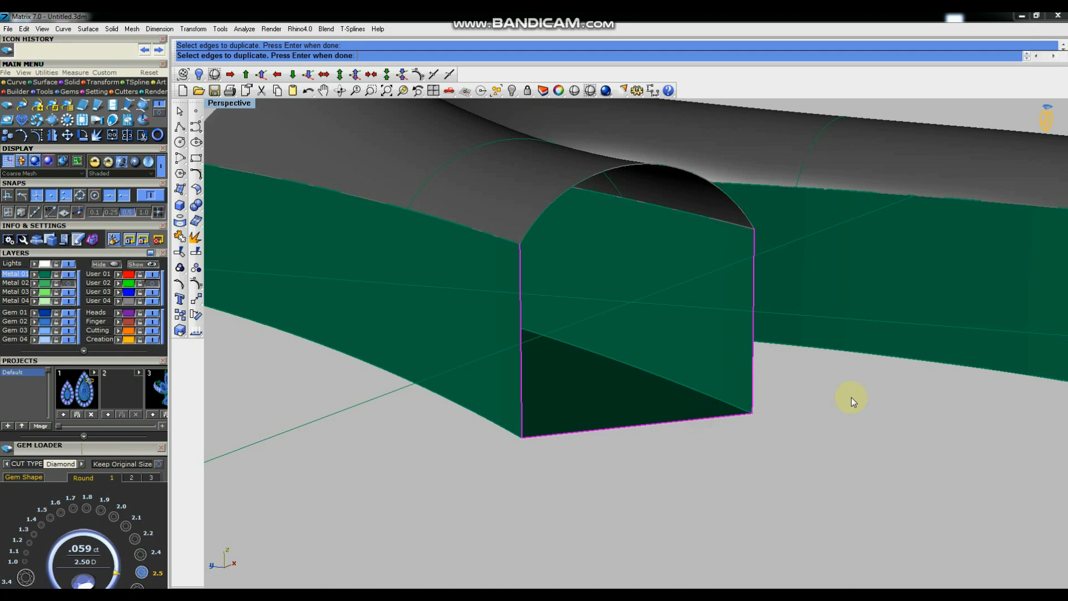
{"action": "left_click", "coordinate": [588, 185]}
{"action": "key", "text": "Return"}
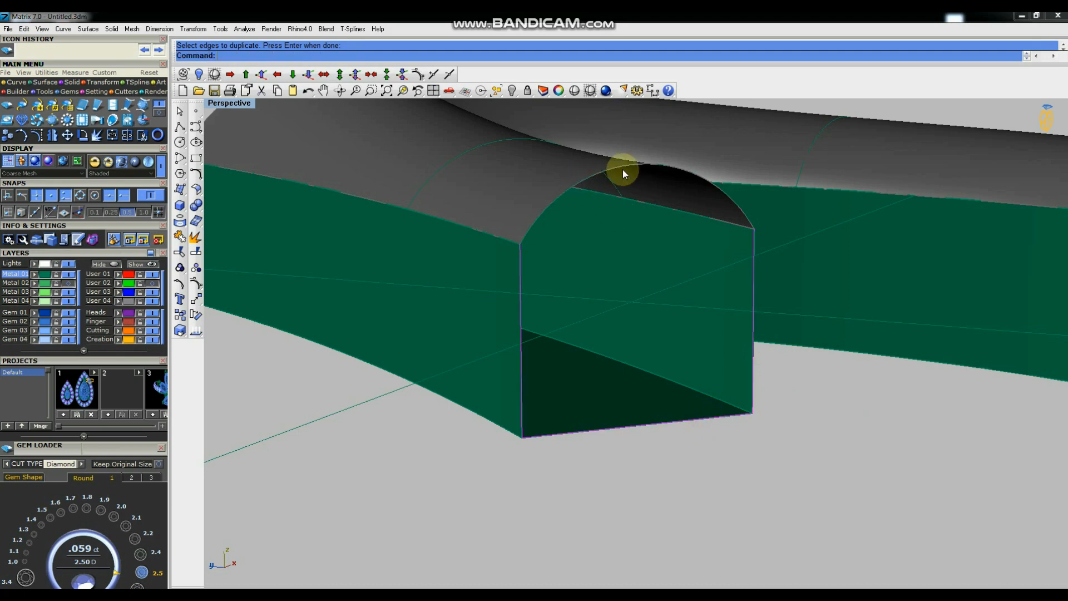
Join the dome arc with the duplicated edges and patch the leaf's open short end.
{"action": "key", "text": "ctrl+j"}
{"action": "type", "text": "Patch"}
{"action": "key", "text": "Return"}
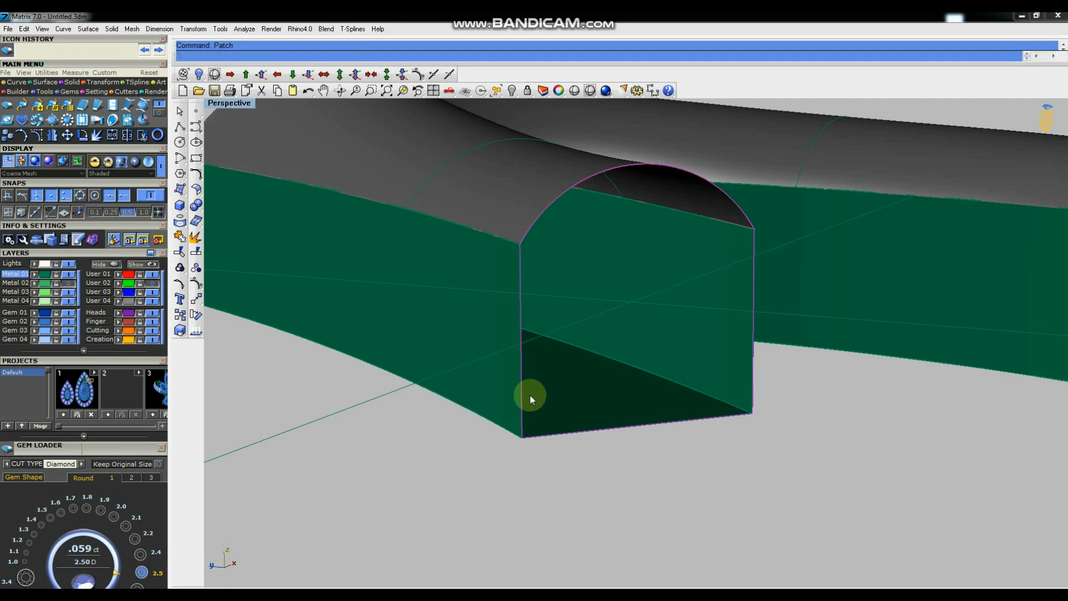
{"action": "left_click", "coordinate": [582, 398]}
{"action": "scroll", "coordinate": [657, 305], "scroll_direction": "down", "scroll_amount": 3}
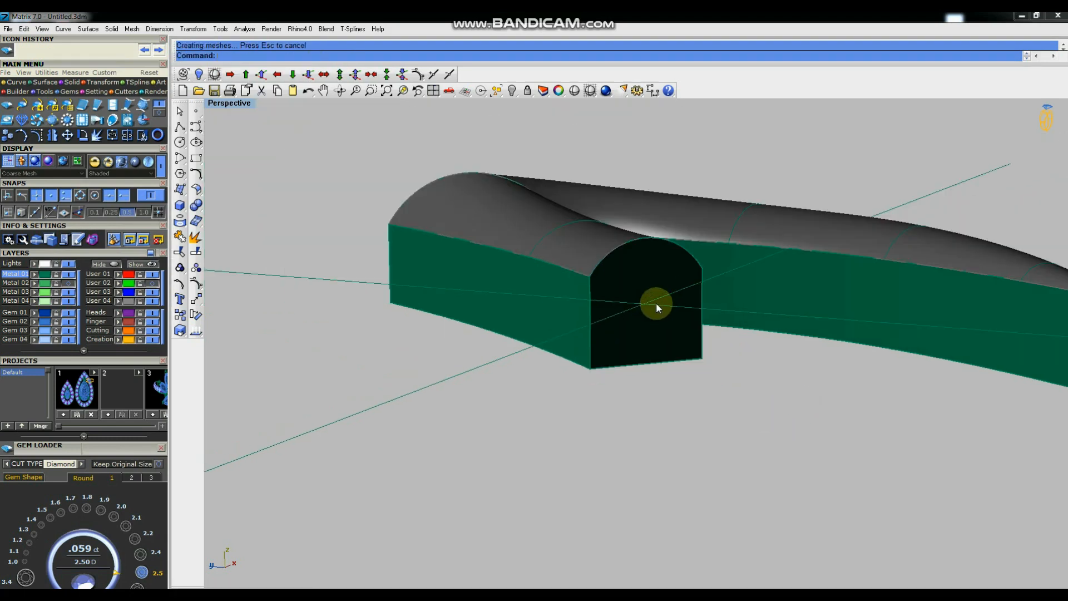
{"action": "scroll", "coordinate": [662, 303], "scroll_direction": "down", "scroll_amount": 3}
{"action": "right_click_drag", "start_coordinate": [679, 246], "coordinate": [553, 245]}
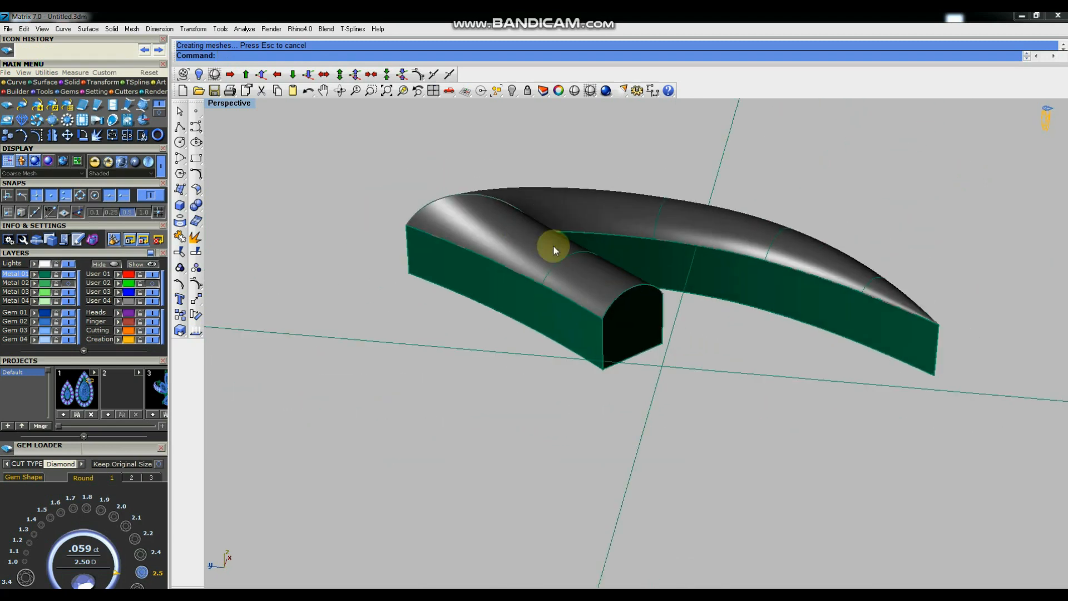
Unlock the two domed network surfaces and join all the leaf's surfaces into one solid.
{"action": "left_click", "coordinate": [527, 91]}
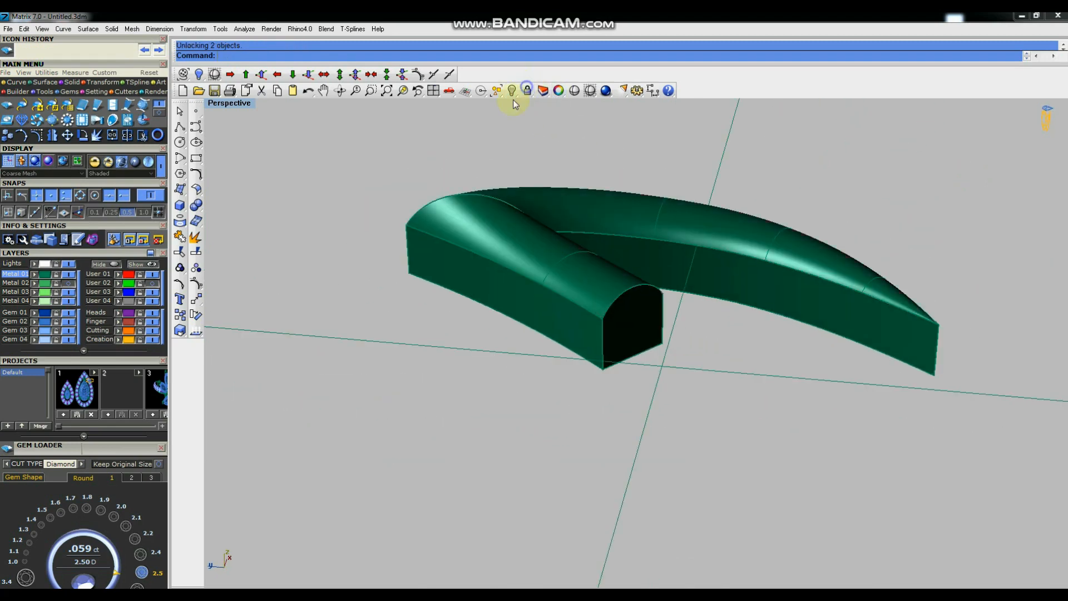
{"action": "scroll", "coordinate": [757, 214], "scroll_direction": "down", "scroll_amount": 3}
{"action": "left_click_drag", "start_coordinate": [499, 152], "coordinate": [932, 363]}
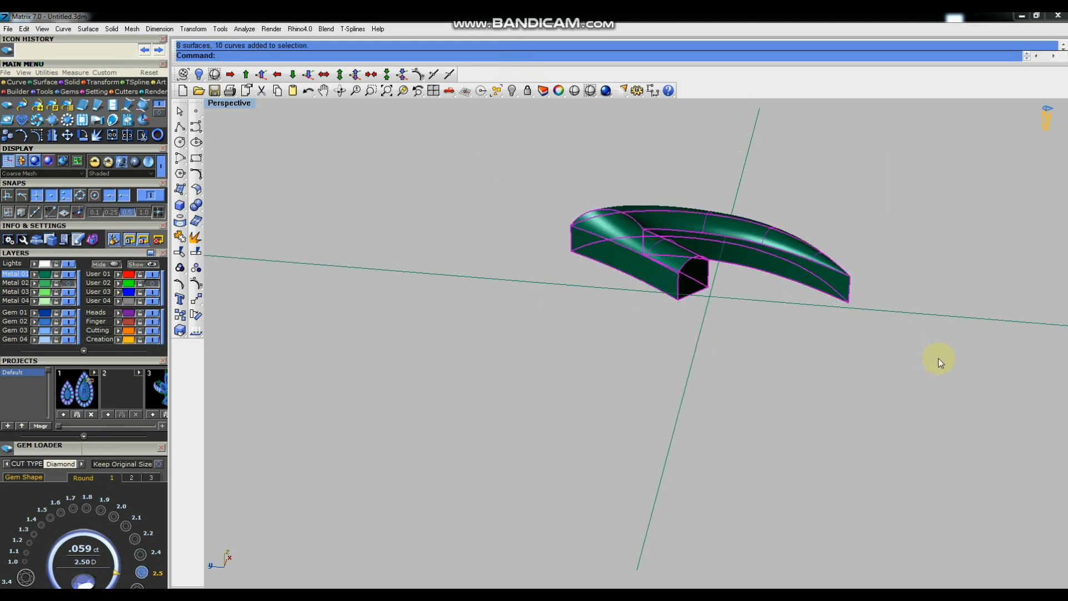
{"action": "left_click", "coordinate": [523, 173]}
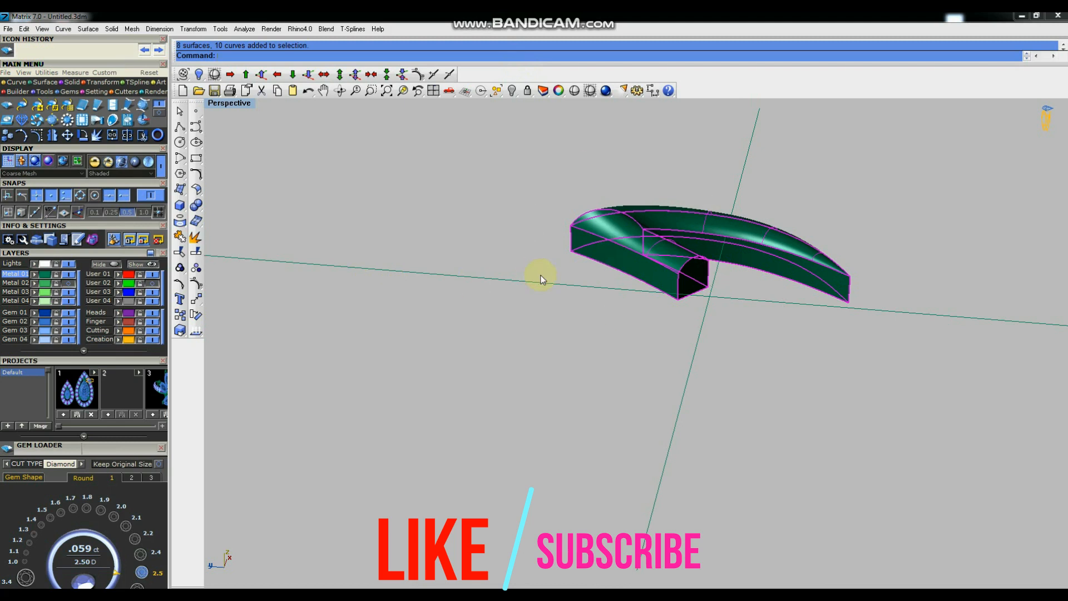
{"action": "left_click", "coordinate": [196, 268]}
{"action": "key", "text": "Delete"}
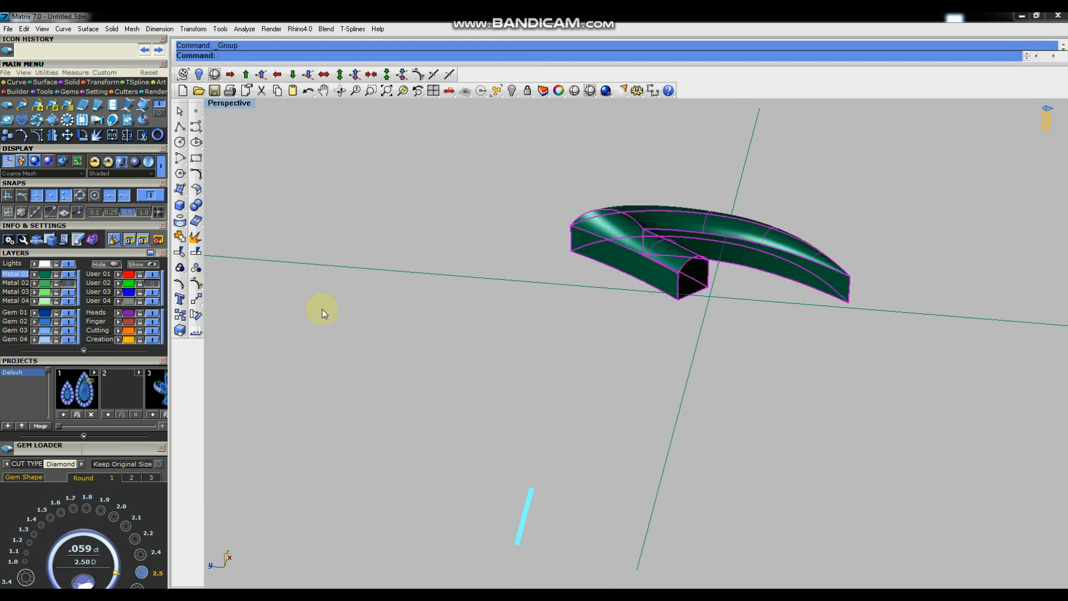
{"action": "right_click", "coordinate": [196, 268]}
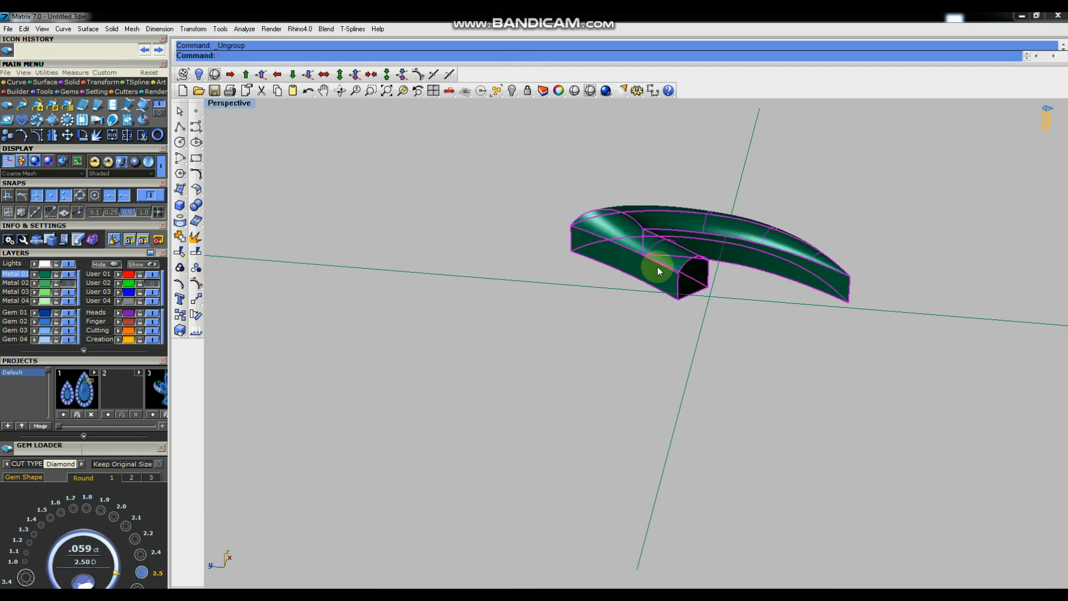
{"action": "left_click", "coordinate": [309, 257]}
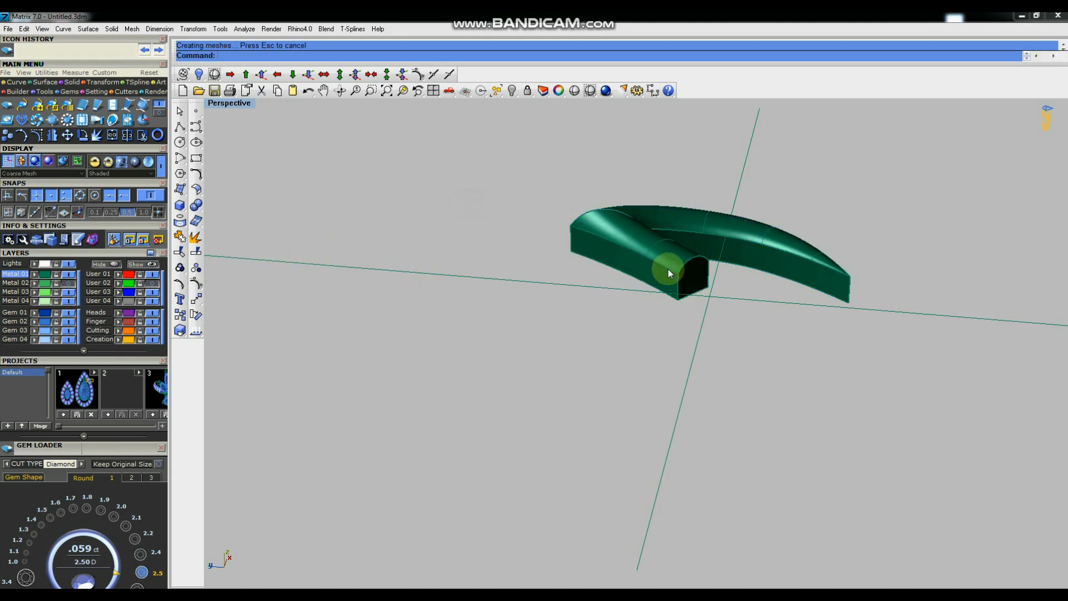
Check the joined leaf solid for naked edges with Edge Analysis.
{"action": "right_click_drag", "start_coordinate": [674, 285], "coordinate": [687, 246]}
{"action": "left_click", "coordinate": [688, 245]}
{"action": "right_click_drag", "start_coordinate": [883, 312], "coordinate": [273, 353]}
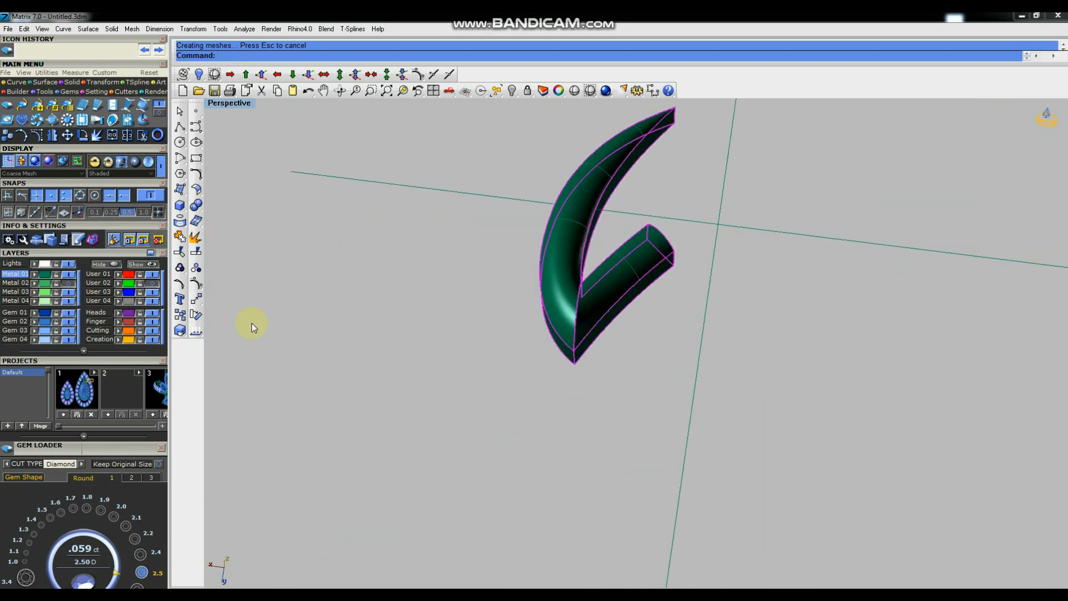
{"action": "scroll", "coordinate": [632, 333], "scroll_direction": "down", "scroll_amount": 3}
{"action": "left_click", "coordinate": [195, 332]}
{"action": "left_click", "coordinate": [245, 377]}
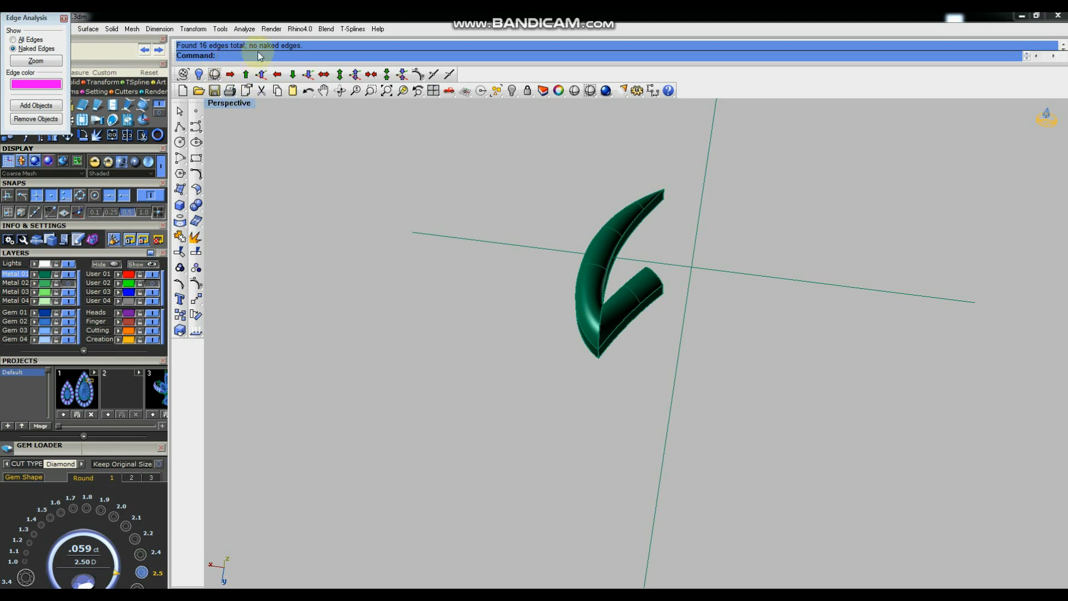
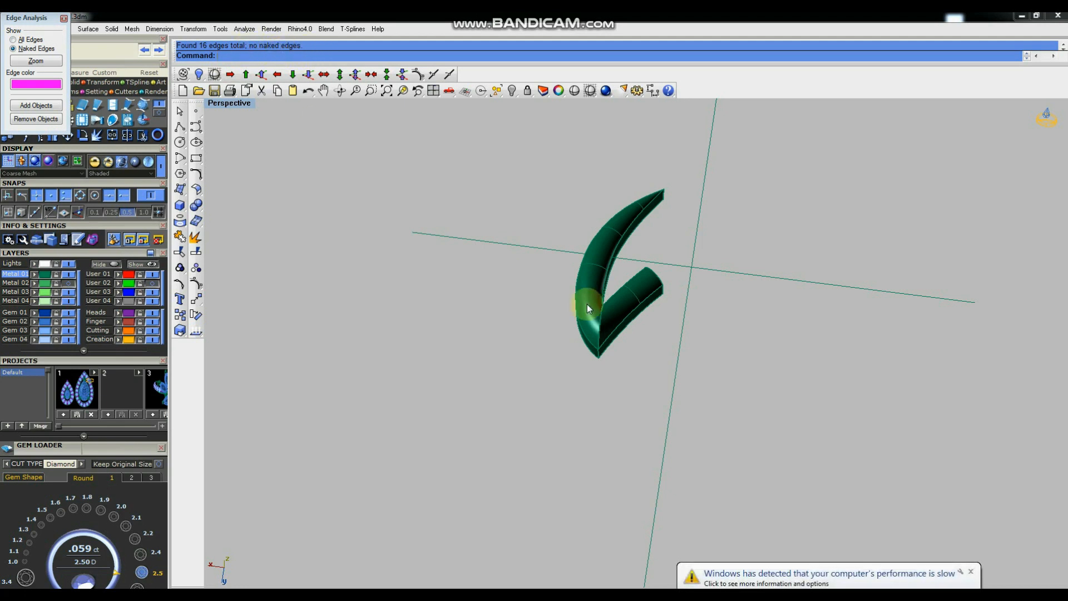
{"action": "left_click", "coordinate": [971, 572]}
{"action": "left_click", "coordinate": [64, 19]}
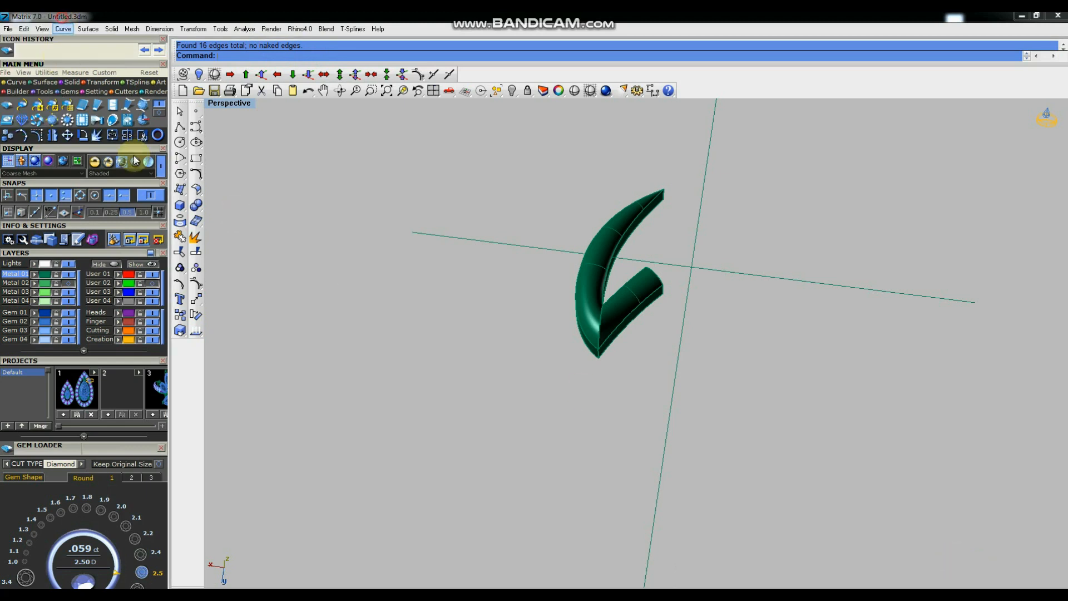
Lock the finished domed leaf solid.
{"action": "right_click_drag", "start_coordinate": [457, 324], "coordinate": [627, 251]}
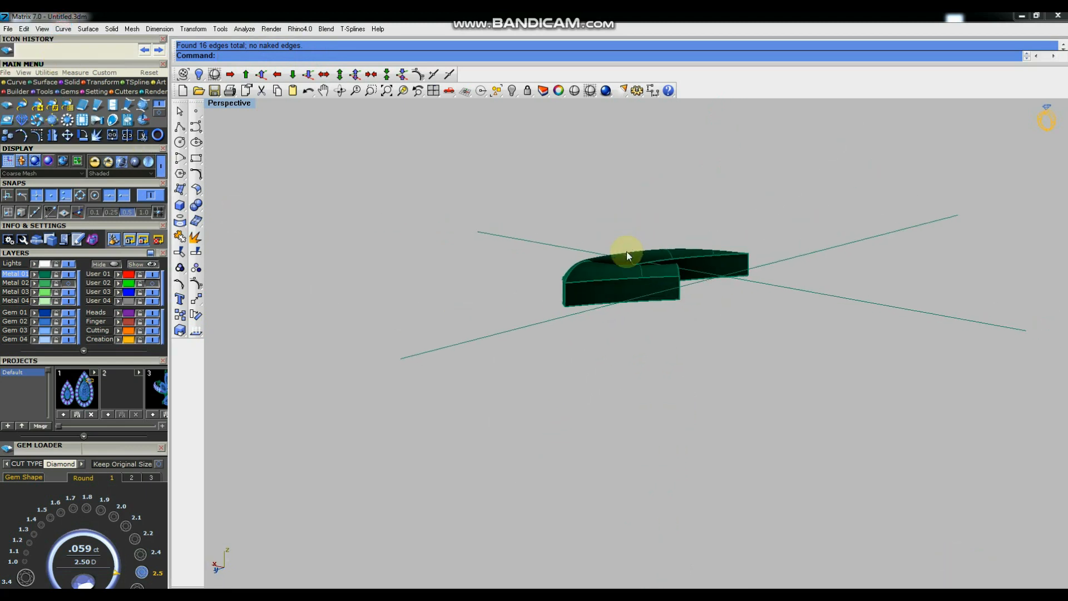
{"action": "right_click_drag", "start_coordinate": [336, 472], "coordinate": [644, 297]}
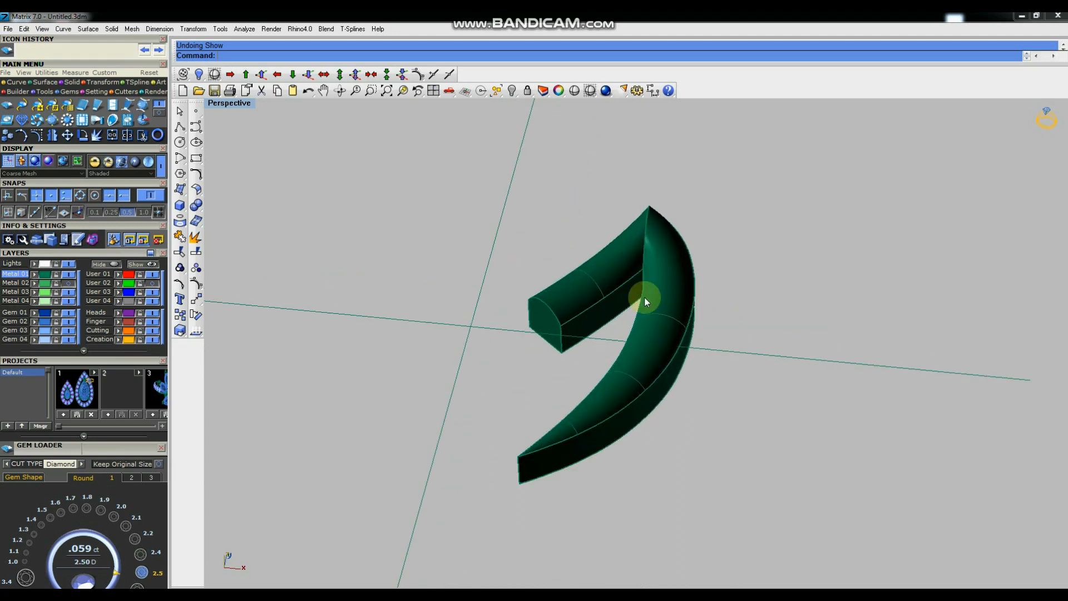
{"action": "left_click", "coordinate": [658, 316]}
{"action": "left_click", "coordinate": [706, 349]}
{"action": "left_click", "coordinate": [659, 252]}
{"action": "left_click", "coordinate": [528, 93]}
Delete the leaf's leftover profile and rail curves, keeping the long straight guide line.
{"action": "left_click_drag", "start_coordinate": [762, 184], "coordinate": [512, 512]}
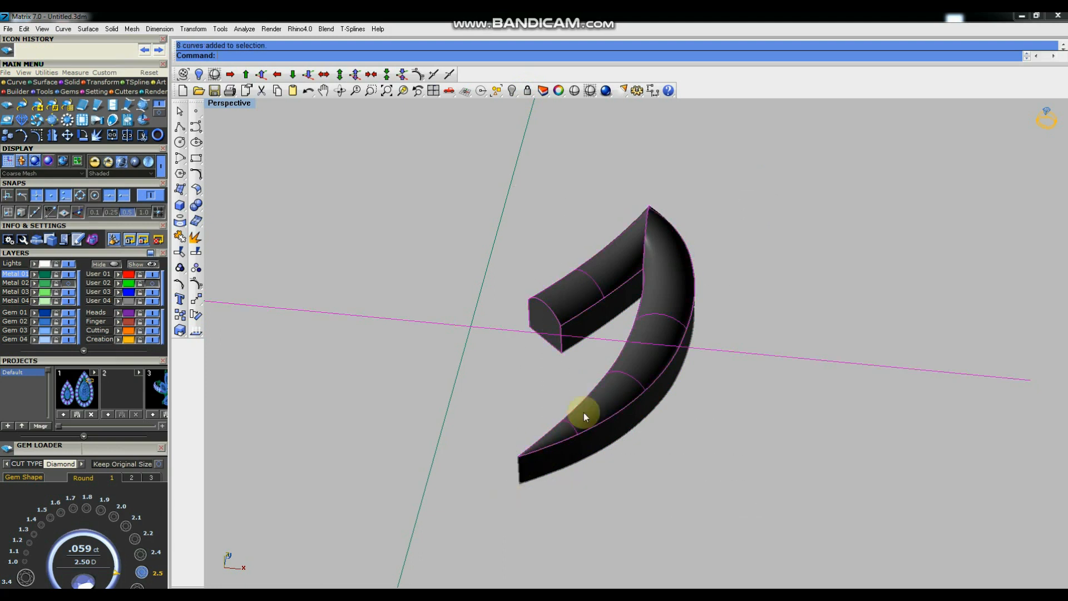
{"action": "left_click_drag", "start_coordinate": [799, 277], "coordinate": [751, 407], "text": "ctrl"}
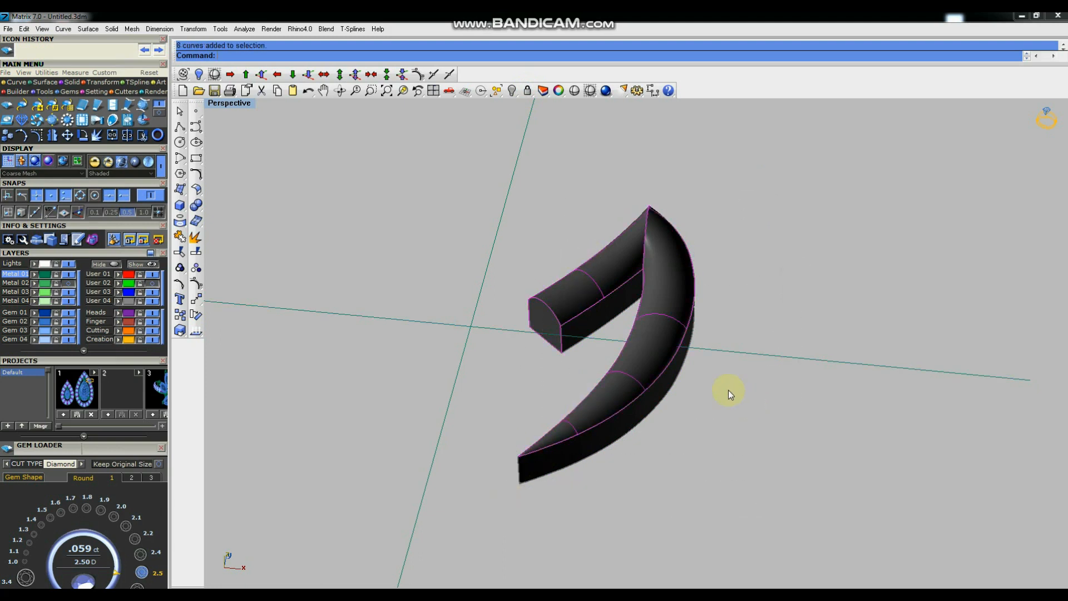
{"action": "key", "text": "Delete"}
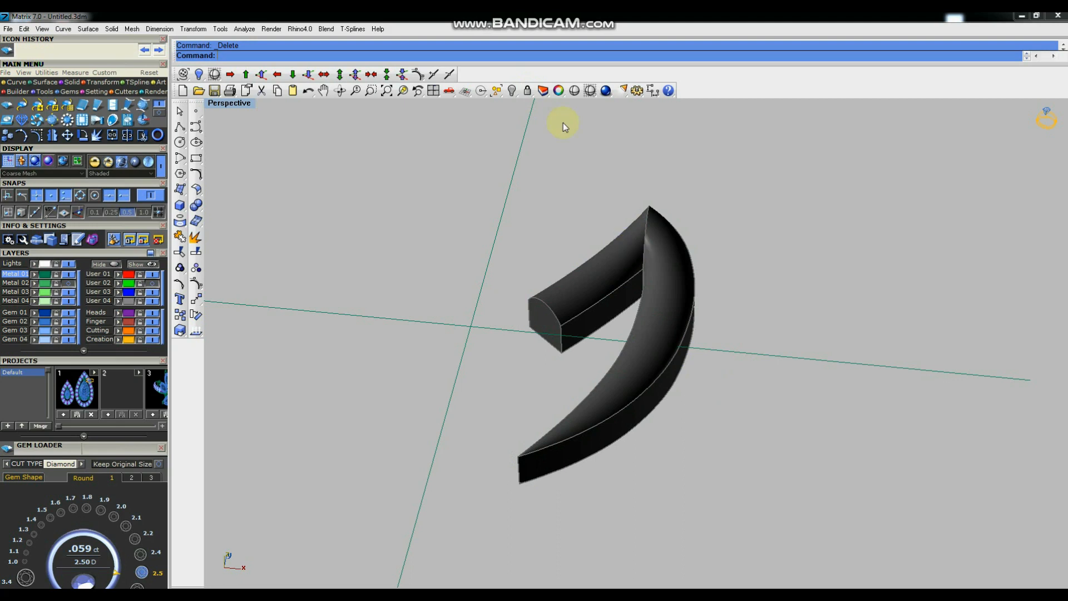
Show all the hidden Ganesha parts around the locked leaf.
{"action": "left_click", "coordinate": [511, 90]}
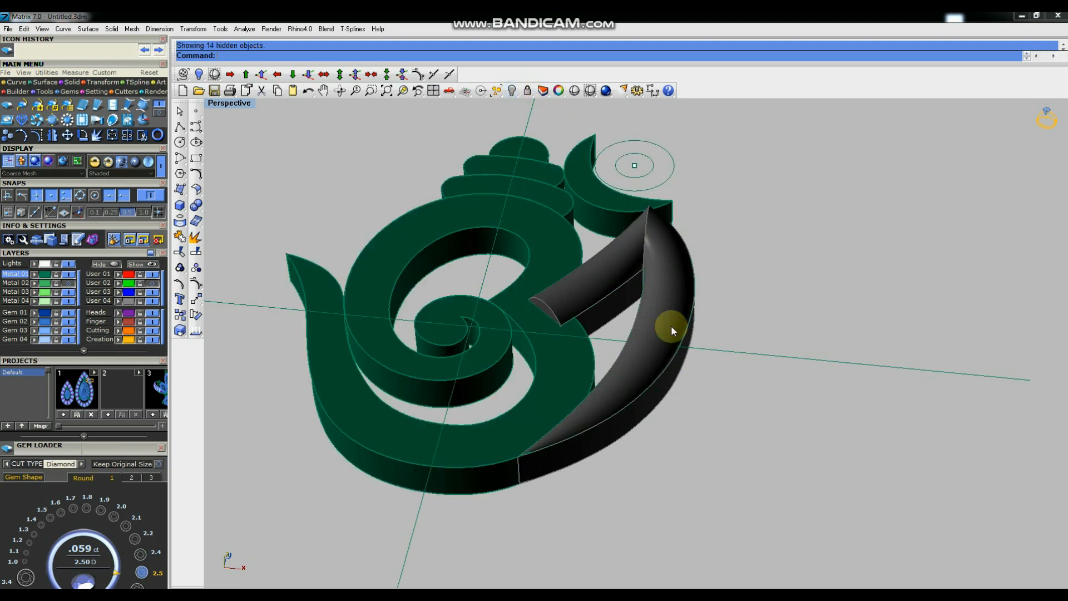
{"action": "scroll", "coordinate": [714, 305], "scroll_direction": "down", "scroll_amount": 3}
{"action": "right_click_drag", "start_coordinate": [715, 305], "coordinate": [615, 278]}
{"action": "scroll", "coordinate": [602, 233], "scroll_direction": "up", "scroll_amount": 5}
Hide the original outline curves lying on the extruded spiral body, crown lobes and crescent.
{"action": "left_click", "coordinate": [603, 233]}
{"action": "left_click", "coordinate": [634, 266]}
{"action": "left_click", "coordinate": [749, 277]}
{"action": "left_click", "coordinate": [763, 249]}
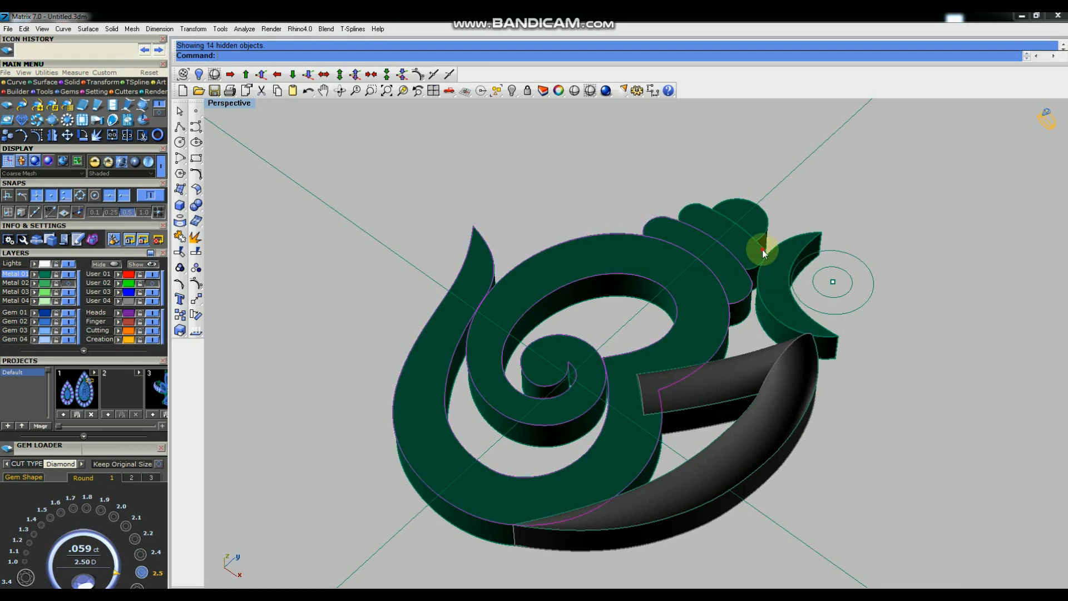
{"action": "left_click", "coordinate": [794, 278]}
{"action": "left_click", "coordinate": [768, 227]}
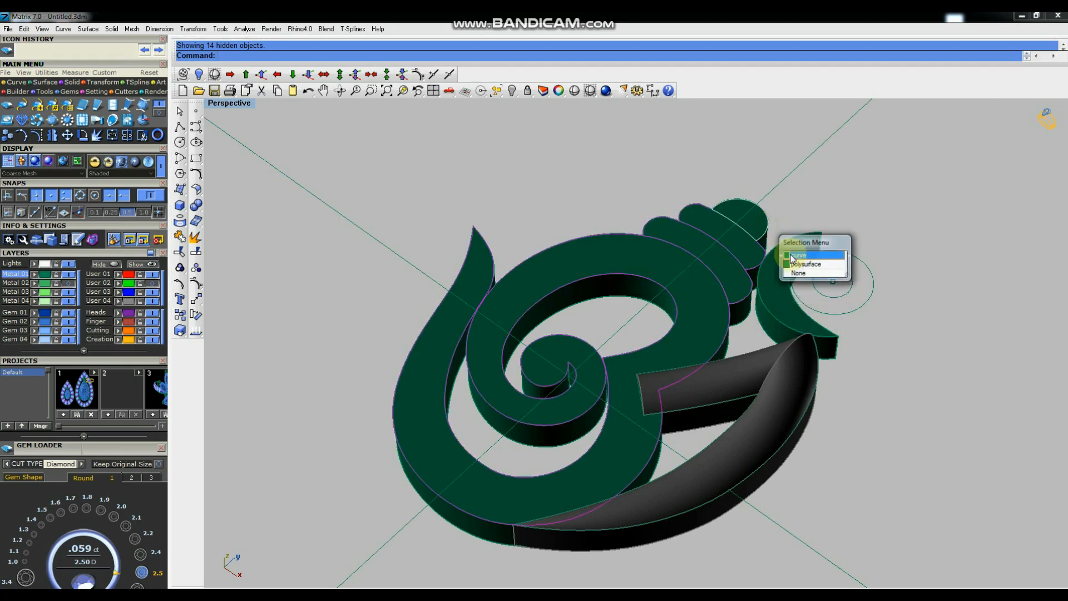
{"action": "left_click", "coordinate": [792, 256]}
{"action": "left_click", "coordinate": [800, 303]}
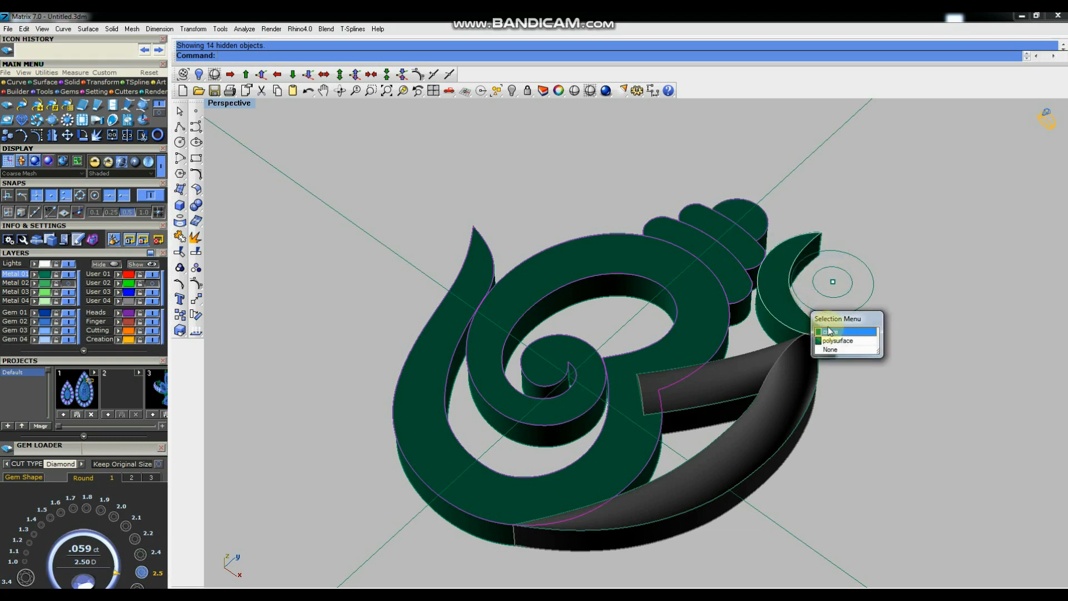
{"action": "left_click", "coordinate": [829, 331]}
{"action": "left_click_drag", "start_coordinate": [831, 305], "coordinate": [830, 306]}
{"action": "scroll", "coordinate": [832, 304], "scroll_direction": "down", "scroll_amount": 5}
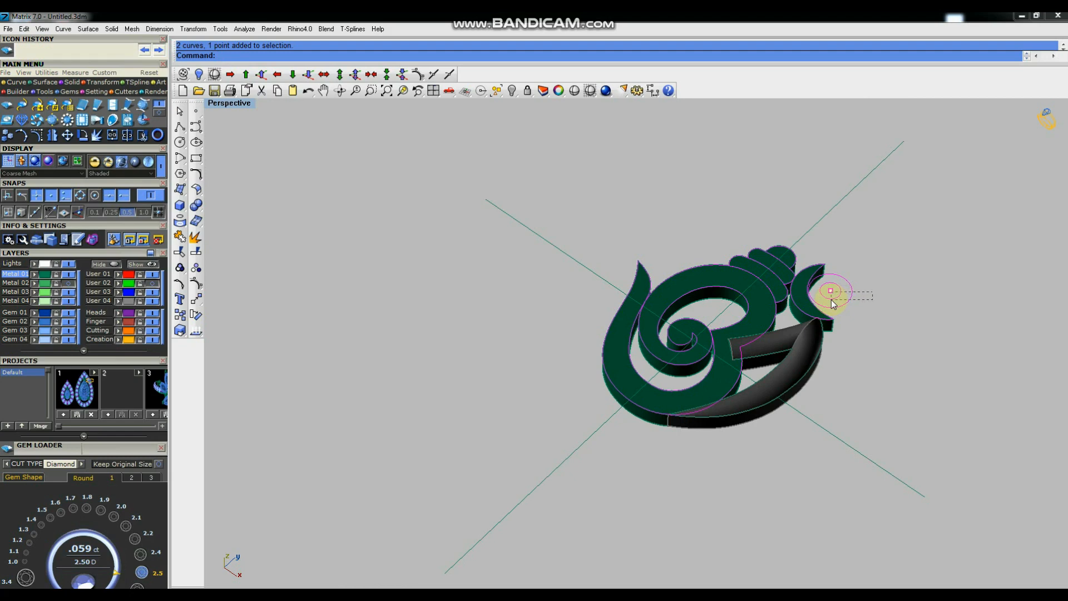
{"action": "key", "text": "Escape"}
{"action": "scroll", "coordinate": [832, 299], "scroll_direction": "up", "scroll_amount": 5}
{"action": "left_click", "coordinate": [182, 332]}
{"action": "left_click", "coordinate": [465, 165]}
{"action": "left_click", "coordinate": [512, 91]}
Duplicate the inner and outer top edges of the extruded spiral body with DupEdge.
{"action": "right_click_drag", "start_coordinate": [492, 285], "coordinate": [608, 330]}
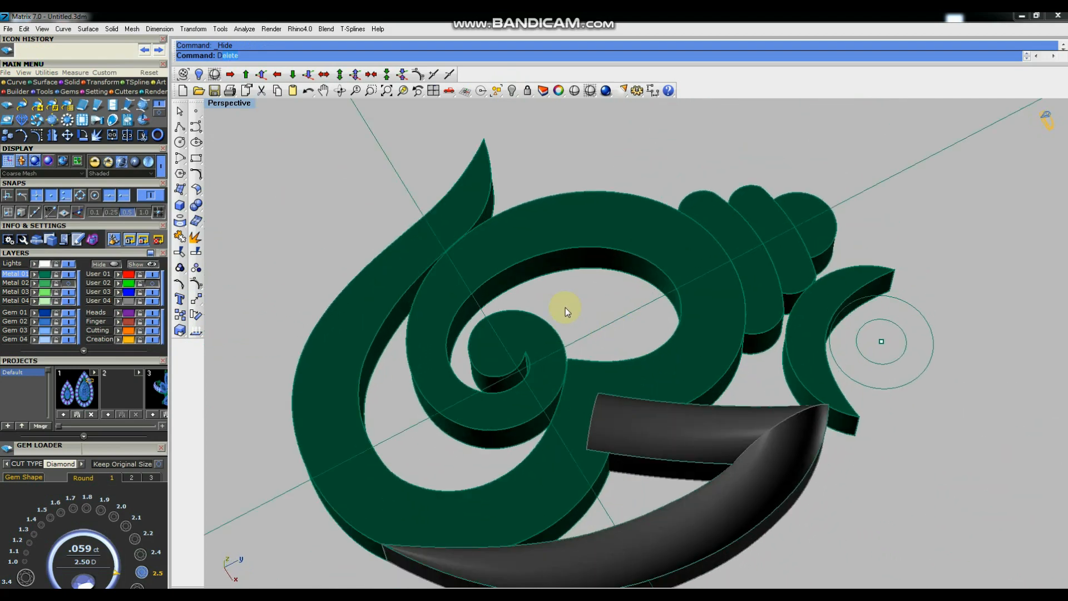
{"action": "type", "text": "E"}
{"action": "key", "text": "Return"}
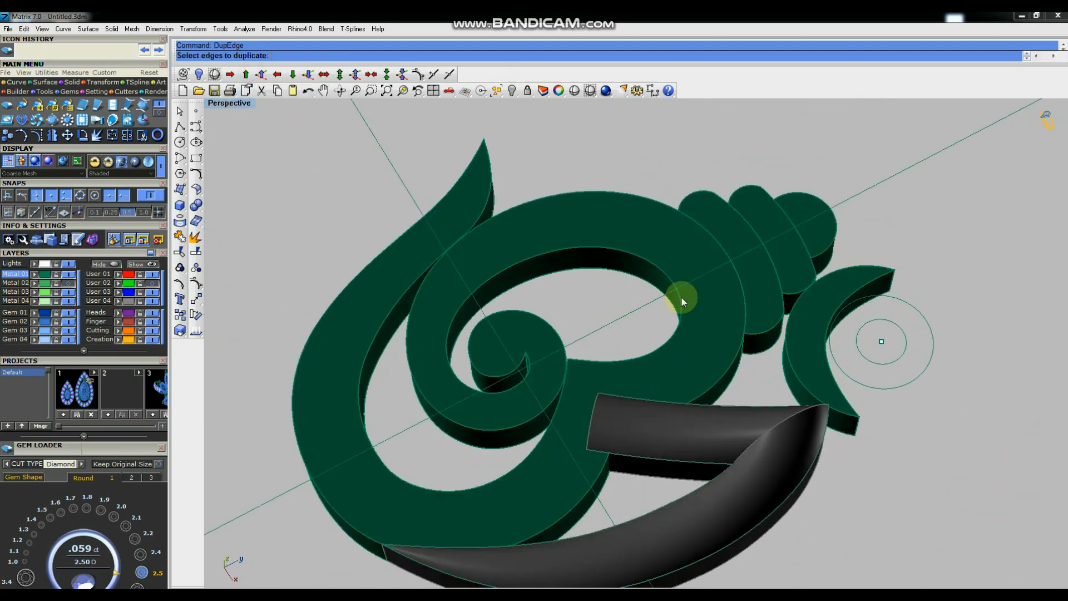
{"action": "left_click", "coordinate": [658, 269]}
{"action": "left_click", "coordinate": [606, 190]}
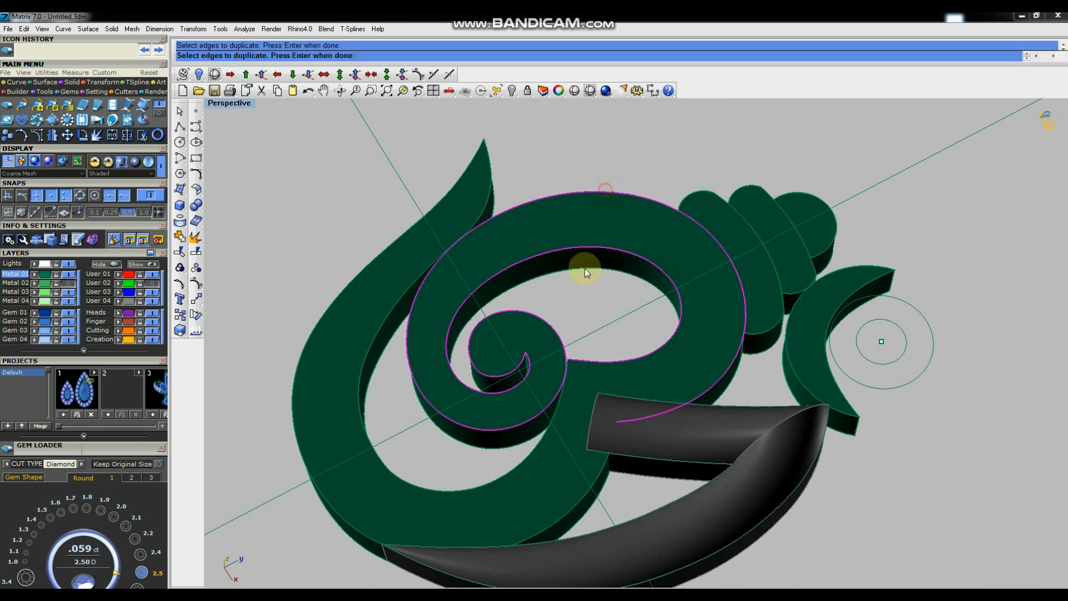
{"action": "left_click", "coordinate": [584, 496]}
{"action": "left_click", "coordinate": [611, 436]}
{"action": "key", "text": "Return"}
Hide the three crown lobes and the crescent solid.
{"action": "right_click_drag", "start_coordinate": [624, 285], "coordinate": [822, 159]}
{"action": "left_click_drag", "start_coordinate": [794, 218], "coordinate": [790, 220]}
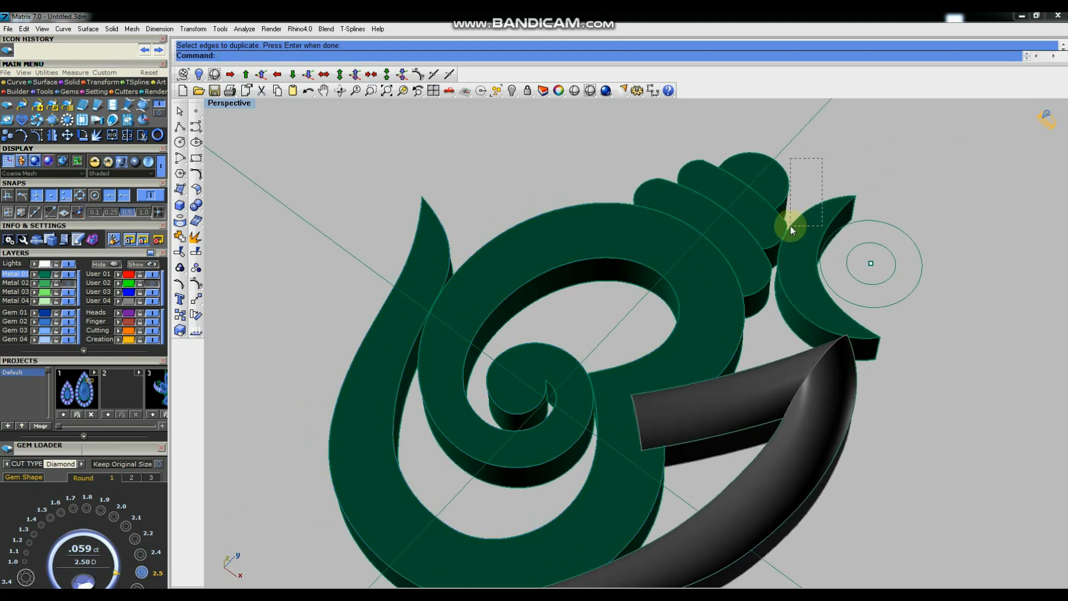
{"action": "left_click", "coordinate": [749, 256], "text": "shift"}
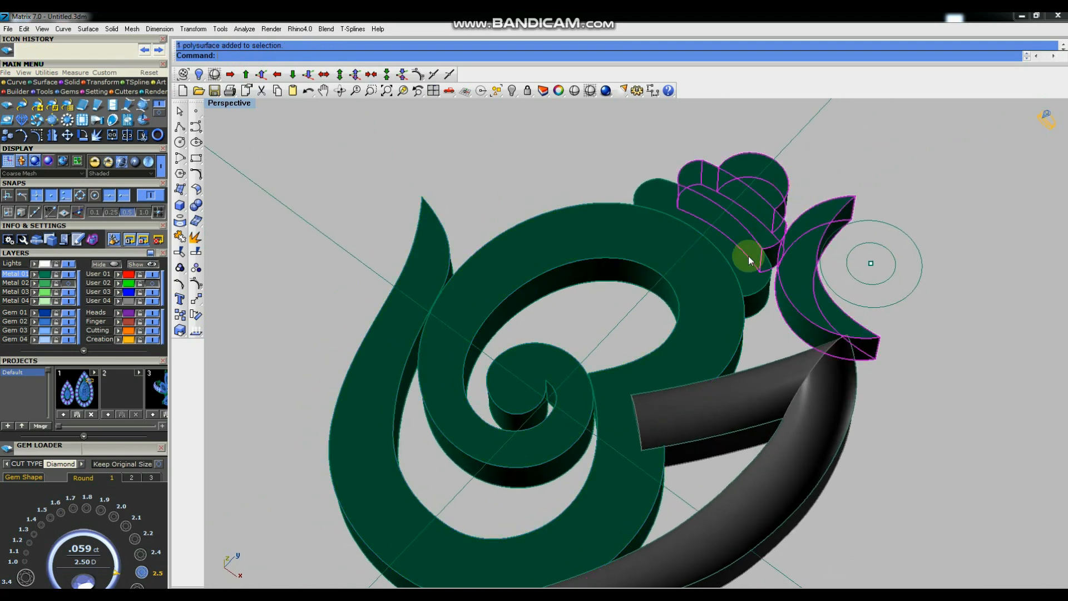
{"action": "left_click", "coordinate": [515, 90]}
Examine the course of the duplicated inner and outer edge curves along the spiral body.
{"action": "right_click_drag", "start_coordinate": [664, 174], "coordinate": [611, 226]}
{"action": "scroll", "coordinate": [602, 236], "scroll_direction": "up", "scroll_amount": 3}
{"action": "left_click", "coordinate": [611, 226]}
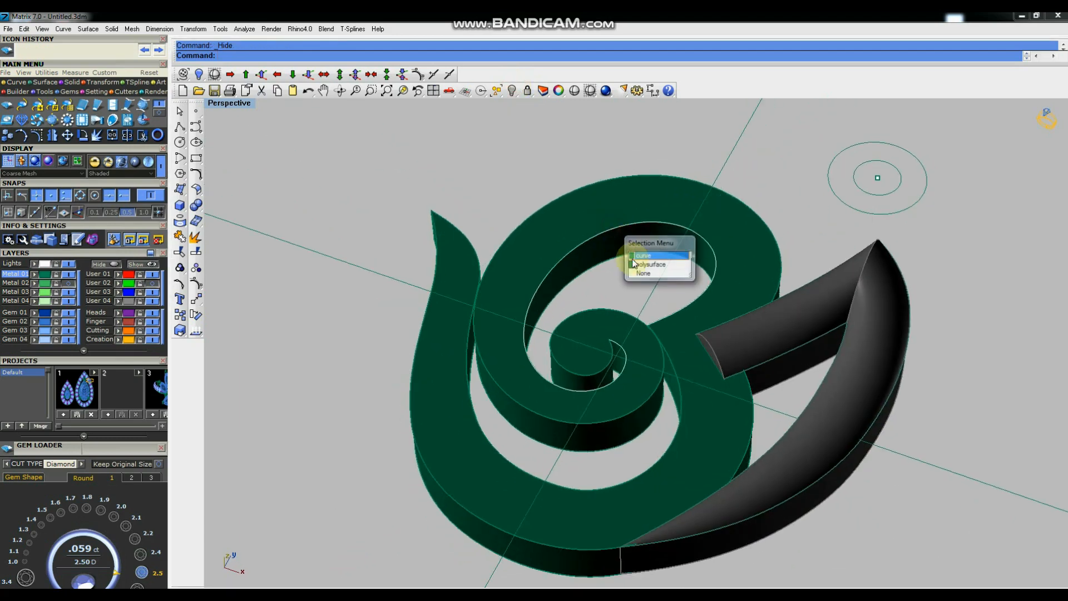
{"action": "scroll", "coordinate": [597, 219], "scroll_direction": "down", "scroll_amount": 6}
{"action": "right_click_drag", "start_coordinate": [612, 252], "coordinate": [593, 281]}
{"action": "scroll", "coordinate": [593, 280], "scroll_direction": "up", "scroll_amount": 6}
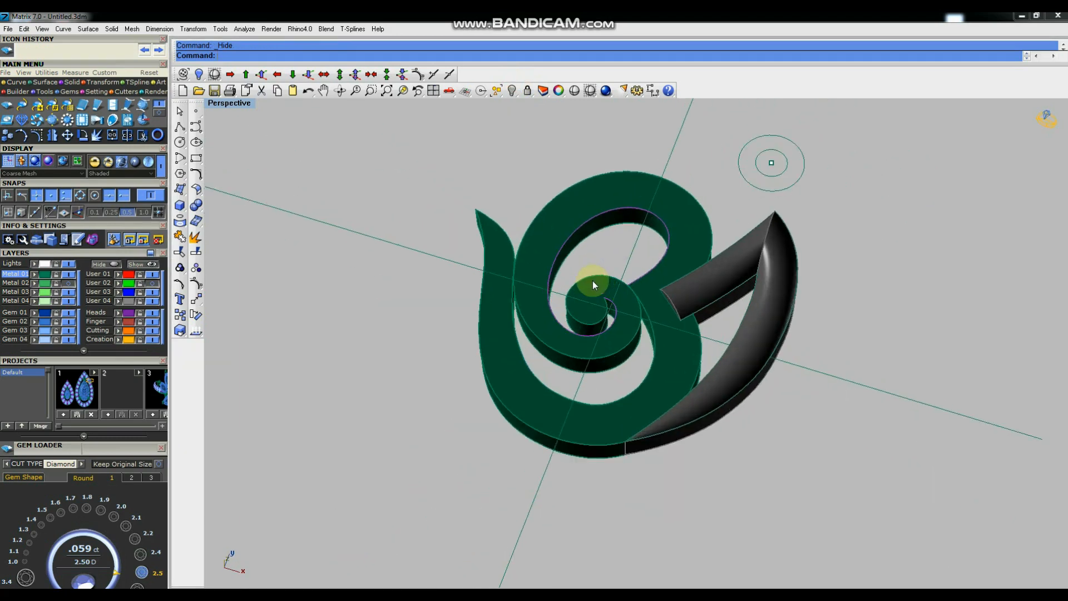
{"action": "left_click", "coordinate": [614, 253]}
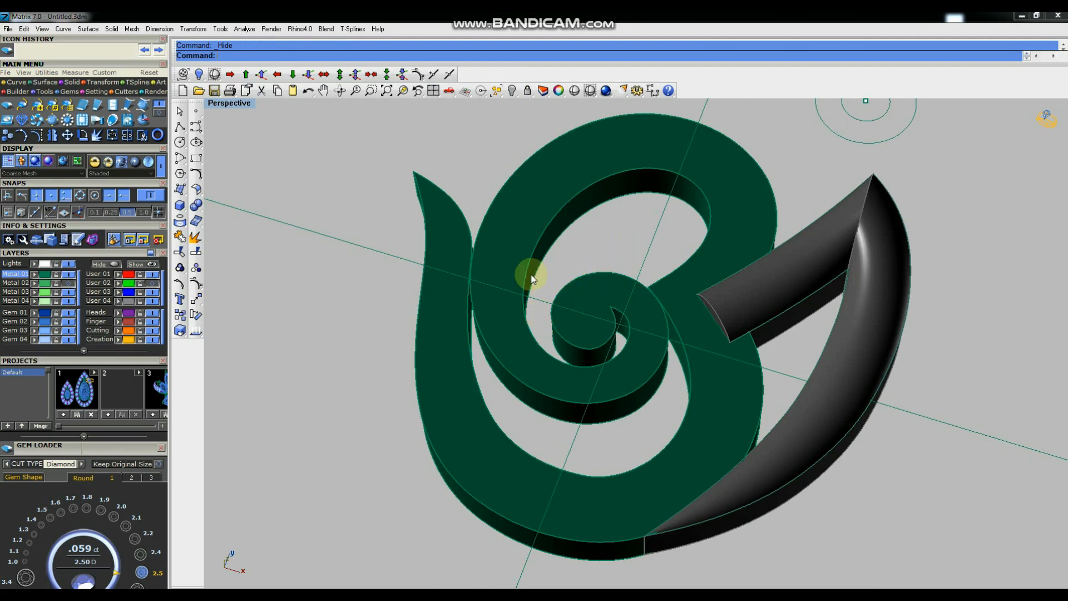
{"action": "left_click", "coordinate": [575, 277]}
{"action": "left_click", "coordinate": [611, 303]}
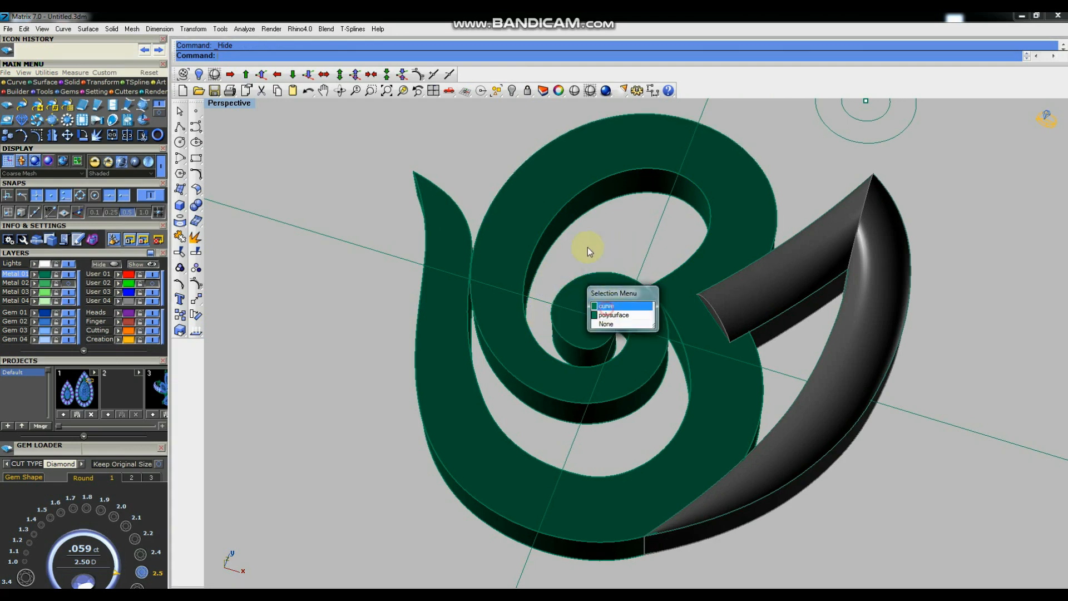
{"action": "scroll", "coordinate": [589, 247], "scroll_direction": "down", "scroll_amount": 4}
{"action": "right_click_drag", "start_coordinate": [625, 273], "coordinate": [602, 303]}
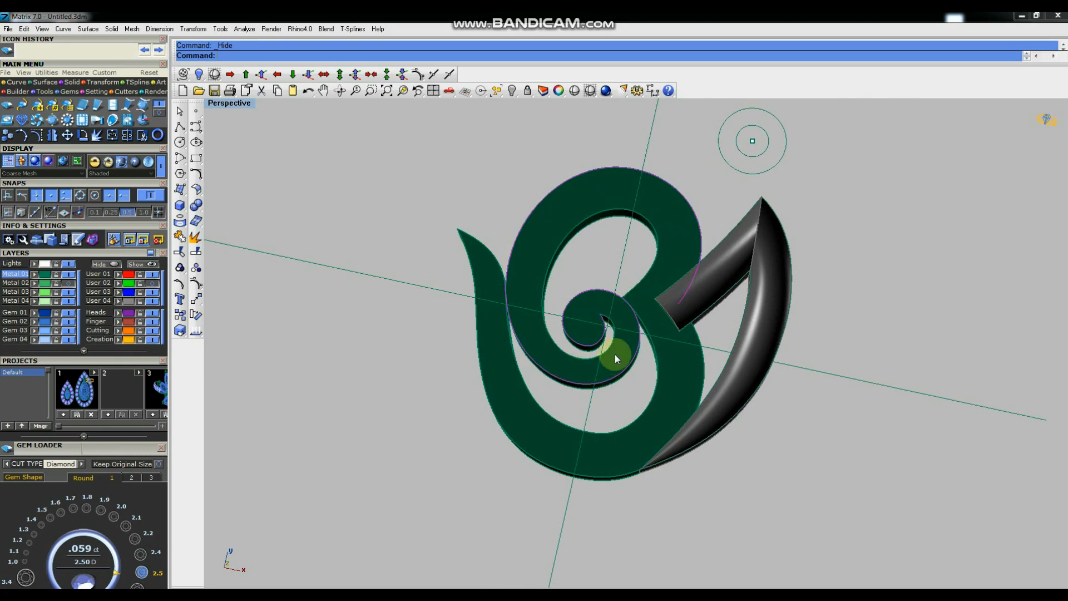
{"action": "scroll", "coordinate": [626, 294], "scroll_direction": "up", "scroll_amount": 4}
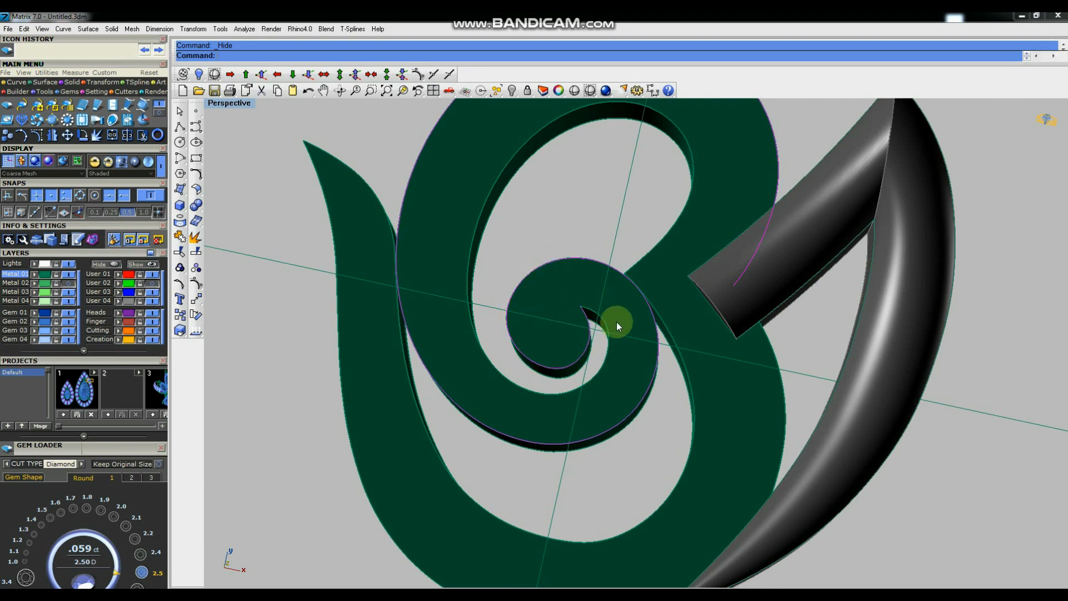
{"action": "scroll", "coordinate": [616, 325], "scroll_direction": "down", "scroll_amount": 3}
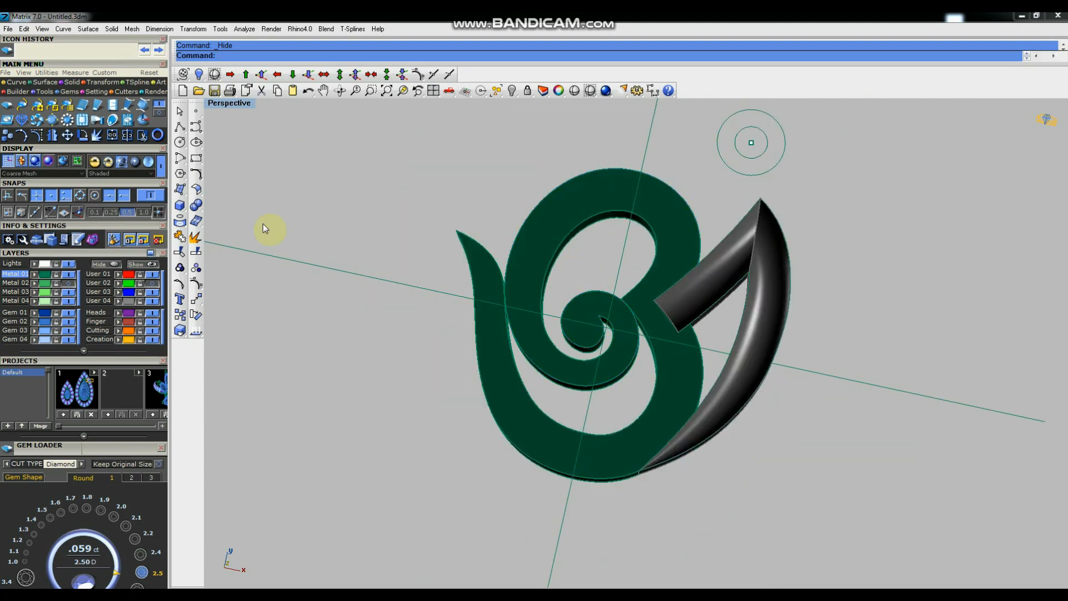
Draw a straight polyline across the spiral's central curl, from the inner edge curve's end to the outer edge.
{"action": "left_click", "coordinate": [180, 128]}
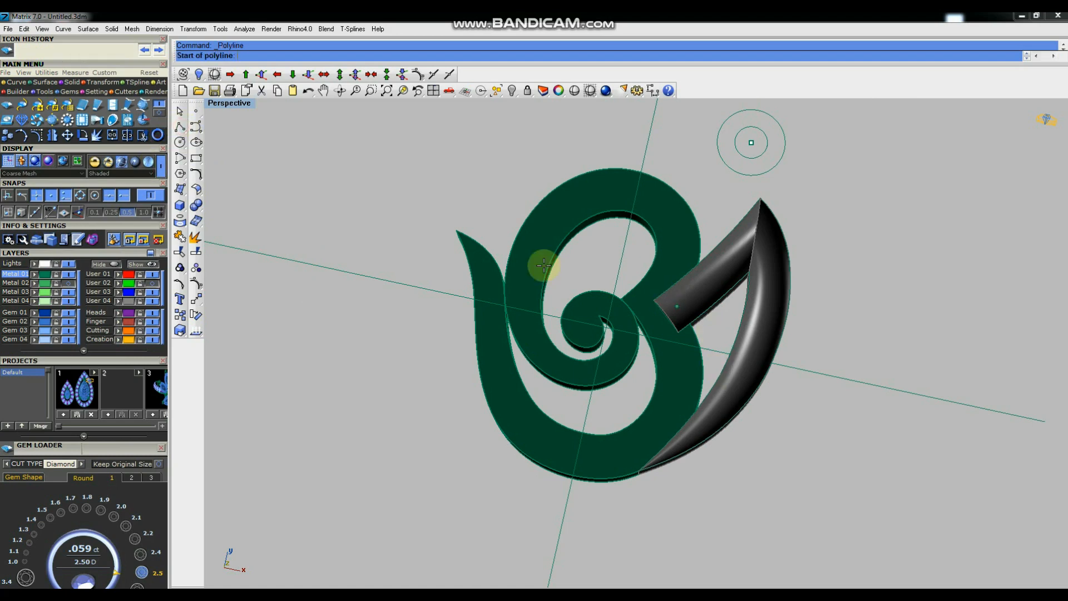
{"action": "scroll", "coordinate": [544, 266], "scroll_direction": "up", "scroll_amount": 4}
{"action": "left_click", "coordinate": [672, 388]}
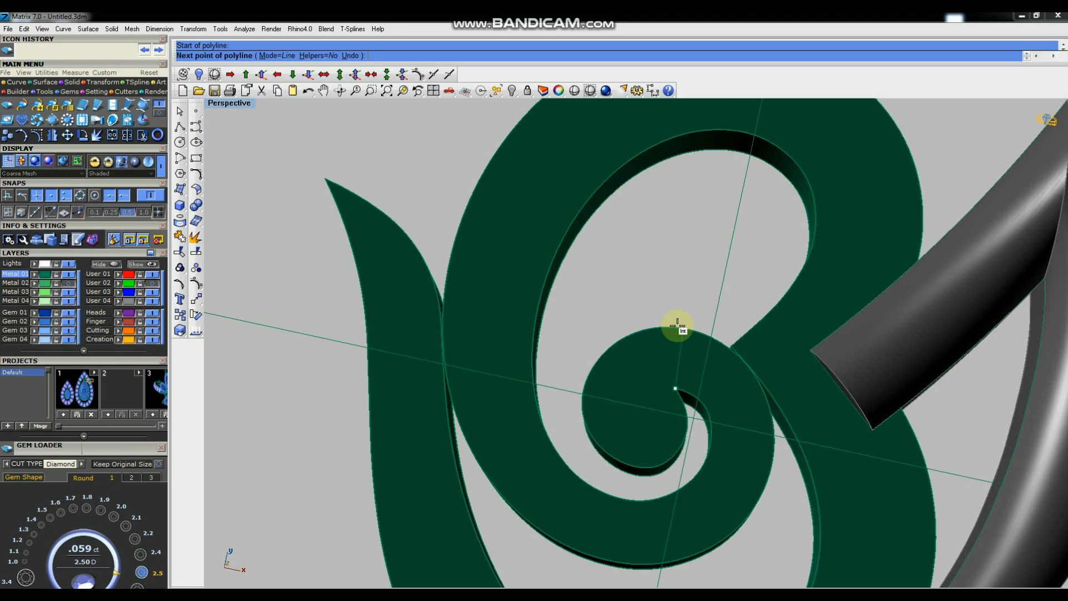
{"action": "left_click", "coordinate": [631, 337]}
{"action": "key", "text": "Return"}
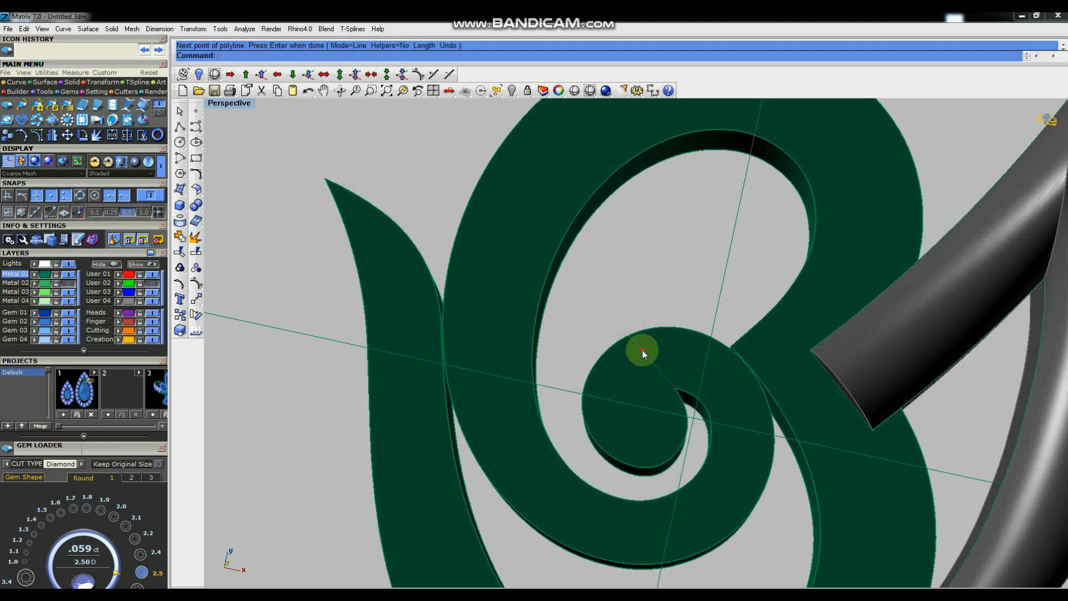
Rebuild the straight line across the central curl with a point count of 3 and degree 2, deleting the input.
{"action": "left_click", "coordinate": [656, 360]}
{"action": "left_click", "coordinate": [688, 382]}
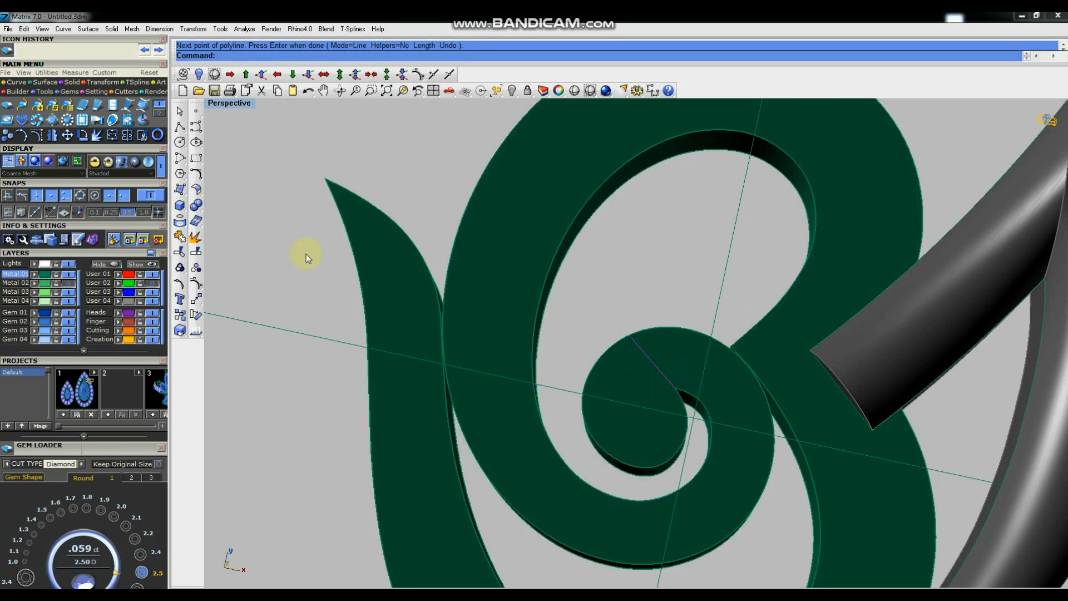
{"action": "left_click", "coordinate": [198, 176]}
{"action": "left_click", "coordinate": [291, 204]}
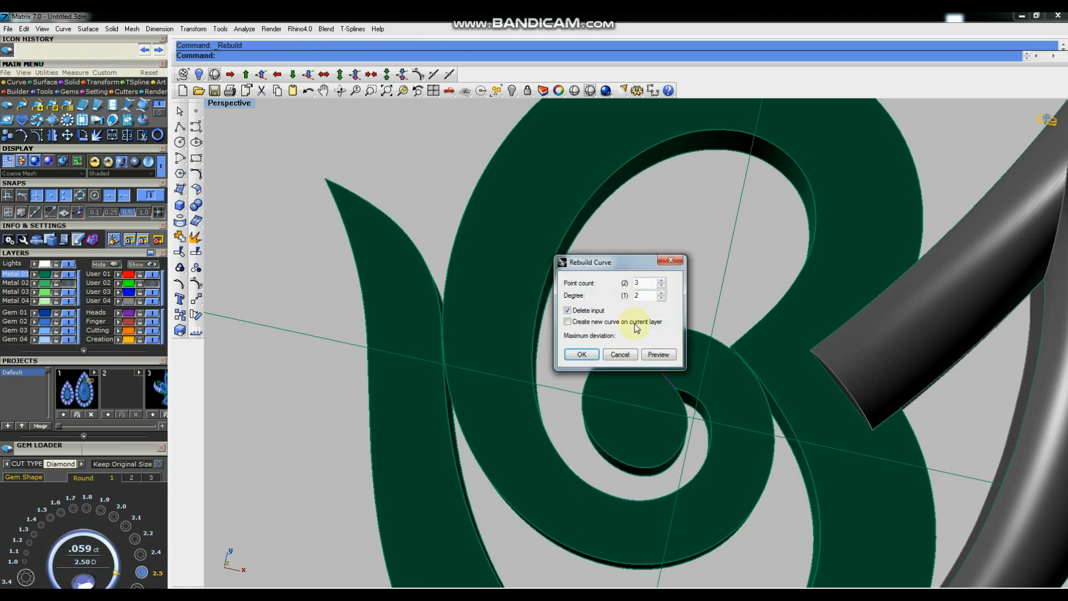
{"action": "left_click", "coordinate": [582, 354]}
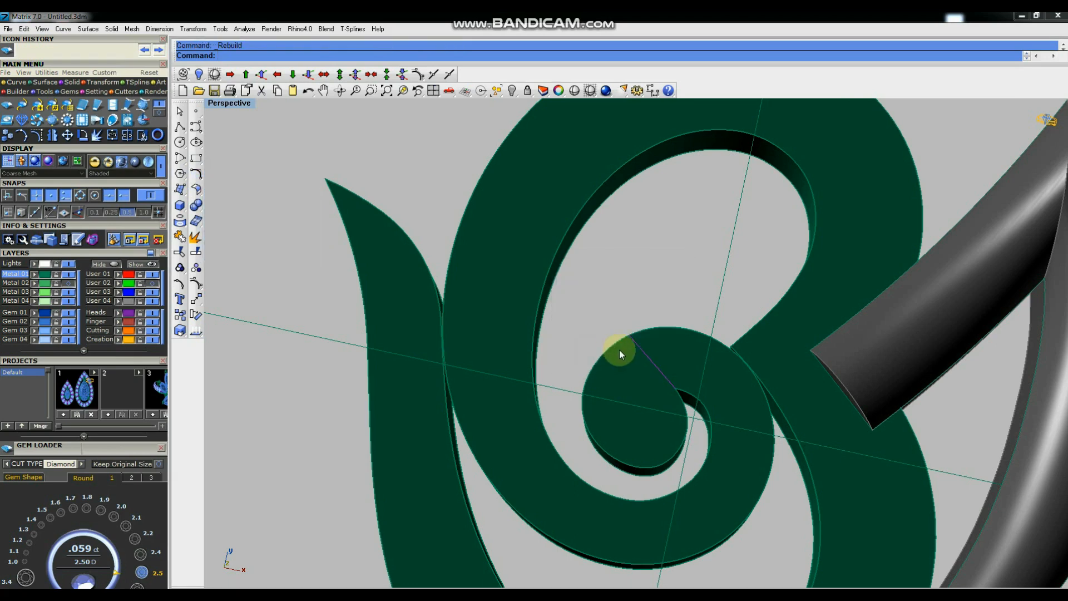
Raise the rebuilt line's middle control point vertically in repeated 0.1 steps to arch it above the spiral's top face.
{"action": "left_click", "coordinate": [655, 362]}
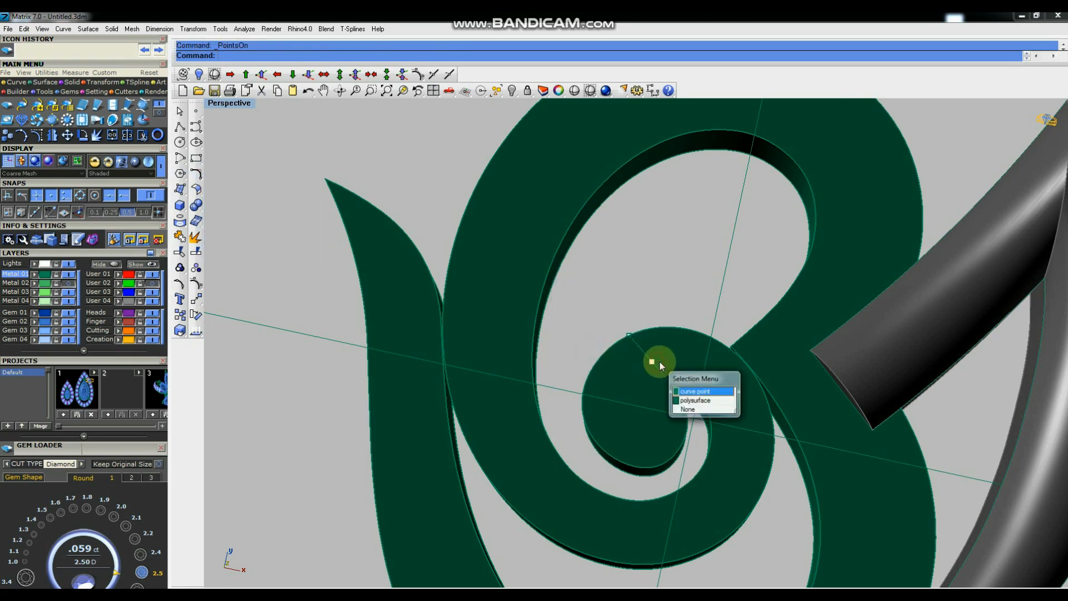
{"action": "left_click", "coordinate": [699, 391]}
{"action": "scroll", "coordinate": [706, 377], "scroll_direction": "down", "scroll_amount": 5}
{"action": "right_click_drag", "start_coordinate": [705, 377], "coordinate": [615, 281]}
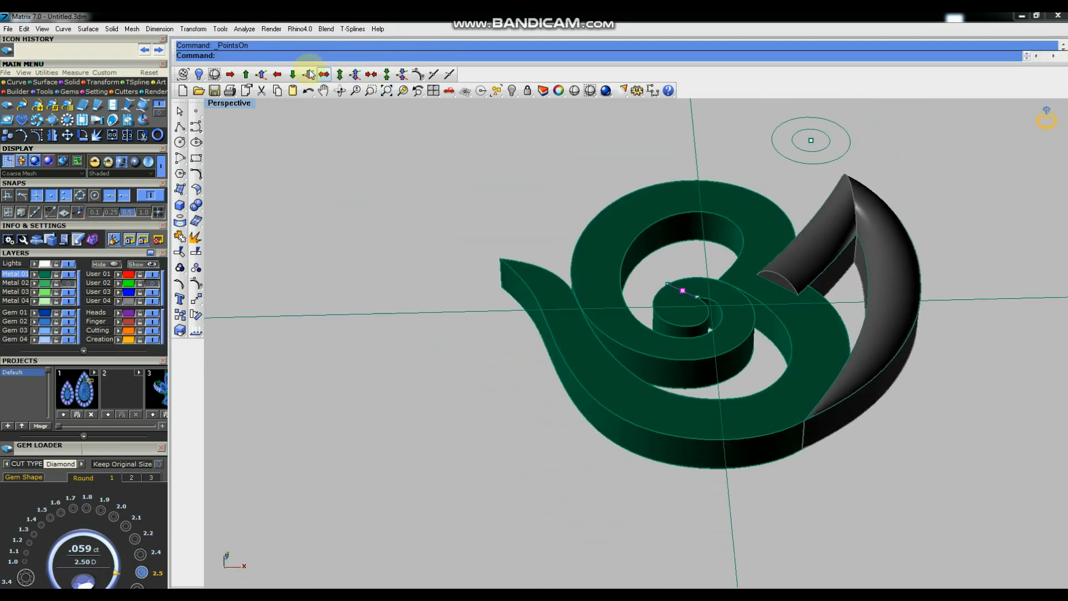
{"action": "left_click", "coordinate": [261, 74]}
{"action": "scroll", "coordinate": [662, 277], "scroll_direction": "up", "scroll_amount": 3}
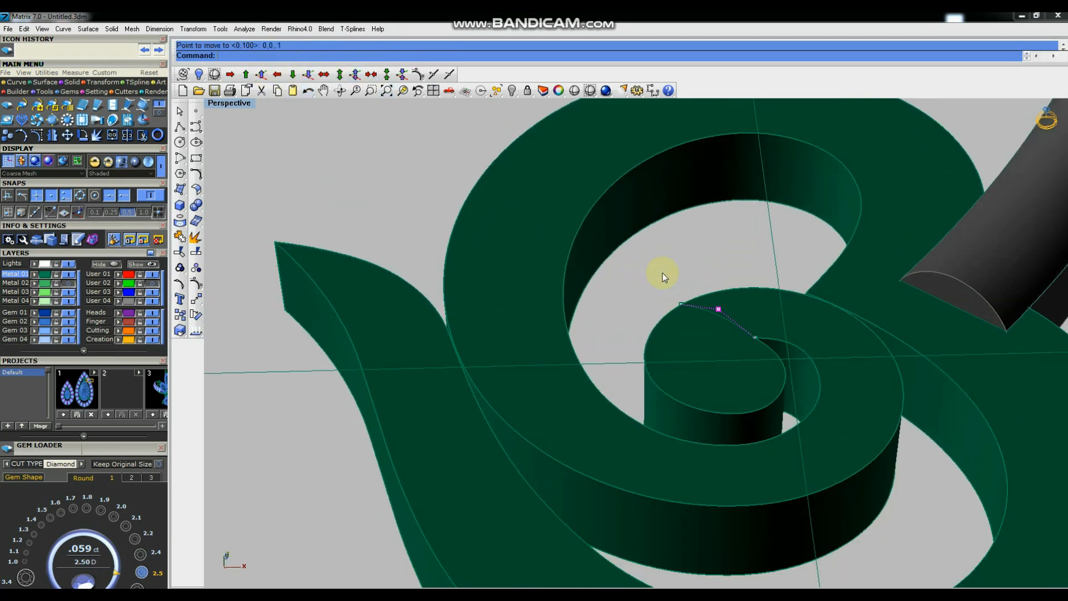
{"action": "right_click", "coordinate": [663, 273]}
{"action": "right_click", "coordinate": [664, 272]}
{"action": "right_click", "coordinate": [665, 273]}
{"action": "right_click", "coordinate": [665, 273]}
{"action": "right_click", "coordinate": [676, 271]}
{"action": "key", "text": "Escape"}
{"action": "key", "text": "Escape"}
Draw a start-end-point arc over the arched curve, using its two ends and a point on its crown, and delete the arched curve.
{"action": "left_click", "coordinate": [740, 313]}
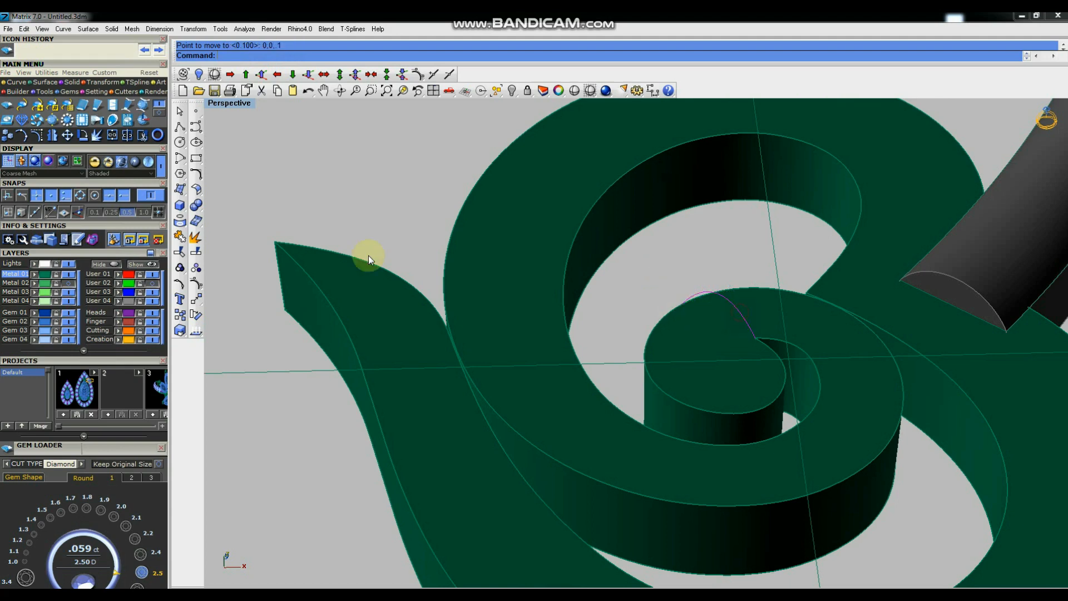
{"action": "left_click", "coordinate": [179, 158]}
{"action": "left_click", "coordinate": [283, 55]}
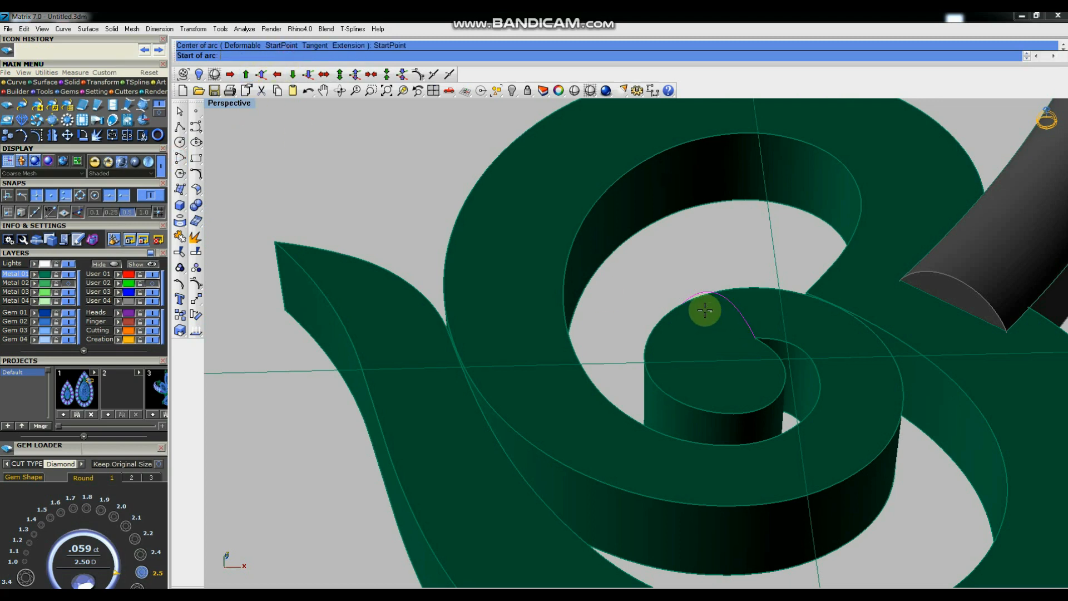
{"action": "left_click", "coordinate": [681, 304]}
{"action": "left_click", "coordinate": [755, 338]}
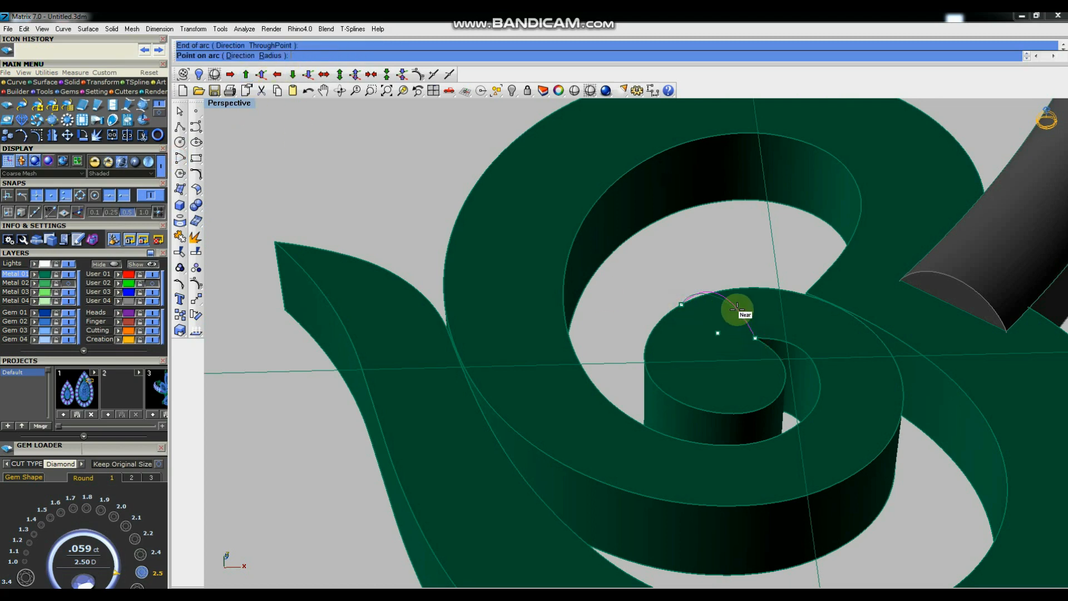
{"action": "left_click", "coordinate": [722, 298]}
{"action": "key", "text": "Delete"}
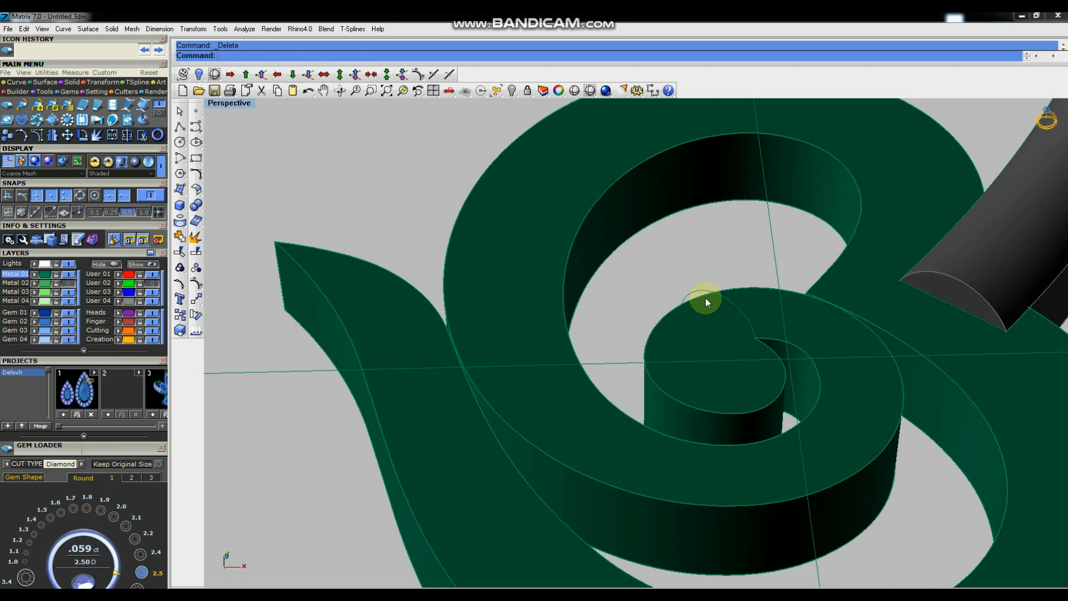
Split the spiral's outer edge curve where the arc meets it.
{"action": "scroll", "coordinate": [705, 300], "scroll_direction": "down", "scroll_amount": 4}
{"action": "right_click_drag", "start_coordinate": [705, 303], "coordinate": [654, 310]}
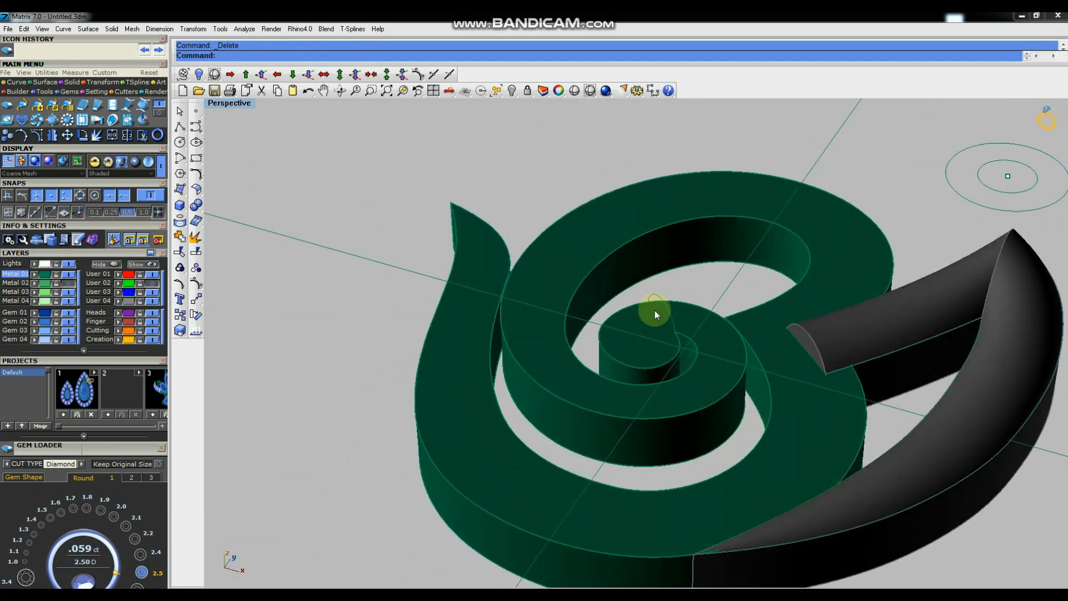
{"action": "scroll", "coordinate": [654, 309], "scroll_direction": "up", "scroll_amount": 5}
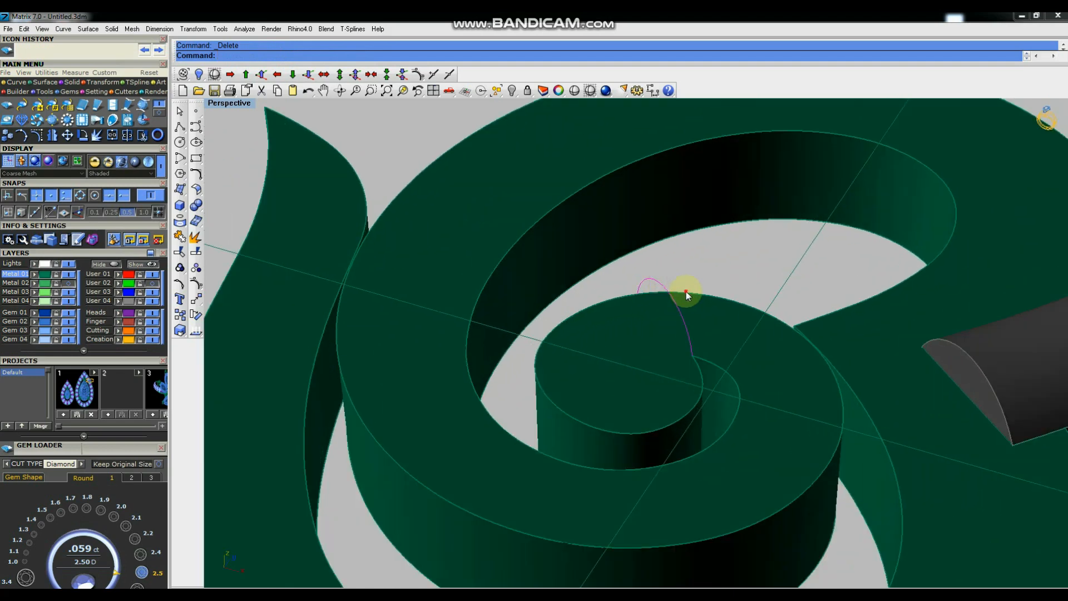
{"action": "left_click", "coordinate": [686, 292]}
{"action": "left_click", "coordinate": [710, 319]}
{"action": "scroll", "coordinate": [711, 319], "scroll_direction": "down", "scroll_amount": 2}
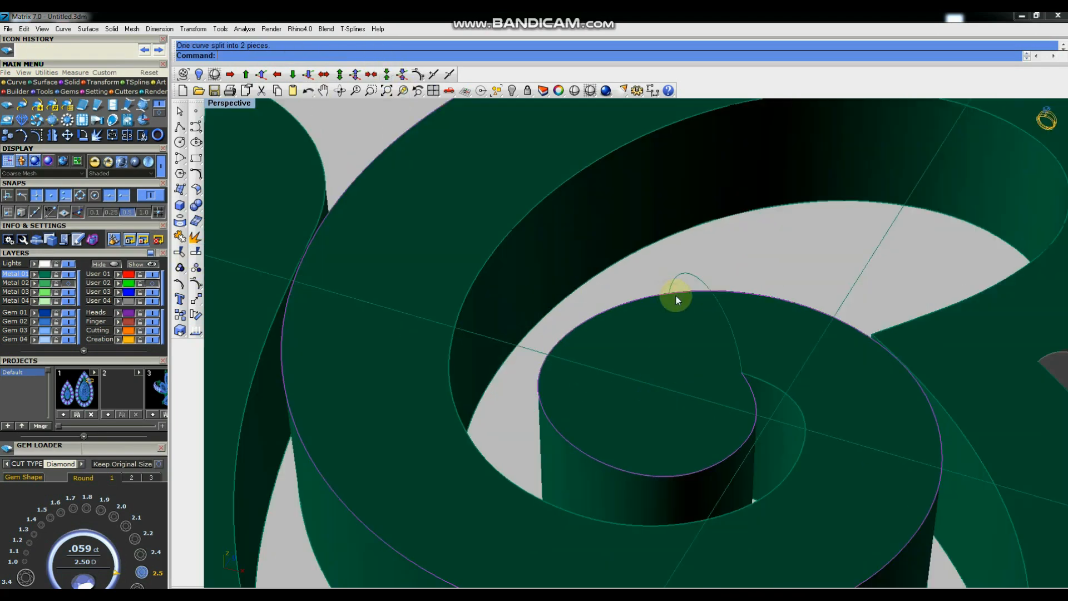
Split the spiral's inner edge curve at the arc's other end.
{"action": "scroll", "coordinate": [676, 295], "scroll_direction": "down", "scroll_amount": 5}
{"action": "right_click_drag", "start_coordinate": [703, 295], "coordinate": [719, 308]}
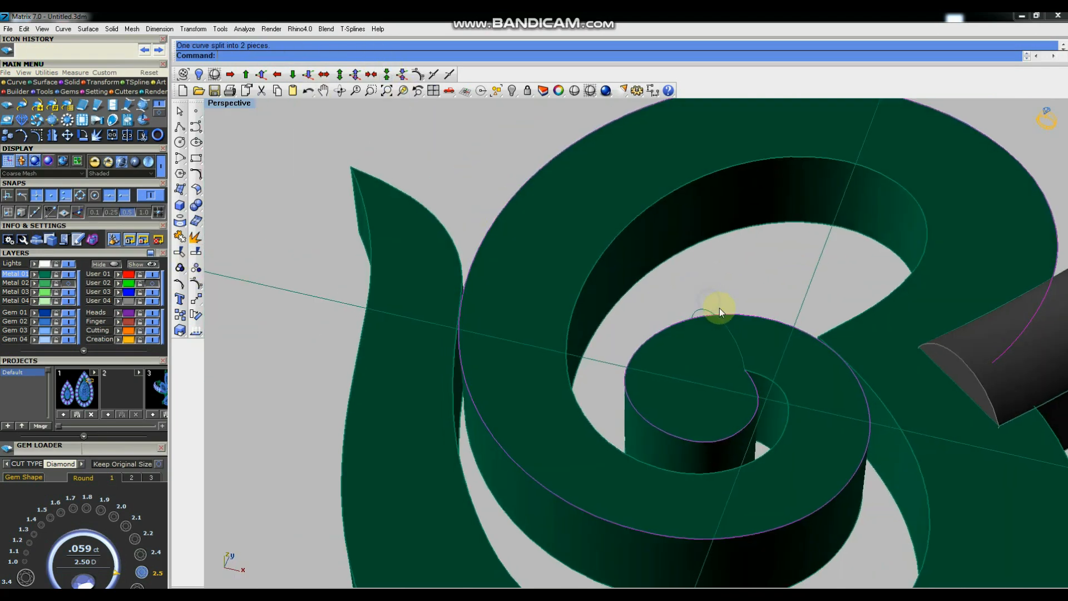
{"action": "left_click", "coordinate": [760, 377]}
{"action": "left_click", "coordinate": [784, 406]}
{"action": "scroll", "coordinate": [736, 340], "scroll_direction": "down", "scroll_amount": 3}
{"action": "right_click_drag", "start_coordinate": [741, 339], "coordinate": [739, 363]}
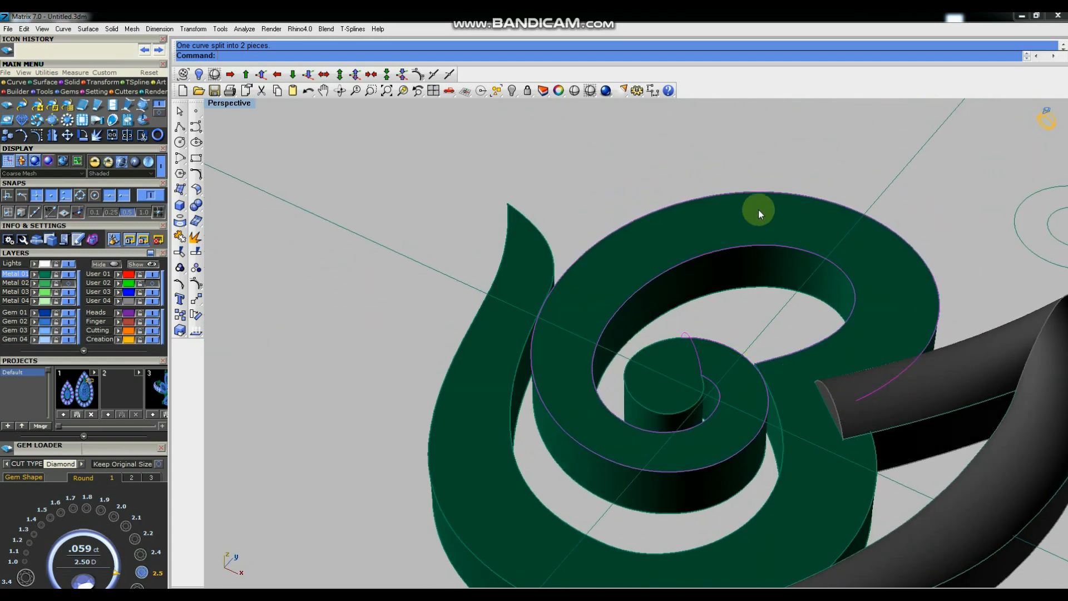
Orient the arc with Copy=Yes and Scale=3D, referencing its two ends and targeting the band beside the central curl for the first copy.
{"action": "left_click", "coordinate": [717, 311]}
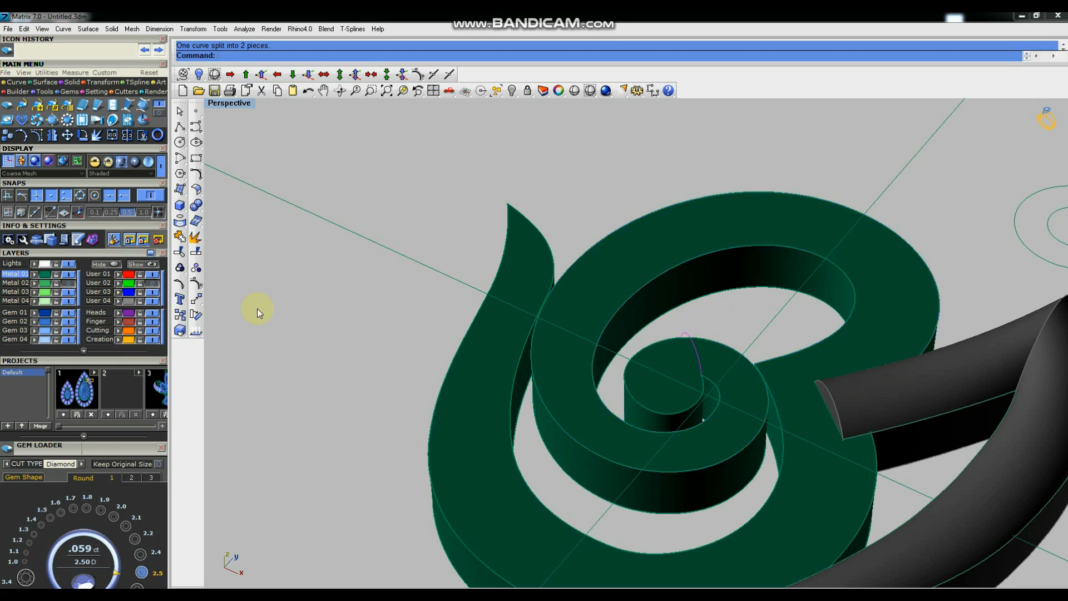
{"action": "left_click", "coordinate": [196, 299]}
{"action": "left_click", "coordinate": [217, 334]}
{"action": "left_click", "coordinate": [265, 57]}
{"action": "left_click", "coordinate": [301, 56]}
{"action": "left_click", "coordinate": [255, 56]}
{"action": "left_click", "coordinate": [681, 338]}
{"action": "left_click", "coordinate": [697, 373]}
{"action": "scroll", "coordinate": [736, 352], "scroll_direction": "down", "scroll_amount": 3}
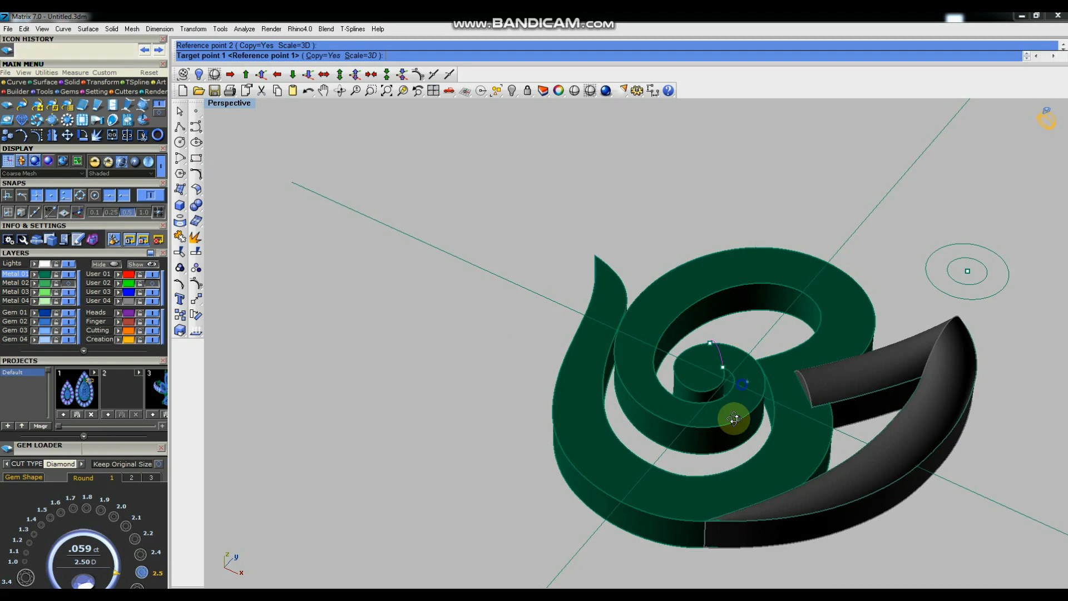
{"action": "scroll", "coordinate": [734, 418], "scroll_direction": "up", "scroll_amount": 6}
{"action": "scroll", "coordinate": [707, 476], "scroll_direction": "up", "scroll_amount": 3}
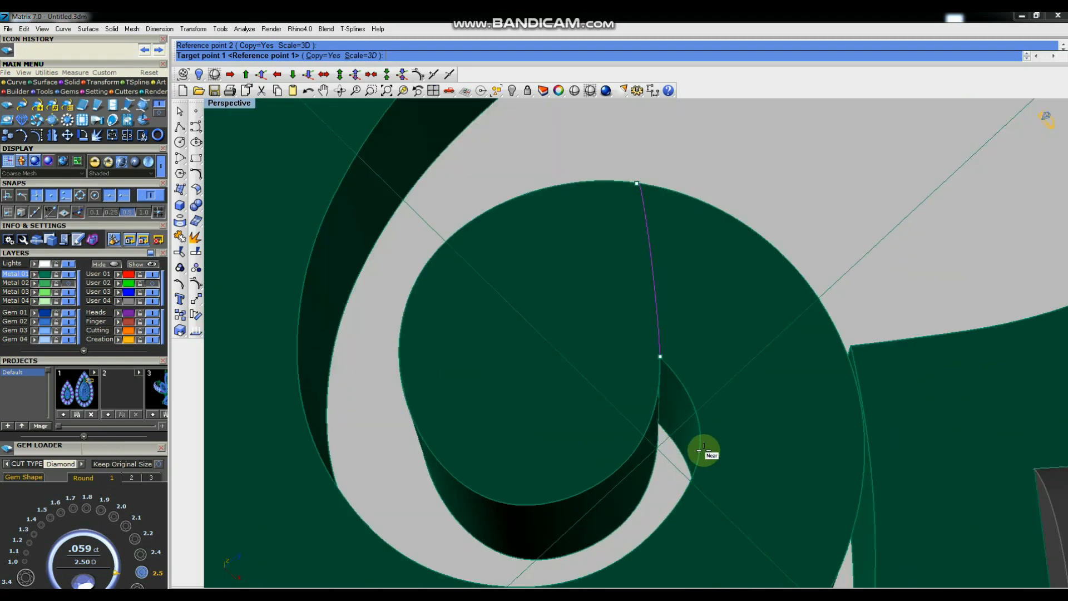
{"action": "left_click", "coordinate": [701, 449]}
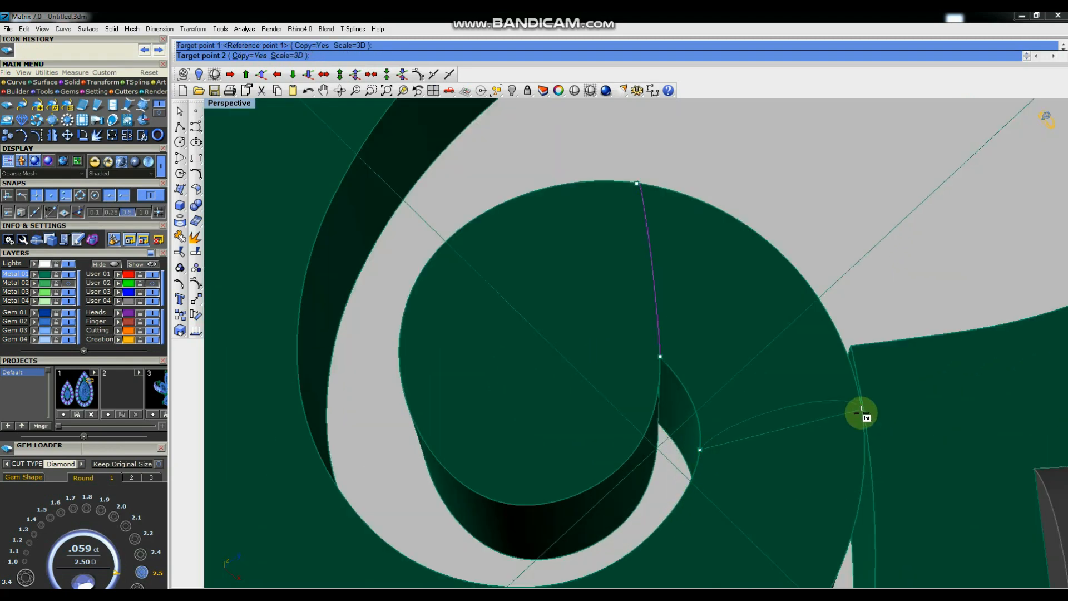
Place scaled arc copies from inner to outer edge along the lower and outer side of the spiral's first turn.
{"action": "scroll", "coordinate": [818, 369], "scroll_direction": "down", "scroll_amount": 2}
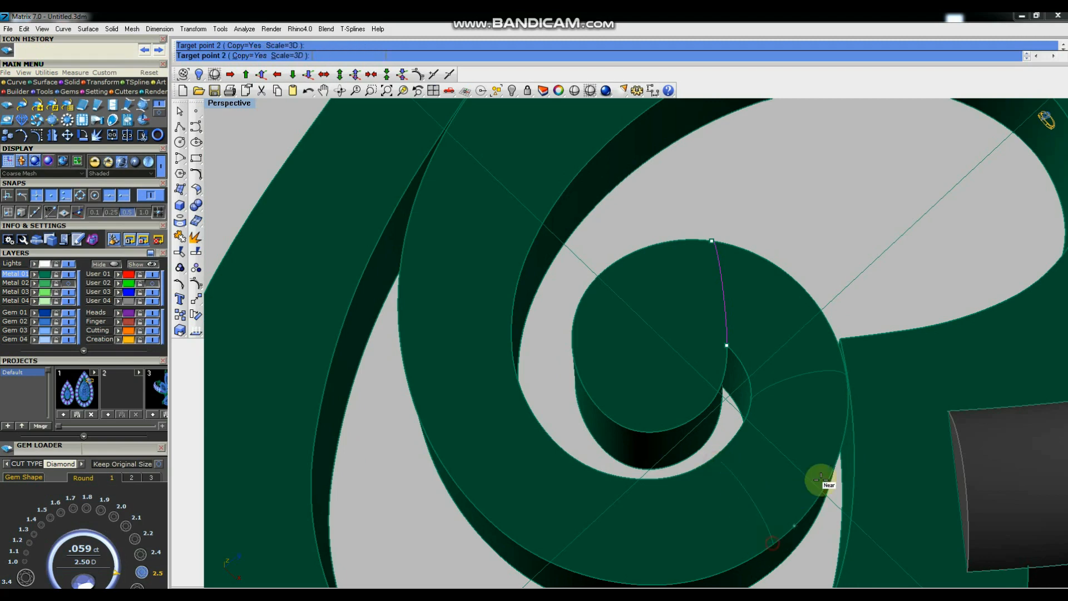
{"action": "scroll", "coordinate": [806, 493], "scroll_direction": "down", "scroll_amount": 2}
{"action": "scroll", "coordinate": [690, 473], "scroll_direction": "up", "scroll_amount": 2}
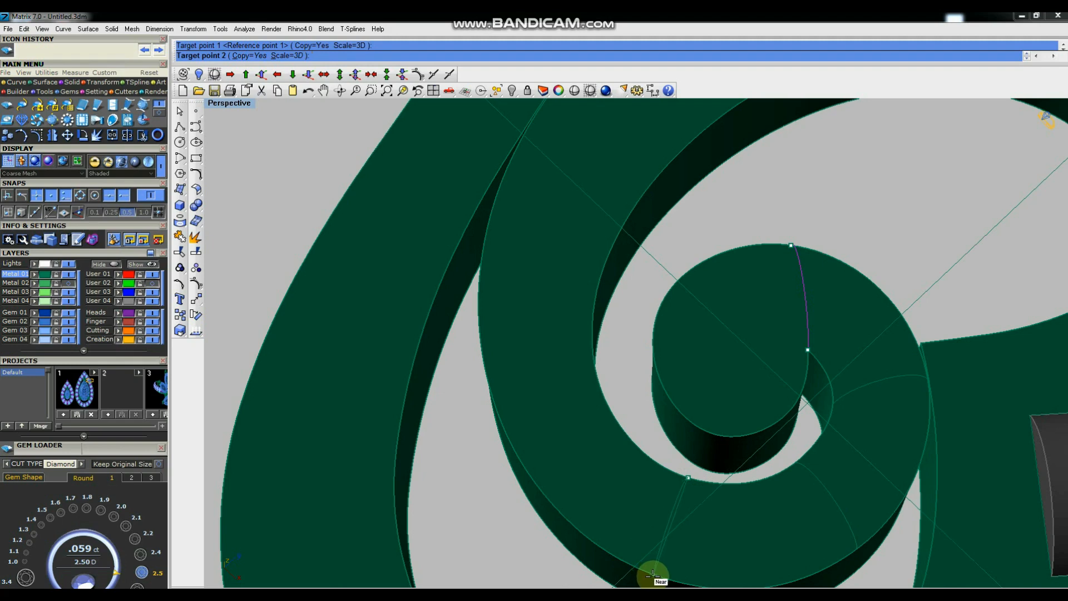
{"action": "scroll", "coordinate": [849, 396], "scroll_direction": "down", "scroll_amount": 2}
{"action": "scroll", "coordinate": [727, 327], "scroll_direction": "up", "scroll_amount": 3}
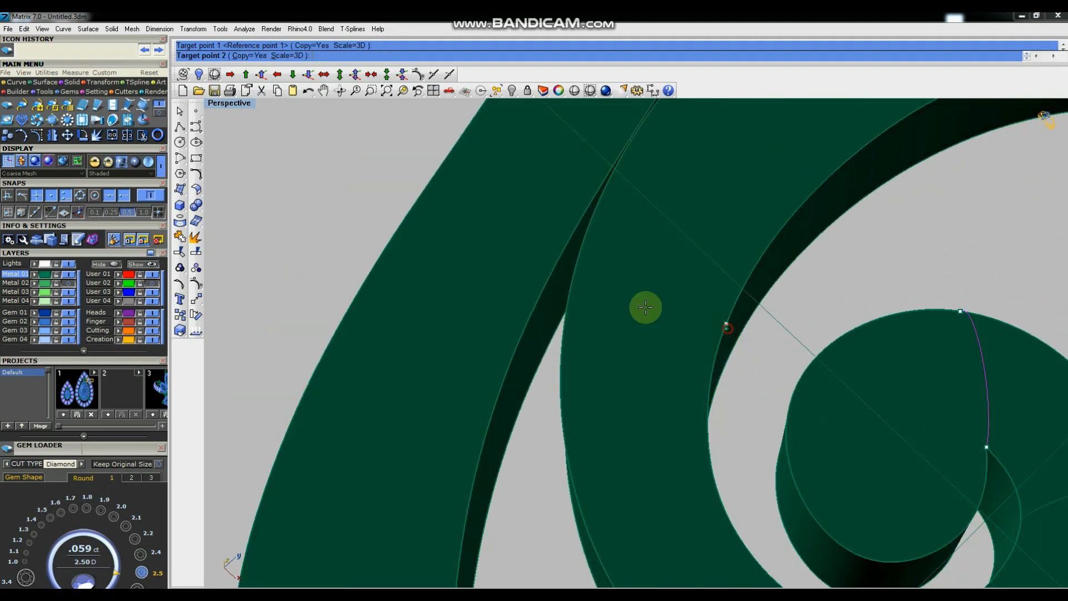
{"action": "left_click", "coordinate": [573, 286]}
{"action": "scroll", "coordinate": [651, 360], "scroll_direction": "down", "scroll_amount": 4}
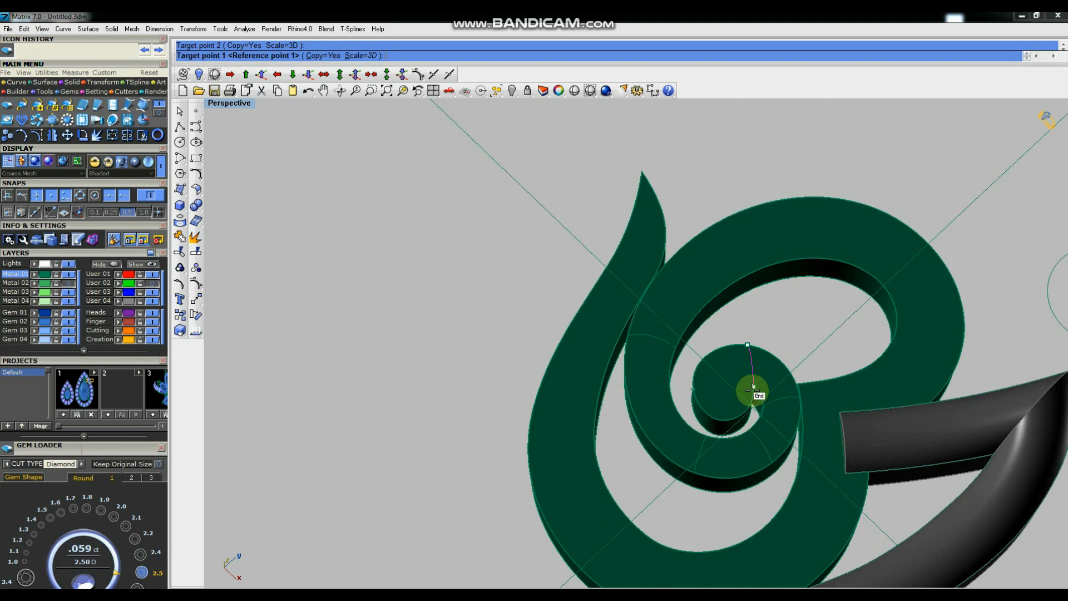
Add scaled arc copies across the spiral band where it runs alongside the pointed tail.
{"action": "scroll", "coordinate": [612, 432], "scroll_direction": "up", "scroll_amount": 3}
{"action": "left_click", "coordinate": [656, 410]}
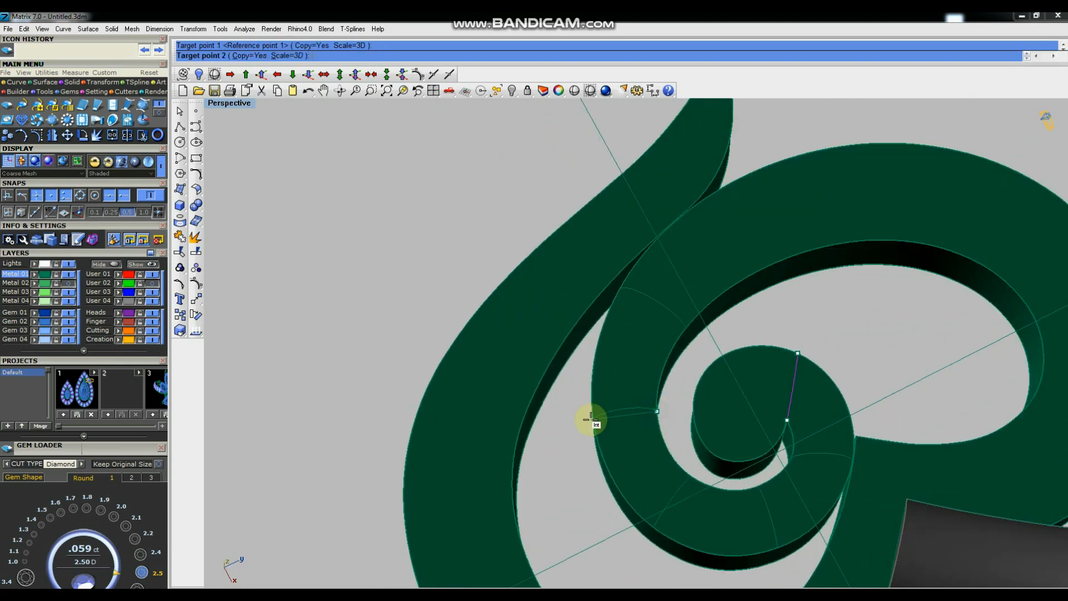
{"action": "left_click", "coordinate": [589, 419]}
{"action": "scroll", "coordinate": [873, 365], "scroll_direction": "down", "scroll_amount": 3}
{"action": "right_click_drag", "start_coordinate": [873, 365], "coordinate": [745, 347]}
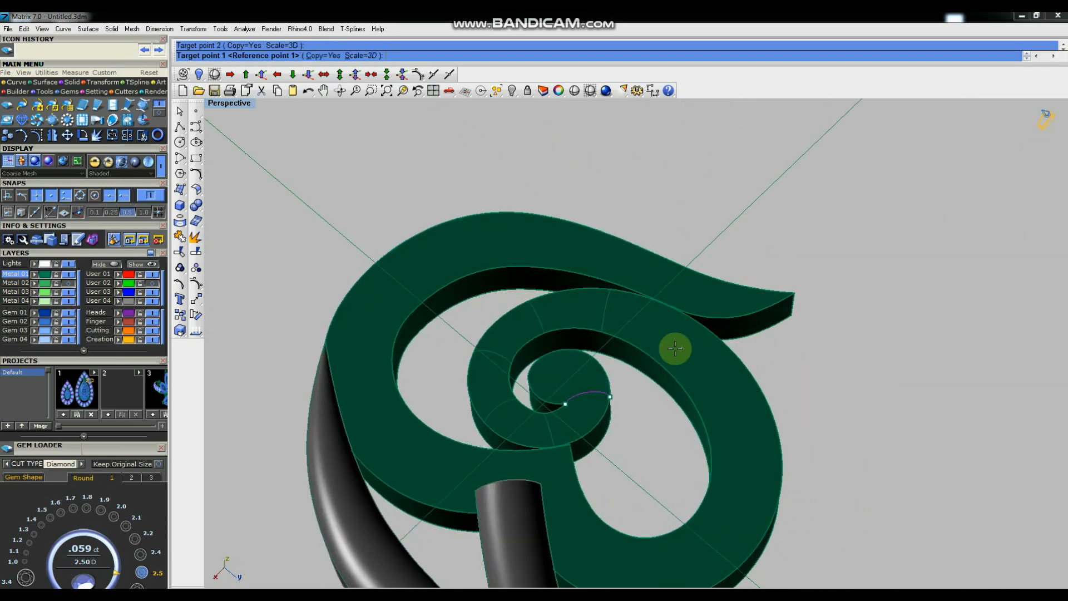
{"action": "scroll", "coordinate": [662, 362], "scroll_direction": "up", "scroll_amount": 3}
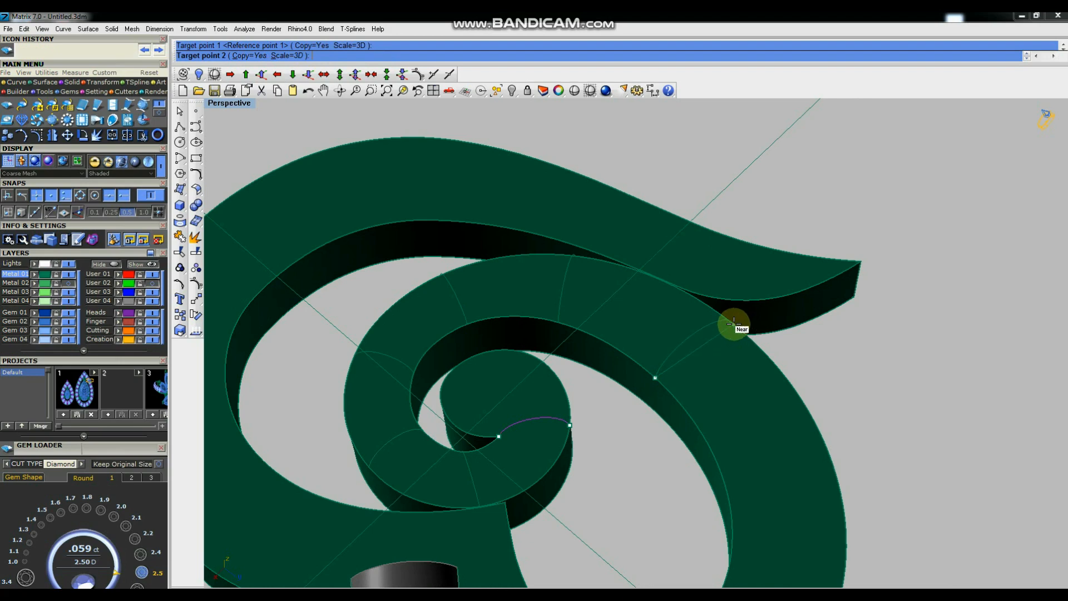
{"action": "scroll", "coordinate": [651, 286], "scroll_direction": "down", "scroll_amount": 3}
Place scaled arc copies between the inner and outer edges around the bend of the large loop.
{"action": "left_click", "coordinate": [699, 414]}
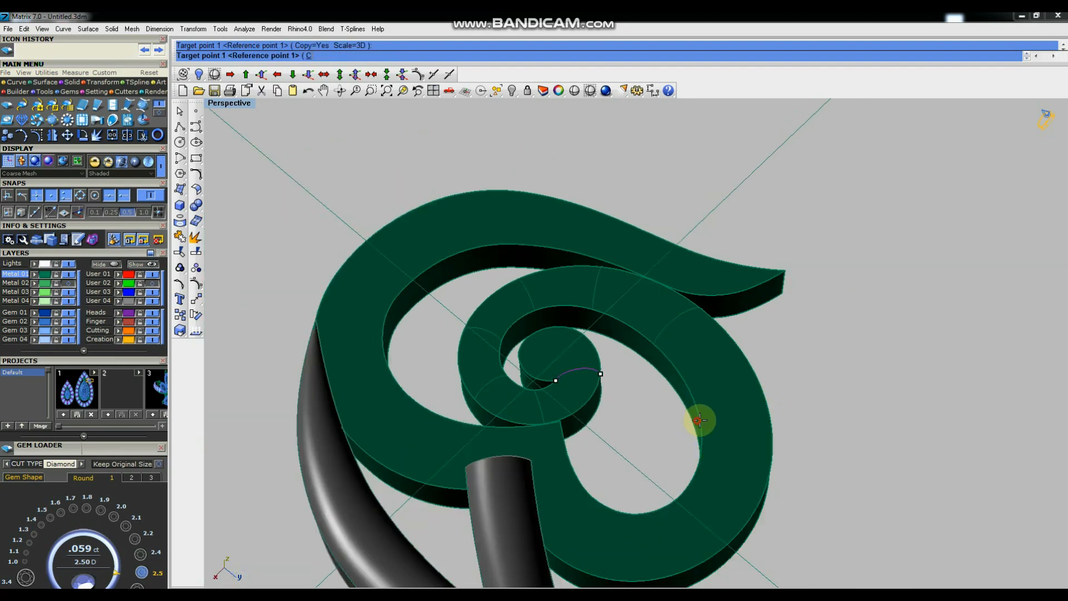
{"action": "left_click", "coordinate": [771, 402]}
{"action": "scroll", "coordinate": [776, 399], "scroll_direction": "down", "scroll_amount": 3}
{"action": "scroll", "coordinate": [768, 412], "scroll_direction": "up", "scroll_amount": 5}
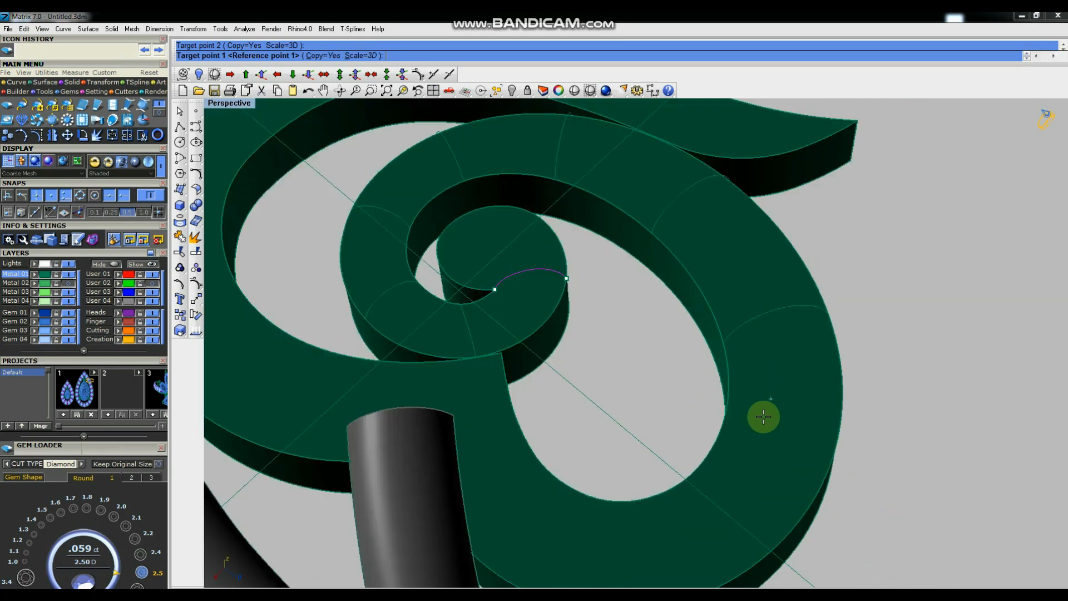
{"action": "left_click", "coordinate": [695, 464]}
{"action": "scroll", "coordinate": [870, 323], "scroll_direction": "down", "scroll_amount": 4}
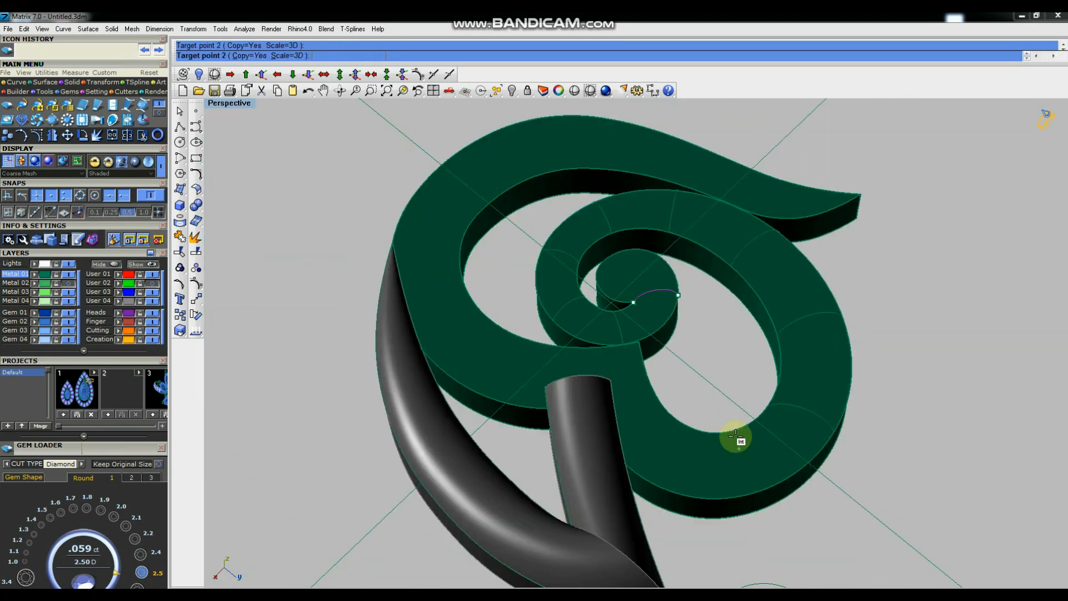
{"action": "left_click", "coordinate": [755, 493]}
Place the last two scaled arc copies across the band near the locked body's short prong, one starting at the notch corner.
{"action": "scroll", "coordinate": [711, 413], "scroll_direction": "up", "scroll_amount": 3}
{"action": "left_click", "coordinate": [631, 412]}
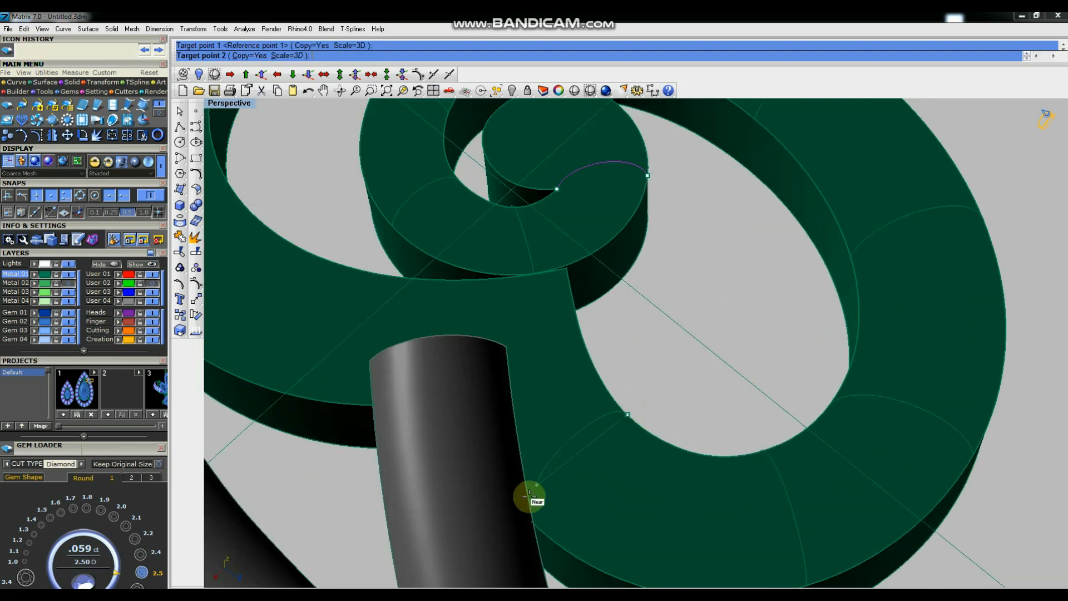
{"action": "left_click", "coordinate": [517, 509]}
{"action": "scroll", "coordinate": [708, 377], "scroll_direction": "down", "scroll_amount": 3}
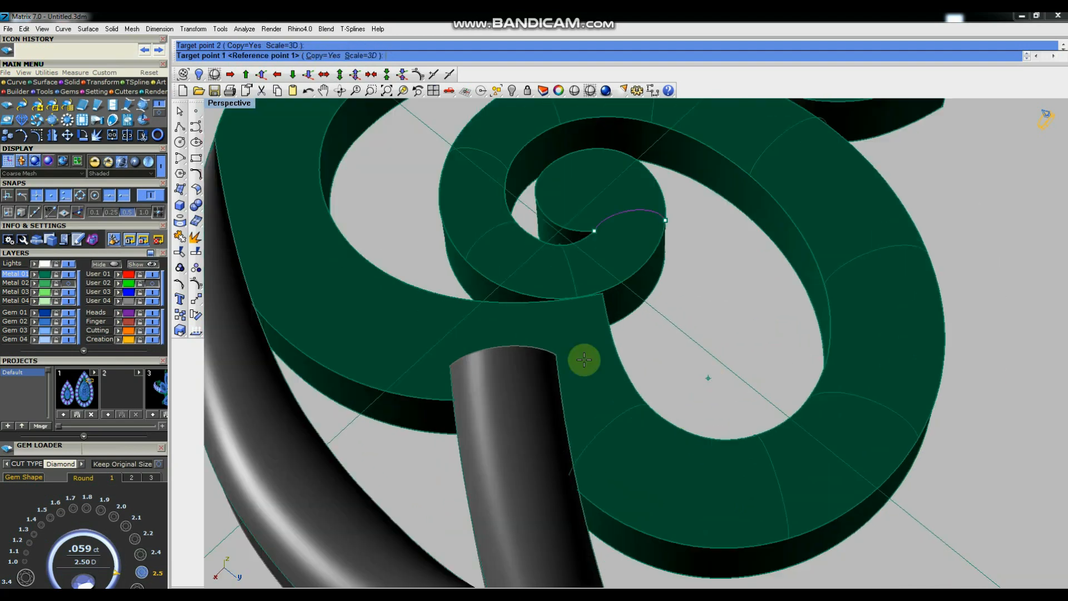
{"action": "scroll", "coordinate": [601, 306], "scroll_direction": "up", "scroll_amount": 5}
{"action": "left_click", "coordinate": [627, 253]}
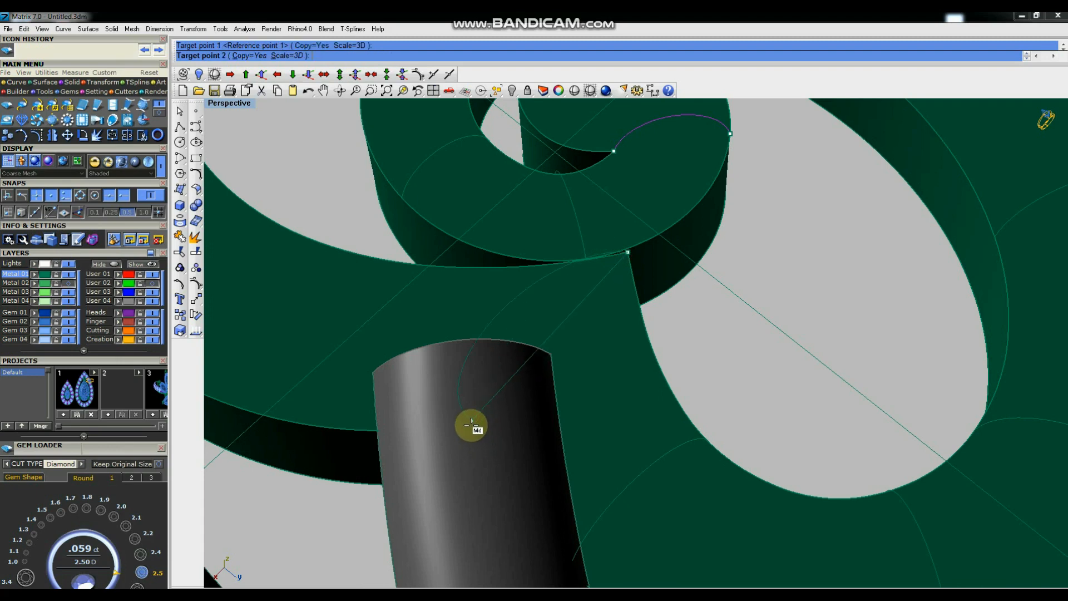
{"action": "left_click", "coordinate": [474, 429]}
{"action": "right_click", "coordinate": [604, 362]}
{"action": "scroll", "coordinate": [735, 326], "scroll_direction": "down", "scroll_amount": 5}
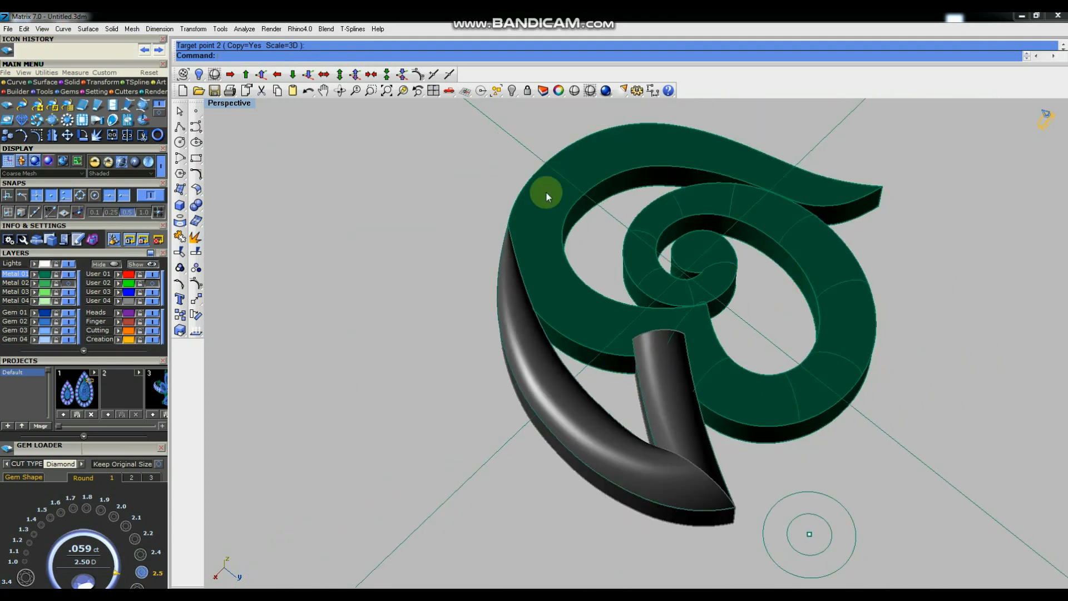
Unlock the domed two-pronged body and hide it.
{"action": "left_click", "coordinate": [512, 90]}
{"action": "left_click", "coordinate": [687, 441]}
{"action": "right_click", "coordinate": [688, 441]}
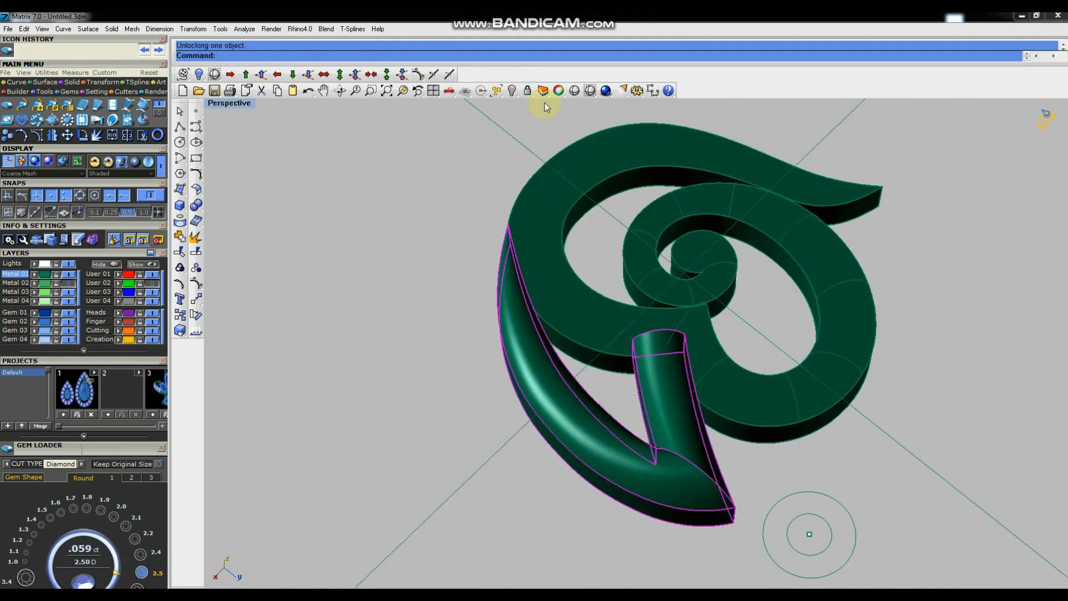
{"action": "key", "text": "Delete"}
{"action": "scroll", "coordinate": [673, 369], "scroll_direction": "up", "scroll_amount": 5}
{"action": "left_click", "coordinate": [626, 452]}
{"action": "left_click", "coordinate": [497, 90]}
{"action": "scroll", "coordinate": [696, 327], "scroll_direction": "down", "scroll_amount": 4}
{"action": "right_click_drag", "start_coordinate": [696, 327], "coordinate": [865, 322]}
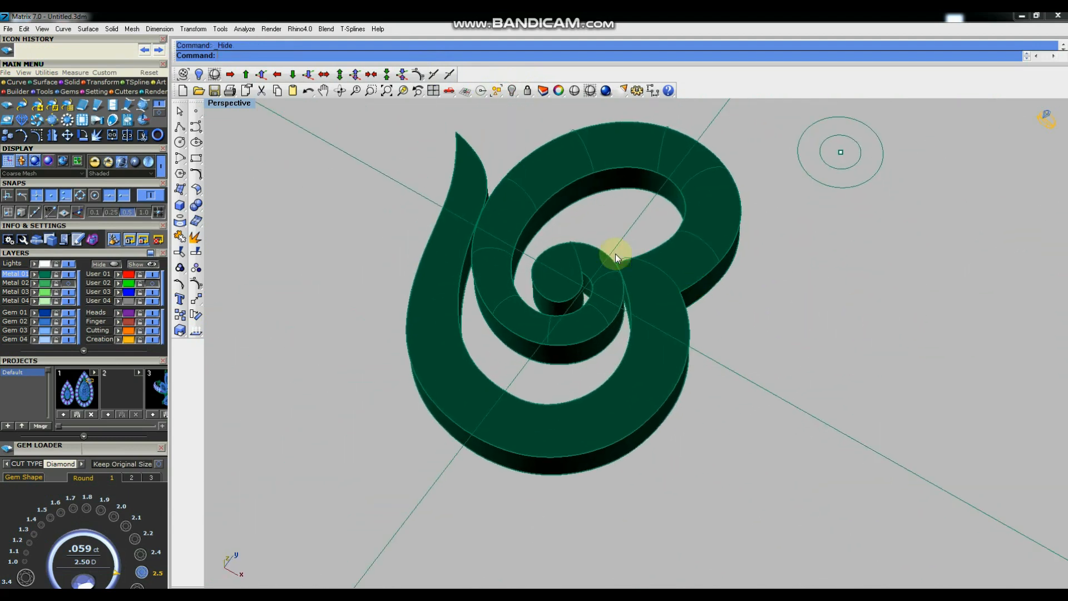
Create a curve network surface from the loop's inner and outer edge curves and all arcs between the notch and the central curl.
{"action": "scroll", "coordinate": [663, 266], "scroll_direction": "up", "scroll_amount": 5}
{"action": "left_click", "coordinate": [686, 249]}
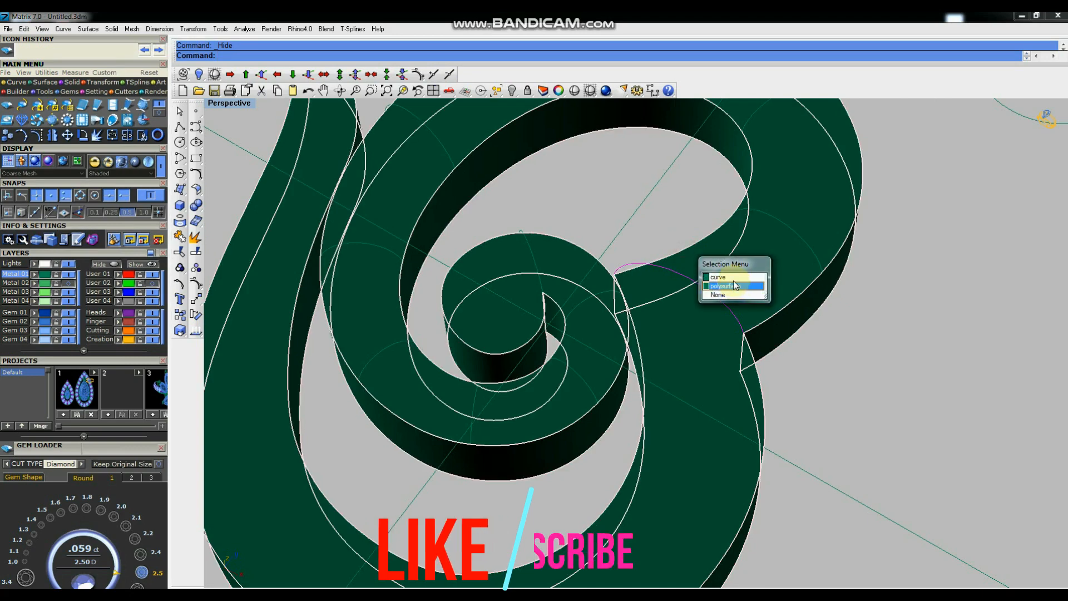
{"action": "left_click", "coordinate": [767, 281]}
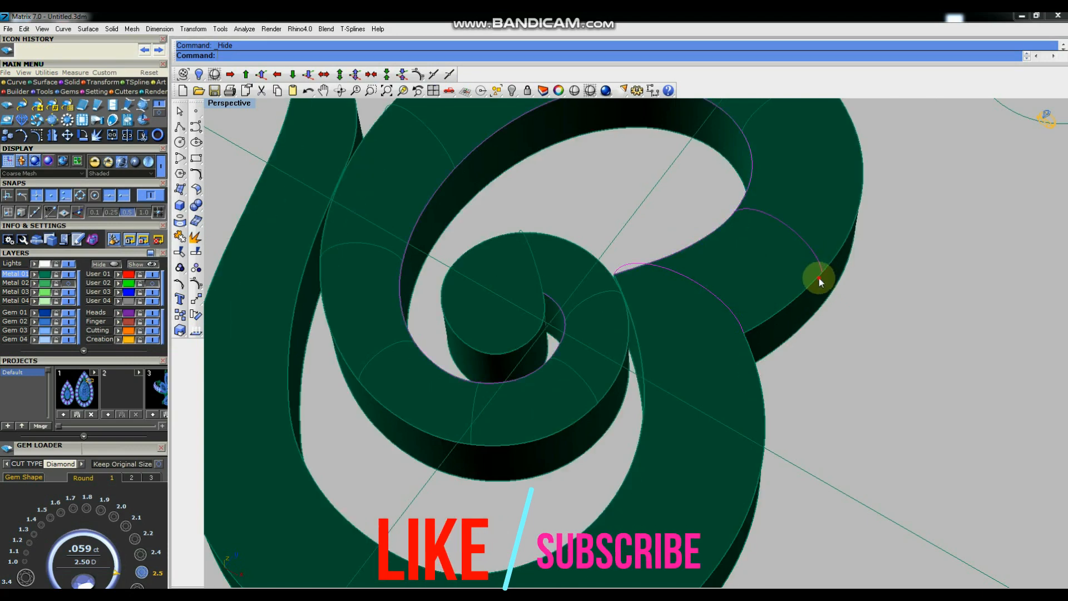
{"action": "left_click", "coordinate": [819, 278]}
{"action": "scroll", "coordinate": [688, 306], "scroll_direction": "down", "scroll_amount": 3}
{"action": "left_click", "coordinate": [715, 229]}
{"action": "left_click", "coordinate": [723, 237]}
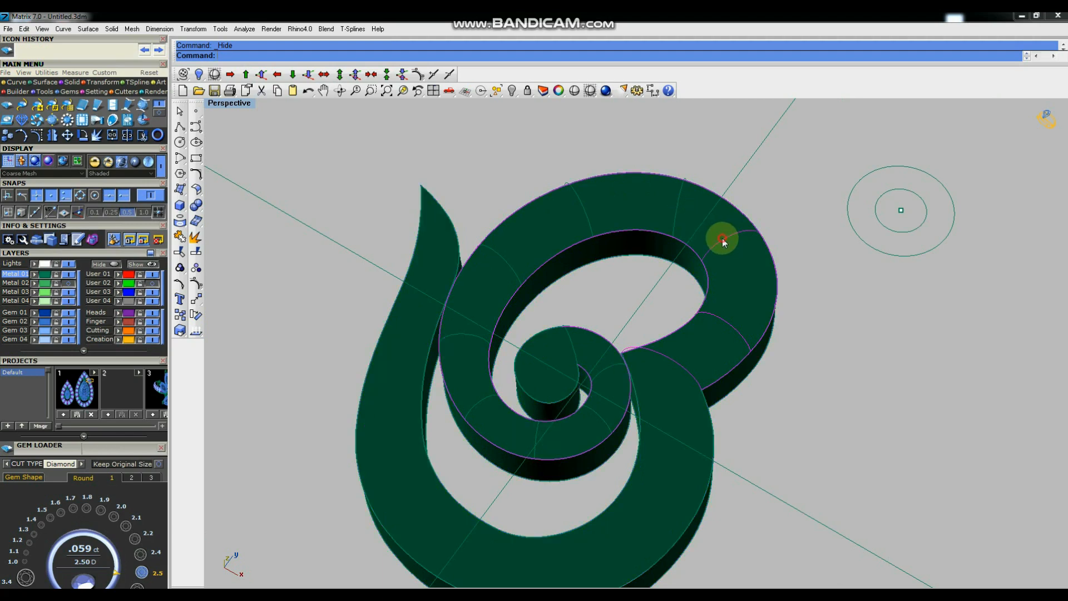
{"action": "left_click", "coordinate": [677, 212]}
{"action": "left_click", "coordinate": [518, 270]}
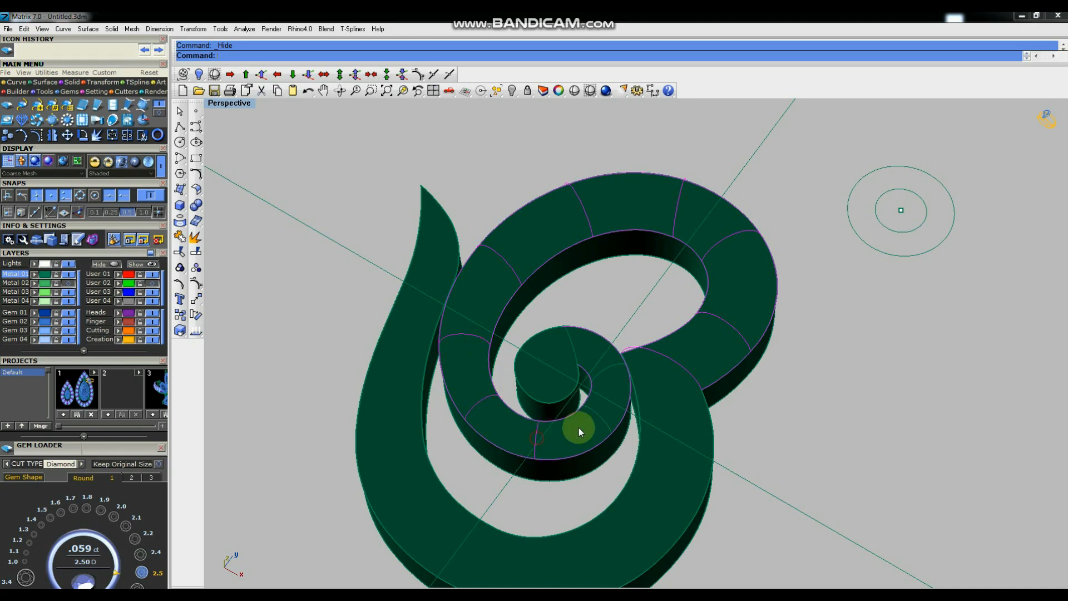
{"action": "left_click", "coordinate": [610, 369]}
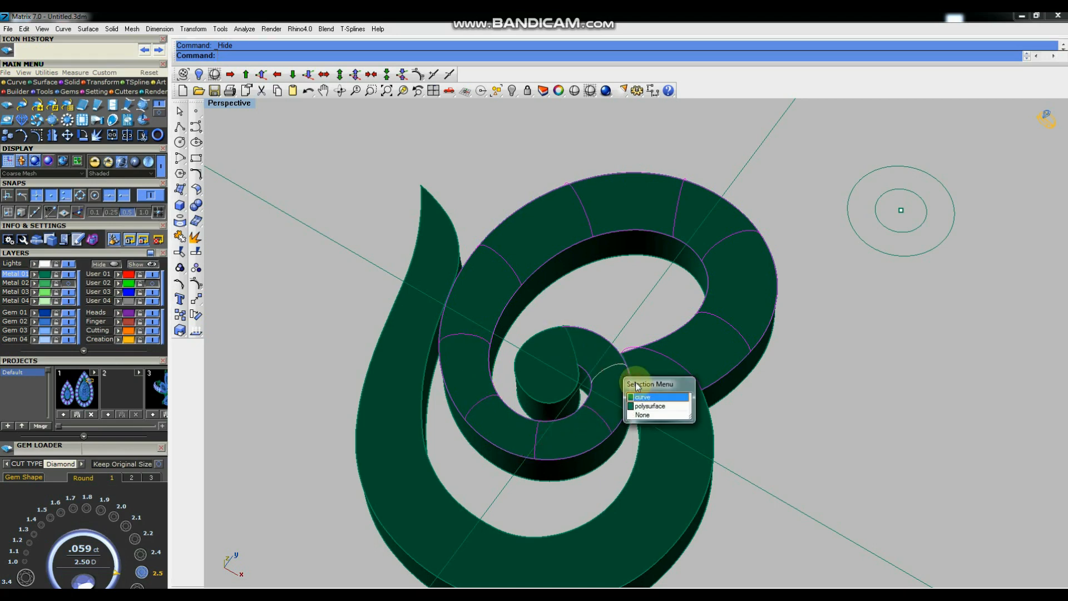
{"action": "left_click", "coordinate": [642, 398]}
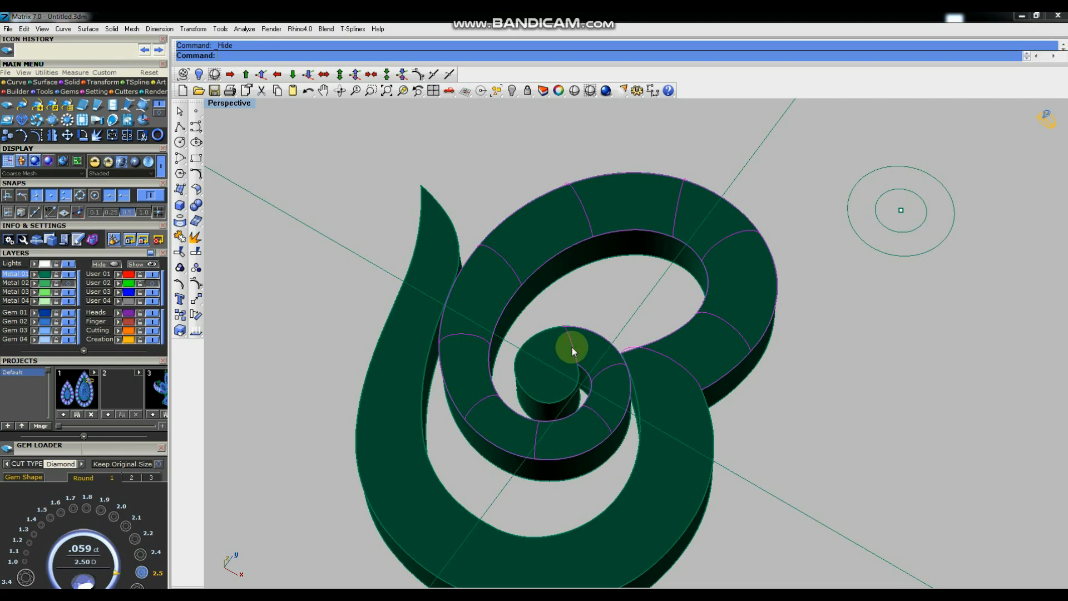
{"action": "right_click_drag", "start_coordinate": [716, 407], "coordinate": [547, 311]}
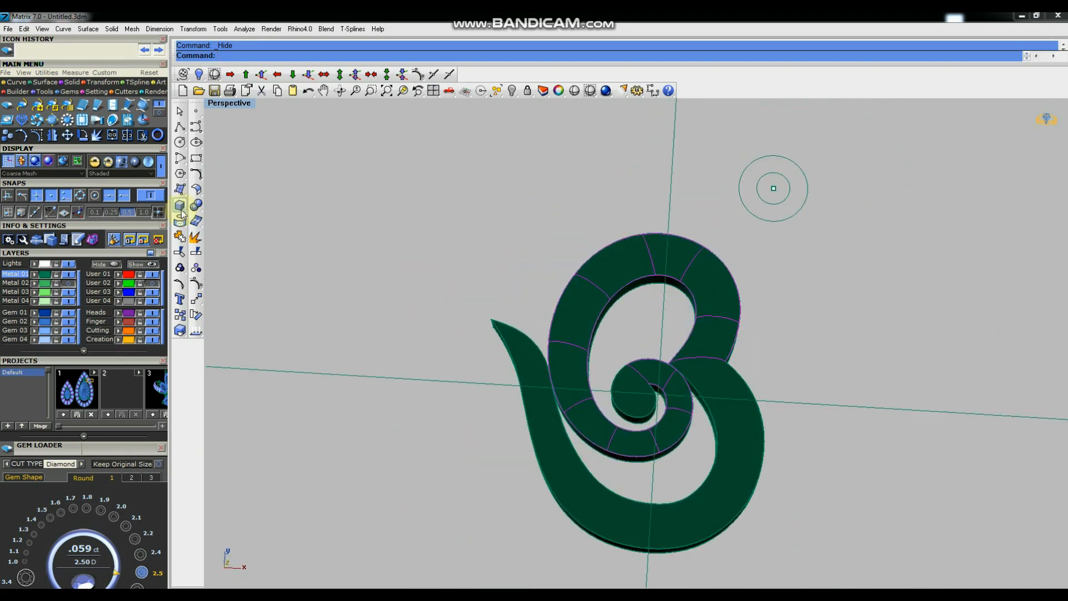
{"action": "left_click", "coordinate": [180, 190]}
{"action": "left_click", "coordinate": [228, 220]}
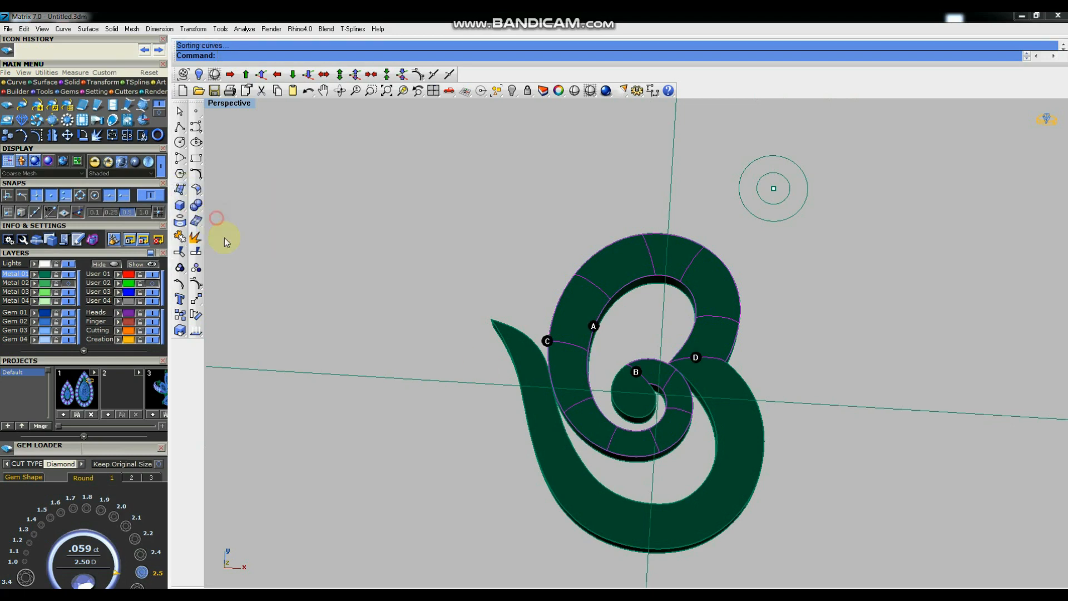
{"action": "left_click", "coordinate": [407, 380]}
Orient the end arc at the central curl with Copy=Yes and Scale=3D, using its two ends as reference points.
{"action": "right_click_drag", "start_coordinate": [465, 306], "coordinate": [573, 333]}
{"action": "scroll", "coordinate": [579, 335], "scroll_direction": "up", "scroll_amount": 5}
{"action": "scroll", "coordinate": [655, 323], "scroll_direction": "up", "scroll_amount": 3}
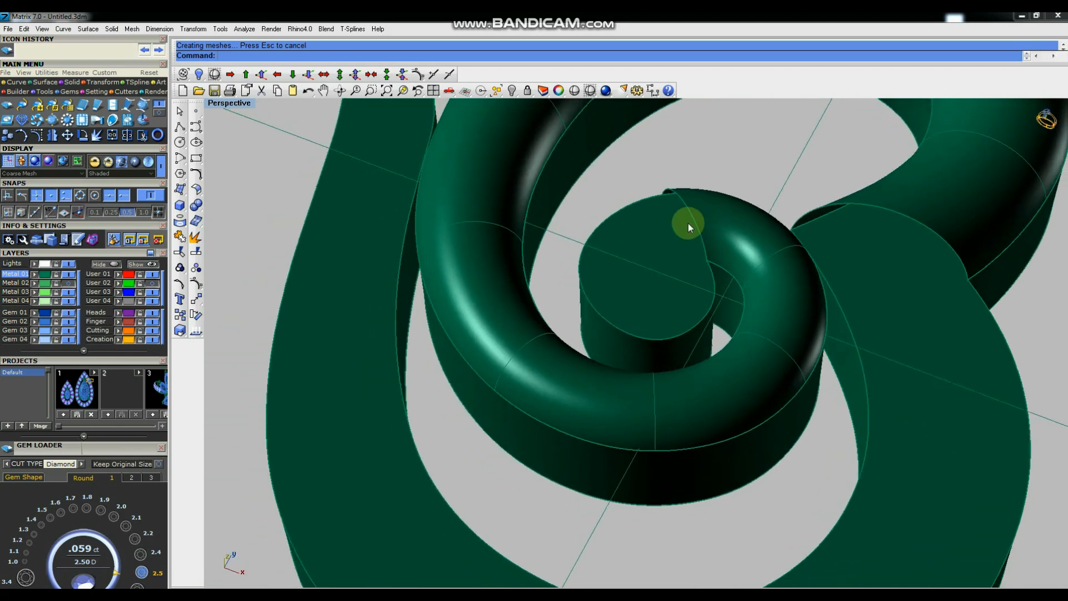
{"action": "left_click", "coordinate": [703, 222]}
{"action": "left_click", "coordinate": [732, 246]}
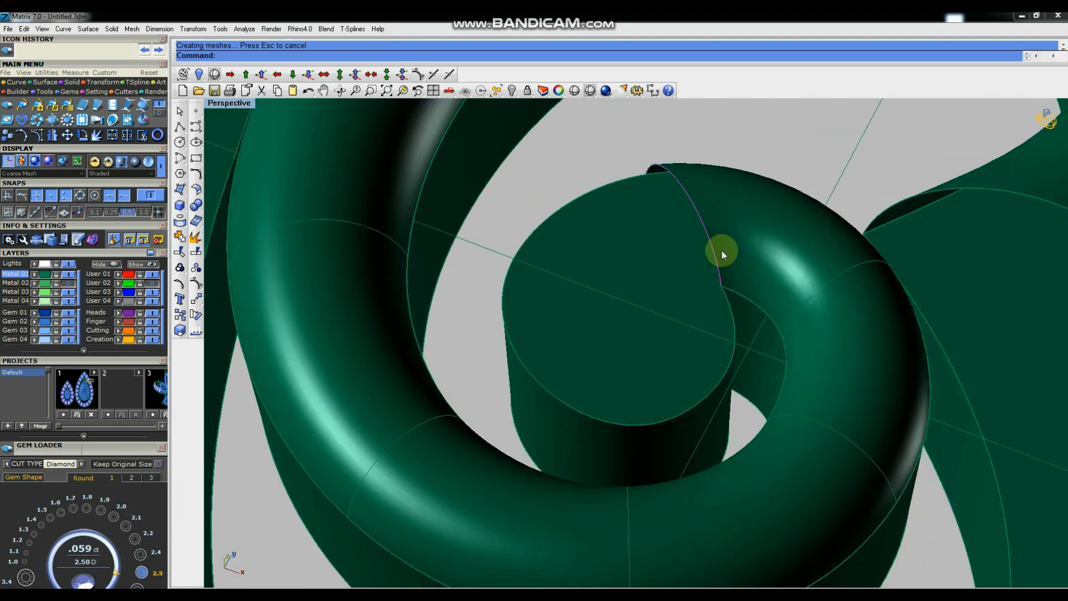
{"action": "scroll", "coordinate": [723, 250], "scroll_direction": "down", "scroll_amount": 4}
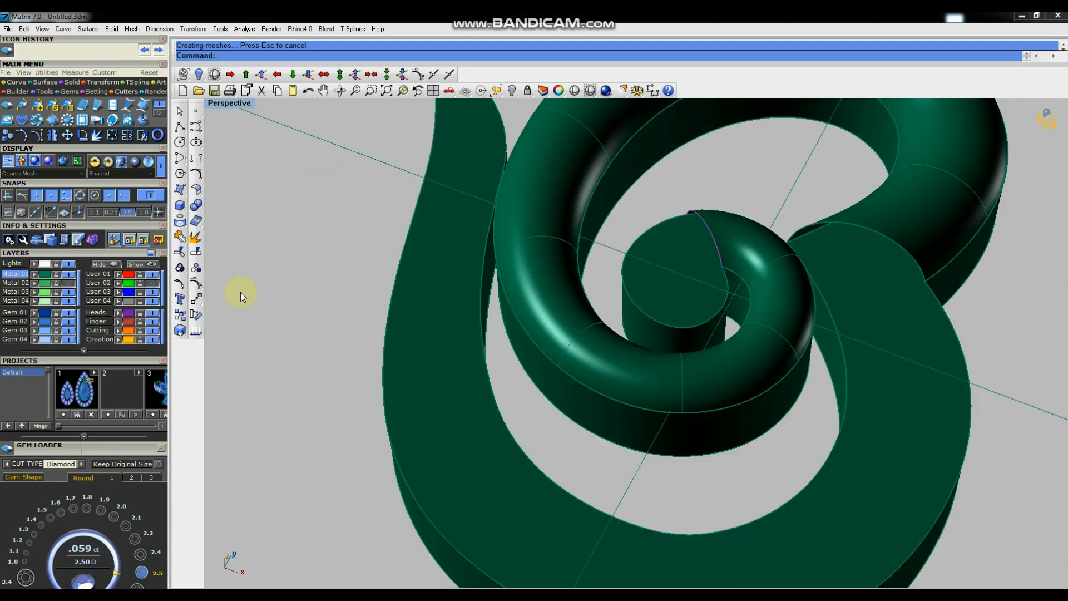
{"action": "left_click", "coordinate": [196, 299]}
{"action": "left_click", "coordinate": [216, 340]}
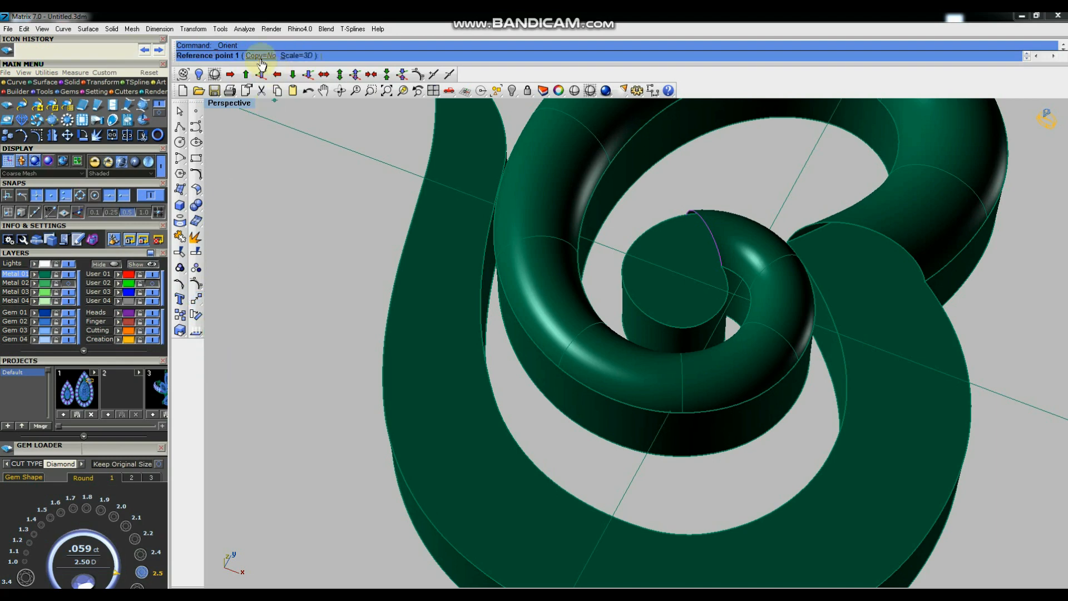
{"action": "left_click", "coordinate": [261, 56]}
{"action": "left_click", "coordinate": [297, 55]}
{"action": "left_click", "coordinate": [257, 56]}
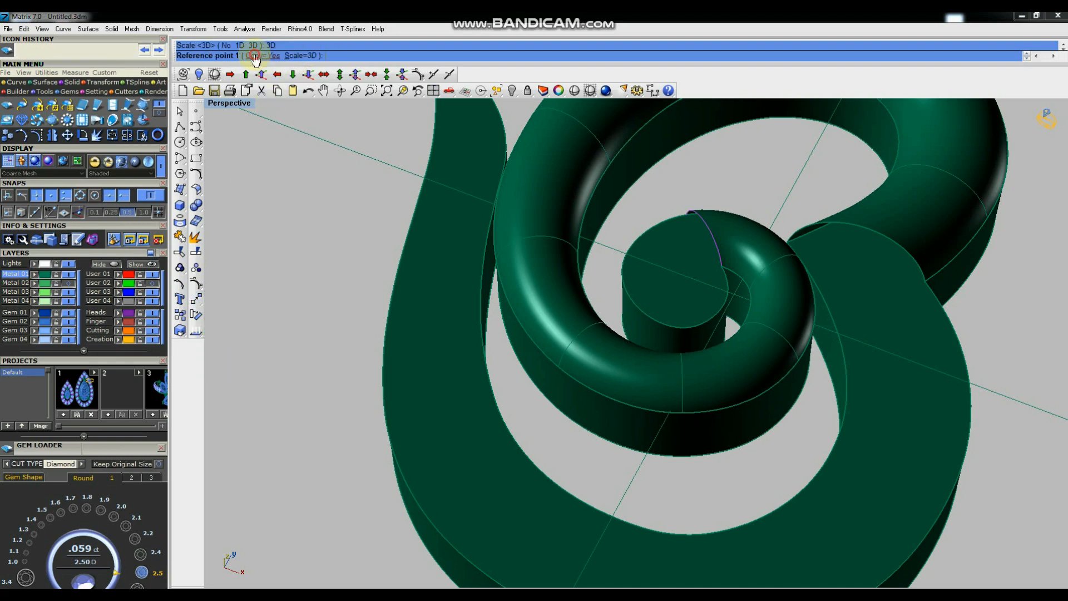
{"action": "scroll", "coordinate": [673, 225], "scroll_direction": "up", "scroll_amount": 3}
{"action": "left_click", "coordinate": [689, 204]}
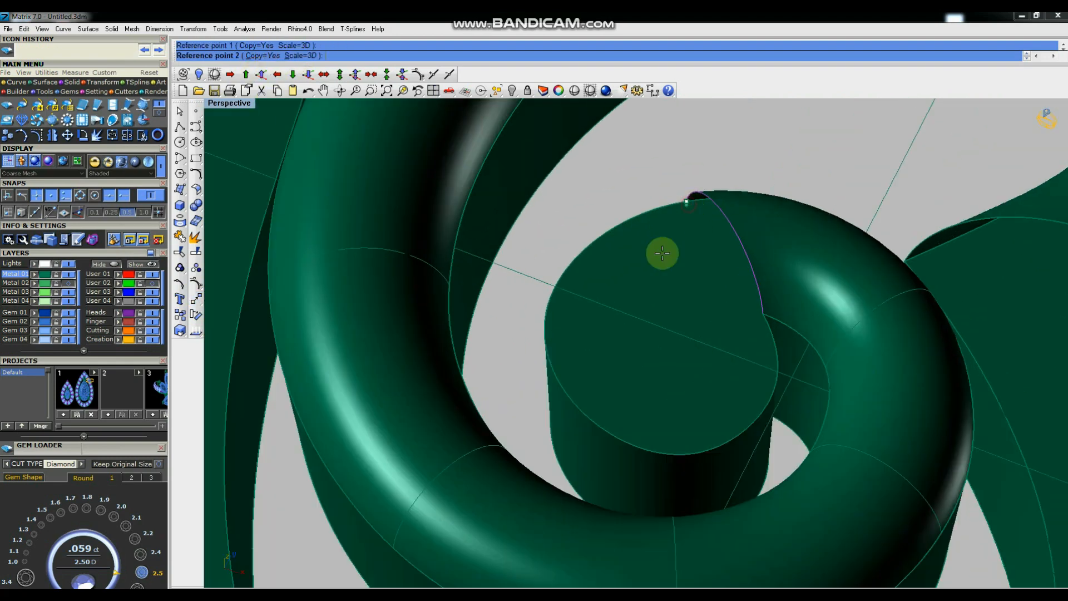
{"action": "left_click", "coordinate": [763, 313]}
Place two scaled arc copies across the flat round centre of the curl and end the Orient command.
{"action": "scroll", "coordinate": [770, 320], "scroll_direction": "down", "scroll_amount": 3}
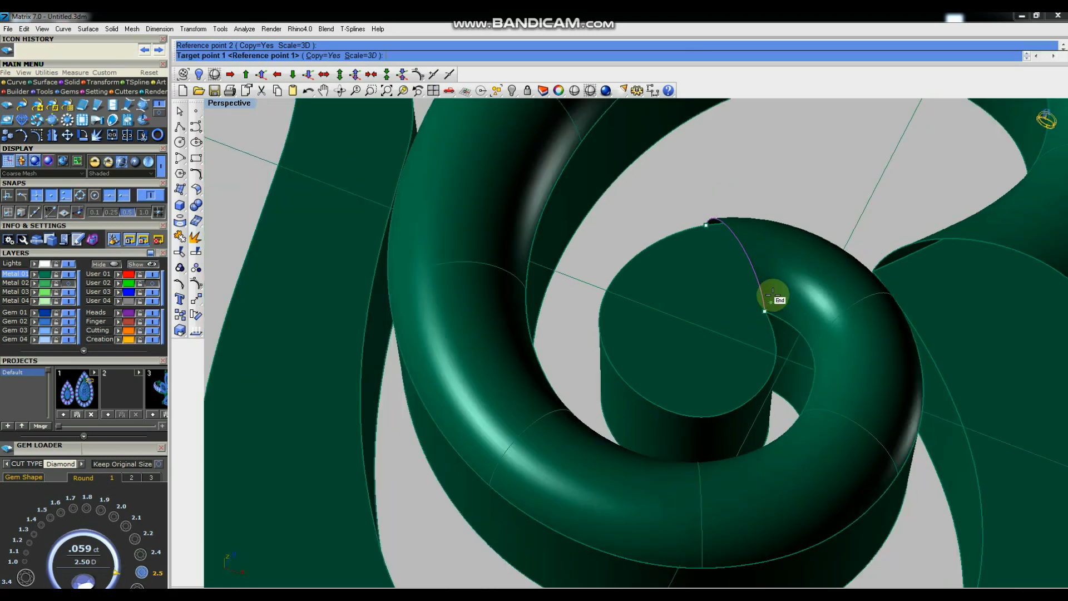
{"action": "right_click_drag", "start_coordinate": [776, 328], "coordinate": [765, 357]}
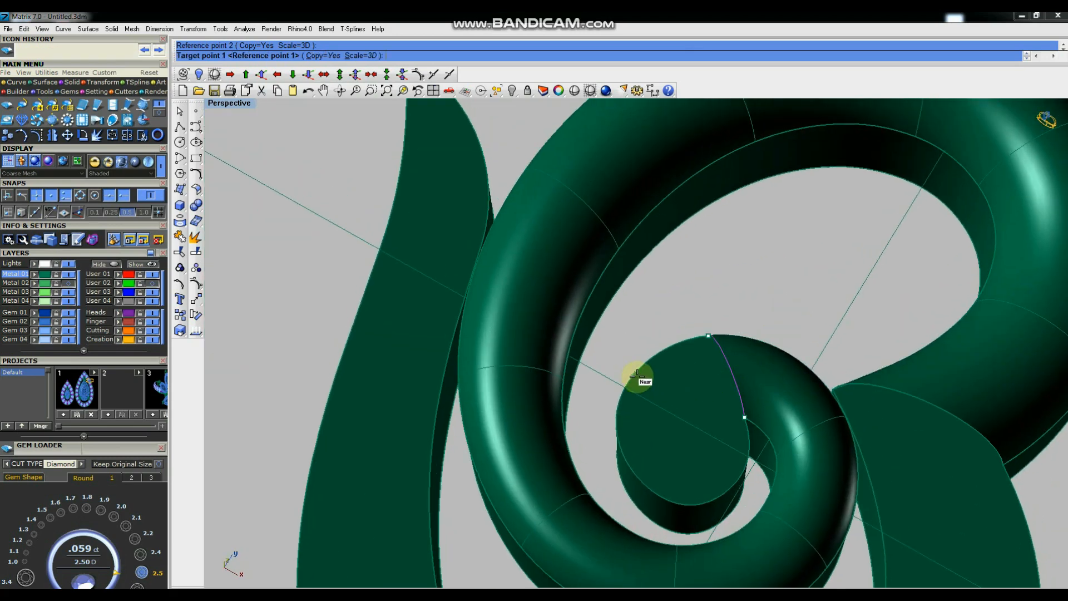
{"action": "left_click", "coordinate": [649, 360]}
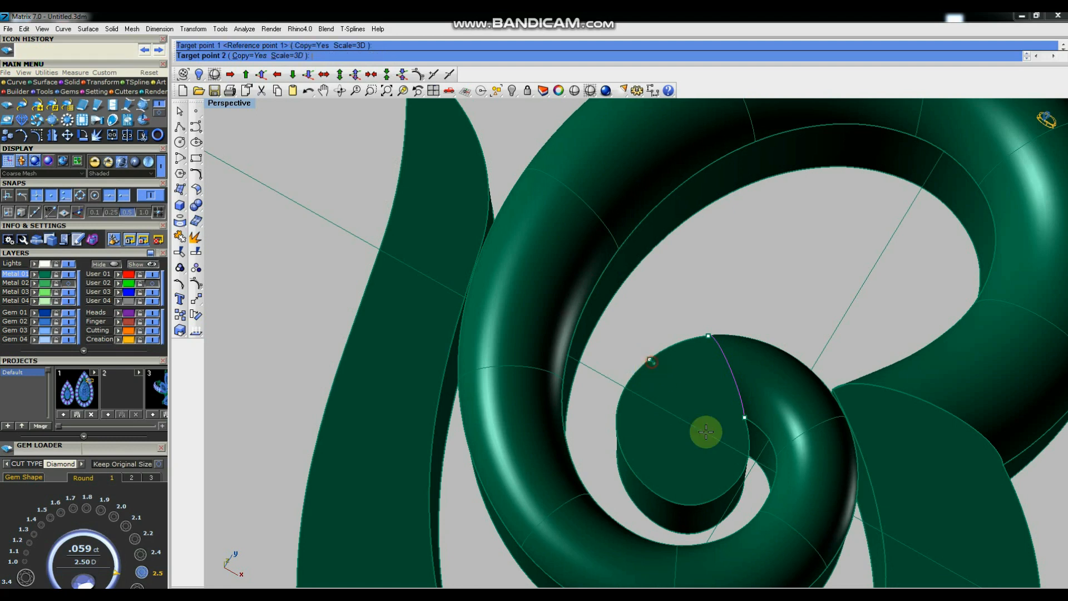
{"action": "left_click", "coordinate": [741, 474]}
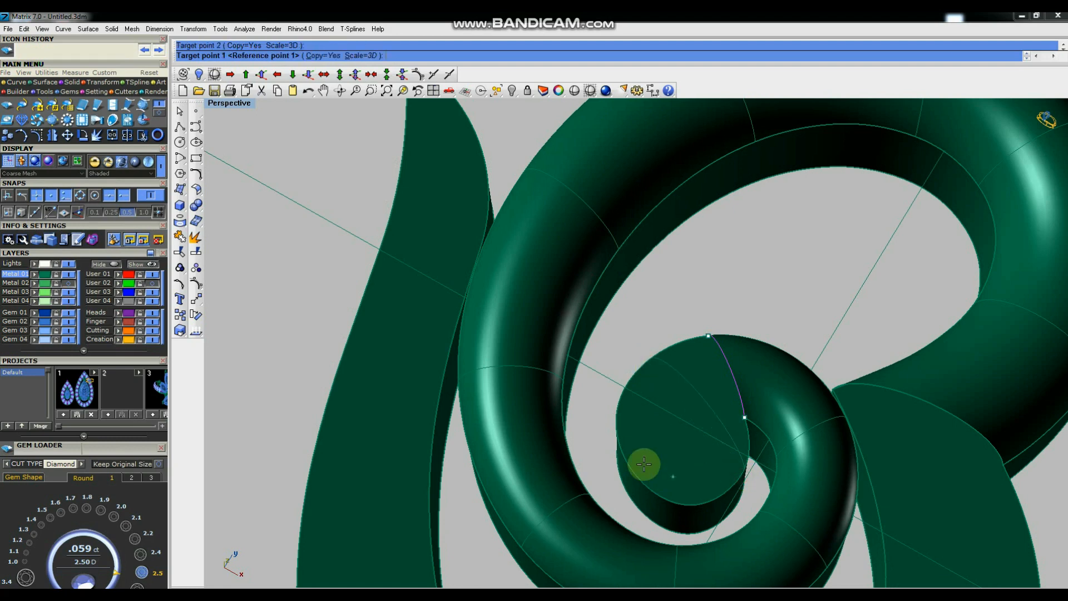
{"action": "left_click", "coordinate": [617, 420]}
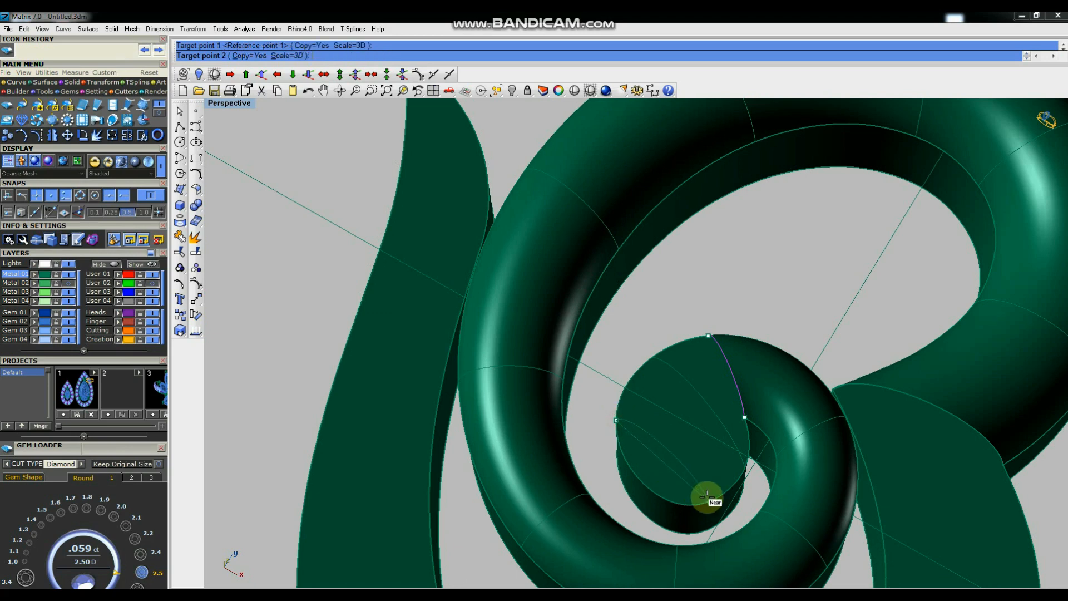
{"action": "left_click", "coordinate": [707, 497]}
{"action": "right_click", "coordinate": [706, 498]}
{"action": "right_click", "coordinate": [706, 497]}
Split the round edge curve of the central curl at a point on its outer side.
{"action": "scroll", "coordinate": [706, 497], "scroll_direction": "down", "scroll_amount": 5}
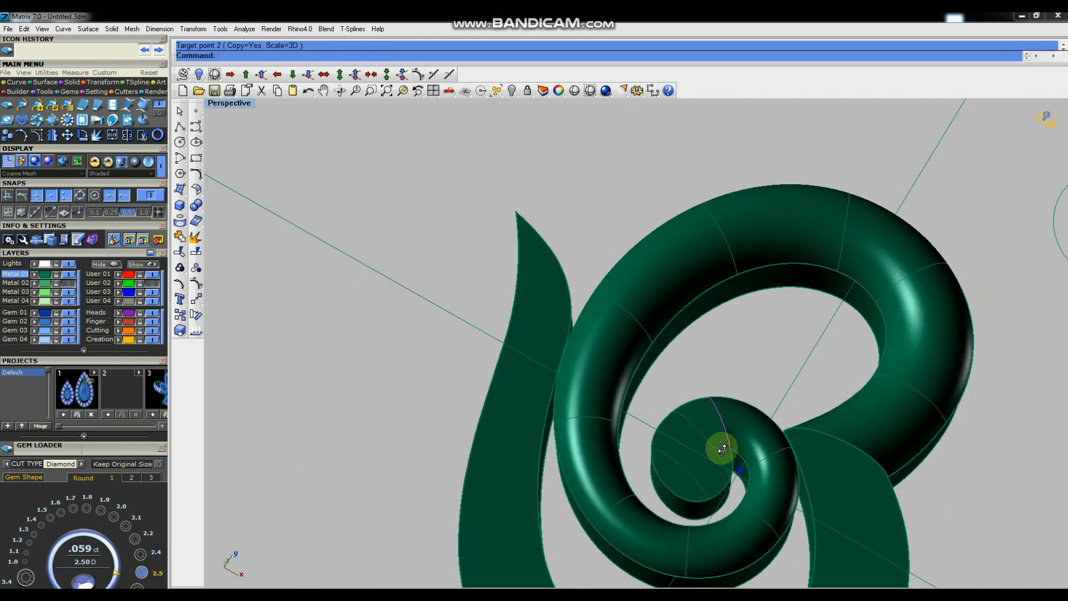
{"action": "right_click_drag", "start_coordinate": [739, 472], "coordinate": [722, 318]}
{"action": "left_click", "coordinate": [666, 436]}
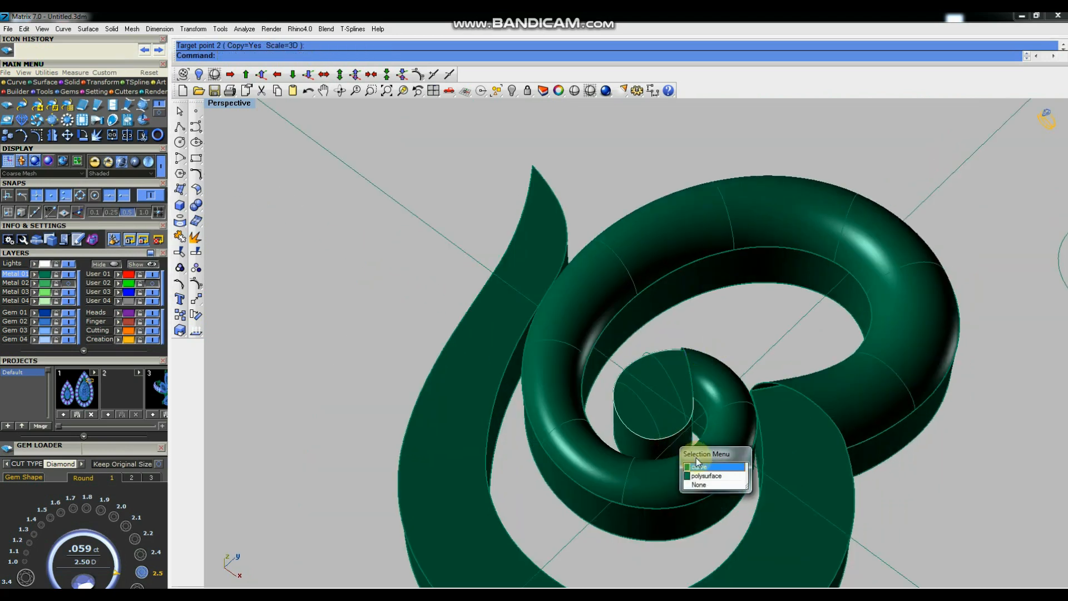
{"action": "left_click", "coordinate": [702, 470]}
{"action": "scroll", "coordinate": [656, 362], "scroll_direction": "up", "scroll_amount": 4}
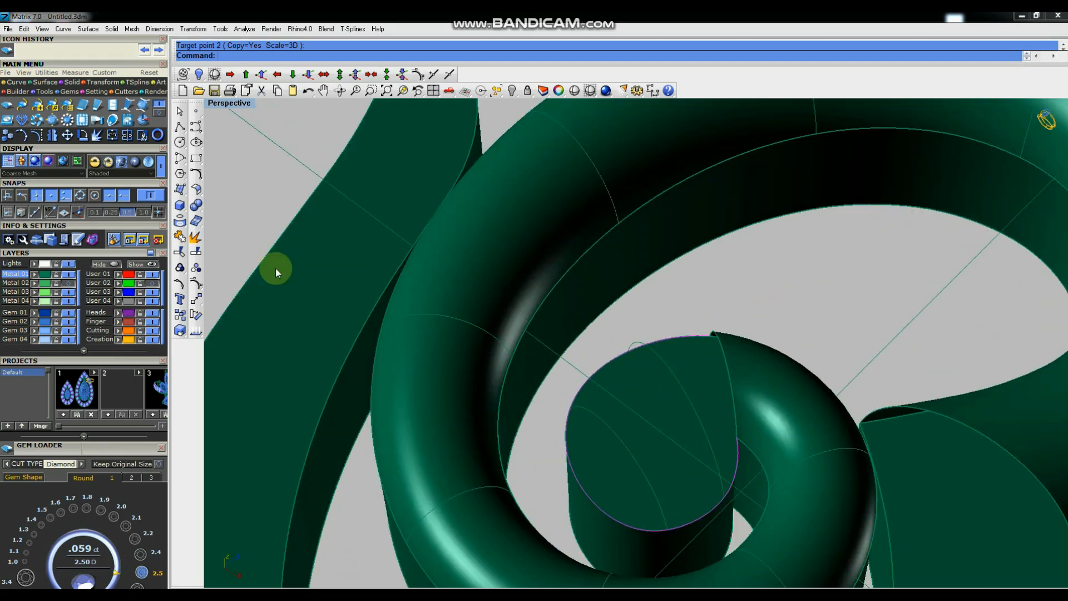
{"action": "left_click", "coordinate": [196, 252]}
{"action": "left_click", "coordinate": [410, 55]}
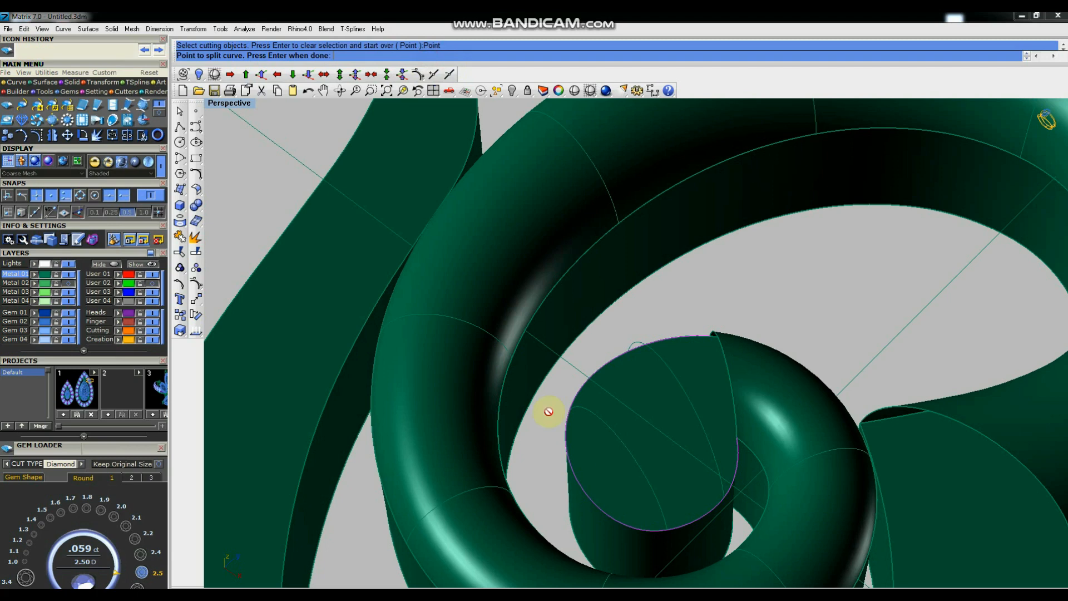
{"action": "left_click", "coordinate": [576, 476]}
{"action": "key", "text": "Return"}
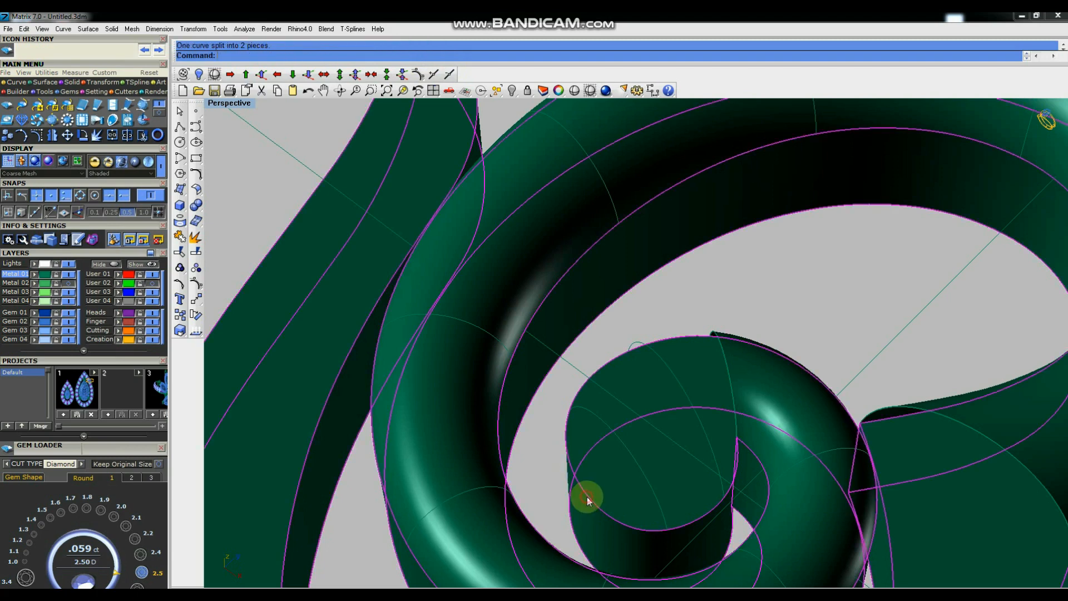
Create a curve network surface over the curl's round centre from its split edge curves, the two arc copies and the adjoining end arc.
{"action": "left_click", "coordinate": [626, 350]}
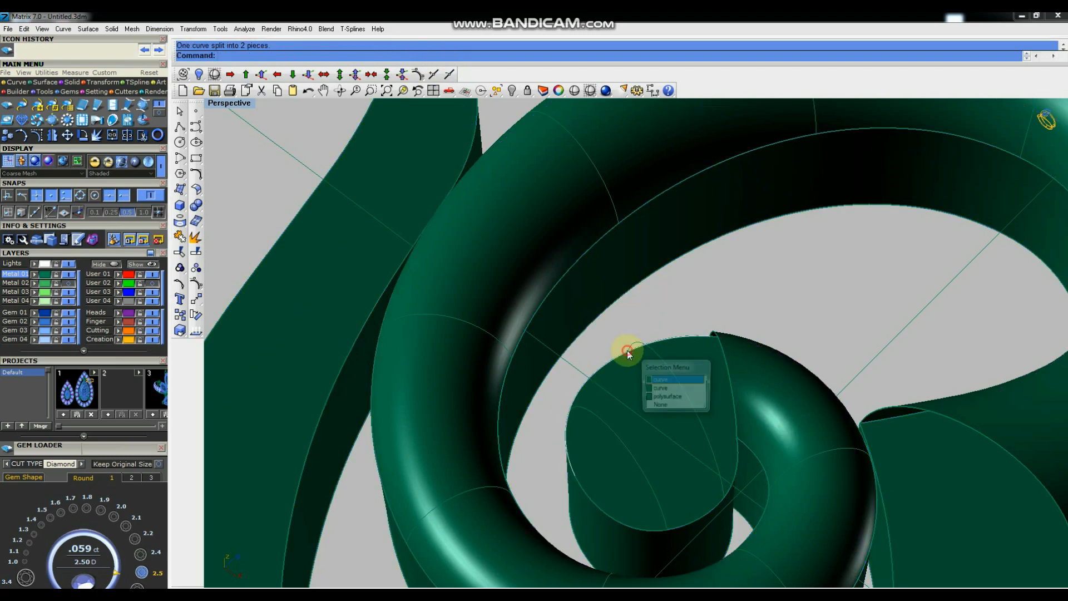
{"action": "left_click", "coordinate": [683, 382]}
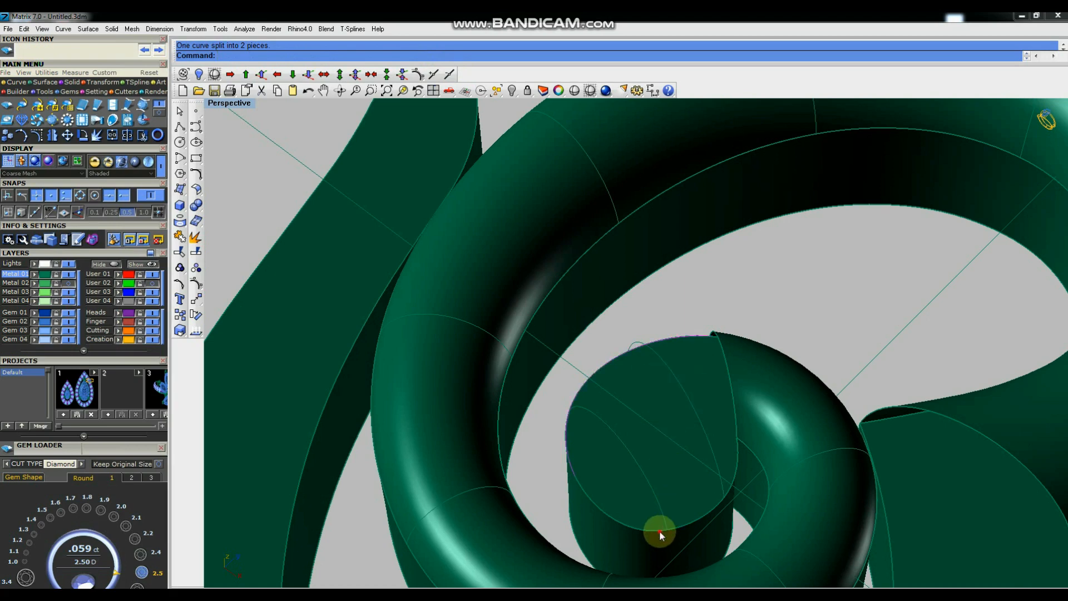
{"action": "left_click", "coordinate": [660, 531], "text": "shift"}
{"action": "left_click", "coordinate": [691, 560]}
{"action": "left_click", "coordinate": [732, 406], "text": "shift"}
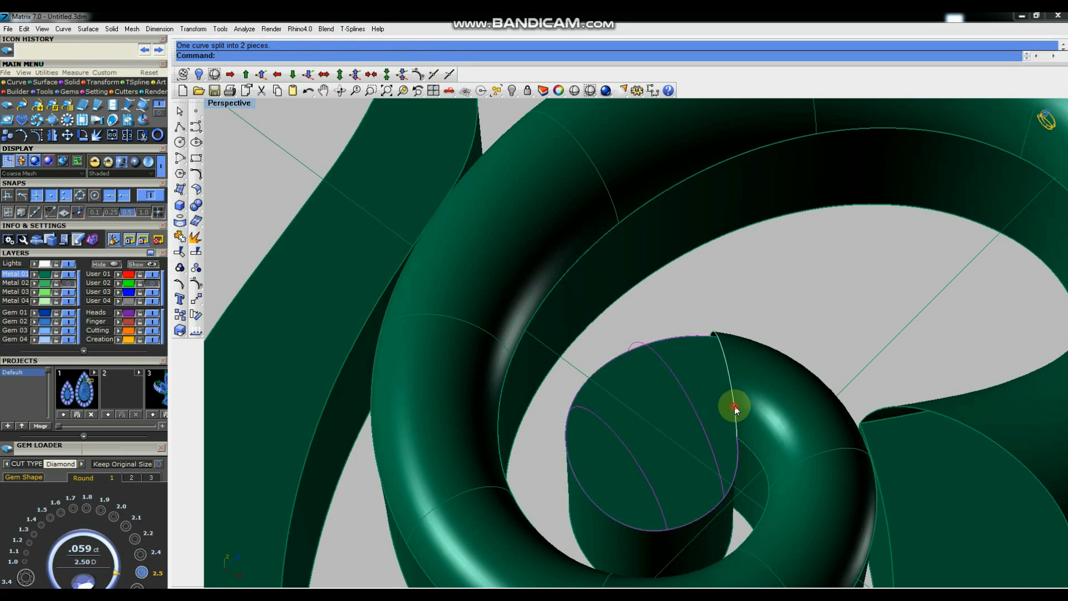
{"action": "left_click", "coordinate": [766, 433]}
{"action": "scroll", "coordinate": [768, 402], "scroll_direction": "down", "scroll_amount": 3}
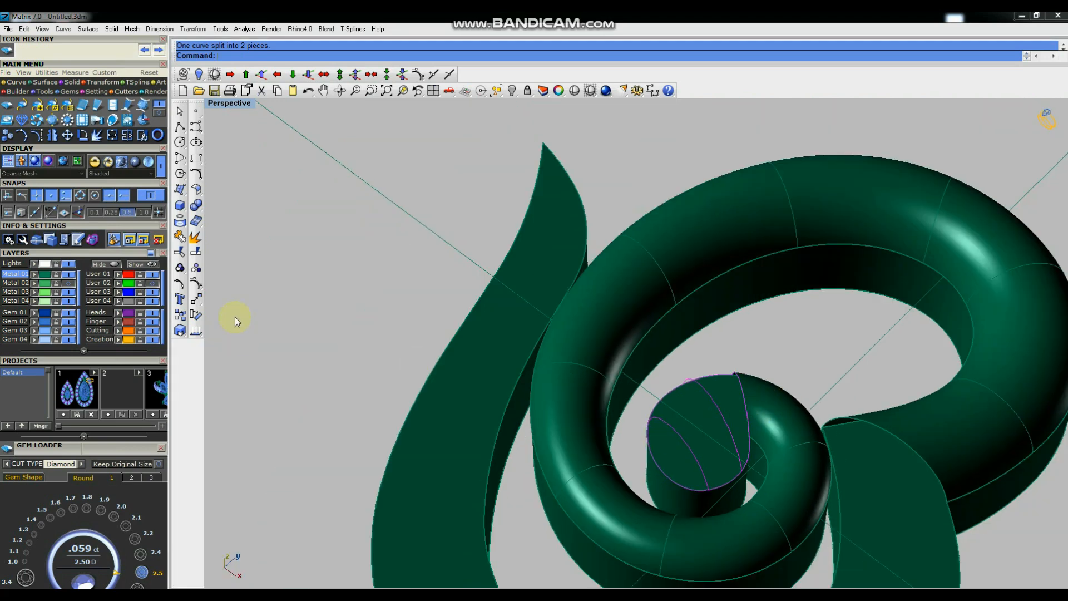
{"action": "left_click", "coordinate": [181, 190]}
{"action": "left_click", "coordinate": [215, 215]}
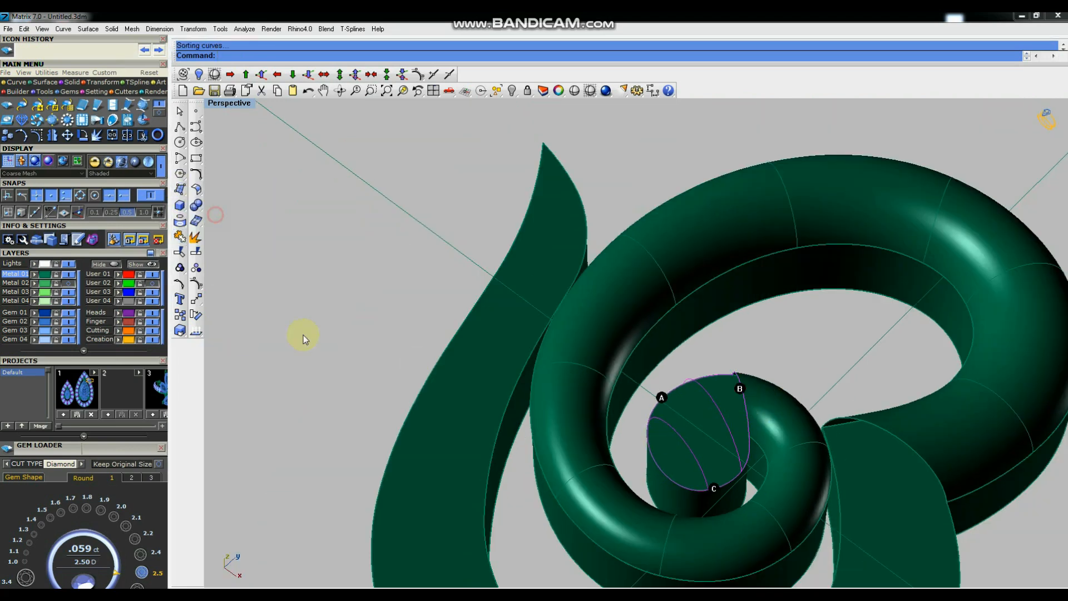
{"action": "left_click", "coordinate": [408, 381]}
{"action": "right_click_drag", "start_coordinate": [674, 276], "coordinate": [834, 369]}
{"action": "scroll", "coordinate": [766, 286], "scroll_direction": "up", "scroll_amount": 4}
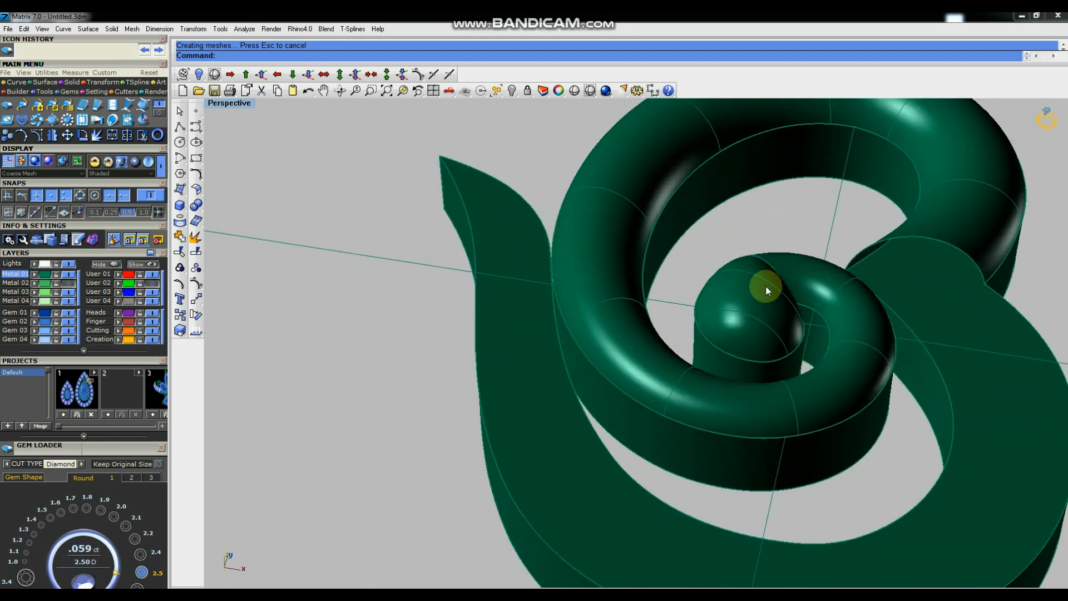
Turn on the control points of the dome's arc nearest the loop surface and try lowering its middle top point.
{"action": "scroll", "coordinate": [768, 281], "scroll_direction": "up", "scroll_amount": 5}
{"action": "left_click", "coordinate": [769, 276]}
{"action": "left_click", "coordinate": [825, 308]}
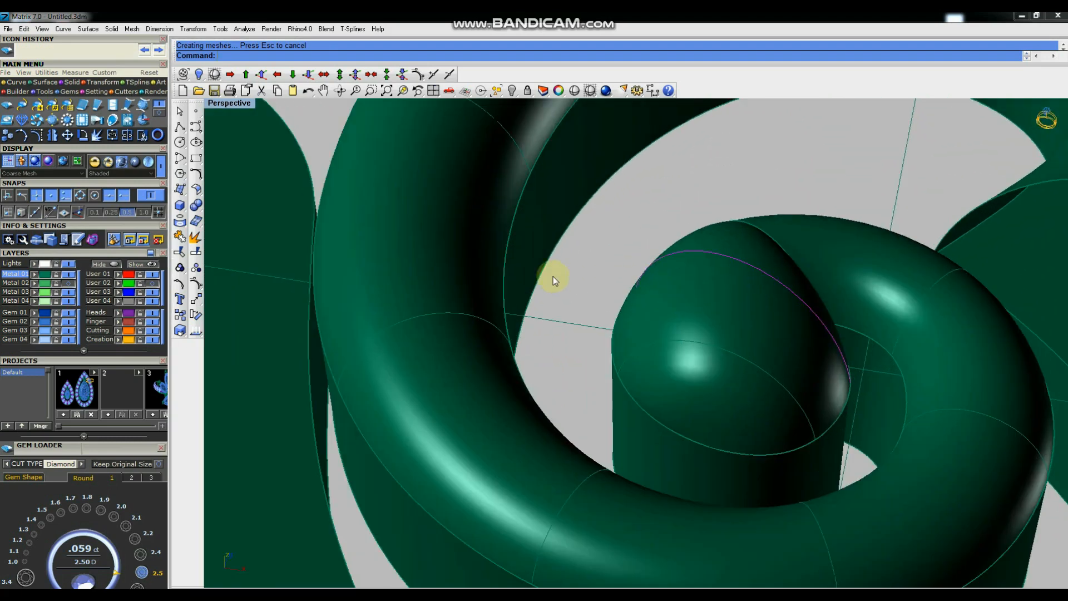
{"action": "left_click", "coordinate": [196, 268]}
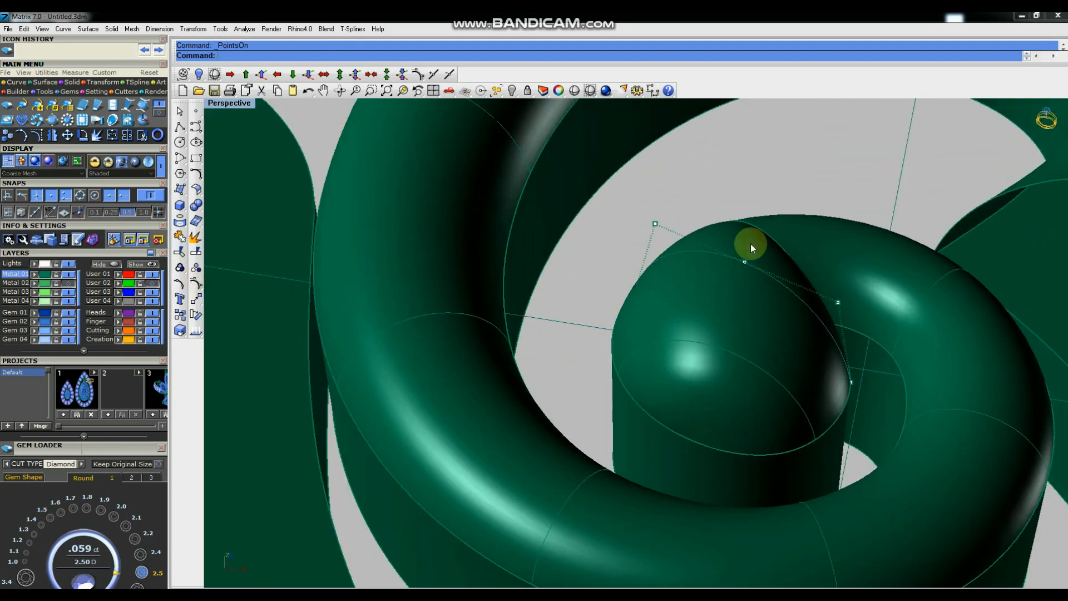
{"action": "left_click_drag", "start_coordinate": [774, 275], "coordinate": [775, 276]}
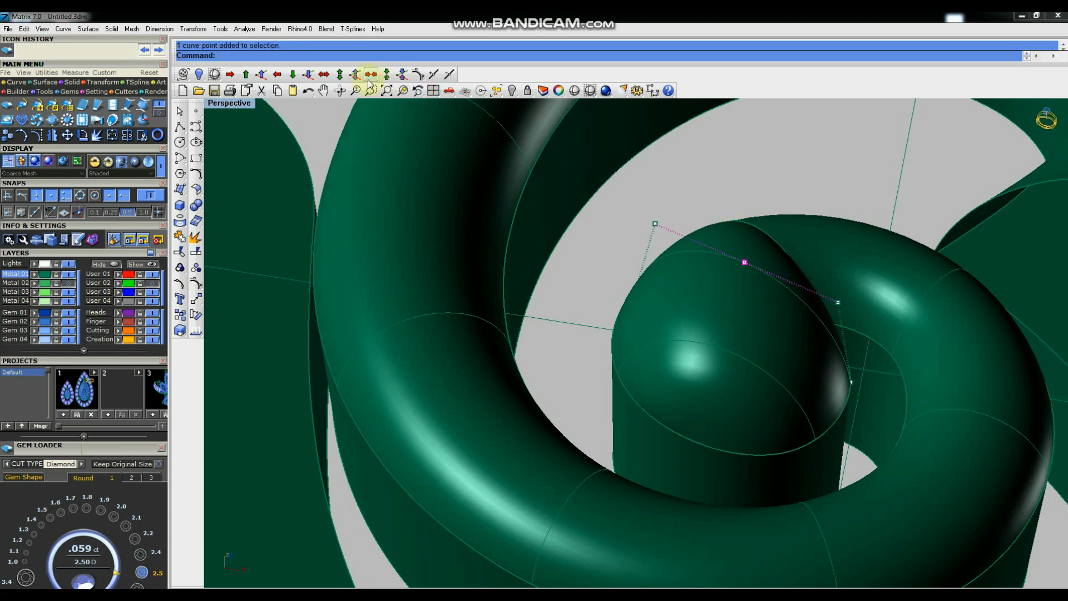
{"action": "left_click", "coordinate": [305, 71]}
{"action": "scroll", "coordinate": [696, 242], "scroll_direction": "down", "scroll_amount": 5}
{"action": "right_click_drag", "start_coordinate": [689, 299], "coordinate": [774, 277]}
{"action": "key", "text": "ctrl+z"}
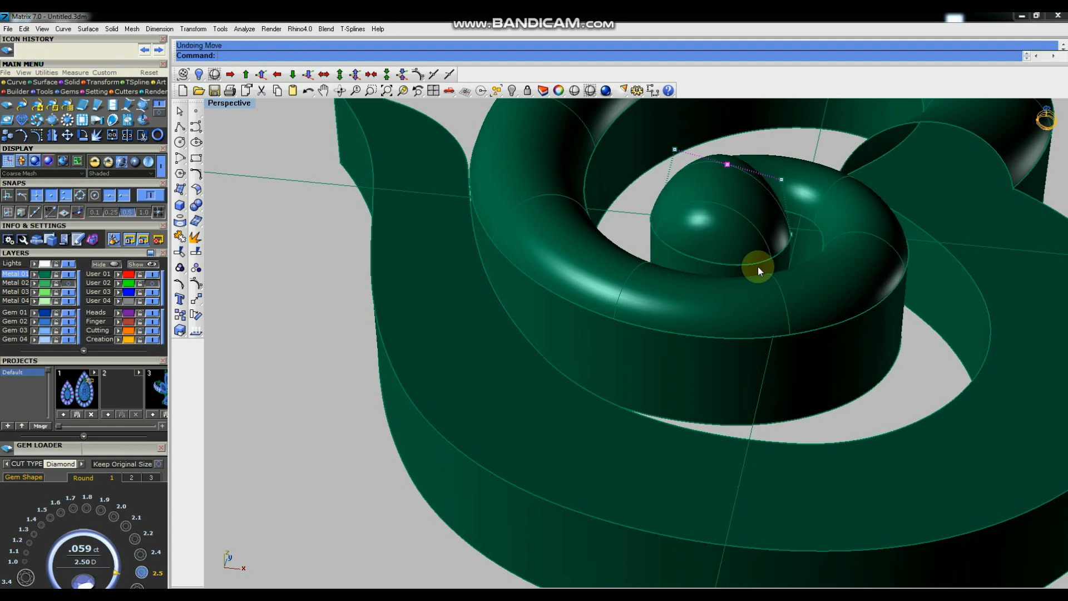
Try nudging the outer control points of that arc down and turn its control points off.
{"action": "scroll", "coordinate": [695, 265], "scroll_direction": "down", "scroll_amount": 5}
{"action": "scroll", "coordinate": [699, 269], "scroll_direction": "up", "scroll_amount": 5}
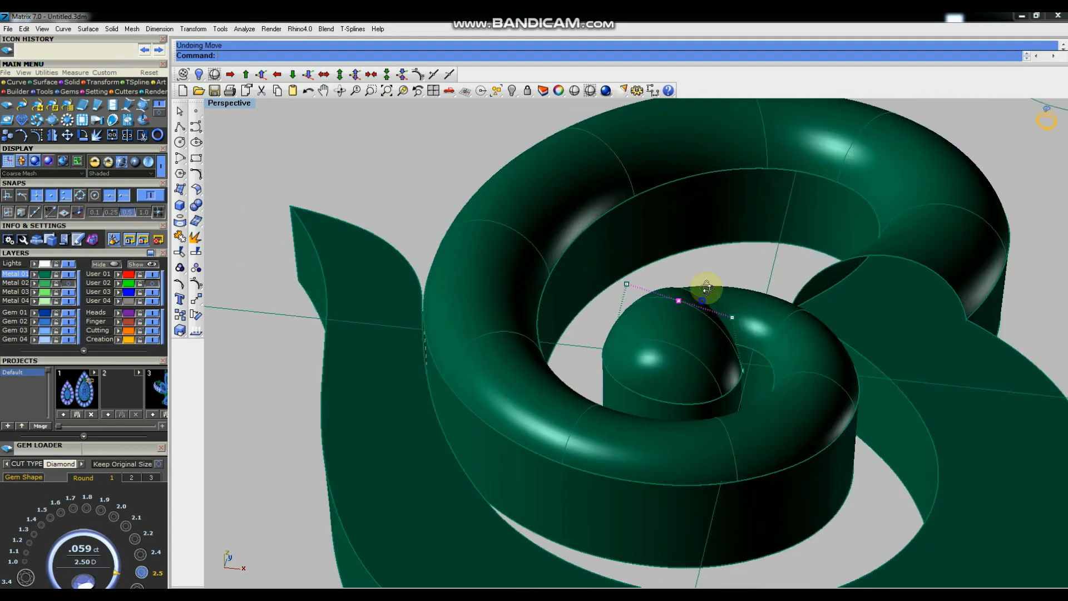
{"action": "right_click_drag", "start_coordinate": [705, 287], "coordinate": [695, 239]}
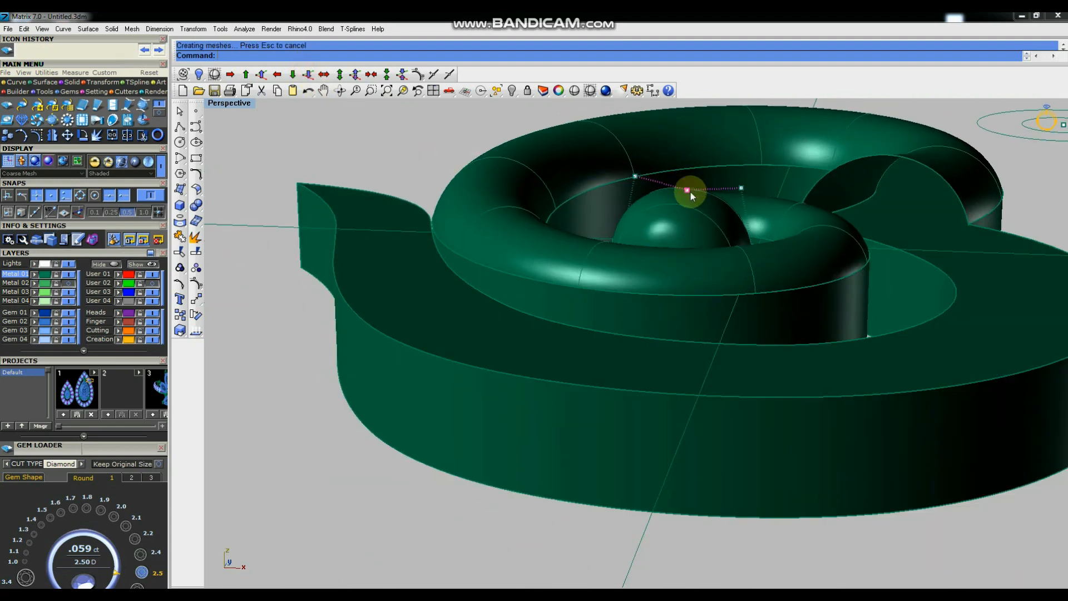
{"action": "scroll", "coordinate": [690, 195], "scroll_direction": "up", "scroll_amount": 3}
{"action": "left_click", "coordinate": [567, 171]}
{"action": "key", "text": "alt+Page_Down"}
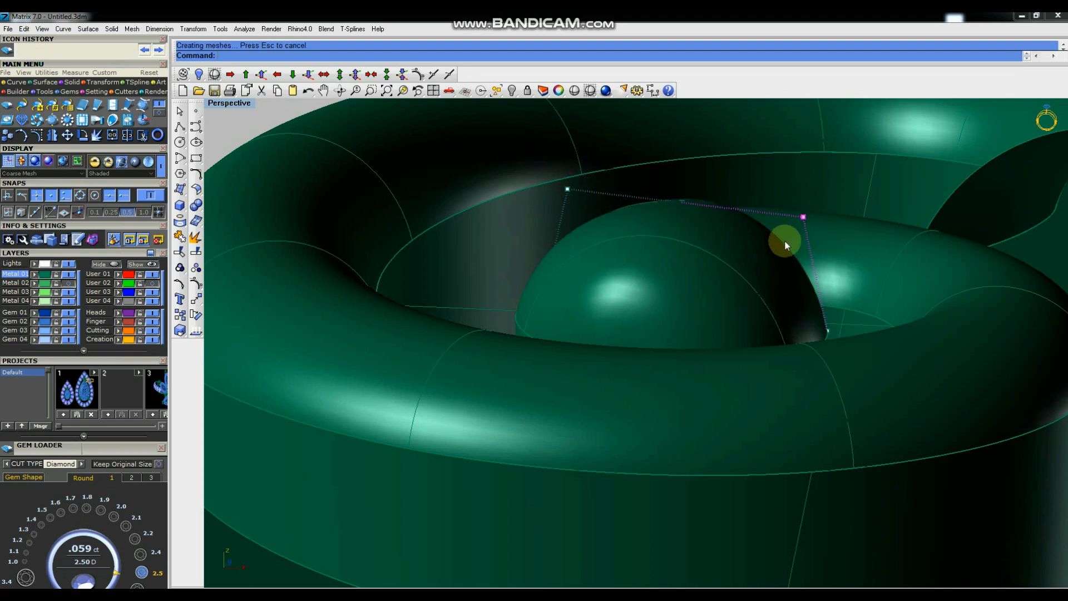
{"action": "scroll", "coordinate": [784, 240], "scroll_direction": "down", "scroll_amount": 8}
{"action": "scroll", "coordinate": [779, 281], "scroll_direction": "up", "scroll_amount": 2}
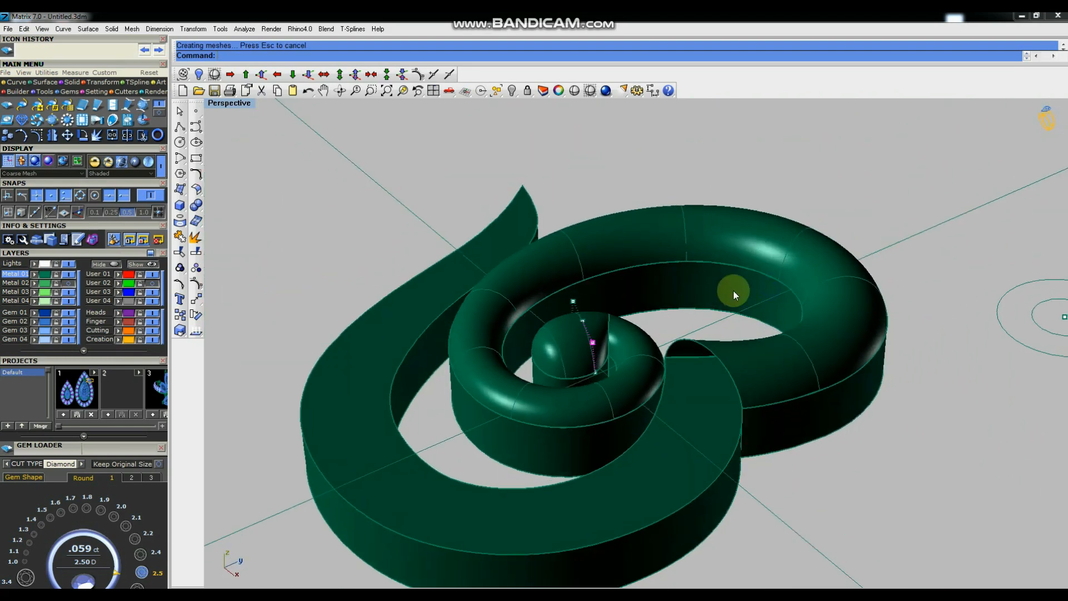
{"action": "scroll", "coordinate": [581, 351], "scroll_direction": "up", "scroll_amount": 5}
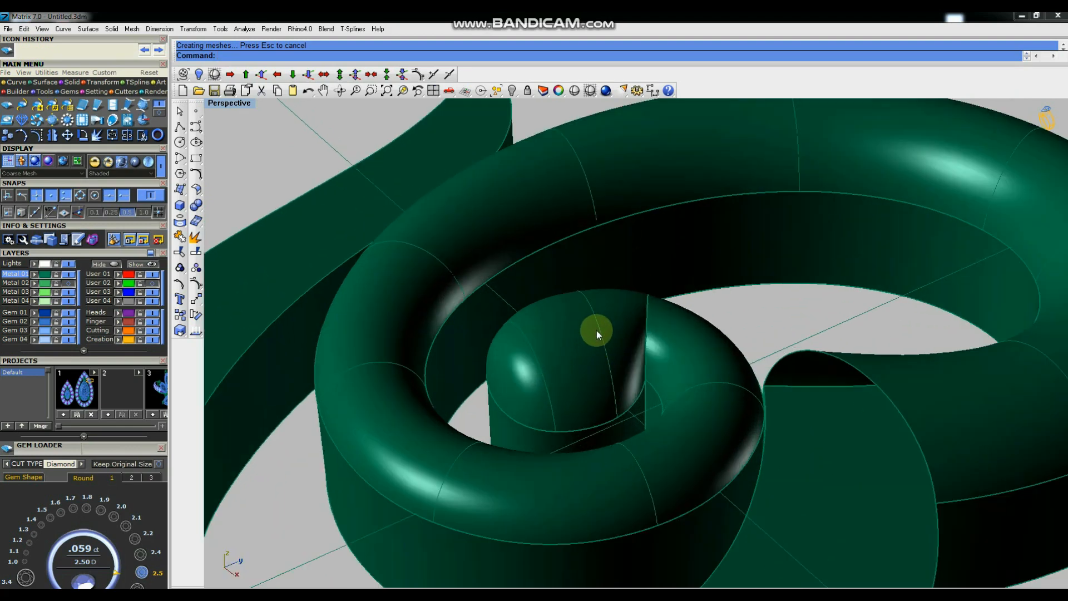
Delete the point-edited arc from the central dome and clear the selection.
{"action": "left_click", "coordinate": [597, 331]}
{"action": "left_click", "coordinate": [640, 361]}
{"action": "key", "text": "Delete"}
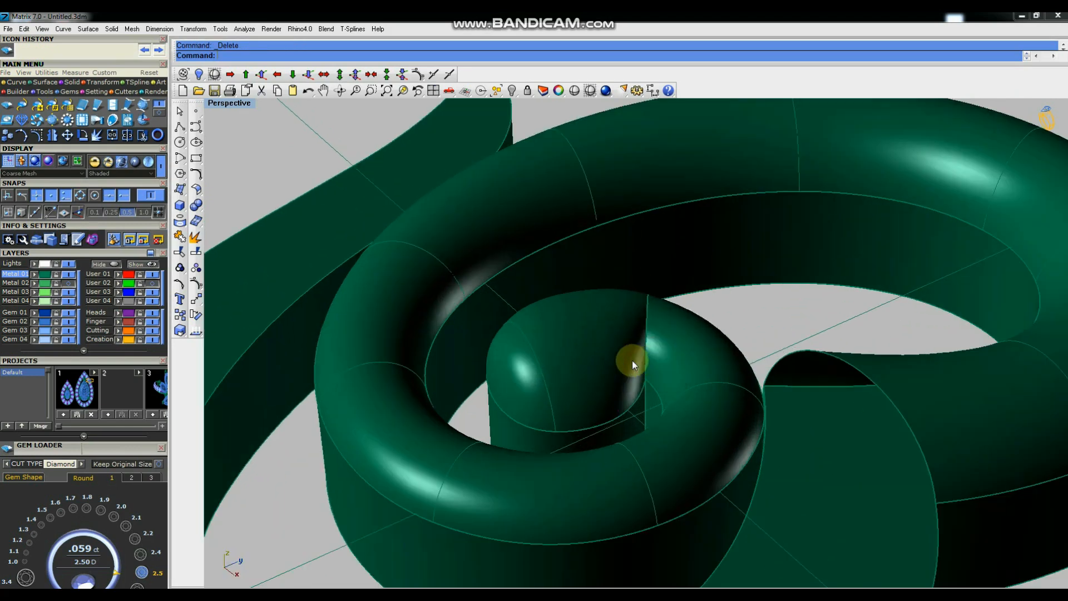
{"action": "scroll", "coordinate": [593, 290], "scroll_direction": "down", "scroll_amount": 3}
{"action": "left_click", "coordinate": [645, 302]}
{"action": "key", "text": "Return"}
{"action": "left_click", "coordinate": [697, 297]}
{"action": "left_click", "coordinate": [736, 327]}
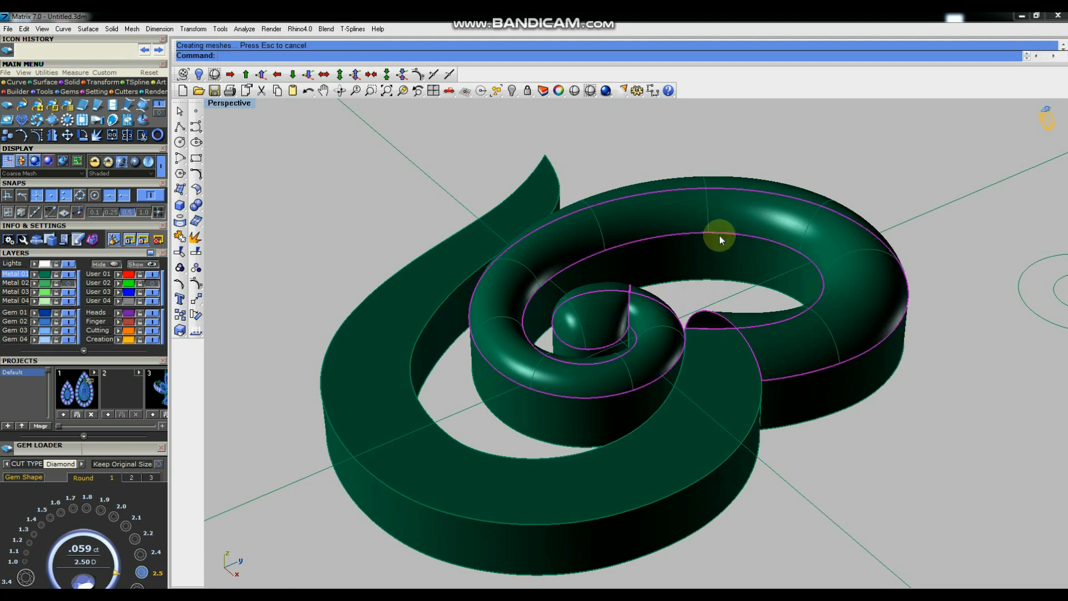
{"action": "scroll", "coordinate": [733, 251], "scroll_direction": "down", "scroll_amount": 2}
{"action": "left_click", "coordinate": [767, 132]}
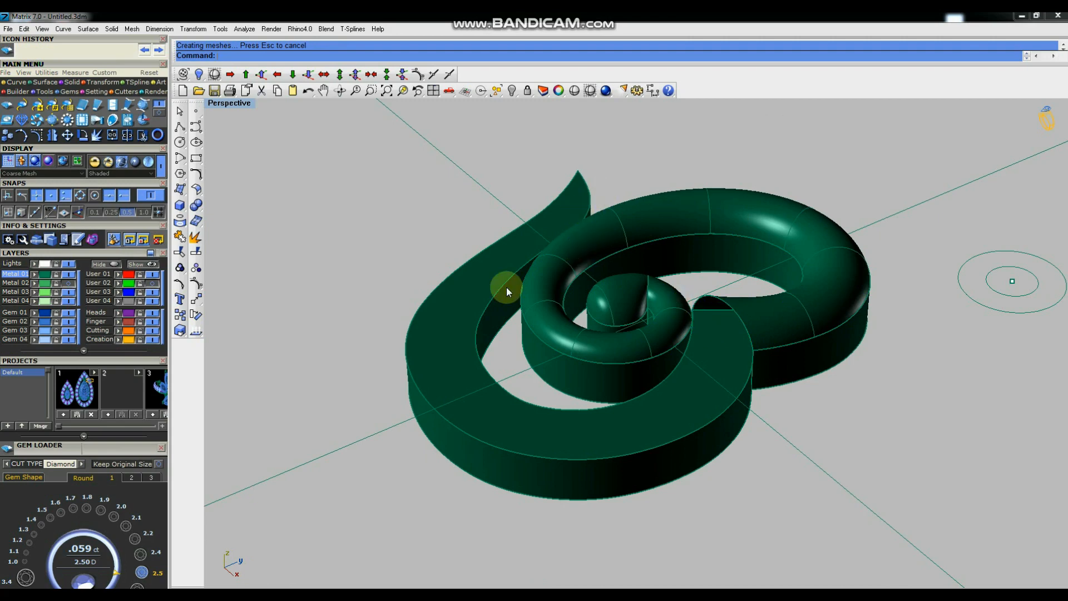
{"action": "right_click_drag", "start_coordinate": [636, 402], "coordinate": [526, 336]}
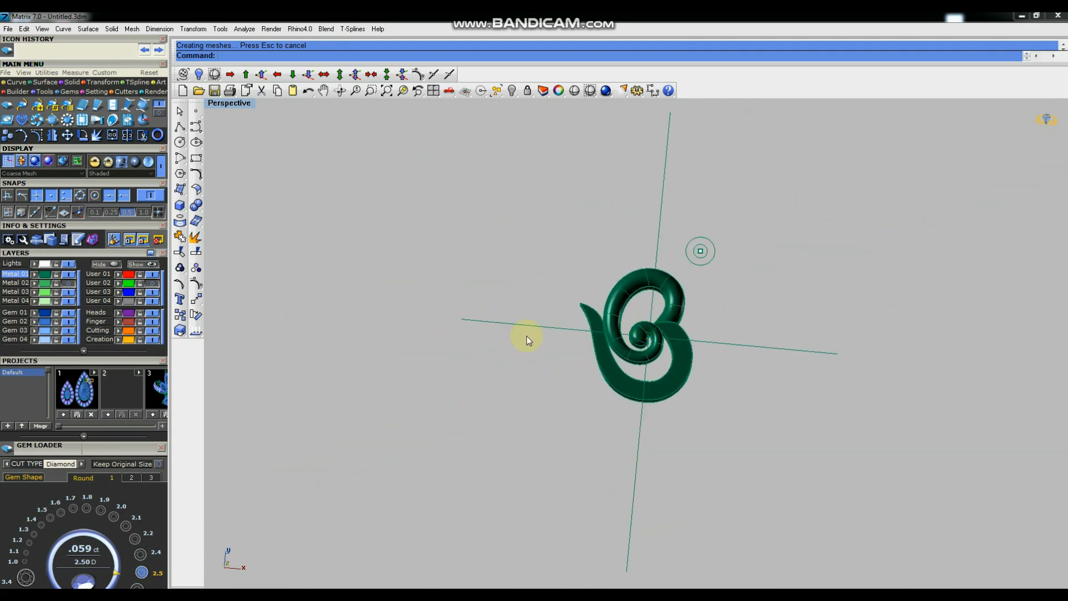
Show the Metal 02 sketch layer, compare the modelled curves with the drawing in the Top view, and hide the layer again.
{"action": "left_click", "coordinate": [57, 282]}
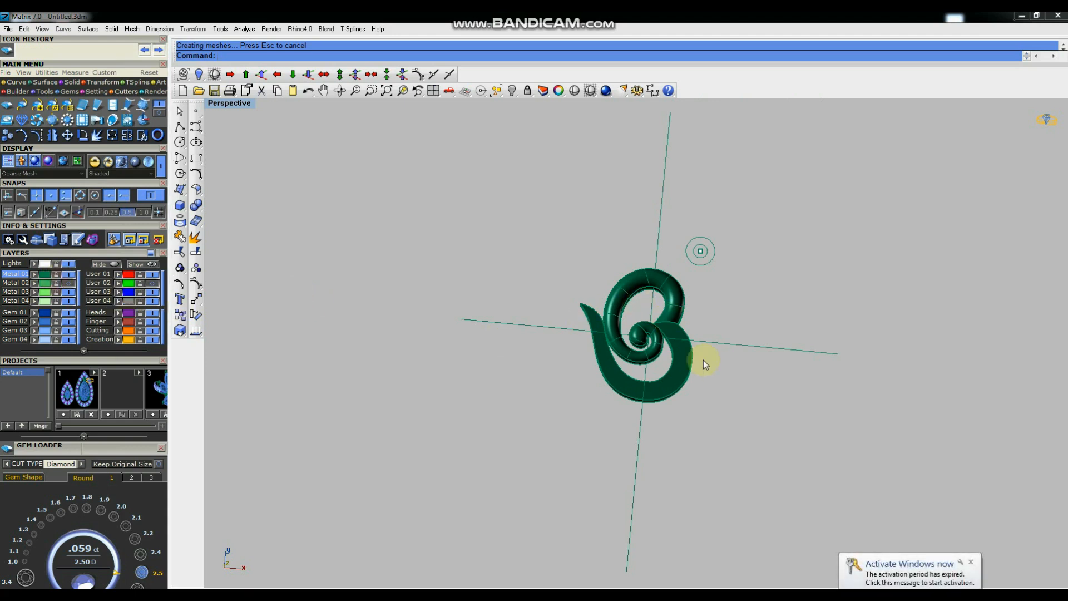
{"action": "left_click", "coordinate": [971, 564]}
{"action": "right_click_drag", "start_coordinate": [618, 281], "coordinate": [628, 272]}
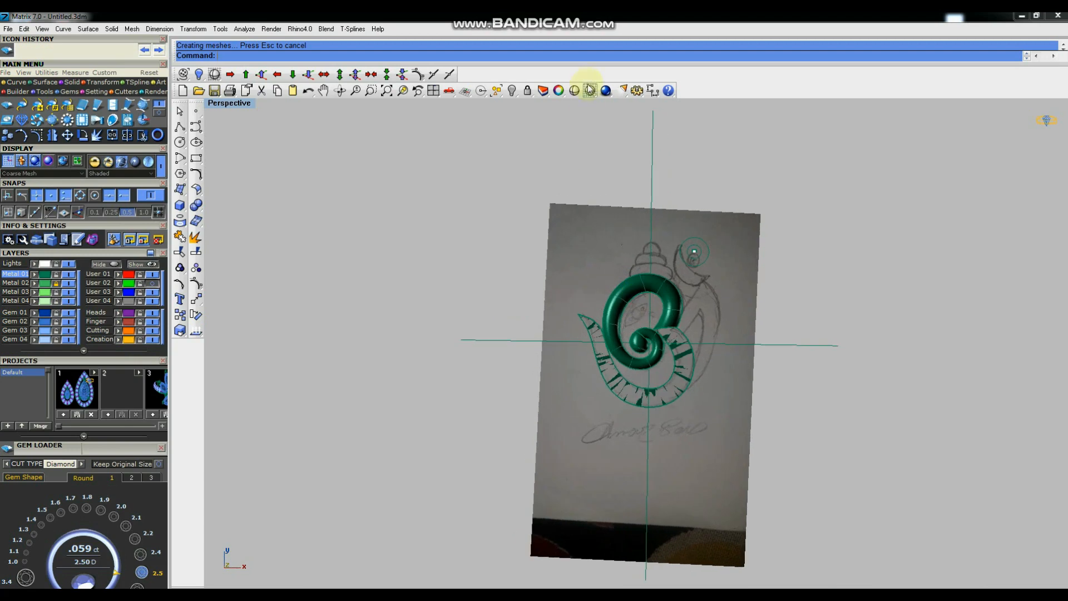
{"action": "key", "text": "ctrl+F1"}
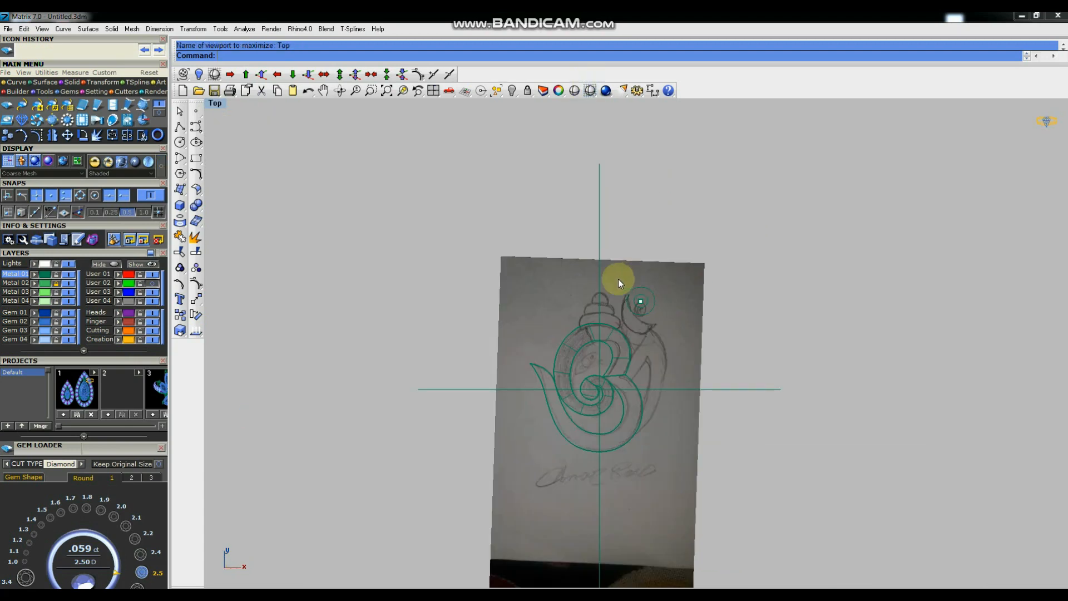
{"action": "scroll", "coordinate": [633, 350], "scroll_direction": "up", "scroll_amount": 4}
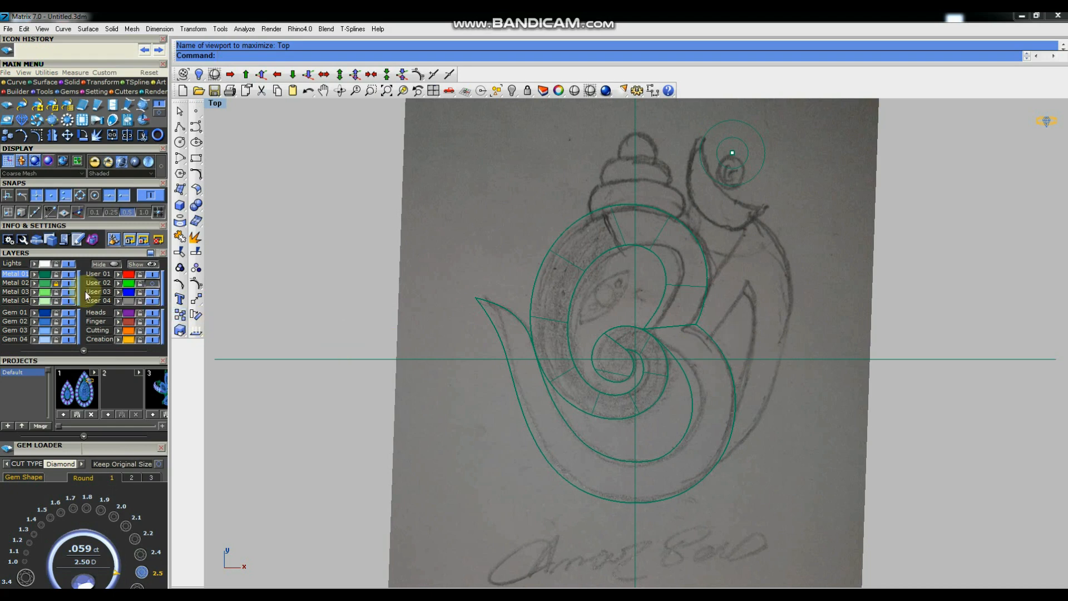
{"action": "left_click", "coordinate": [69, 285]}
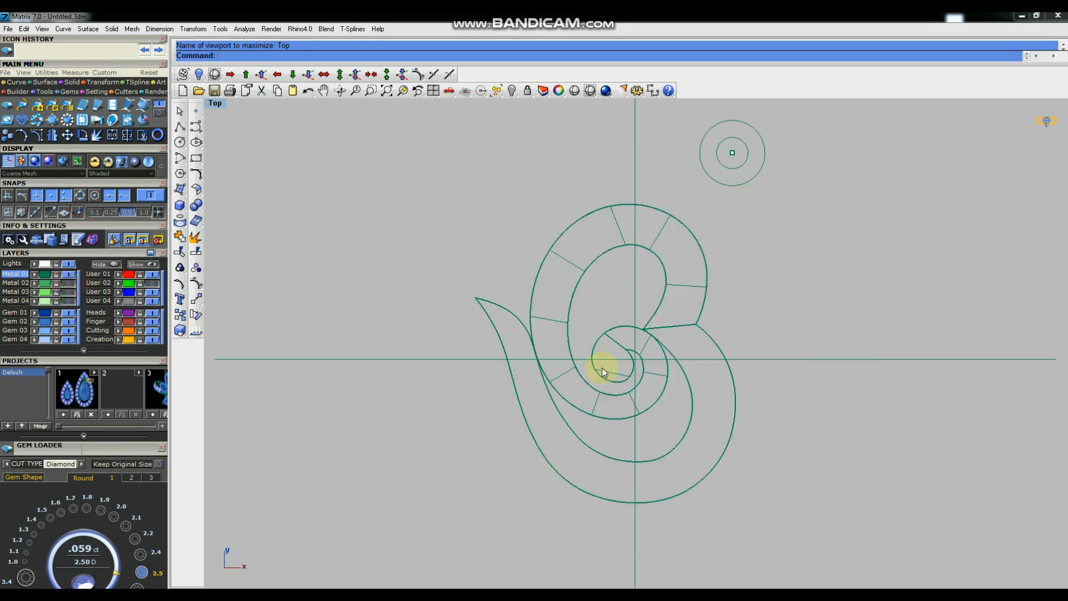
Draw a straight polyline in the Top view across the upper part of the loop band, crossing both its outer and inner edges.
{"action": "key", "text": "ctrl+F4"}
{"action": "key", "text": "ctrl+F1"}
{"action": "left_click", "coordinate": [181, 128]}
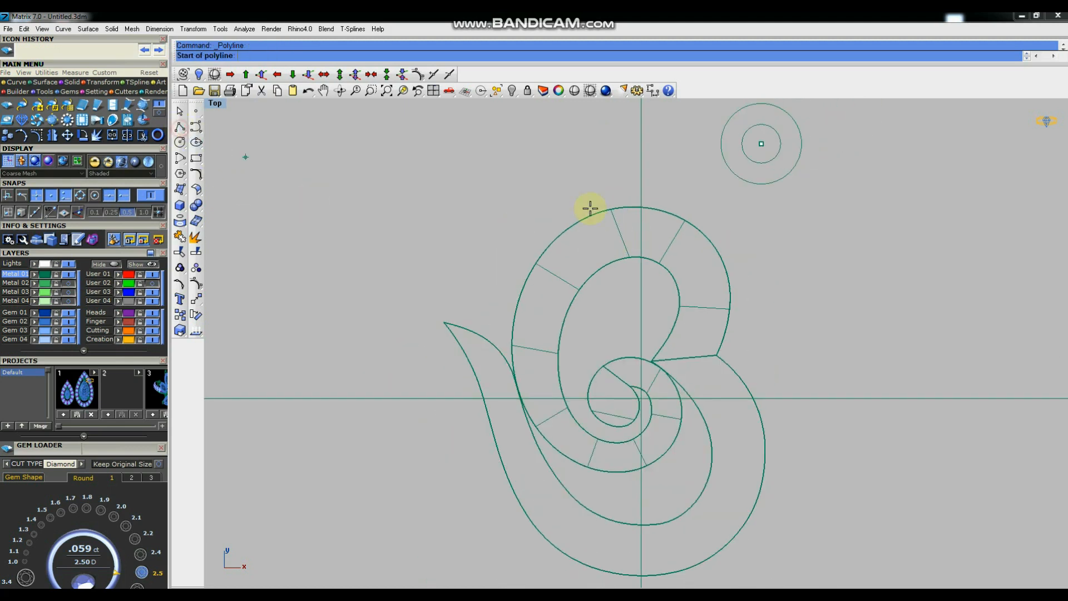
{"action": "scroll", "coordinate": [633, 197], "scroll_direction": "up", "scroll_amount": 3}
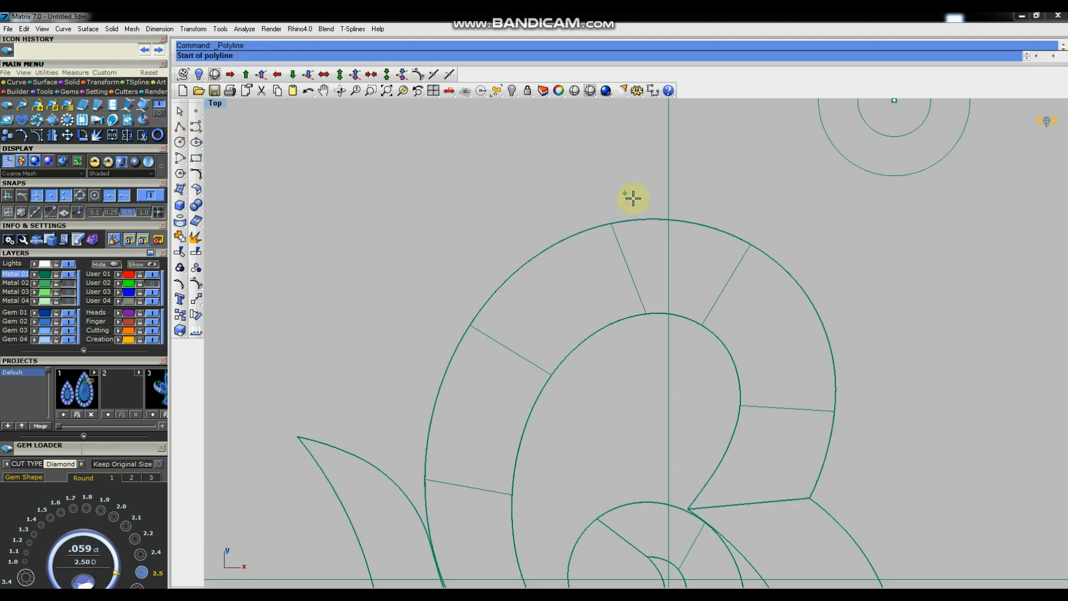
{"action": "left_click", "coordinate": [600, 193]}
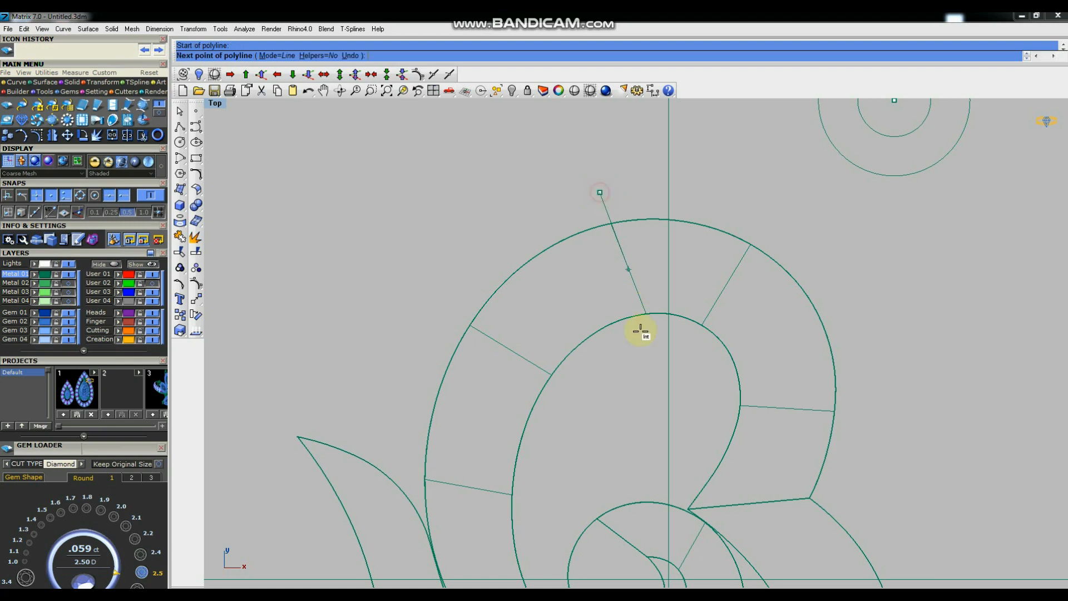
{"action": "left_click", "coordinate": [639, 359]}
{"action": "key", "text": "Return"}
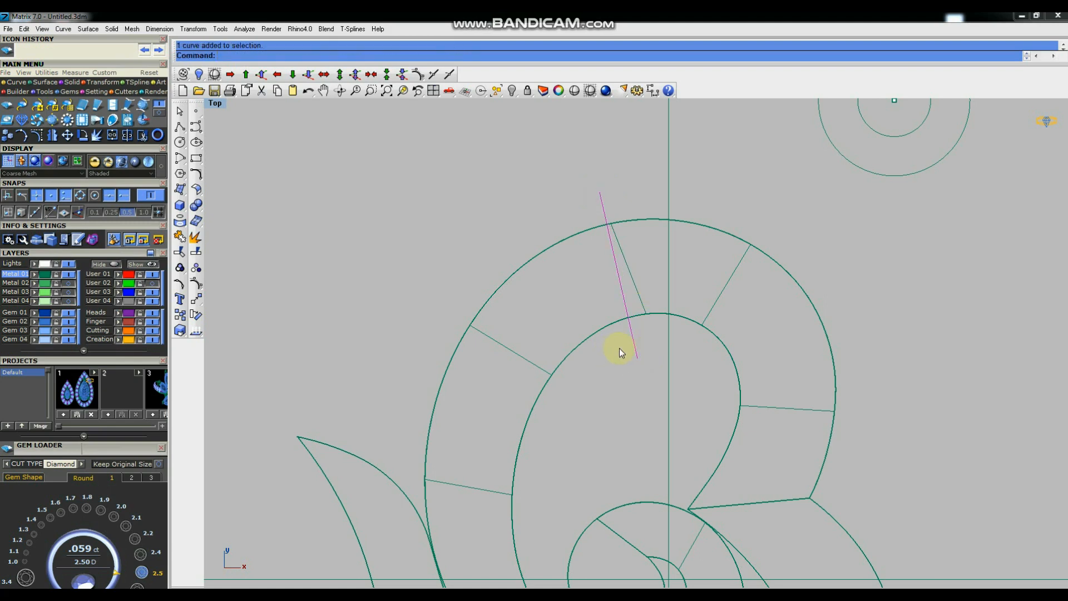
Project the straight line onto the domed loop surface in the shaded Perspective view.
{"action": "key", "text": "ctrl+F4"}
{"action": "right_click_drag", "start_coordinate": [653, 229], "coordinate": [603, 100]}
{"action": "left_click", "coordinate": [605, 90]}
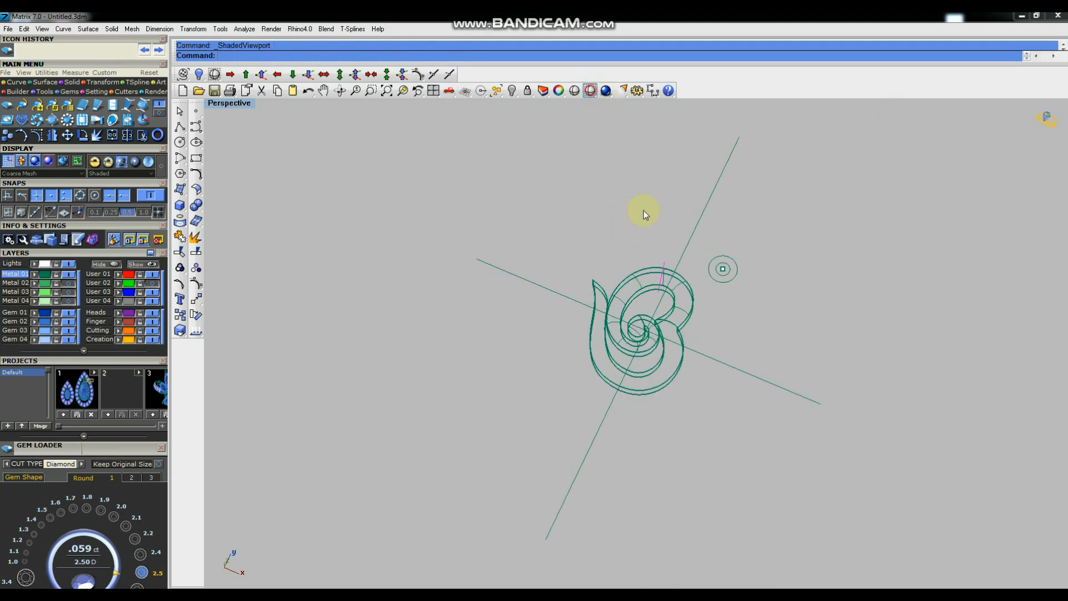
{"action": "scroll", "coordinate": [660, 309], "scroll_direction": "up", "scroll_amount": 5}
{"action": "right_click_drag", "start_coordinate": [703, 339], "coordinate": [633, 249]}
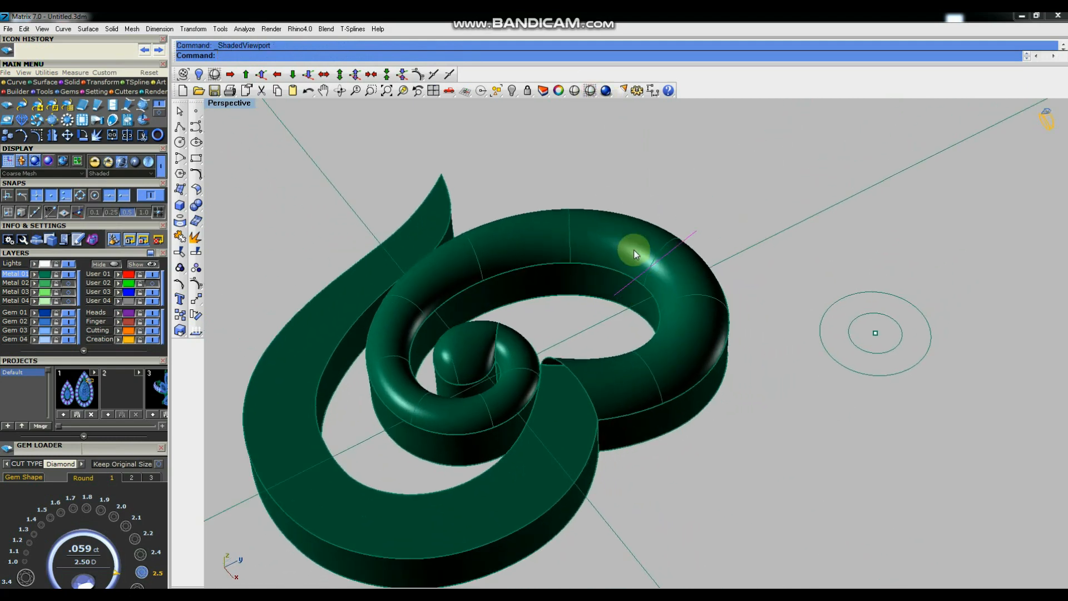
{"action": "left_click", "coordinate": [632, 236]}
{"action": "left_click", "coordinate": [737, 185]}
{"action": "left_click", "coordinate": [633, 238]}
{"action": "left_click", "coordinate": [196, 219]}
{"action": "left_click", "coordinate": [639, 225]}
{"action": "scroll", "coordinate": [712, 228], "scroll_direction": "up", "scroll_amount": 6}
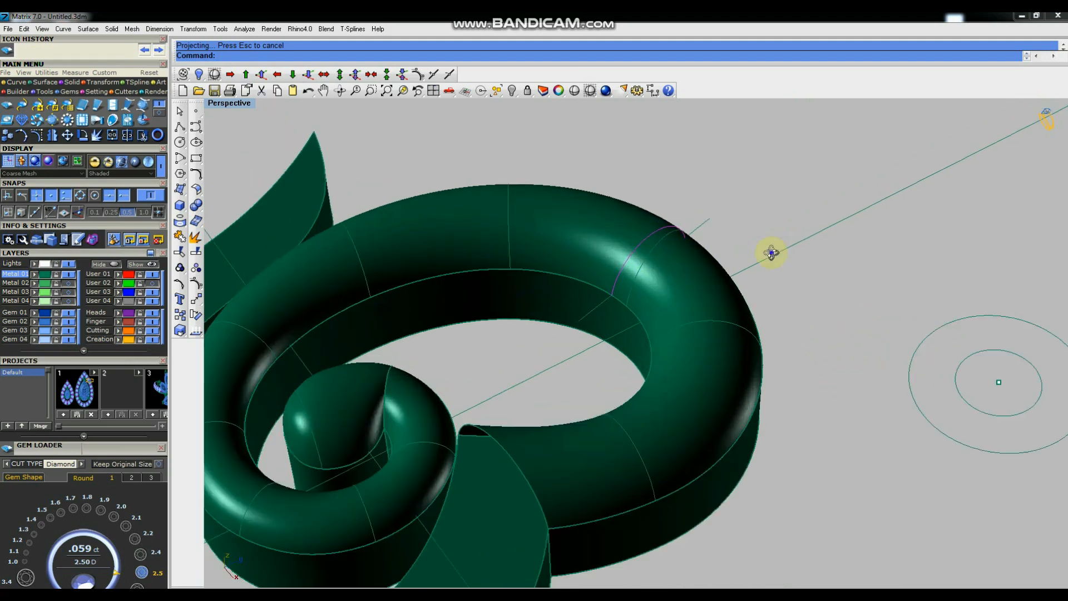
{"action": "scroll", "coordinate": [801, 227], "scroll_direction": "down", "scroll_amount": 4}
{"action": "scroll", "coordinate": [770, 219], "scroll_direction": "up", "scroll_amount": 3}
{"action": "scroll", "coordinate": [738, 205], "scroll_direction": "down", "scroll_amount": 2}
{"action": "scroll", "coordinate": [720, 211], "scroll_direction": "down", "scroll_amount": 1}
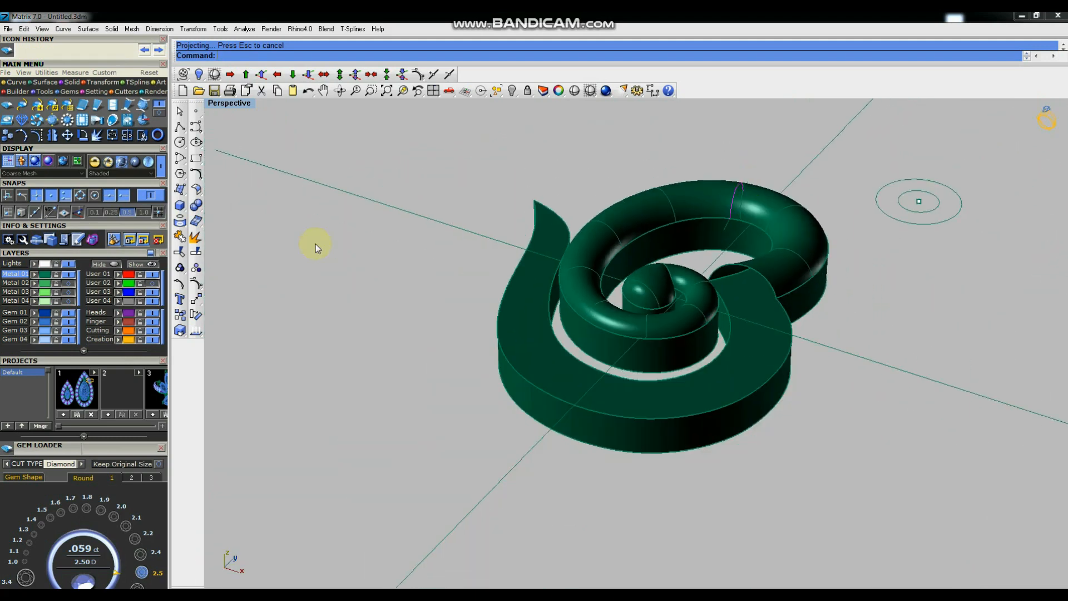
Trim away the domed surface between the projected curve and the notch, and delete a leftover curve at the cut.
{"action": "left_click", "coordinate": [181, 254]}
{"action": "left_click", "coordinate": [756, 209]}
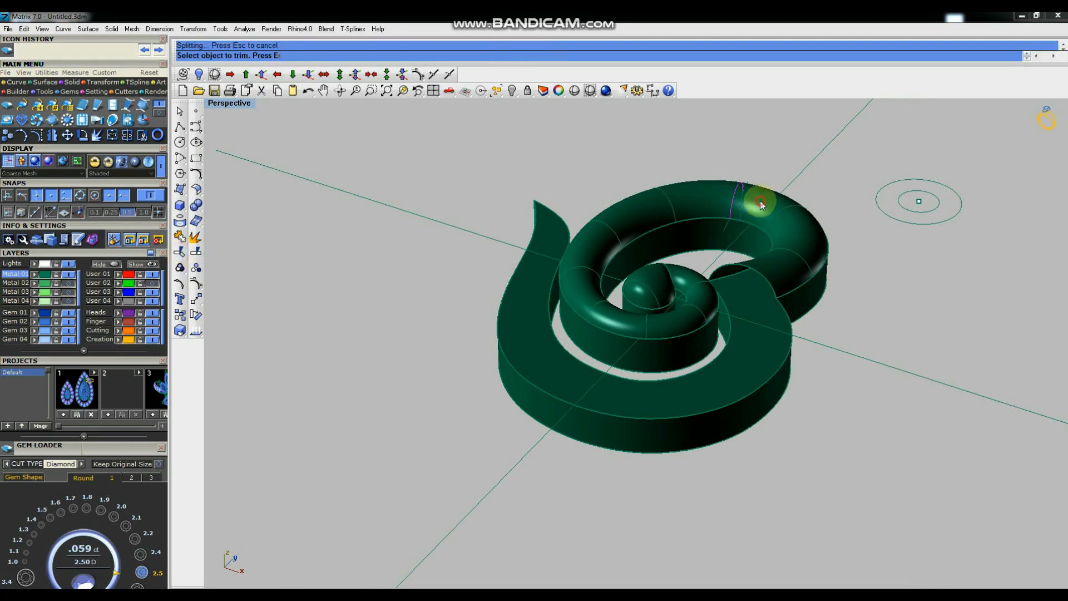
{"action": "key", "text": "Return"}
{"action": "scroll", "coordinate": [729, 229], "scroll_direction": "up", "scroll_amount": 3}
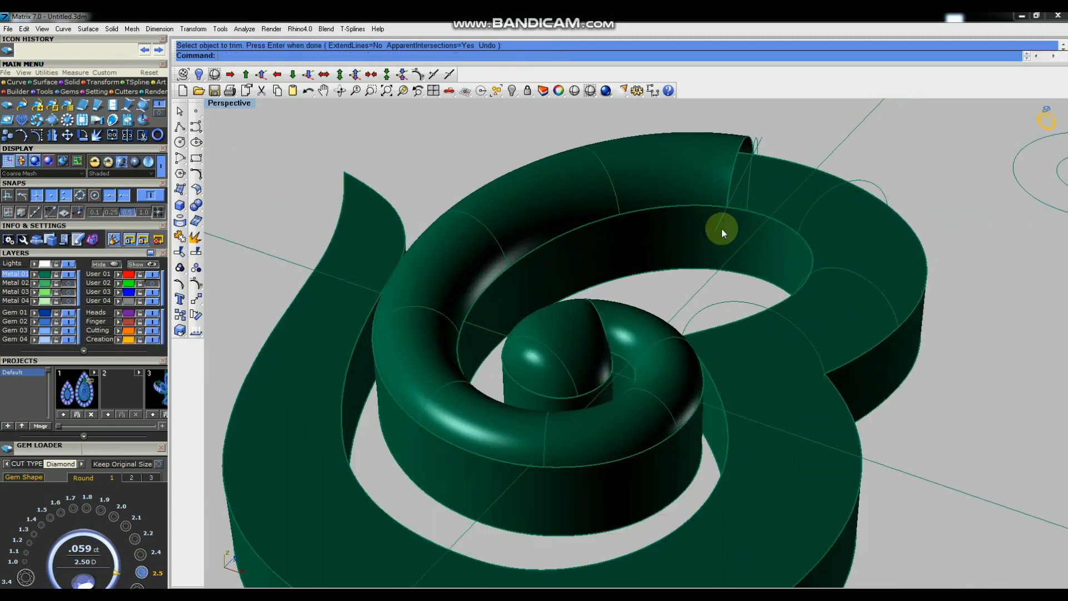
{"action": "key", "text": "Delete"}
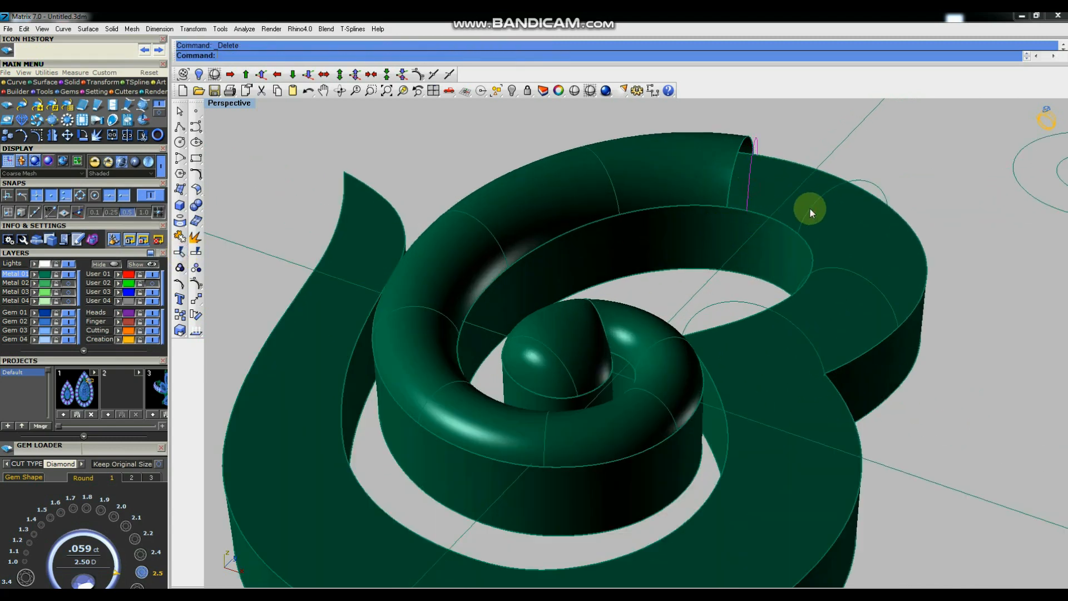
Delete the projected cutting curve and the leftover cross-section arcs around the trimmed loop.
{"action": "key", "text": "Delete"}
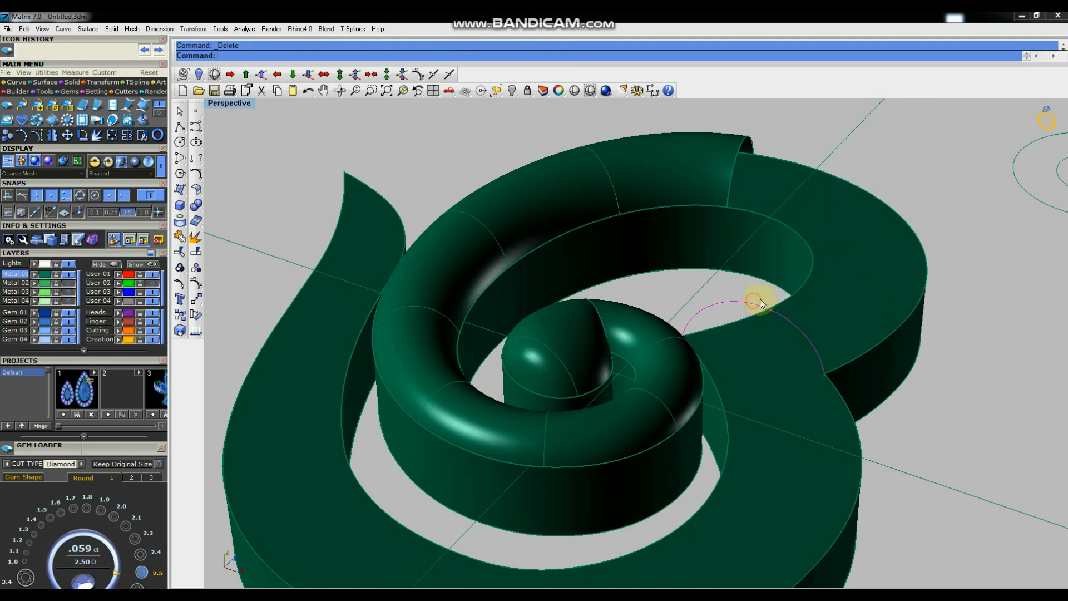
{"action": "scroll", "coordinate": [751, 306], "scroll_direction": "down", "scroll_amount": 3}
{"action": "left_click", "coordinate": [708, 325]}
{"action": "left_click", "coordinate": [710, 323]}
Lock the domed spiral surface, delete the cross-section curves lying on it, and unlock the surface again.
{"action": "left_click", "coordinate": [720, 224]}
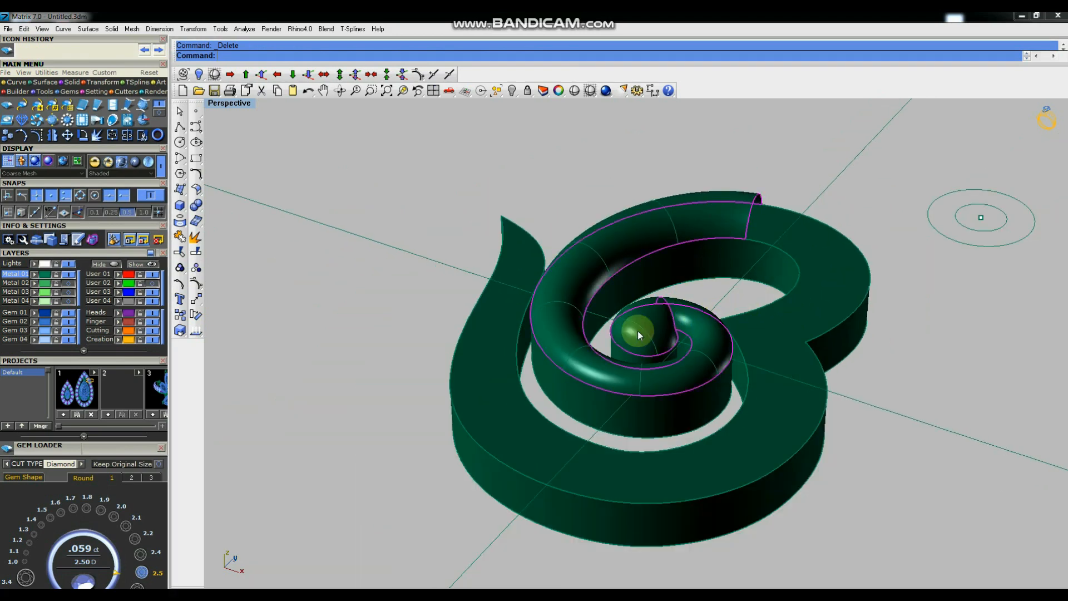
{"action": "left_click", "coordinate": [527, 90]}
{"action": "left_click_drag", "start_coordinate": [677, 359], "coordinate": [762, 423]}
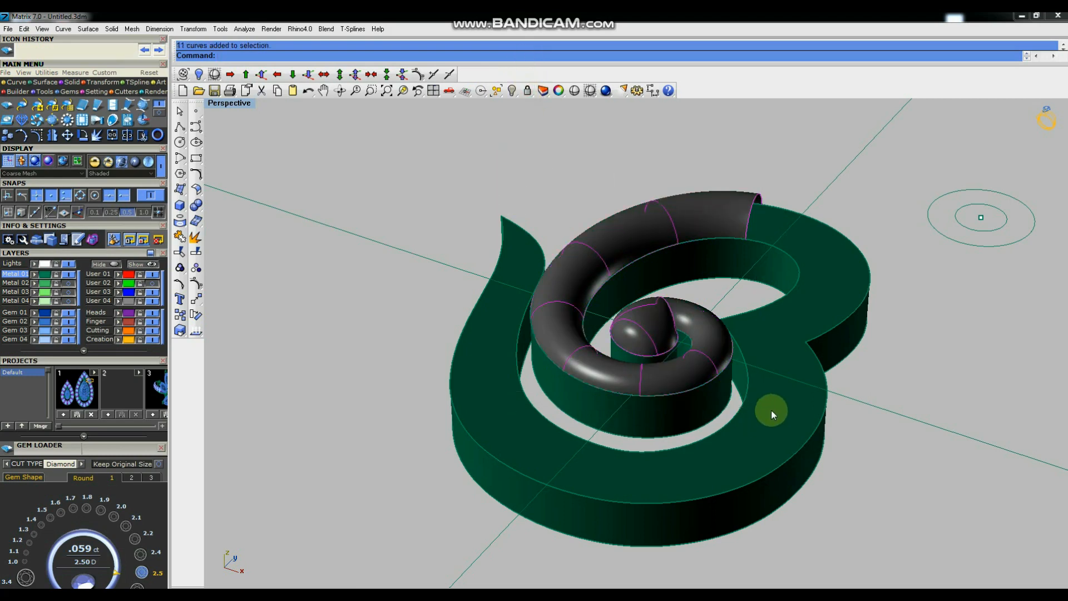
{"action": "key", "text": "Delete"}
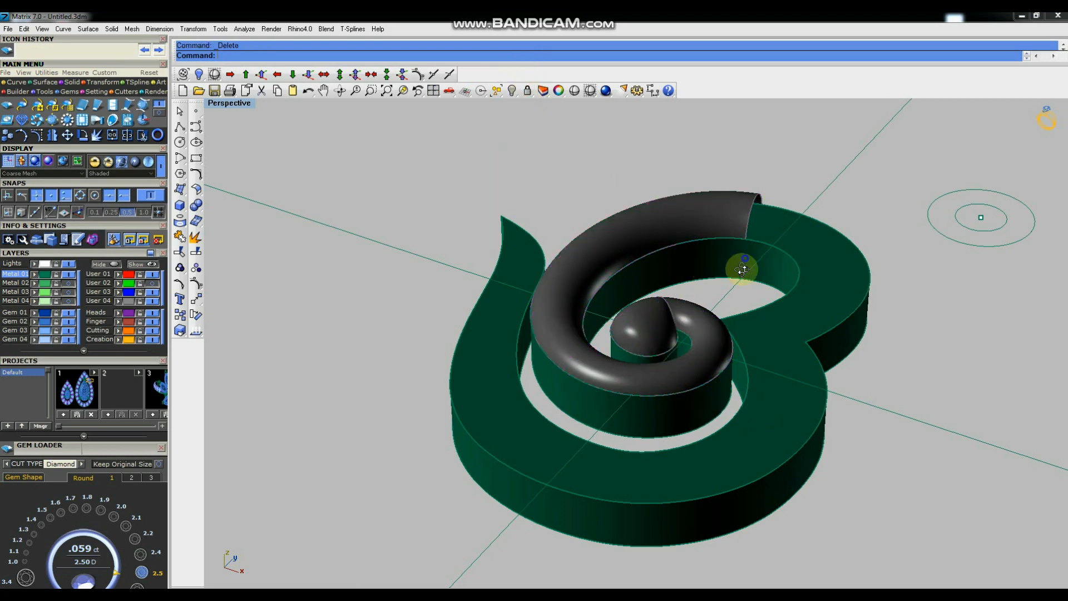
{"action": "right_click_drag", "start_coordinate": [742, 270], "coordinate": [718, 245]}
{"action": "left_click", "coordinate": [527, 90]}
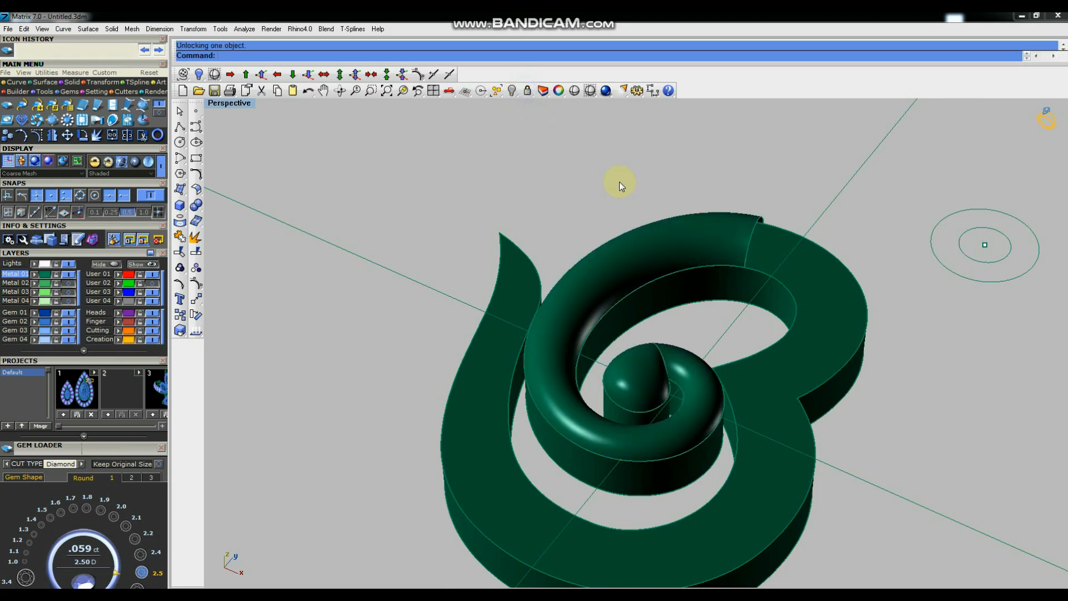
Draw a straight polyline across the band joining the two bottom corners of the dome's open arched end.
{"action": "right_click_drag", "start_coordinate": [846, 296], "coordinate": [712, 254]}
{"action": "scroll", "coordinate": [872, 286], "scroll_direction": "down", "scroll_amount": 3}
{"action": "scroll", "coordinate": [795, 315], "scroll_direction": "up", "scroll_amount": 4}
{"action": "right_click_drag", "start_coordinate": [811, 310], "coordinate": [794, 326]}
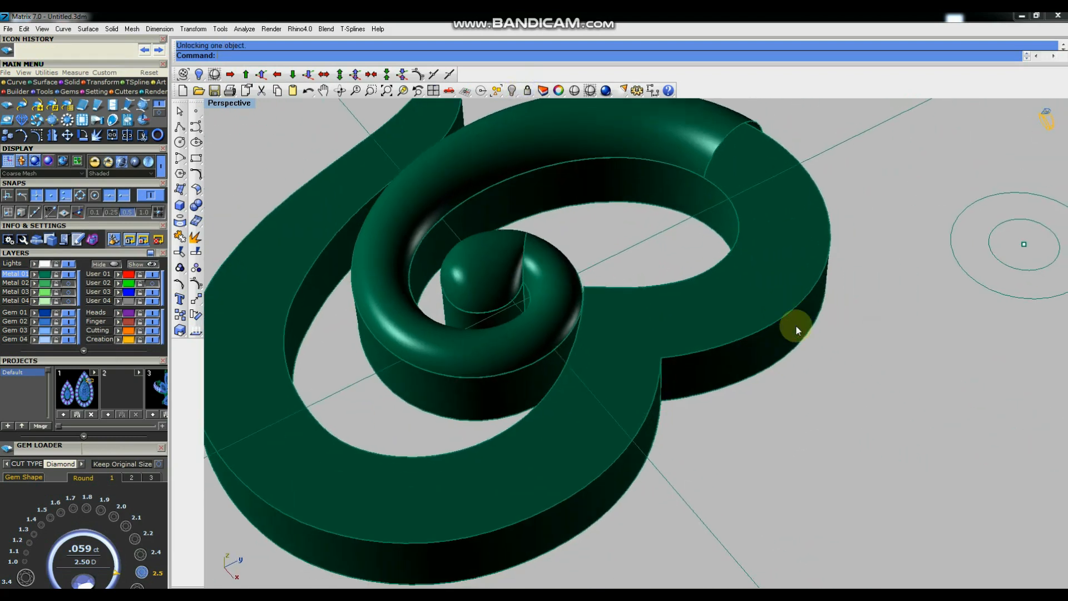
{"action": "scroll", "coordinate": [794, 326], "scroll_direction": "down", "scroll_amount": 5}
{"action": "scroll", "coordinate": [776, 245], "scroll_direction": "up", "scroll_amount": 4}
{"action": "scroll", "coordinate": [777, 245], "scroll_direction": "up", "scroll_amount": 7}
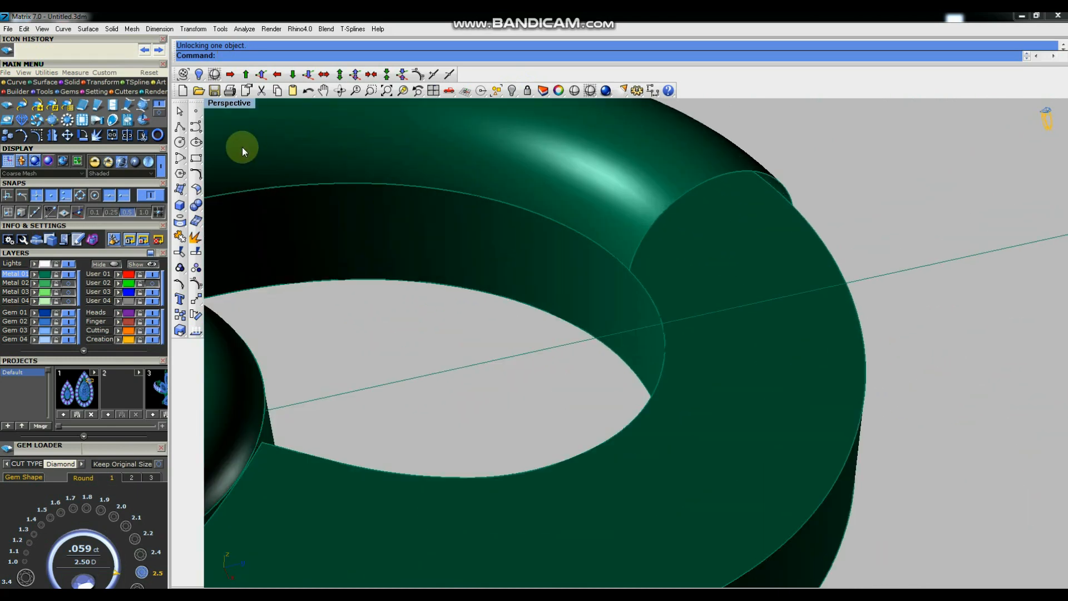
{"action": "left_click", "coordinate": [179, 127]}
{"action": "left_click", "coordinate": [629, 270]}
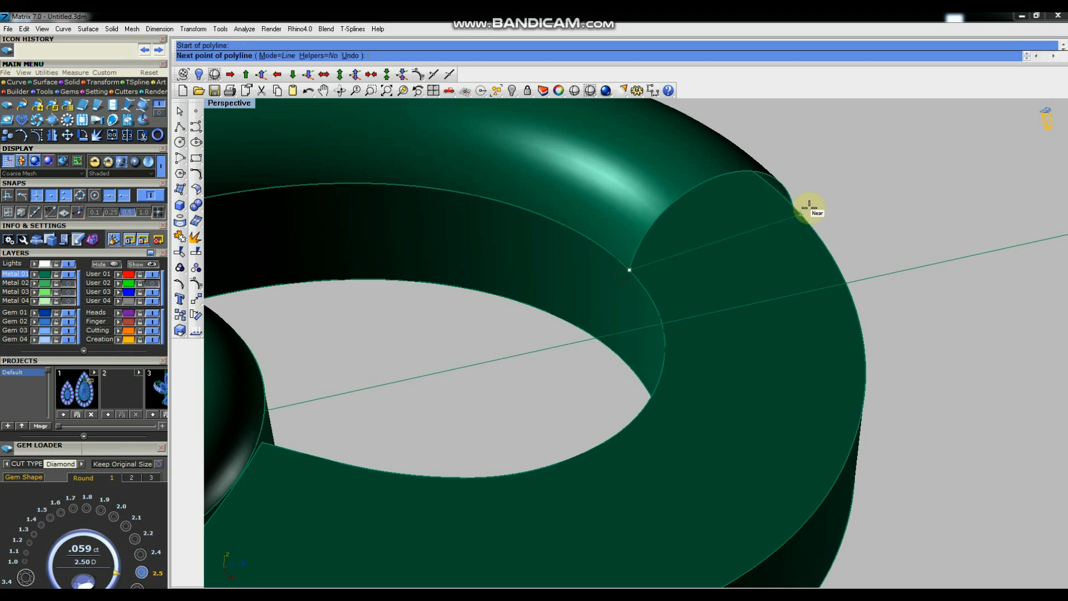
{"action": "left_click", "coordinate": [794, 205]}
{"action": "key", "text": "Return"}
{"action": "left_click", "coordinate": [757, 220]}
{"action": "left_click", "coordinate": [847, 216]}
{"action": "scroll", "coordinate": [846, 216], "scroll_direction": "down", "scroll_amount": 8}
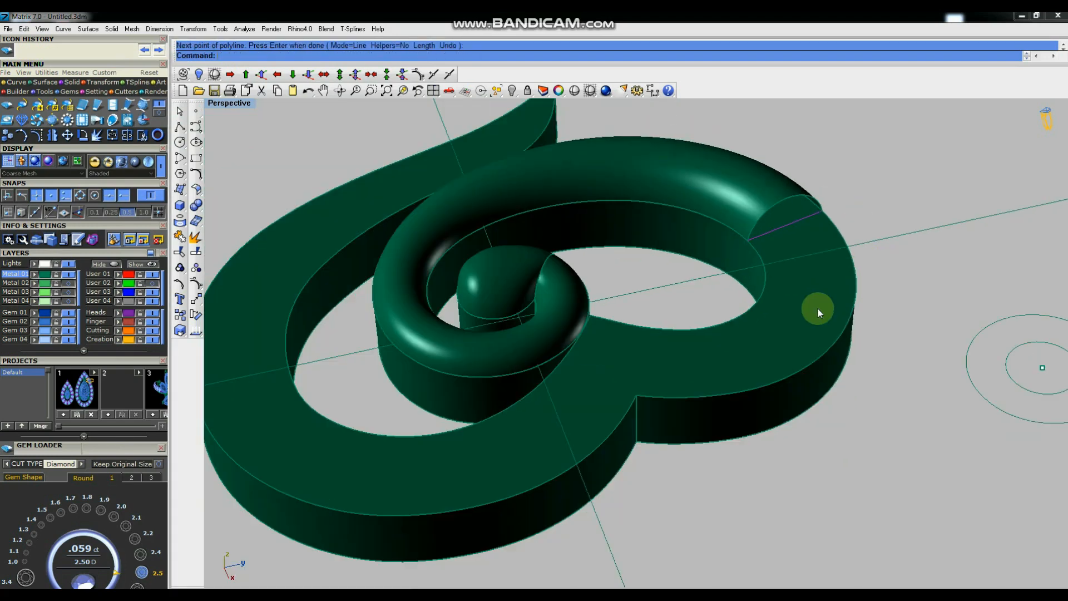
Explode the extruded base band beneath the dome into separate surfaces.
{"action": "left_click", "coordinate": [818, 309]}
{"action": "scroll", "coordinate": [893, 284], "scroll_direction": "down", "scroll_amount": 8}
{"action": "right_click_drag", "start_coordinate": [793, 304], "coordinate": [797, 205]}
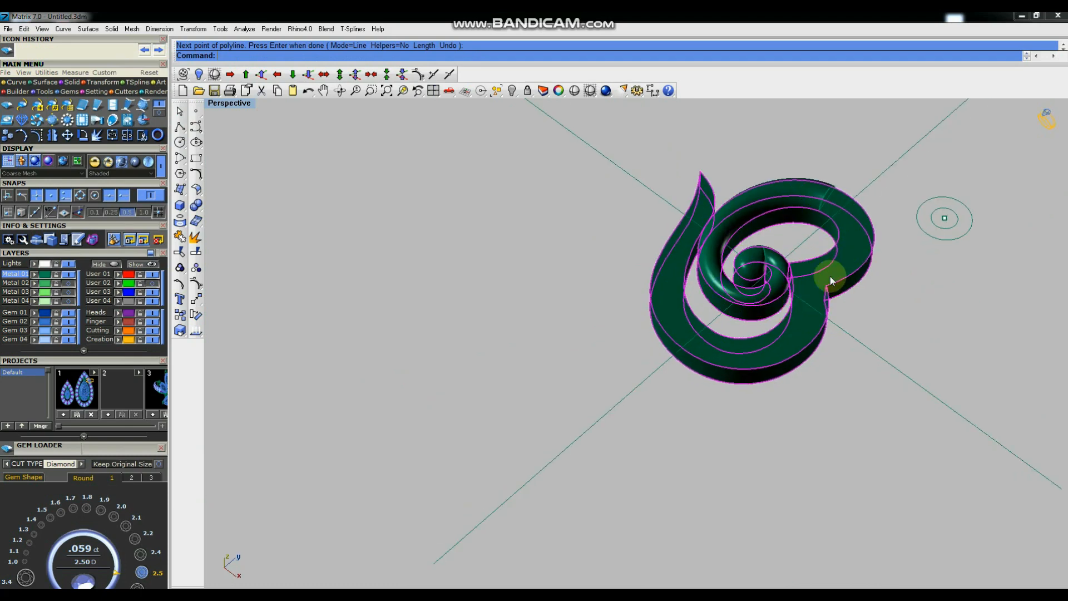
{"action": "scroll", "coordinate": [805, 236], "scroll_direction": "up", "scroll_amount": 5}
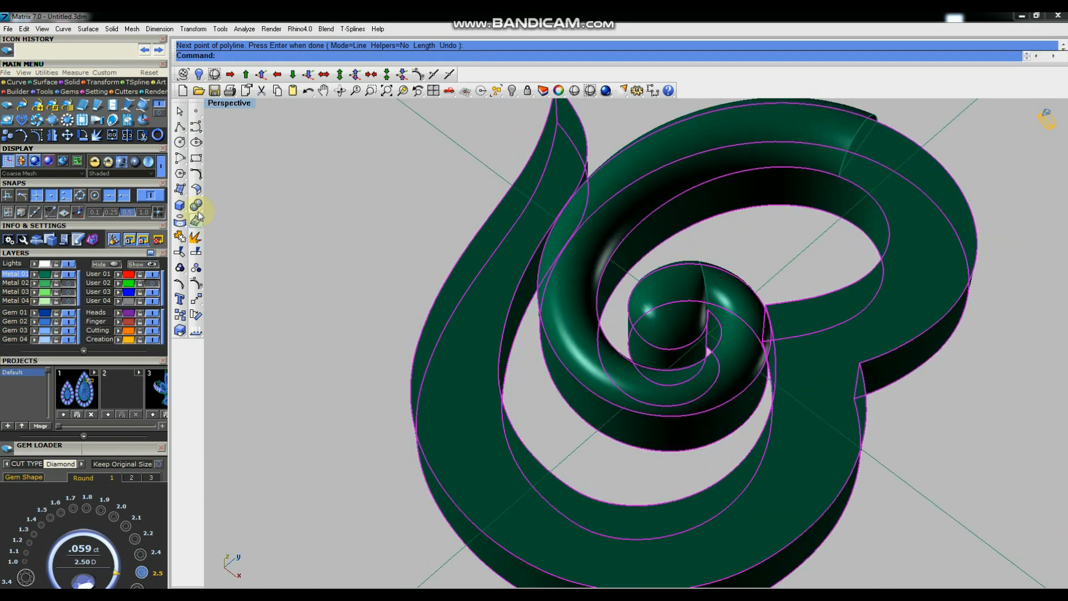
{"action": "left_click", "coordinate": [197, 237]}
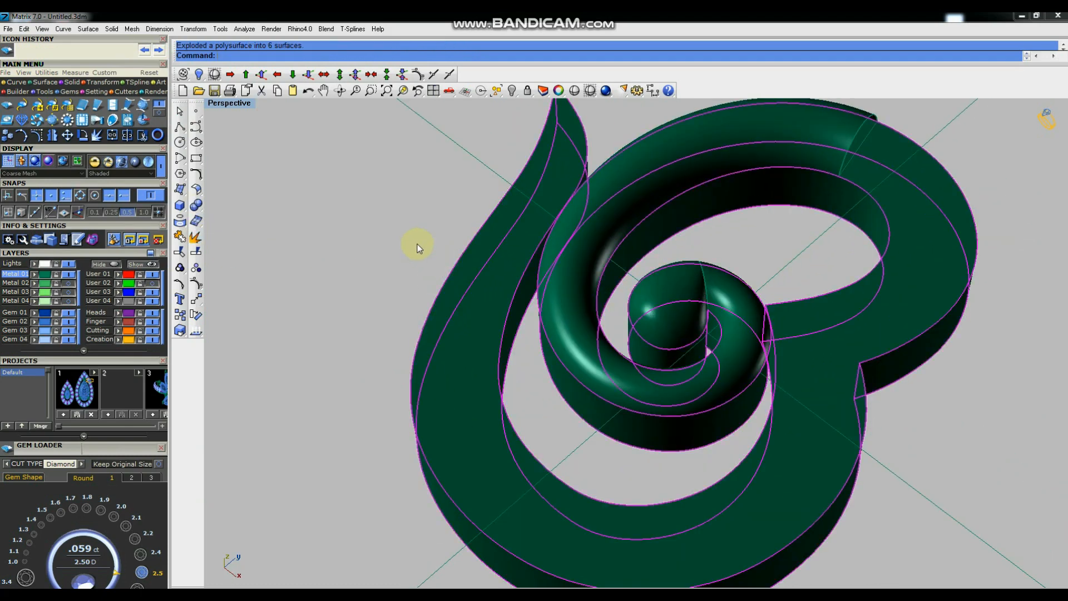
{"action": "left_click", "coordinate": [415, 243]}
Trim away the part of the band's flat top face under the dome, using the straight line as the cutter.
{"action": "right_click_drag", "start_coordinate": [791, 312], "coordinate": [822, 347]}
{"action": "scroll", "coordinate": [821, 347], "scroll_direction": "up", "scroll_amount": 3}
{"action": "left_click", "coordinate": [803, 321]}
{"action": "left_click", "coordinate": [845, 350]}
{"action": "left_click", "coordinate": [180, 238]}
{"action": "left_click", "coordinate": [777, 311]}
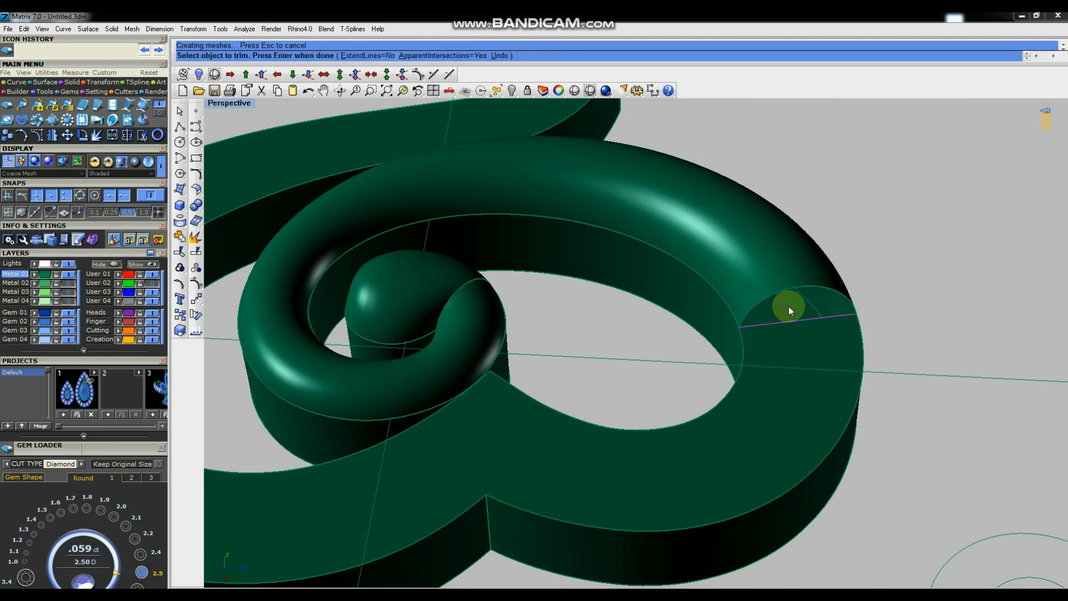
{"action": "scroll", "coordinate": [790, 306], "scroll_direction": "down", "scroll_amount": 3}
{"action": "right_click", "coordinate": [798, 320]}
Hide the domed spiral surface to inspect the trimmed top face beneath, and undo the hide.
{"action": "scroll", "coordinate": [794, 310], "scroll_direction": "up", "scroll_amount": 8}
{"action": "right_click_drag", "start_coordinate": [794, 310], "coordinate": [830, 286]}
{"action": "scroll", "coordinate": [829, 246], "scroll_direction": "down", "scroll_amount": 7}
{"action": "left_click", "coordinate": [829, 245]}
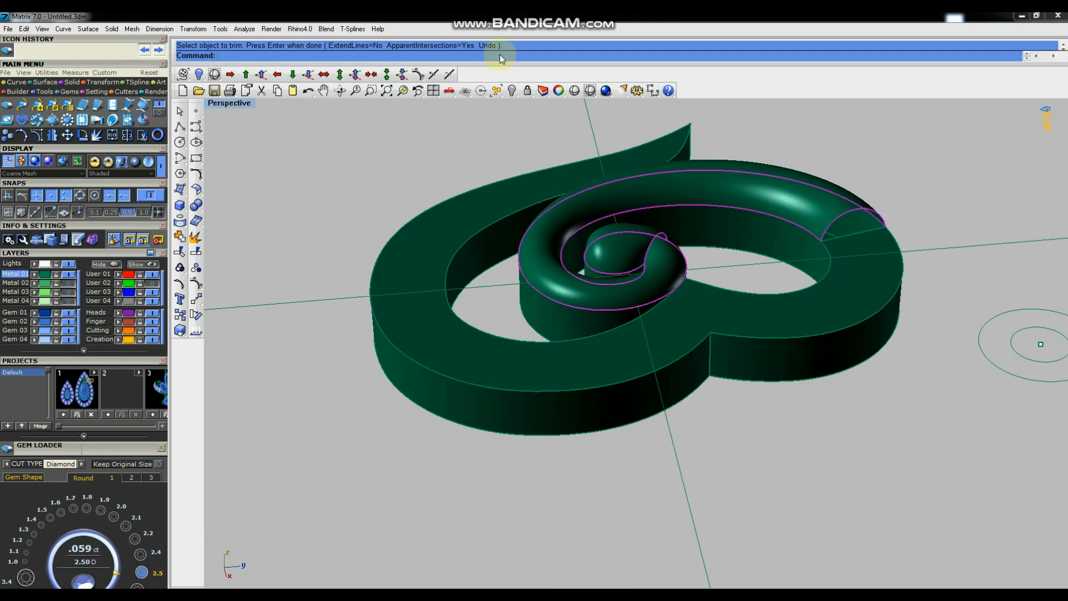
{"action": "left_click", "coordinate": [510, 90]}
{"action": "right_click_drag", "start_coordinate": [673, 184], "coordinate": [760, 299]}
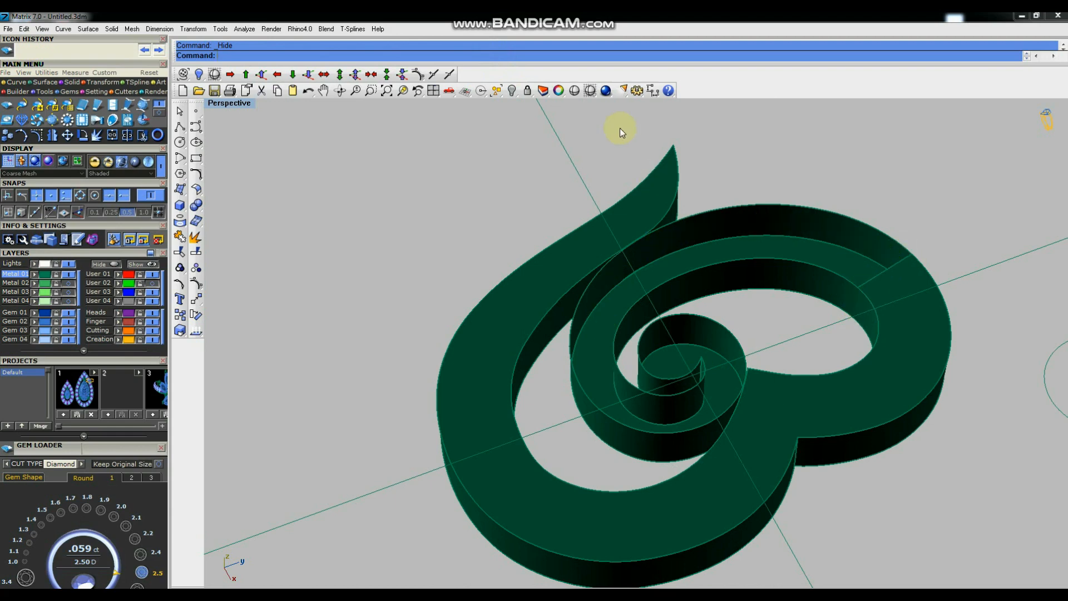
{"action": "key", "text": "ctrl+z"}
Duplicate the arched edge at the dome's open end and the straight edge below it as curves.
{"action": "right_click_drag", "start_coordinate": [847, 239], "coordinate": [806, 258]}
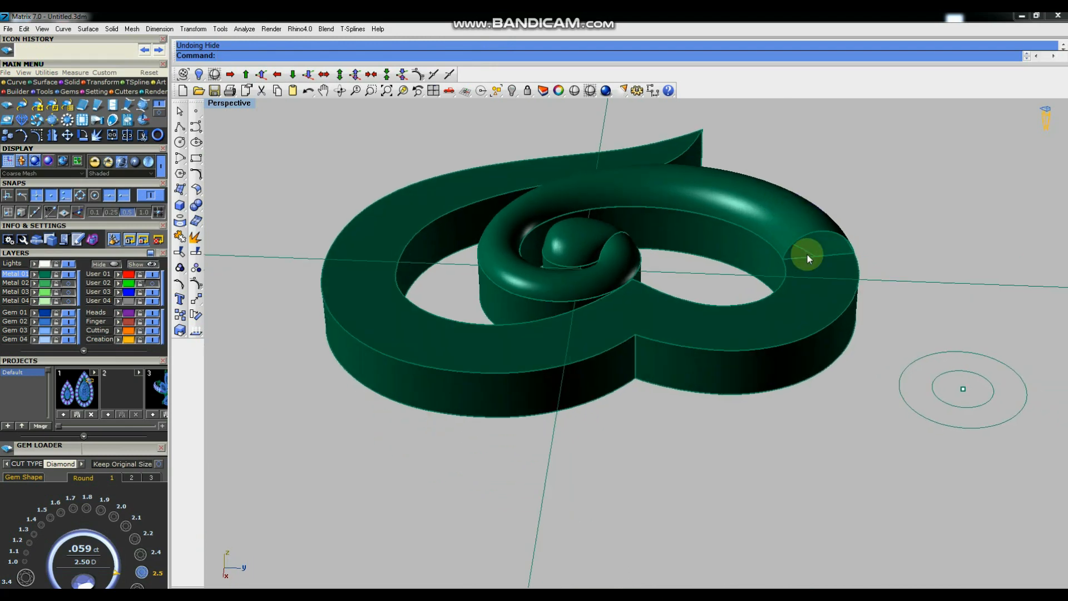
{"action": "scroll", "coordinate": [808, 256], "scroll_direction": "up", "scroll_amount": 4}
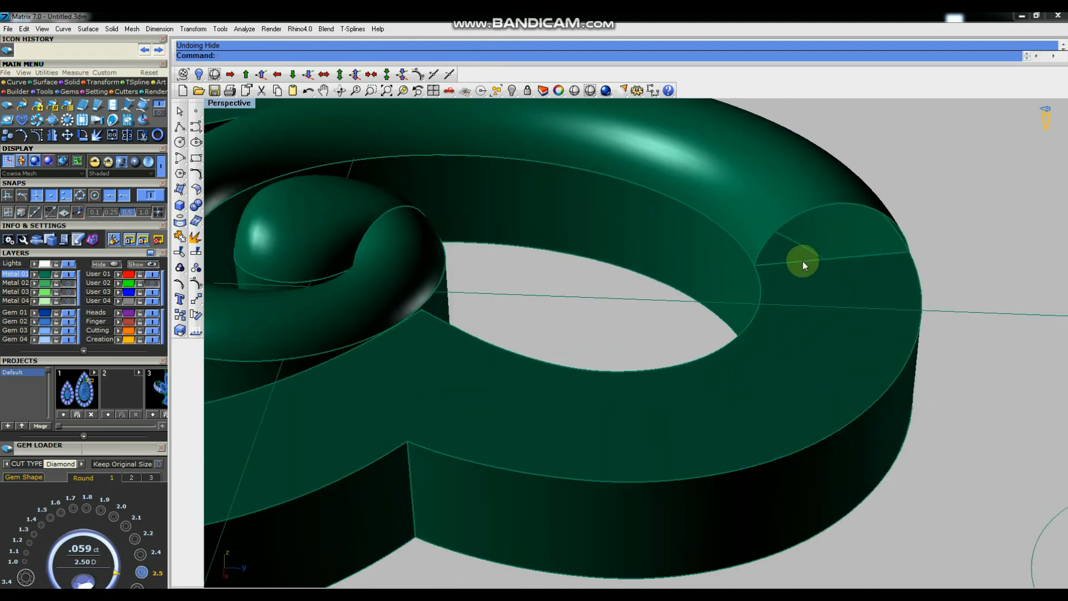
{"action": "left_click", "coordinate": [802, 259]}
{"action": "left_click", "coordinate": [843, 277]}
{"action": "left_click", "coordinate": [800, 216]}
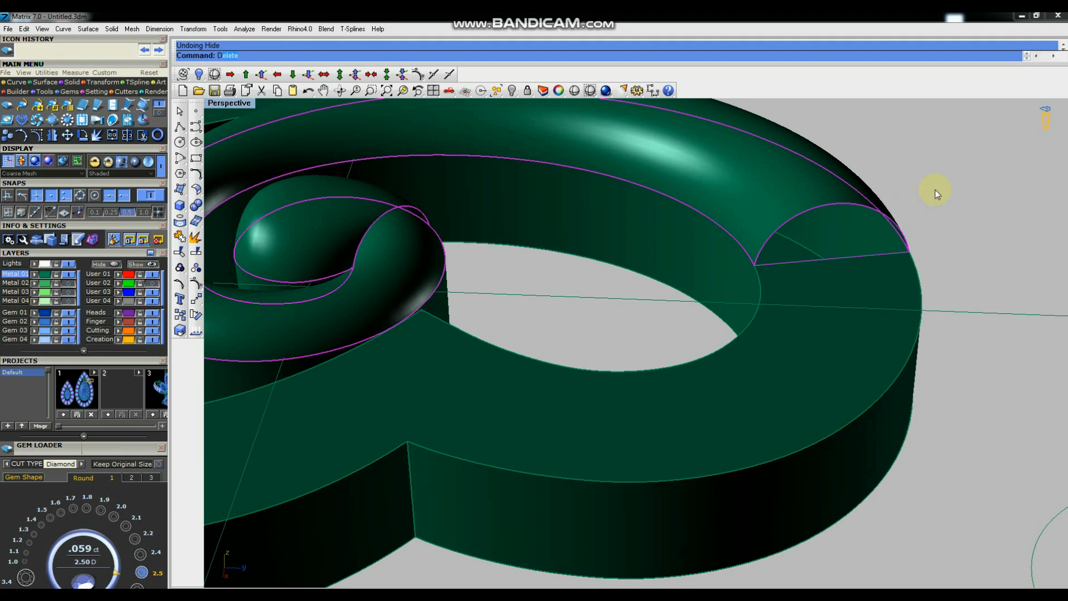
{"action": "left_click", "coordinate": [262, 74]}
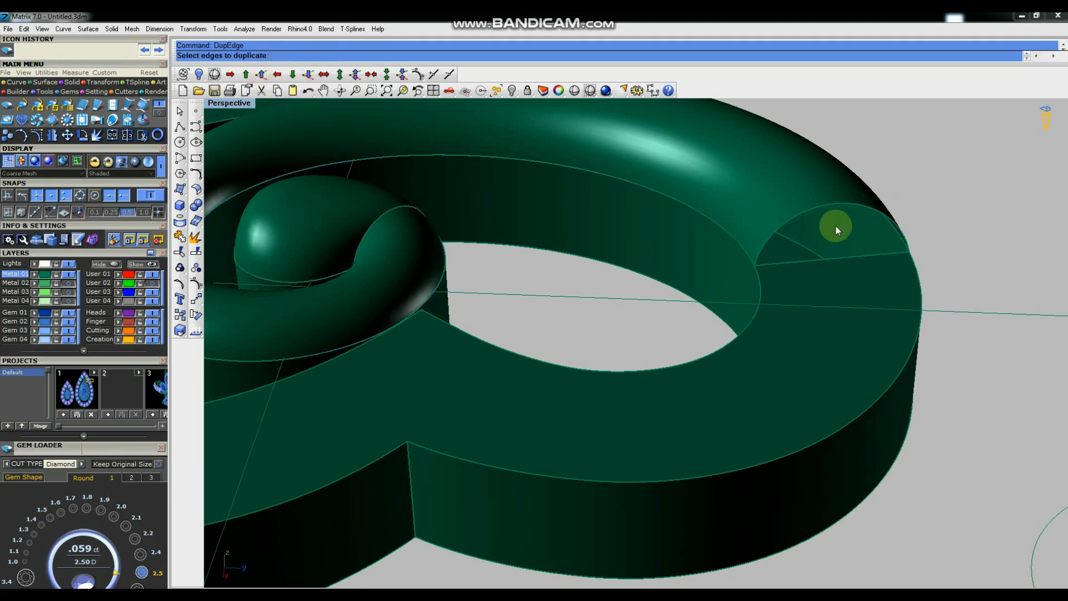
{"action": "left_click", "coordinate": [829, 208]}
{"action": "left_click", "coordinate": [898, 255]}
{"action": "left_click", "coordinate": [913, 284]}
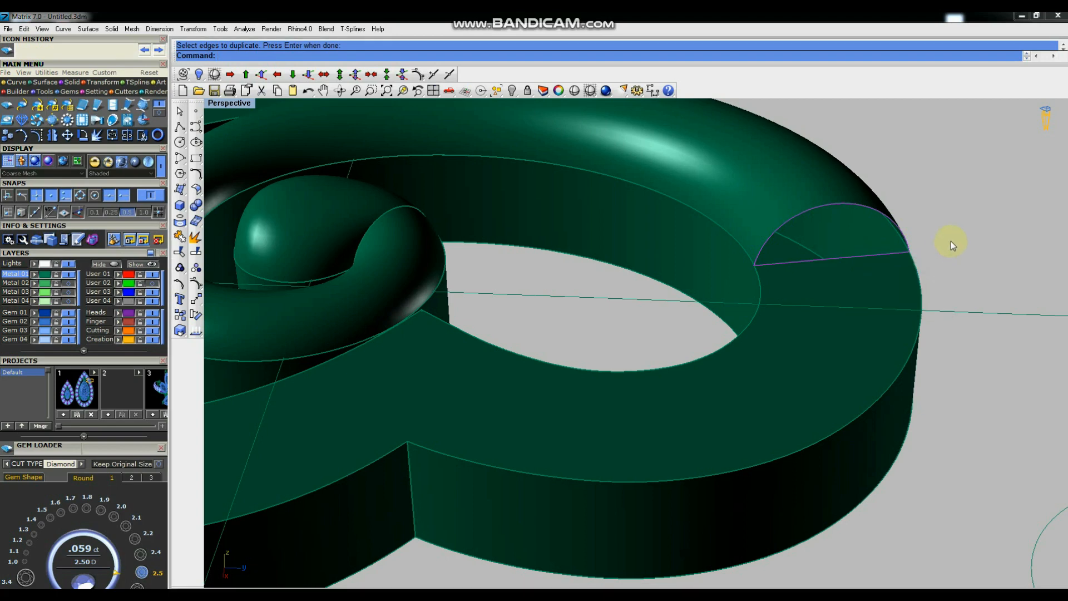
Patch the open half-round end of the spiral tube from its duplicated edges with 10 U and 10 V spans.
{"action": "type", "text": "tch"}
{"action": "key", "text": "Return"}
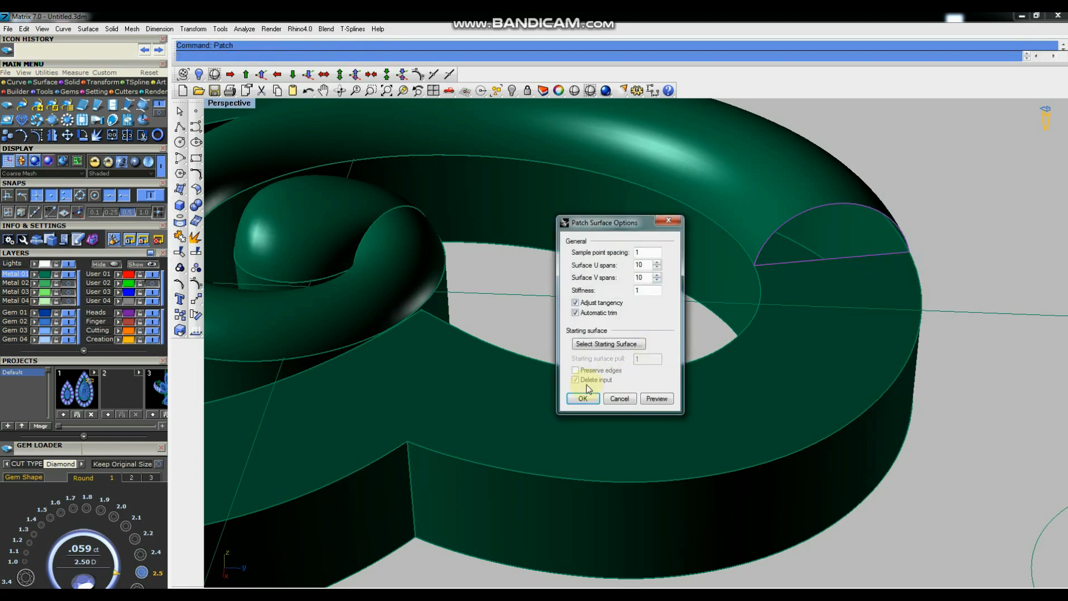
{"action": "left_click", "coordinate": [579, 396]}
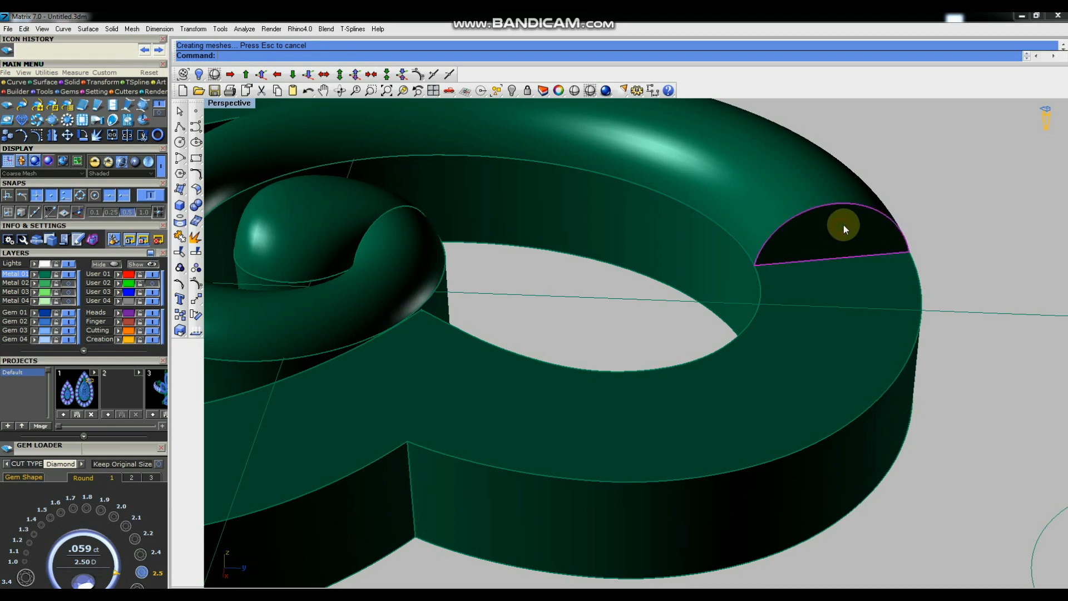
Select all visible surfaces and join them with the new end cap.
{"action": "scroll", "coordinate": [845, 226], "scroll_direction": "down", "scroll_amount": 10}
{"action": "right_click_drag", "start_coordinate": [704, 200], "coordinate": [809, 219]}
{"action": "scroll", "coordinate": [809, 219], "scroll_direction": "down", "scroll_amount": 6}
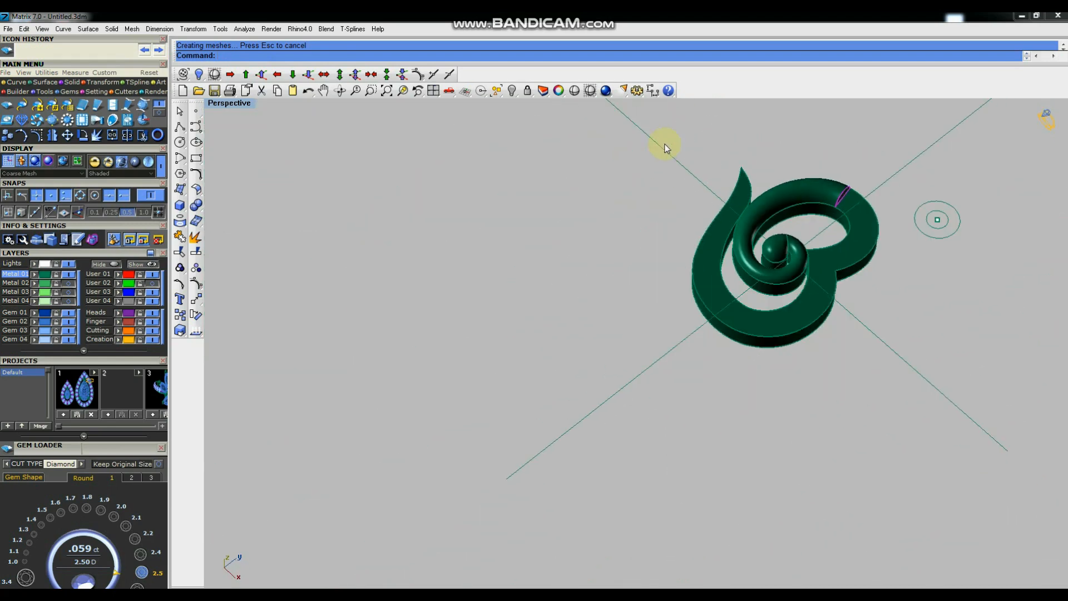
{"action": "right_click_drag", "start_coordinate": [615, 205], "coordinate": [677, 236]}
{"action": "key", "text": "ctrl+a"}
{"action": "key", "text": "ctrl+j"}
{"action": "left_click", "coordinate": [579, 281]}
Check the joined spiral polysurface for naked edges with Edge Analysis.
{"action": "scroll", "coordinate": [718, 225], "scroll_direction": "up", "scroll_amount": 8}
{"action": "right_click_drag", "start_coordinate": [752, 279], "coordinate": [712, 263]}
{"action": "left_click", "coordinate": [718, 270]}
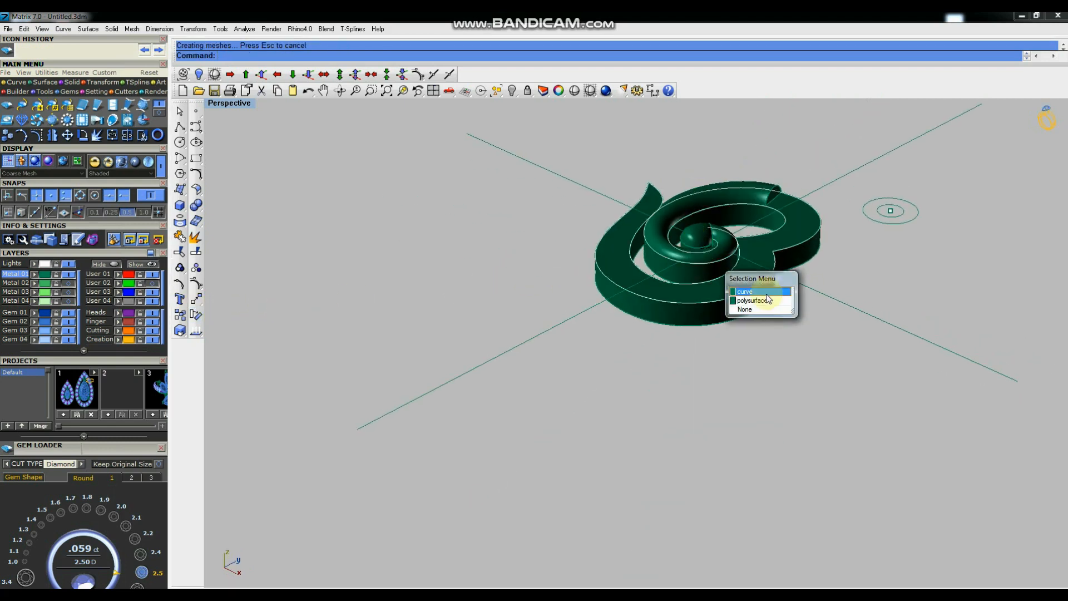
{"action": "left_click", "coordinate": [838, 261]}
{"action": "scroll", "coordinate": [709, 251], "scroll_direction": "up", "scroll_amount": 6}
{"action": "left_click", "coordinate": [713, 252]}
{"action": "scroll", "coordinate": [714, 252], "scroll_direction": "down", "scroll_amount": 6}
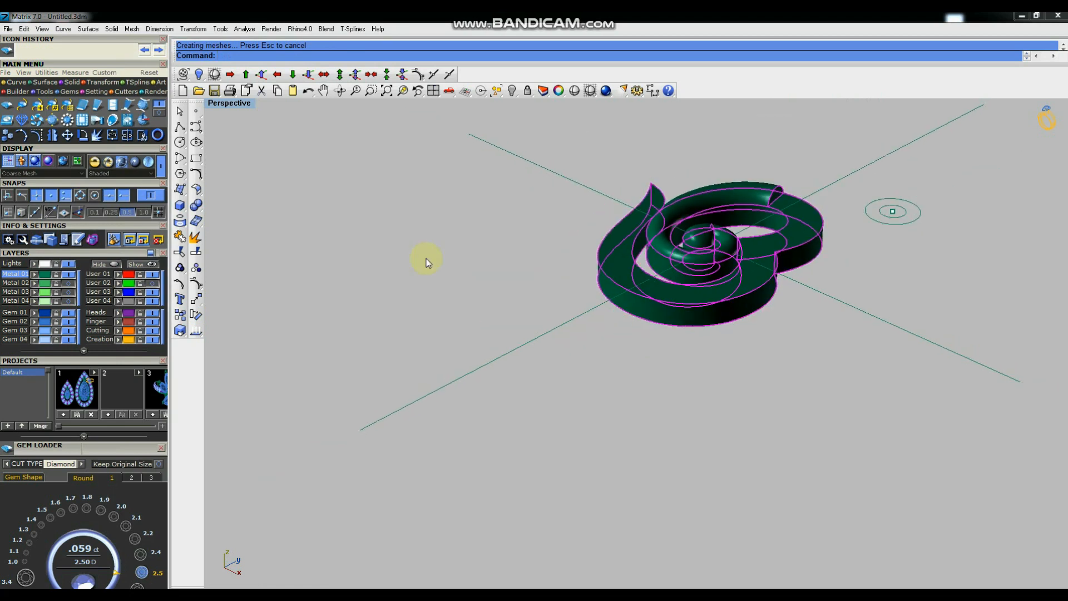
{"action": "left_click", "coordinate": [197, 332]}
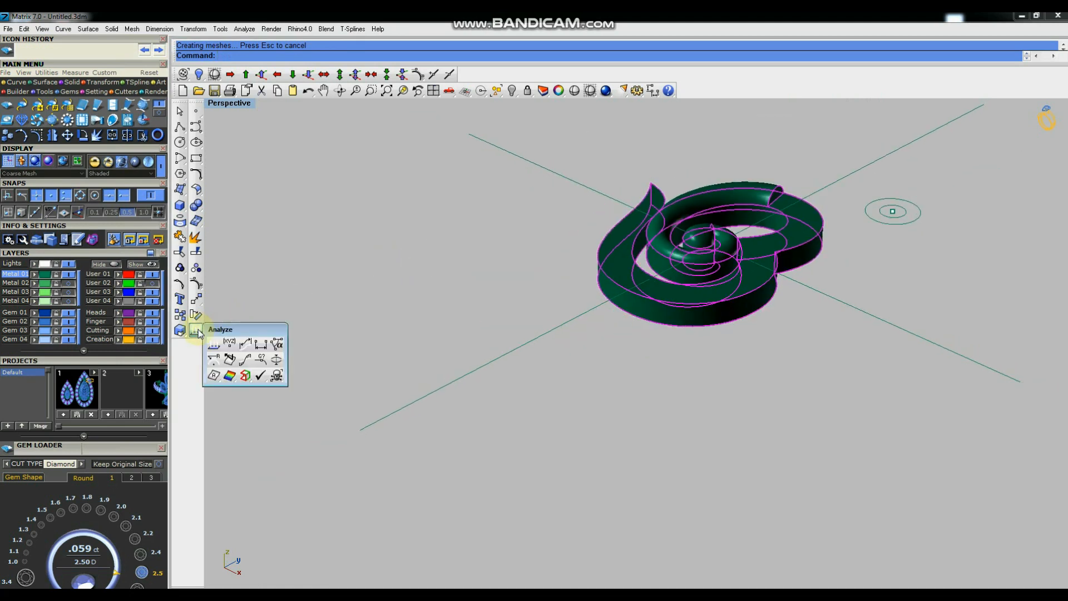
{"action": "left_click", "coordinate": [245, 374]}
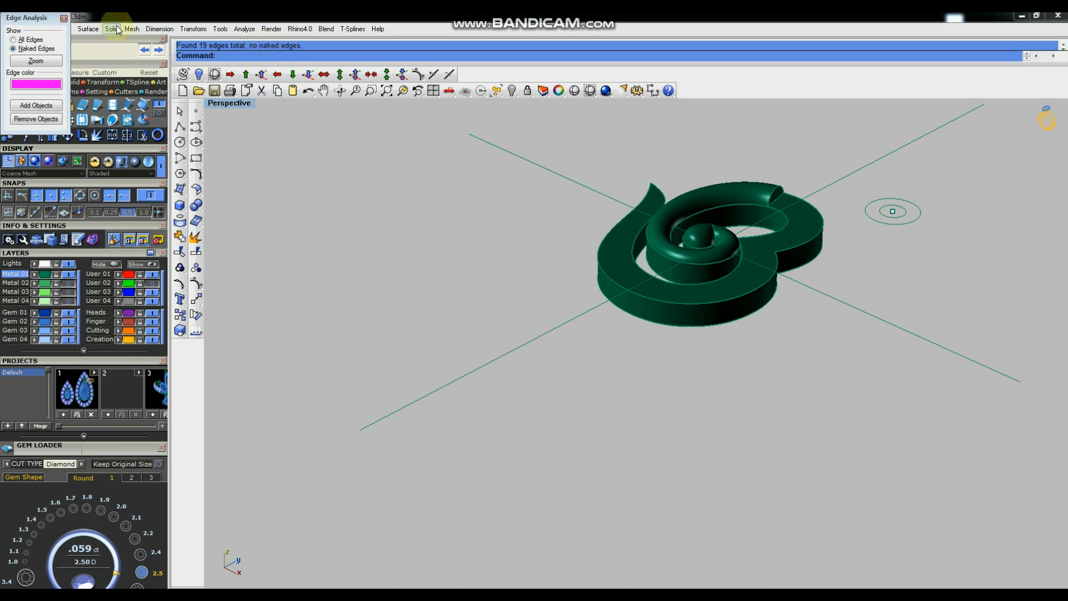
{"action": "left_click", "coordinate": [64, 18]}
Show all the hidden parts of the Om pendant again.
{"action": "right_click_drag", "start_coordinate": [754, 228], "coordinate": [706, 315]}
{"action": "scroll", "coordinate": [566, 157], "scroll_direction": "down", "scroll_amount": 3}
{"action": "right_click", "coordinate": [511, 90]}
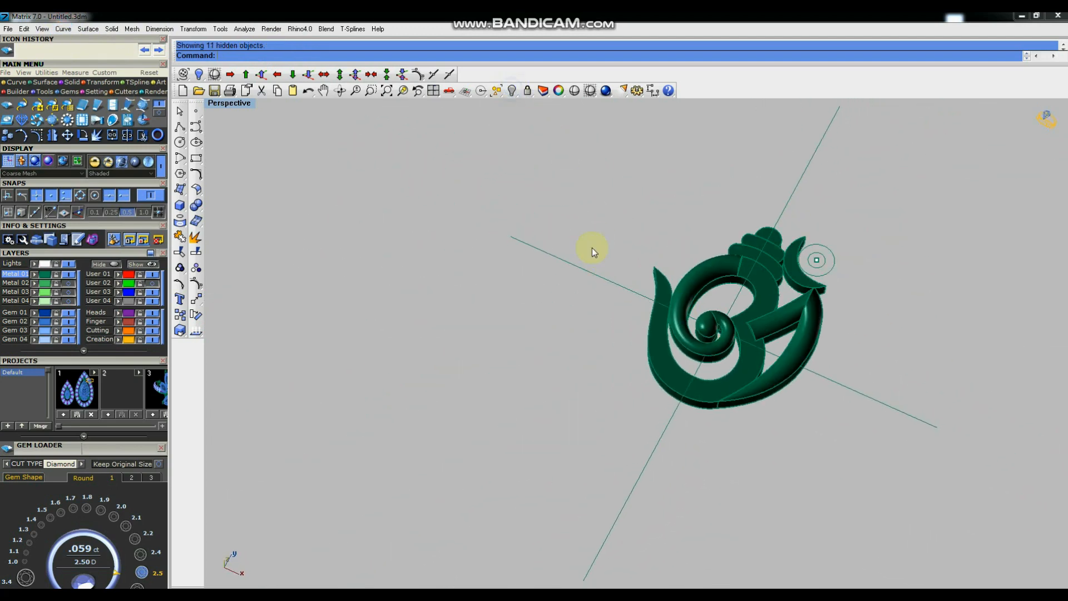
Hide the finished rounded bodies, leaving the crescent and the stacked crown pieces as the only solids in view.
{"action": "scroll", "coordinate": [767, 282], "scroll_direction": "up", "scroll_amount": 3}
{"action": "right_click_drag", "start_coordinate": [767, 282], "coordinate": [710, 284]}
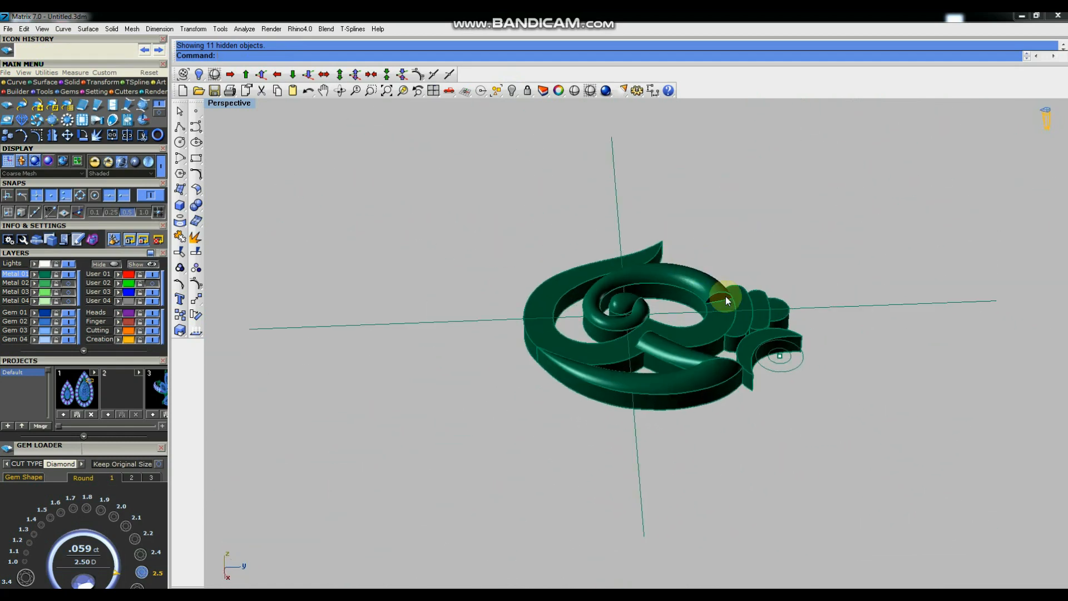
{"action": "scroll", "coordinate": [748, 325], "scroll_direction": "up", "scroll_amount": 3}
{"action": "left_click", "coordinate": [763, 332]}
{"action": "key", "text": "Escape"}
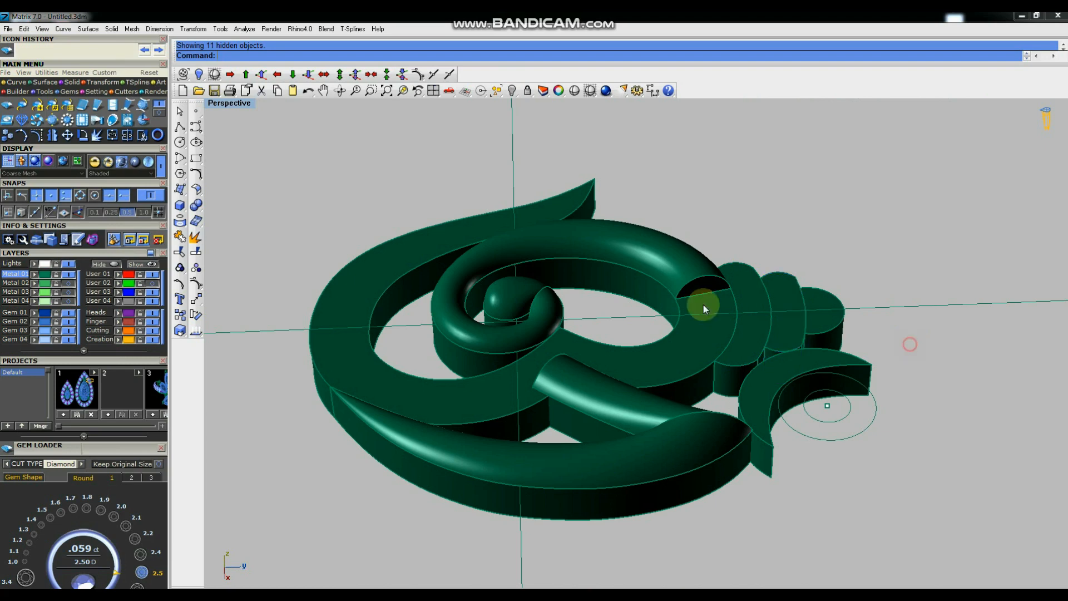
{"action": "left_click", "coordinate": [683, 253]}
{"action": "left_click", "coordinate": [854, 221]}
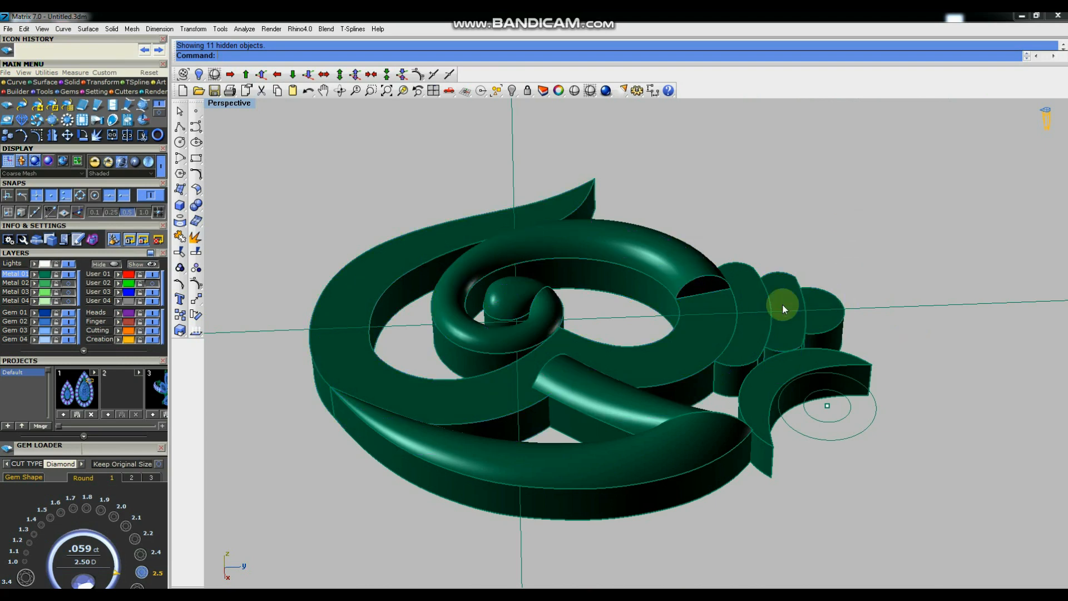
{"action": "left_click", "coordinate": [689, 258]}
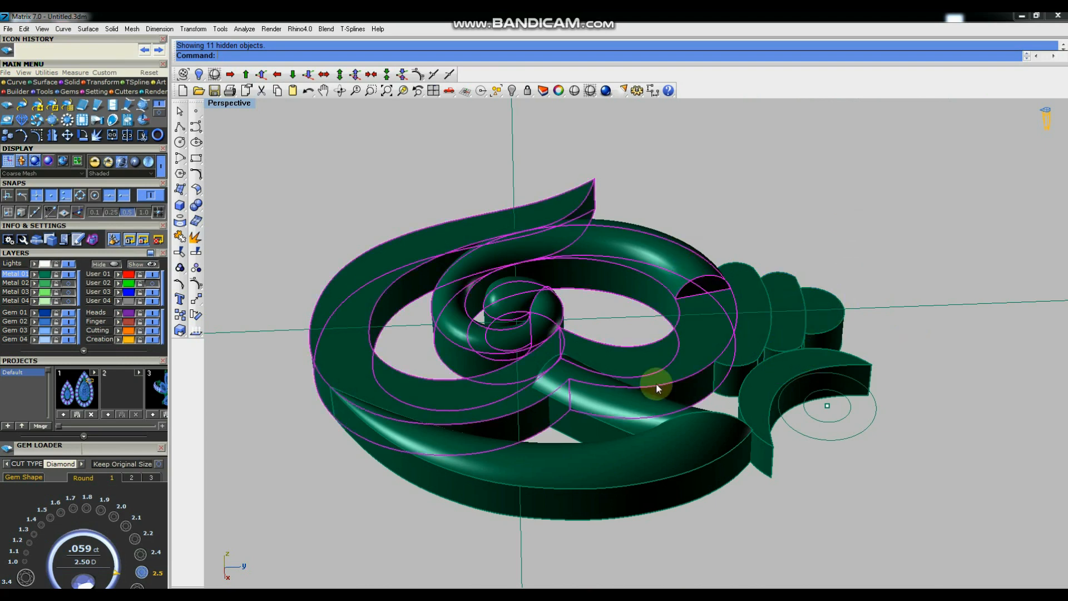
{"action": "left_click", "coordinate": [512, 90]}
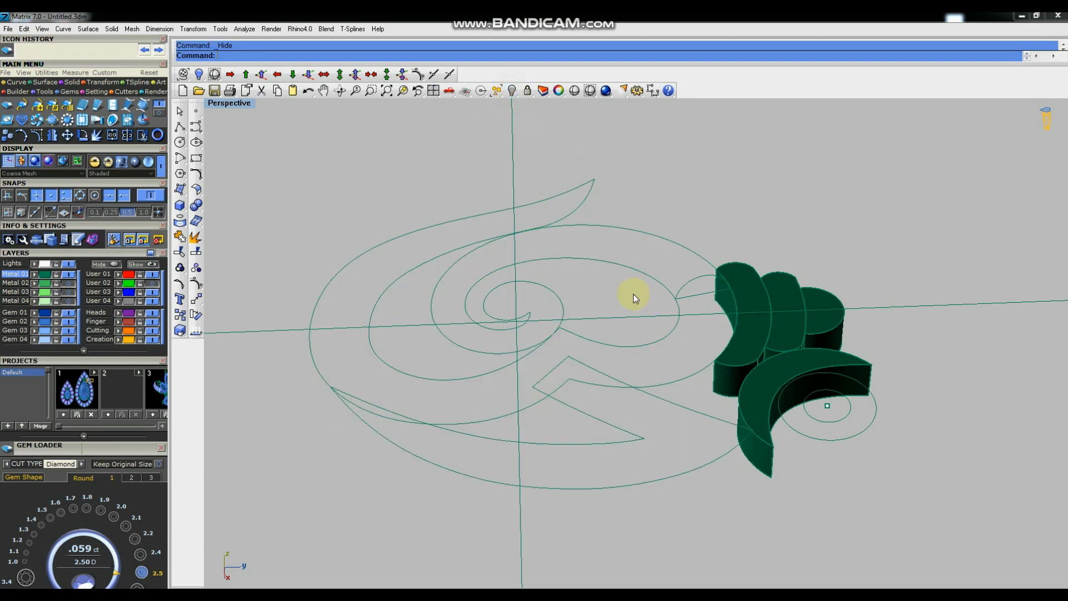
Hide the outline curves of the finished spiral and lower stroke.
{"action": "left_click_drag", "start_coordinate": [565, 421], "coordinate": [564, 428]}
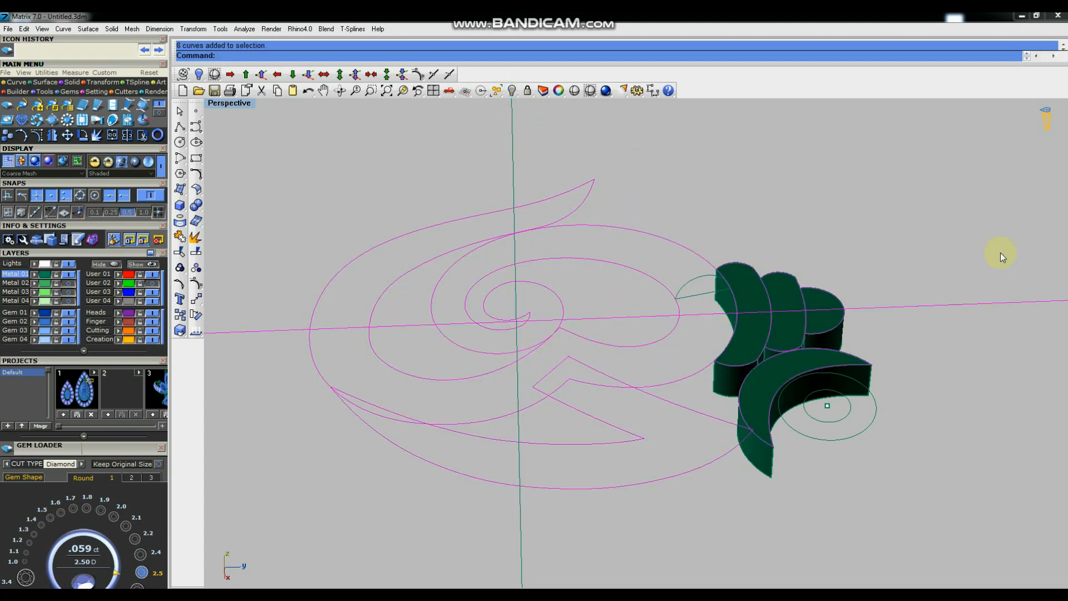
{"action": "left_click_drag", "start_coordinate": [767, 325], "coordinate": [860, 280]}
{"action": "left_click", "coordinate": [512, 91]}
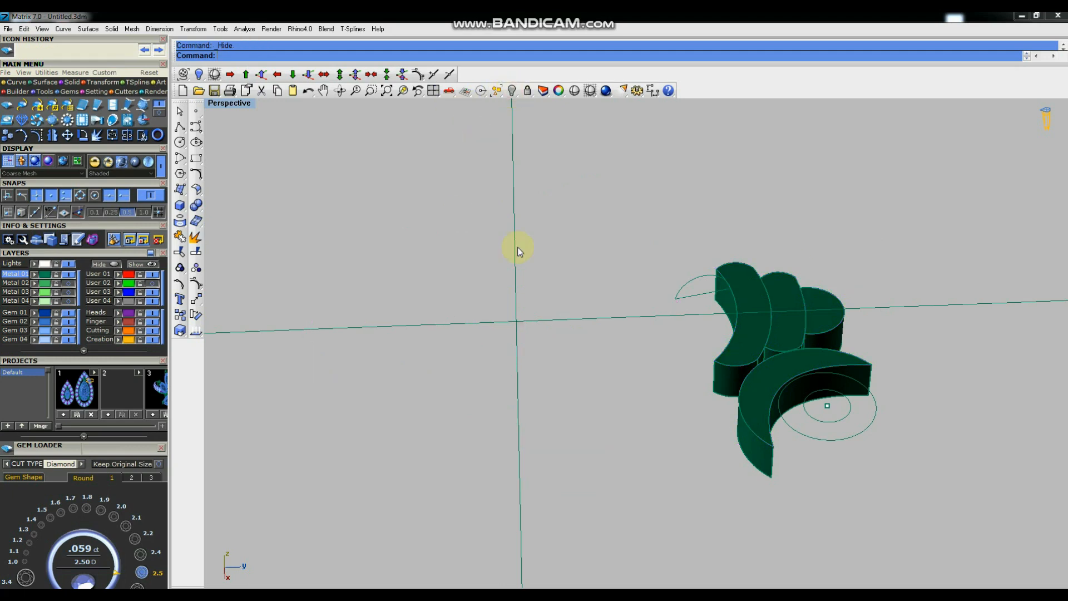
Examine the flat-topped crescent and stacked crown solids from several angles.
{"action": "scroll", "coordinate": [518, 247], "scroll_direction": "down", "scroll_amount": 4}
{"action": "right_click_drag", "start_coordinate": [579, 291], "coordinate": [590, 272]}
{"action": "scroll", "coordinate": [549, 256], "scroll_direction": "up", "scroll_amount": 5}
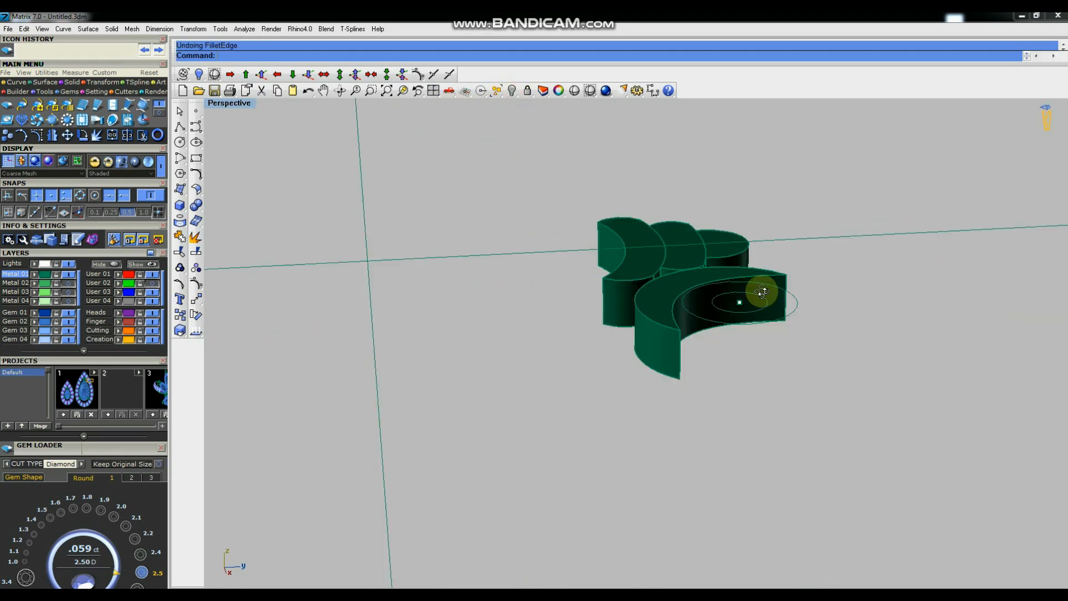
{"action": "right_click_drag", "start_coordinate": [760, 293], "coordinate": [647, 271]}
{"action": "scroll", "coordinate": [647, 270], "scroll_direction": "up", "scroll_amount": 7}
{"action": "left_click", "coordinate": [643, 288]}
{"action": "left_click", "coordinate": [836, 272]}
{"action": "key", "text": "Escape"}
{"action": "scroll", "coordinate": [667, 294], "scroll_direction": "down", "scroll_amount": 3}
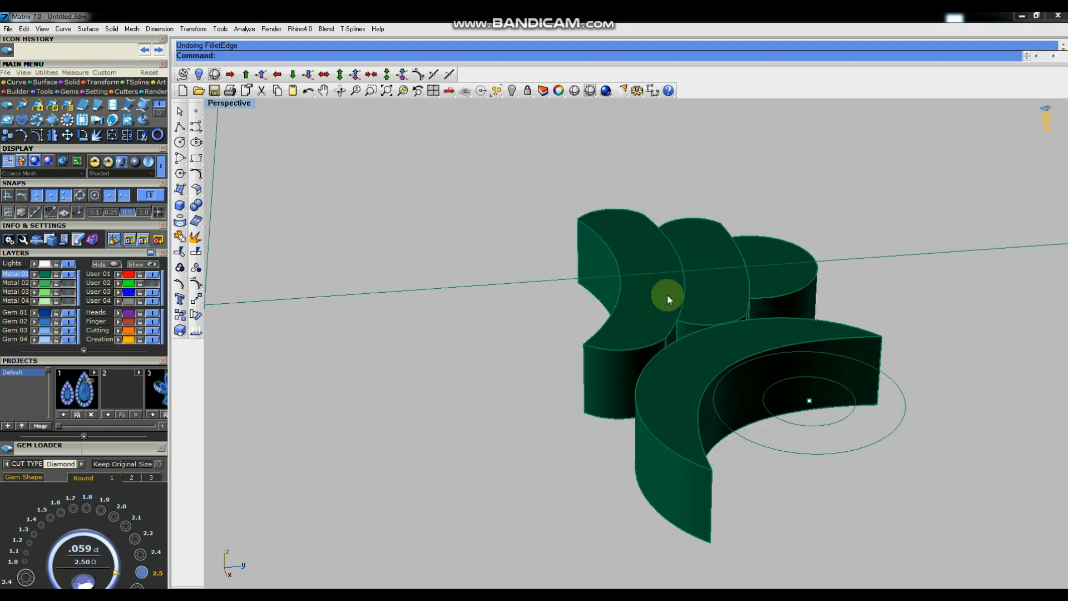
{"action": "mouse_move", "coordinate": [605, 255]}
{"action": "right_mouse_down"}
{"action": "mouse_move", "coordinate": [765, 346]}
{"action": "mouse_move", "coordinate": [821, 346]}
{"action": "right_mouse_up"}
{"action": "scroll", "coordinate": [756, 343], "scroll_direction": "up", "scroll_amount": 2}
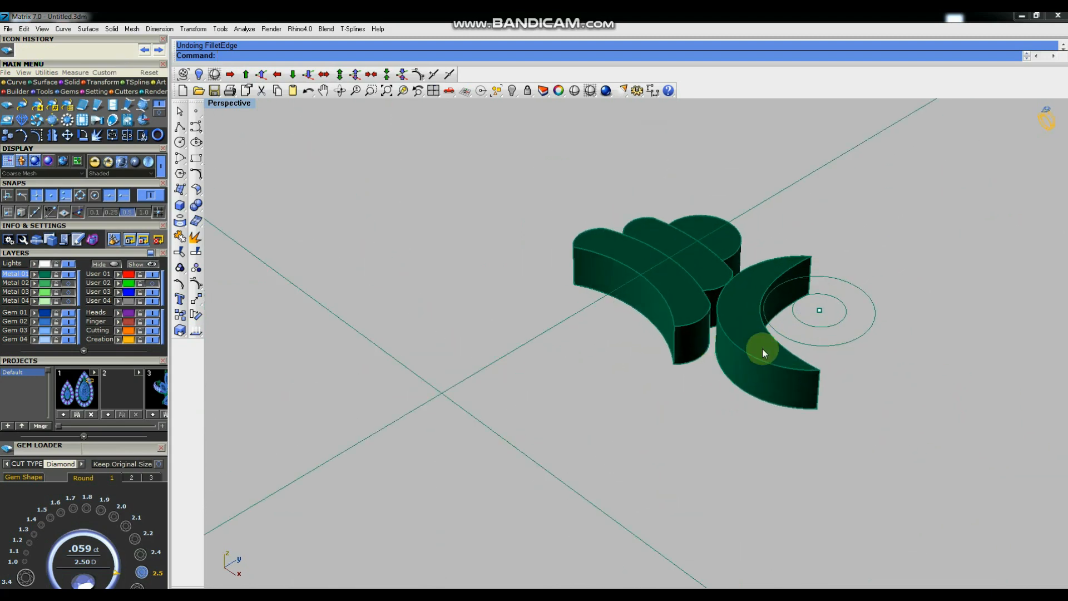
Duplicate the inner and outer top edges of the crescent as separate curves with DupEdge.
{"action": "left_click", "coordinate": [863, 373]}
{"action": "scroll", "coordinate": [718, 332], "scroll_direction": "up", "scroll_amount": 2}
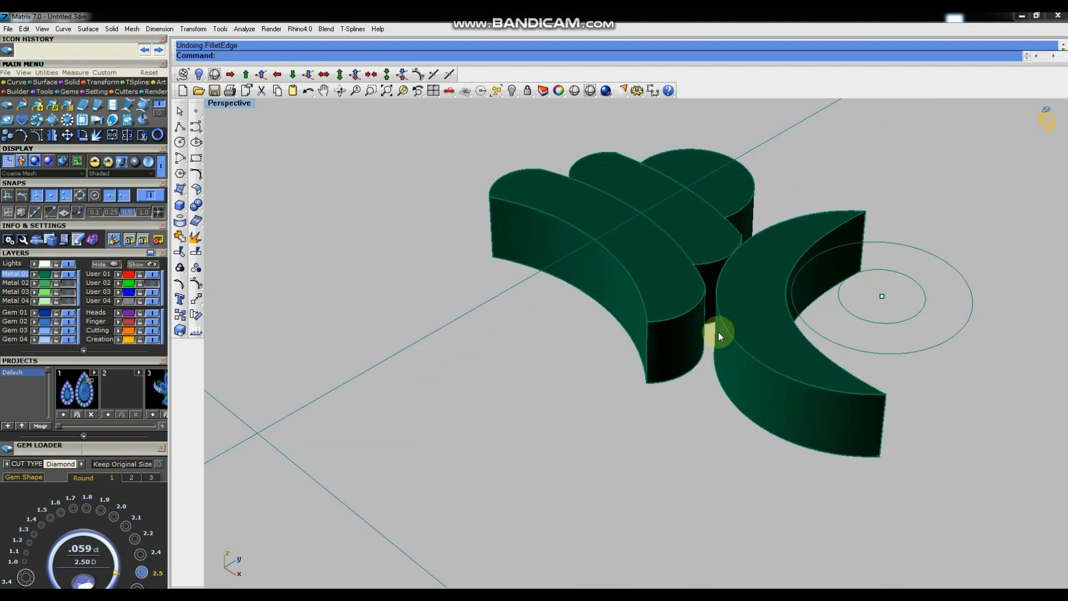
{"action": "type", "text": "DupBorder"}
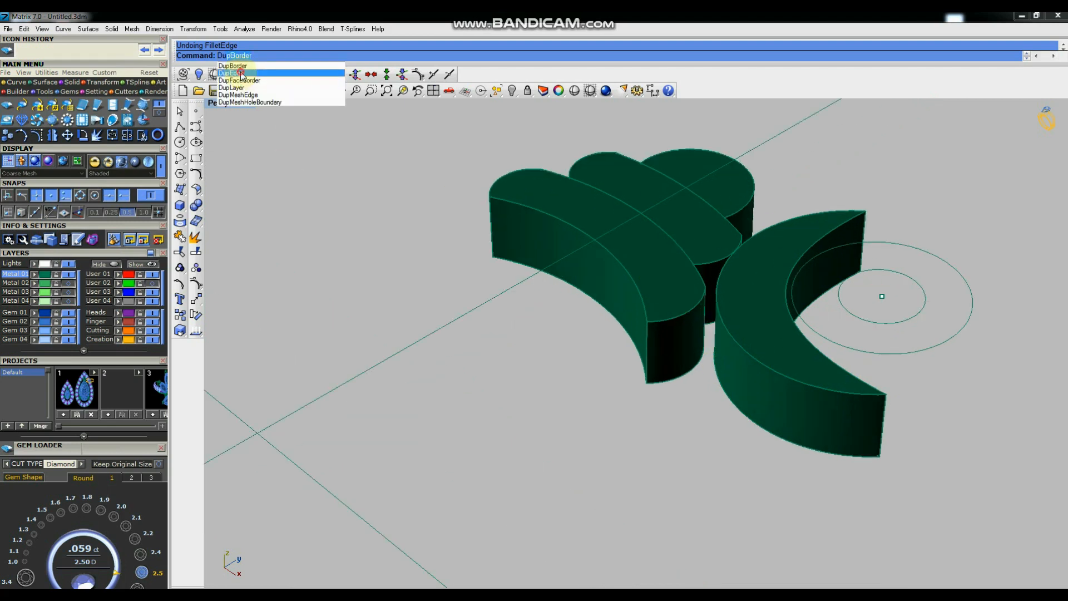
{"action": "left_click", "coordinate": [240, 73]}
{"action": "left_click", "coordinate": [770, 368]}
{"action": "left_click", "coordinate": [830, 359]}
{"action": "right_click", "coordinate": [887, 362]}
{"action": "right_click_drag", "start_coordinate": [767, 334], "coordinate": [829, 359]}
{"action": "left_click", "coordinate": [376, 221]}
Draw a straight line across the crescent's top face from its inner edge to its outer edge.
{"action": "left_click", "coordinate": [184, 130]}
{"action": "scroll", "coordinate": [849, 341], "scroll_direction": "up", "scroll_amount": 5}
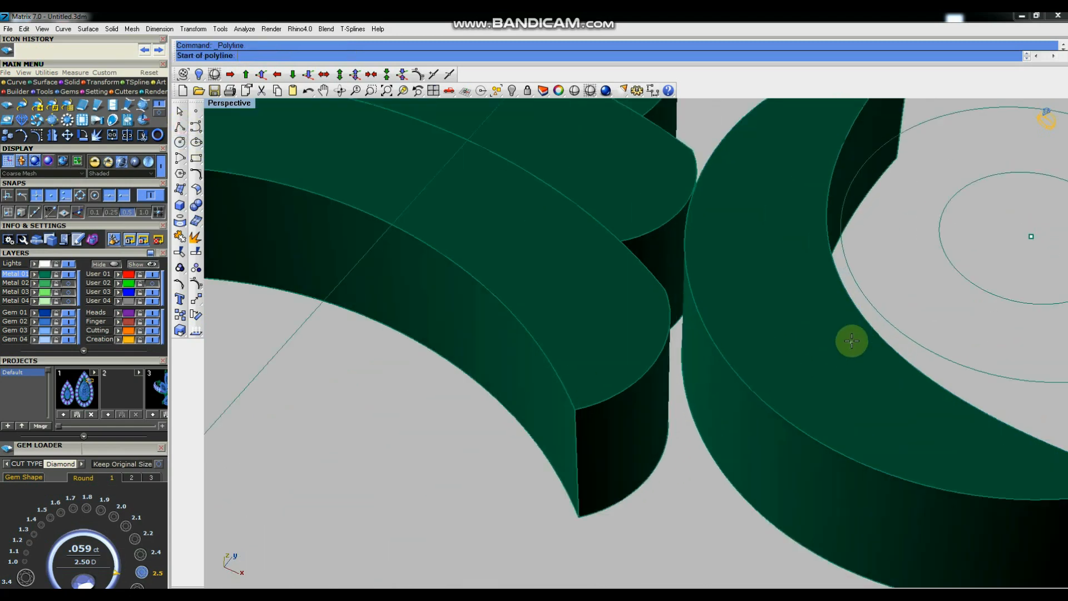
{"action": "left_click", "coordinate": [837, 259]}
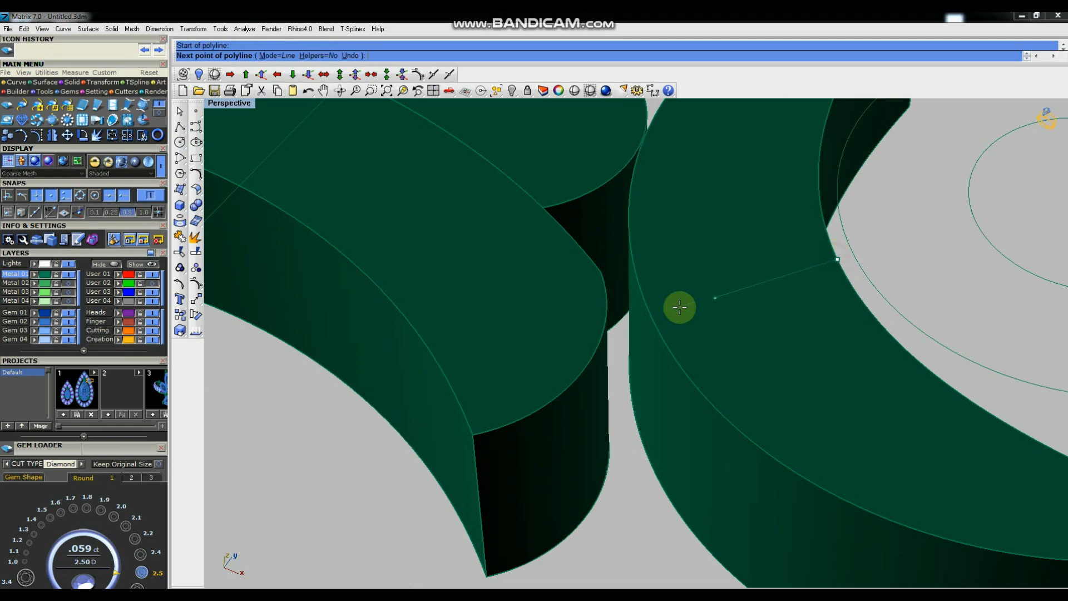
{"action": "left_click", "coordinate": [643, 300]}
{"action": "right_click", "coordinate": [719, 284]}
Rebuild the line across the crescent so it can be shaped with control points.
{"action": "left_click", "coordinate": [722, 283]}
{"action": "left_click", "coordinate": [777, 313]}
{"action": "scroll", "coordinate": [791, 367], "scroll_direction": "down", "scroll_amount": 5}
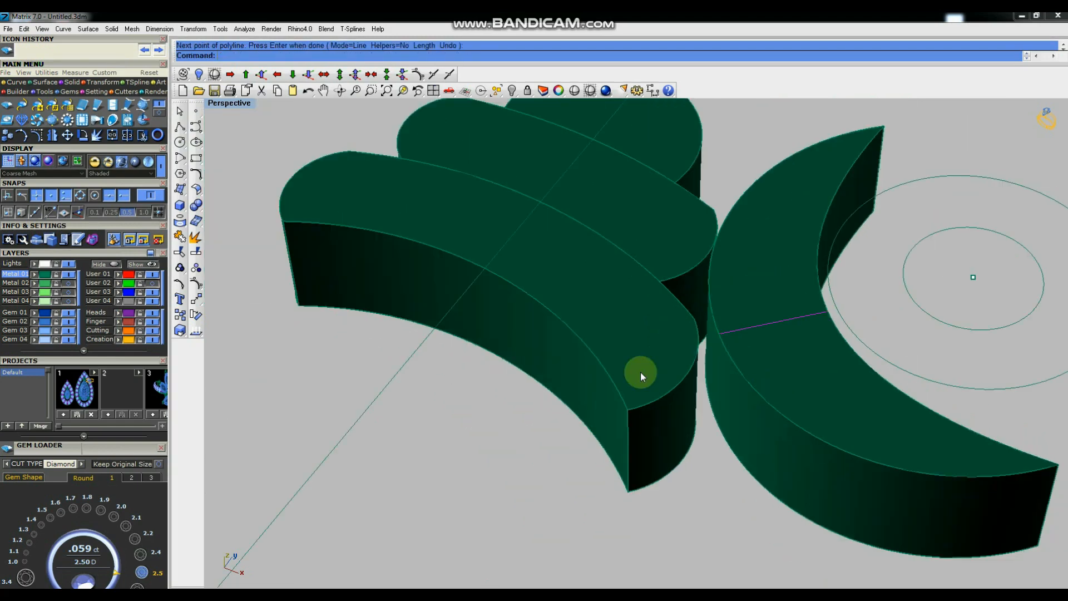
{"action": "left_click", "coordinate": [198, 175]}
{"action": "left_click", "coordinate": [290, 205]}
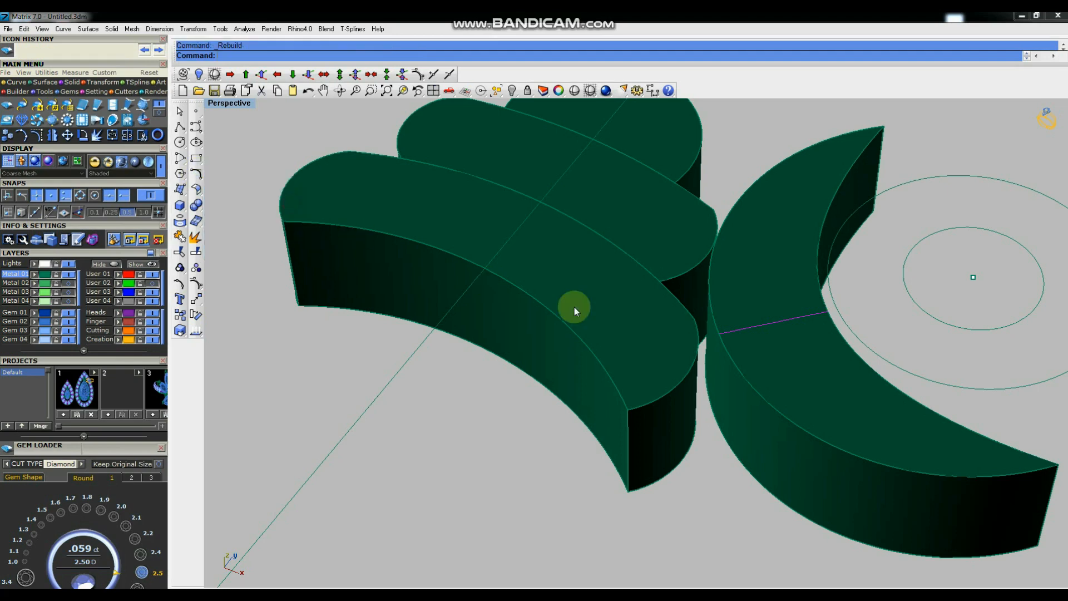
{"action": "left_click", "coordinate": [535, 347]}
{"action": "left_click", "coordinate": [577, 352]}
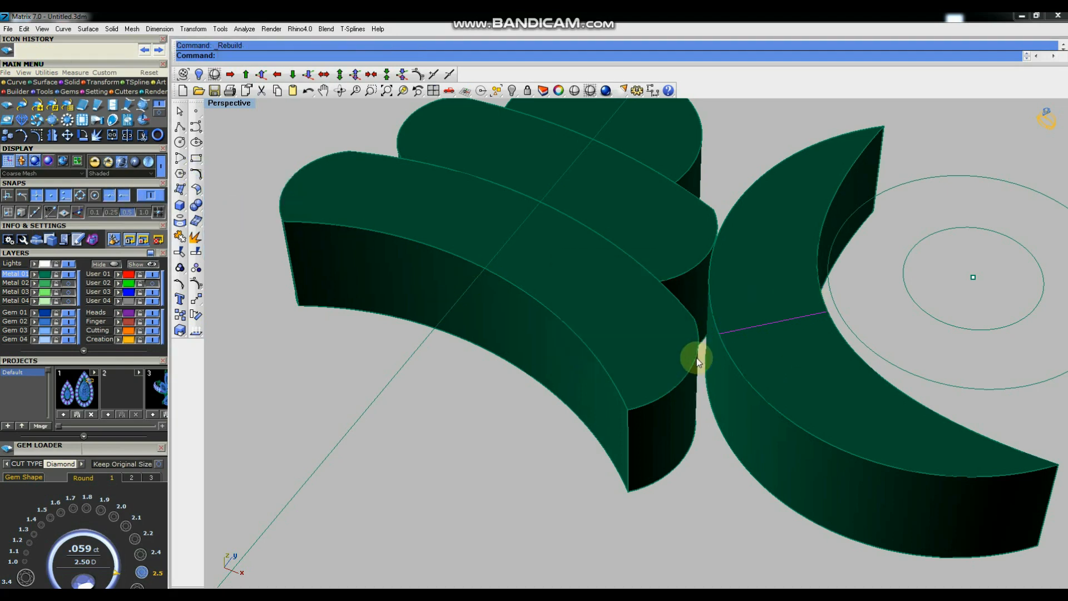
Raise the middle of the rebuilt line in repeated 0.1 steps along Z to form an arch above the crescent.
{"action": "left_click", "coordinate": [772, 323]}
{"action": "left_click", "coordinate": [800, 352]}
{"action": "left_click", "coordinate": [261, 75]}
{"action": "right_click", "coordinate": [695, 278]}
{"action": "right_click", "coordinate": [697, 278]}
{"action": "right_click", "coordinate": [706, 279]}
{"action": "right_click", "coordinate": [706, 279]}
{"action": "right_click", "coordinate": [706, 280]}
{"action": "right_click", "coordinate": [706, 279]}
{"action": "key", "text": "Escape"}
{"action": "key", "text": "Escape"}
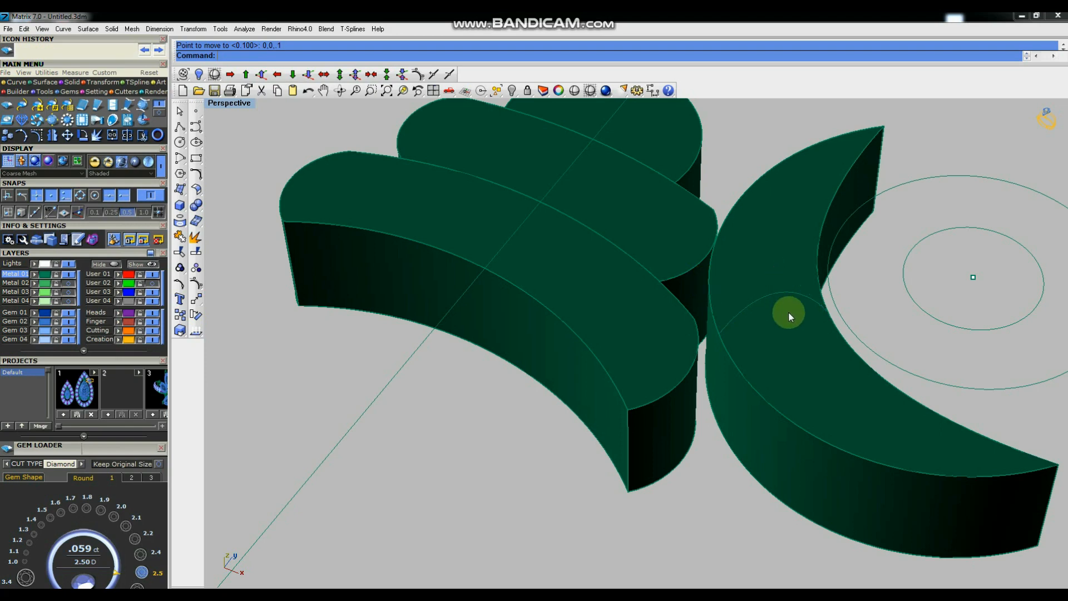
Draw an arc between the arched curve's two ends through its peak, and delete the rebuilt curve.
{"action": "left_click", "coordinate": [780, 294]}
{"action": "left_click", "coordinate": [182, 173]}
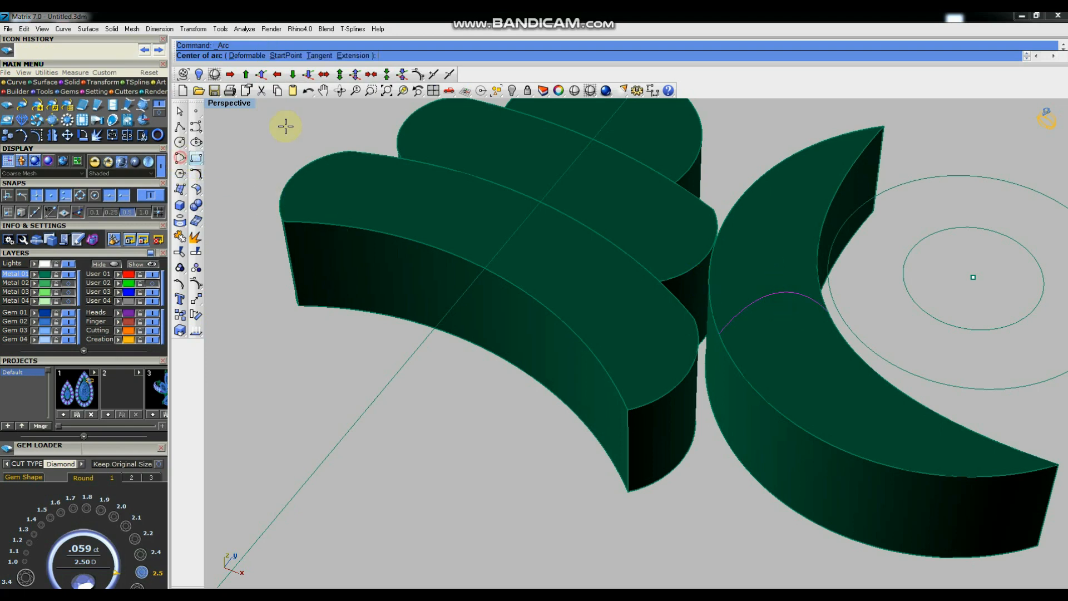
{"action": "left_click", "coordinate": [281, 46]}
{"action": "left_click", "coordinate": [716, 336]}
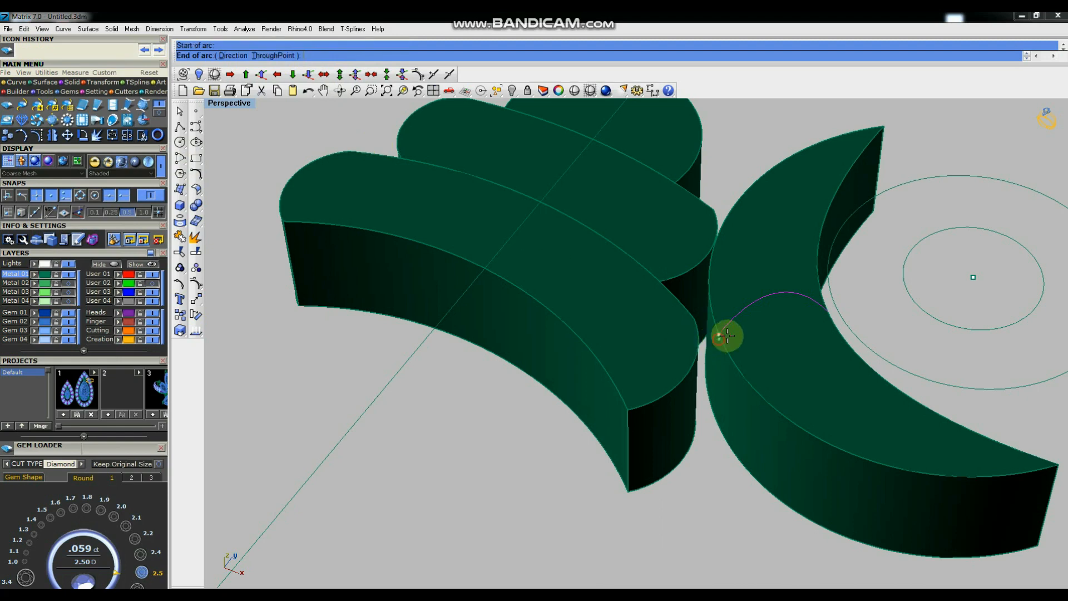
{"action": "left_click", "coordinate": [829, 311]}
{"action": "left_click", "coordinate": [778, 293]}
{"action": "key", "text": "Delete"}
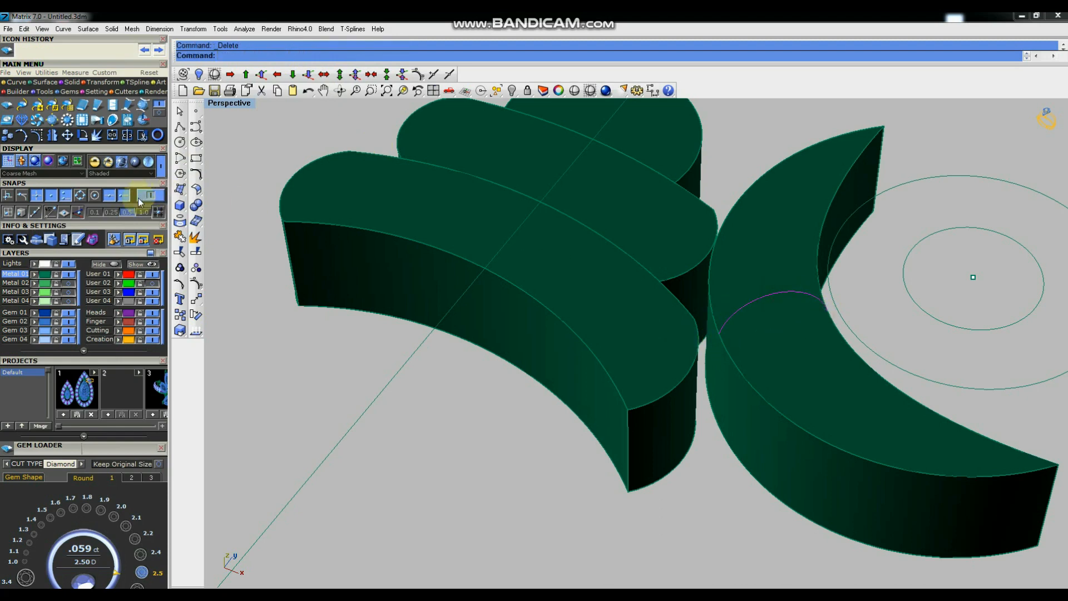
Start orienting the arc with Copy=Yes and Scale=3D, using its two ends as the reference points.
{"action": "left_click", "coordinate": [195, 299]}
{"action": "left_click", "coordinate": [215, 315]}
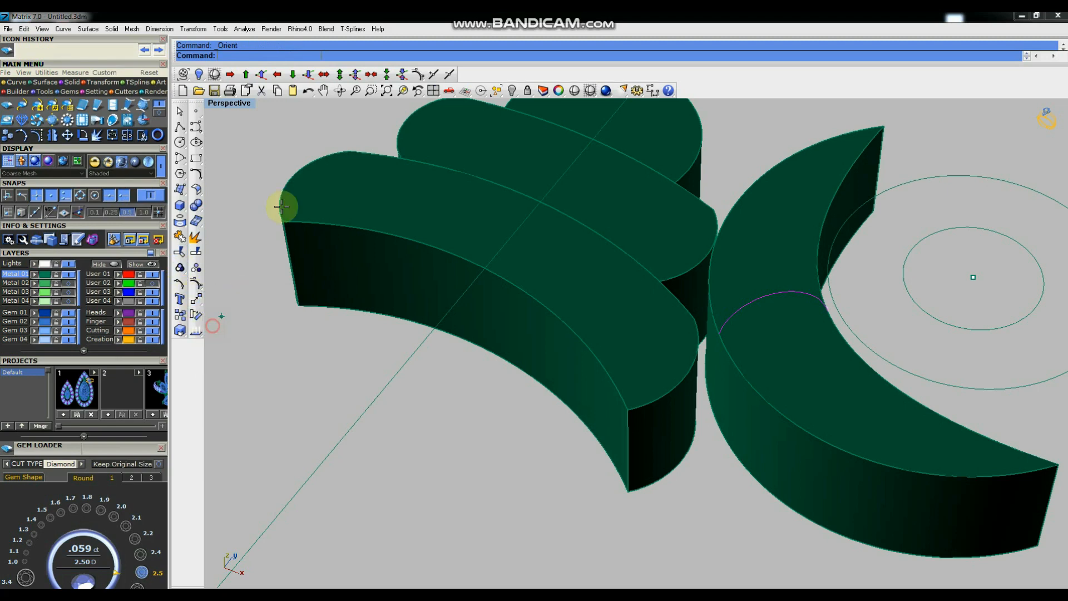
{"action": "left_click", "coordinate": [256, 55]}
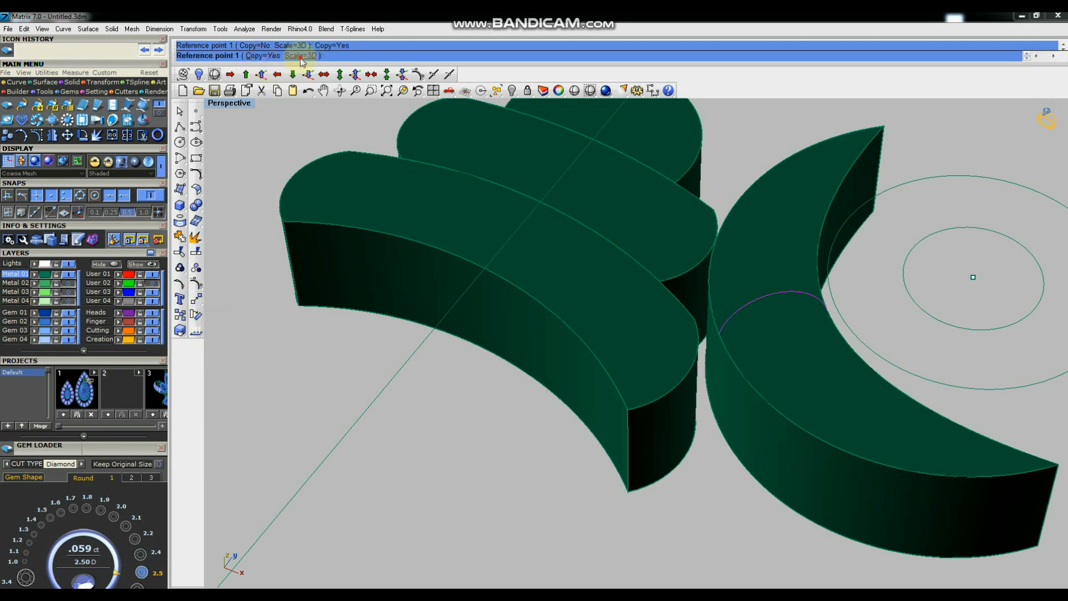
{"action": "left_click", "coordinate": [300, 55]}
{"action": "left_click", "coordinate": [253, 55]}
{"action": "left_click", "coordinate": [717, 340]}
{"action": "left_click", "coordinate": [826, 306]}
Place scaled copies of the arc across the crescent near both tips, spanning its inner and outer edges.
{"action": "scroll", "coordinate": [728, 349], "scroll_direction": "down", "scroll_amount": 3}
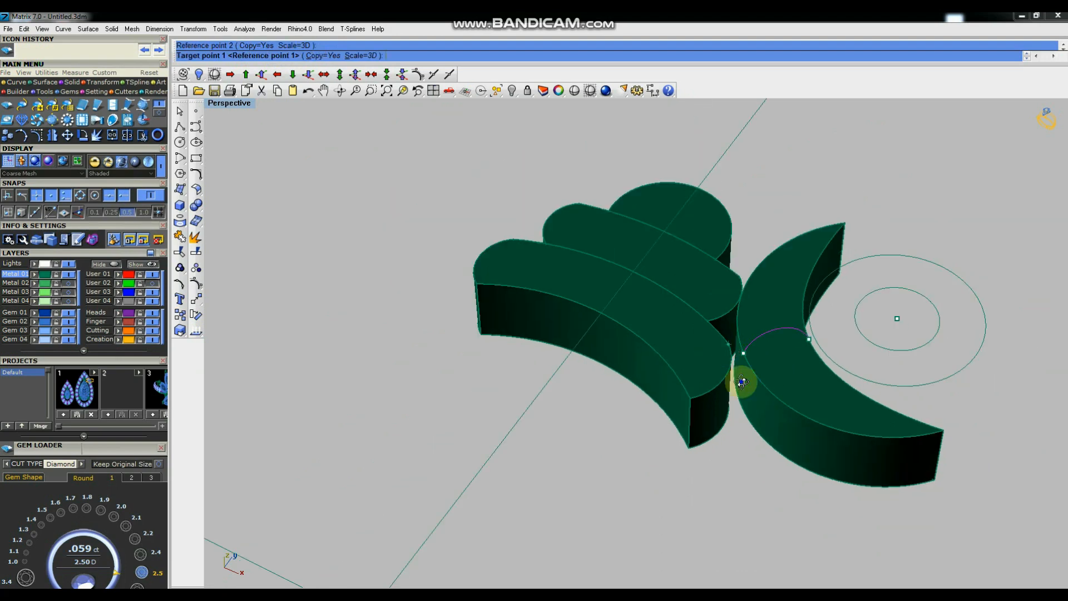
{"action": "scroll", "coordinate": [962, 461], "scroll_direction": "down", "scroll_amount": 1}
{"action": "scroll", "coordinate": [962, 461], "scroll_direction": "up", "scroll_amount": 5}
{"action": "left_click", "coordinate": [955, 434]}
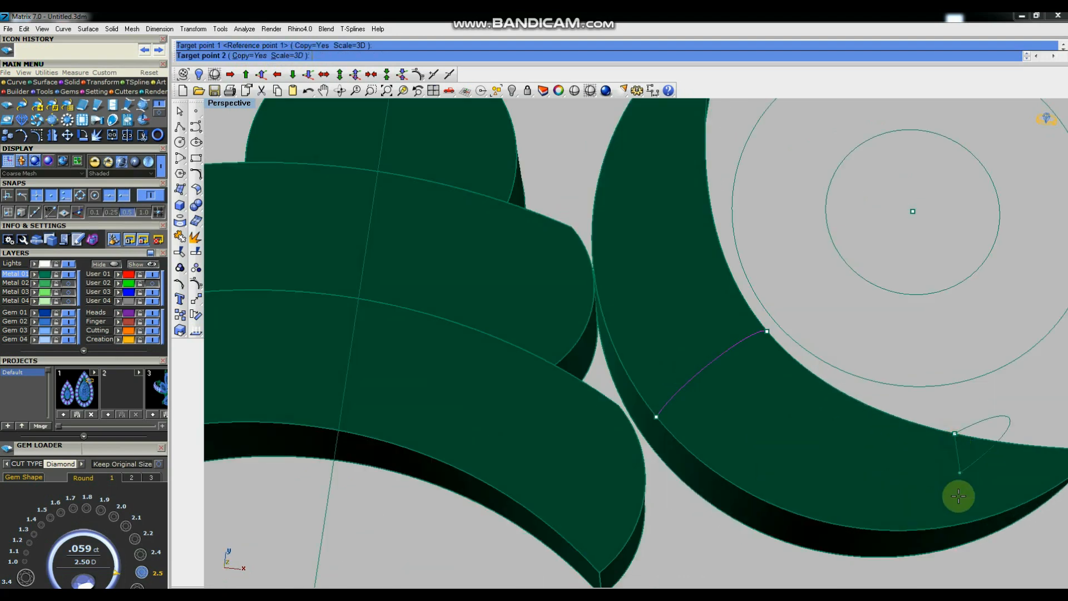
{"action": "left_click", "coordinate": [957, 517]}
{"action": "scroll", "coordinate": [957, 518], "scroll_direction": "down", "scroll_amount": 4}
{"action": "scroll", "coordinate": [785, 328], "scroll_direction": "up", "scroll_amount": 3}
{"action": "right_click", "coordinate": [818, 298]}
{"action": "right_click", "coordinate": [819, 297]}
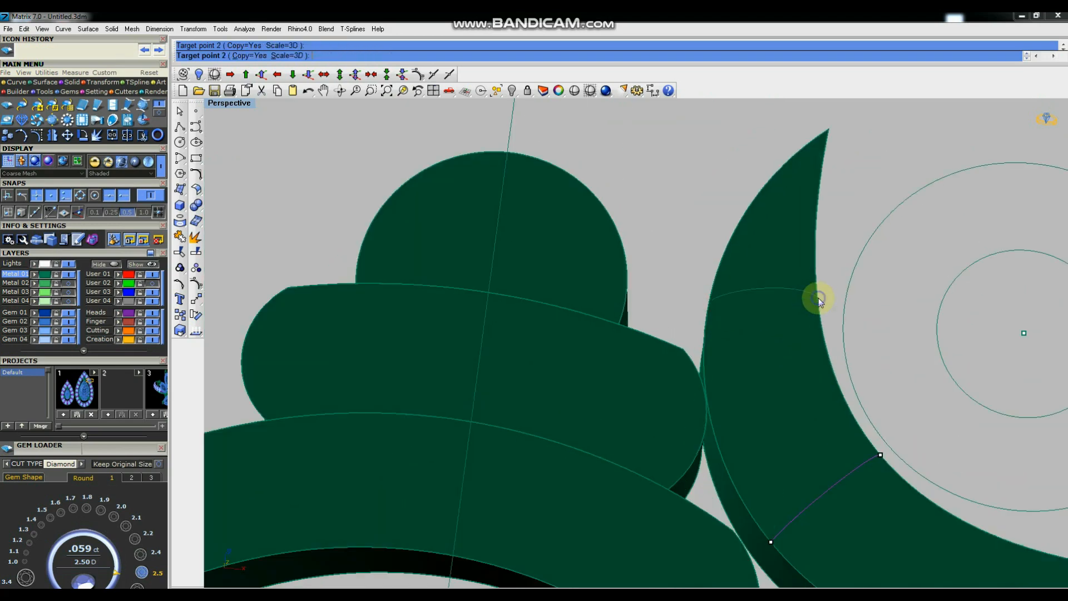
Build a network surface over the crescent from its inner and outer edge curves and the three cross-section arcs.
{"action": "left_click", "coordinate": [836, 374]}
{"action": "left_click", "coordinate": [874, 403]}
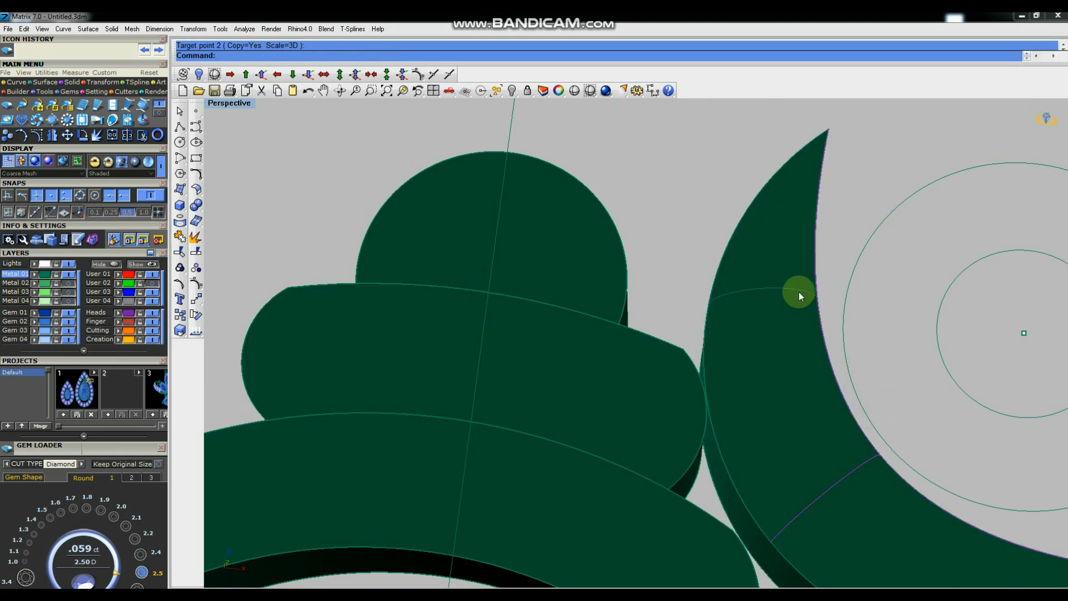
{"action": "scroll", "coordinate": [845, 336], "scroll_direction": "down", "scroll_amount": 4}
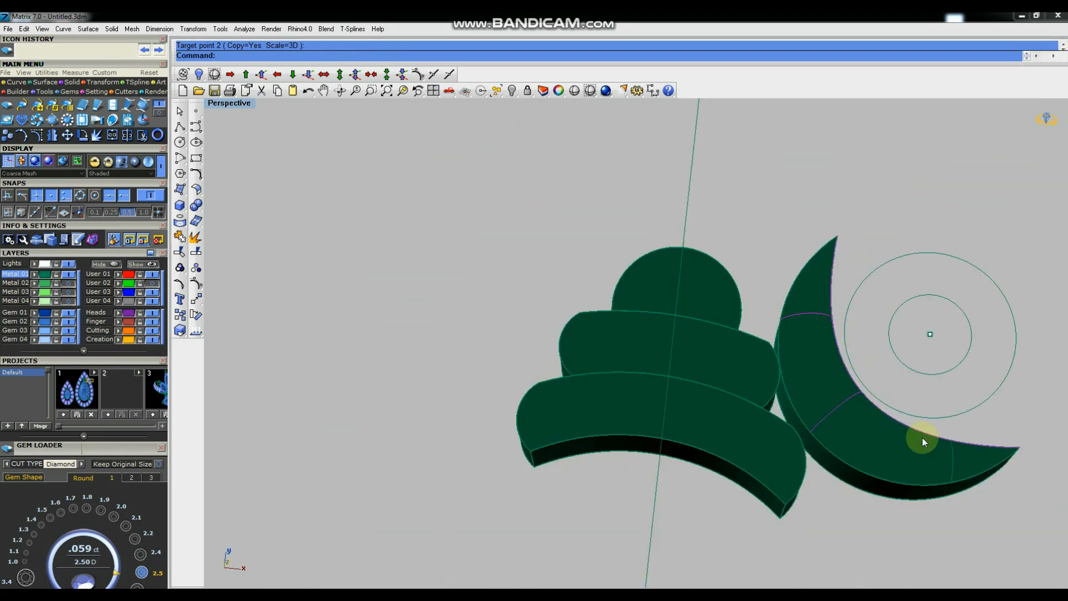
{"action": "left_click", "coordinate": [953, 462], "text": "shift"}
{"action": "left_click", "coordinate": [975, 476], "text": "shift"}
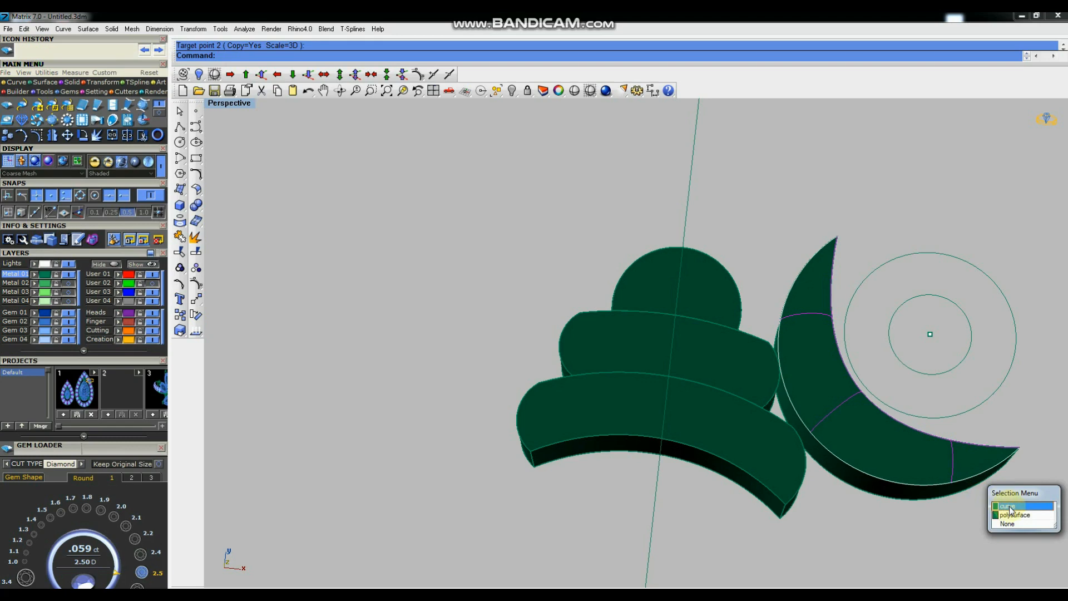
{"action": "left_click", "coordinate": [997, 505]}
{"action": "right_click_drag", "start_coordinate": [900, 492], "coordinate": [806, 389]}
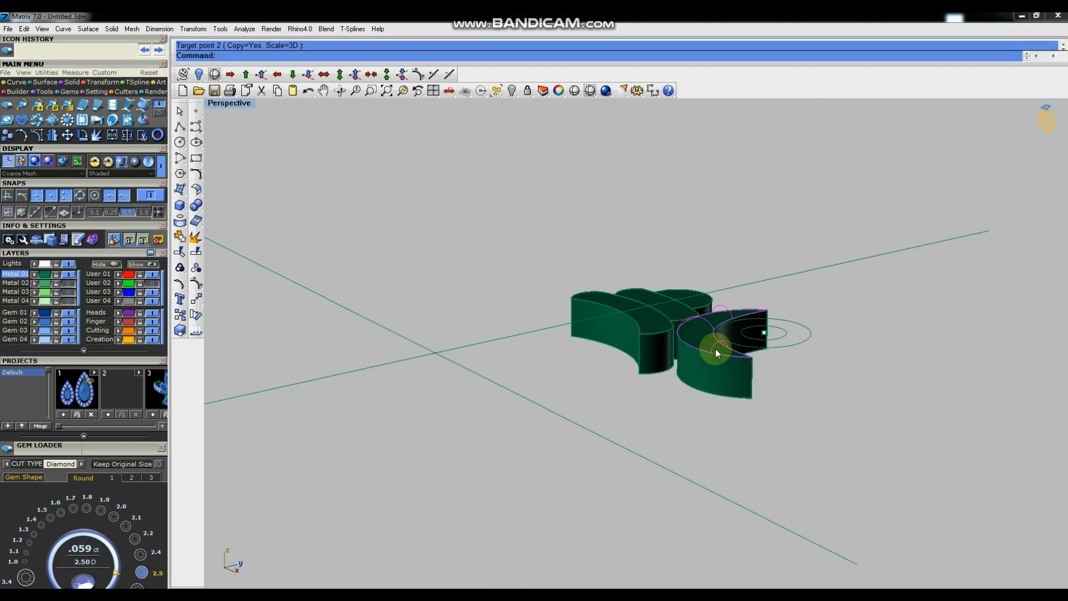
{"action": "right_click_drag", "start_coordinate": [716, 348], "coordinate": [674, 339]}
{"action": "left_click", "coordinate": [180, 190]}
{"action": "left_click", "coordinate": [215, 219]}
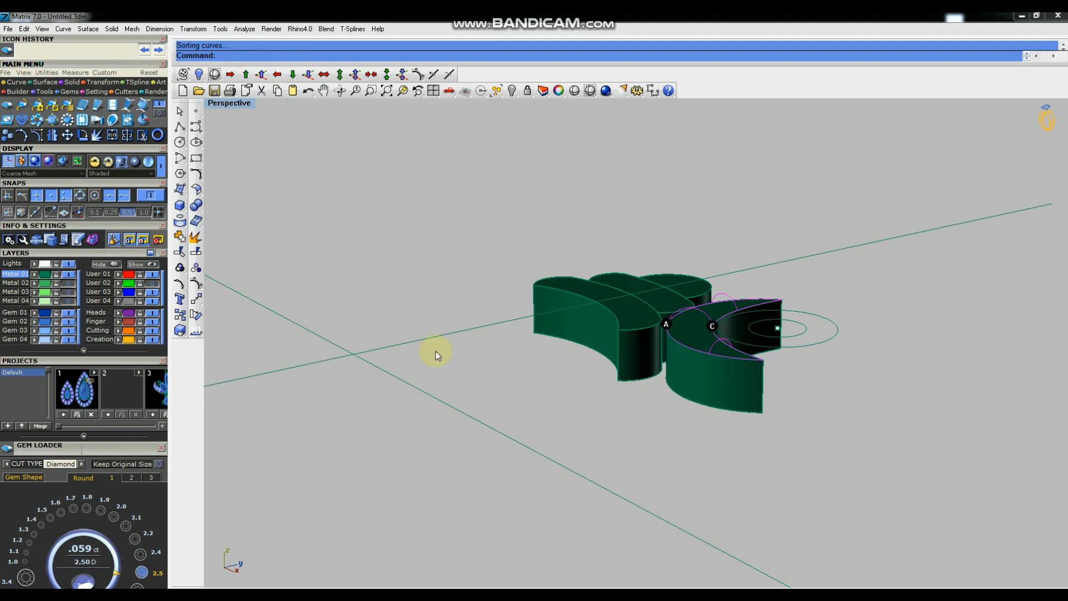
{"action": "left_click", "coordinate": [406, 382]}
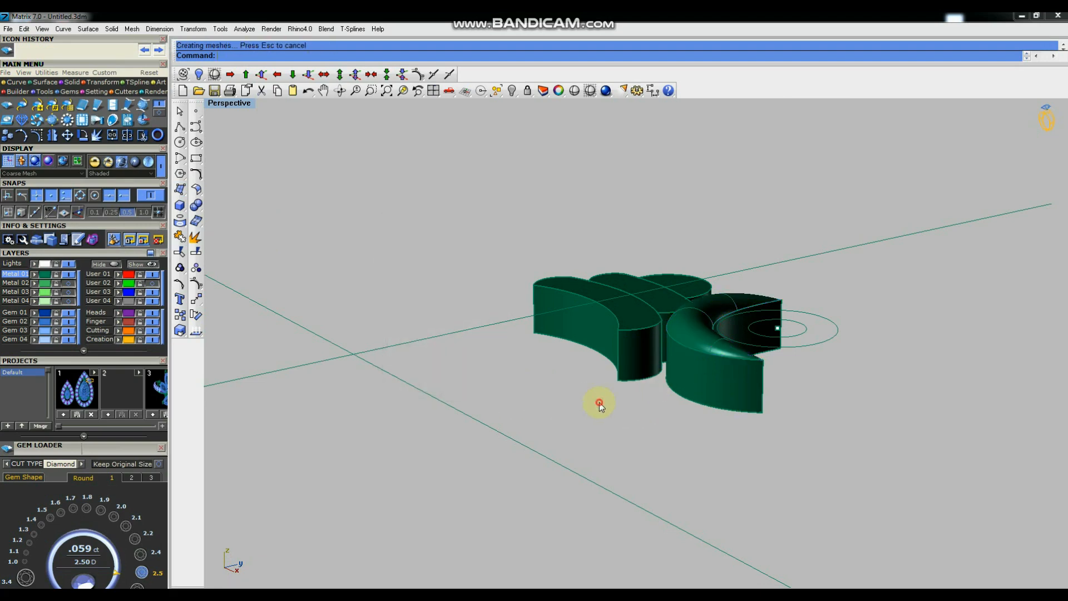
With the domed surface locked, explode the crescent's extruded body and delete its flat top face.
{"action": "scroll", "coordinate": [718, 325], "scroll_direction": "up", "scroll_amount": 5}
{"action": "scroll", "coordinate": [744, 309], "scroll_direction": "down", "scroll_amount": 8}
{"action": "right_click_drag", "start_coordinate": [660, 241], "coordinate": [731, 301]}
{"action": "right_click_drag", "start_coordinate": [1023, 450], "coordinate": [992, 420]}
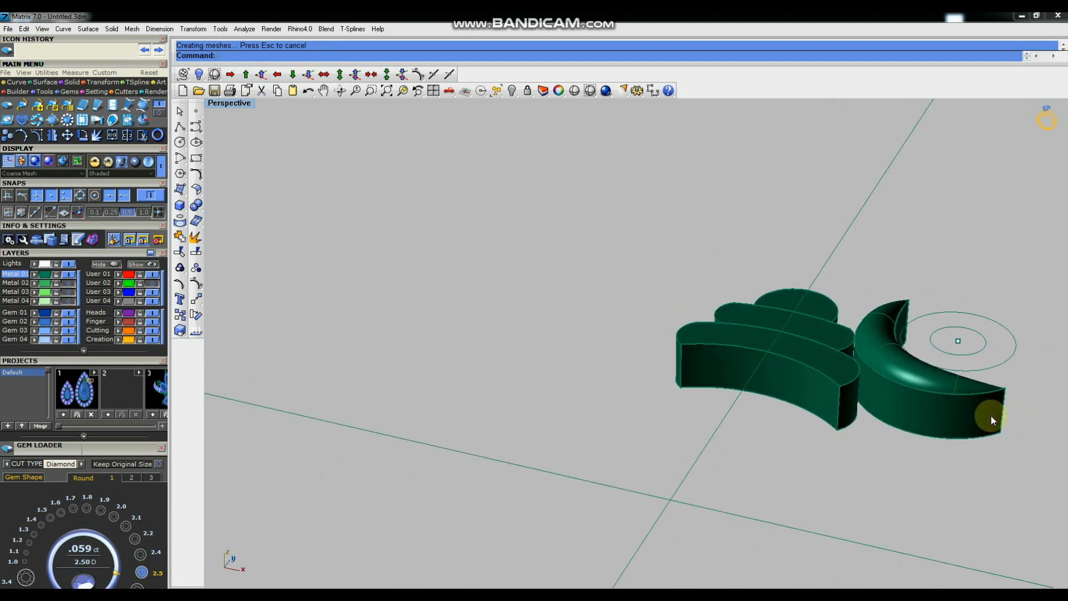
{"action": "scroll", "coordinate": [949, 392], "scroll_direction": "up", "scroll_amount": 4}
{"action": "scroll", "coordinate": [843, 328], "scroll_direction": "down", "scroll_amount": 4}
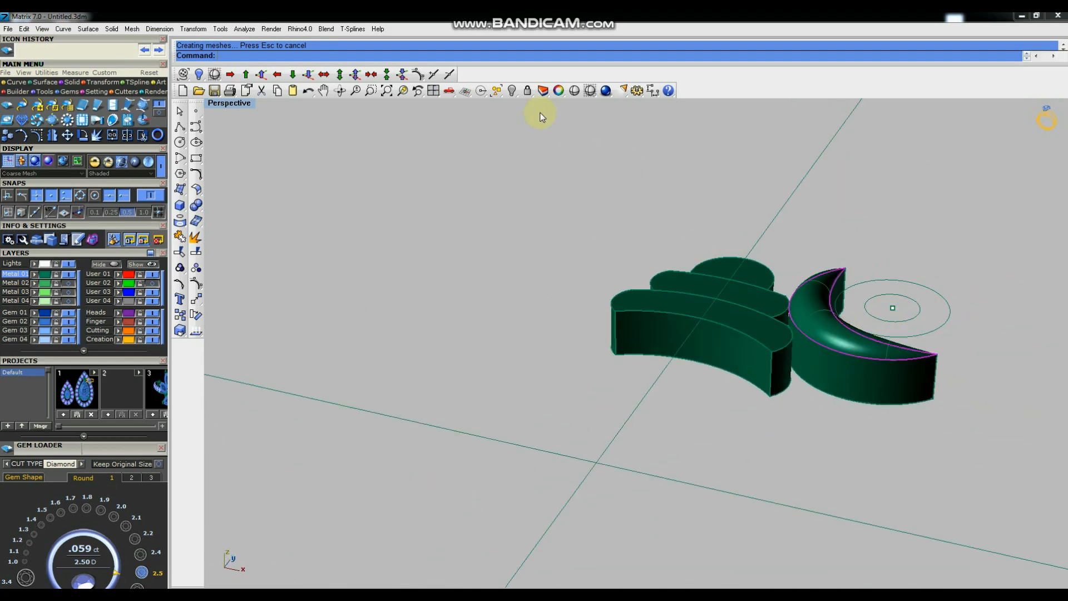
{"action": "left_click", "coordinate": [527, 90]}
{"action": "scroll", "coordinate": [829, 339], "scroll_direction": "up", "scroll_amount": 3}
{"action": "left_click", "coordinate": [195, 238]}
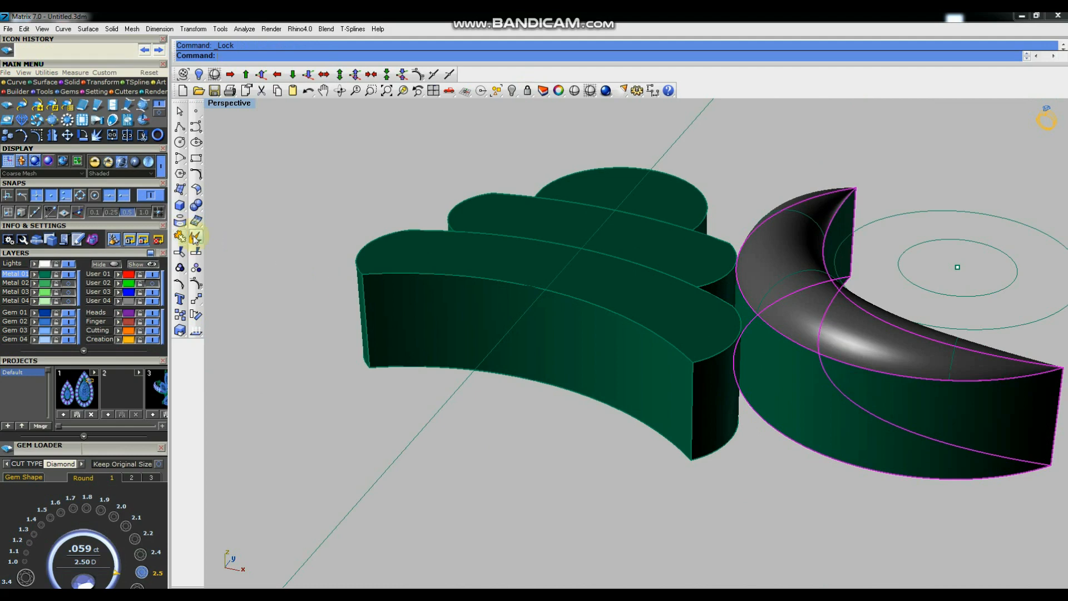
{"action": "left_click", "coordinate": [880, 370]}
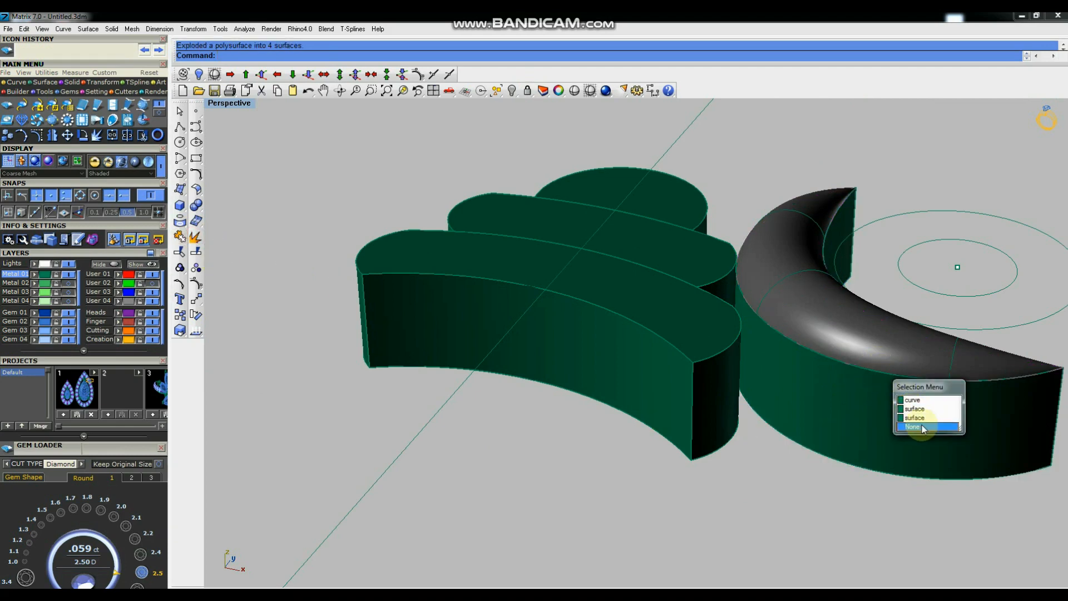
{"action": "left_click", "coordinate": [914, 418]}
{"action": "key", "text": "Delete"}
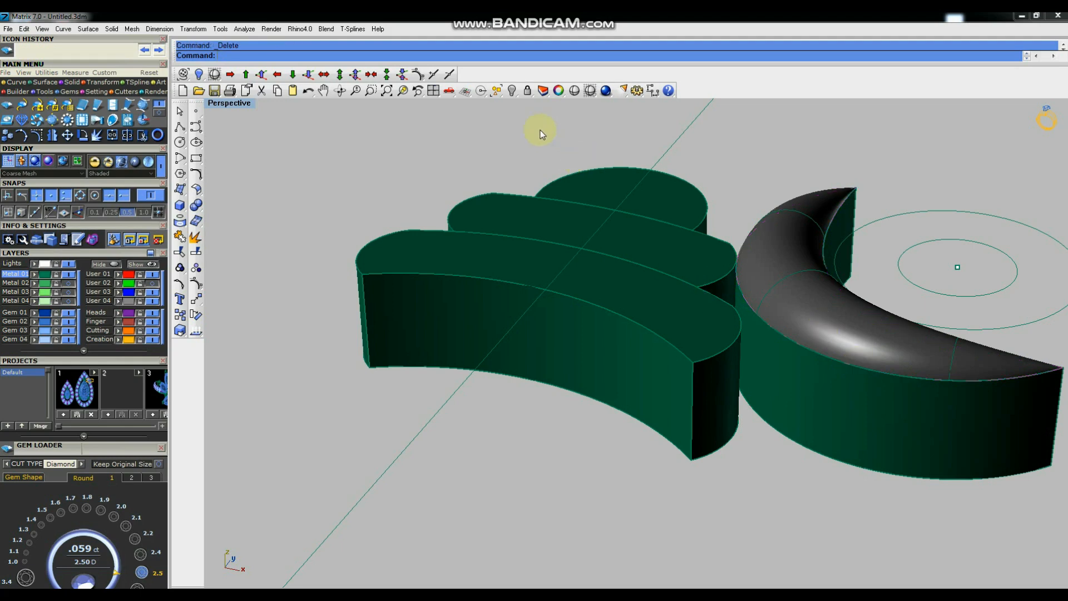
Unlock the domed surface and join it with the crescent's remaining faces.
{"action": "left_click", "coordinate": [527, 90]}
{"action": "scroll", "coordinate": [768, 262], "scroll_direction": "down", "scroll_amount": 4}
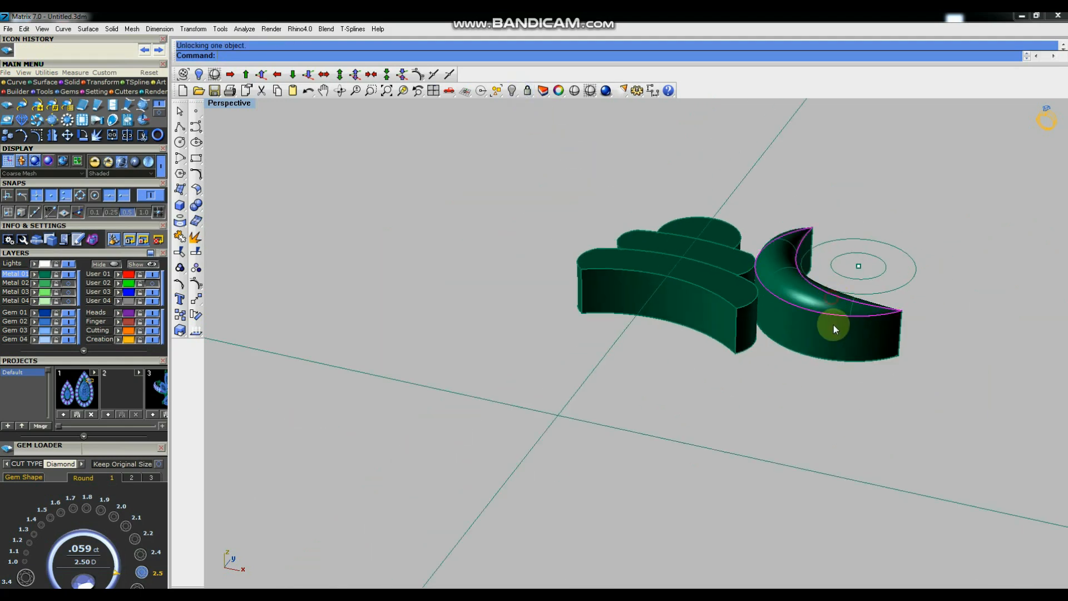
{"action": "left_click_drag", "start_coordinate": [777, 386], "coordinate": [777, 384]}
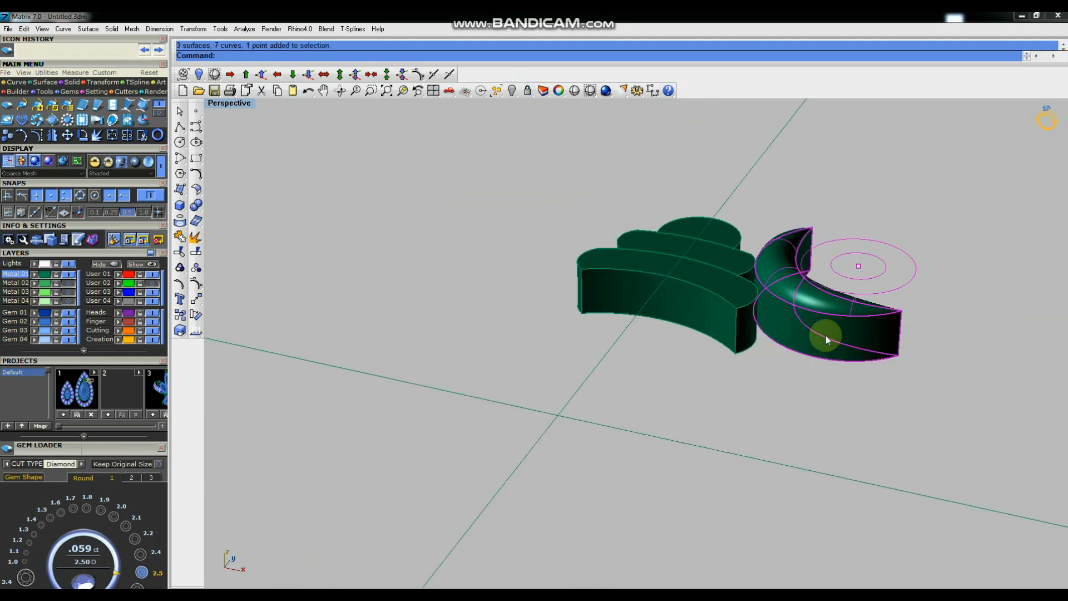
{"action": "key", "text": "ctrl+j"}
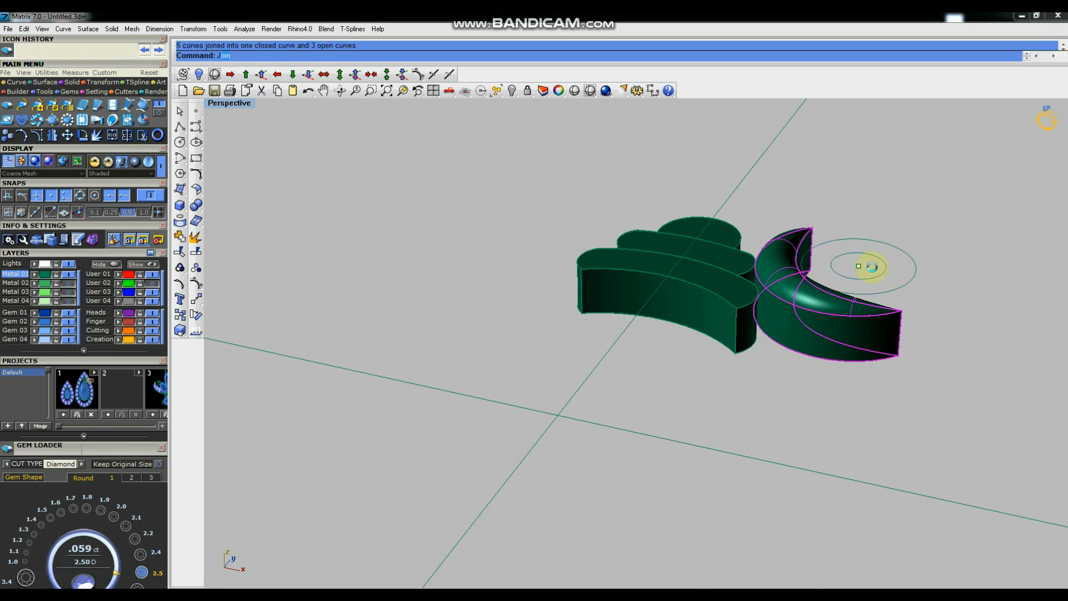
Check the joined crescent for naked edges with edge analysis, then close the analysis.
{"action": "left_click", "coordinate": [934, 313]}
{"action": "left_click", "coordinate": [873, 328]}
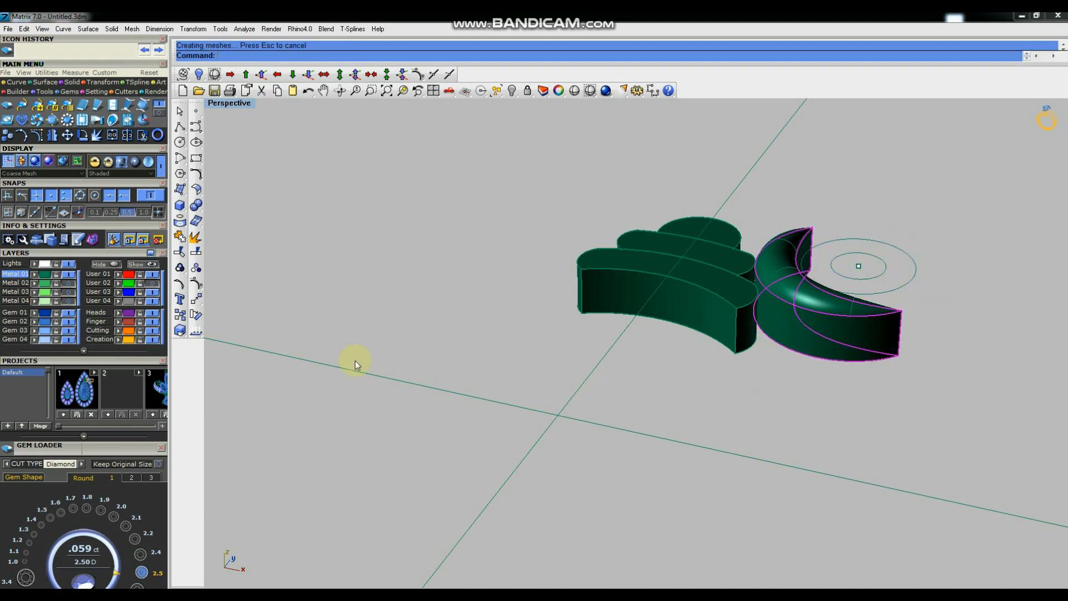
{"action": "left_click", "coordinate": [196, 332]}
{"action": "left_click", "coordinate": [255, 359]}
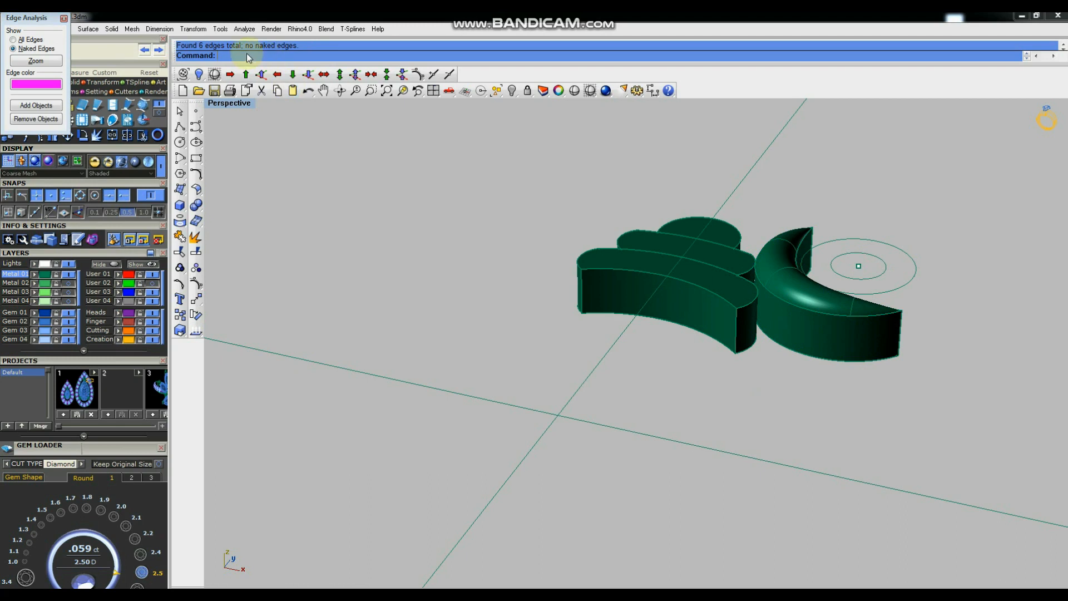
{"action": "left_click", "coordinate": [64, 18]}
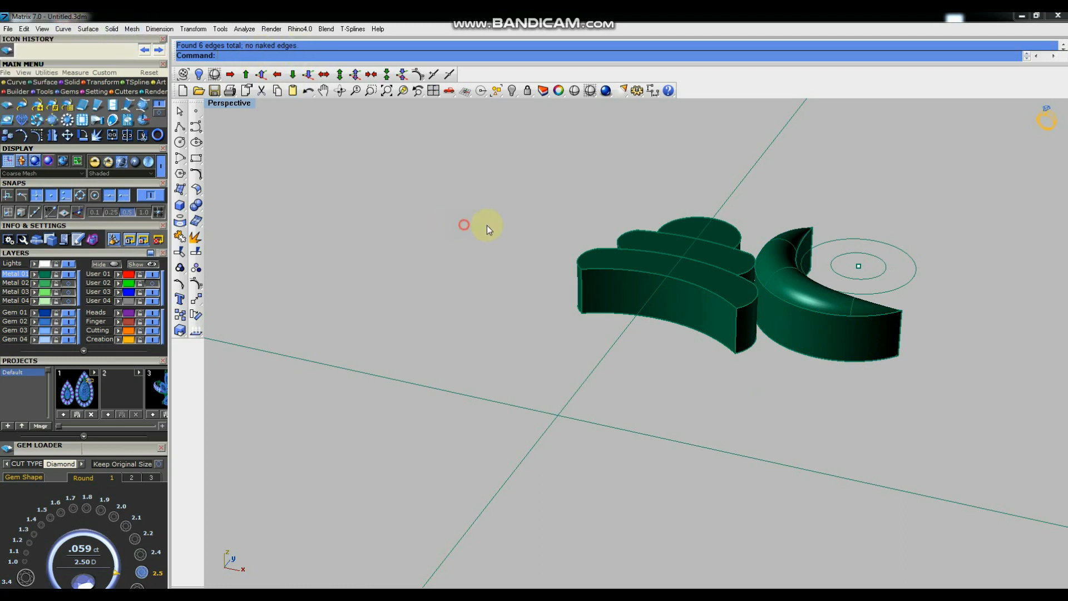
Show the hidden pendant parts again.
{"action": "scroll", "coordinate": [664, 304], "scroll_direction": "down", "scroll_amount": 3}
{"action": "mouse_move", "coordinate": [664, 304]}
{"action": "right_mouse_down"}
{"action": "mouse_move", "coordinate": [675, 318]}
{"action": "mouse_move", "coordinate": [662, 300]}
{"action": "mouse_move", "coordinate": [727, 326]}
{"action": "mouse_move", "coordinate": [662, 326]}
{"action": "mouse_move", "coordinate": [820, 348]}
{"action": "mouse_move", "coordinate": [680, 294]}
{"action": "right_mouse_up"}
{"action": "left_click", "coordinate": [512, 91]}
{"action": "scroll", "coordinate": [605, 318], "scroll_direction": "up", "scroll_amount": 3}
{"action": "scroll", "coordinate": [681, 286], "scroll_direction": "up", "scroll_amount": 4}
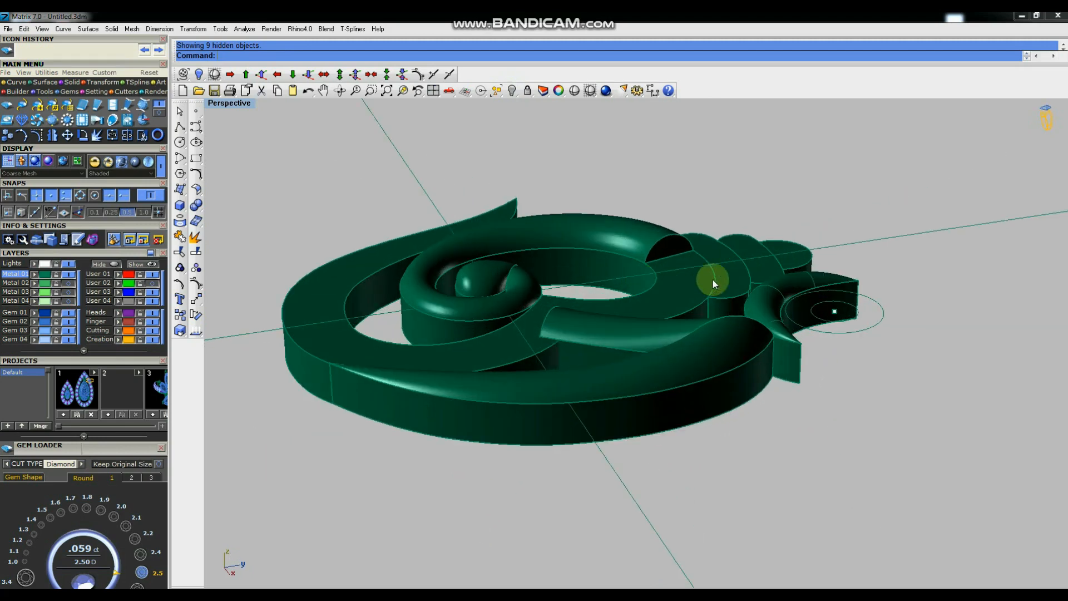
Raise the large spiral part of the Om in repeated 0.1 steps along Z.
{"action": "scroll", "coordinate": [715, 276], "scroll_direction": "down", "scroll_amount": 2}
{"action": "scroll", "coordinate": [718, 276], "scroll_direction": "up", "scroll_amount": 4}
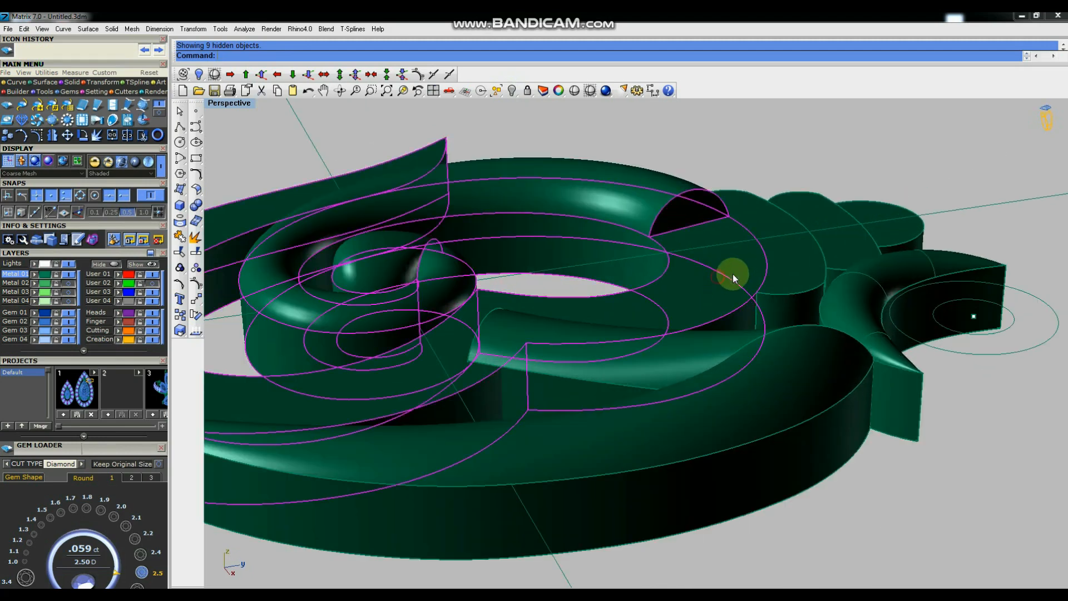
{"action": "scroll", "coordinate": [713, 290], "scroll_direction": "down", "scroll_amount": 2}
{"action": "scroll", "coordinate": [709, 302], "scroll_direction": "down", "scroll_amount": 2}
{"action": "right_click_drag", "start_coordinate": [708, 303], "coordinate": [698, 299]}
{"action": "scroll", "coordinate": [448, 256], "scroll_direction": "down", "scroll_amount": 2}
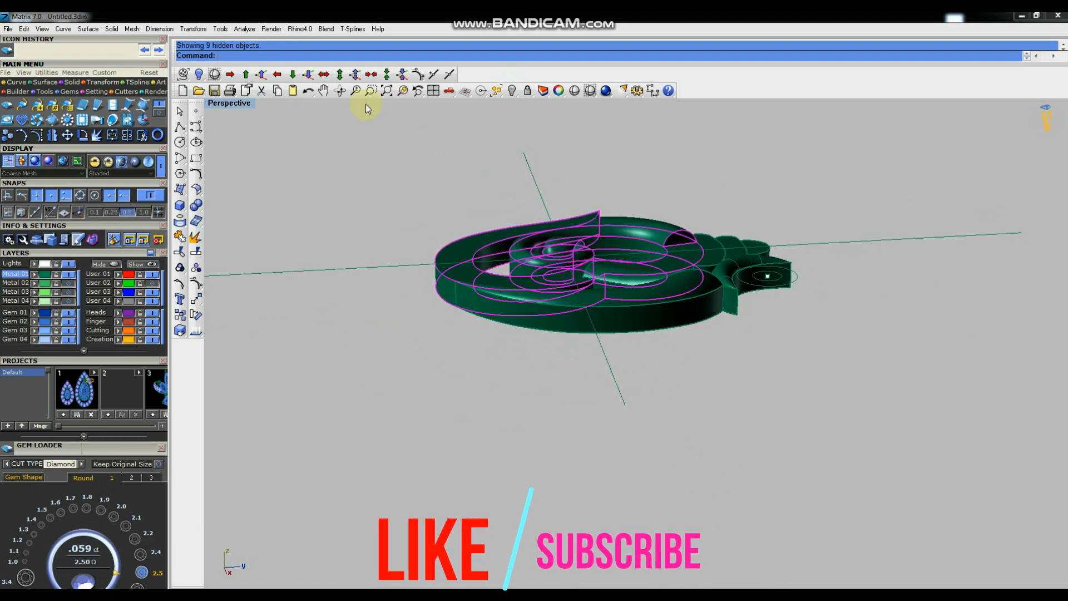
{"action": "left_click", "coordinate": [261, 74]}
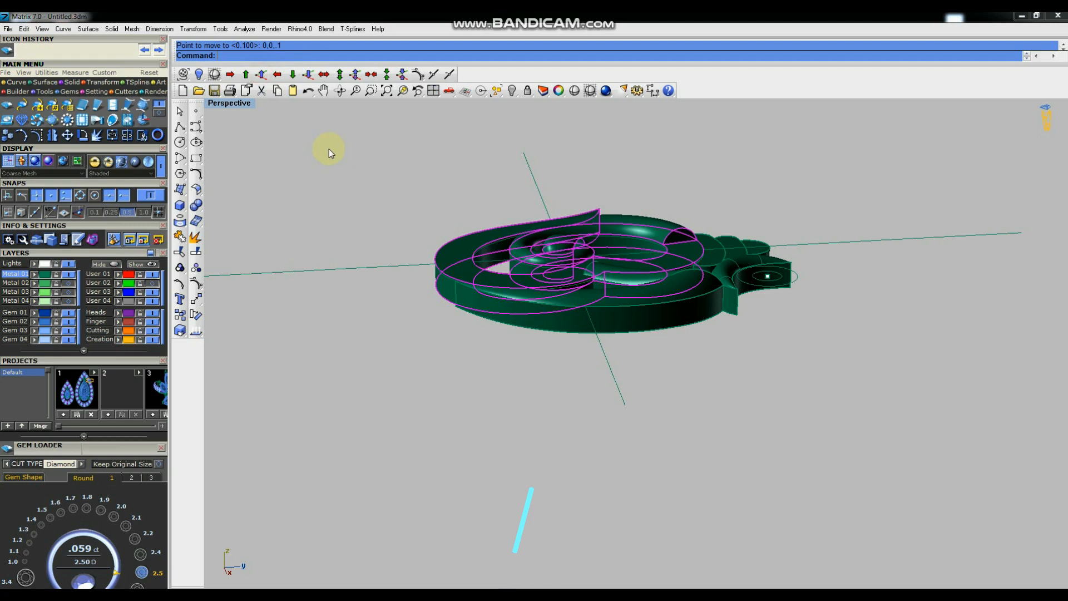
{"action": "key", "text": "alt+Page_Up"}
{"action": "key", "text": "alt+Page_Up"}
{"action": "key", "text": "alt+Page_Up"}
{"action": "key", "text": "alt+Page_Up"}
{"action": "key", "text": "alt+Page_Up"}
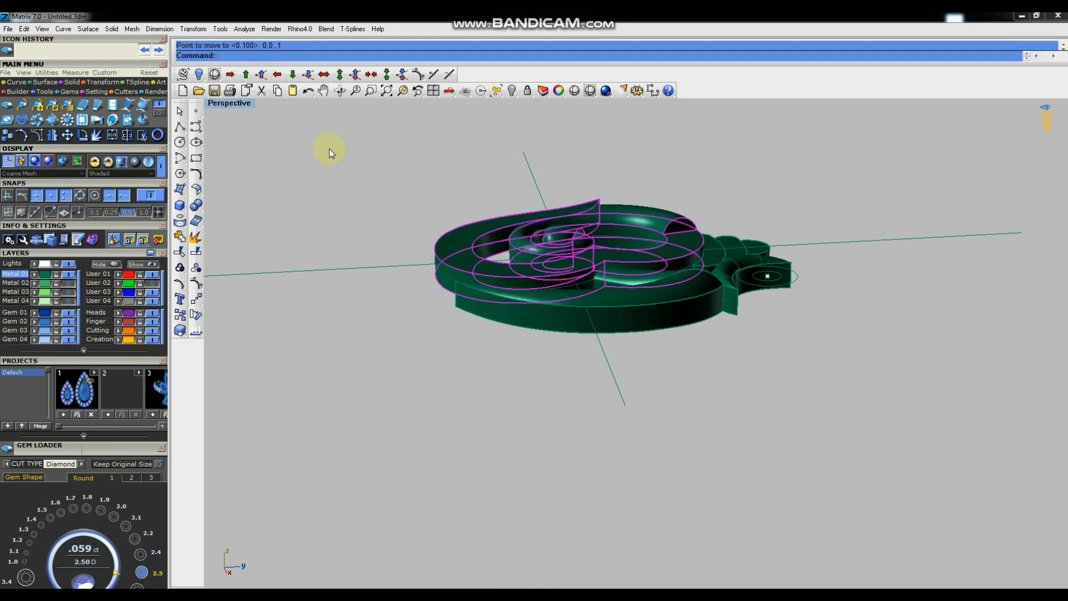
Reselect the spiral part and lower it slightly in 0.1 steps along Z.
{"action": "left_click", "coordinate": [330, 148]}
{"action": "scroll", "coordinate": [703, 234], "scroll_direction": "up", "scroll_amount": 5}
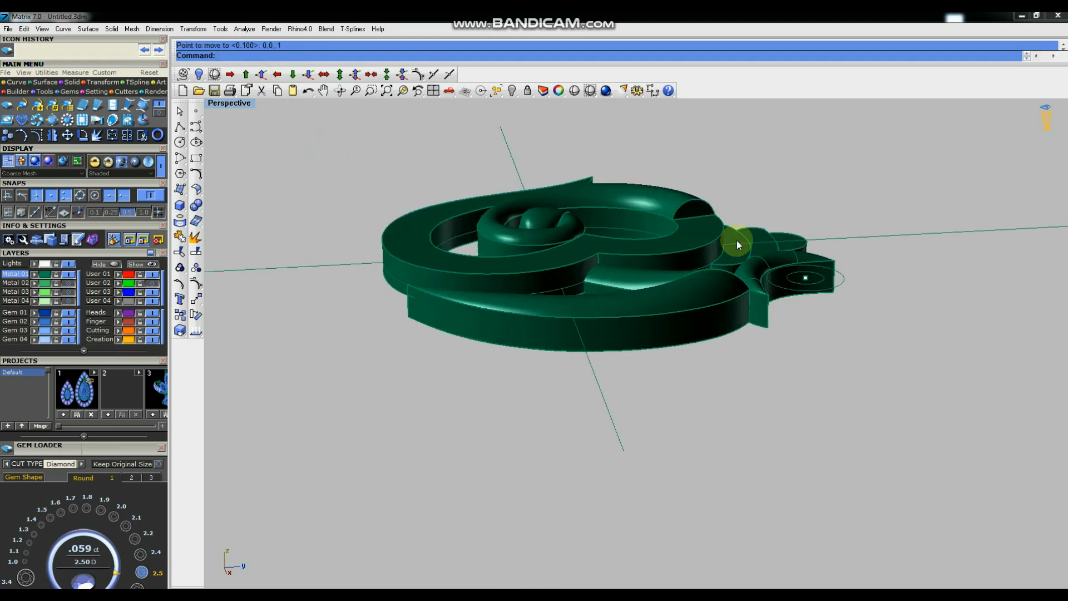
{"action": "right_click_drag", "start_coordinate": [732, 230], "coordinate": [644, 229]}
{"action": "left_click", "coordinate": [580, 216]}
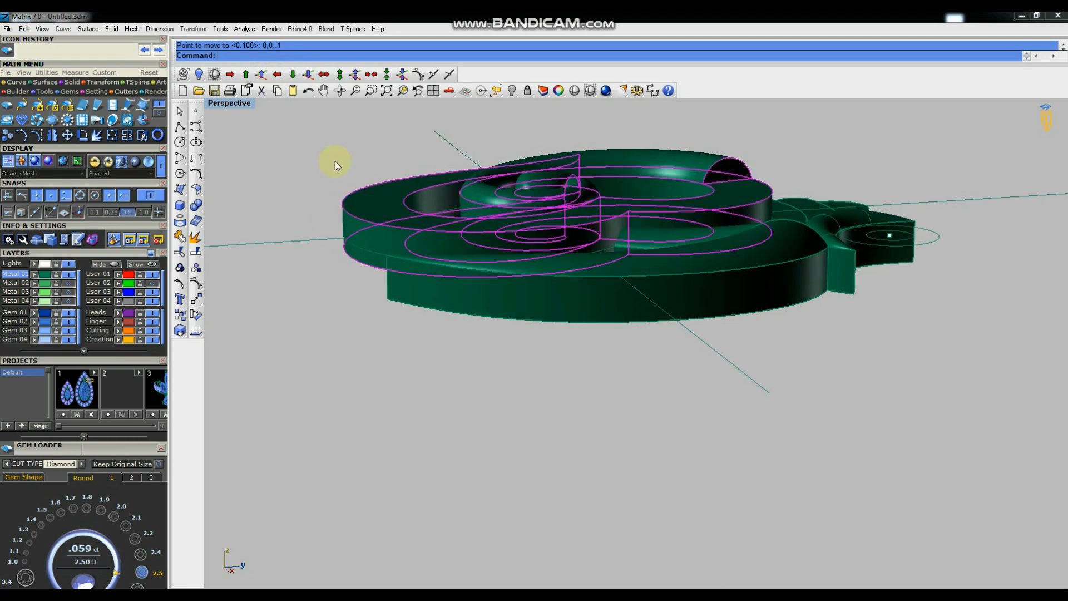
{"action": "key", "text": "alt+Page_Down"}
{"action": "key", "text": "alt+Page_Down"}
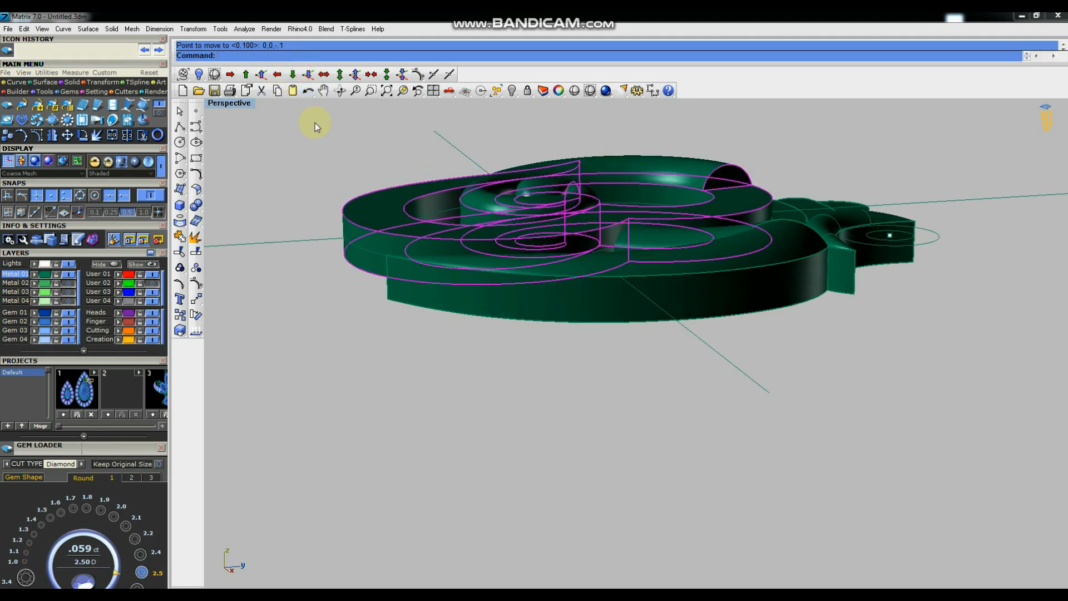
{"action": "left_click", "coordinate": [314, 123]}
Raise the stacked parts beside the spiral one after another in 0.1 steps along Z.
{"action": "right_click_drag", "start_coordinate": [703, 188], "coordinate": [735, 215]}
{"action": "left_click", "coordinate": [733, 221]}
{"action": "right_click_drag", "start_coordinate": [830, 167], "coordinate": [816, 234]}
{"action": "scroll", "coordinate": [739, 245], "scroll_direction": "up", "scroll_amount": 3}
{"action": "scroll", "coordinate": [738, 245], "scroll_direction": "down", "scroll_amount": 4}
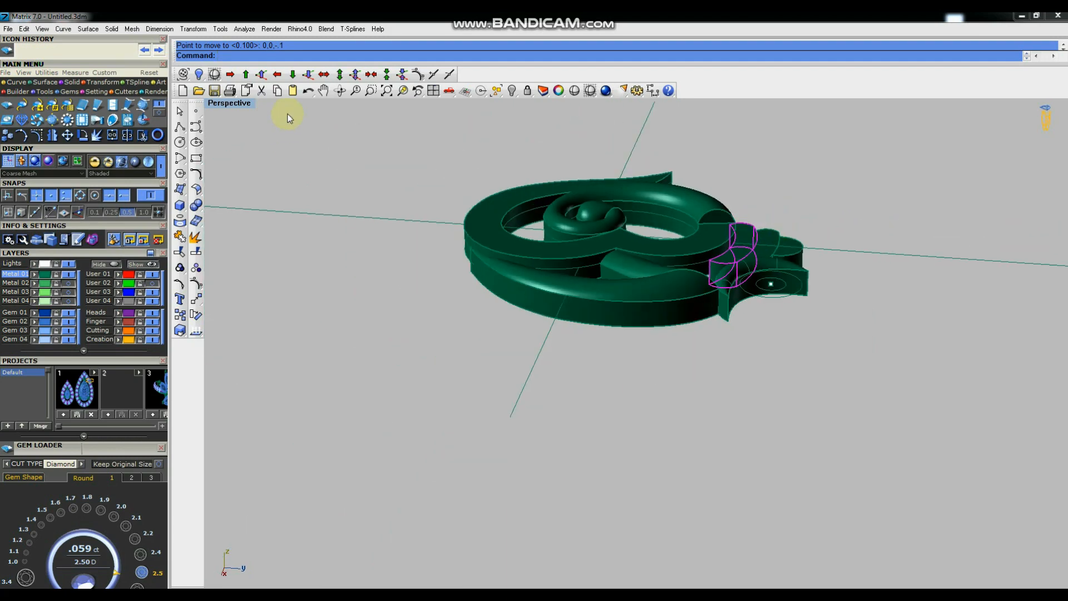
{"action": "right_click_drag", "start_coordinate": [883, 302], "coordinate": [918, 282]}
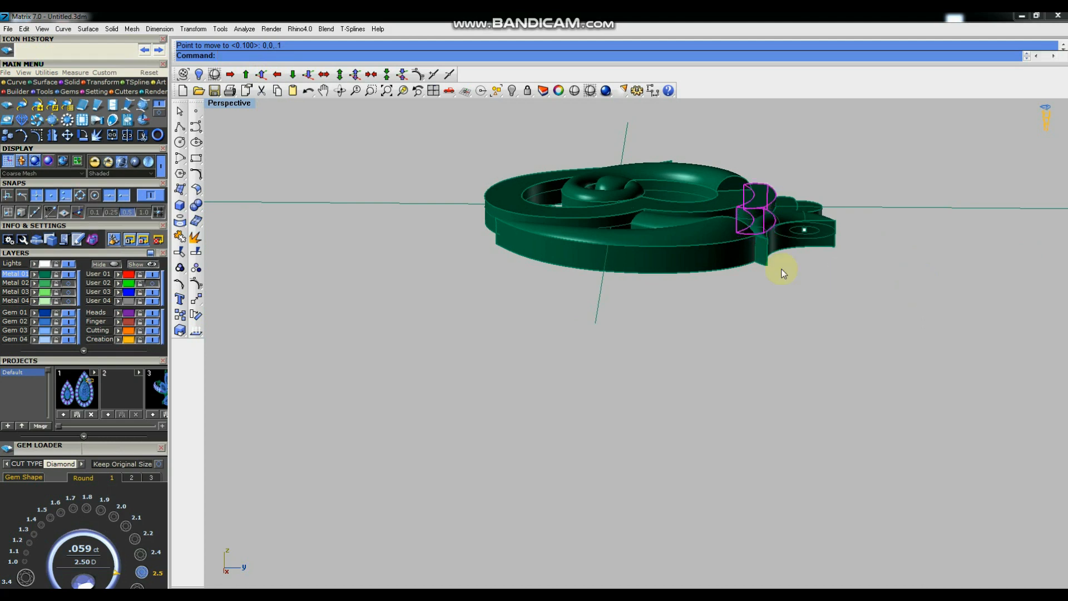
{"action": "scroll", "coordinate": [787, 202], "scroll_direction": "up", "scroll_amount": 3}
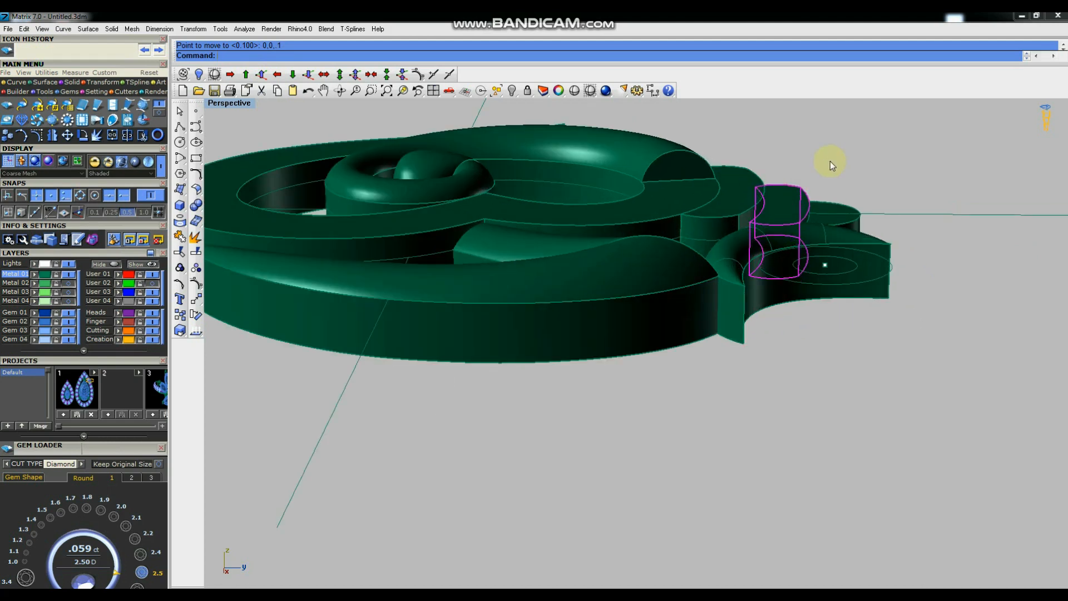
{"action": "scroll", "coordinate": [656, 157], "scroll_direction": "down", "scroll_amount": 3}
View the pendant from below and delete the leftover outline curve of the spiral part.
{"action": "right_click_drag", "start_coordinate": [657, 157], "coordinate": [496, 327]}
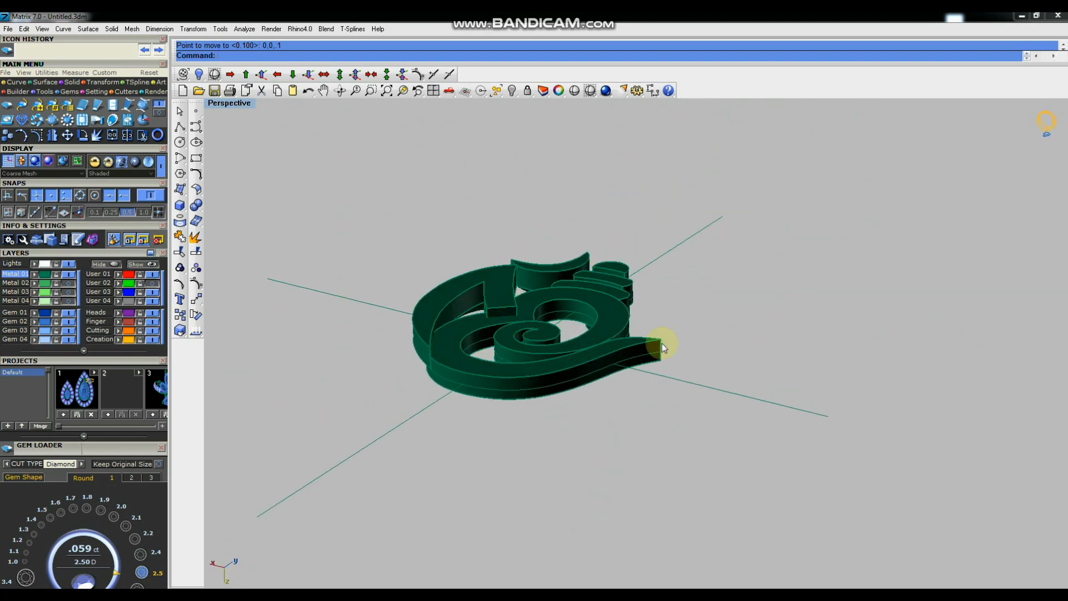
{"action": "right_click_drag", "start_coordinate": [645, 339], "coordinate": [677, 444]}
{"action": "left_click", "coordinate": [674, 429]}
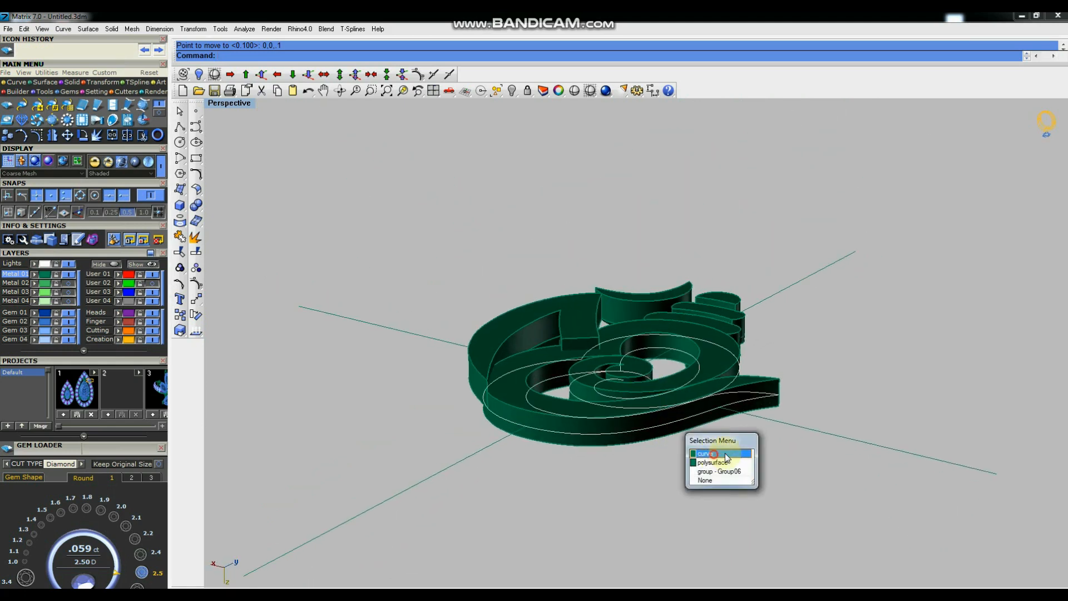
{"action": "left_click", "coordinate": [724, 455]}
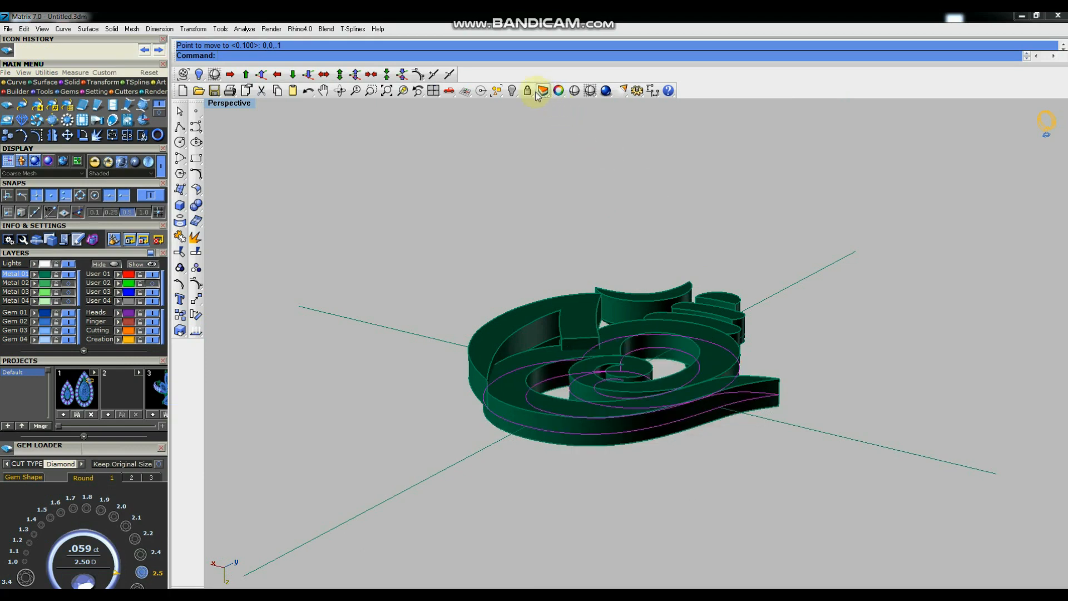
{"action": "key", "text": "Delete"}
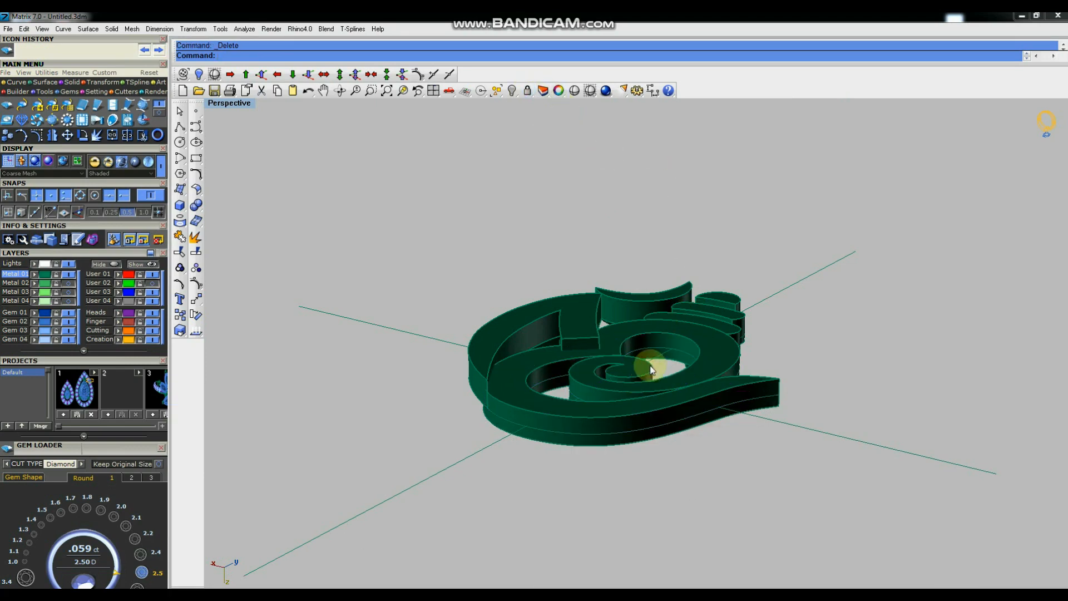
Hide the grouped outline curves, Group06, that run through the pendant parts.
{"action": "scroll", "coordinate": [689, 332], "scroll_direction": "up", "scroll_amount": 3}
{"action": "left_click", "coordinate": [689, 332]}
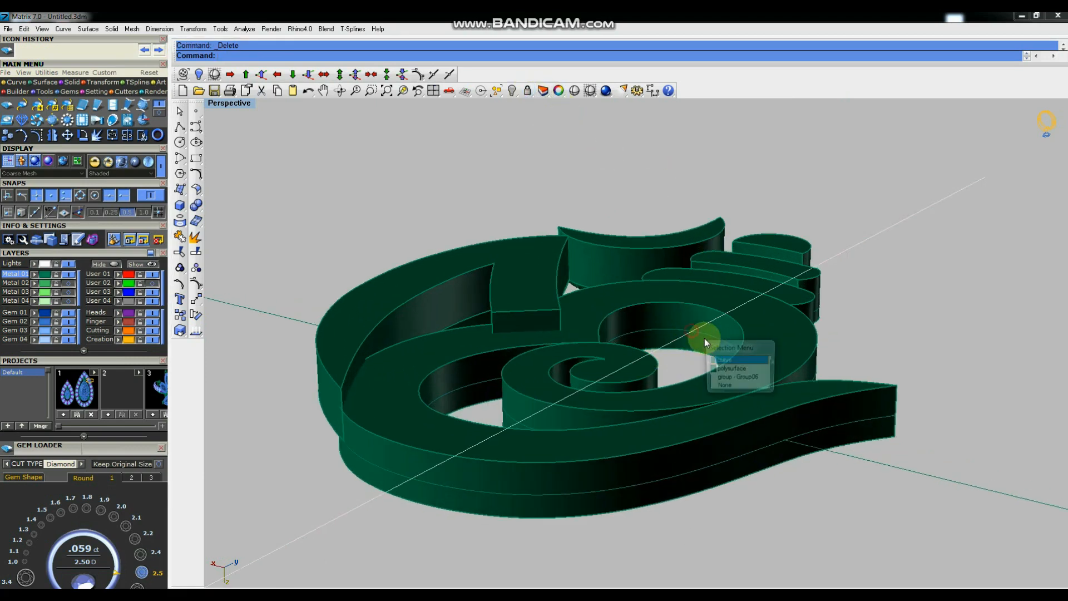
{"action": "left_click", "coordinate": [745, 369]}
{"action": "left_click", "coordinate": [735, 348]}
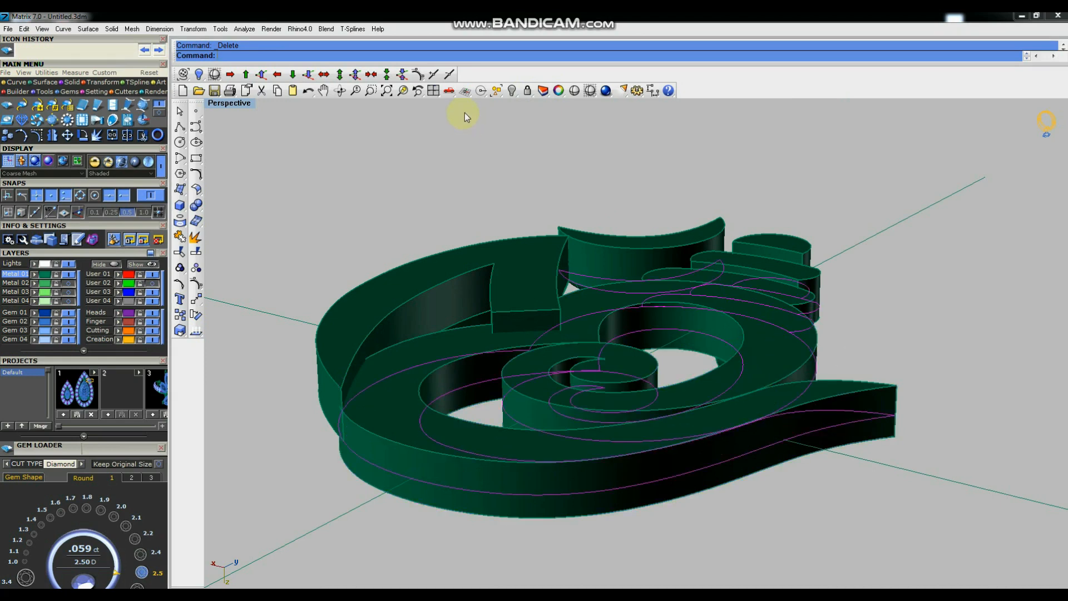
{"action": "left_click", "coordinate": [511, 89]}
{"action": "right_click_drag", "start_coordinate": [644, 231], "coordinate": [477, 319]}
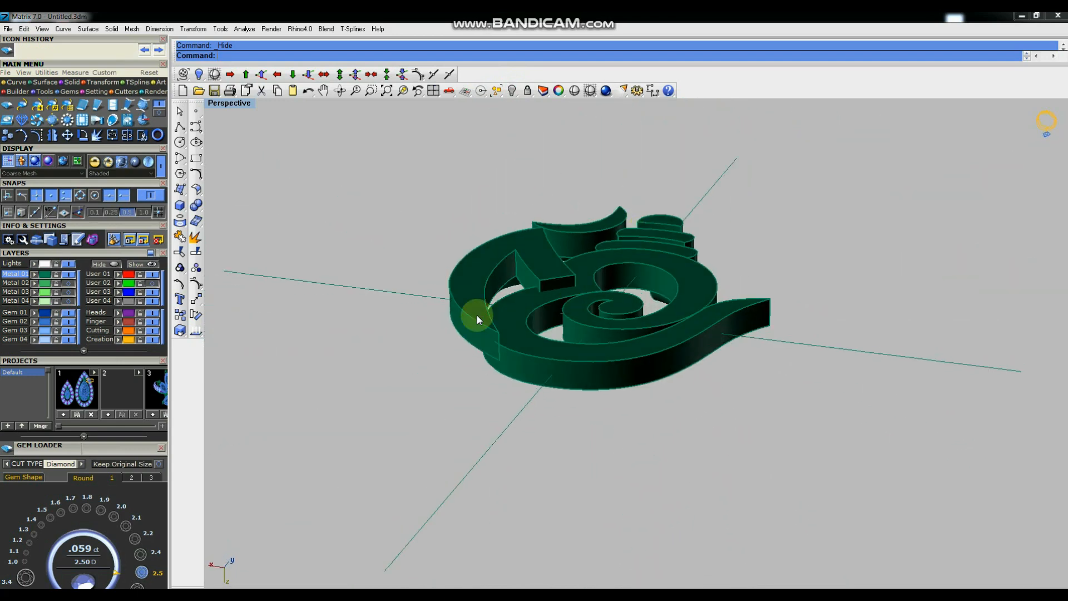
Start DupEdge and pick the flat bottom edges of the outer curved bands and the crescent.
{"action": "type", "text": "Dup"}
{"action": "left_click", "coordinate": [247, 74]}
{"action": "scroll", "coordinate": [468, 314], "scroll_direction": "up", "scroll_amount": 2}
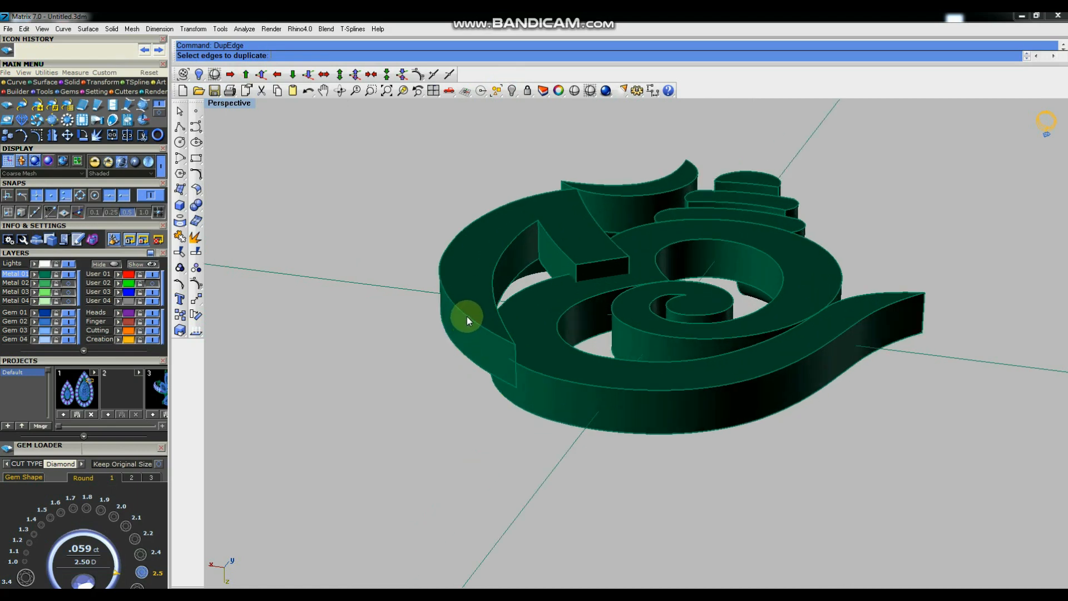
{"action": "left_click", "coordinate": [467, 316]}
{"action": "left_click", "coordinate": [556, 377]}
{"action": "scroll", "coordinate": [562, 375], "scroll_direction": "down", "scroll_amount": 6}
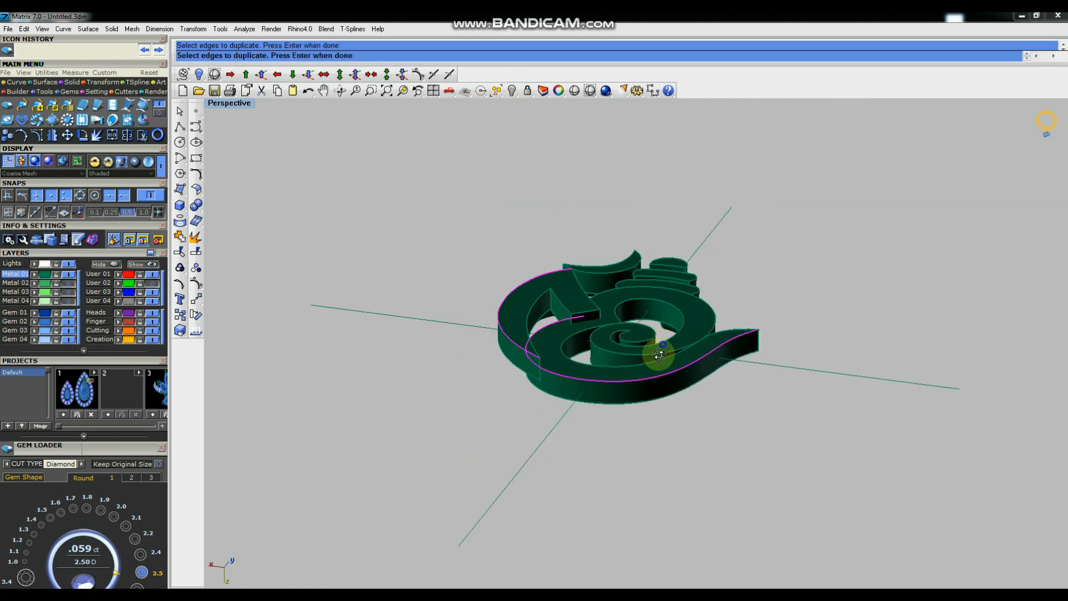
{"action": "right_click_drag", "start_coordinate": [662, 345], "coordinate": [652, 375]}
{"action": "scroll", "coordinate": [574, 260], "scroll_direction": "up", "scroll_amount": 2}
{"action": "scroll", "coordinate": [542, 212], "scroll_direction": "up", "scroll_amount": 4}
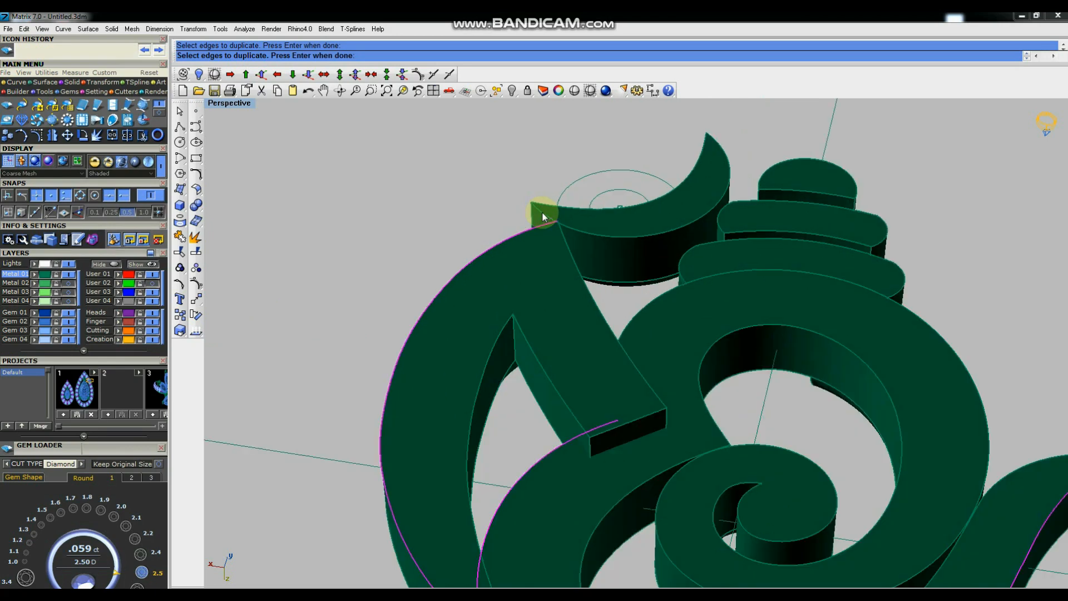
{"action": "left_click", "coordinate": [548, 210]}
{"action": "left_click", "coordinate": [550, 204]}
{"action": "scroll", "coordinate": [598, 211], "scroll_direction": "down", "scroll_amount": 2}
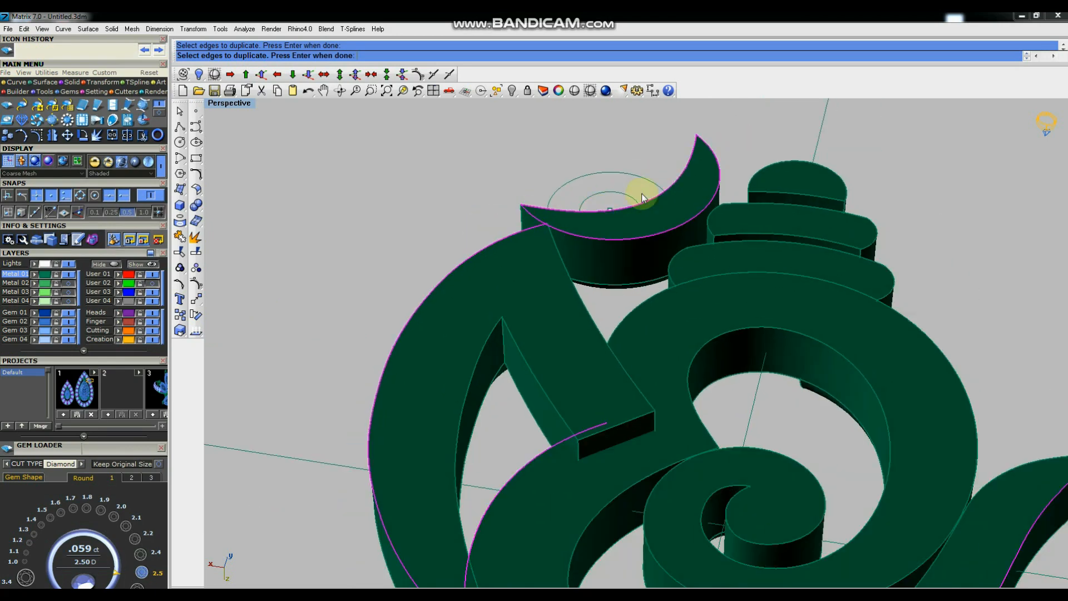
Add the inner bottom edge of the tail band and the outer bottom edge of the spiral to the duplicated edges.
{"action": "right_click_drag", "start_coordinate": [599, 211], "coordinate": [651, 280]}
{"action": "scroll", "coordinate": [660, 186], "scroll_direction": "down", "scroll_amount": 2}
{"action": "scroll", "coordinate": [585, 291], "scroll_direction": "up", "scroll_amount": 3}
{"action": "scroll", "coordinate": [585, 292], "scroll_direction": "down", "scroll_amount": 4}
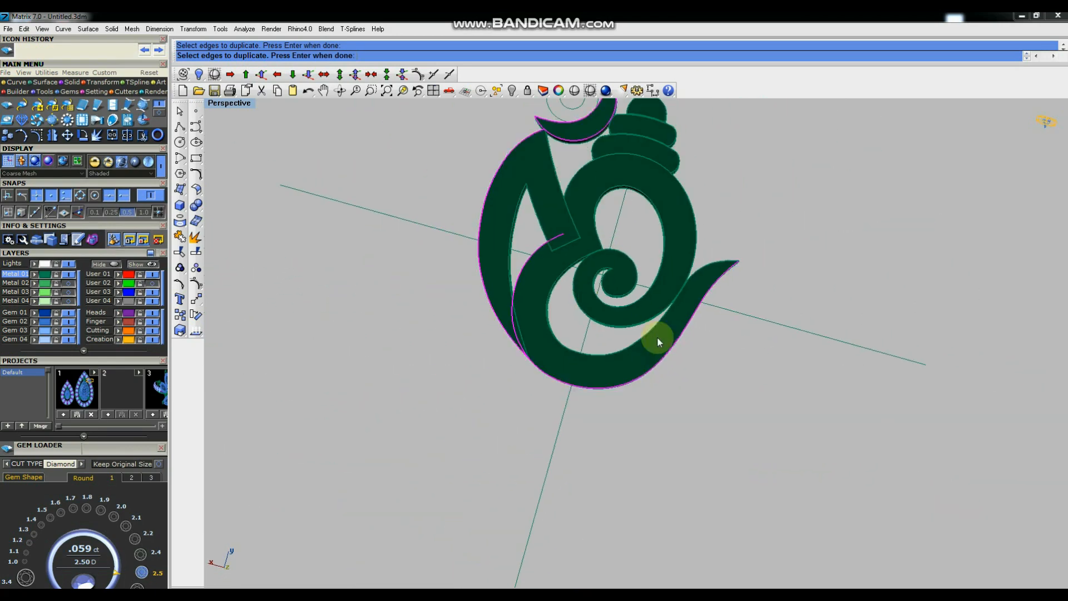
{"action": "right_click_drag", "start_coordinate": [657, 337], "coordinate": [660, 293]}
{"action": "scroll", "coordinate": [673, 287], "scroll_direction": "up", "scroll_amount": 4}
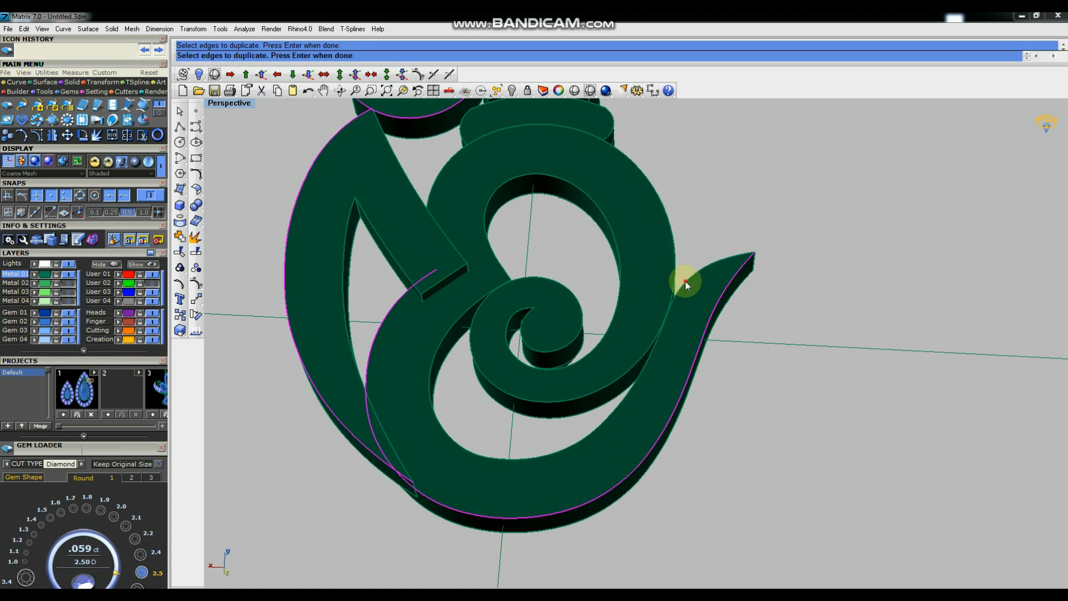
{"action": "scroll", "coordinate": [684, 280], "scroll_direction": "up", "scroll_amount": 4}
{"action": "left_click", "coordinate": [639, 370]}
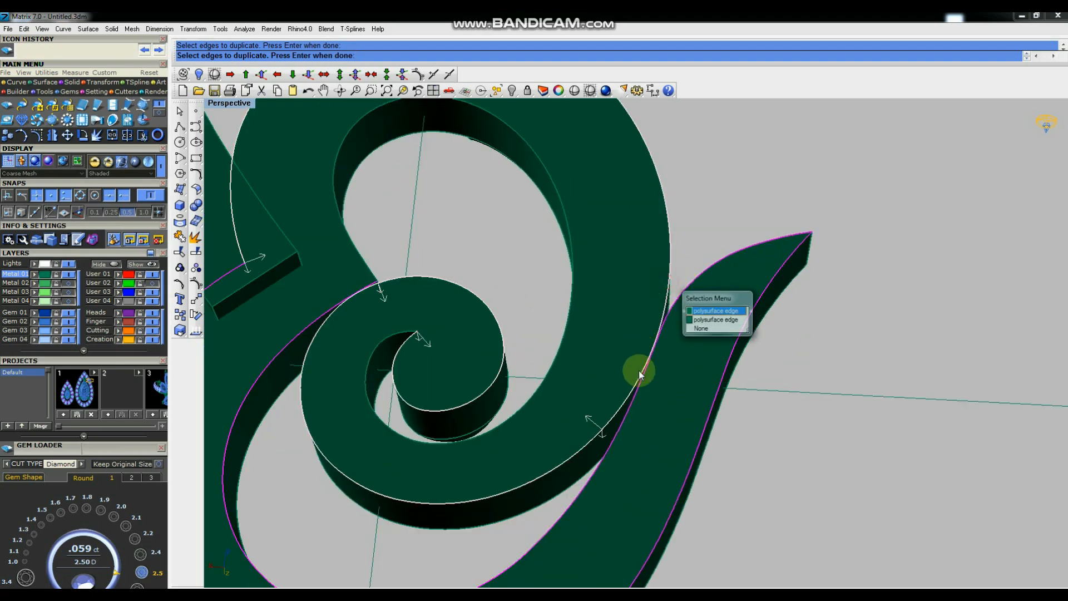
{"action": "left_click", "coordinate": [706, 313]}
{"action": "scroll", "coordinate": [656, 328], "scroll_direction": "down", "scroll_amount": 4}
{"action": "right_click_drag", "start_coordinate": [649, 328], "coordinate": [676, 273]}
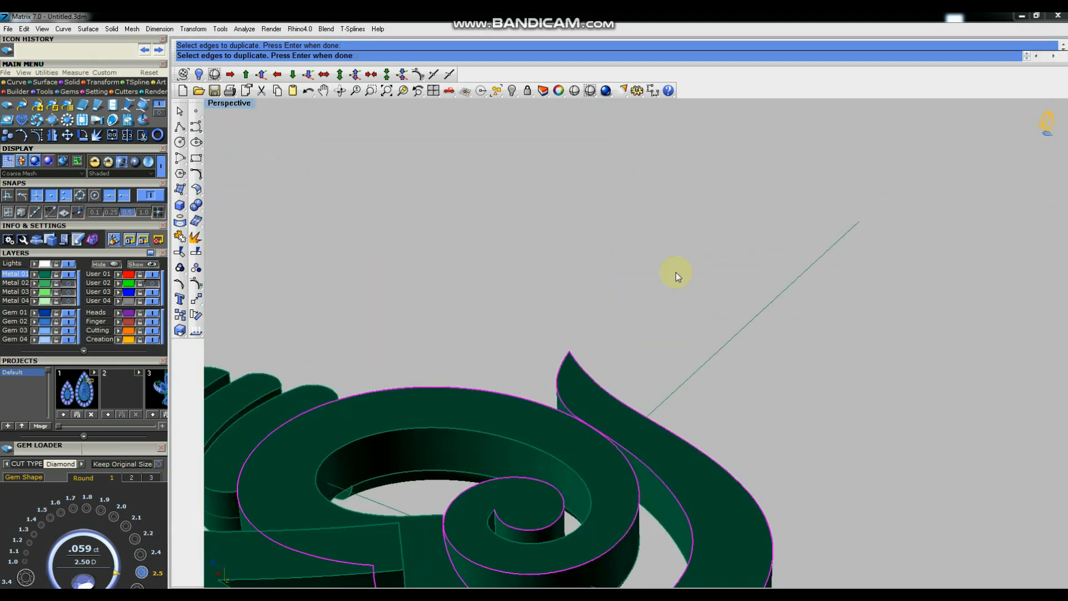
Add the bottom edges of the three stacked parts and finish duplicating the edges.
{"action": "scroll", "coordinate": [676, 273], "scroll_direction": "down", "scroll_amount": 5}
{"action": "scroll", "coordinate": [495, 334], "scroll_direction": "up", "scroll_amount": 5}
{"action": "left_click", "coordinate": [499, 339]}
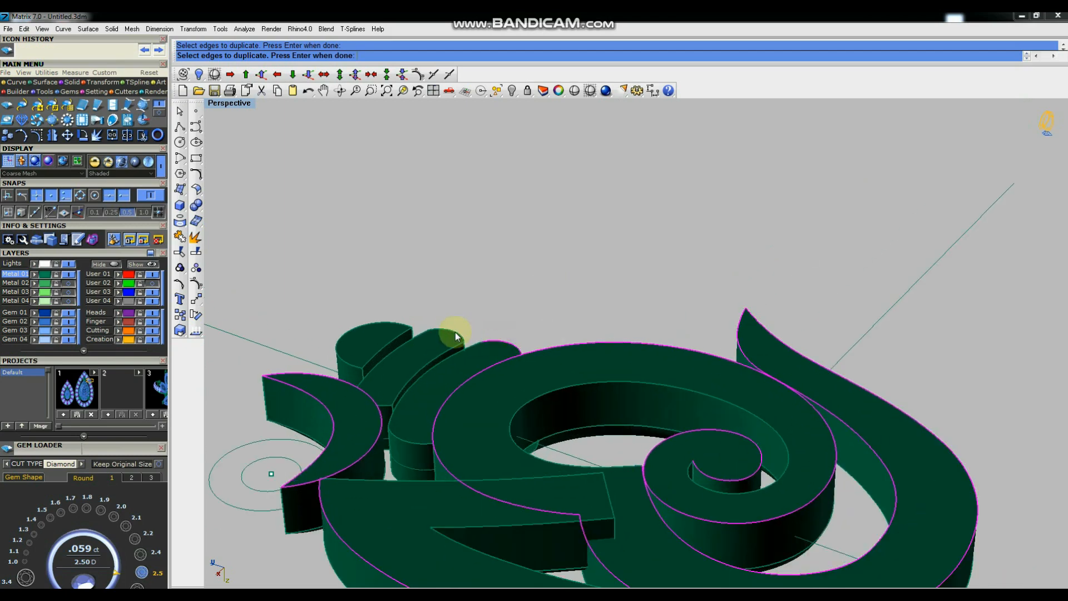
{"action": "left_click", "coordinate": [401, 325]}
{"action": "scroll", "coordinate": [539, 279], "scroll_direction": "down", "scroll_amount": 3}
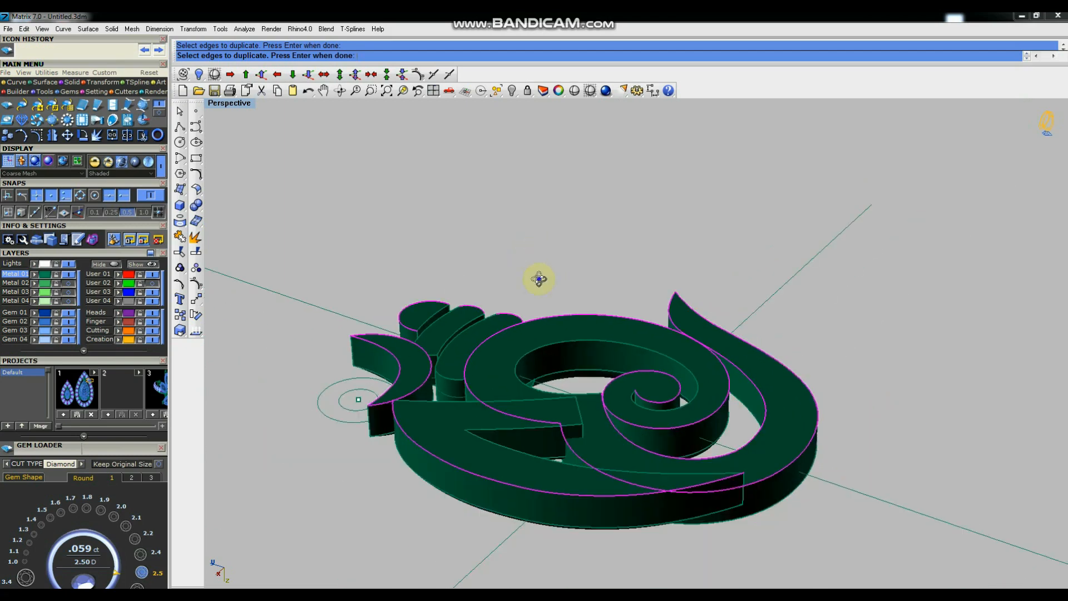
{"action": "right_click_drag", "start_coordinate": [539, 279], "coordinate": [548, 339]}
{"action": "scroll", "coordinate": [473, 228], "scroll_direction": "up", "scroll_amount": 6}
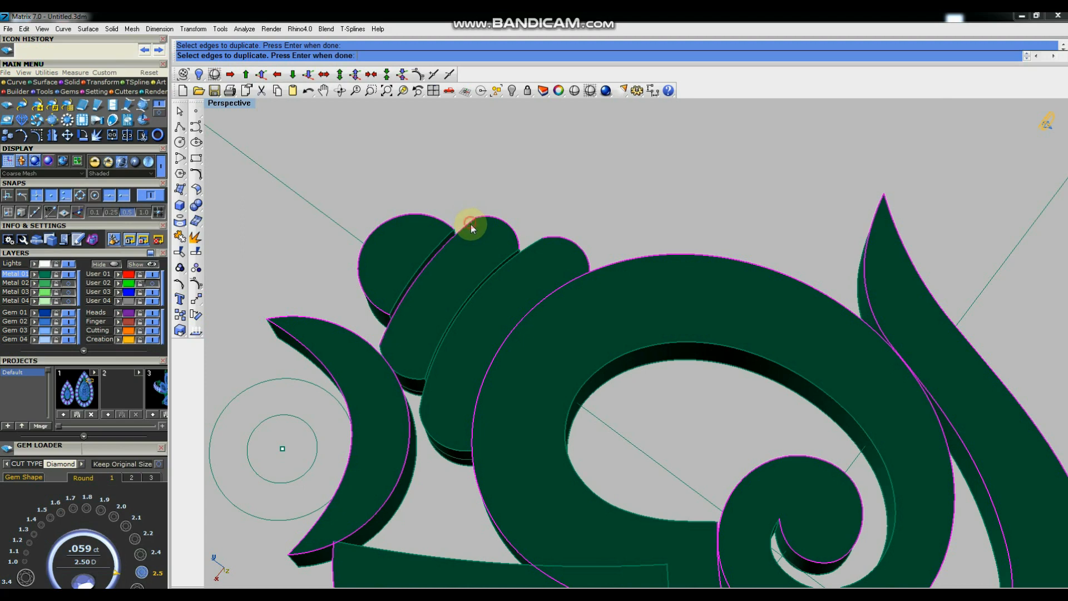
{"action": "left_click", "coordinate": [531, 240]}
{"action": "scroll", "coordinate": [496, 249], "scroll_direction": "up", "scroll_amount": 7}
{"action": "scroll", "coordinate": [530, 249], "scroll_direction": "down", "scroll_amount": 7}
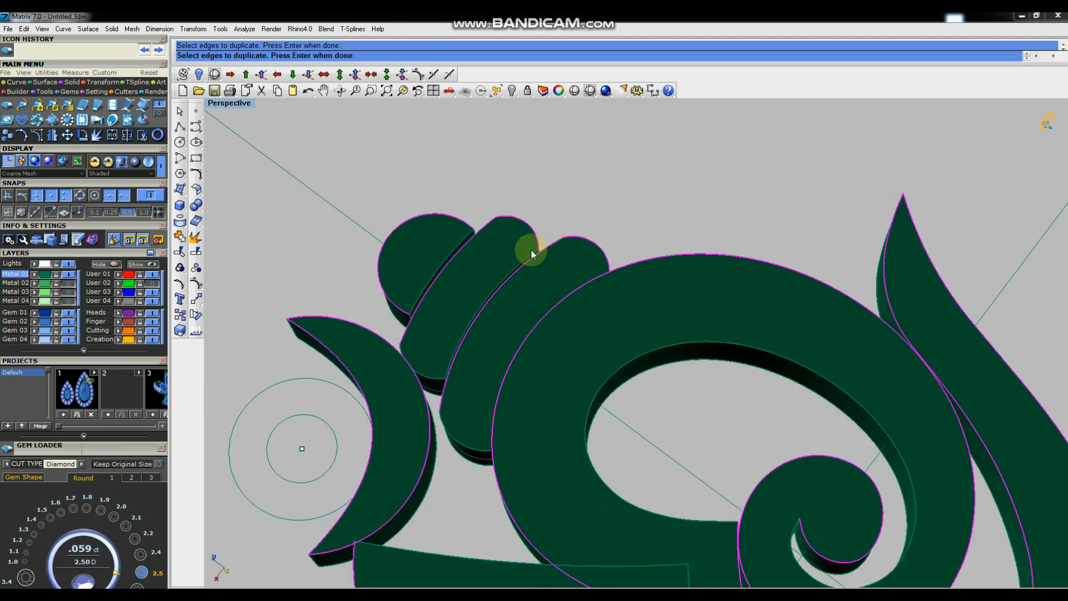
{"action": "scroll", "coordinate": [471, 230], "scroll_direction": "up", "scroll_amount": 7}
{"action": "scroll", "coordinate": [503, 222], "scroll_direction": "down", "scroll_amount": 9}
{"action": "scroll", "coordinate": [513, 211], "scroll_direction": "down", "scroll_amount": 5}
{"action": "right_click_drag", "start_coordinate": [579, 281], "coordinate": [642, 292]}
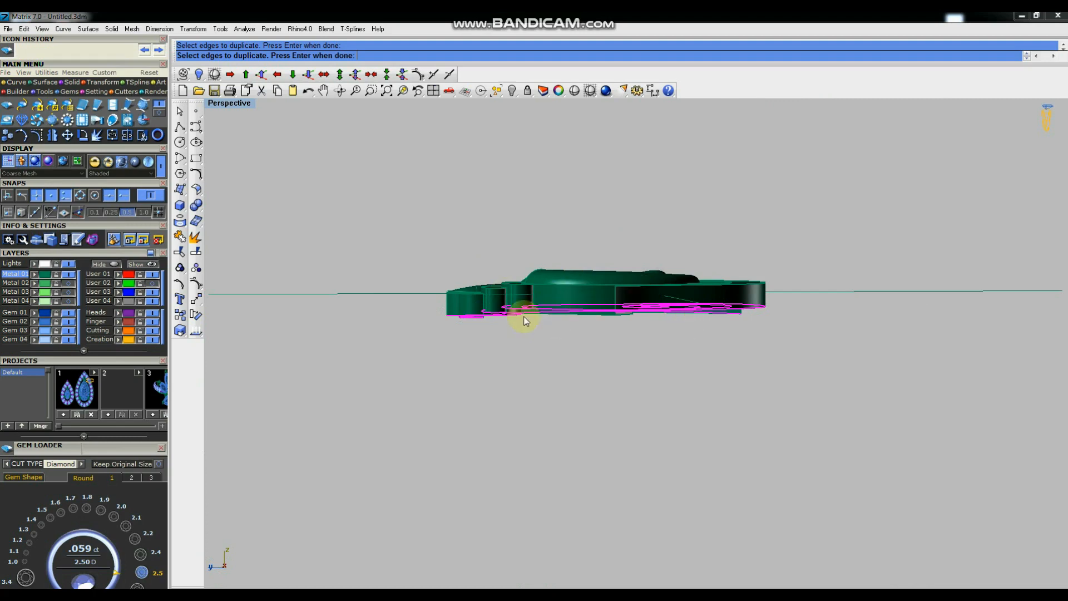
{"action": "right_click_drag", "start_coordinate": [646, 365], "coordinate": [374, 268]}
{"action": "right_click", "coordinate": [395, 257]}
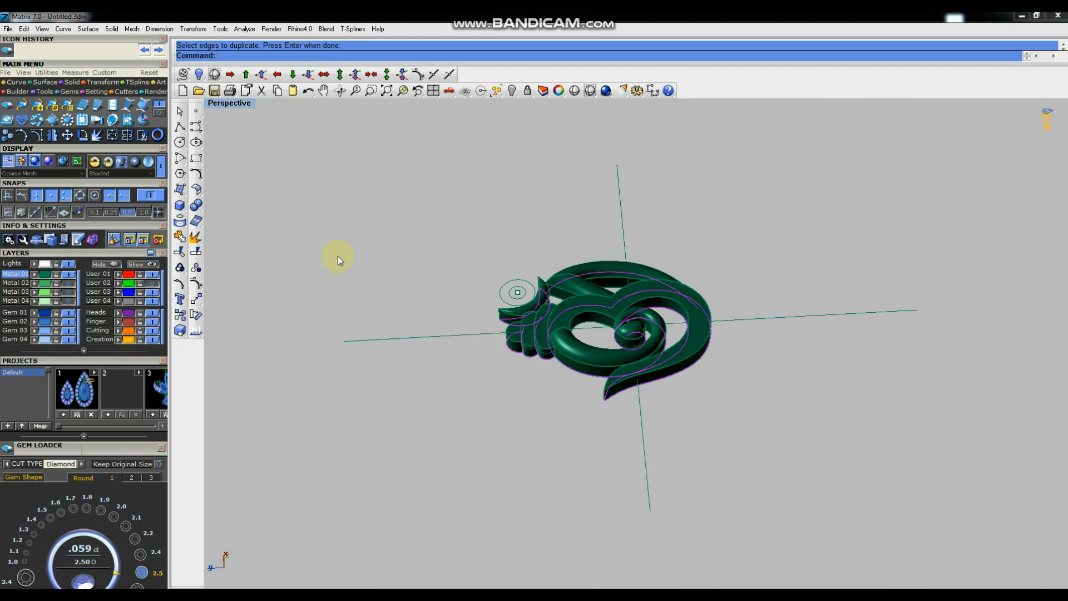
Group the duplicated edge curves and lock them.
{"action": "scroll", "coordinate": [594, 145], "scroll_direction": "down", "scroll_amount": 4}
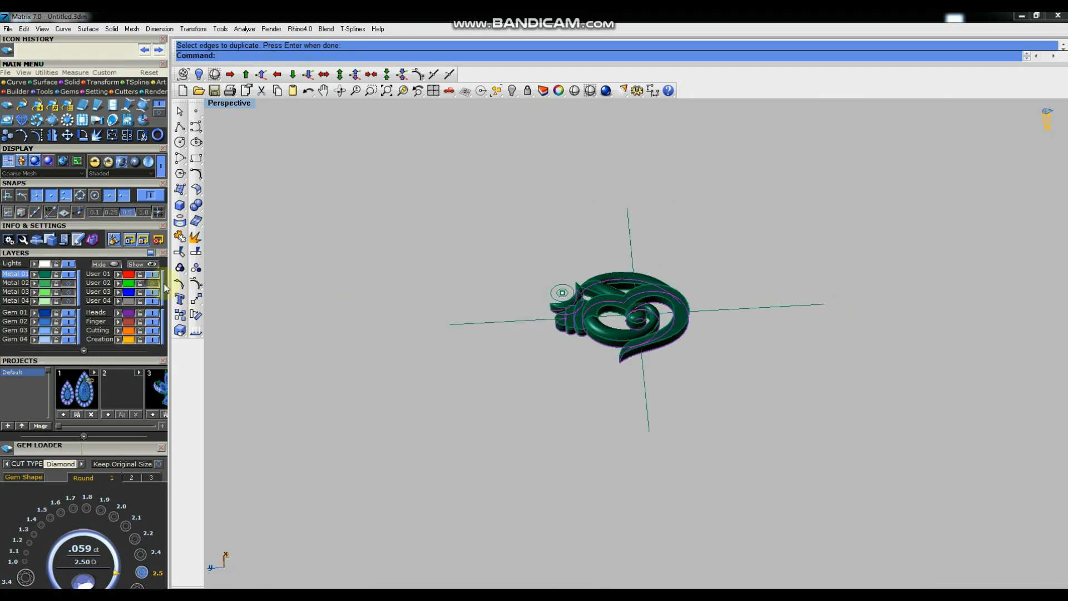
{"action": "left_click", "coordinate": [180, 268]}
{"action": "scroll", "coordinate": [618, 311], "scroll_direction": "up", "scroll_amount": 5}
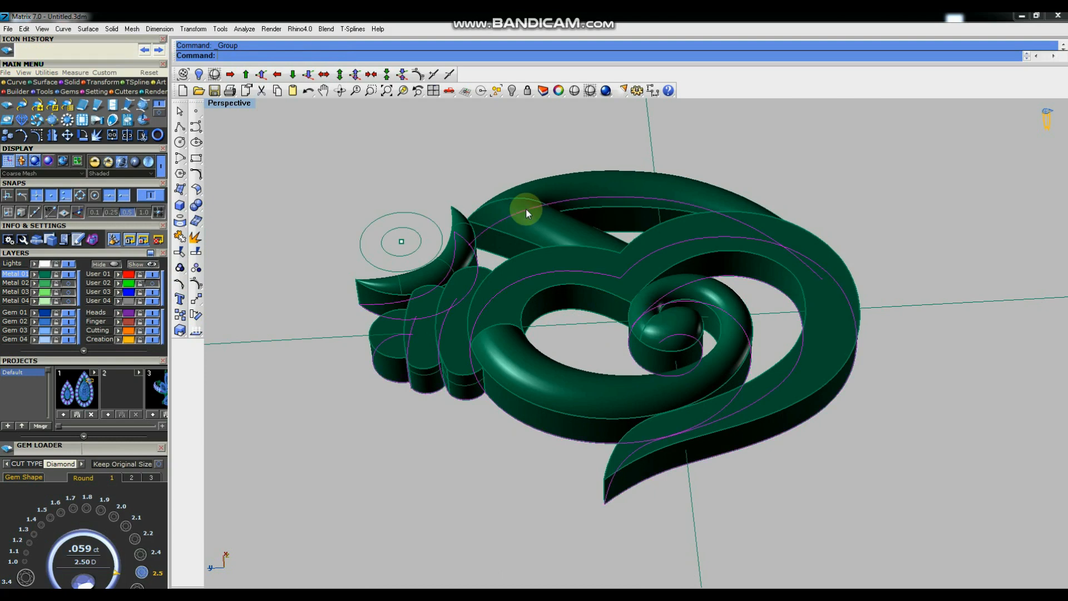
{"action": "left_click", "coordinate": [527, 90]}
{"action": "scroll", "coordinate": [573, 404], "scroll_direction": "down", "scroll_amount": 5}
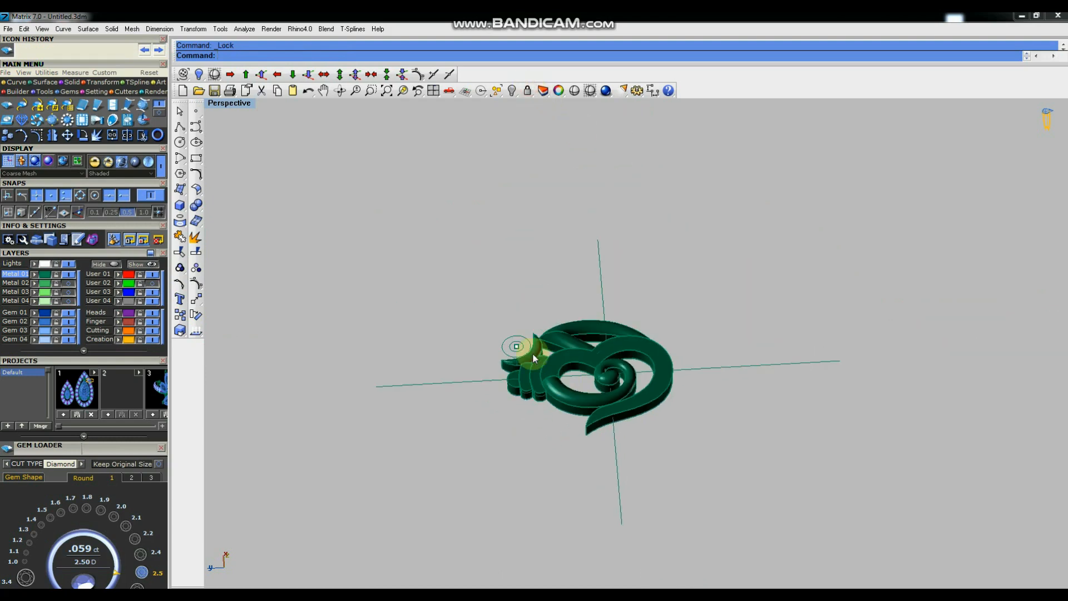
Hide all the pendant parts and unlock the duplicated edge curves.
{"action": "left_click_drag", "start_coordinate": [464, 305], "coordinate": [714, 469]}
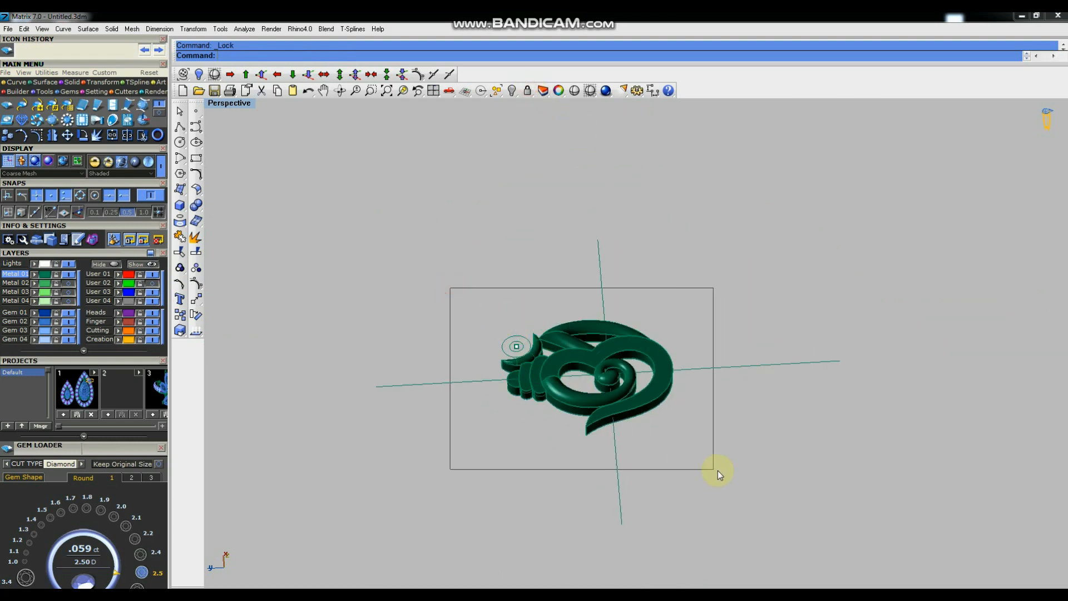
{"action": "left_click", "coordinate": [510, 92]}
{"action": "right_click_drag", "start_coordinate": [689, 410], "coordinate": [510, 187]}
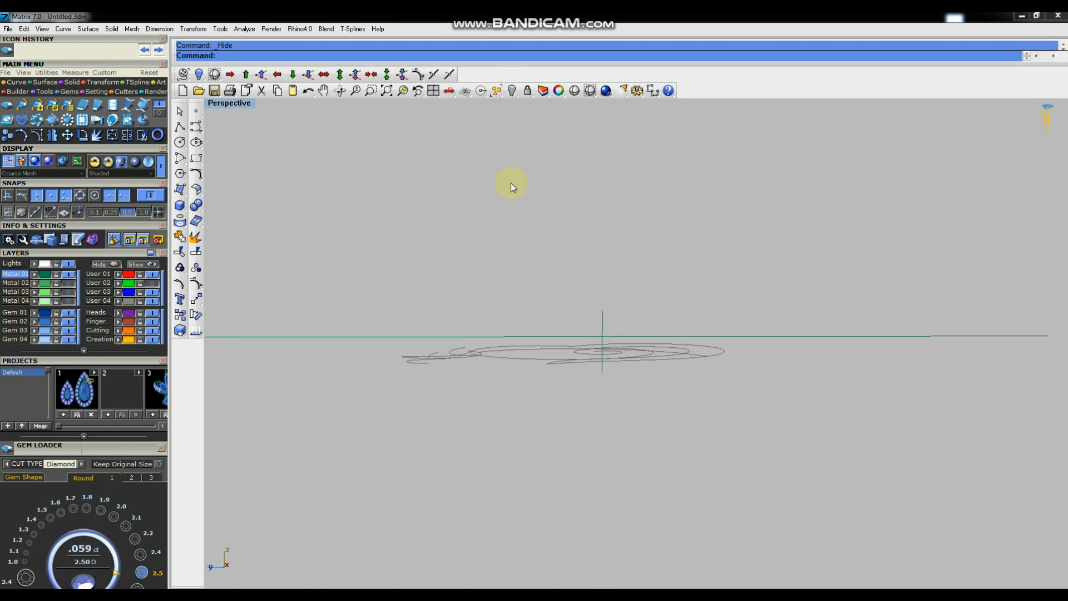
{"action": "right_click", "coordinate": [528, 90]}
Draw a rectangular plane surface enclosing all the edge curves in the Top view.
{"action": "right_click_drag", "start_coordinate": [612, 329], "coordinate": [580, 355]}
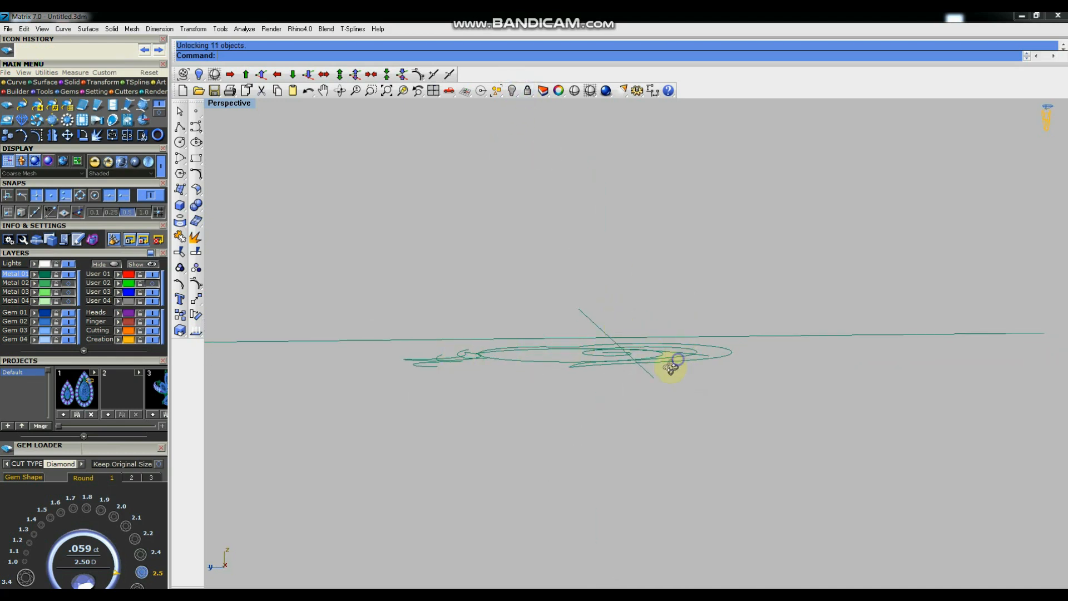
{"action": "right_click_drag", "start_coordinate": [672, 367], "coordinate": [455, 329]}
{"action": "right_click_drag", "start_coordinate": [512, 358], "coordinate": [665, 453]}
{"action": "key", "text": "ctrl+F1"}
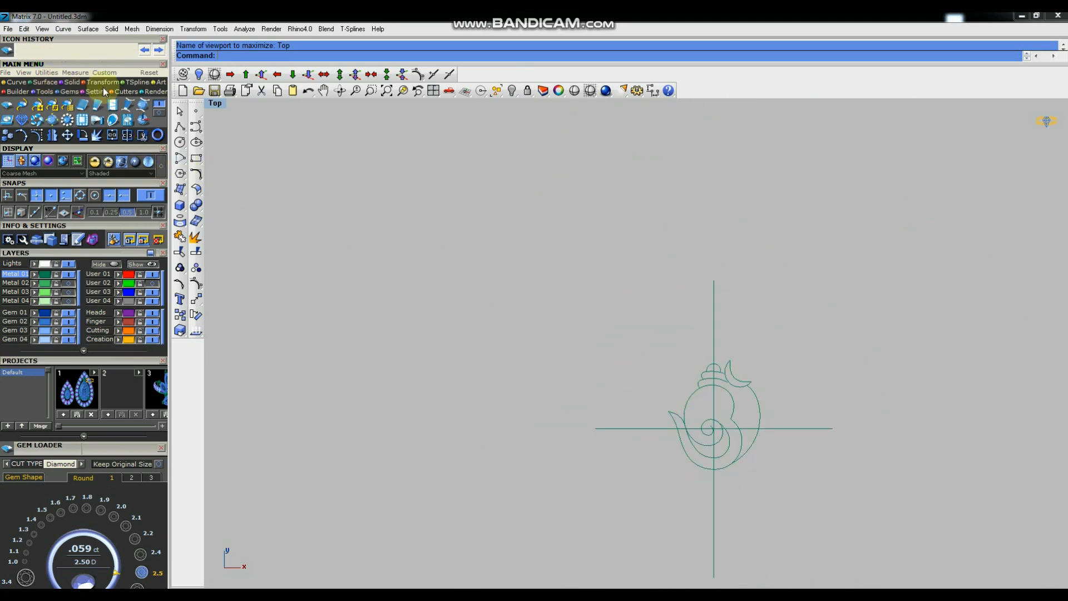
{"action": "left_click", "coordinate": [47, 81]}
{"action": "left_click", "coordinate": [67, 120]}
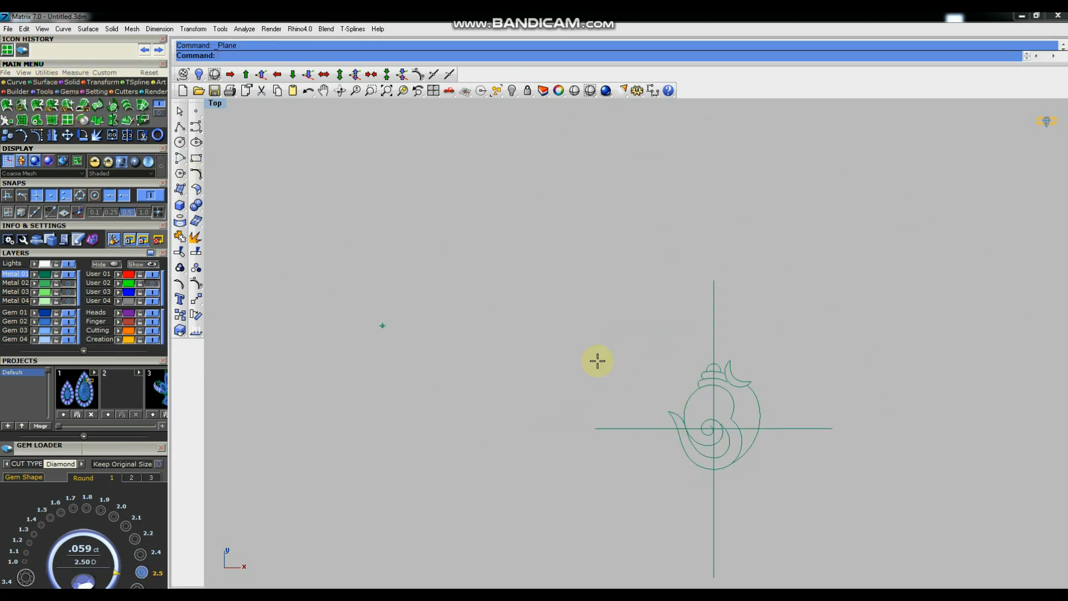
{"action": "left_click", "coordinate": [630, 338]}
{"action": "left_click", "coordinate": [809, 496]}
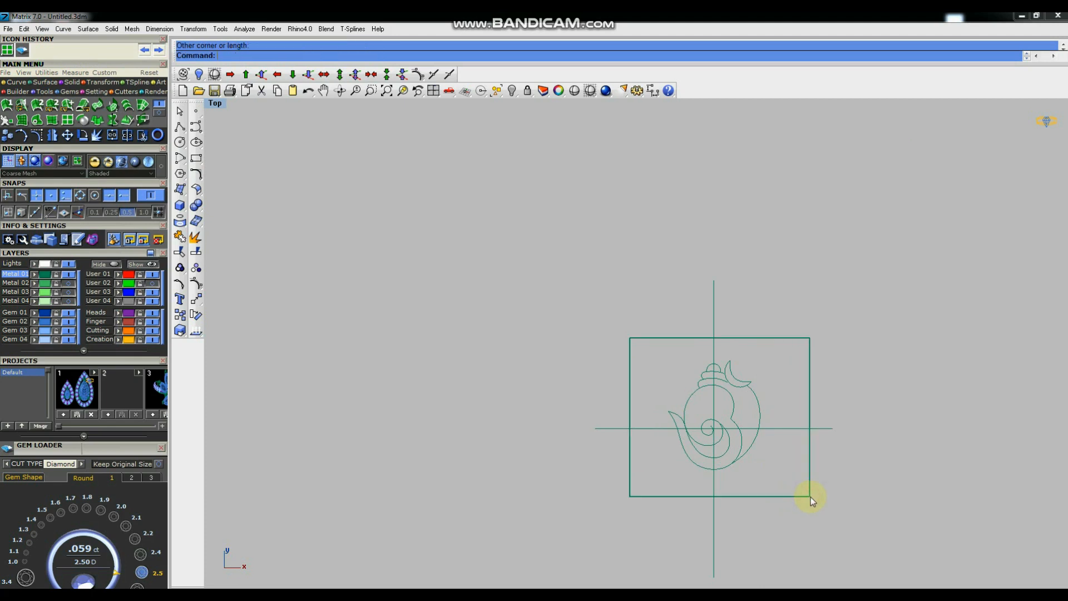
Project the 11 edge curves onto the rectangular plane from the Top view.
{"action": "left_click_drag", "start_coordinate": [657, 349], "coordinate": [785, 484]}
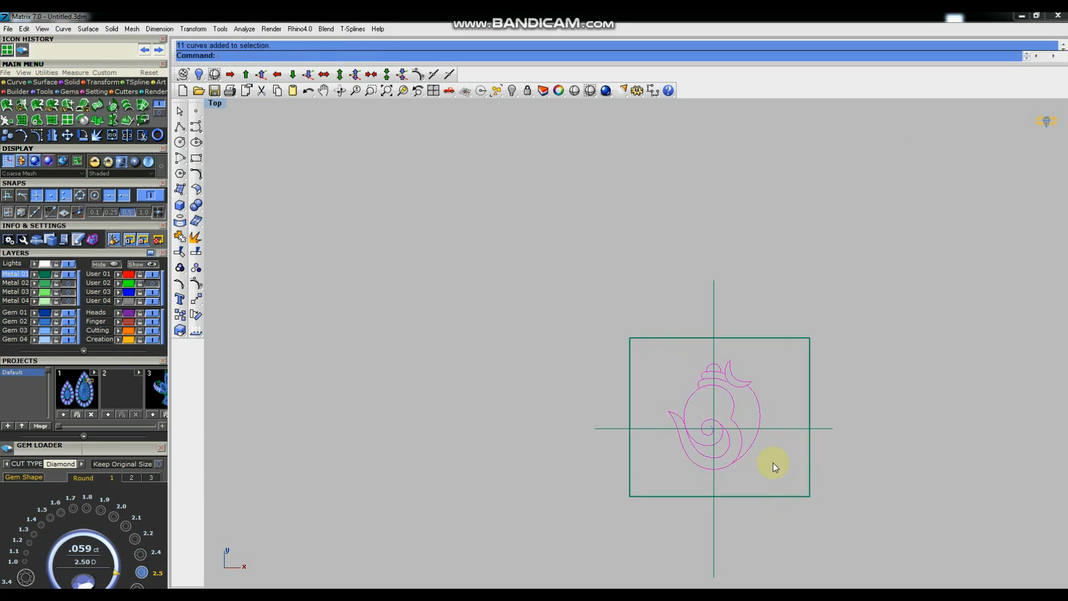
{"action": "scroll", "coordinate": [729, 370], "scroll_direction": "up", "scroll_amount": 2}
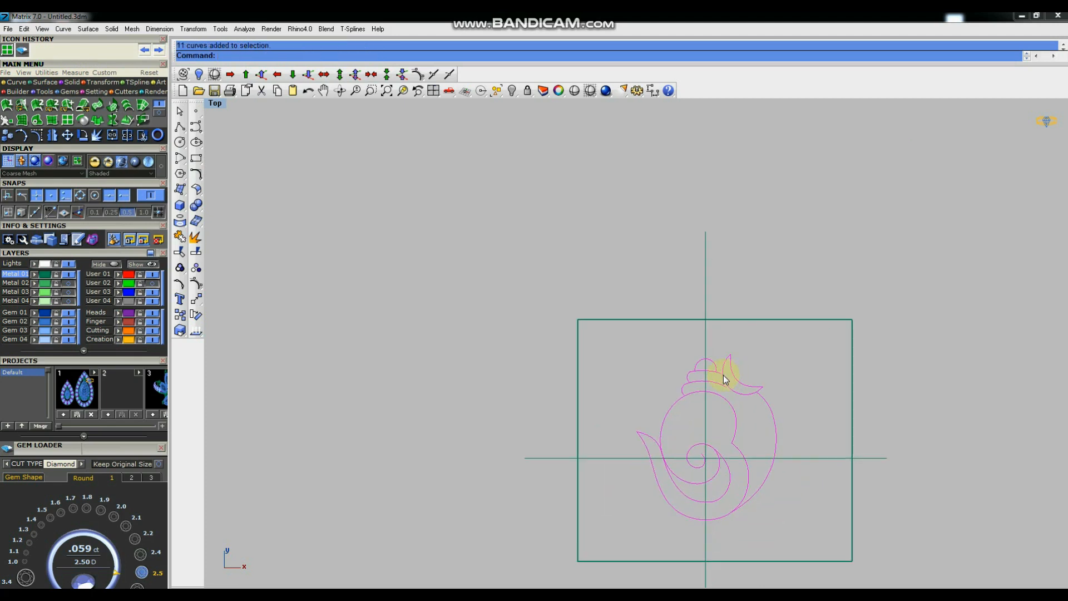
{"action": "left_click", "coordinate": [789, 321], "text": "shift"}
{"action": "left_click", "coordinate": [179, 219]}
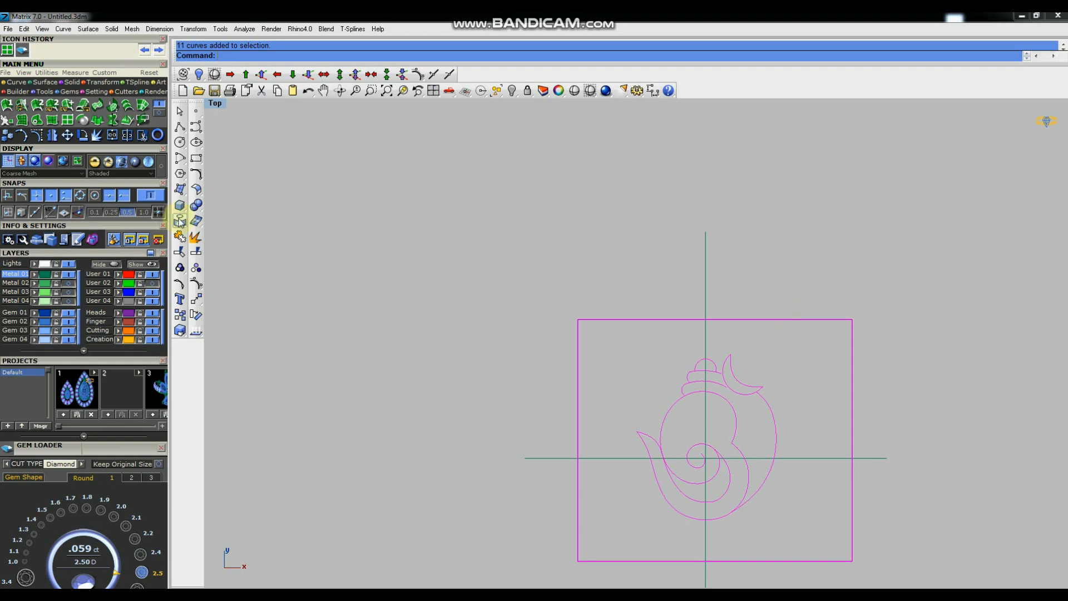
{"action": "right_click_drag", "start_coordinate": [516, 347], "coordinate": [857, 365]}
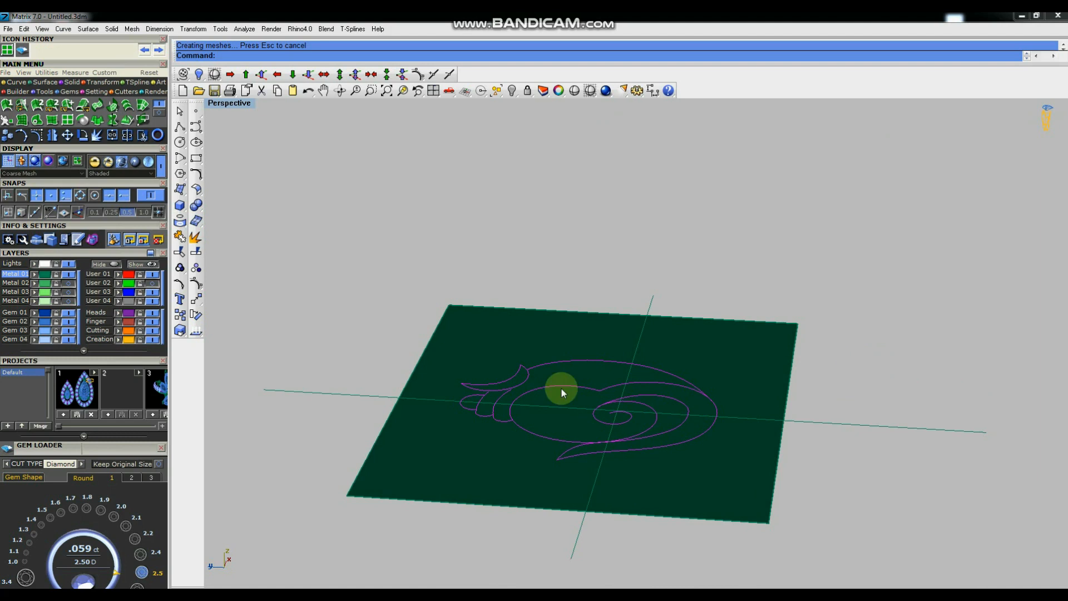
Lock the projected curves and delete the rectangular plane.
{"action": "left_click", "coordinate": [527, 91]}
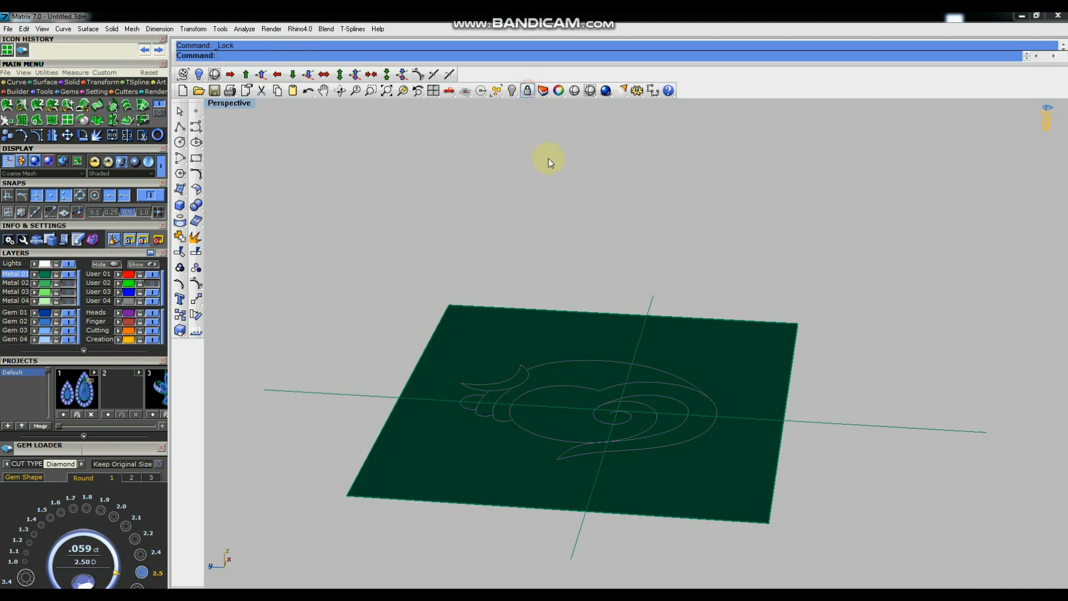
{"action": "scroll", "coordinate": [659, 270], "scroll_direction": "down", "scroll_amount": 3}
{"action": "key", "text": "Delete"}
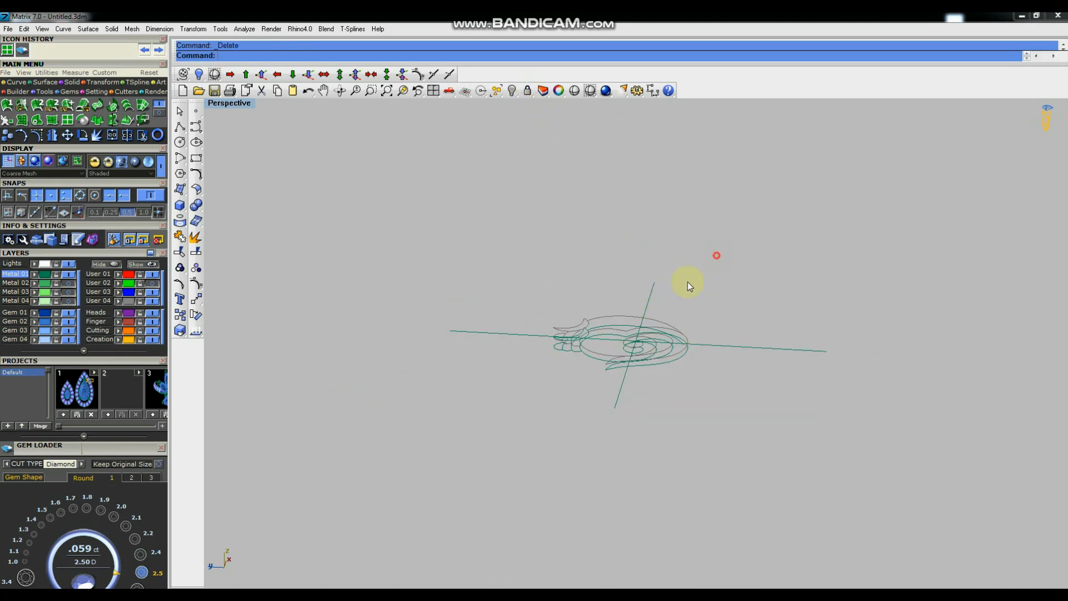
Delete the original edge curves while keeping the axis lines, unlock the projected curves and show them in the Top view.
{"action": "left_click_drag", "start_coordinate": [545, 381], "coordinate": [546, 381]}
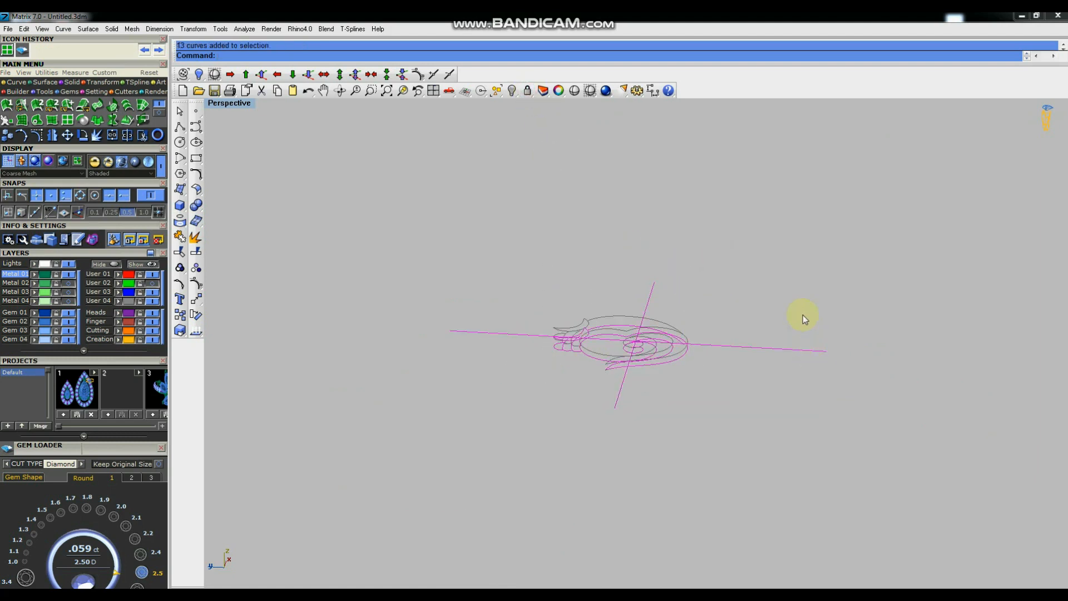
{"action": "left_click", "coordinate": [638, 282]}
{"action": "right_click", "coordinate": [529, 92]}
{"action": "right_click_drag", "start_coordinate": [679, 375], "coordinate": [656, 420]}
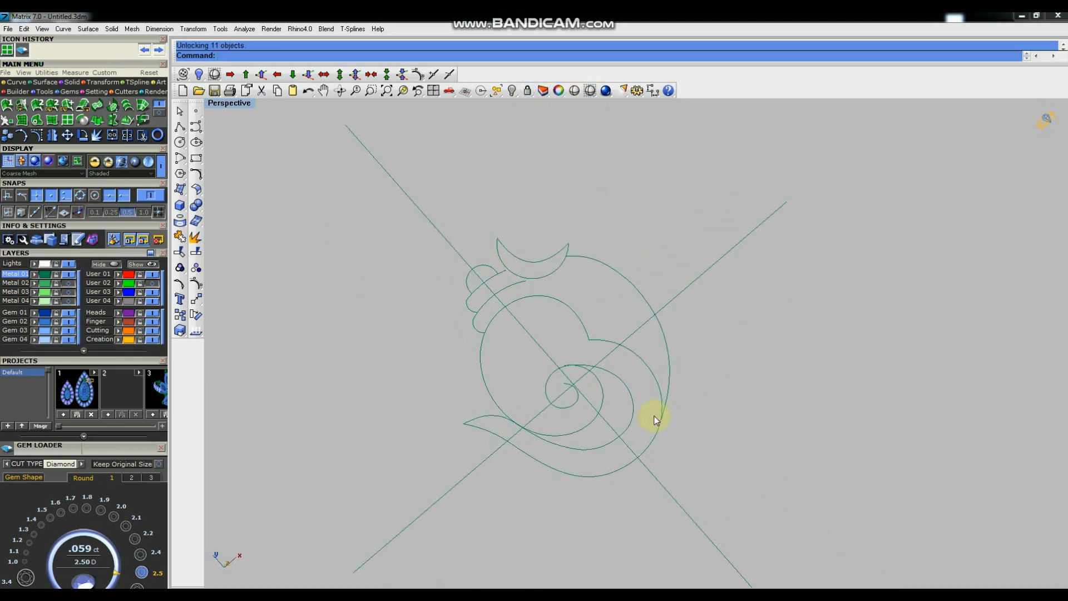
{"action": "key", "text": "ctrl+F1"}
Undo the last trim of the projected outline curves.
{"action": "scroll", "coordinate": [673, 389], "scroll_direction": "up", "scroll_amount": 3}
{"action": "scroll", "coordinate": [779, 367], "scroll_direction": "down", "scroll_amount": 1}
{"action": "scroll", "coordinate": [726, 322], "scroll_direction": "up", "scroll_amount": 3}
{"action": "right_click_drag", "start_coordinate": [772, 342], "coordinate": [751, 262]}
{"action": "scroll", "coordinate": [612, 312], "scroll_direction": "down", "scroll_amount": 2}
{"action": "key", "text": "ctrl+z"}
{"action": "right_click_drag", "start_coordinate": [596, 332], "coordinate": [590, 350]}
{"action": "scroll", "coordinate": [564, 335], "scroll_direction": "up", "scroll_amount": 2}
{"action": "scroll", "coordinate": [564, 336], "scroll_direction": "down", "scroll_amount": 2}
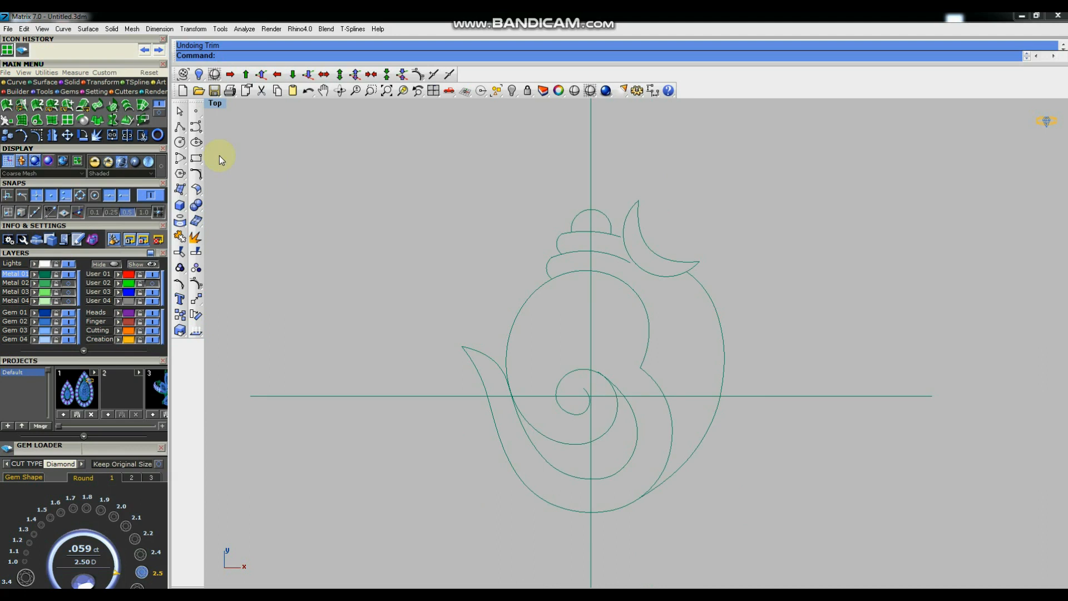
Draw a short straight polyline across the spot where the tail curve meets the round body curve.
{"action": "left_click", "coordinate": [180, 126]}
{"action": "scroll", "coordinate": [509, 384], "scroll_direction": "up", "scroll_amount": 3}
{"action": "scroll", "coordinate": [512, 406], "scroll_direction": "up", "scroll_amount": 2}
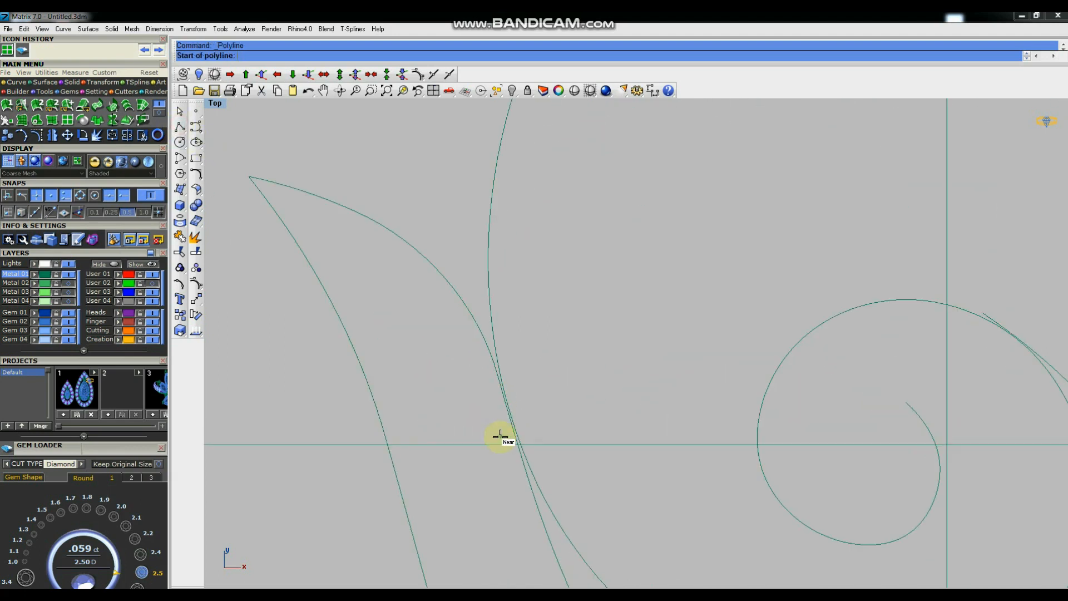
{"action": "left_click", "coordinate": [479, 396]}
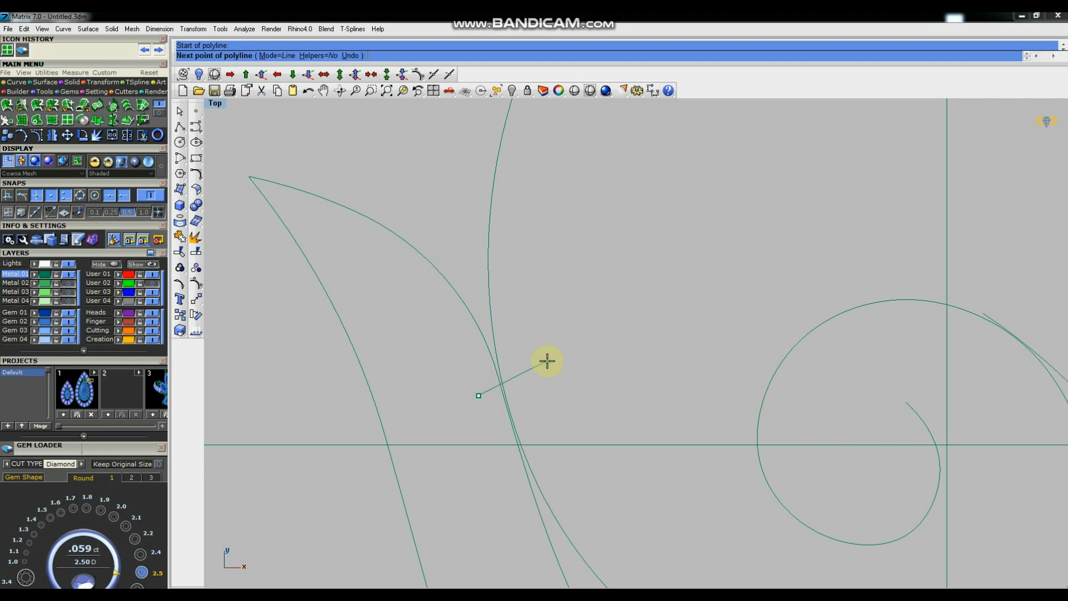
{"action": "key", "text": "Escape"}
{"action": "scroll", "coordinate": [492, 390], "scroll_direction": "down", "scroll_amount": 4}
{"action": "scroll", "coordinate": [534, 286], "scroll_direction": "up", "scroll_amount": 4}
{"action": "scroll", "coordinate": [545, 269], "scroll_direction": "down", "scroll_amount": 5}
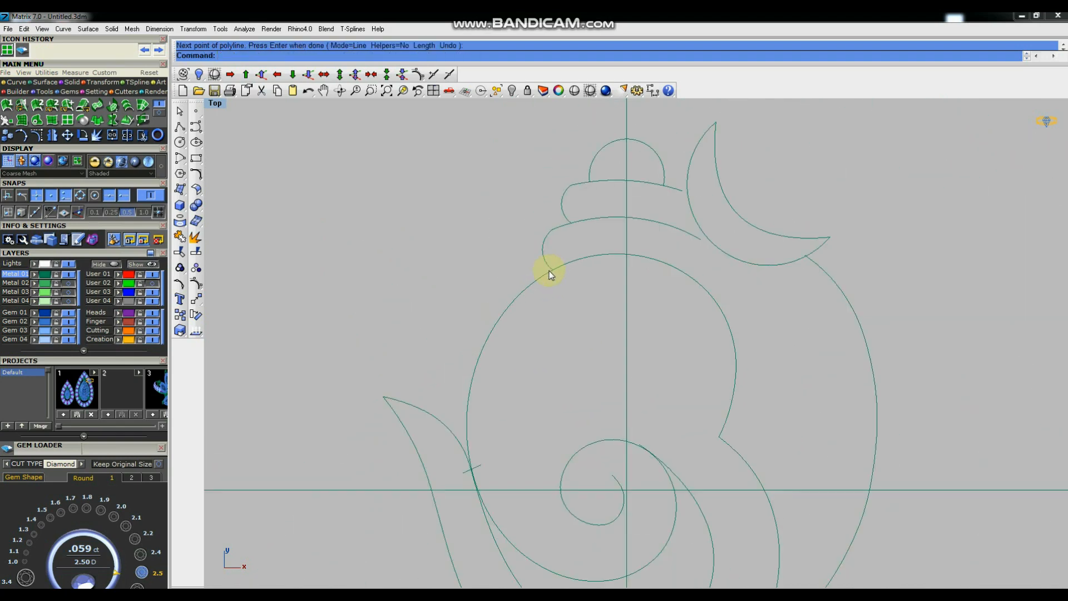
Turn on the control points of the upper tier curve and move its end point to carry the curve across the crescent's edge.
{"action": "scroll", "coordinate": [633, 252], "scroll_direction": "up", "scroll_amount": 4}
{"action": "scroll", "coordinate": [632, 254], "scroll_direction": "down", "scroll_amount": 3}
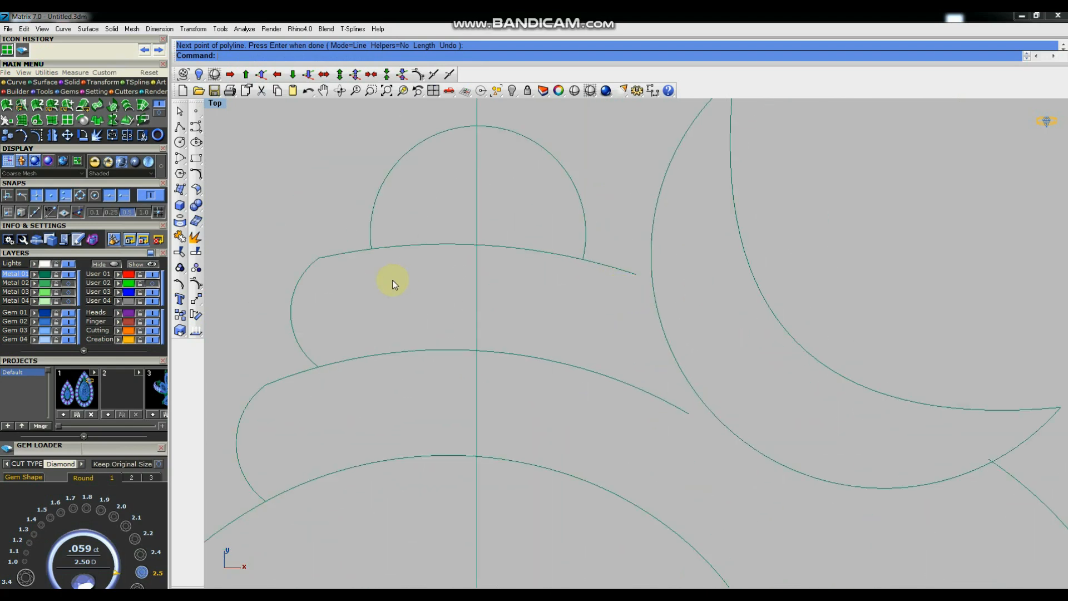
{"action": "scroll", "coordinate": [630, 352], "scroll_direction": "down", "scroll_amount": 5}
{"action": "scroll", "coordinate": [640, 310], "scroll_direction": "up", "scroll_amount": 5}
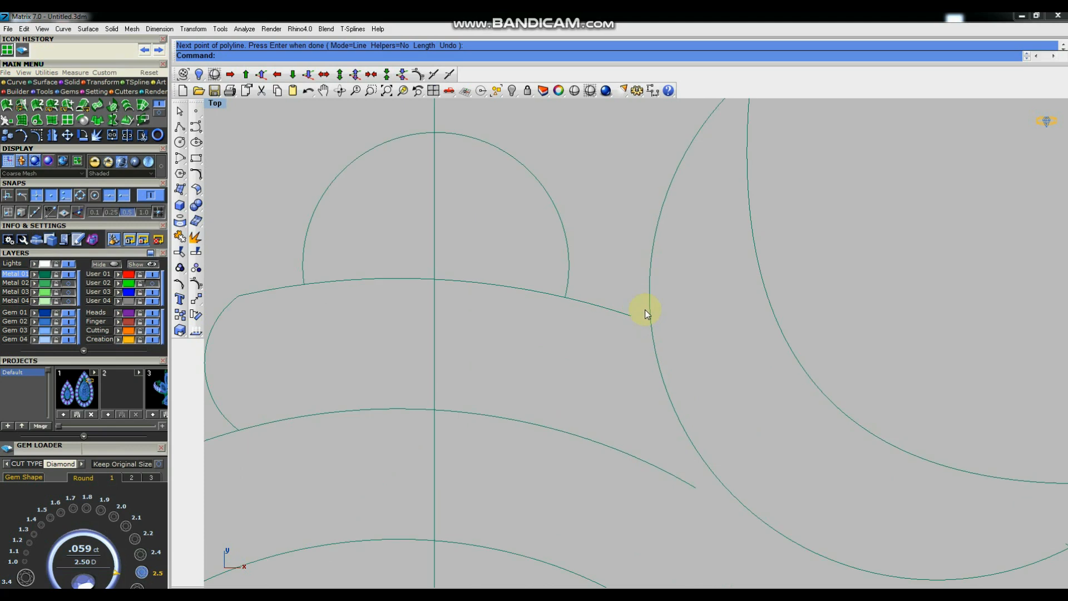
{"action": "left_click_drag", "start_coordinate": [637, 296], "coordinate": [617, 324]}
{"action": "left_click", "coordinate": [195, 284]}
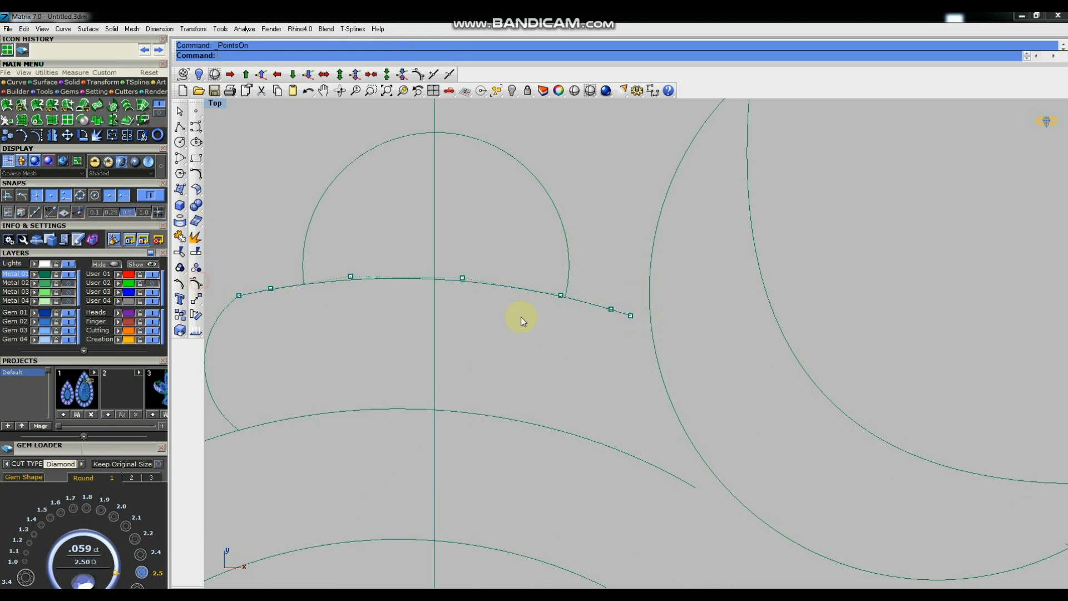
{"action": "left_click_drag", "start_coordinate": [644, 312], "coordinate": [645, 312]}
{"action": "left_click", "coordinate": [195, 298]}
{"action": "left_click", "coordinate": [701, 293]}
{"action": "left_click", "coordinate": [736, 306]}
Trim away the spiral and the inner tail curves inside the pendant, using the outline curves as cutting edges.
{"action": "scroll", "coordinate": [632, 282], "scroll_direction": "down", "scroll_amount": 5}
{"action": "scroll", "coordinate": [606, 269], "scroll_direction": "down", "scroll_amount": 1}
{"action": "scroll", "coordinate": [718, 248], "scroll_direction": "down", "scroll_amount": 2}
{"action": "left_click_drag", "start_coordinate": [727, 228], "coordinate": [654, 347]}
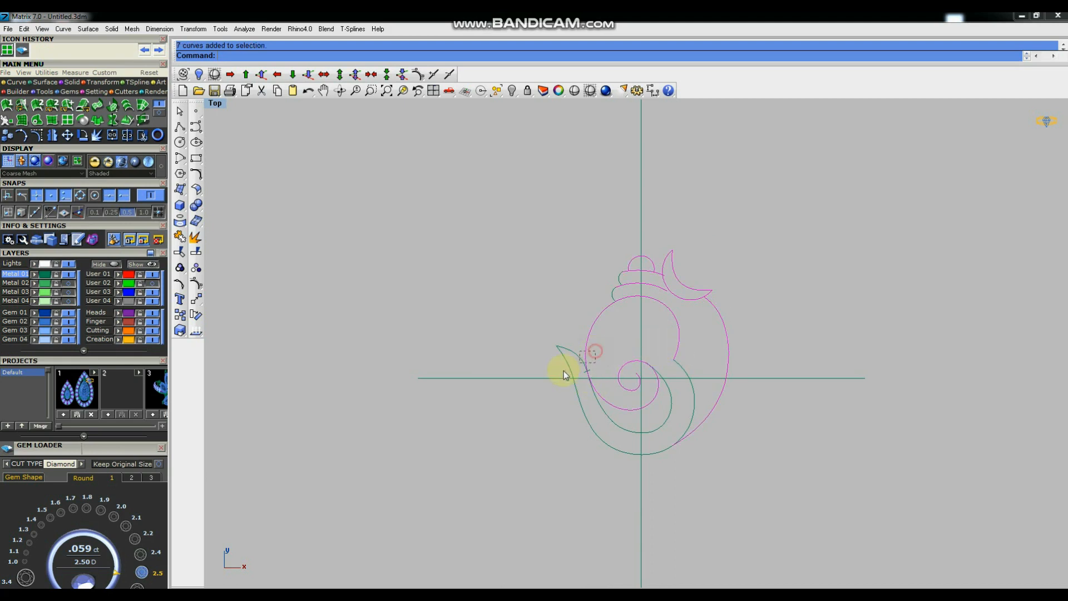
{"action": "scroll", "coordinate": [590, 375], "scroll_direction": "up", "scroll_amount": 6}
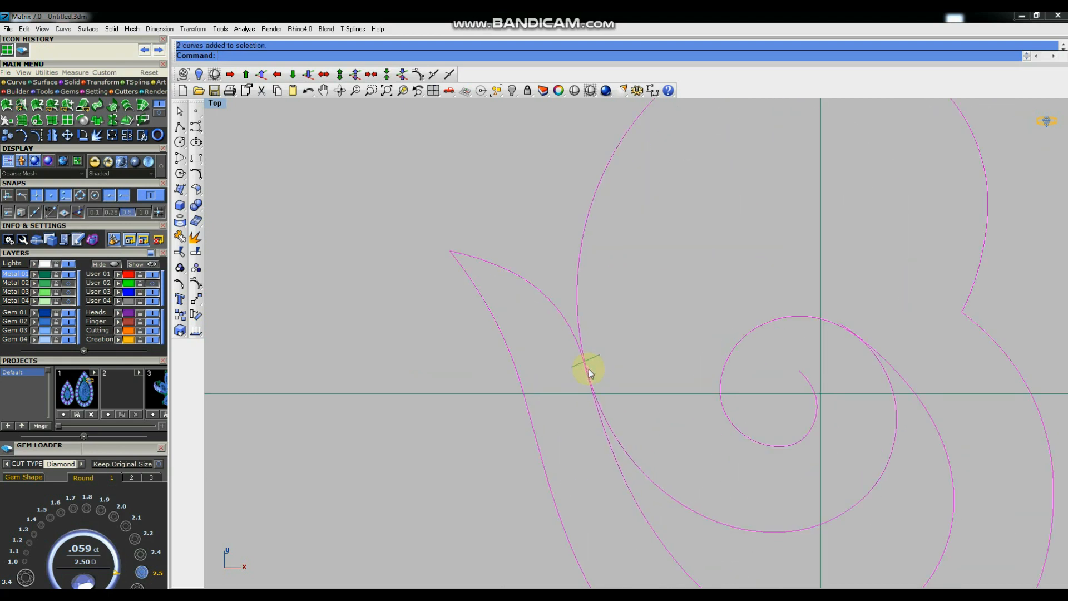
{"action": "left_click", "coordinate": [196, 251]}
{"action": "left_click", "coordinate": [591, 388]}
{"action": "scroll", "coordinate": [582, 375], "scroll_direction": "down", "scroll_amount": 3}
{"action": "right_click_drag", "start_coordinate": [665, 315], "coordinate": [653, 339]}
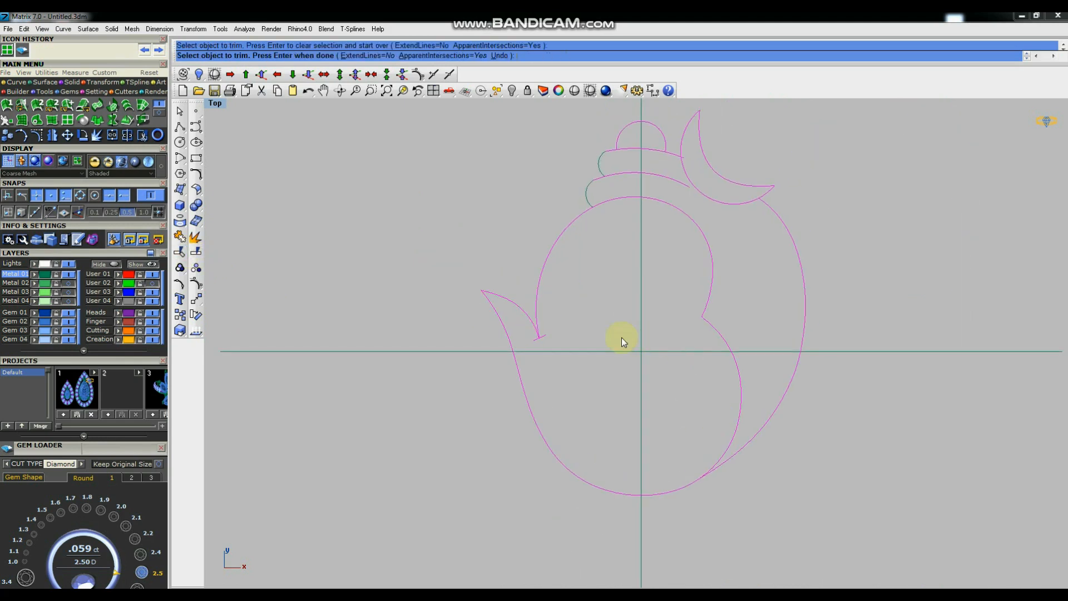
{"action": "left_click", "coordinate": [740, 403]}
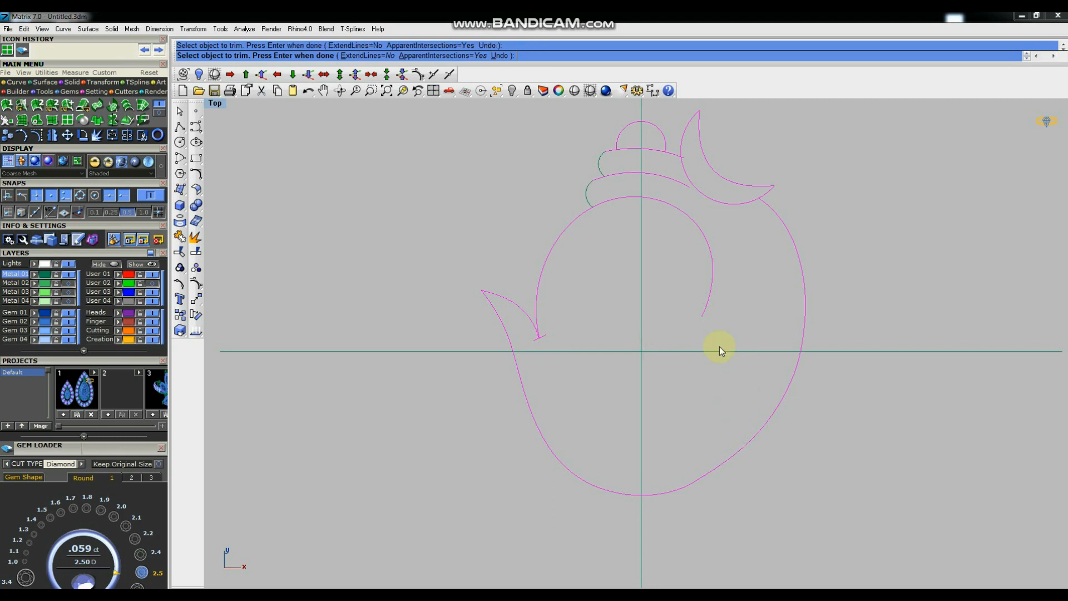
Trim the body arc beneath the lower tier and the tier arc above it, adding the small end arcs as cutting edges.
{"action": "scroll", "coordinate": [593, 195], "scroll_direction": "up", "scroll_amount": 3}
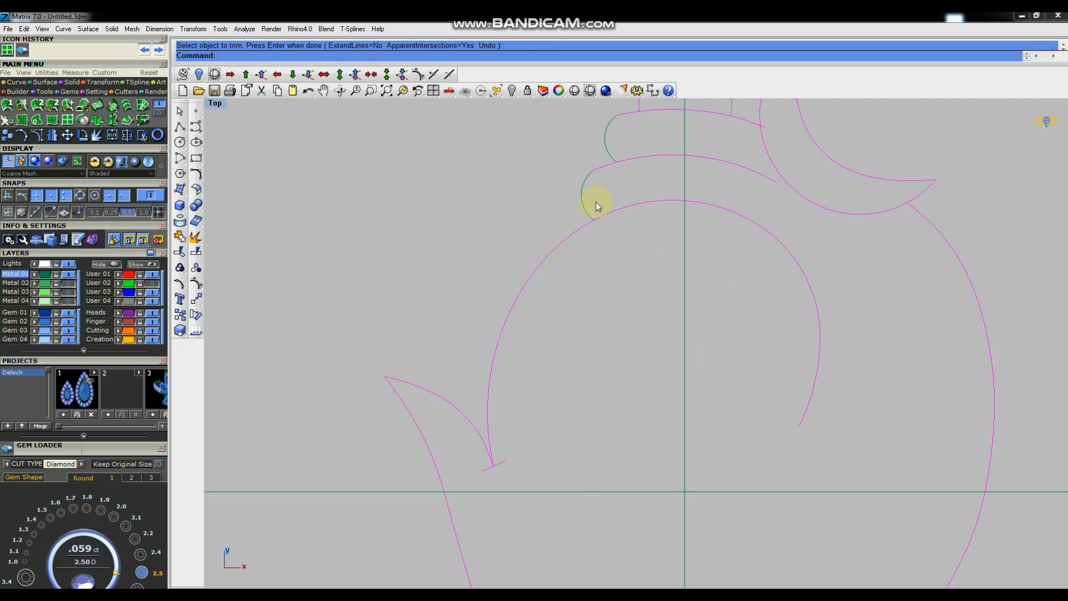
{"action": "left_click", "coordinate": [612, 210]}
{"action": "scroll", "coordinate": [632, 300], "scroll_direction": "down", "scroll_amount": 5}
{"action": "scroll", "coordinate": [619, 245], "scroll_direction": "up", "scroll_amount": 5}
{"action": "key", "text": "Return"}
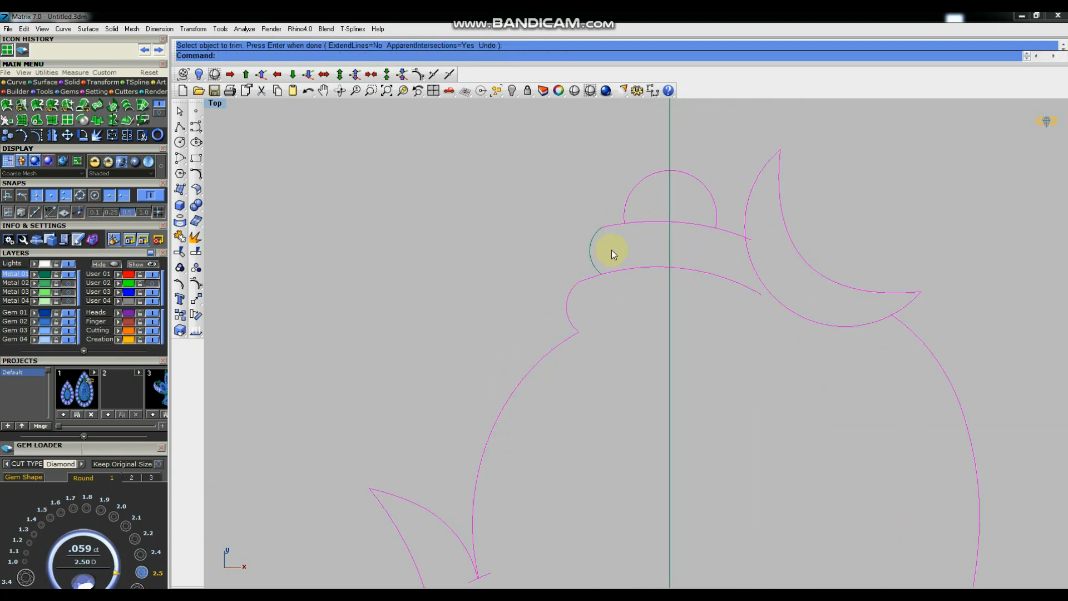
{"action": "key", "text": "Return"}
{"action": "key", "text": "Return"}
{"action": "left_click", "coordinate": [622, 268]}
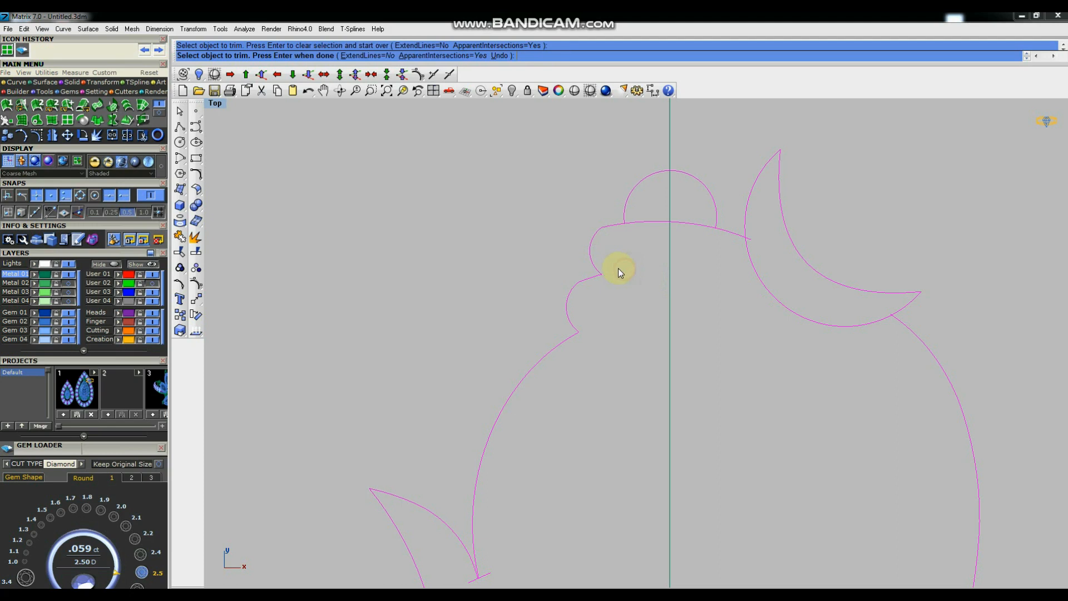
Trim the tier arc beneath the dome and the crescent segment that lies inside the outer contour.
{"action": "scroll", "coordinate": [620, 265], "scroll_direction": "down", "scroll_amount": 3}
{"action": "left_click", "coordinate": [632, 249]}
{"action": "scroll", "coordinate": [623, 270], "scroll_direction": "down", "scroll_amount": 2}
{"action": "scroll", "coordinate": [627, 269], "scroll_direction": "up", "scroll_amount": 5}
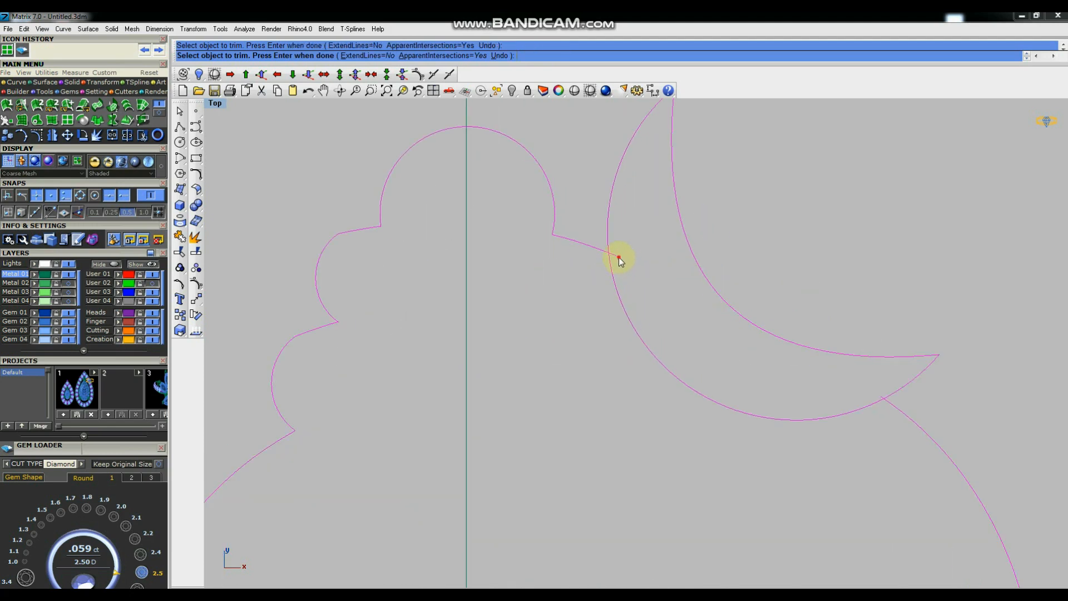
{"action": "left_click", "coordinate": [616, 283]}
{"action": "scroll", "coordinate": [559, 291], "scroll_direction": "down", "scroll_amount": 5}
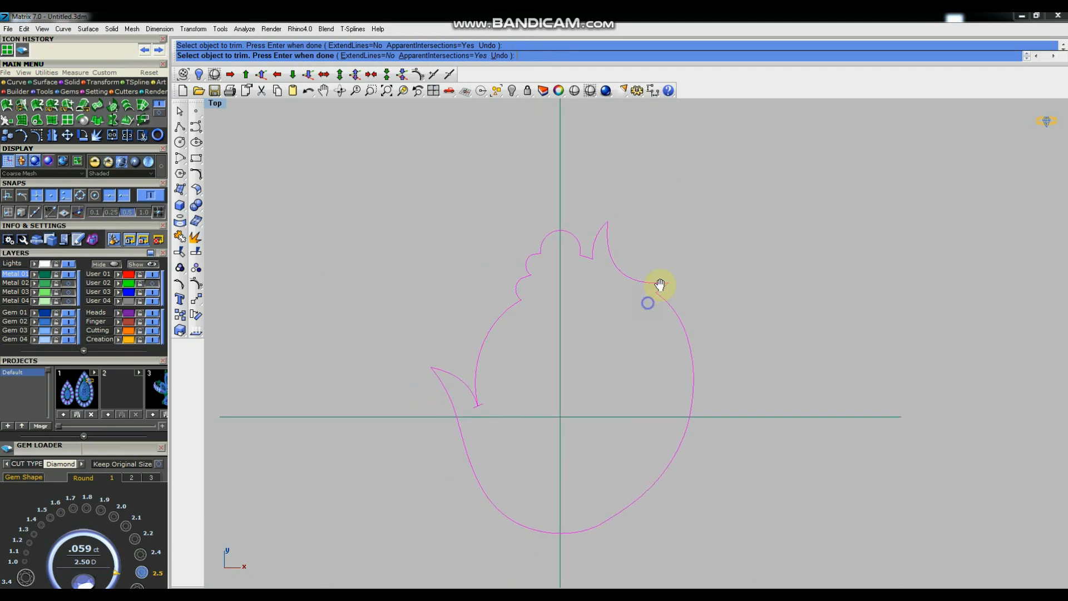
{"action": "scroll", "coordinate": [572, 302], "scroll_direction": "down", "scroll_amount": 4}
{"action": "key", "text": "Return"}
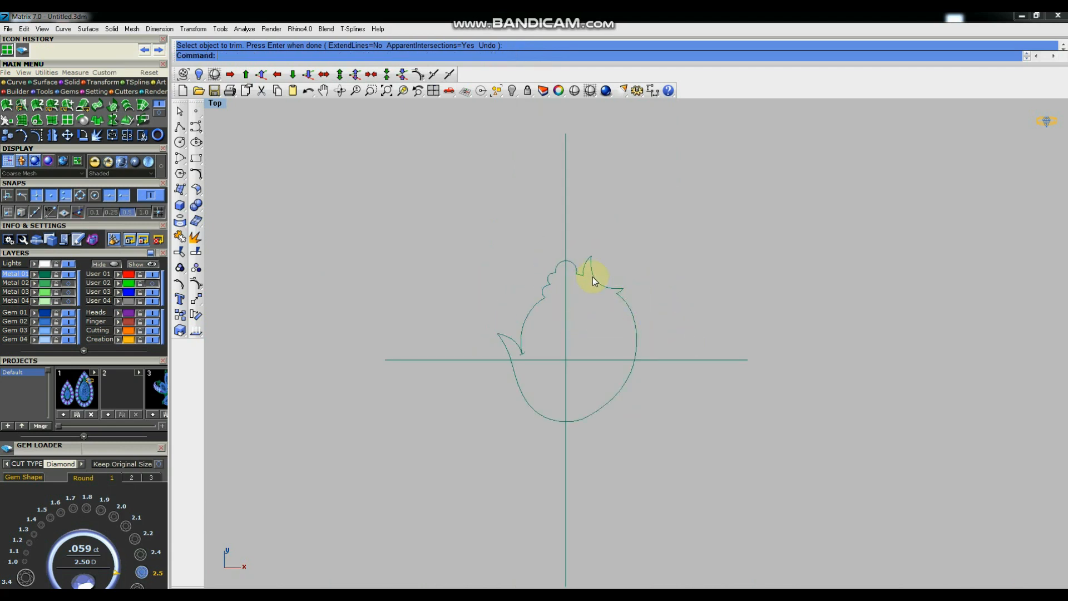
Trim the overhanging ends of the short line at the tail notch and join all outline curves.
{"action": "scroll", "coordinate": [530, 346], "scroll_direction": "up", "scroll_amount": 10}
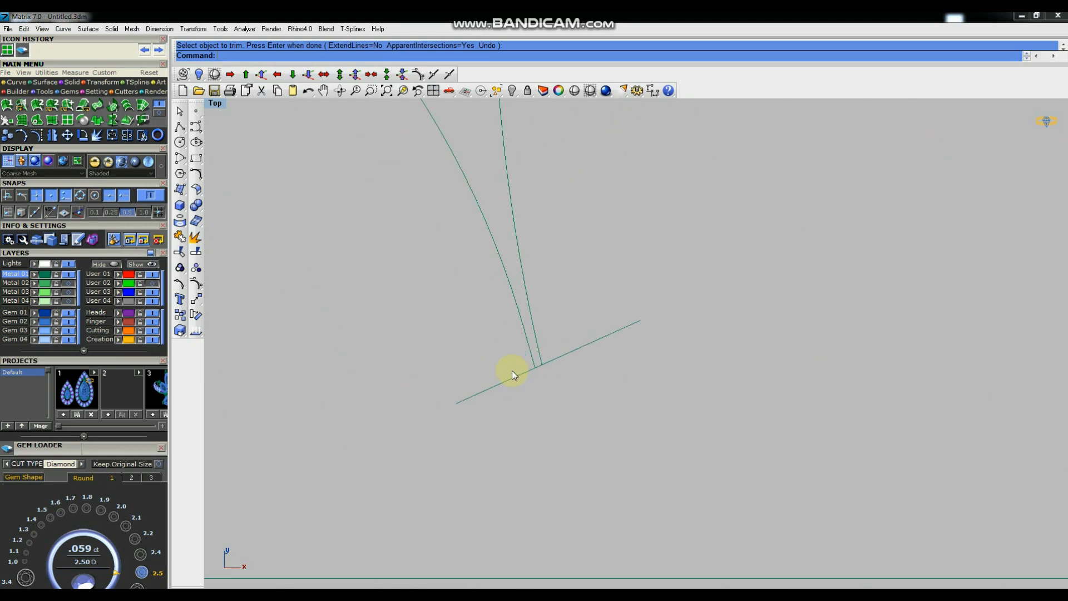
{"action": "left_click_drag", "start_coordinate": [574, 297], "coordinate": [491, 363]}
{"action": "left_click", "coordinate": [179, 251]}
{"action": "left_click", "coordinate": [498, 385]}
{"action": "scroll", "coordinate": [529, 327], "scroll_direction": "up", "scroll_amount": 5}
{"action": "scroll", "coordinate": [529, 327], "scroll_direction": "down", "scroll_amount": 8}
{"action": "key", "text": "Return"}
{"action": "left_click_drag", "start_coordinate": [642, 462], "coordinate": [648, 427]}
{"action": "key", "text": "ctrl+j"}
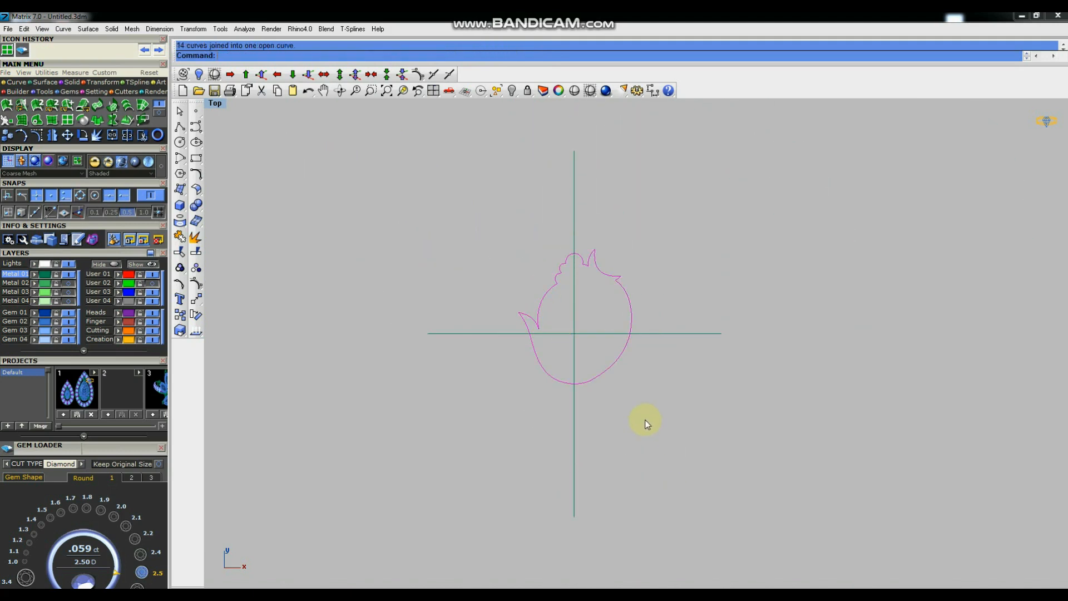
Try to offset the joined outline to the inside with sharp corners.
{"action": "scroll", "coordinate": [578, 283], "scroll_direction": "up", "scroll_amount": 6}
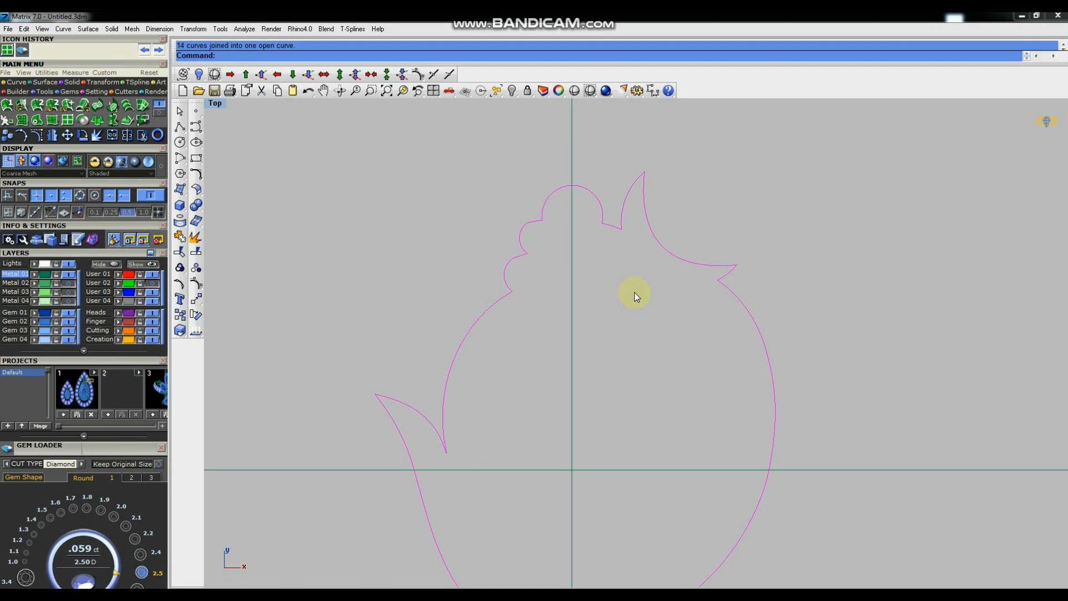
{"action": "type", "text": "O"}
{"action": "key", "text": "Return"}
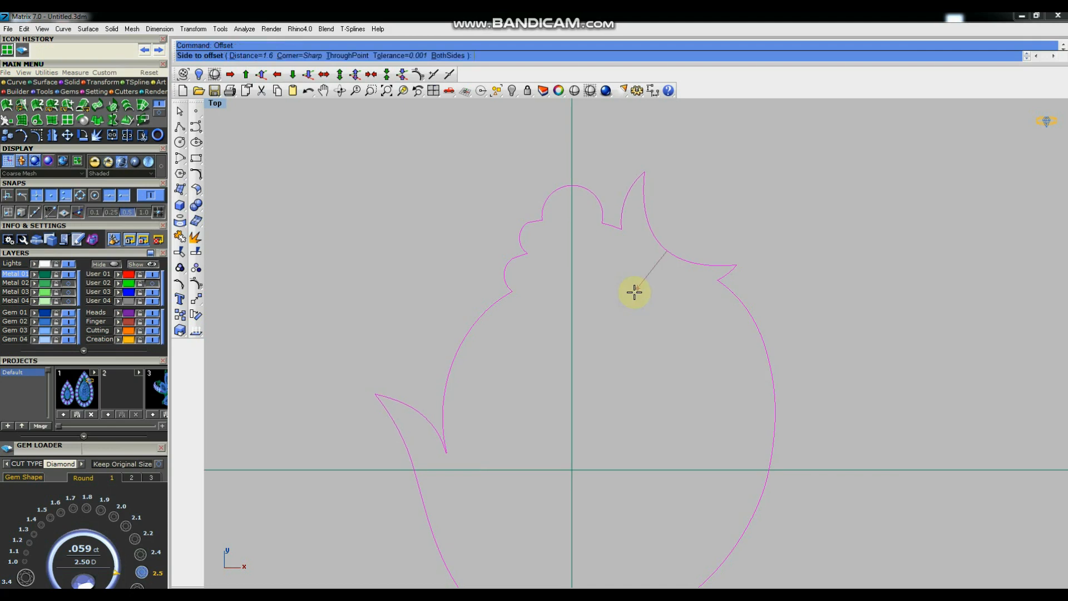
{"action": "left_click", "coordinate": [635, 286]}
{"action": "scroll", "coordinate": [649, 293], "scroll_direction": "down", "scroll_amount": 4}
{"action": "key", "text": "ctrl+z"}
Offset the joined outline inward by 0.5 with the corner style set to Round.
{"action": "key", "text": "Return"}
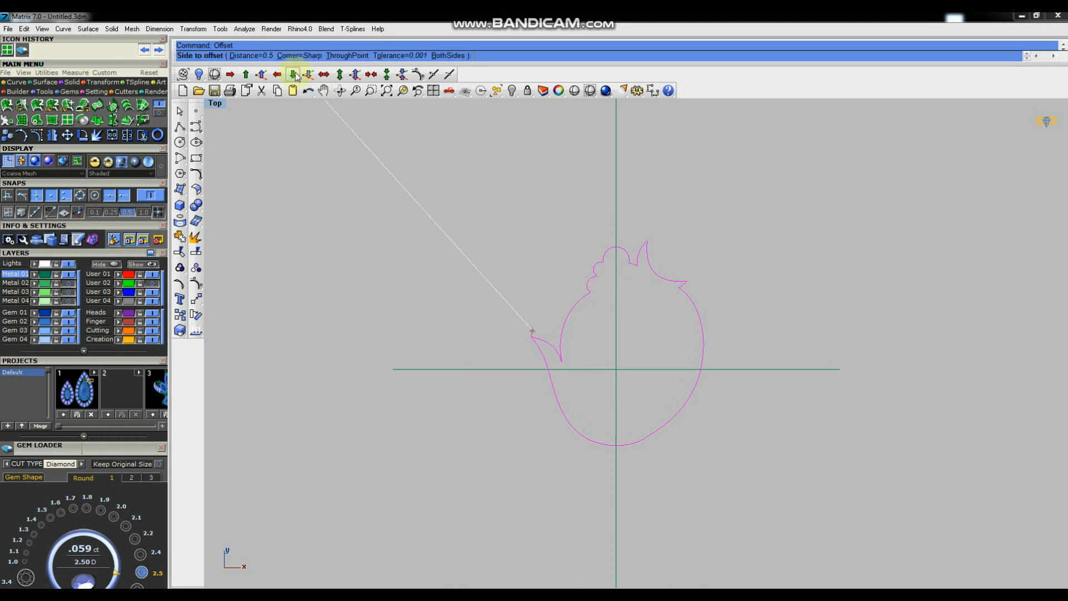
{"action": "left_click", "coordinate": [296, 55]}
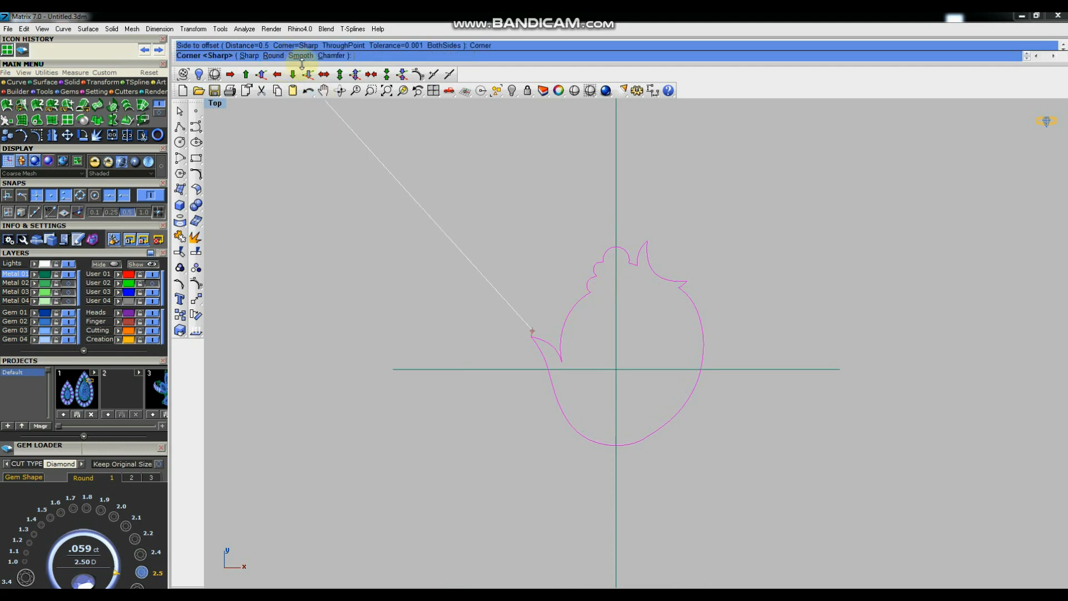
{"action": "left_click", "coordinate": [273, 56]}
{"action": "left_click", "coordinate": [651, 341]}
{"action": "scroll", "coordinate": [707, 302], "scroll_direction": "up", "scroll_amount": 5}
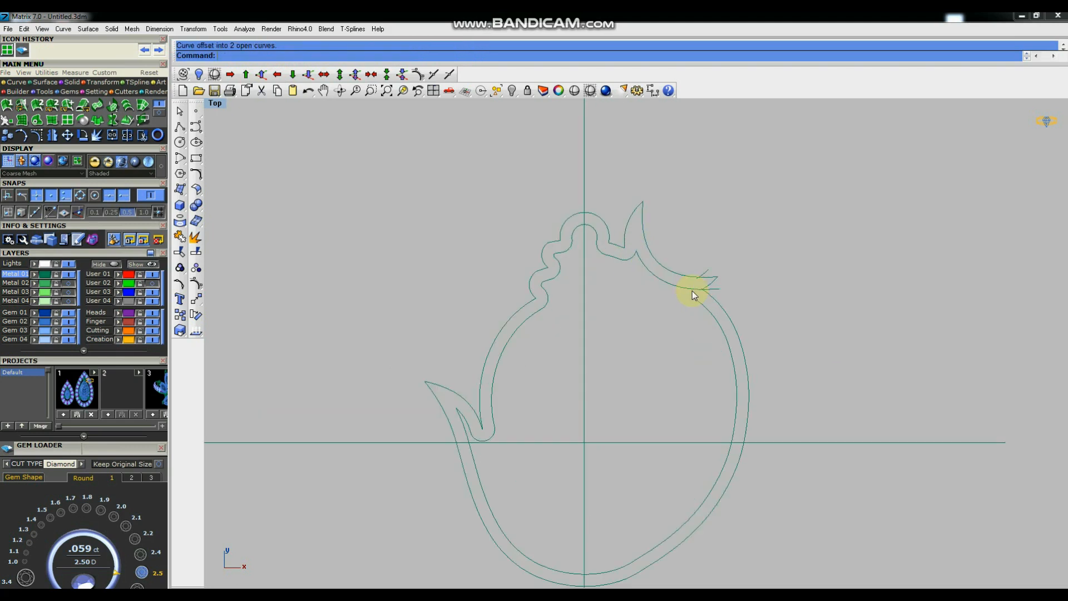
Delete the inward offset and trim the overhanging curve ends at the crescent's lower tip to clean up the outline.
{"action": "left_click", "coordinate": [735, 296]}
{"action": "key", "text": "Delete"}
{"action": "scroll", "coordinate": [754, 277], "scroll_direction": "up", "scroll_amount": 7}
{"action": "left_click_drag", "start_coordinate": [812, 249], "coordinate": [712, 284]}
{"action": "left_click", "coordinate": [179, 252]}
{"action": "left_click", "coordinate": [730, 250]}
{"action": "scroll", "coordinate": [753, 314], "scroll_direction": "down", "scroll_amount": 5}
{"action": "key", "text": "Return"}
Offset the cleaned outline inward by 0.5 with round corners.
{"action": "scroll", "coordinate": [752, 310], "scroll_direction": "down", "scroll_amount": 2}
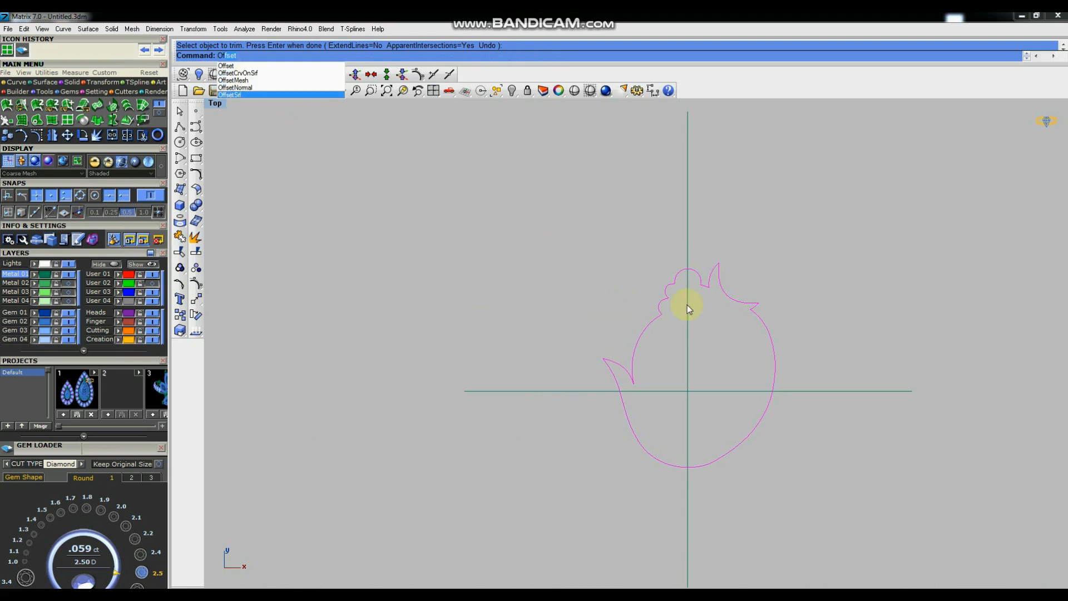
{"action": "key", "text": "Return"}
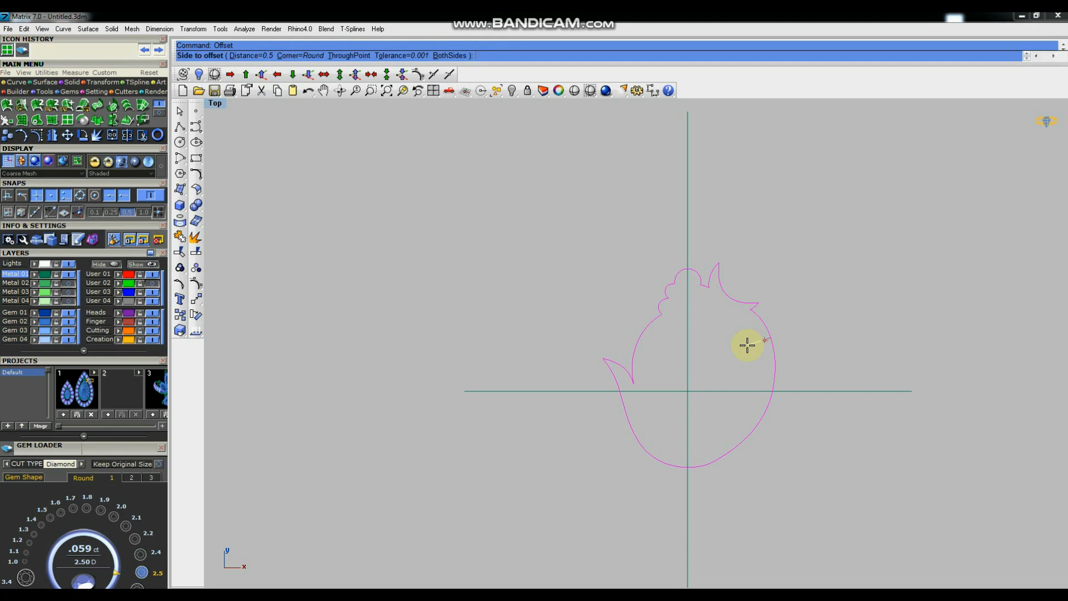
{"action": "left_click", "coordinate": [746, 345]}
{"action": "scroll", "coordinate": [736, 320], "scroll_direction": "up", "scroll_amount": 3}
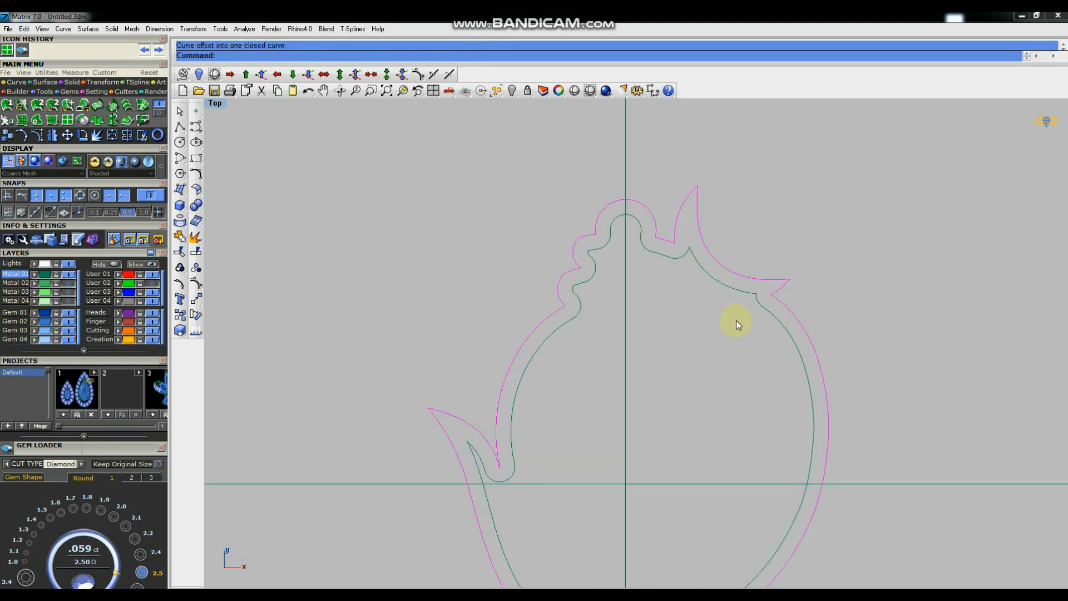
{"action": "left_click", "coordinate": [722, 379]}
Select both outline curves and show all hidden pendant parts in the Perspective view.
{"action": "scroll", "coordinate": [737, 300], "scroll_direction": "down", "scroll_amount": 4}
{"action": "mouse_move", "coordinate": [707, 303]}
{"action": "right_mouse_down"}
{"action": "mouse_move", "coordinate": [744, 302]}
{"action": "mouse_move", "coordinate": [707, 309]}
{"action": "right_mouse_up"}
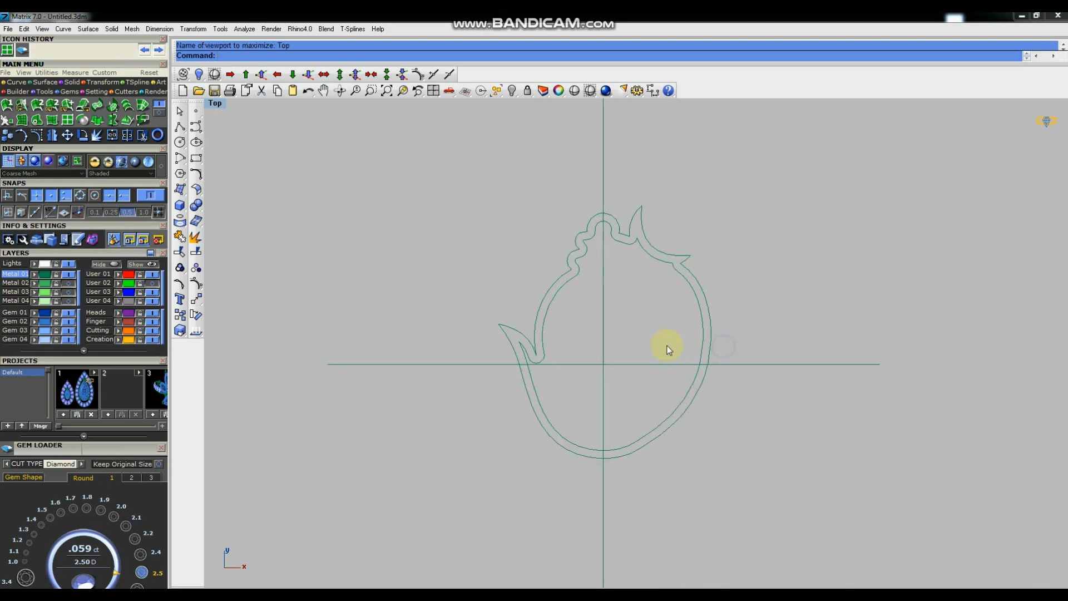
{"action": "scroll", "coordinate": [667, 347], "scroll_direction": "down", "scroll_amount": 4}
{"action": "scroll", "coordinate": [664, 331], "scroll_direction": "up", "scroll_amount": 6}
{"action": "left_click_drag", "start_coordinate": [675, 342], "coordinate": [674, 340]}
{"action": "key", "text": "ctrl+F4"}
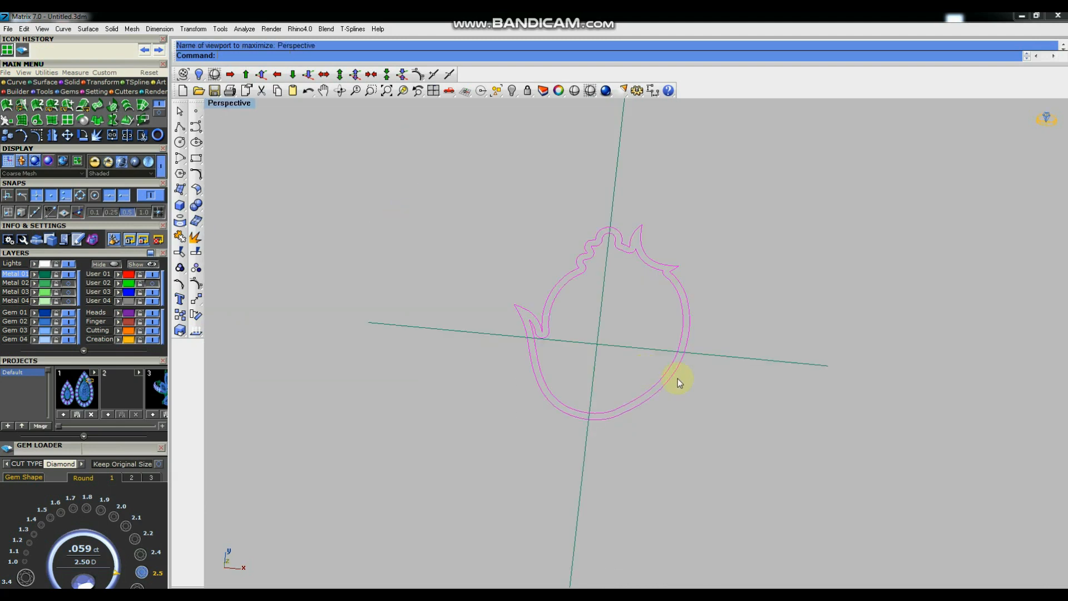
{"action": "left_click", "coordinate": [513, 92]}
{"action": "right_click_drag", "start_coordinate": [663, 239], "coordinate": [705, 228]}
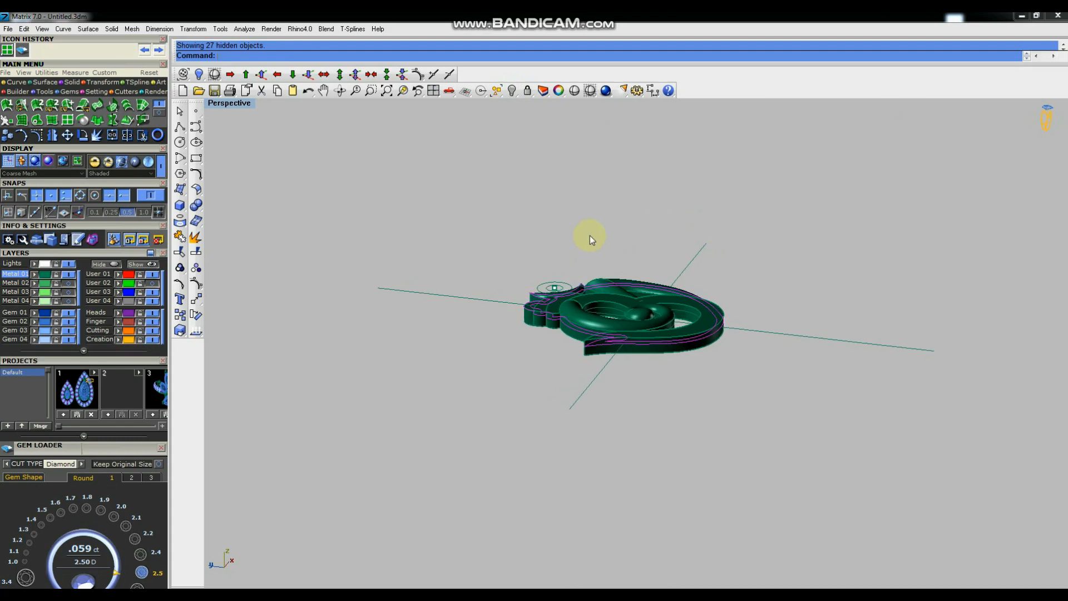
Move the two outline curves straight down below the pendant in the Front view and hide the grid.
{"action": "key", "text": "ctrl+F1"}
{"action": "key", "text": "ctrl+F2"}
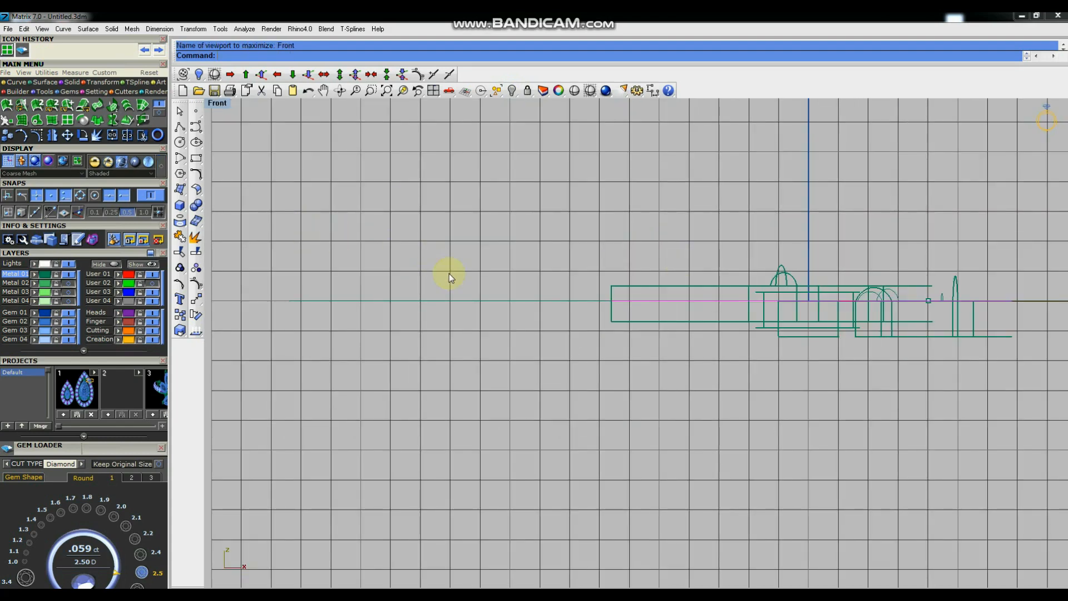
{"action": "scroll", "coordinate": [435, 262], "scroll_direction": "down", "scroll_amount": 2}
{"action": "left_click", "coordinate": [195, 299]}
{"action": "left_click", "coordinate": [419, 248]}
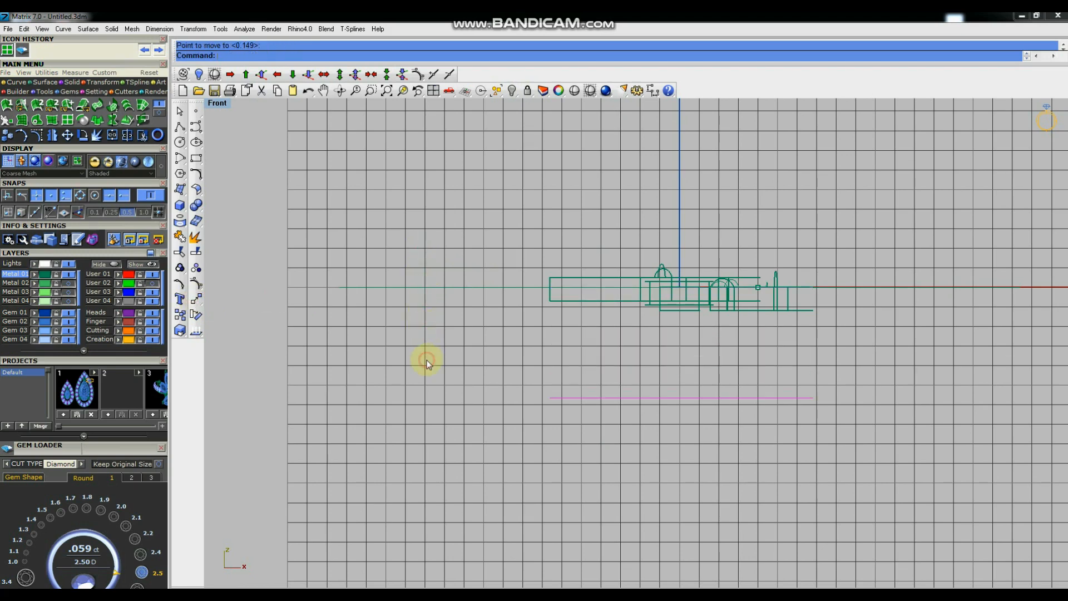
{"action": "key", "text": "F7"}
{"action": "left_click", "coordinate": [511, 327]}
Draw a reference polyline running 3 down from the pendant body's upper outer corner, with a horizontal leg extending outward.
{"action": "left_click", "coordinate": [180, 128]}
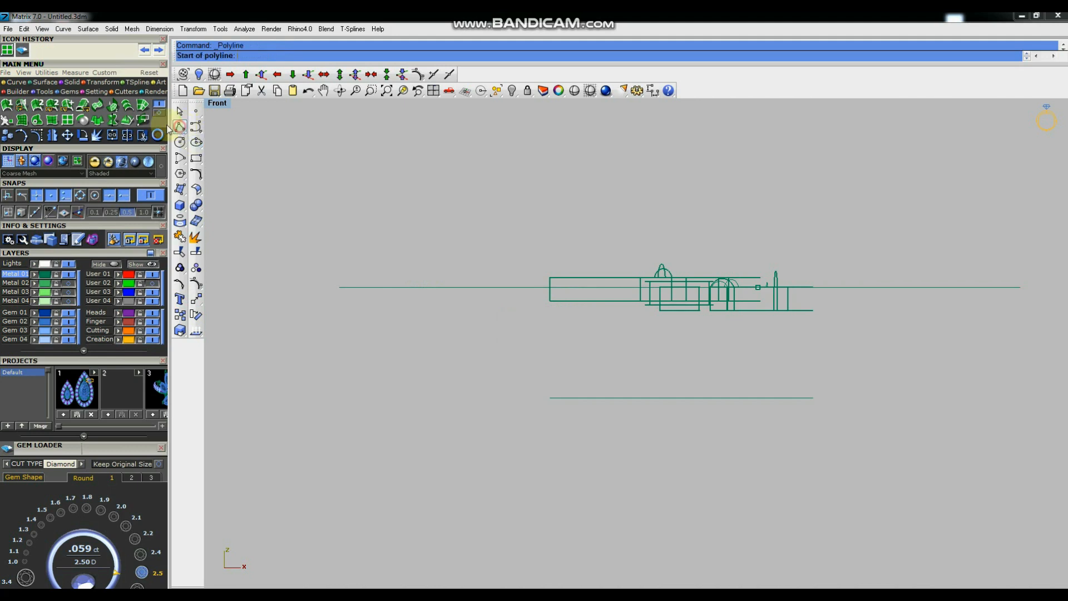
{"action": "left_click", "coordinate": [550, 280]}
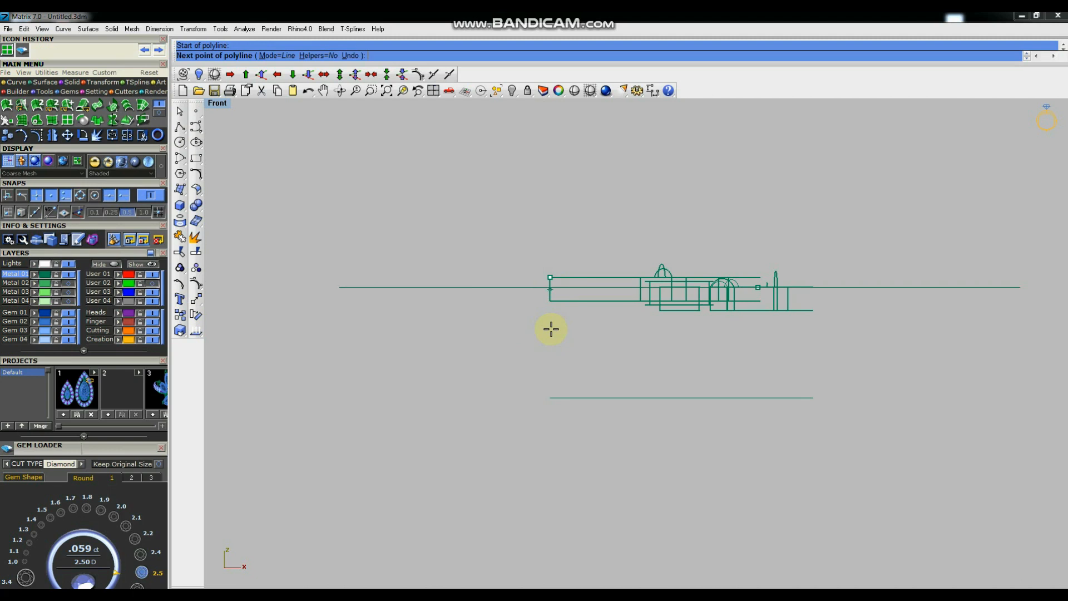
{"action": "type", "text": "3"}
{"action": "key", "text": "Return"}
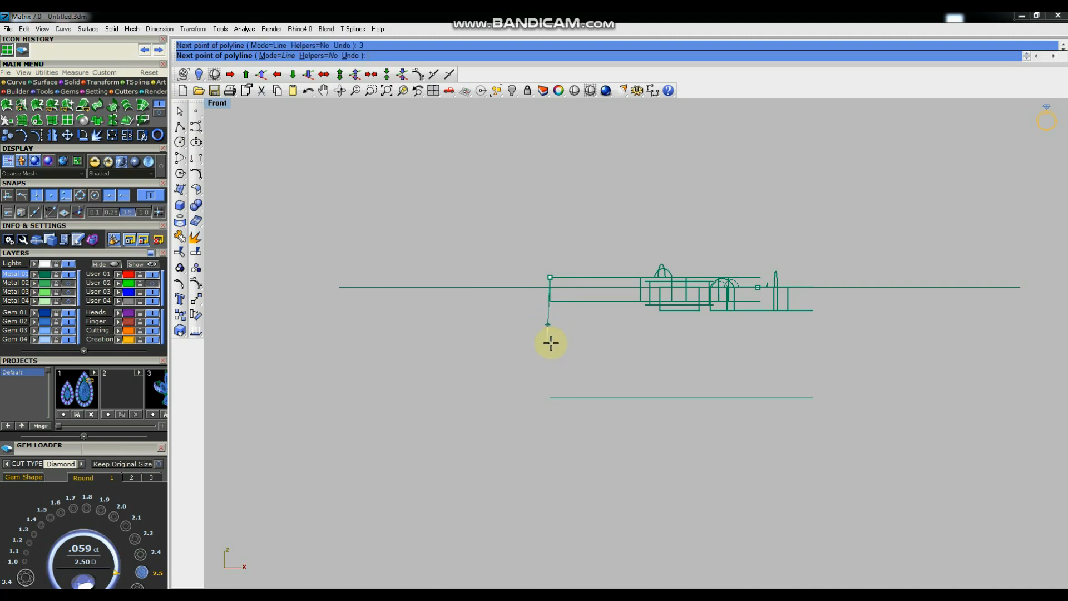
{"action": "left_click", "coordinate": [550, 339]}
{"action": "left_click", "coordinate": [459, 337]}
{"action": "key", "text": "Return"}
{"action": "scroll", "coordinate": [548, 322], "scroll_direction": "up", "scroll_amount": 2}
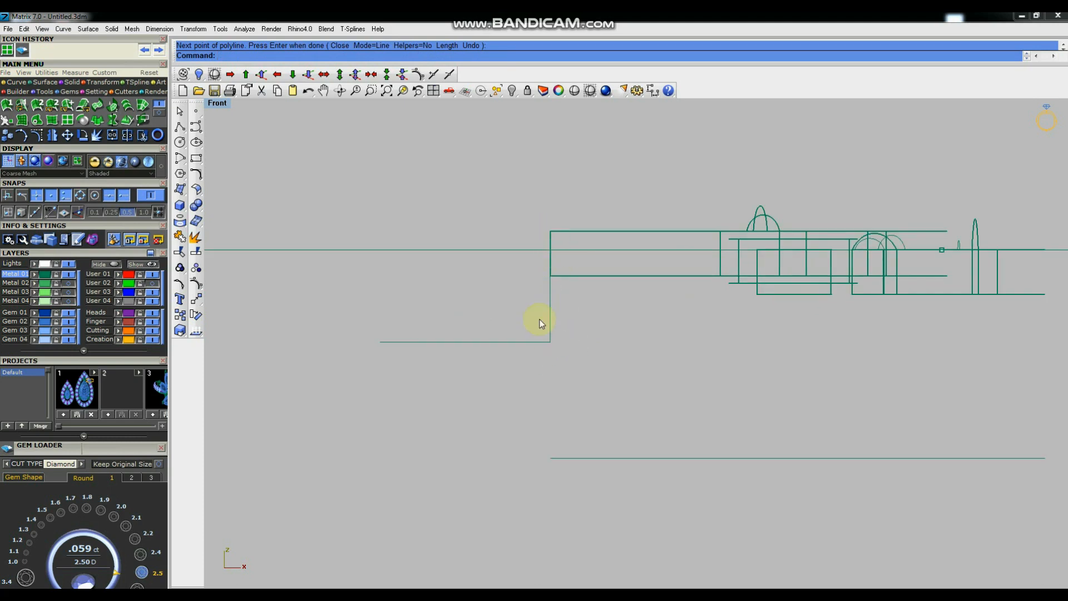
Move the two outline curves straight up in the Front view to the level of the reference polyline's horizontal leg.
{"action": "scroll", "coordinate": [584, 396], "scroll_direction": "down", "scroll_amount": 2}
{"action": "left_click", "coordinate": [577, 374]}
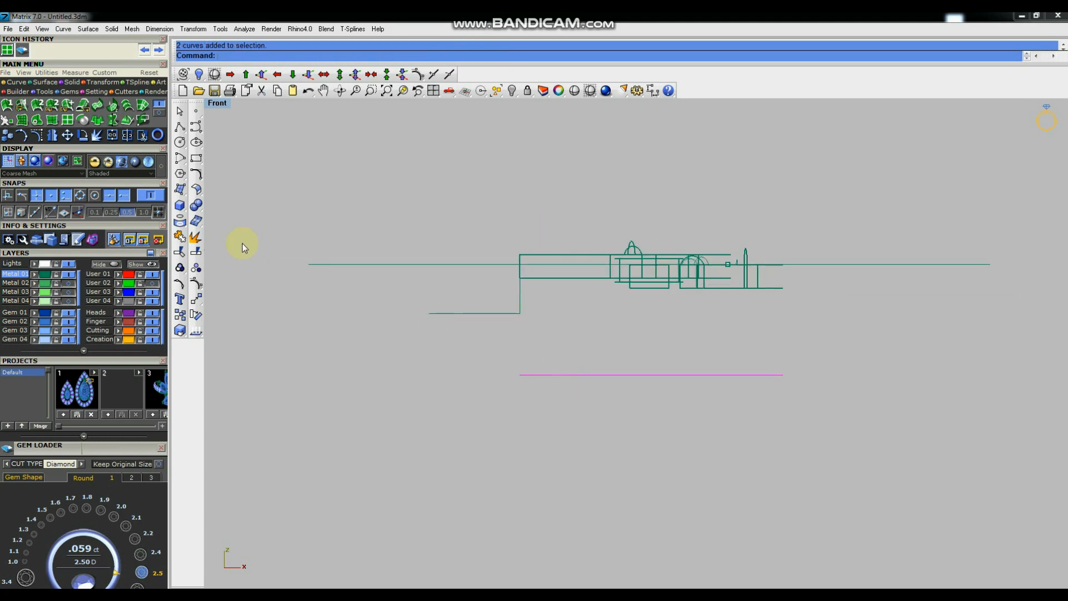
{"action": "key", "text": "ctrl+F4"}
{"action": "right_click_drag", "start_coordinate": [599, 356], "coordinate": [606, 333]}
{"action": "key", "text": "ctrl+F2"}
{"action": "left_click", "coordinate": [201, 301]}
{"action": "left_click", "coordinate": [358, 403]}
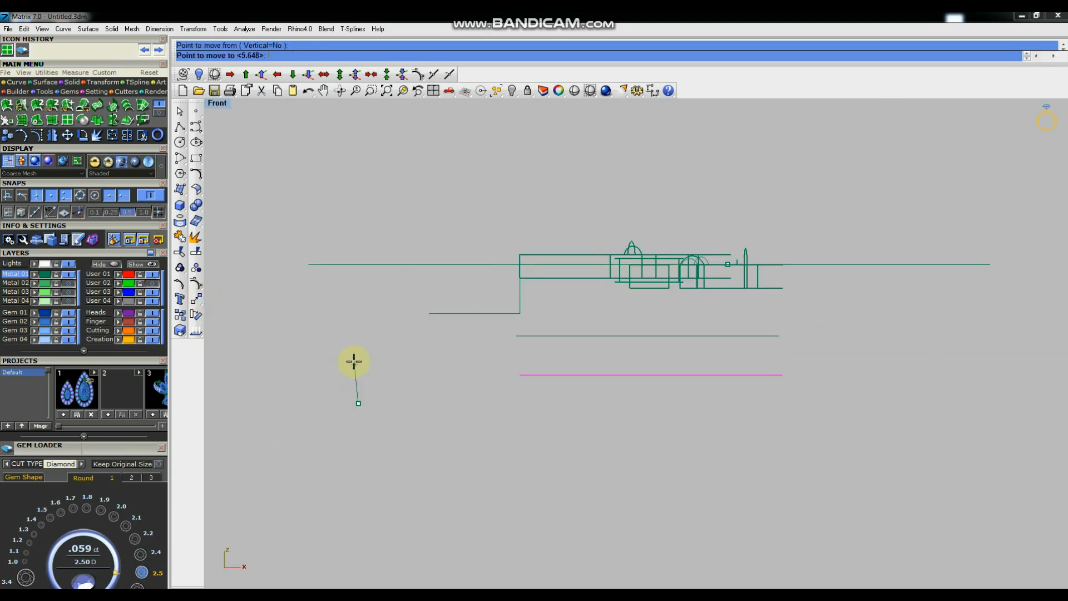
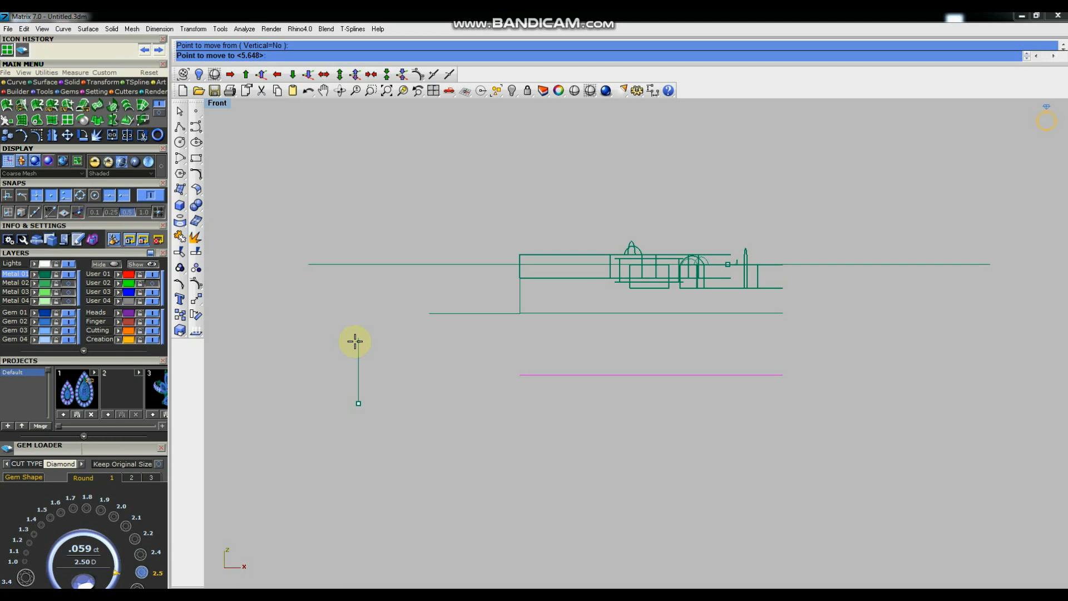
{"action": "left_click", "coordinate": [355, 339]}
Extrude both outline curves upward into a capped solid base frame reaching the underside of the pendant in the Perspective view.
{"action": "key", "text": "ctrl+F4"}
{"action": "right_click_drag", "start_coordinate": [591, 370], "coordinate": [722, 341]}
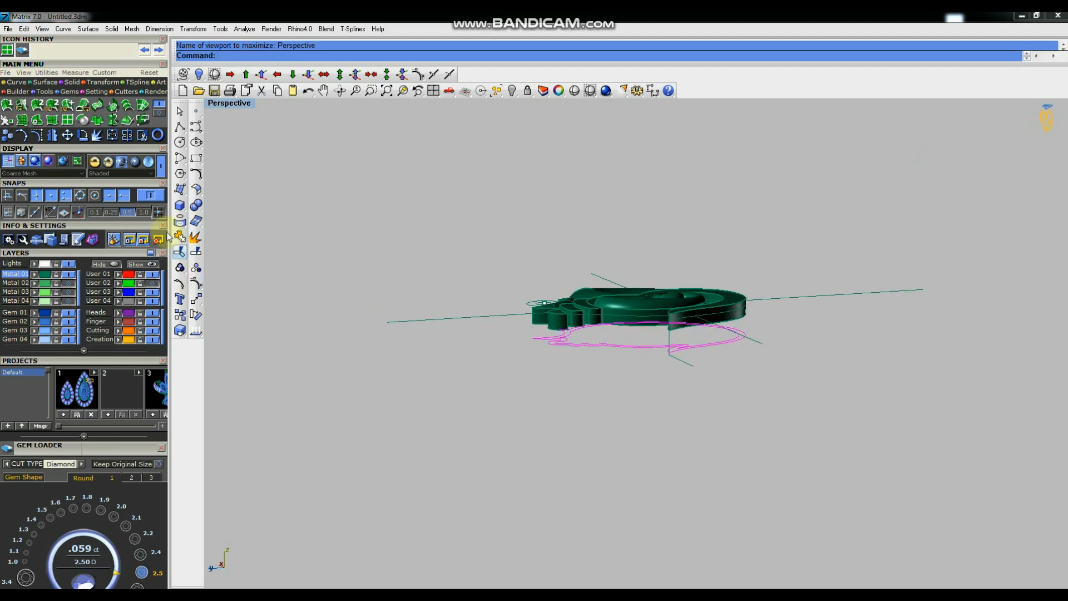
{"action": "left_click", "coordinate": [179, 205]}
{"action": "left_click", "coordinate": [276, 236]}
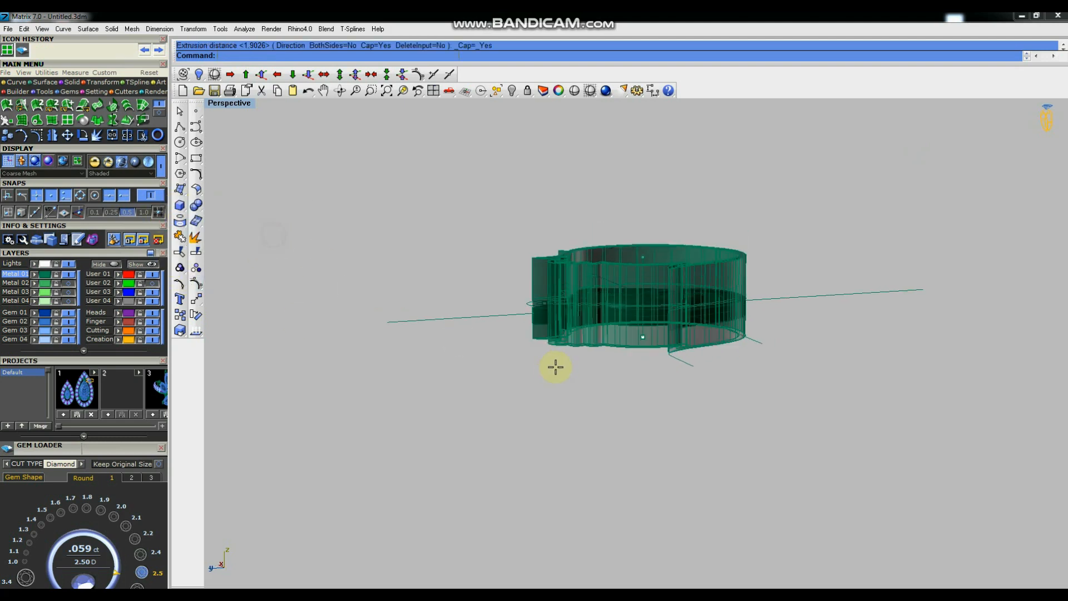
{"action": "right_click_drag", "start_coordinate": [568, 336], "coordinate": [854, 297]}
{"action": "scroll", "coordinate": [857, 295], "scroll_direction": "up", "scroll_amount": 5}
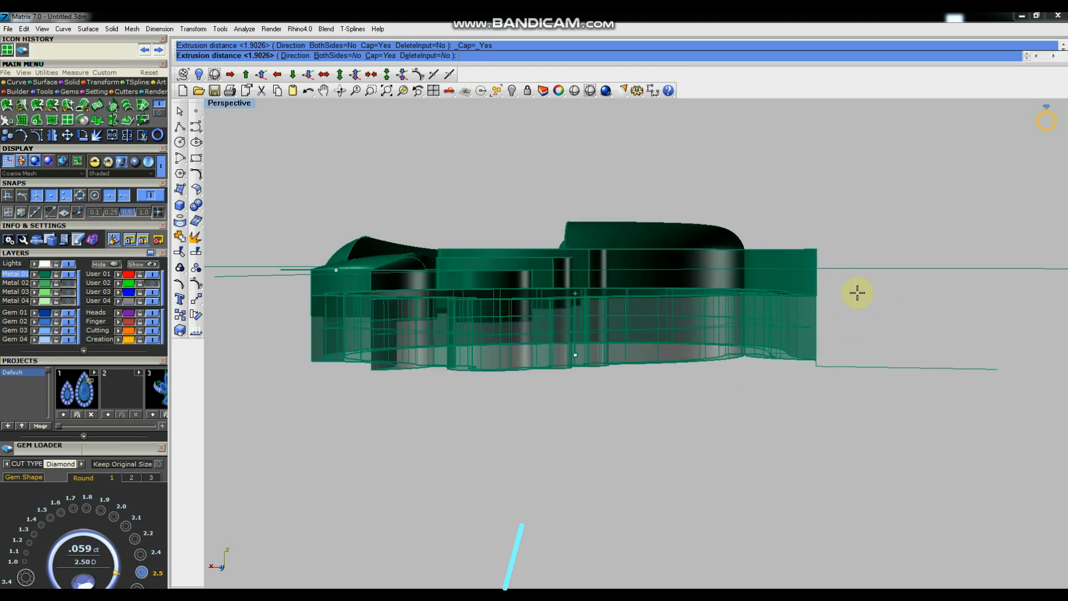
{"action": "right_click", "coordinate": [861, 298]}
{"action": "right_click_drag", "start_coordinate": [716, 230], "coordinate": [499, 307]}
{"action": "scroll", "coordinate": [615, 316], "scroll_direction": "down", "scroll_amount": 7}
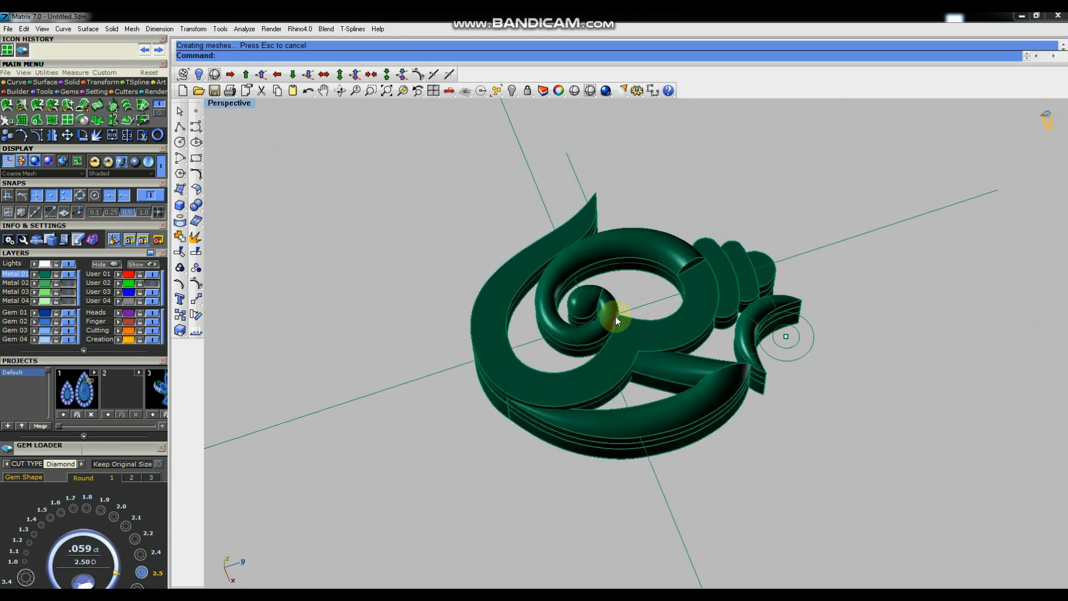
{"action": "scroll", "coordinate": [733, 339], "scroll_direction": "up", "scroll_amount": 11}
{"action": "left_click", "coordinate": [794, 341]}
{"action": "left_click_drag", "start_coordinate": [722, 318], "coordinate": [722, 318]}
{"action": "scroll", "coordinate": [727, 334], "scroll_direction": "down", "scroll_amount": 8}
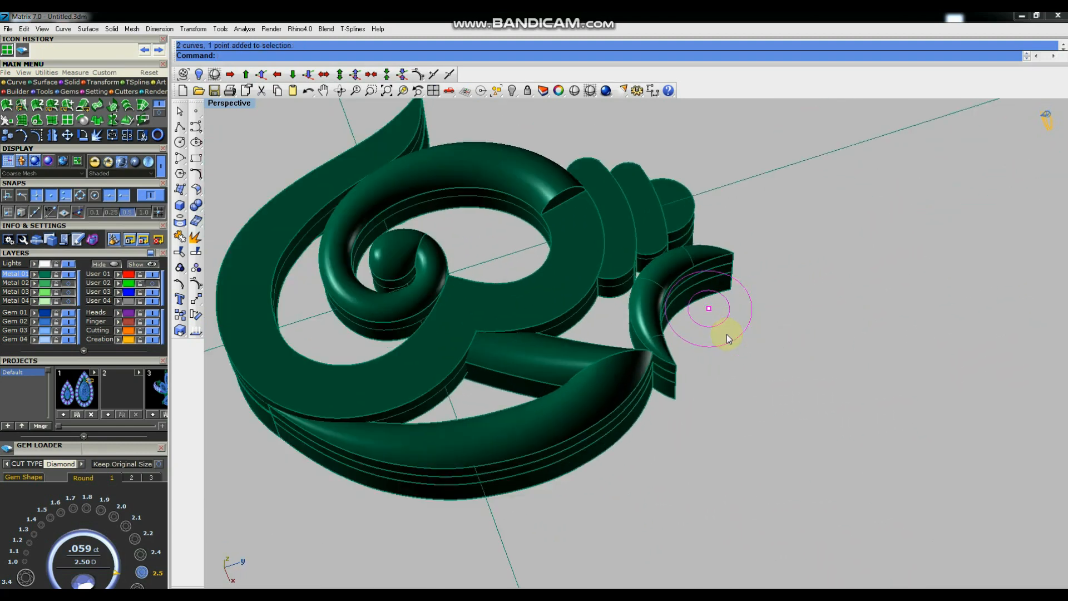
{"action": "key", "text": "ctrl+z"}
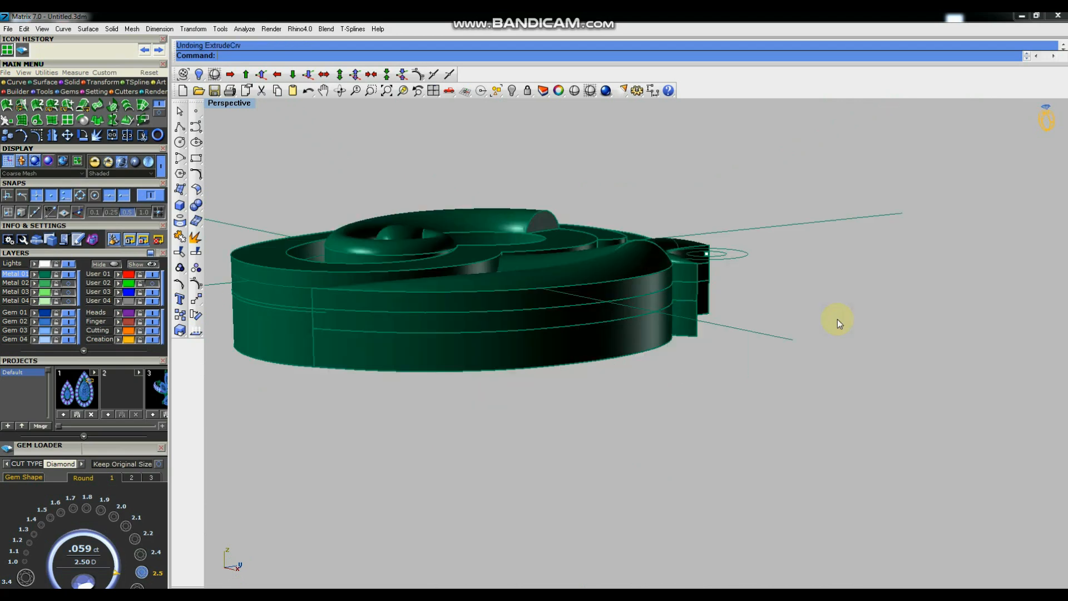
Extrude the two concentric circles beside the crescent downward into a capped tube, ending at the crescent's lower end point.
{"action": "left_click", "coordinate": [837, 319]}
{"action": "right_click_drag", "start_coordinate": [750, 285], "coordinate": [761, 329]}
{"action": "scroll", "coordinate": [736, 272], "scroll_direction": "up", "scroll_amount": 4}
{"action": "left_click_drag", "start_coordinate": [842, 250], "coordinate": [843, 249]}
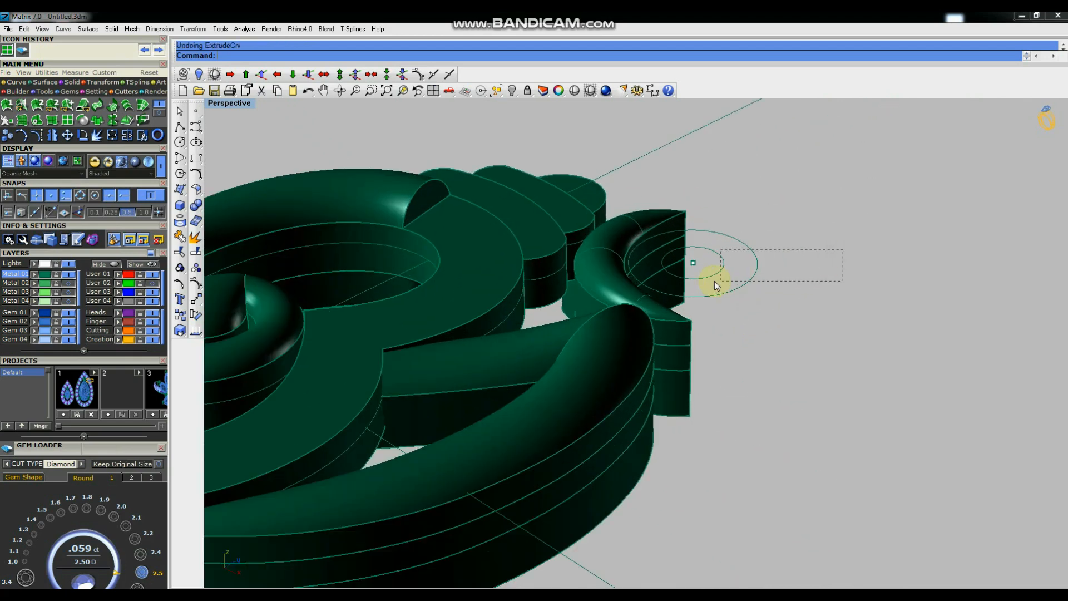
{"action": "left_click_drag", "start_coordinate": [714, 281], "coordinate": [715, 282]}
{"action": "scroll", "coordinate": [769, 335], "scroll_direction": "down", "scroll_amount": 6}
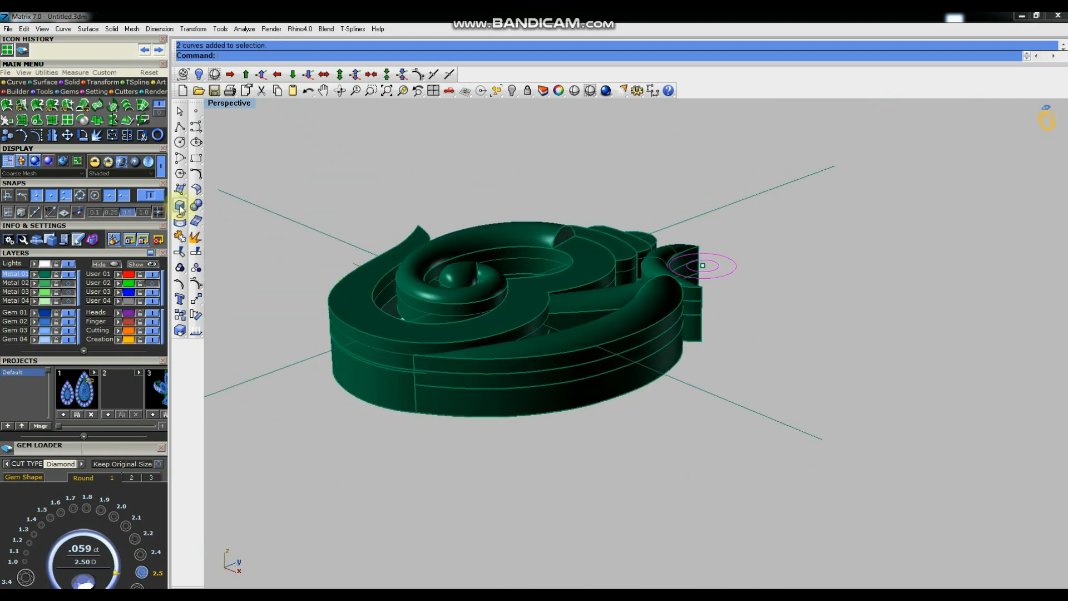
{"action": "left_click", "coordinate": [180, 206]}
{"action": "left_click", "coordinate": [277, 236]}
{"action": "scroll", "coordinate": [699, 349], "scroll_direction": "up", "scroll_amount": 3}
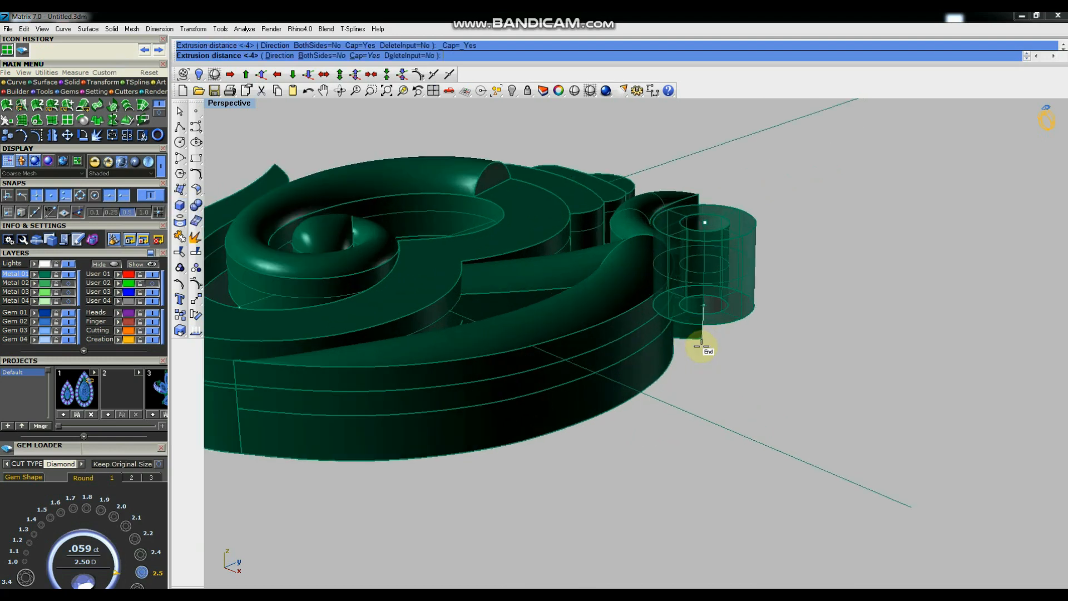
{"action": "left_click", "coordinate": [747, 376]}
Raise the tube vertically in repeated 0.1 steps above the crescent.
{"action": "right_click_drag", "start_coordinate": [792, 401], "coordinate": [723, 299]}
{"action": "left_click", "coordinate": [723, 298]}
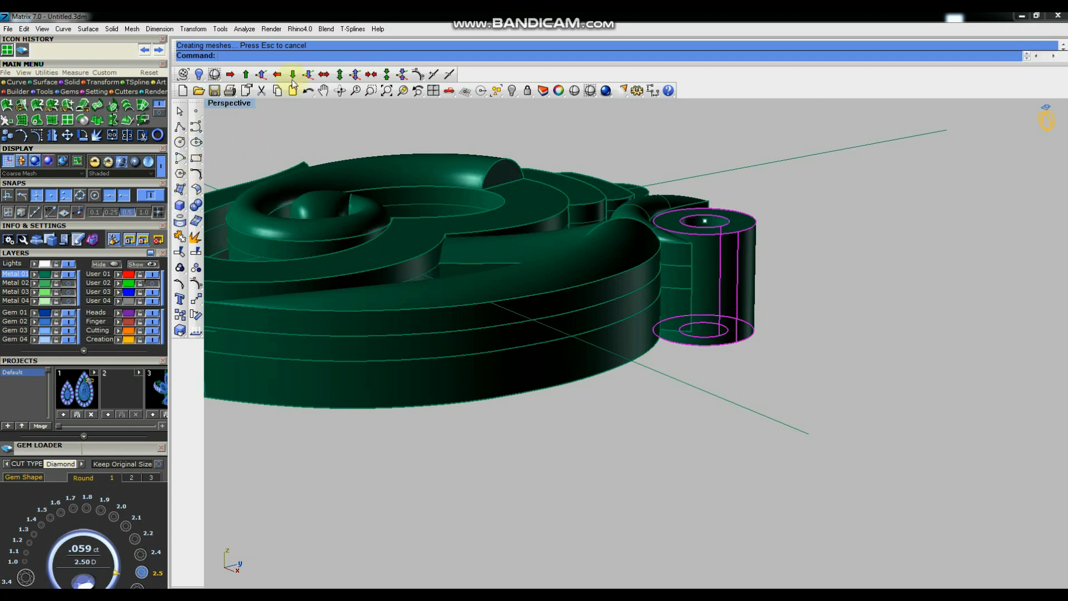
{"action": "left_click", "coordinate": [262, 74]}
{"action": "right_click_drag", "start_coordinate": [785, 368], "coordinate": [780, 362]}
{"action": "right_click", "coordinate": [780, 358]}
{"action": "right_click", "coordinate": [780, 358]}
{"action": "right_click", "coordinate": [779, 357]}
{"action": "right_click", "coordinate": [779, 358]}
{"action": "left_click", "coordinate": [779, 358]}
{"action": "right_click_drag", "start_coordinate": [693, 317], "coordinate": [698, 289]}
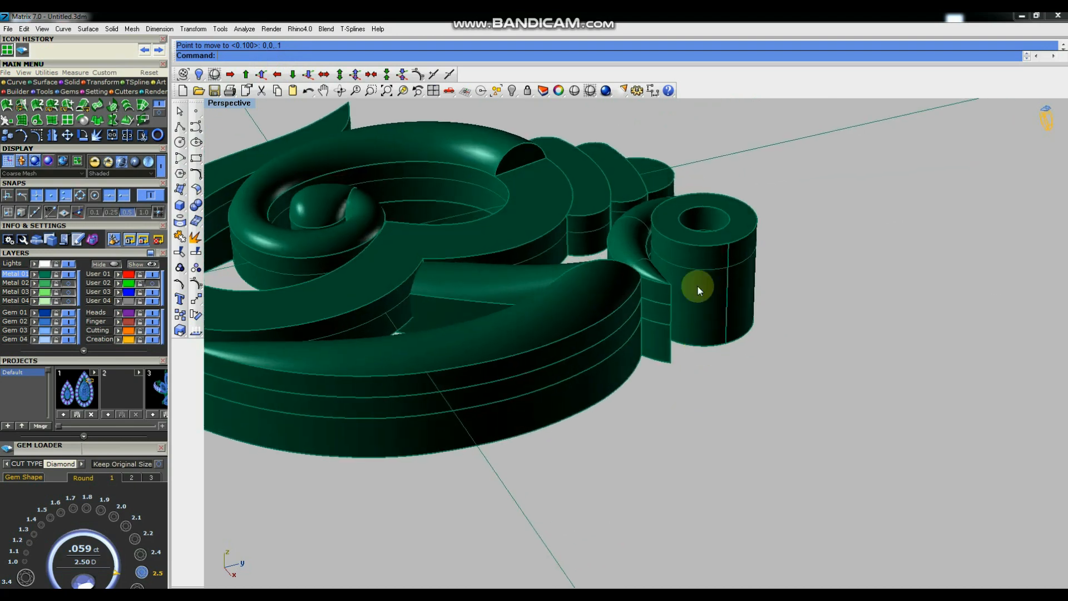
Move the tube and its two circles slightly down and outward in the Top view so they nest against the crescent's inner curve.
{"action": "right_click_drag", "start_coordinate": [675, 381], "coordinate": [749, 448]}
{"action": "key", "text": "ctrl+F1"}
{"action": "scroll", "coordinate": [659, 291], "scroll_direction": "up", "scroll_amount": 5}
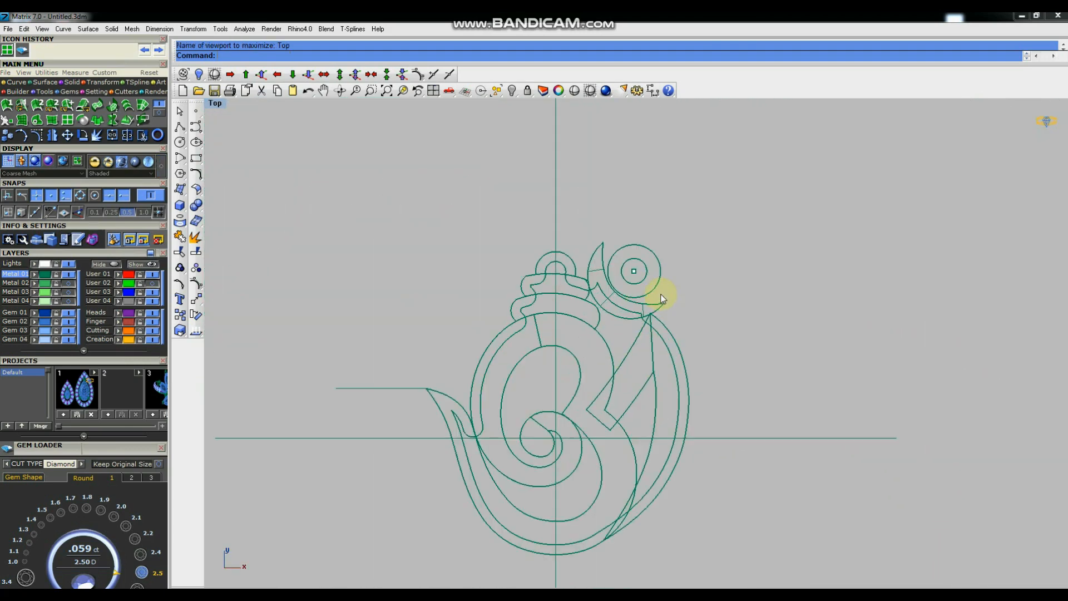
{"action": "left_click", "coordinate": [616, 259]}
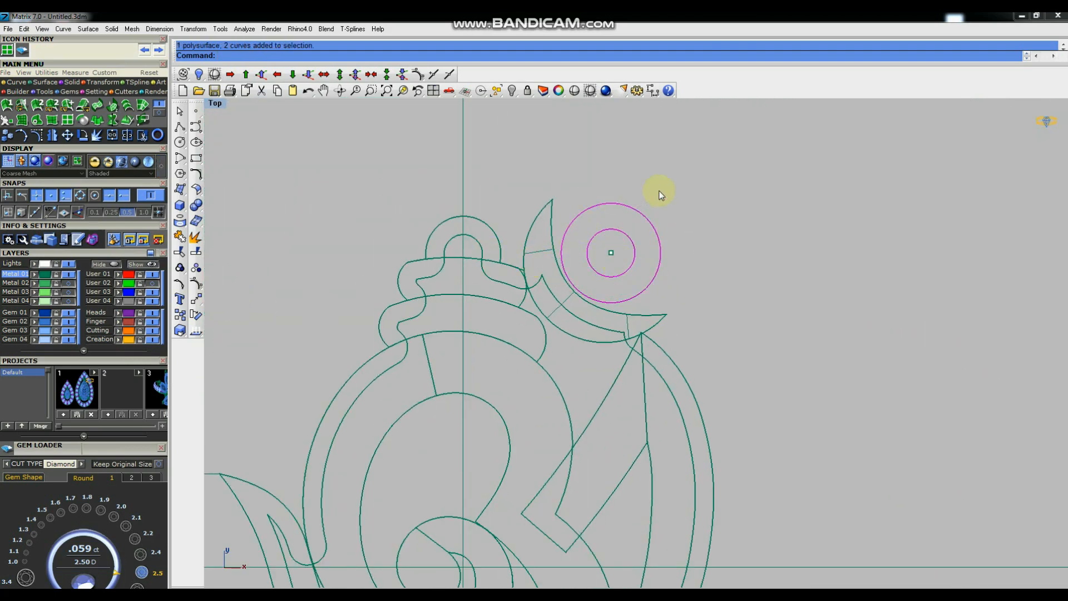
{"action": "left_click_drag", "start_coordinate": [620, 268], "coordinate": [609, 270]}
{"action": "left_click", "coordinate": [194, 301]}
{"action": "left_click", "coordinate": [833, 239]}
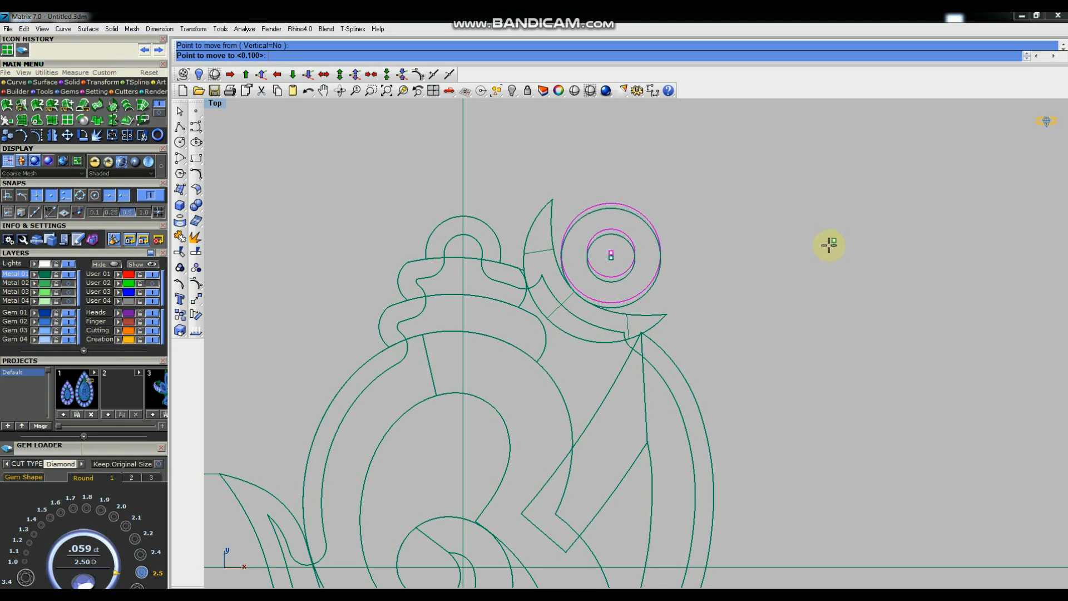
{"action": "left_click", "coordinate": [829, 245]}
{"action": "scroll", "coordinate": [606, 282], "scroll_direction": "up", "scroll_amount": 2}
{"action": "right_click", "coordinate": [728, 226]}
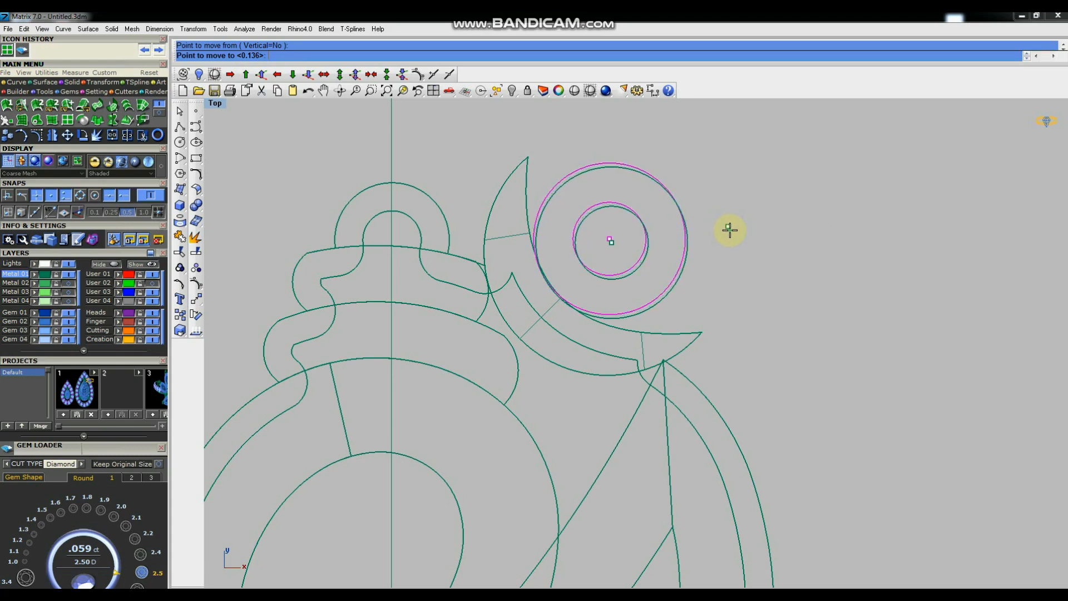
{"action": "left_click", "coordinate": [733, 233]}
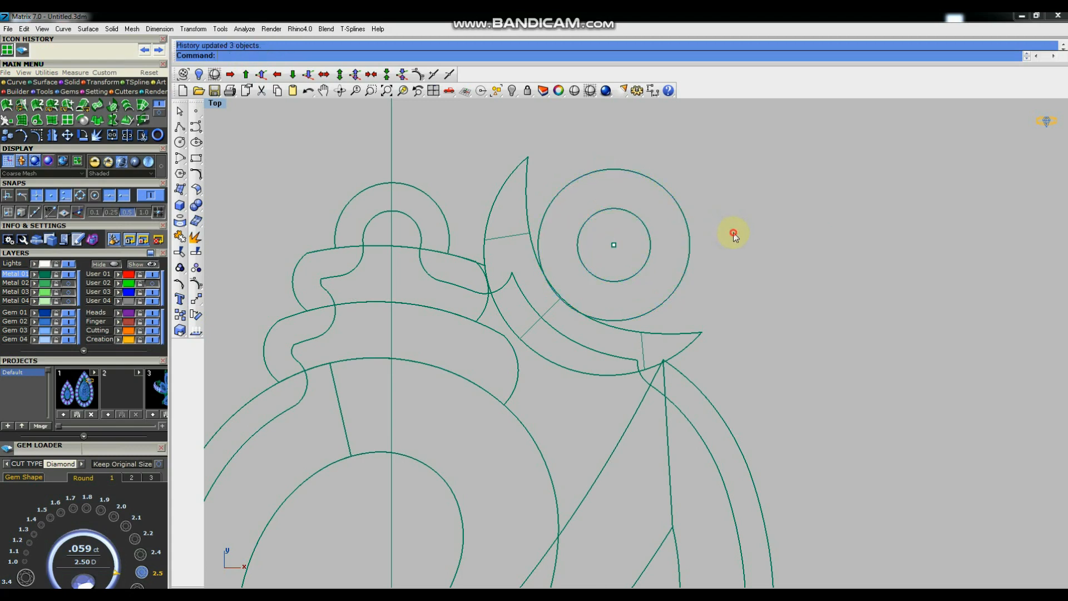
Delete the two long axis lines and all remaining curves, including the reference polyline, in the Perspective view.
{"action": "key", "text": "ctrl+F4"}
{"action": "scroll", "coordinate": [719, 280], "scroll_direction": "down", "scroll_amount": 5}
{"action": "mouse_move", "coordinate": [799, 350]}
{"action": "right_mouse_down"}
{"action": "mouse_move", "coordinate": [765, 285]}
{"action": "mouse_move", "coordinate": [696, 248]}
{"action": "mouse_move", "coordinate": [773, 239]}
{"action": "mouse_move", "coordinate": [735, 306]}
{"action": "mouse_move", "coordinate": [827, 396]}
{"action": "mouse_move", "coordinate": [836, 310]}
{"action": "mouse_move", "coordinate": [691, 245]}
{"action": "mouse_move", "coordinate": [691, 231]}
{"action": "mouse_move", "coordinate": [752, 318]}
{"action": "mouse_move", "coordinate": [833, 384]}
{"action": "mouse_move", "coordinate": [846, 326]}
{"action": "mouse_move", "coordinate": [867, 365]}
{"action": "mouse_move", "coordinate": [609, 307]}
{"action": "right_mouse_up"}
{"action": "scroll", "coordinate": [596, 310], "scroll_direction": "up", "scroll_amount": 3}
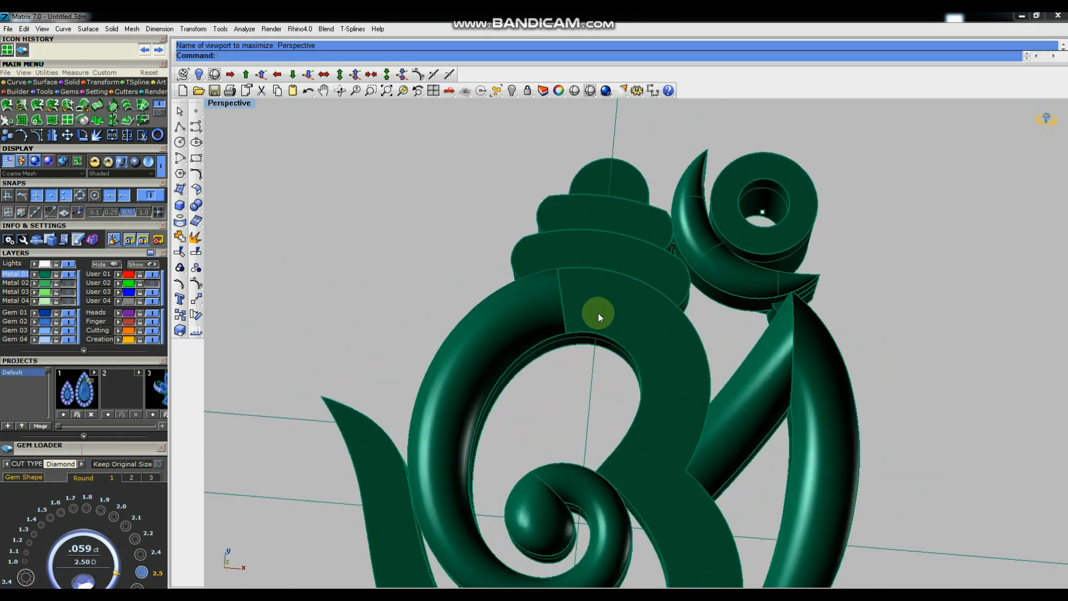
{"action": "scroll", "coordinate": [685, 336], "scroll_direction": "down", "scroll_amount": 3}
{"action": "right_click_drag", "start_coordinate": [685, 336], "coordinate": [870, 333]}
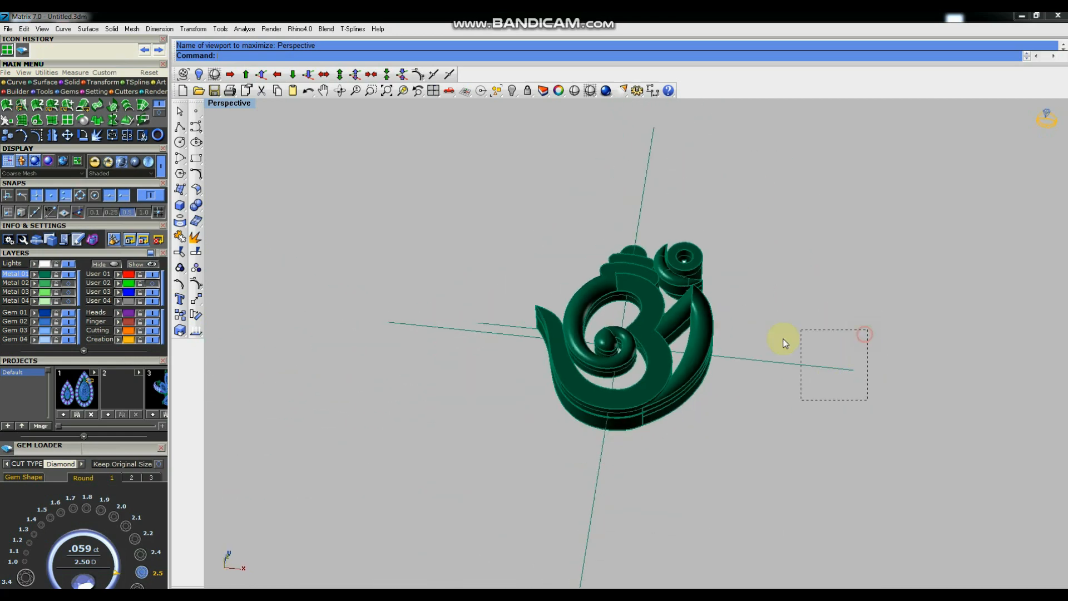
{"action": "key", "text": "Delete"}
{"action": "scroll", "coordinate": [612, 312], "scroll_direction": "up", "scroll_amount": 3}
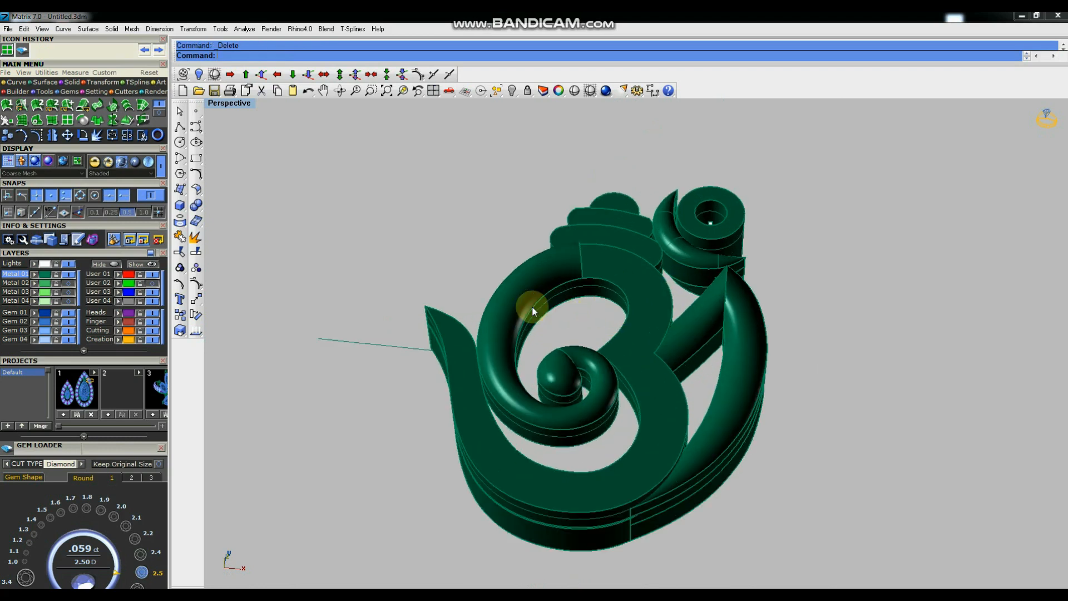
{"action": "left_click", "coordinate": [497, 91]}
{"action": "left_click", "coordinate": [516, 165]}
{"action": "key", "text": "Delete"}
Start Gem on Surface on the main Om body and place a 1.5 mm round gem at the upper end of its flat band.
{"action": "scroll", "coordinate": [674, 234], "scroll_direction": "down", "scroll_amount": 4}
{"action": "right_click_drag", "start_coordinate": [758, 243], "coordinate": [749, 278]}
{"action": "scroll", "coordinate": [650, 288], "scroll_direction": "up", "scroll_amount": 4}
{"action": "scroll", "coordinate": [649, 284], "scroll_direction": "up", "scroll_amount": 2}
{"action": "scroll", "coordinate": [682, 255], "scroll_direction": "down", "scroll_amount": 4}
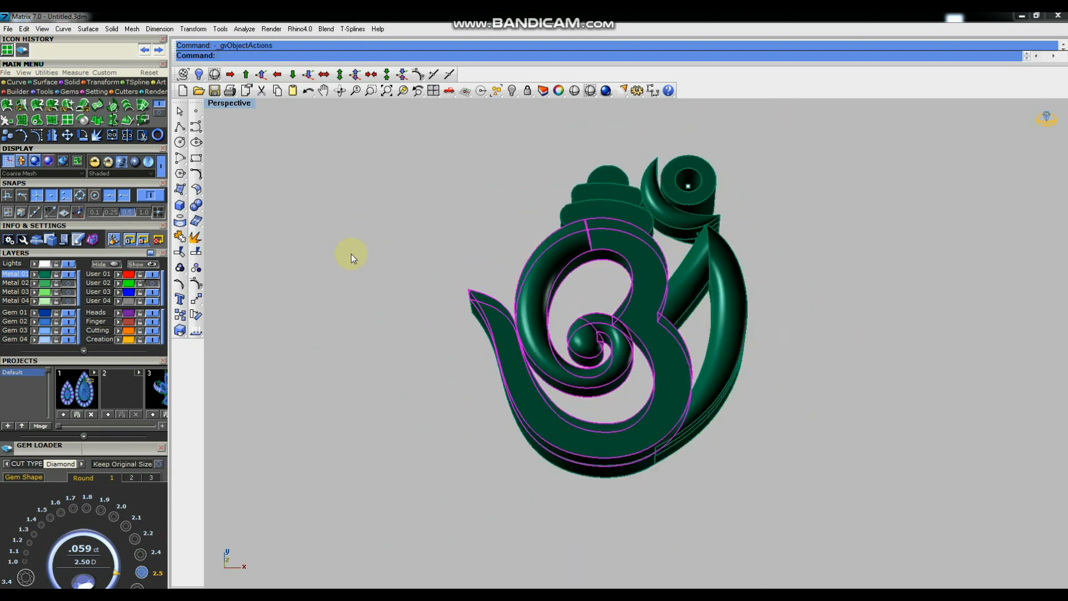
{"action": "middle_click", "coordinate": [364, 278]}
{"action": "left_click", "coordinate": [395, 323]}
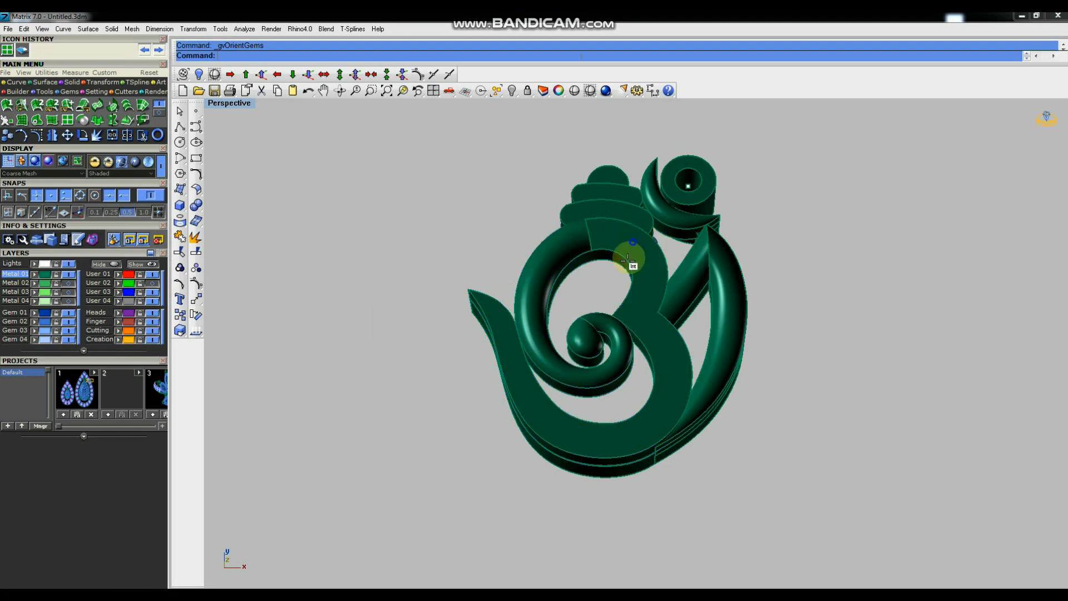
{"action": "scroll", "coordinate": [613, 298], "scroll_direction": "up", "scroll_amount": 3}
{"action": "scroll", "coordinate": [618, 288], "scroll_direction": "up", "scroll_amount": 5}
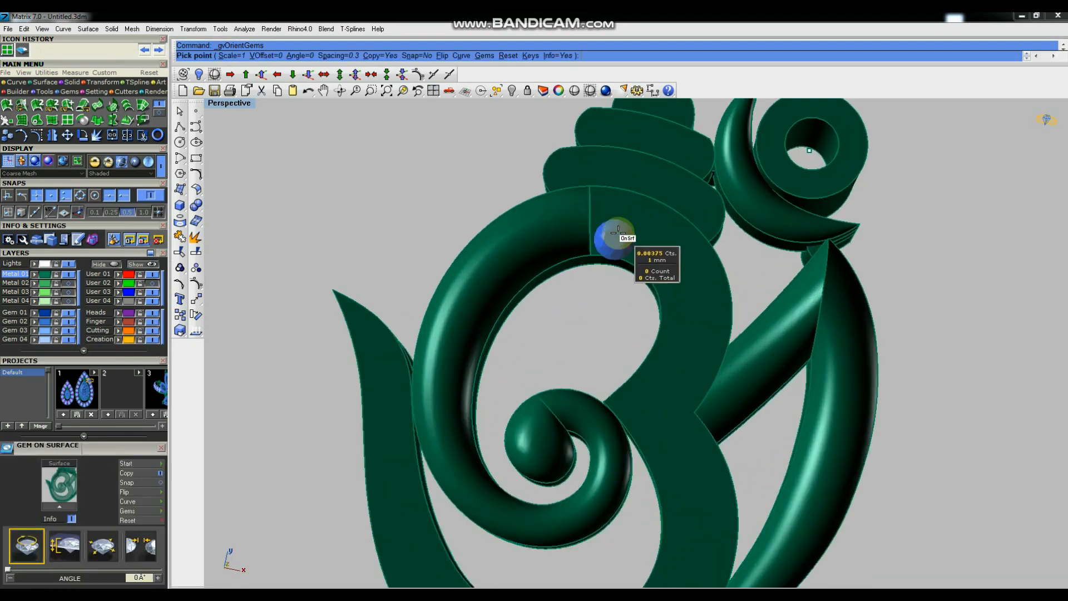
{"action": "scroll", "coordinate": [622, 221], "scroll_direction": "up", "scroll_amount": 5, "text": "shift"}
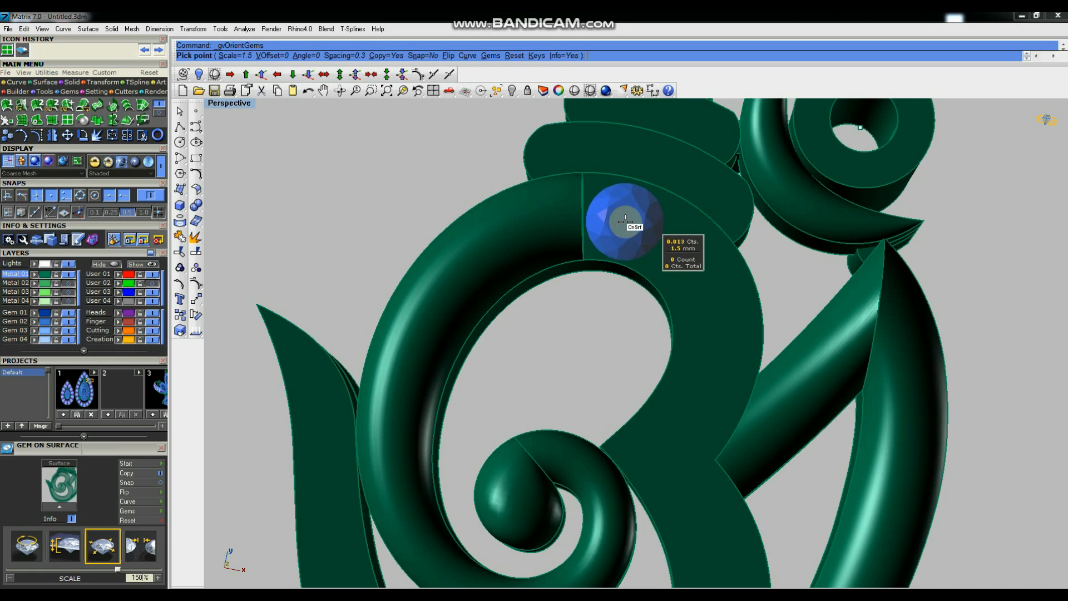
{"action": "left_click", "coordinate": [626, 221]}
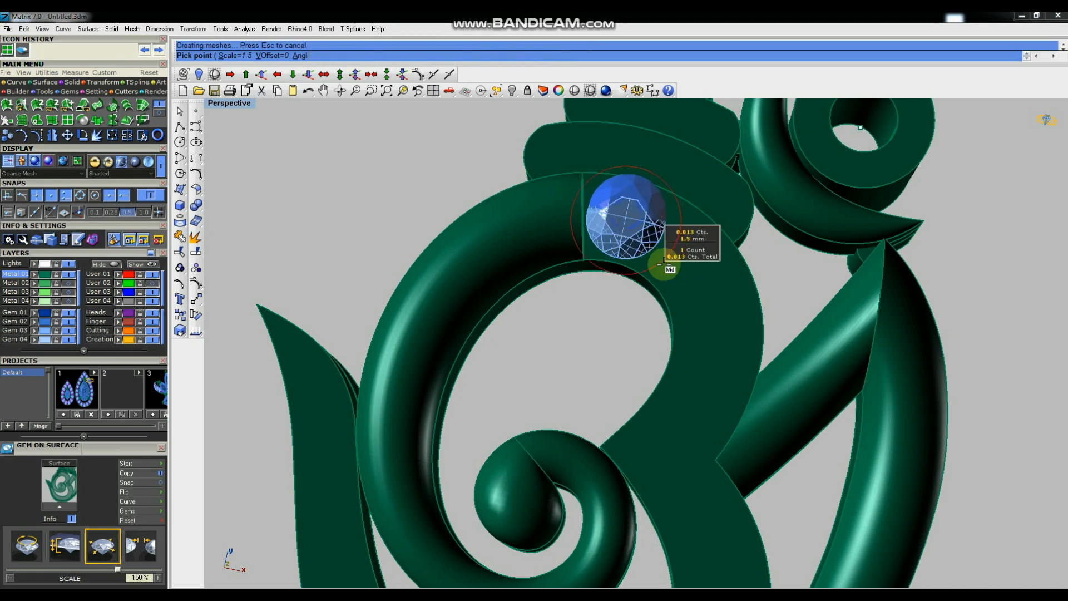
Set the gem spacing to 0.15 mm and turn on gem snapping.
{"action": "left_click_drag", "start_coordinate": [132, 447], "coordinate": [146, 309]}
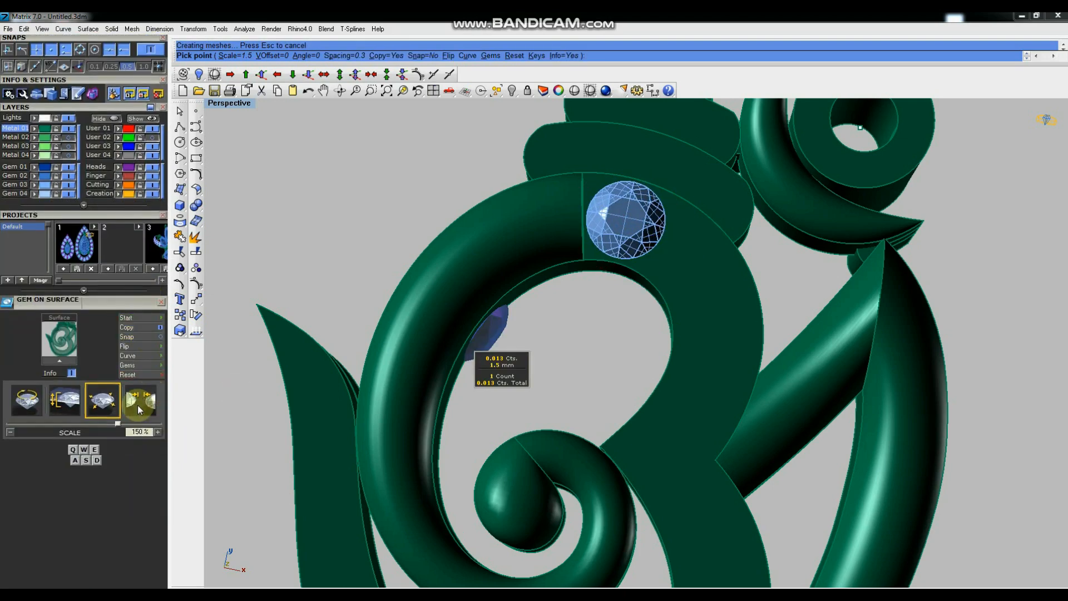
{"action": "left_click", "coordinate": [141, 407]}
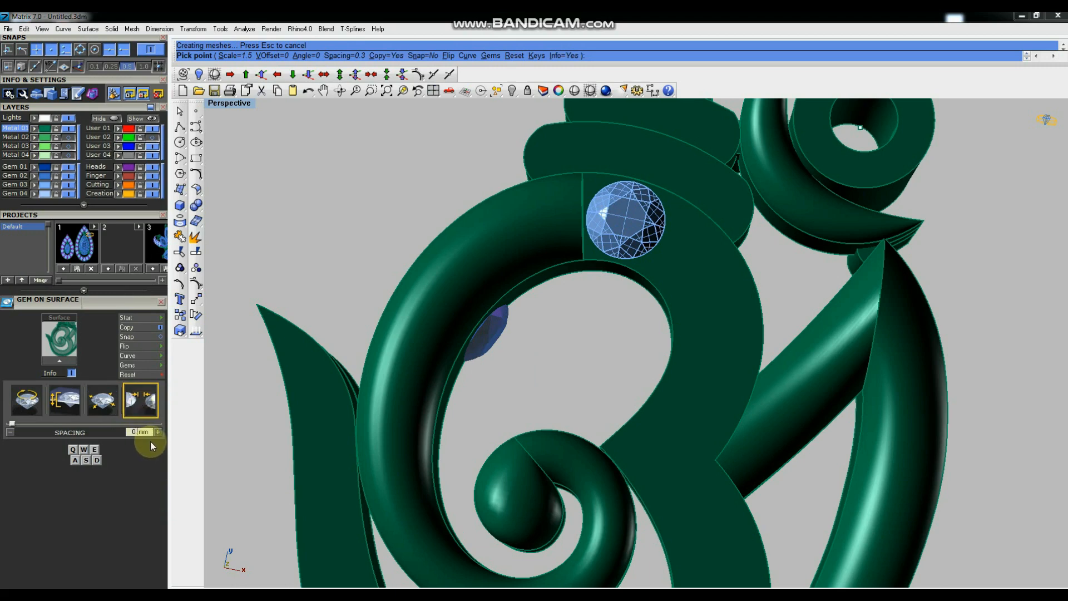
{"action": "type", "text": "15"}
{"action": "key", "text": "Return"}
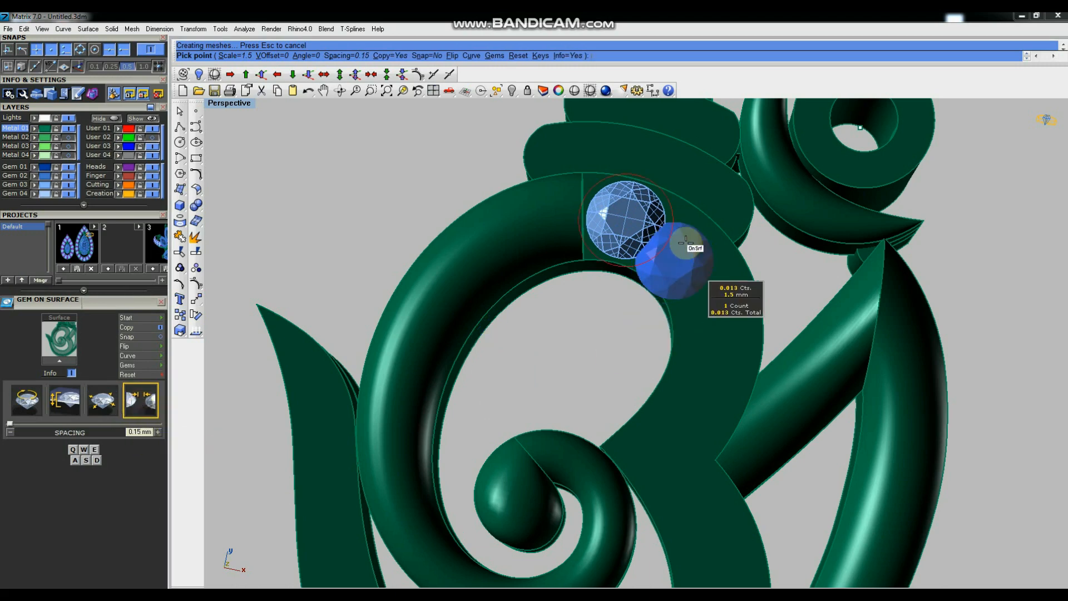
{"action": "left_click", "coordinate": [428, 56]}
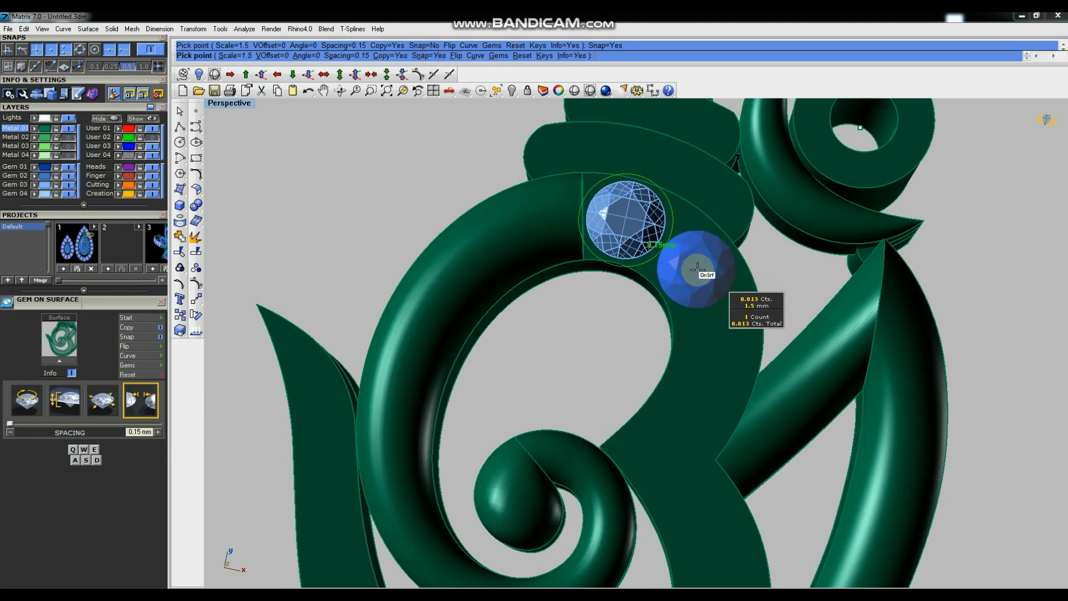
Place four more 1.5 mm gems at 0.15 mm spacing down the flat band, ending just below the junction beside the spiral.
{"action": "left_click", "coordinate": [697, 269]}
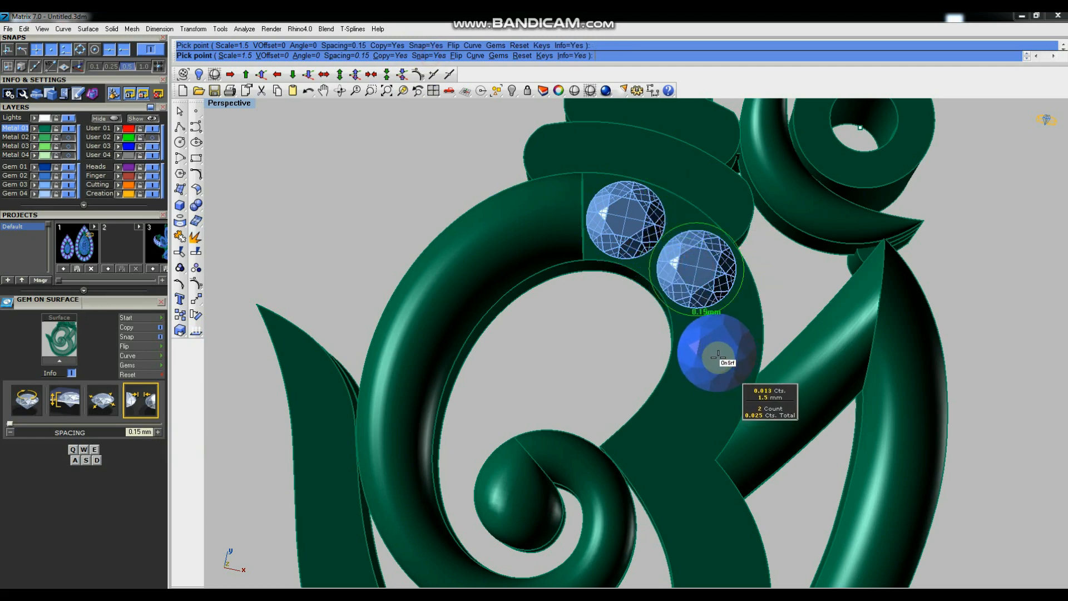
{"action": "left_click", "coordinate": [717, 355]}
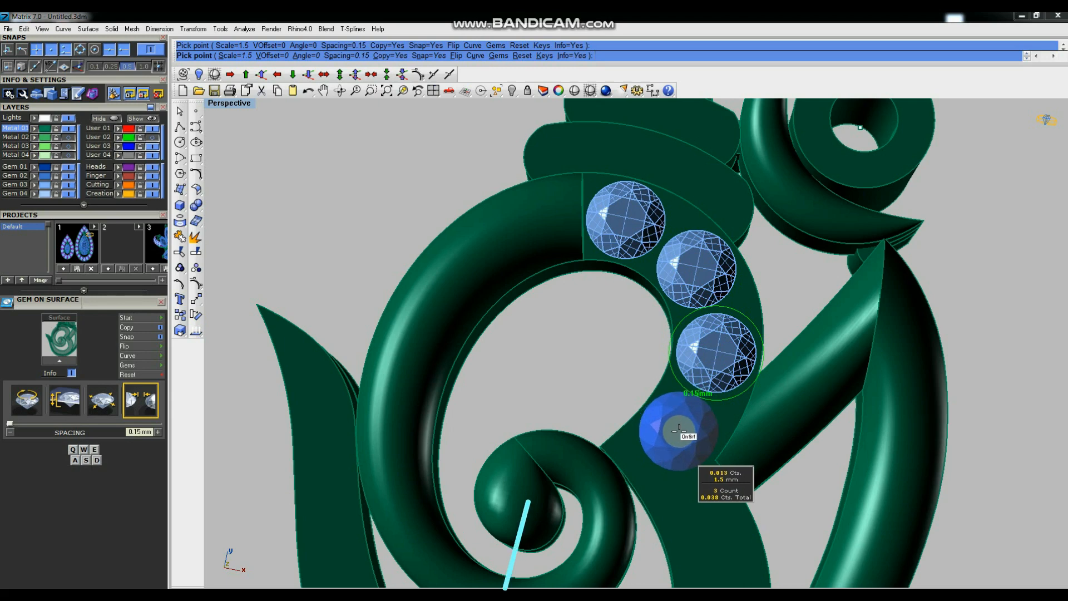
{"action": "left_click", "coordinate": [678, 428]}
{"action": "scroll", "coordinate": [665, 382], "scroll_direction": "down", "scroll_amount": 2}
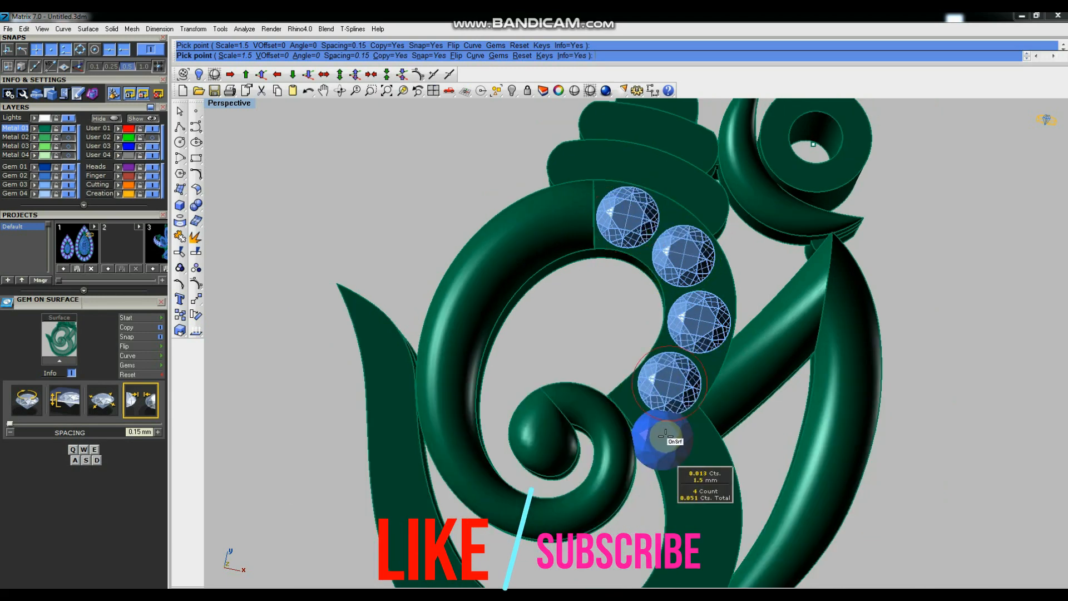
{"action": "scroll", "coordinate": [687, 452], "scroll_direction": "up", "scroll_amount": 3}
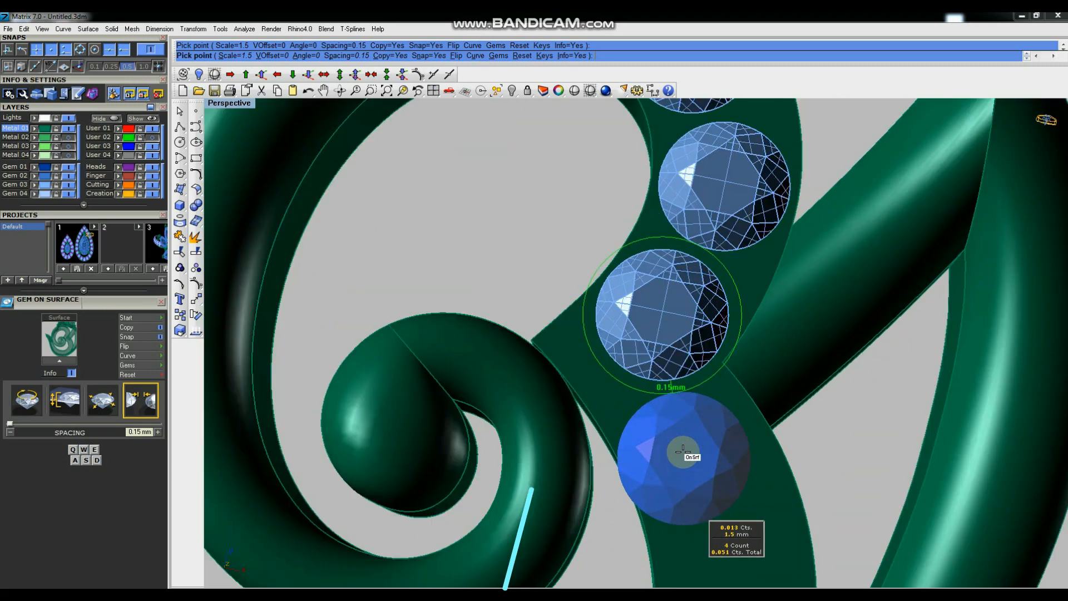
{"action": "scroll", "coordinate": [683, 451], "scroll_direction": "up", "scroll_amount": 1}
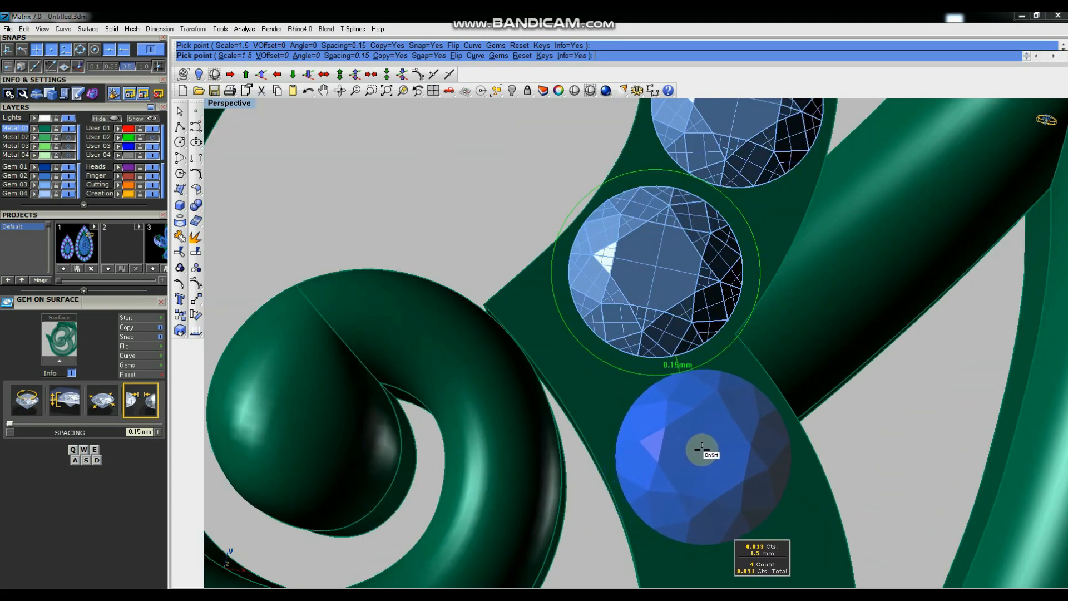
{"action": "left_click", "coordinate": [702, 448]}
Place three more 1.5 mm gems at 0.15 mm spacing around the lower right bend of the flat band.
{"action": "scroll", "coordinate": [644, 246], "scroll_direction": "down", "scroll_amount": 4}
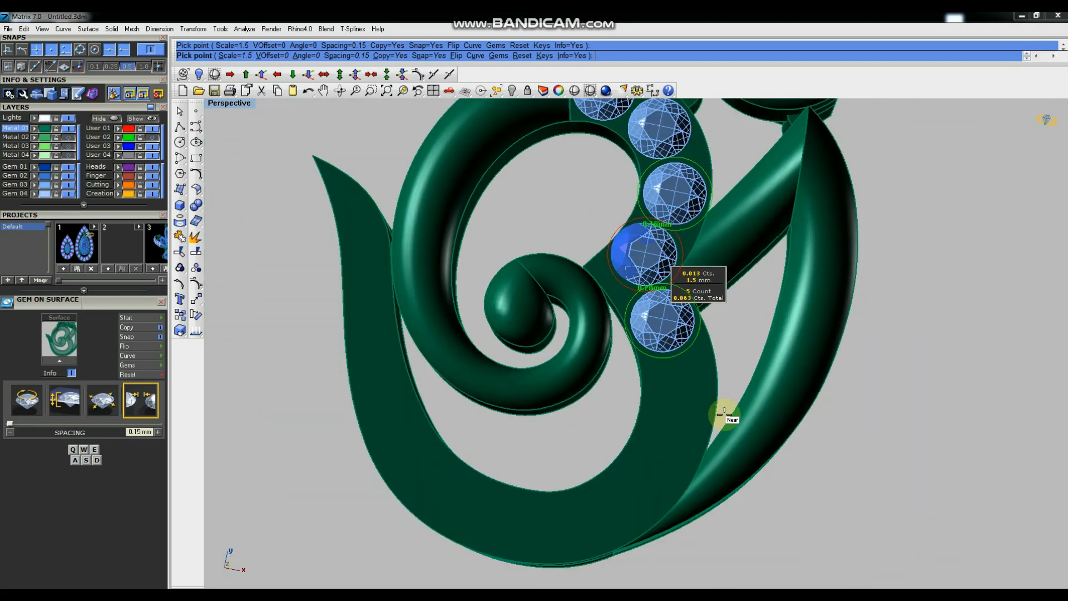
{"action": "scroll", "coordinate": [718, 412], "scroll_direction": "up", "scroll_amount": 2}
{"action": "scroll", "coordinate": [694, 394], "scroll_direction": "up", "scroll_amount": 1}
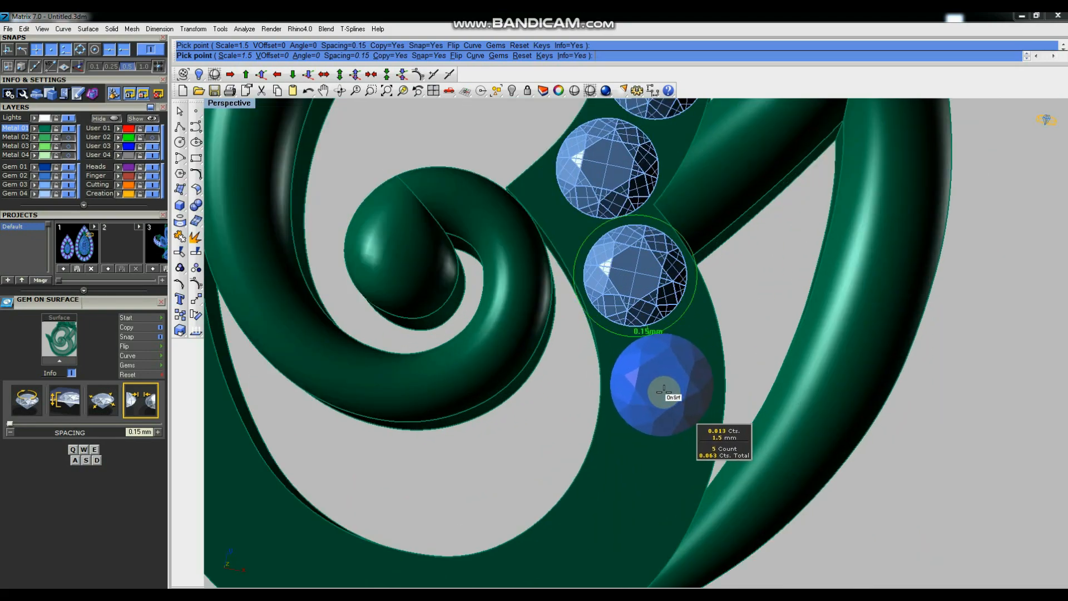
{"action": "left_click", "coordinate": [665, 386]}
{"action": "scroll", "coordinate": [709, 292], "scroll_direction": "down", "scroll_amount": 2}
{"action": "scroll", "coordinate": [648, 446], "scroll_direction": "up", "scroll_amount": 3}
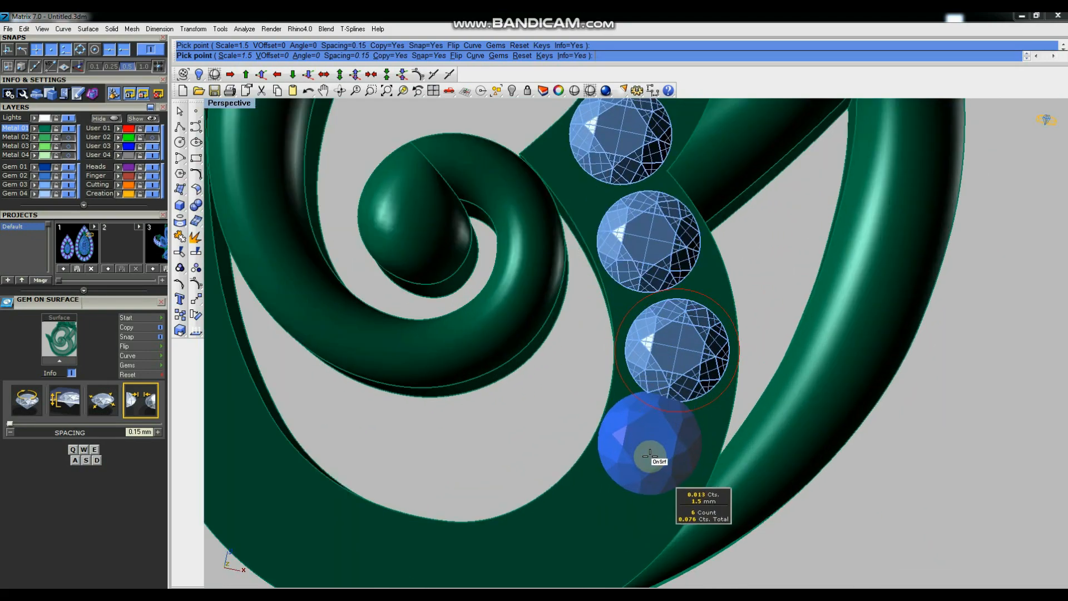
{"action": "left_click", "coordinate": [650, 460]}
{"action": "scroll", "coordinate": [764, 262], "scroll_direction": "down", "scroll_amount": 4}
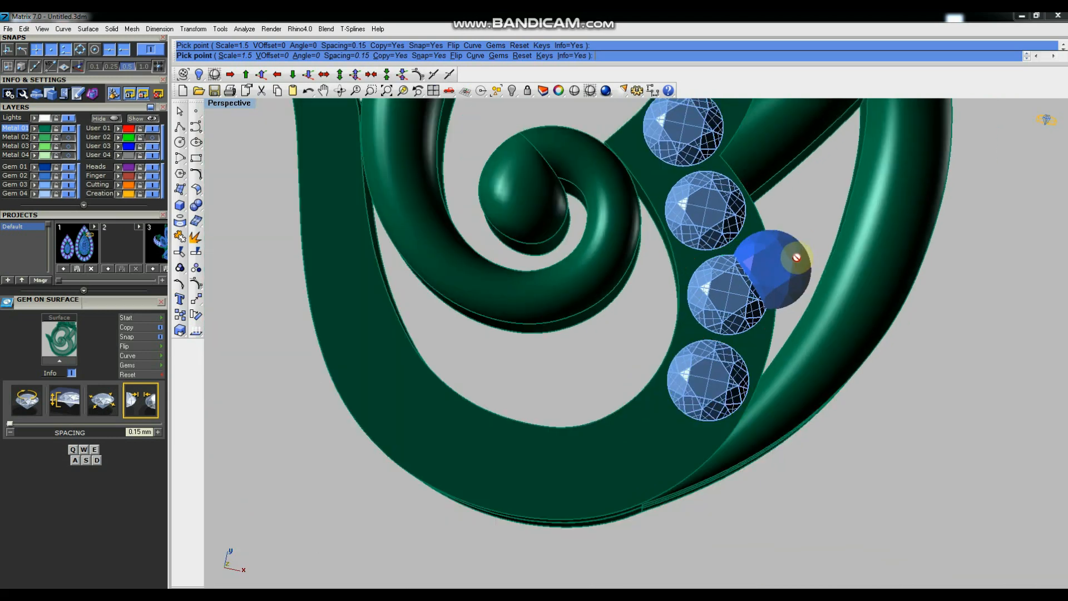
{"action": "scroll", "coordinate": [709, 358], "scroll_direction": "up", "scroll_amount": 3}
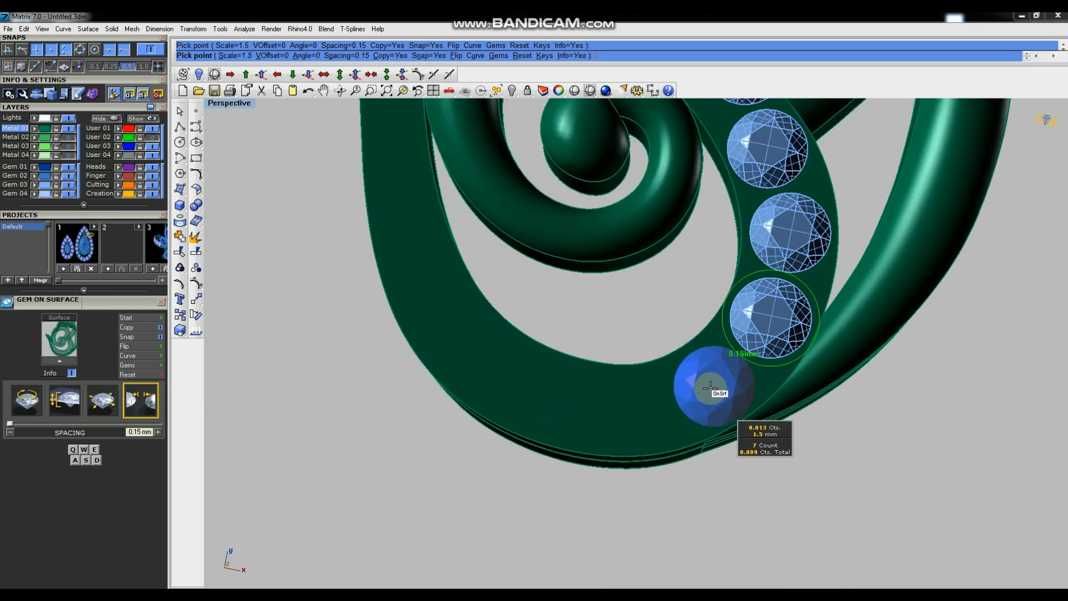
{"action": "left_click", "coordinate": [711, 386]}
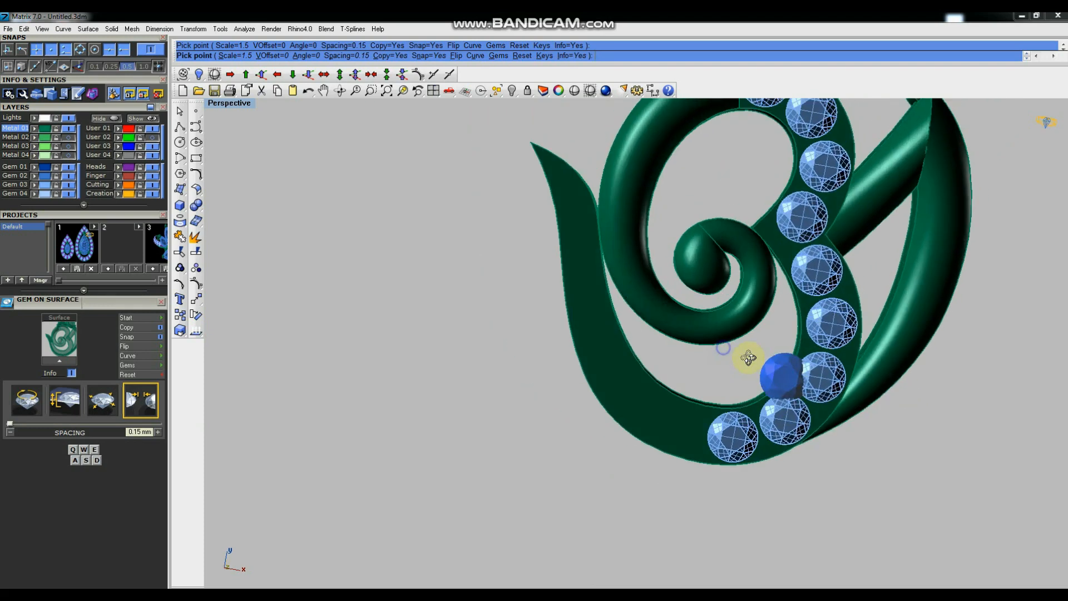
Complete the gem row up the tapering left arm, reducing the gem size to 1 mm at its end, and finish gem placement.
{"action": "scroll", "coordinate": [622, 276], "scroll_direction": "up", "scroll_amount": 3}
{"action": "left_click", "coordinate": [623, 277]}
{"action": "right_click", "coordinate": [619, 279]}
{"action": "scroll", "coordinate": [591, 308], "scroll_direction": "down", "scroll_amount": 5}
{"action": "scroll", "coordinate": [591, 311], "scroll_direction": "down", "scroll_amount": 4}
{"action": "right_click_drag", "start_coordinate": [720, 420], "coordinate": [698, 409]}
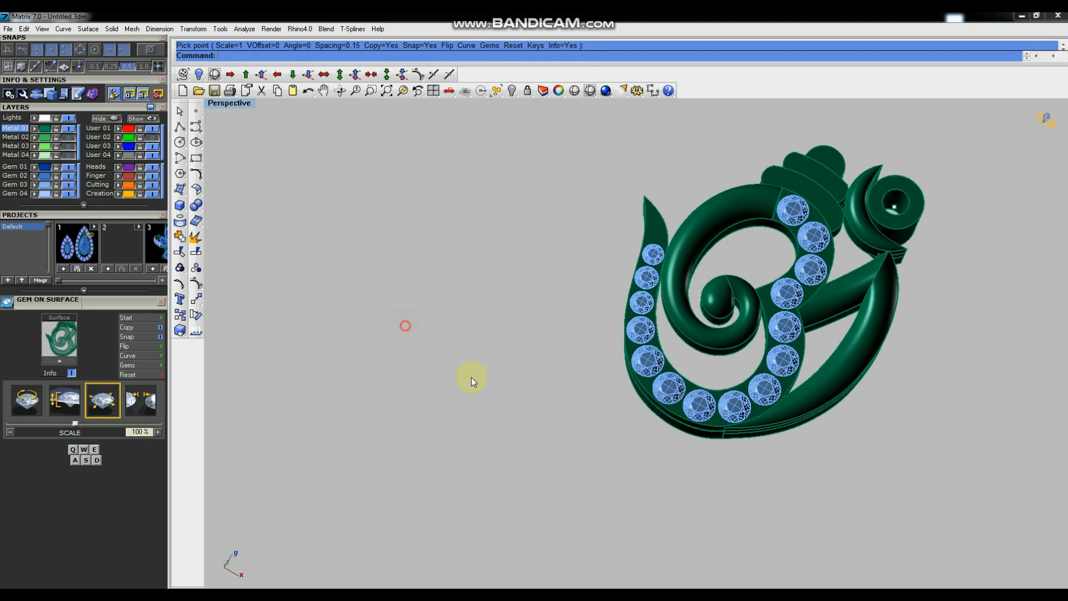
Start Prong on Surface on the main Om body and set the prong taper to 0 and the fillet to 69%.
{"action": "scroll", "coordinate": [716, 428], "scroll_direction": "up", "scroll_amount": 5}
{"action": "left_click", "coordinate": [741, 413]}
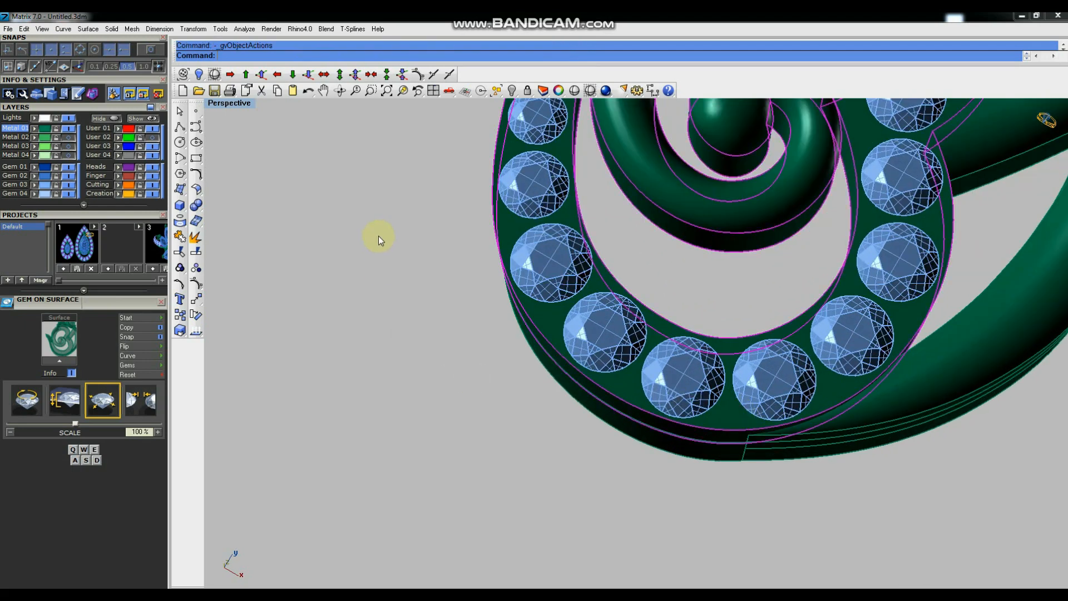
{"action": "middle_click", "coordinate": [388, 258]}
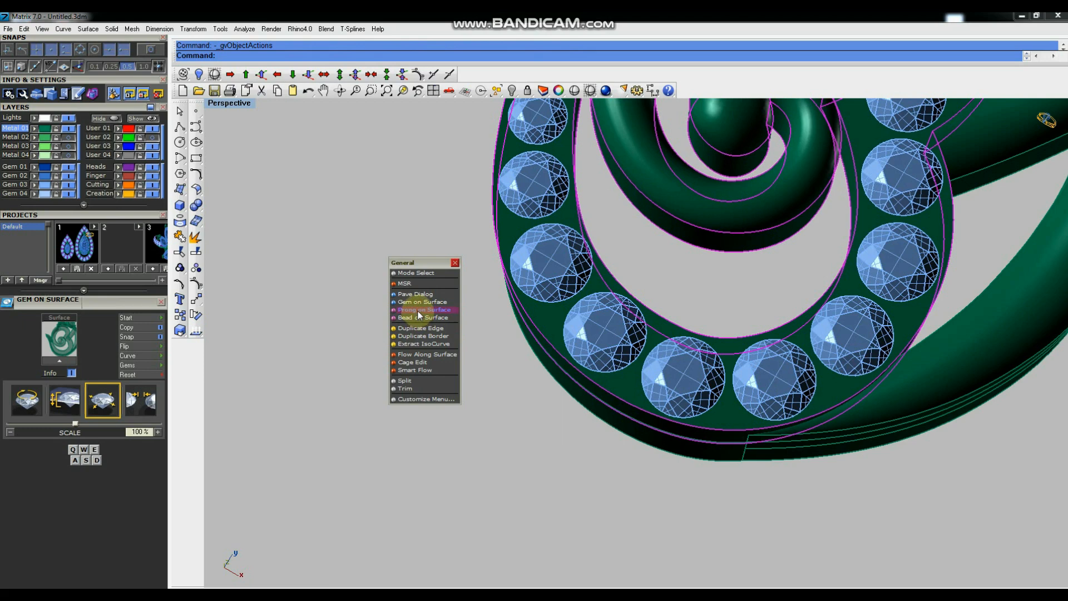
{"action": "left_click", "coordinate": [418, 312]}
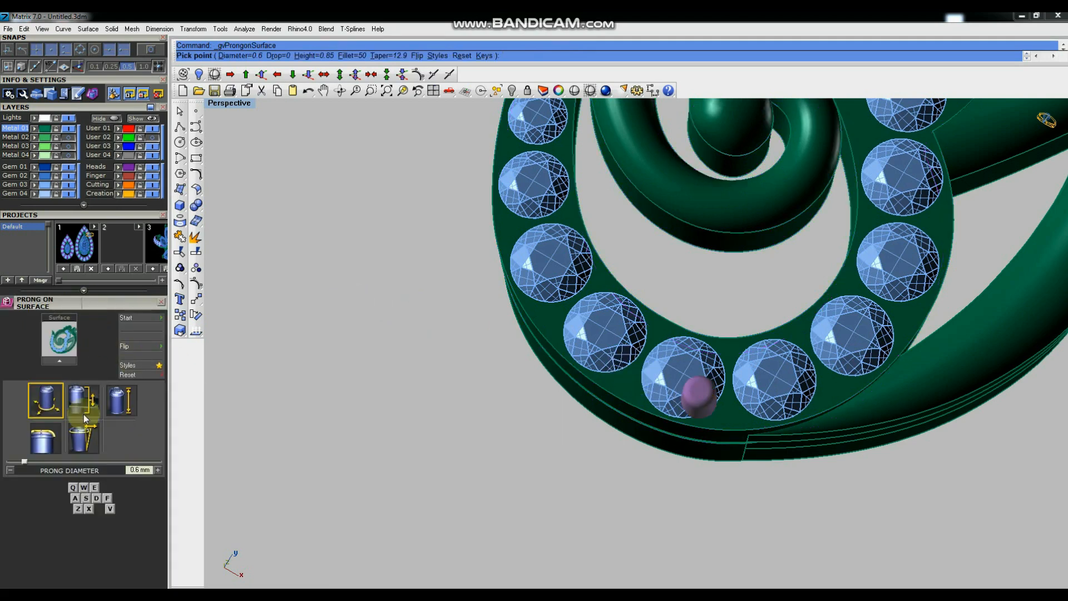
{"action": "left_click", "coordinate": [84, 438]}
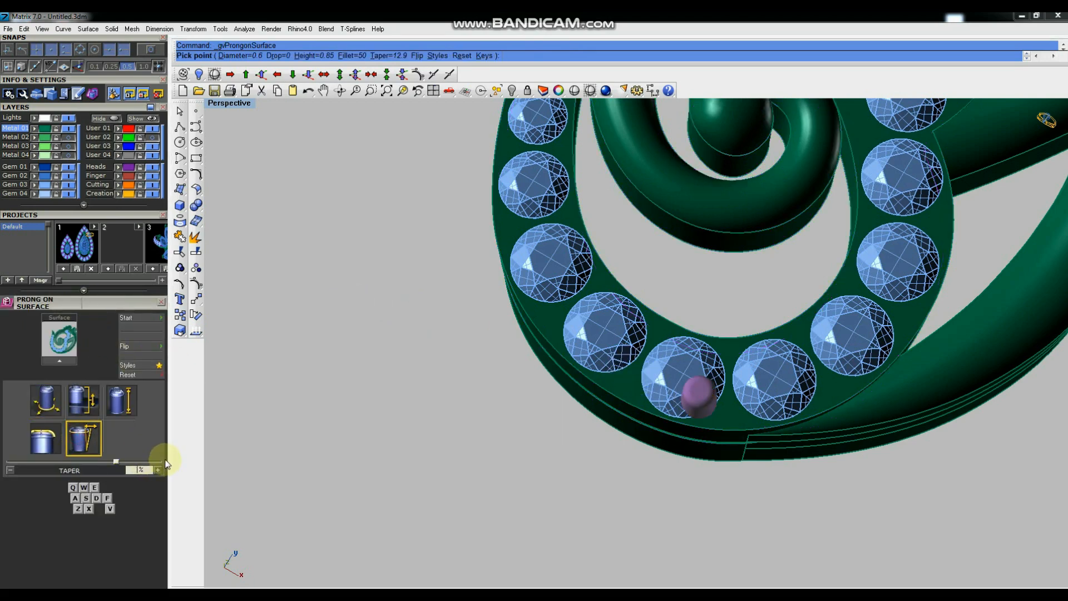
{"action": "key", "text": "Return"}
{"action": "left_click", "coordinate": [46, 438]}
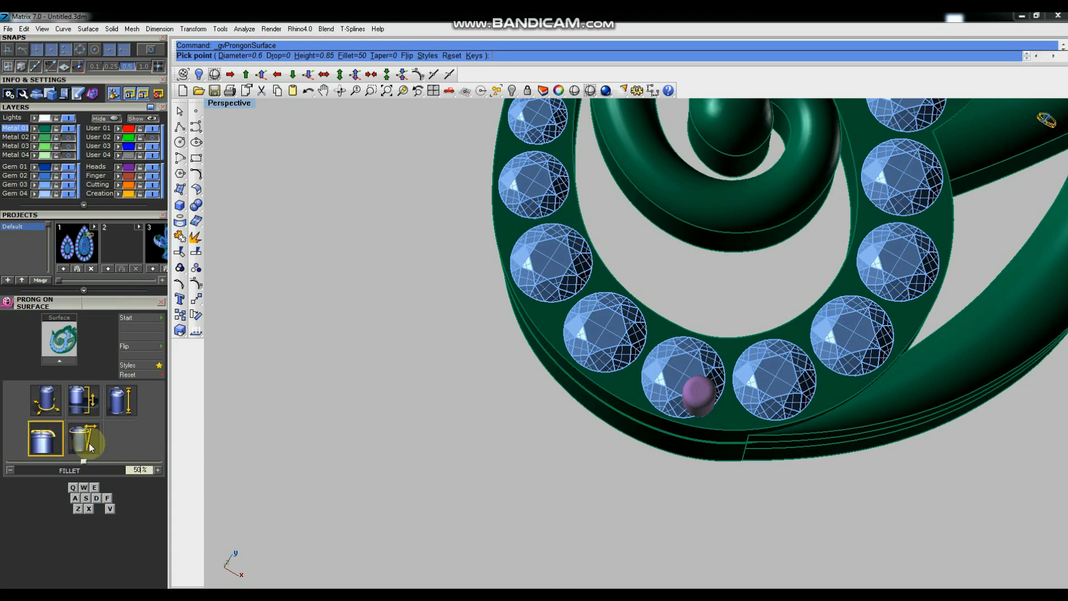
{"action": "type", "text": "69"}
{"action": "key", "text": "Return"}
Set the prong drop to 0.2 mm and the prong height to 0.75 mm.
{"action": "left_click", "coordinate": [83, 401]}
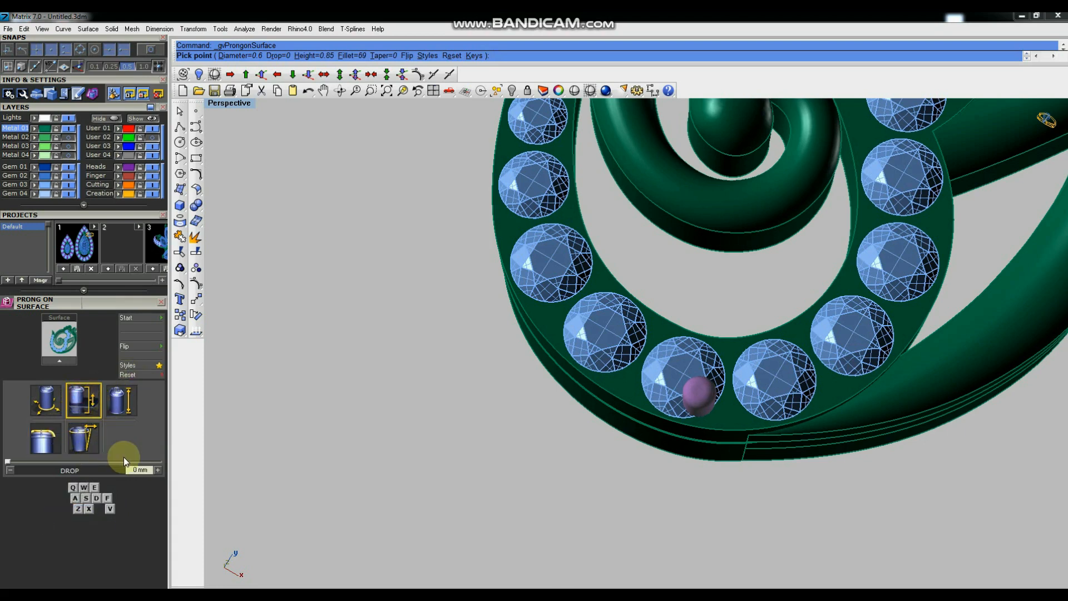
{"action": "type", "text": "0.2"}
{"action": "key", "text": "Return"}
{"action": "left_click", "coordinate": [125, 408]}
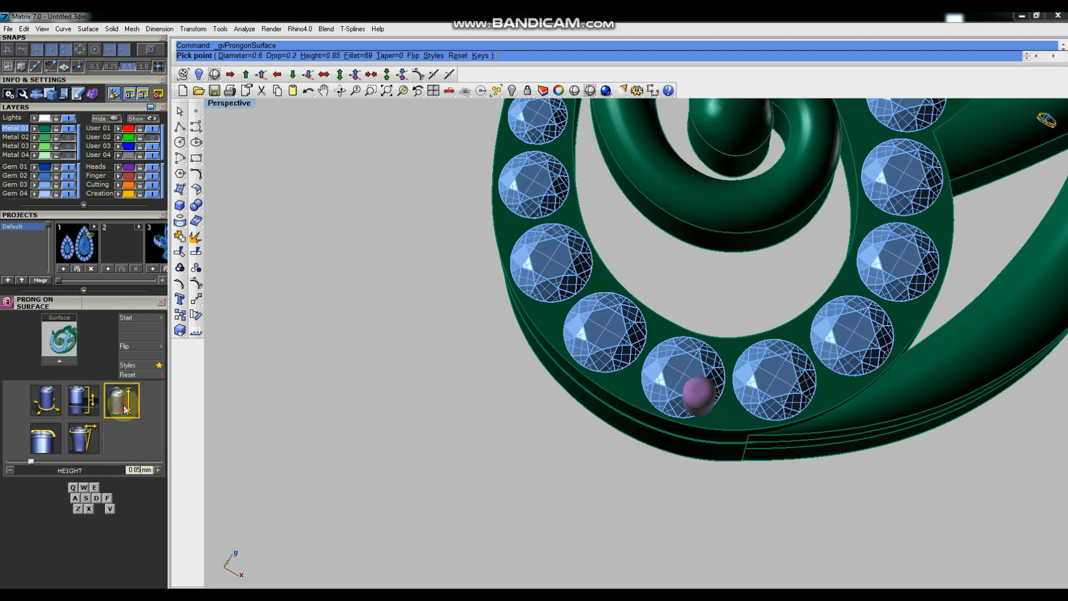
{"action": "type", "text": "0.75"}
{"action": "key", "text": "Return"}
In the Top view, set the prong diameter to 0.7 mm and place prongs between the gems along the band's right outer edge.
{"action": "scroll", "coordinate": [681, 427], "scroll_direction": "down", "scroll_amount": 6}
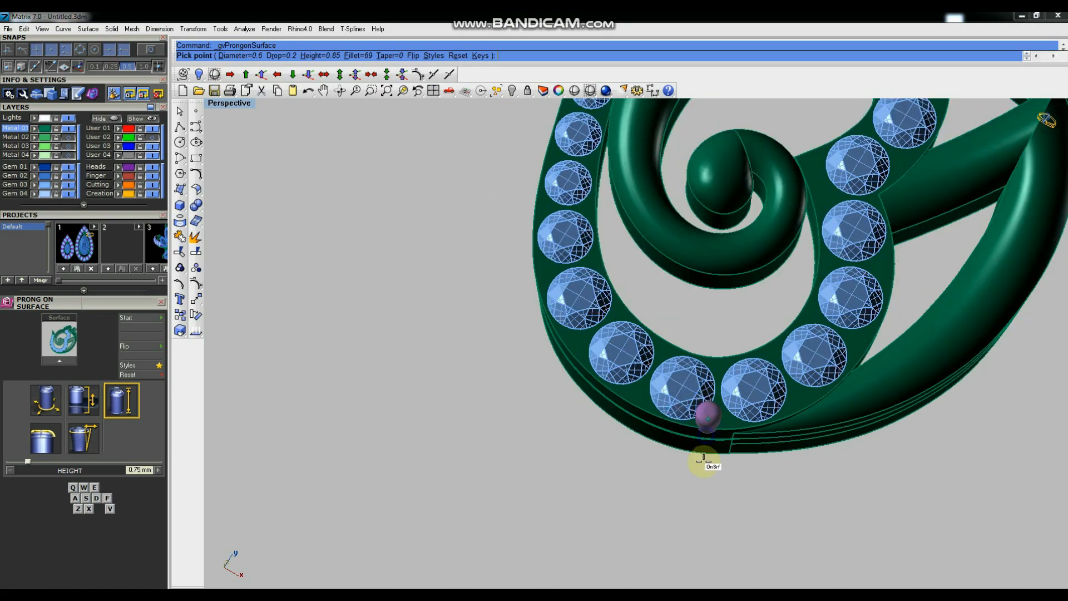
{"action": "scroll", "coordinate": [814, 251], "scroll_direction": "up", "scroll_amount": 3}
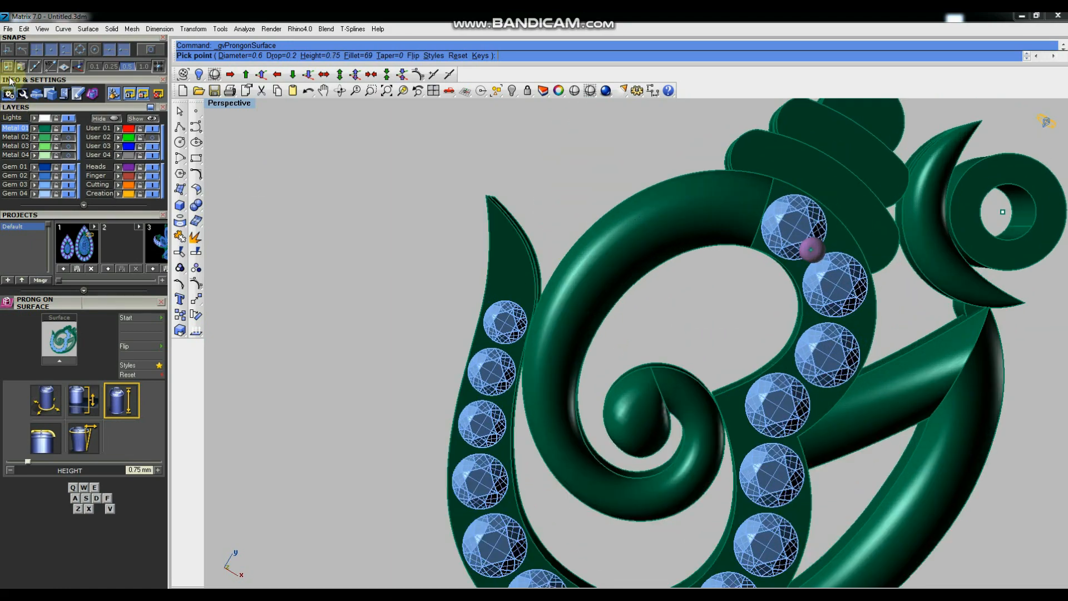
{"action": "scroll", "coordinate": [496, 453], "scroll_direction": "down", "scroll_amount": 5}
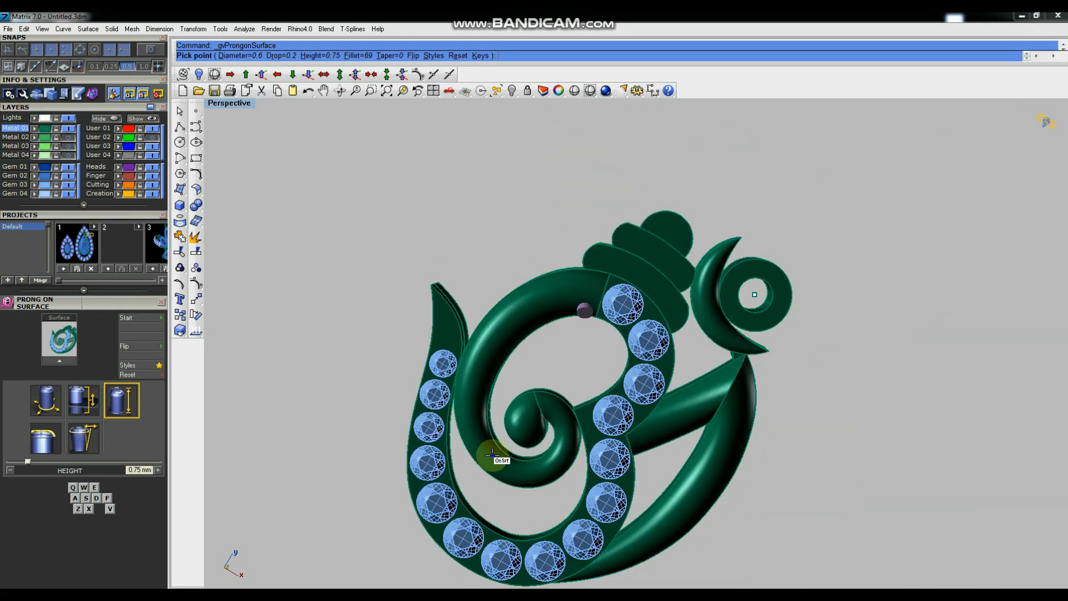
{"action": "scroll", "coordinate": [568, 453], "scroll_direction": "up", "scroll_amount": 3}
{"action": "key", "text": "ctrl+F1"}
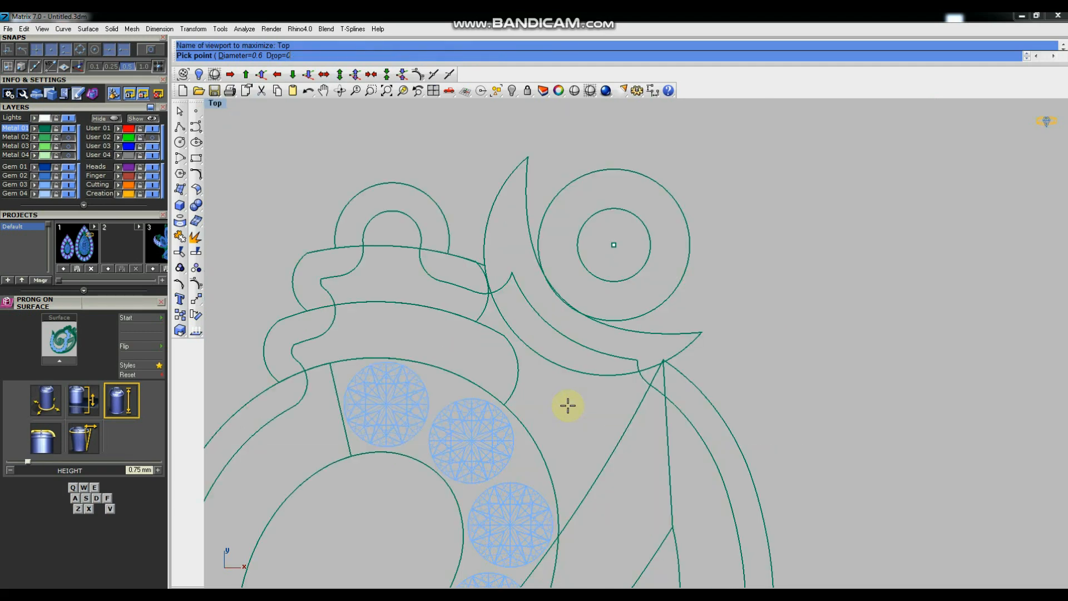
{"action": "scroll", "coordinate": [822, 284], "scroll_direction": "down", "scroll_amount": 4}
{"action": "scroll", "coordinate": [679, 329], "scroll_direction": "up", "scroll_amount": 4}
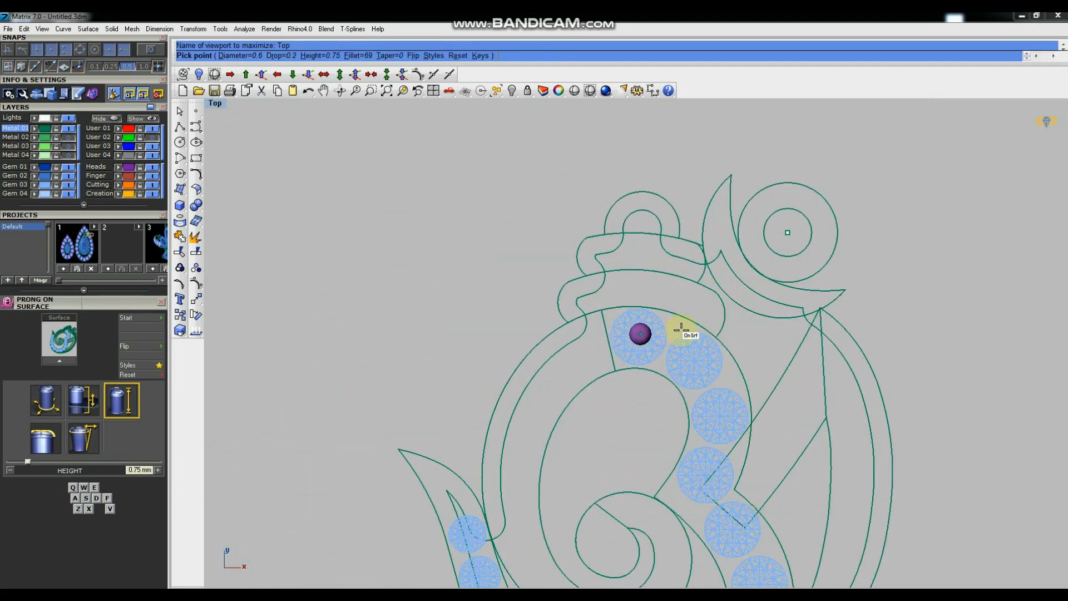
{"action": "scroll", "coordinate": [676, 327], "scroll_direction": "up", "scroll_amount": 1}
{"action": "scroll", "coordinate": [674, 326], "scroll_direction": "up", "scroll_amount": 2}
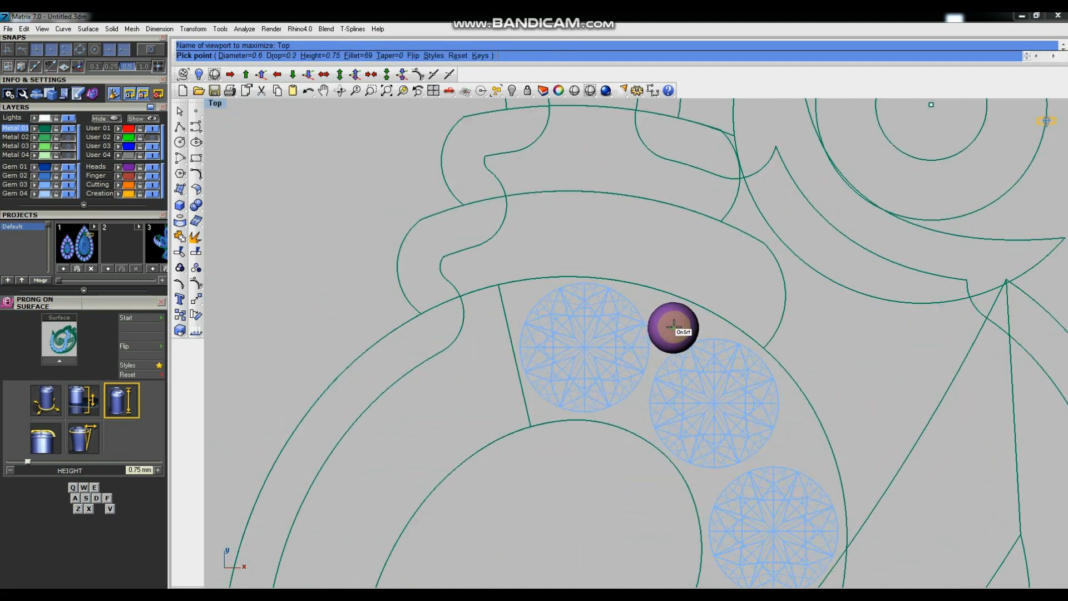
{"action": "key", "text": "e"}
{"action": "scroll", "coordinate": [672, 325], "scroll_direction": "up", "scroll_amount": 2}
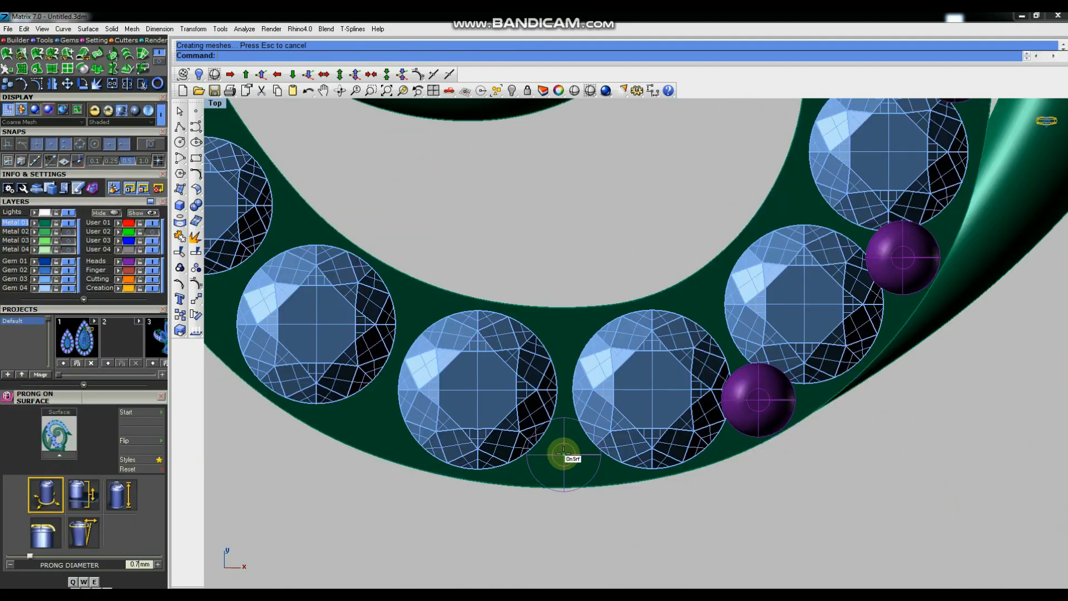
Place three 0.7 mm prongs in the outer gaps between the gems from the band's lowest point around its lower left bend.
{"action": "key", "text": "e"}
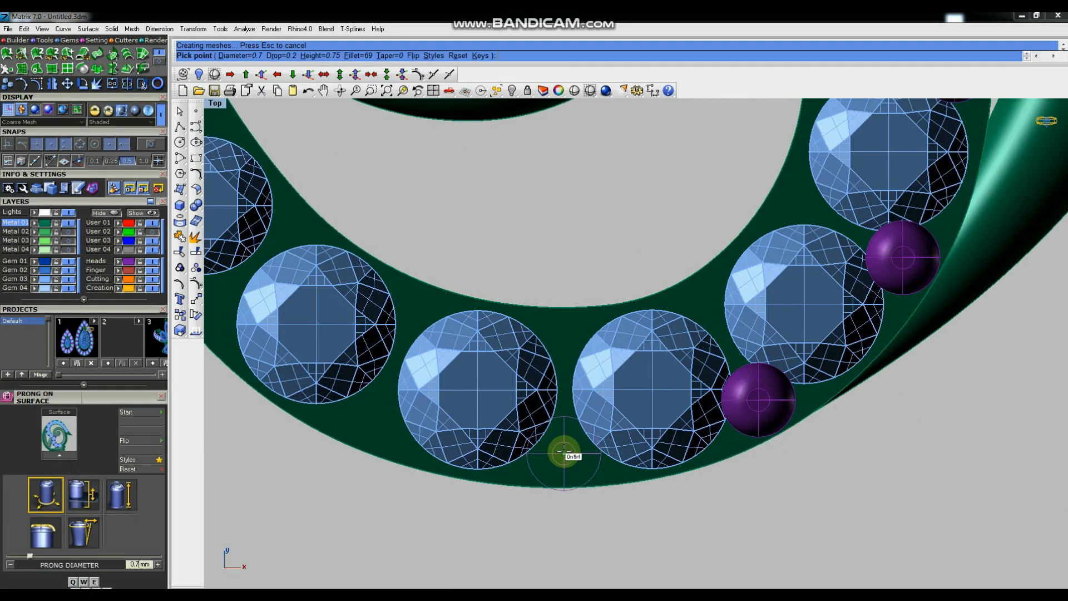
{"action": "left_click", "coordinate": [563, 450]}
{"action": "scroll", "coordinate": [840, 406], "scroll_direction": "down", "scroll_amount": 1}
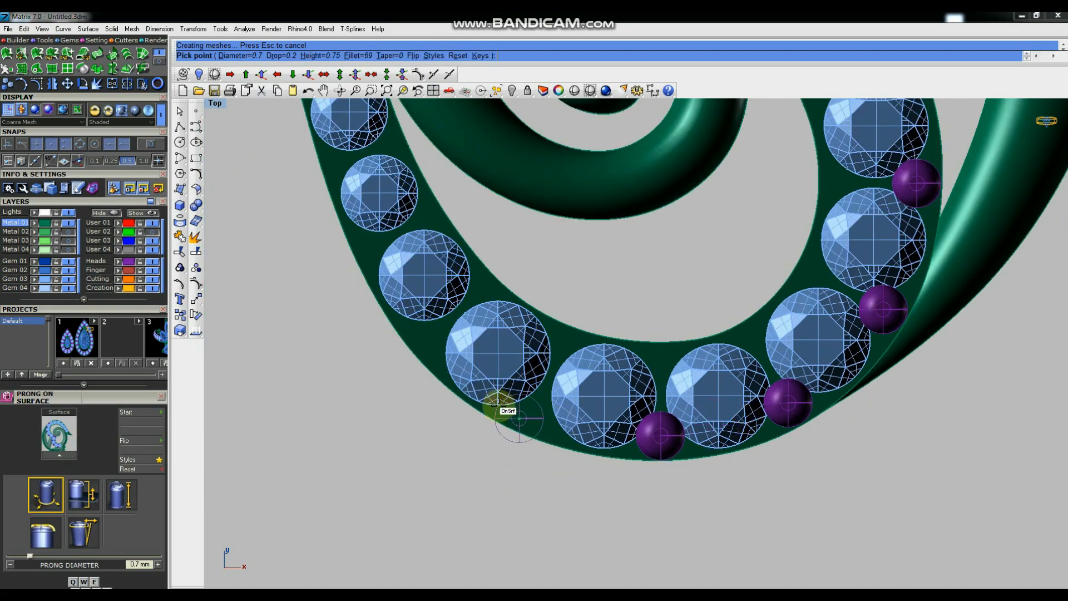
{"action": "scroll", "coordinate": [544, 410], "scroll_direction": "up", "scroll_amount": 2}
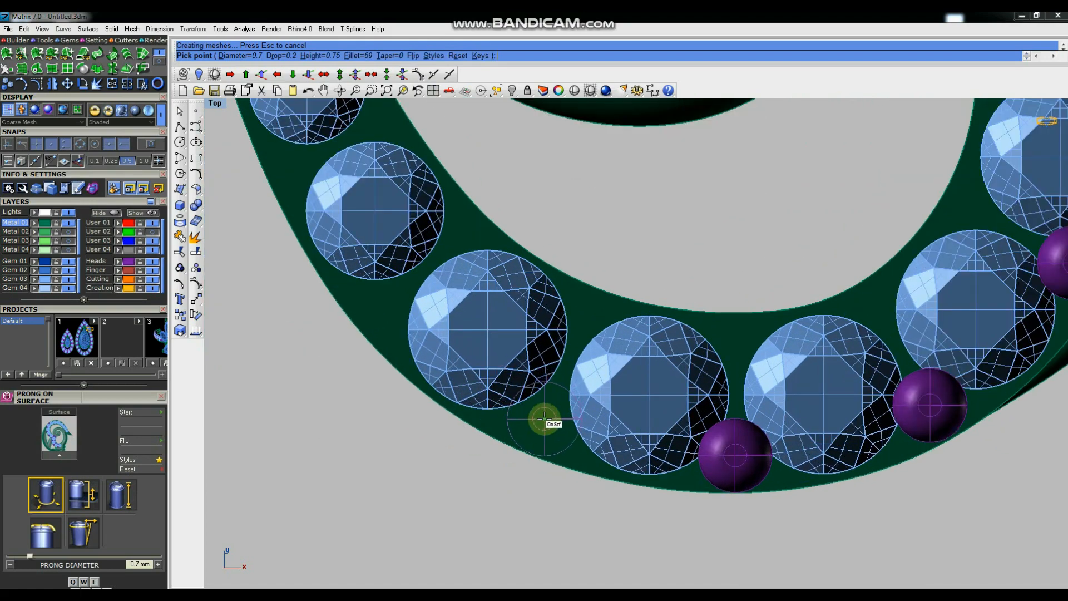
{"action": "left_click", "coordinate": [543, 419]}
{"action": "scroll", "coordinate": [807, 423], "scroll_direction": "down", "scroll_amount": 2}
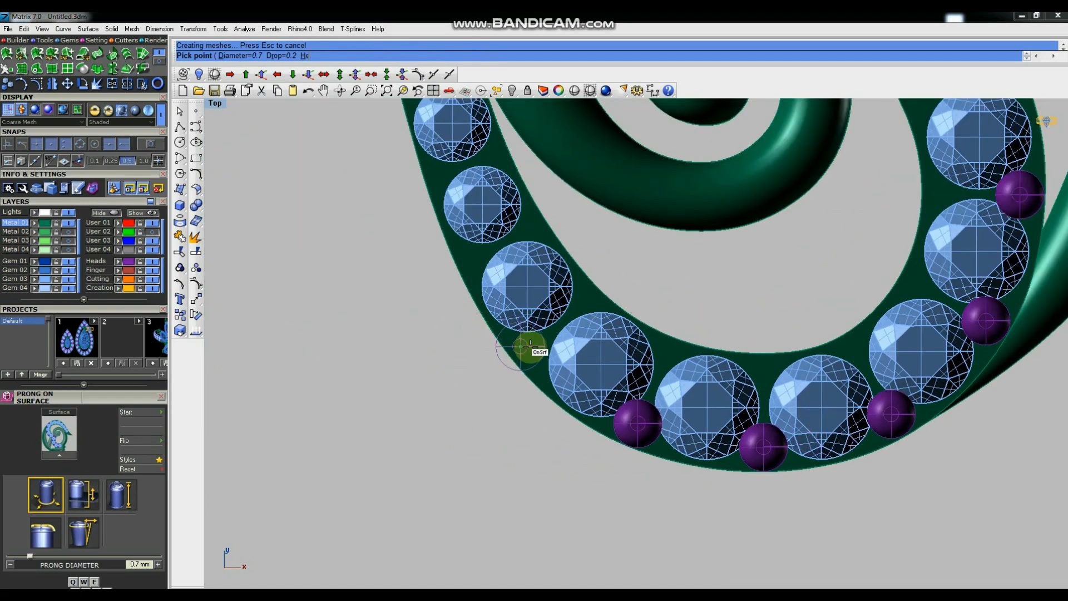
{"action": "scroll", "coordinate": [536, 346], "scroll_direction": "up", "scroll_amount": 2}
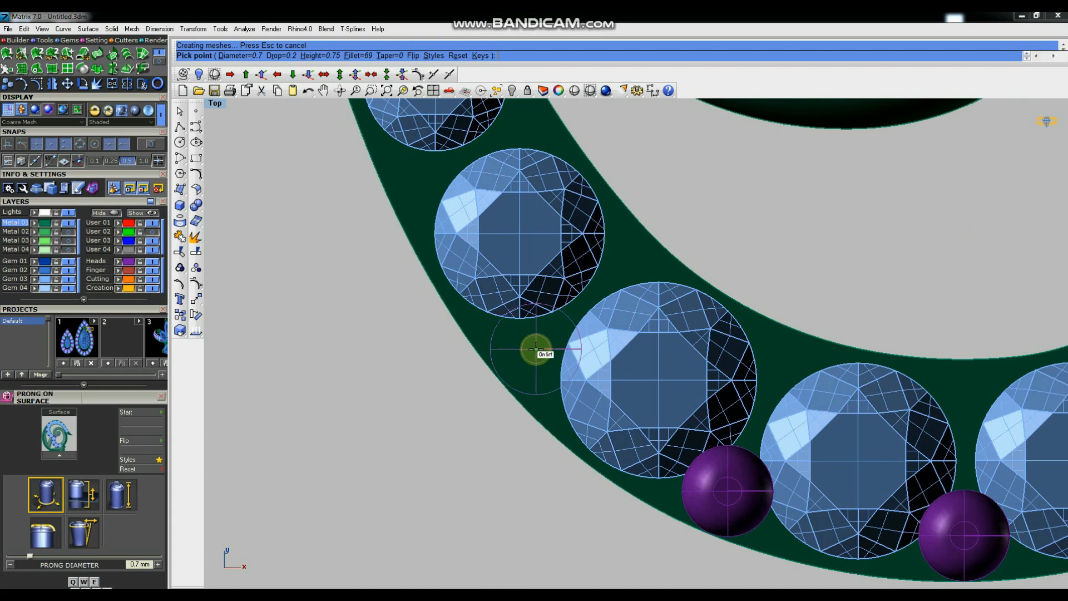
{"action": "left_click", "coordinate": [536, 349]}
Reduce the prong diameter to 0.6 mm and place a prong in the next outer gap up the tapering left arm.
{"action": "scroll", "coordinate": [639, 362], "scroll_direction": "down", "scroll_amount": 2}
{"action": "scroll", "coordinate": [644, 385], "scroll_direction": "up", "scroll_amount": 1}
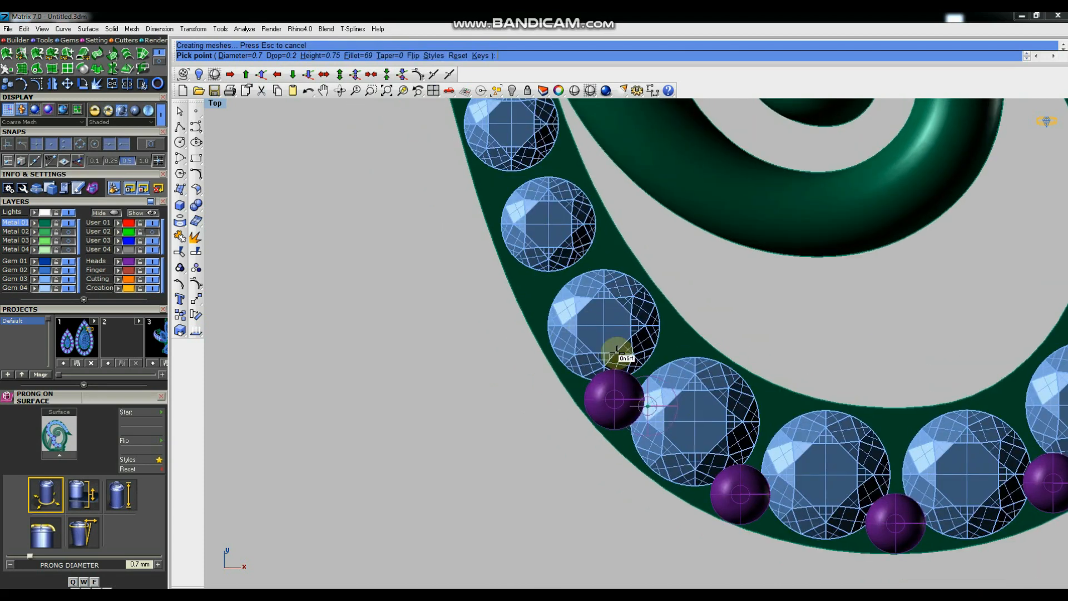
{"action": "scroll", "coordinate": [541, 284], "scroll_direction": "up", "scroll_amount": 2}
{"action": "key", "text": "q"}
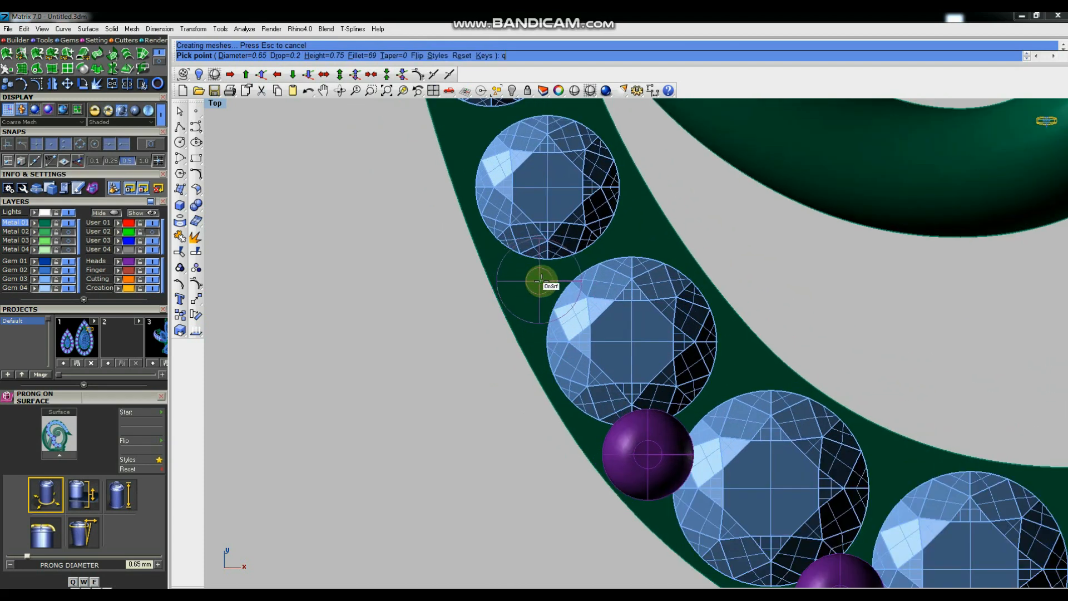
{"action": "key", "text": "q"}
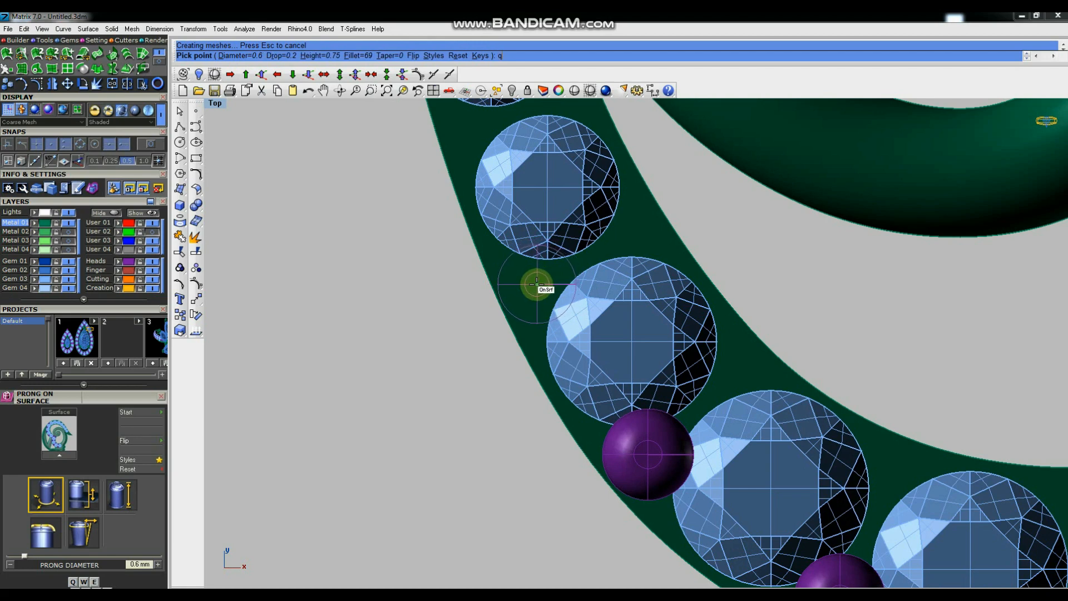
{"action": "left_click", "coordinate": [535, 285]}
{"action": "scroll", "coordinate": [609, 429], "scroll_direction": "down", "scroll_amount": 2}
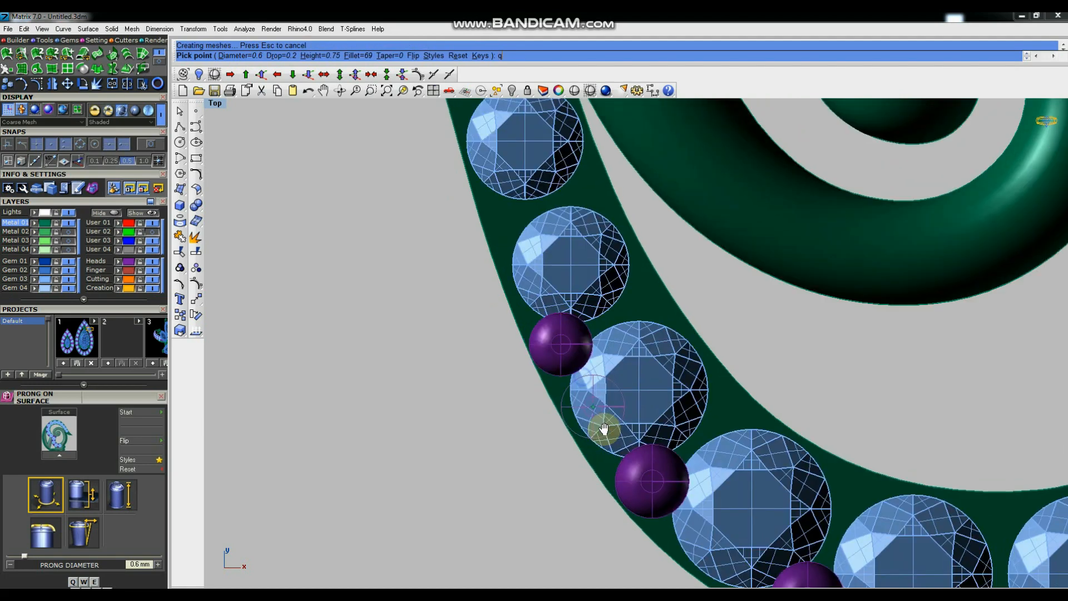
Reduce the prong diameter to 0.5 mm and place prongs in the last two outer gaps between gems up the left arm.
{"action": "scroll", "coordinate": [550, 258], "scroll_direction": "up", "scroll_amount": 1}
{"action": "scroll", "coordinate": [523, 241], "scroll_direction": "up", "scroll_amount": 1}
{"action": "key", "text": "q"}
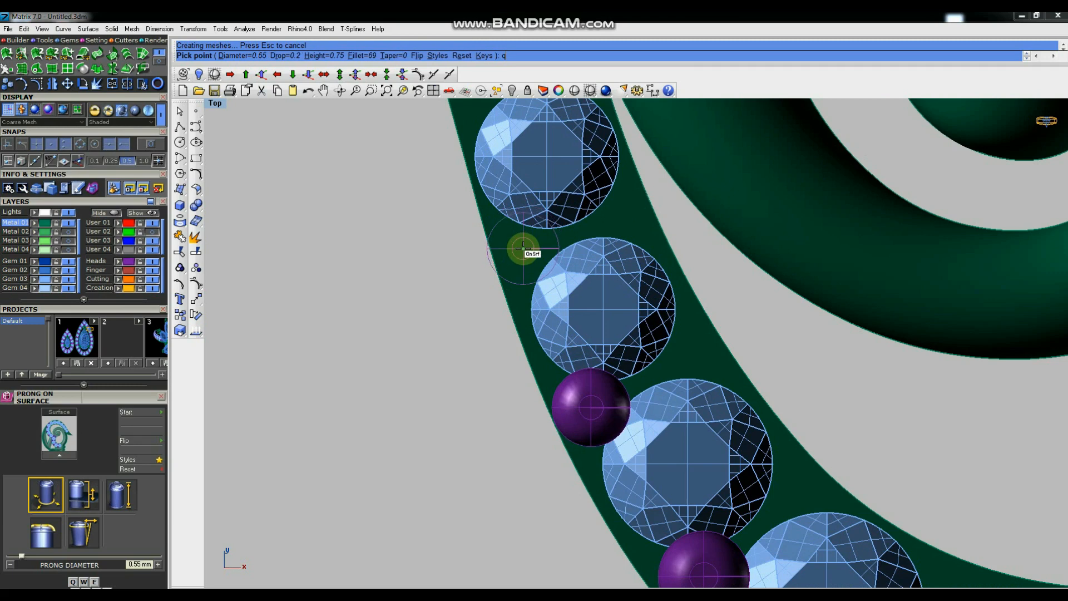
{"action": "scroll", "coordinate": [523, 245], "scroll_direction": "up", "scroll_amount": 1}
{"action": "key", "text": "q"}
{"action": "left_click", "coordinate": [526, 248]}
{"action": "scroll", "coordinate": [627, 405], "scroll_direction": "down", "scroll_amount": 2}
{"action": "scroll", "coordinate": [558, 262], "scroll_direction": "up", "scroll_amount": 1}
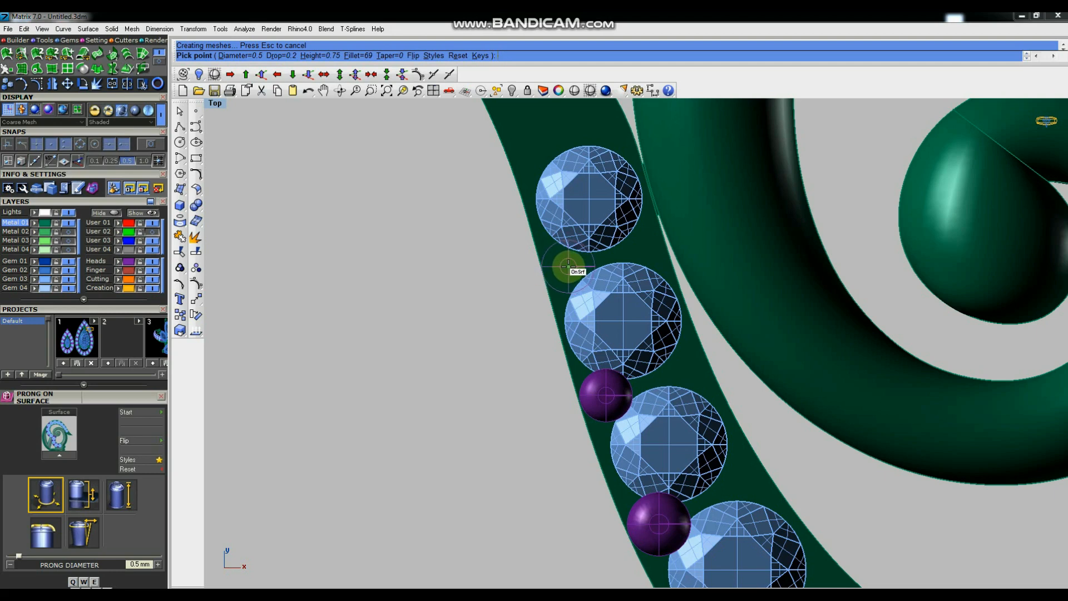
{"action": "left_click", "coordinate": [568, 266]}
{"action": "scroll", "coordinate": [572, 211], "scroll_direction": "down", "scroll_amount": 2}
{"action": "scroll", "coordinate": [565, 172], "scroll_direction": "up", "scroll_amount": 2}
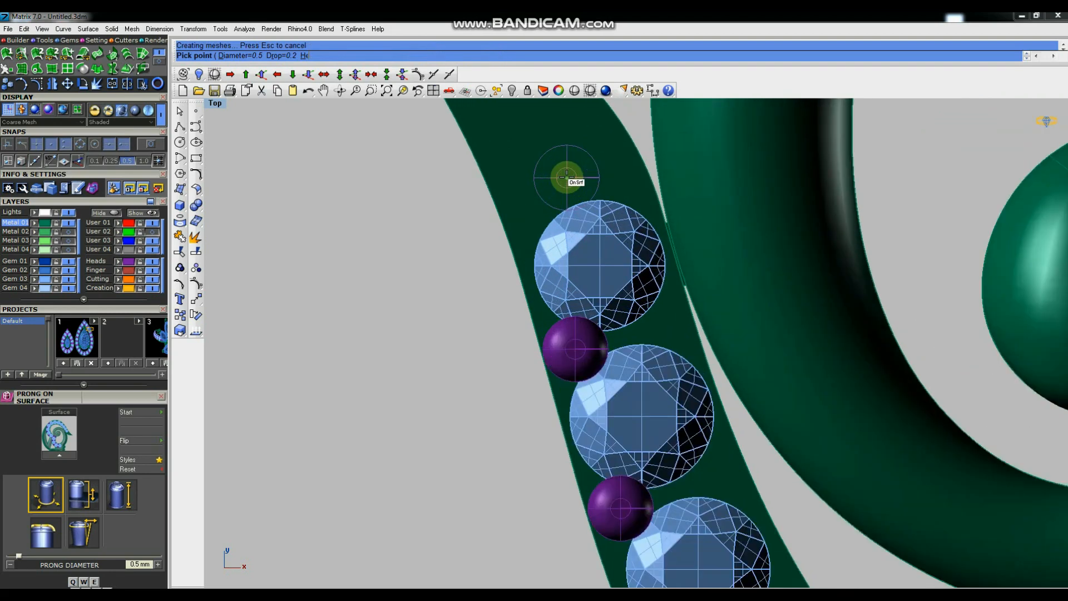
Place three 0.5 mm prongs in a row beyond the last gem toward the left arm's pointed tip.
{"action": "scroll", "coordinate": [570, 249], "scroll_direction": "down", "scroll_amount": 2}
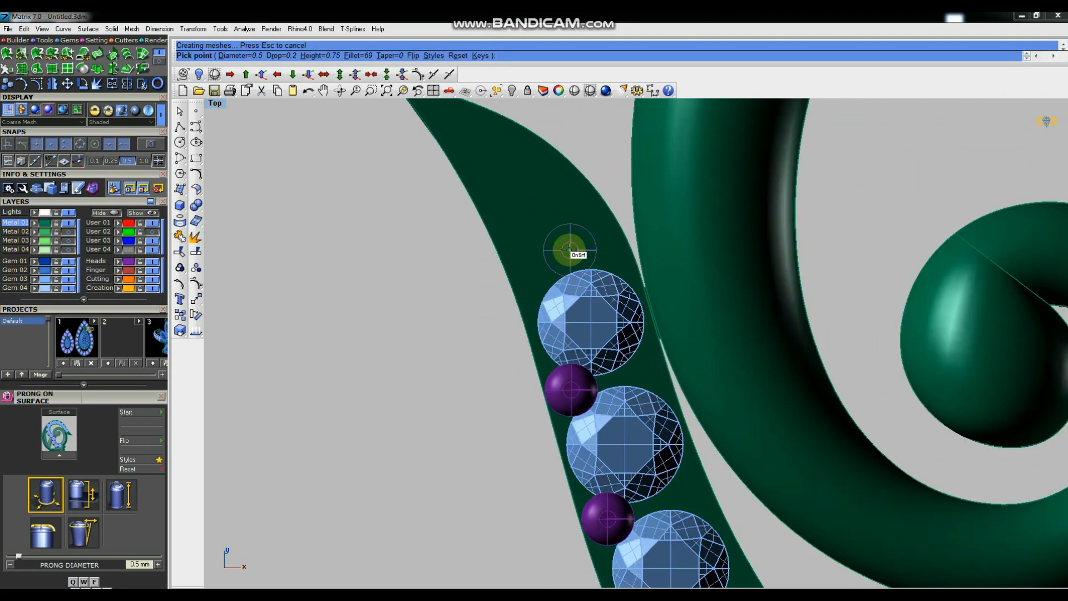
{"action": "key", "text": "e"}
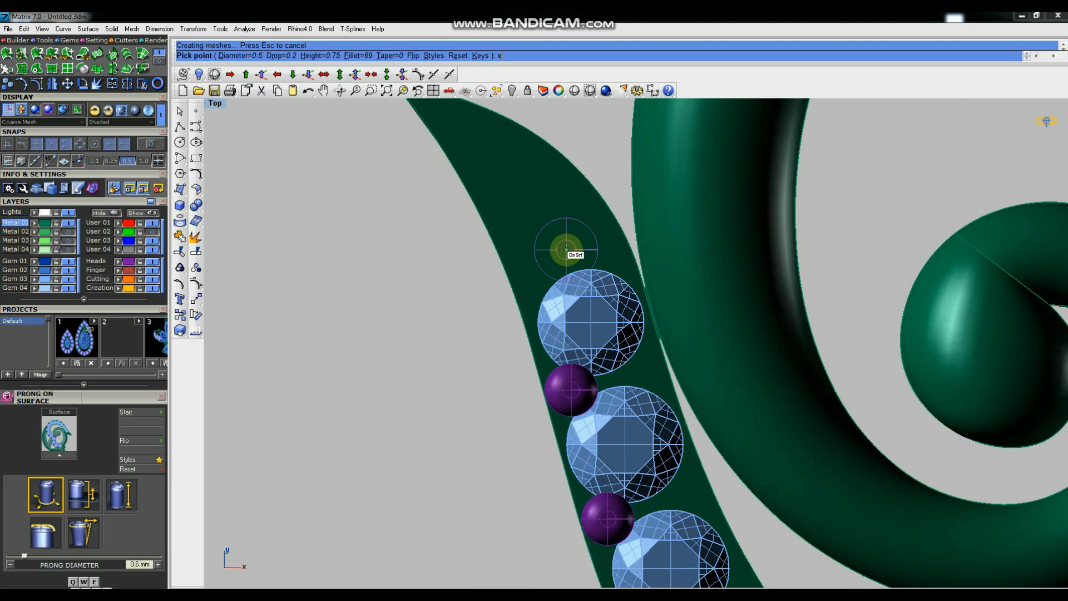
{"action": "key", "text": "q"}
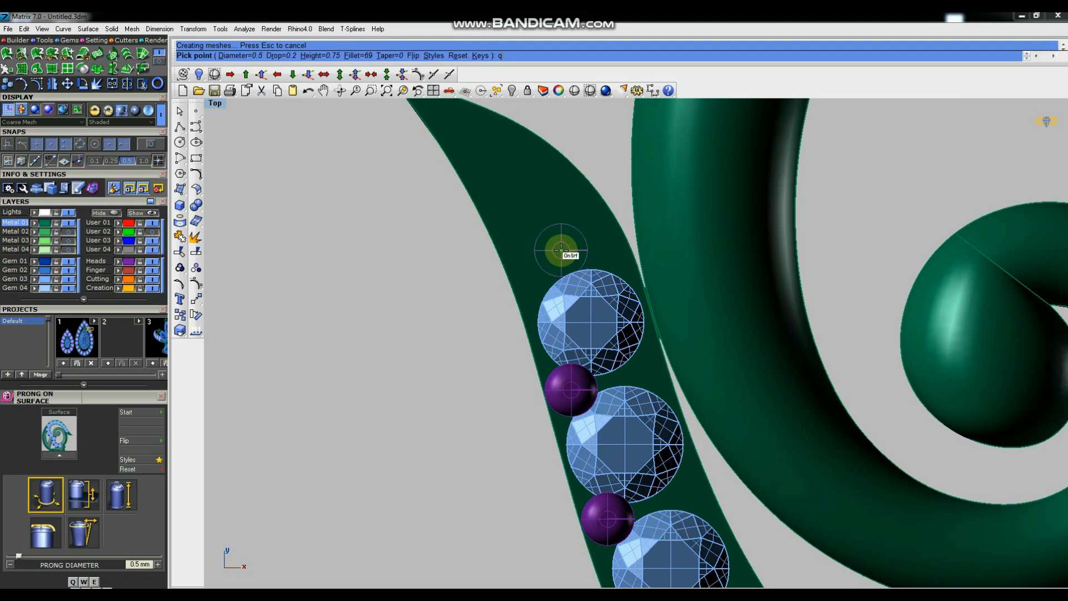
{"action": "left_click", "coordinate": [560, 252]}
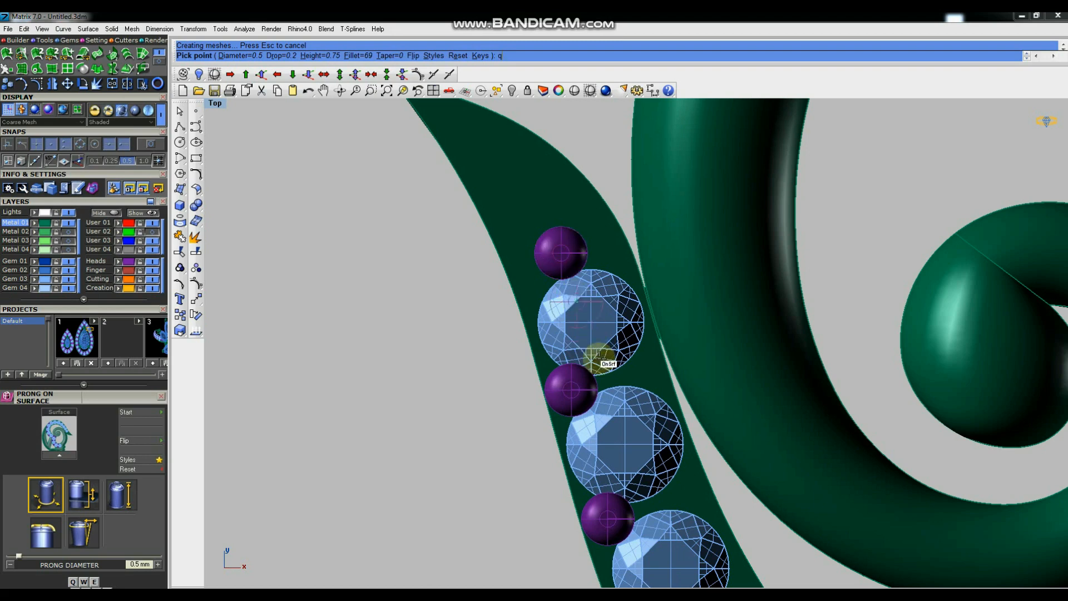
{"action": "scroll", "coordinate": [596, 358], "scroll_direction": "down", "scroll_amount": 2}
{"action": "left_click", "coordinate": [551, 249]}
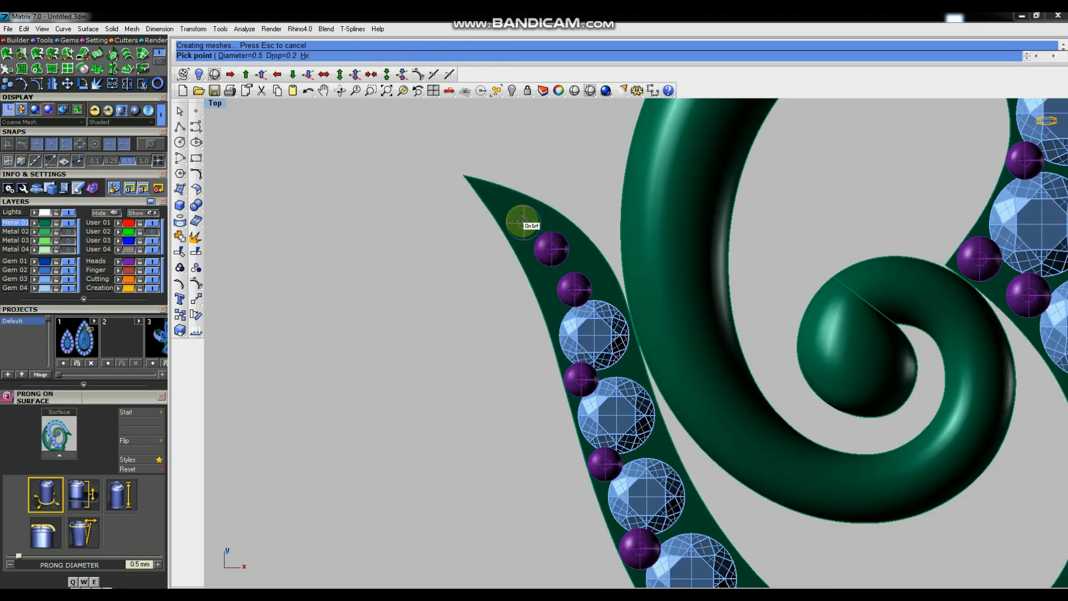
{"action": "left_click", "coordinate": [518, 214]}
{"action": "scroll", "coordinate": [589, 334], "scroll_direction": "down", "scroll_amount": 3}
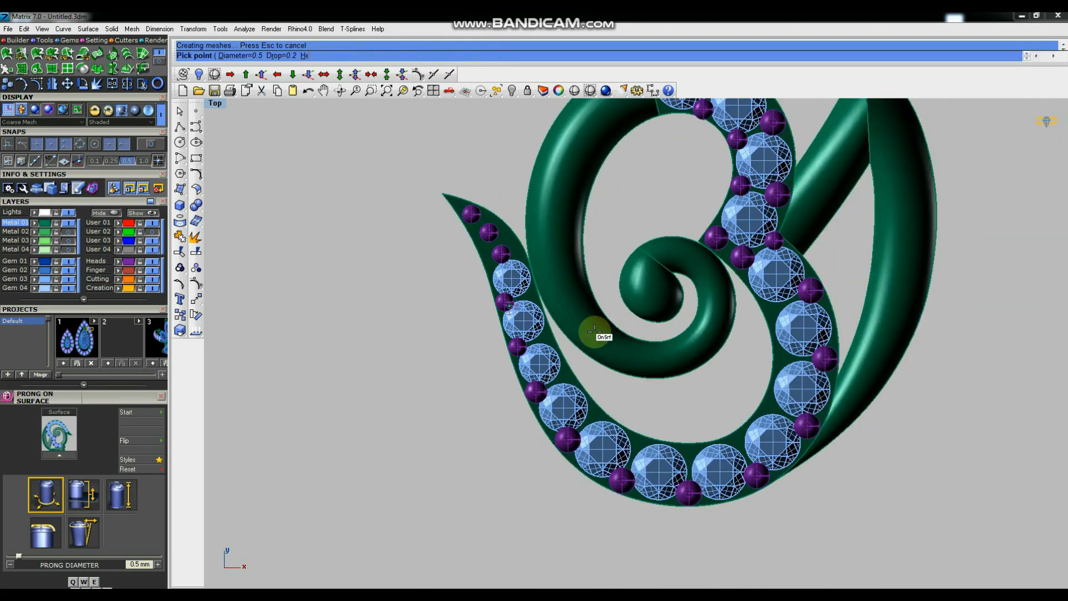
Place four 0.5 mm prongs in the inner gaps between the gems, working down the left arm from its uppermost gem.
{"action": "scroll", "coordinate": [529, 302], "scroll_direction": "up", "scroll_amount": 3}
{"action": "scroll", "coordinate": [527, 292], "scroll_direction": "up", "scroll_amount": 2}
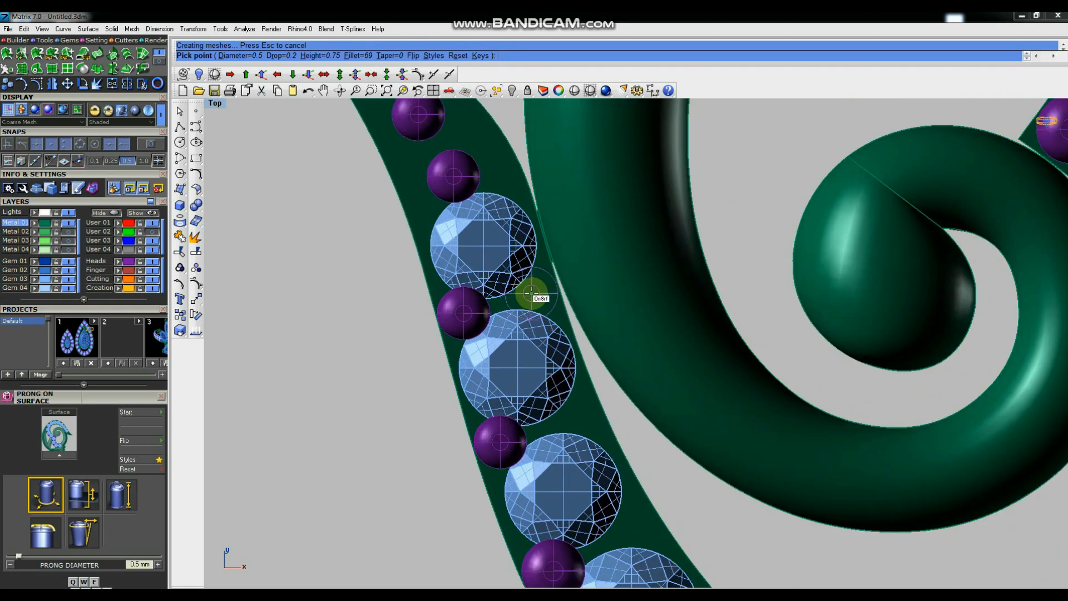
{"action": "left_click", "coordinate": [533, 294]}
{"action": "scroll", "coordinate": [568, 374], "scroll_direction": "down", "scroll_amount": 2}
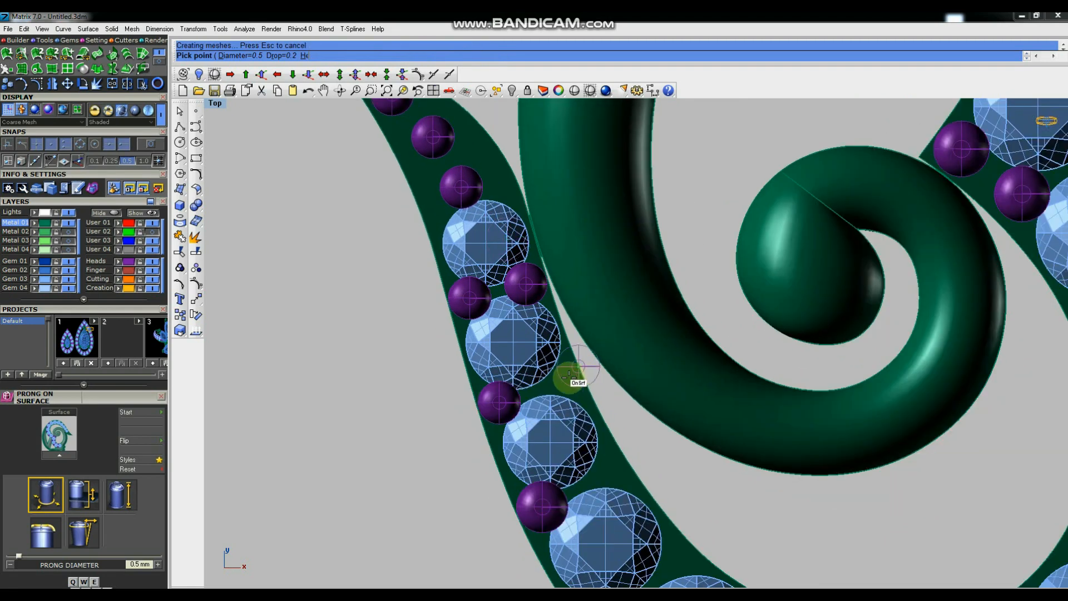
{"action": "scroll", "coordinate": [564, 381], "scroll_direction": "up", "scroll_amount": 3}
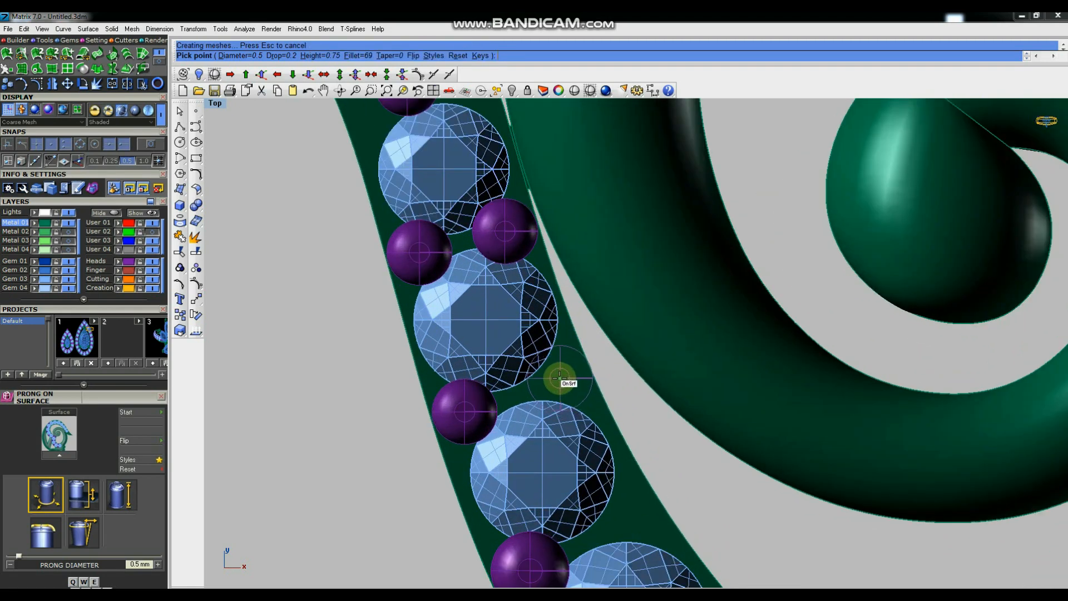
{"action": "left_click", "coordinate": [559, 379]}
{"action": "scroll", "coordinate": [561, 401], "scroll_direction": "down", "scroll_amount": 3}
{"action": "scroll", "coordinate": [579, 427], "scroll_direction": "up", "scroll_amount": 2}
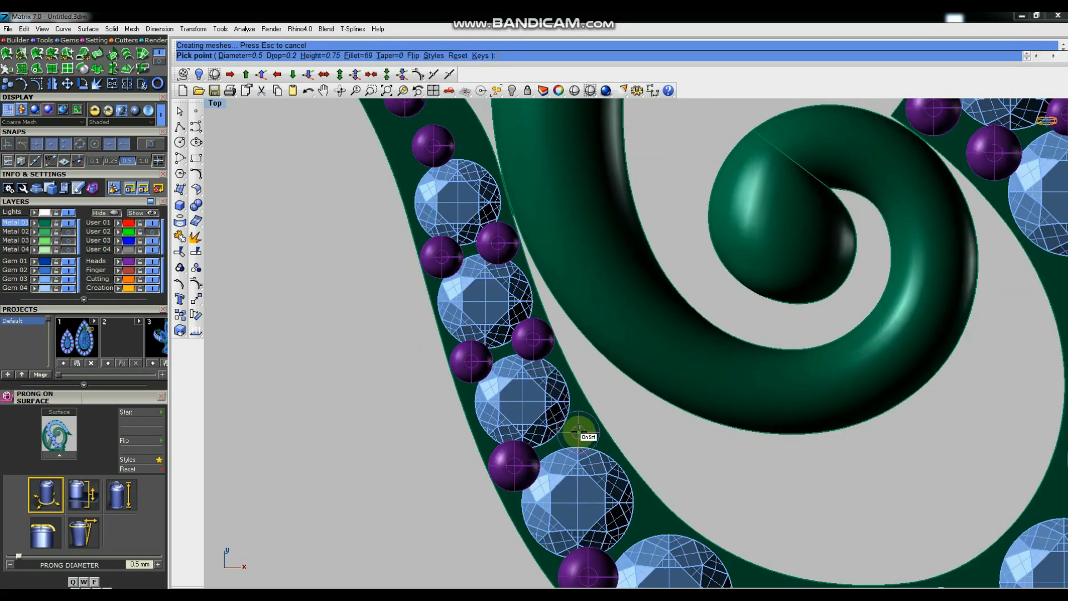
{"action": "left_click", "coordinate": [578, 431]}
{"action": "scroll", "coordinate": [627, 423], "scroll_direction": "down", "scroll_amount": 1}
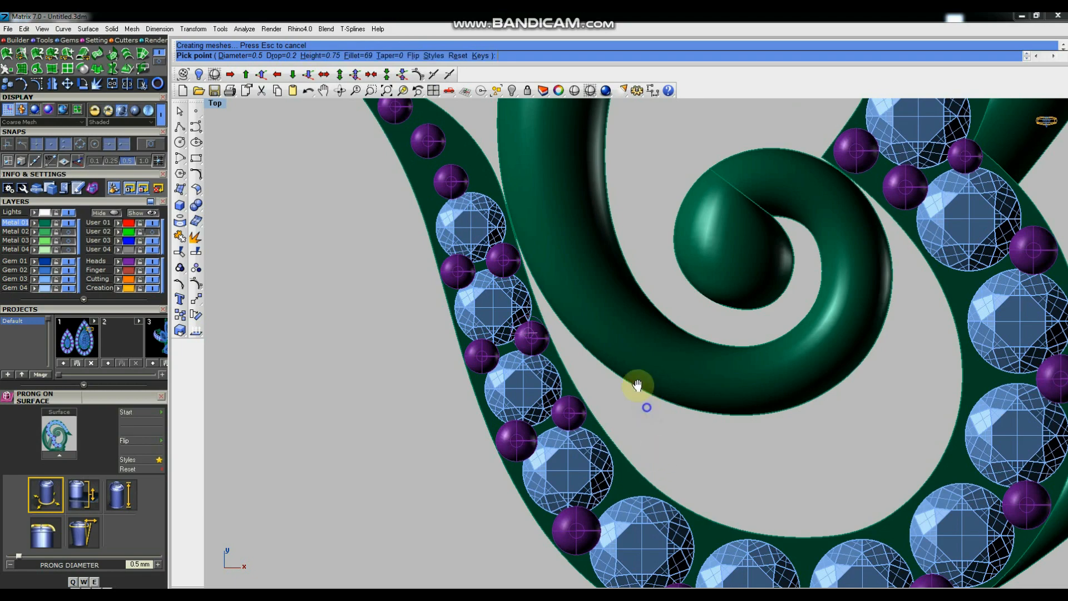
{"action": "right_click_drag", "start_coordinate": [637, 385], "coordinate": [619, 309]}
{"action": "scroll", "coordinate": [608, 438], "scroll_direction": "up", "scroll_amount": 4}
{"action": "scroll", "coordinate": [611, 394], "scroll_direction": "up", "scroll_amount": 2}
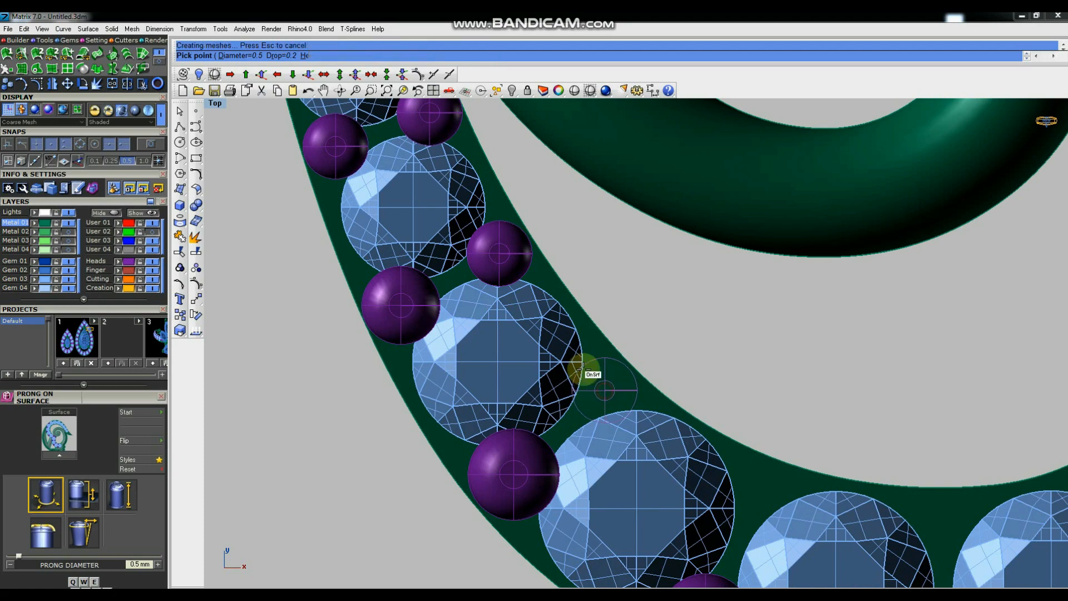
{"action": "scroll", "coordinate": [603, 400], "scroll_direction": "down", "scroll_amount": 5}
Increase the prong diameter to 0.55 mm and place three prongs in the inner gaps along the band's lowest bend.
{"action": "scroll", "coordinate": [652, 421], "scroll_direction": "up", "scroll_amount": 6}
{"action": "scroll", "coordinate": [652, 422], "scroll_direction": "up", "scroll_amount": 1}
{"action": "key", "text": "e"}
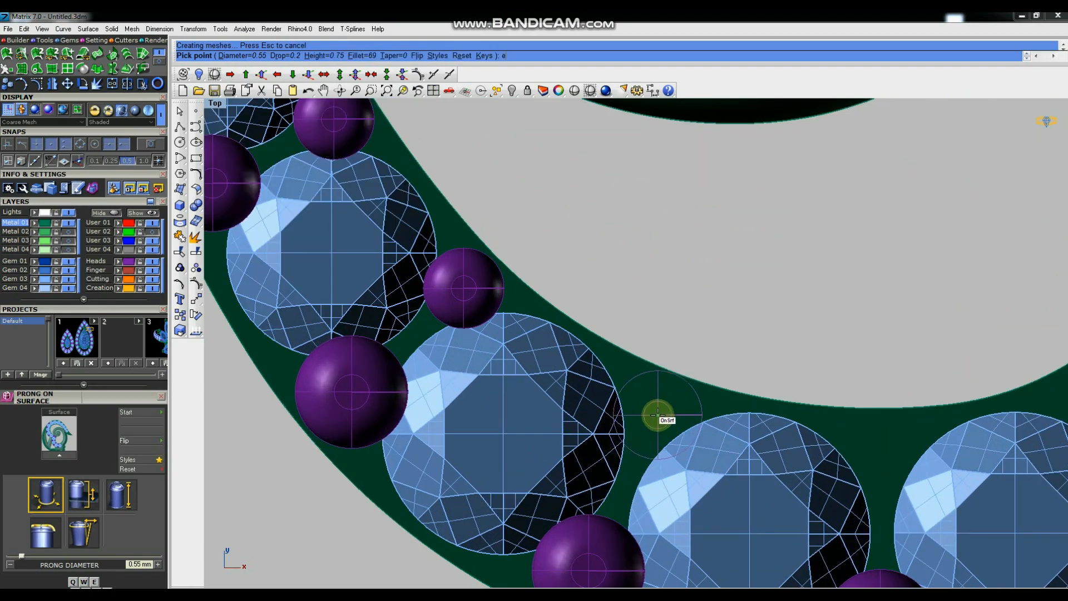
{"action": "scroll", "coordinate": [506, 363], "scroll_direction": "down", "scroll_amount": 3}
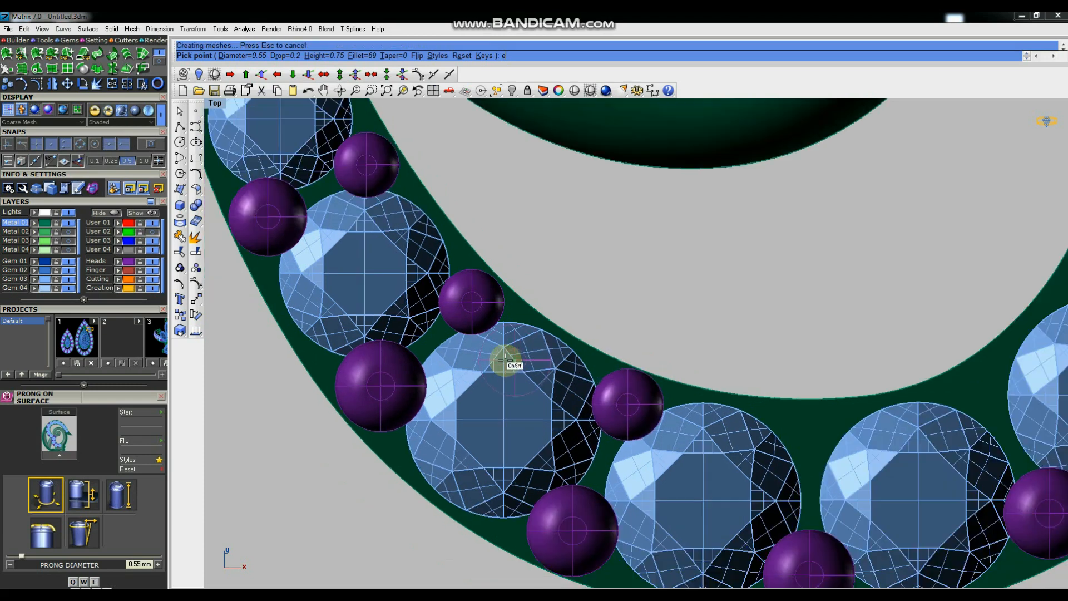
{"action": "scroll", "coordinate": [755, 421], "scroll_direction": "up", "scroll_amount": 2}
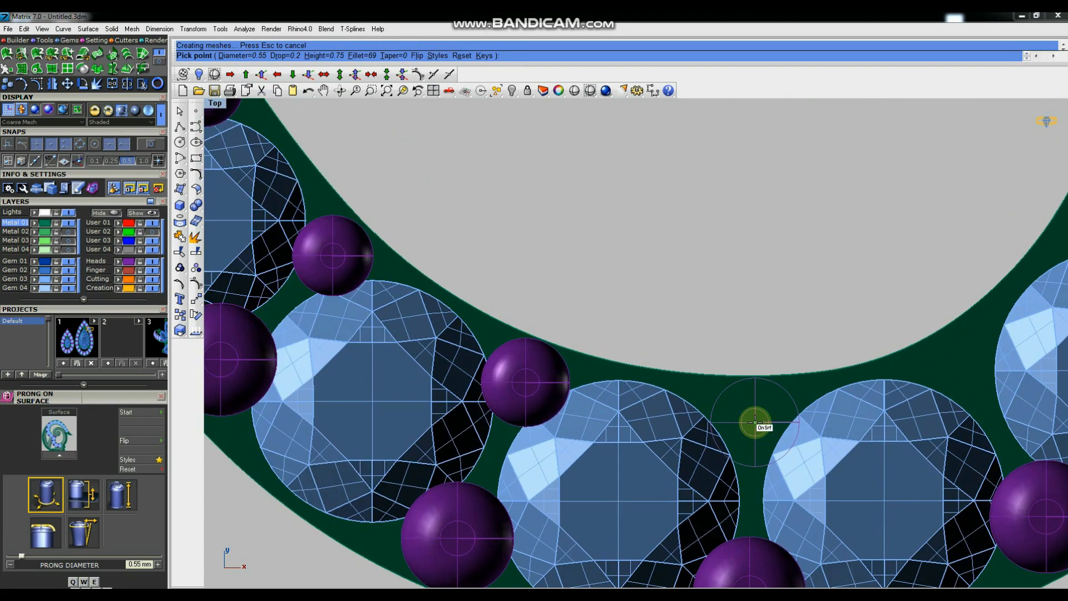
{"action": "left_click", "coordinate": [754, 422]}
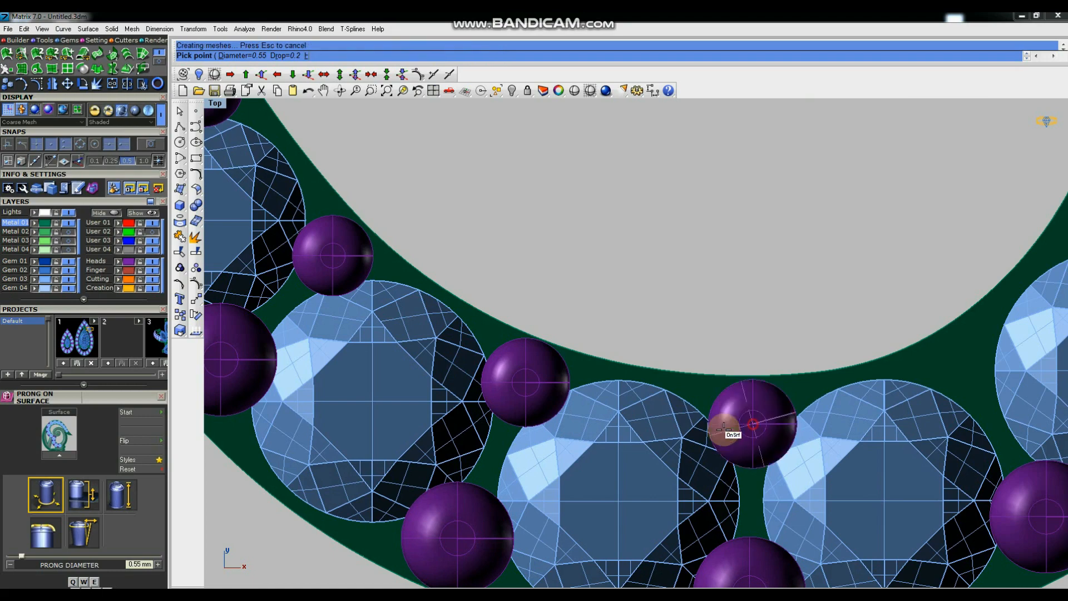
{"action": "scroll", "coordinate": [525, 436], "scroll_direction": "down", "scroll_amount": 3}
{"action": "scroll", "coordinate": [827, 389], "scroll_direction": "up", "scroll_amount": 2}
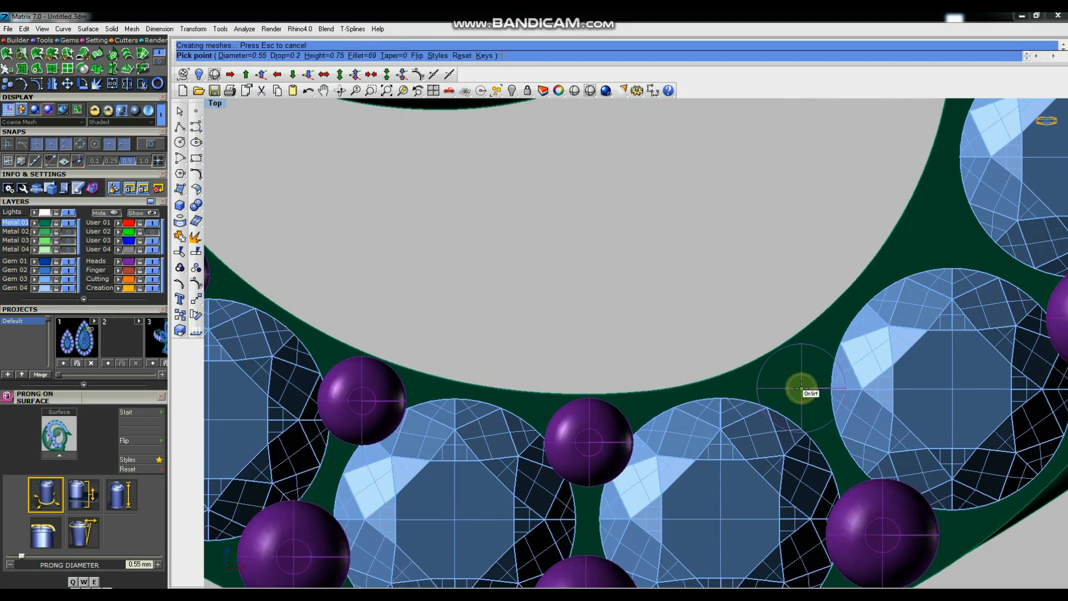
{"action": "left_click", "coordinate": [802, 385]}
{"action": "scroll", "coordinate": [715, 495], "scroll_direction": "down", "scroll_amount": 3}
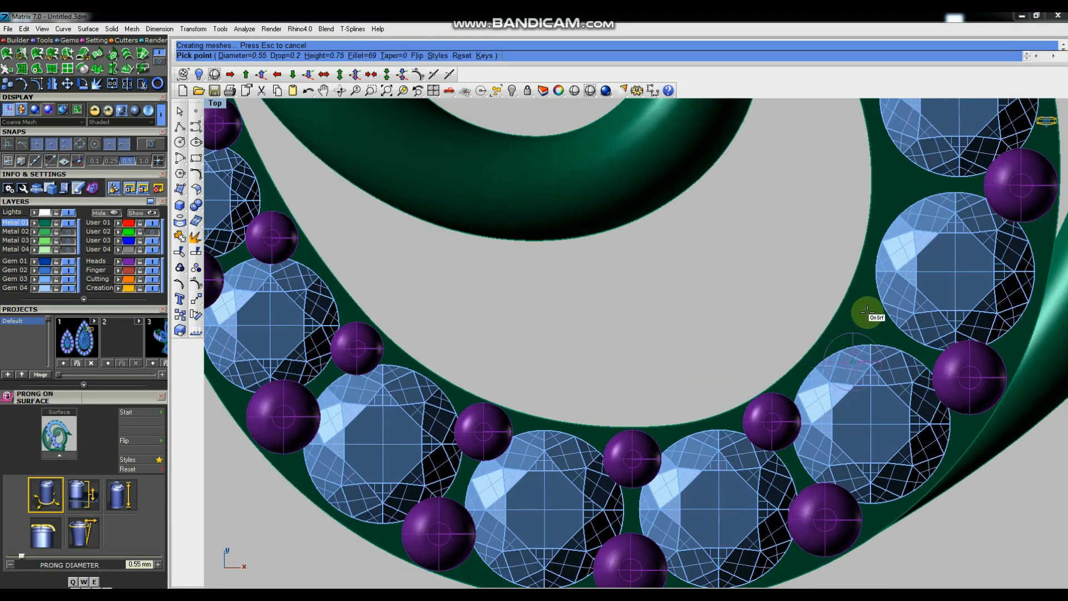
Place three 0.55 mm prongs in the remaining inner gaps up the band's right side and finish placing prongs.
{"action": "scroll", "coordinate": [870, 313], "scroll_direction": "up", "scroll_amount": 1}
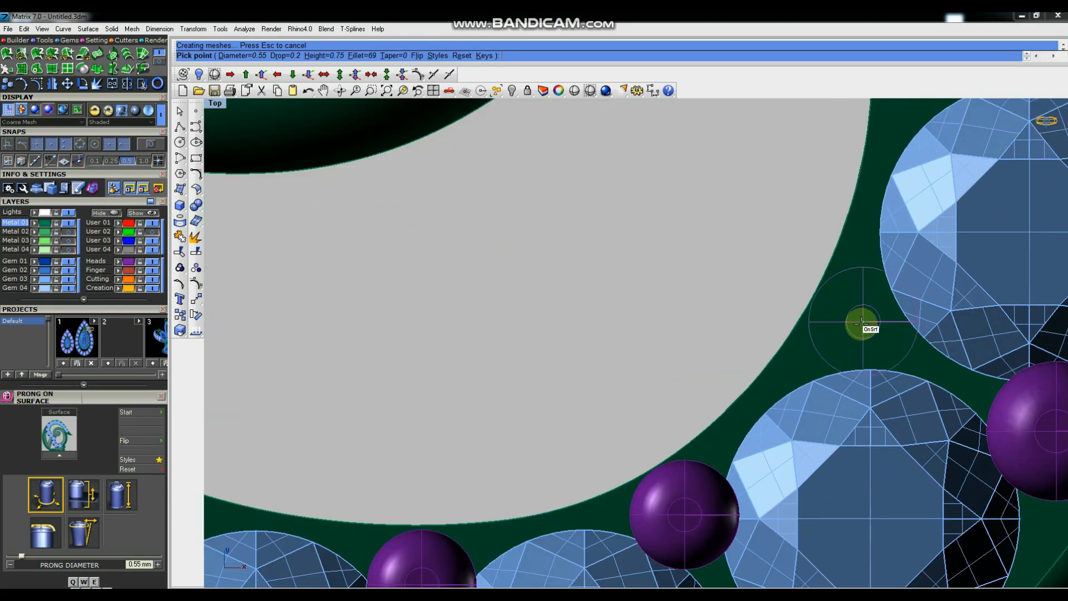
{"action": "left_click", "coordinate": [860, 324]}
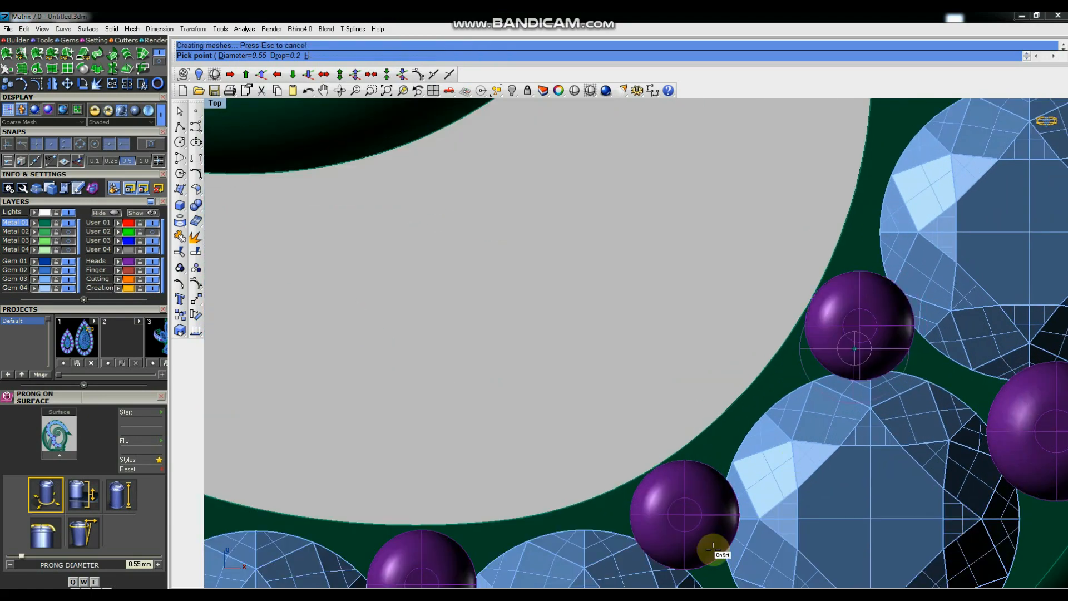
{"action": "scroll", "coordinate": [710, 544], "scroll_direction": "down", "scroll_amount": 5}
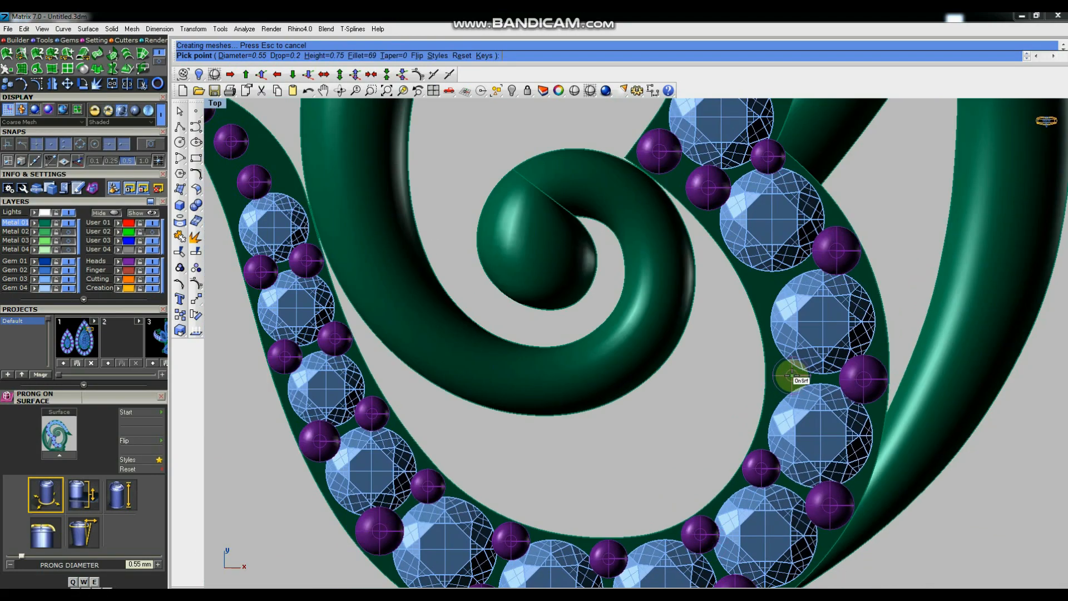
{"action": "scroll", "coordinate": [791, 374], "scroll_direction": "up", "scroll_amount": 3}
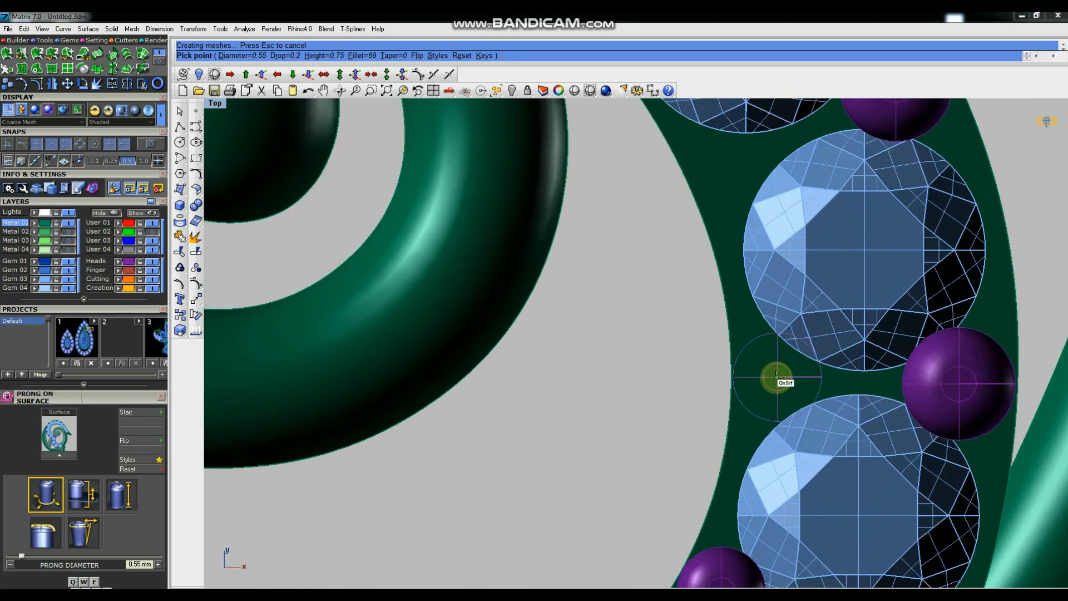
{"action": "left_click", "coordinate": [777, 377]}
{"action": "scroll", "coordinate": [786, 486], "scroll_direction": "down", "scroll_amount": 3}
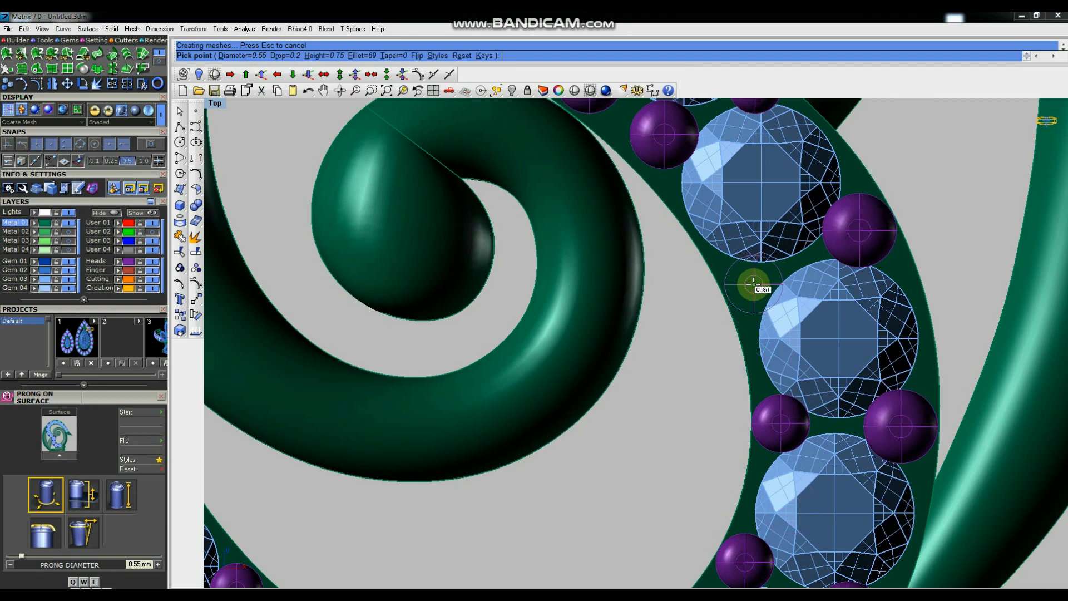
{"action": "left_click", "coordinate": [753, 284]}
{"action": "scroll", "coordinate": [760, 294], "scroll_direction": "down", "scroll_amount": 3}
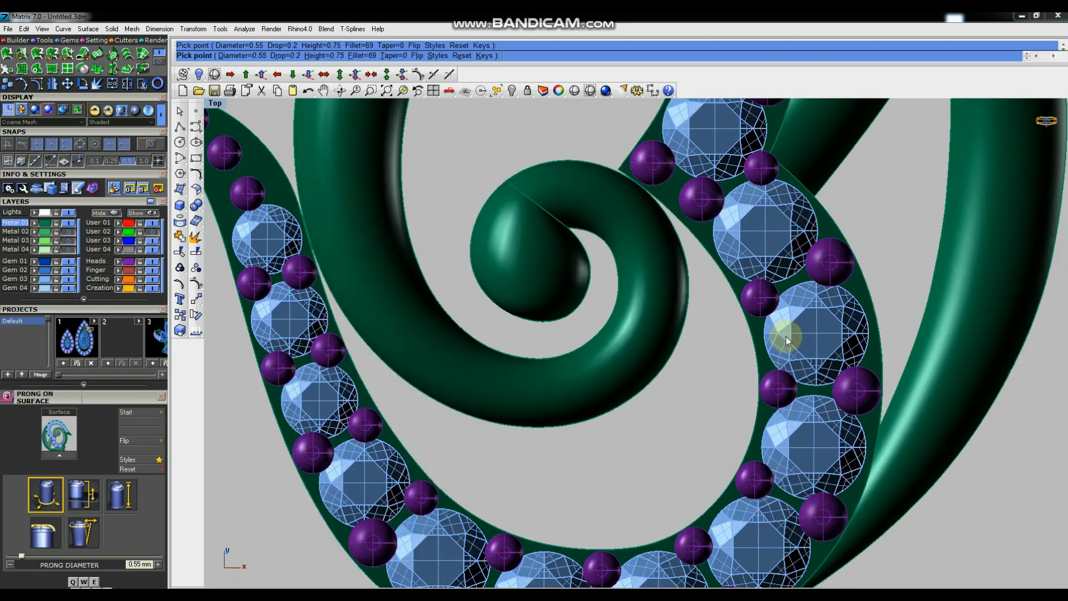
{"action": "scroll", "coordinate": [787, 337], "scroll_direction": "down", "scroll_amount": 4}
{"action": "right_click", "coordinate": [462, 512]}
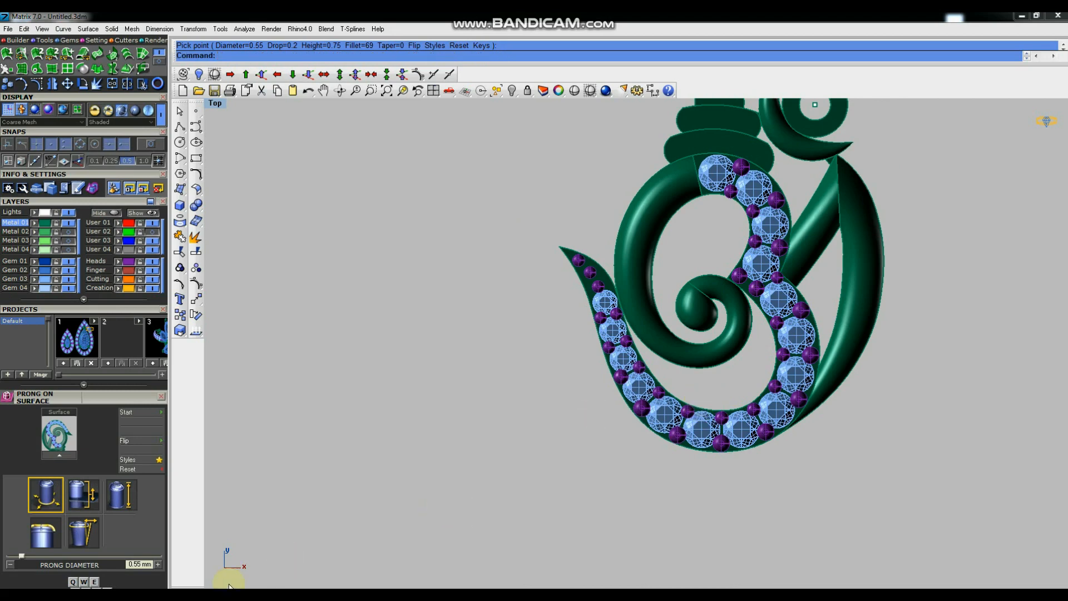
Restart Prong On Surface on the flat band and place a 0.5 mm prong in the outer corner at its upper end.
{"action": "scroll", "coordinate": [714, 176], "scroll_direction": "up", "scroll_amount": 7}
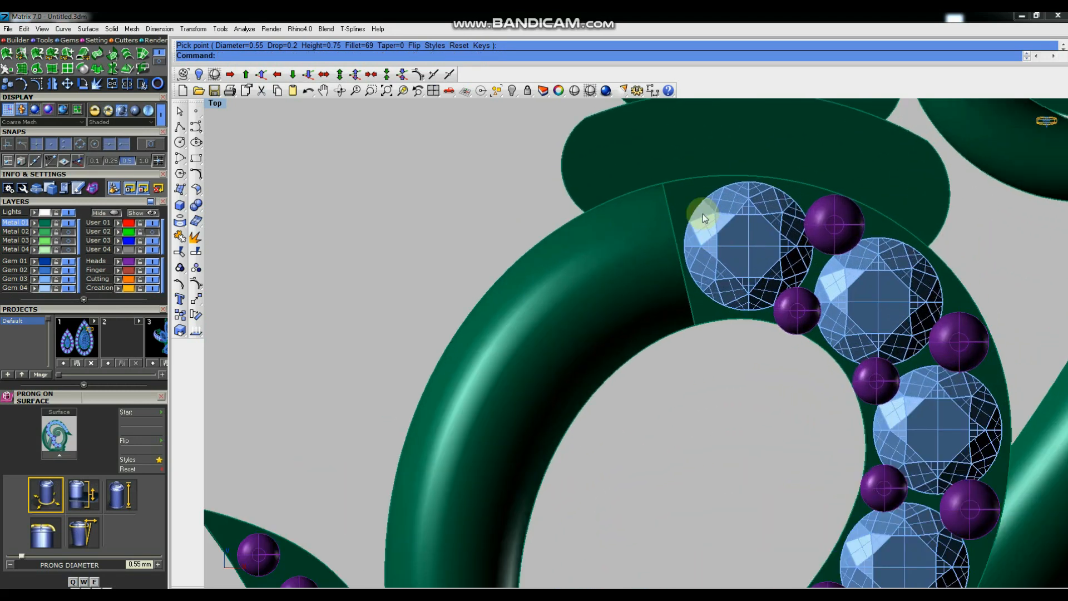
{"action": "left_click", "coordinate": [684, 195]}
{"action": "left_click", "coordinate": [141, 429]}
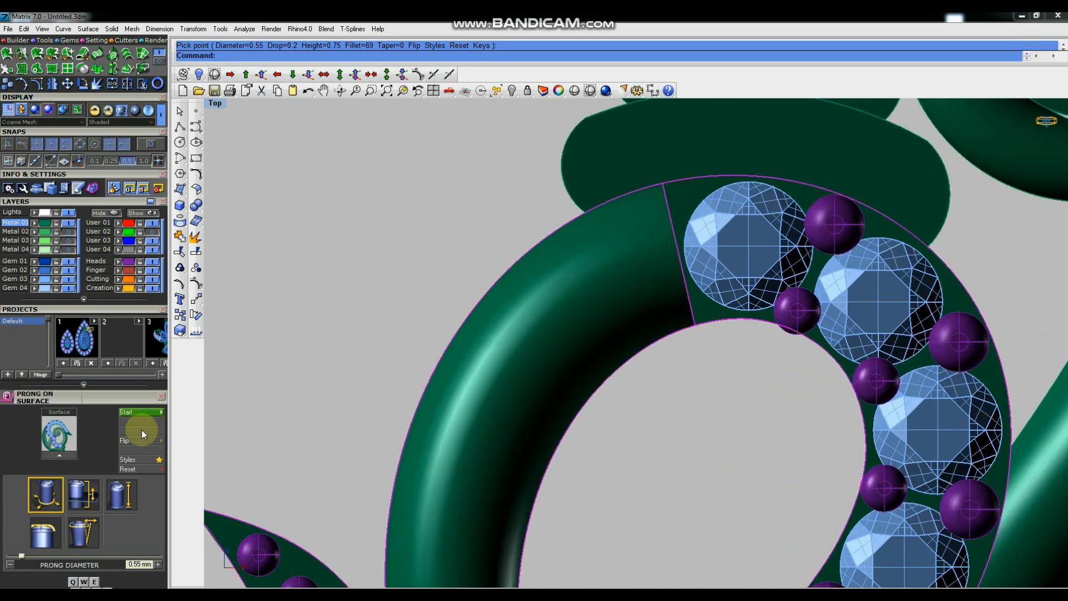
{"action": "left_click", "coordinate": [59, 457]}
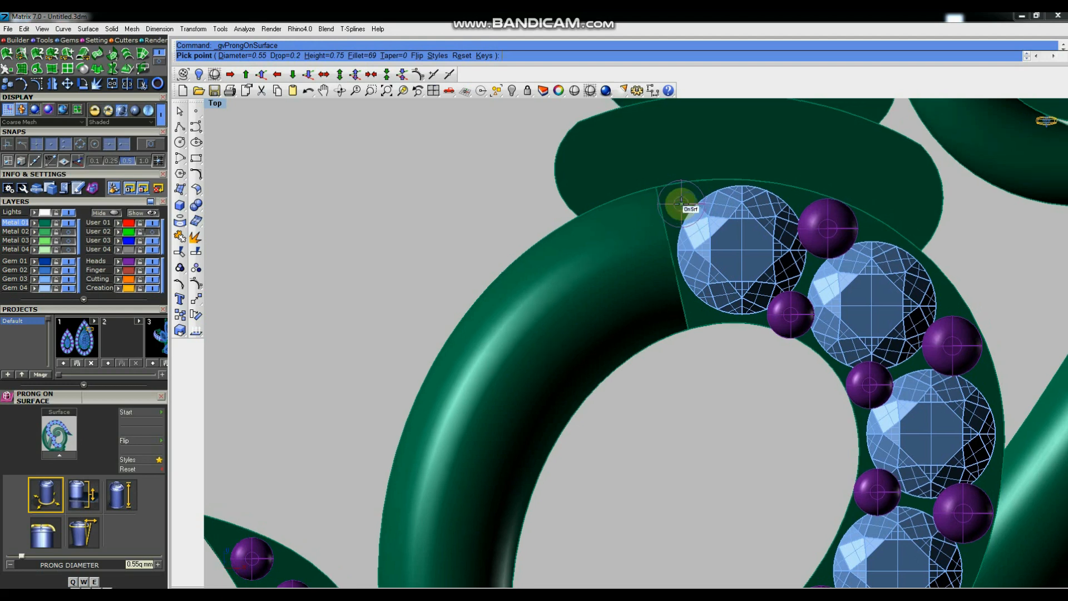
{"action": "scroll", "coordinate": [690, 197], "scroll_direction": "up", "scroll_amount": 3}
{"action": "type", "text": "q"}
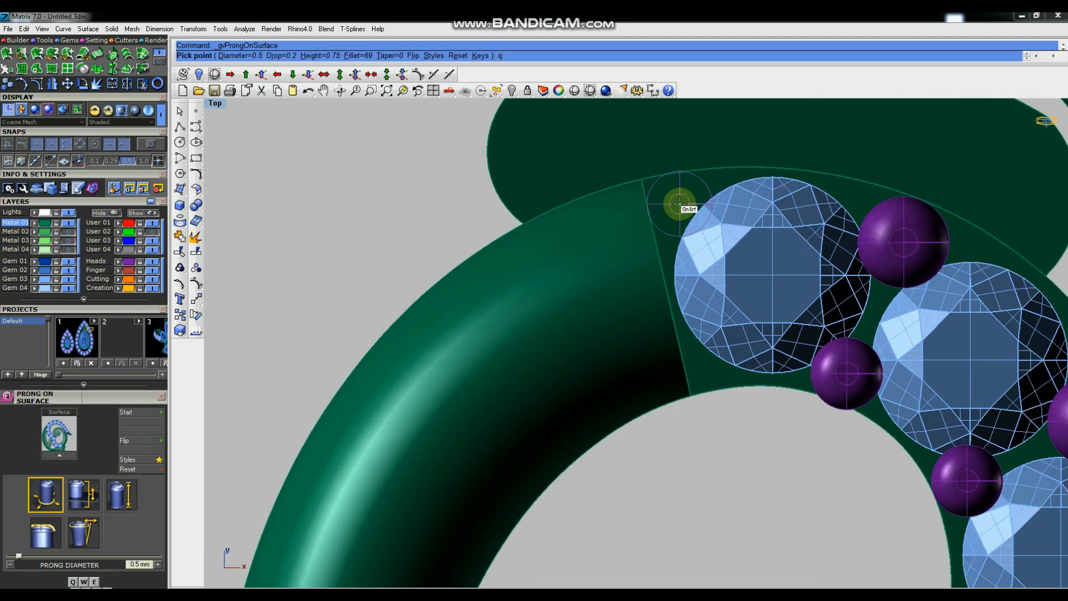
{"action": "left_click", "coordinate": [678, 204]}
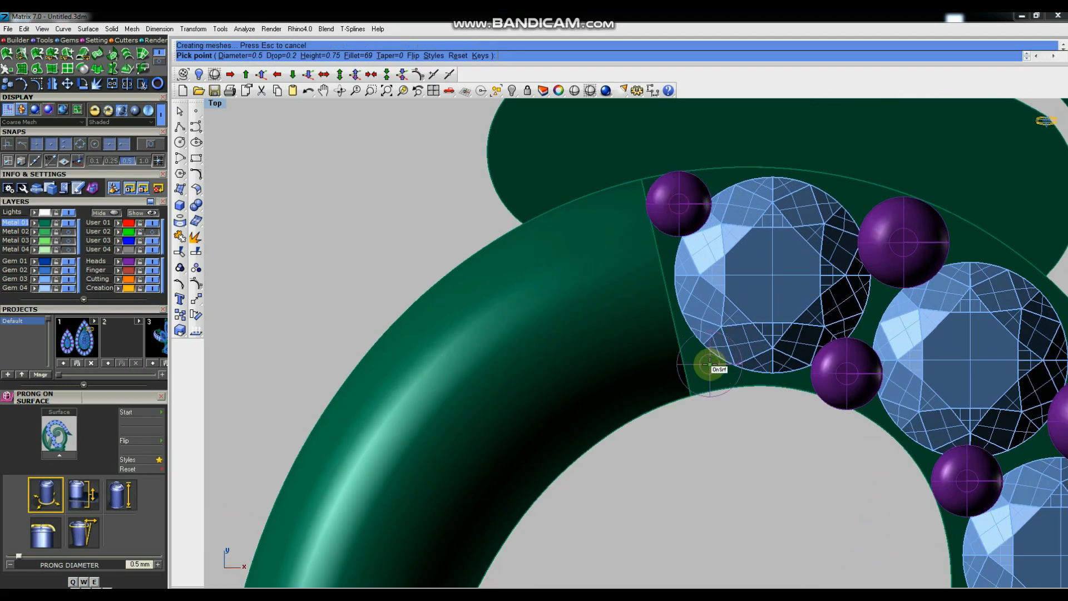
Set the prong diameter to 0.45 mm, place a prong in the inner corner at the band's upper end and finish placing.
{"action": "type", "text": "qq"}
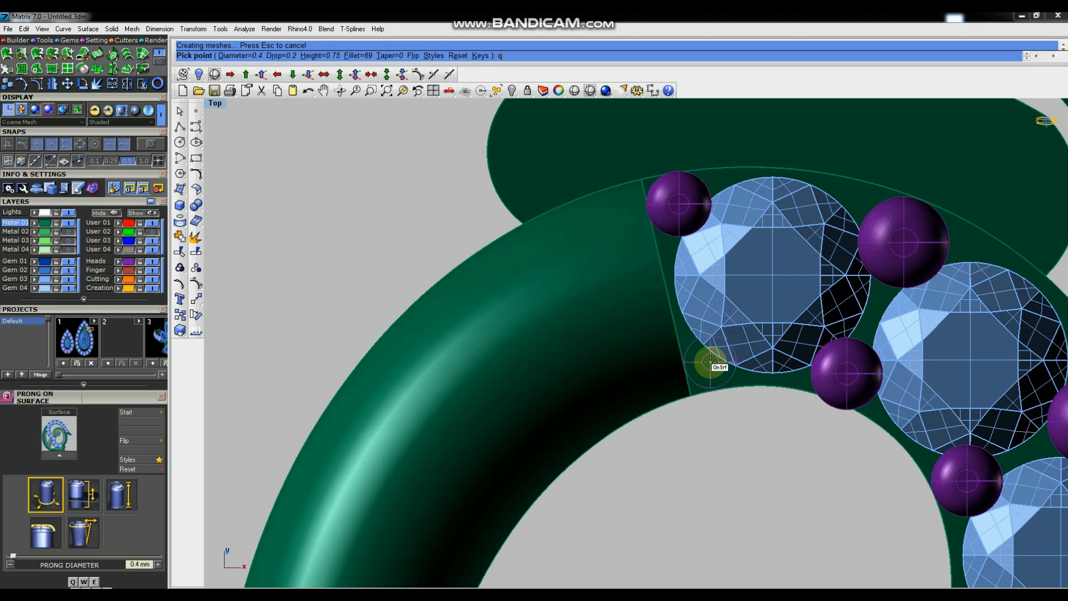
{"action": "type", "text": "e"}
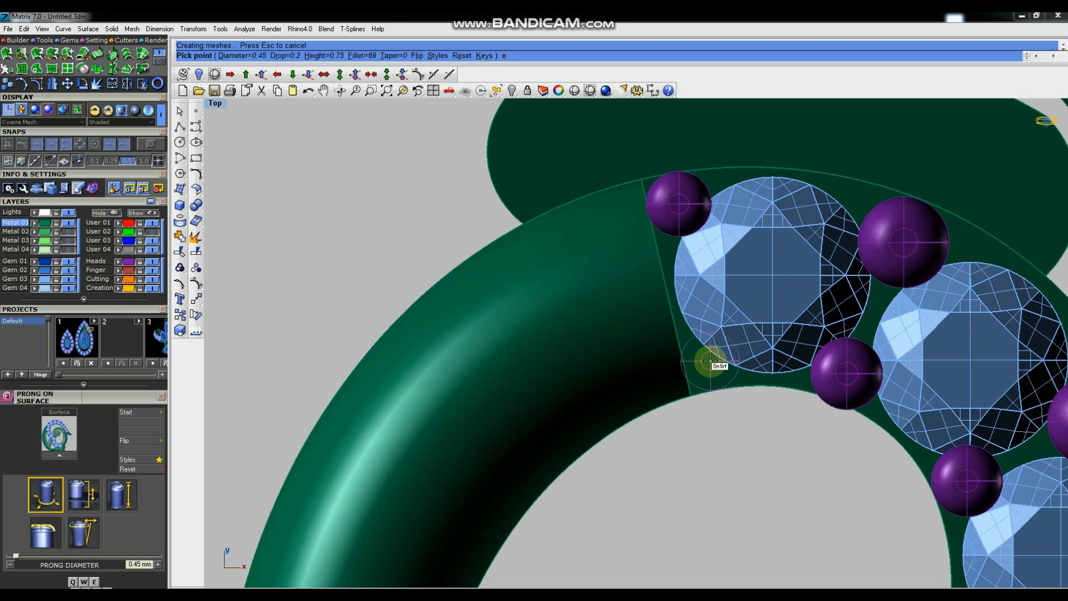
{"action": "left_click", "coordinate": [711, 364]}
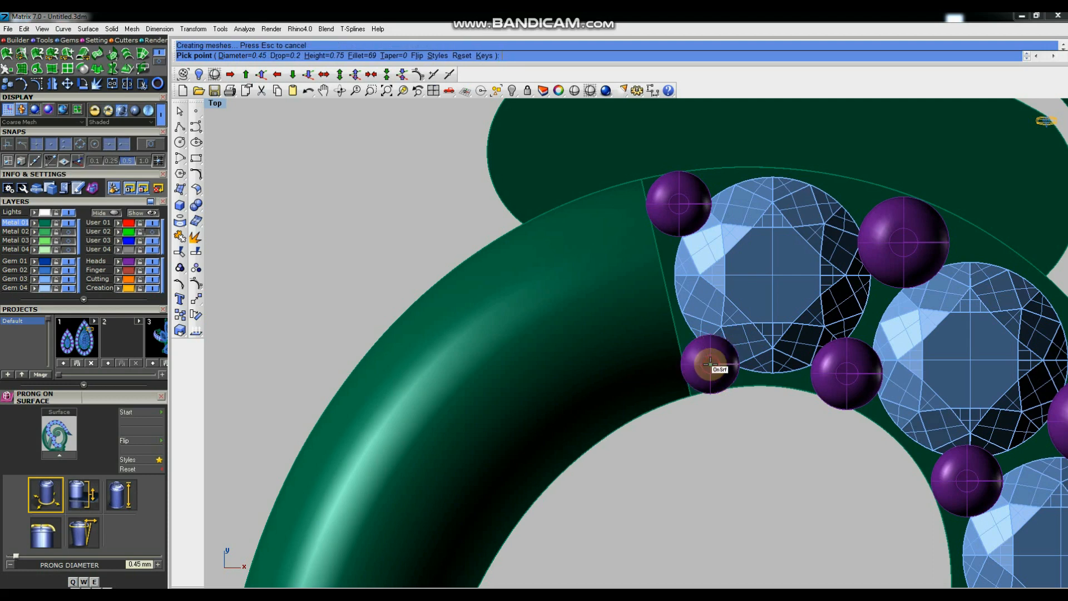
{"action": "scroll", "coordinate": [703, 384], "scroll_direction": "down", "scroll_amount": 5}
{"action": "right_click_drag", "start_coordinate": [706, 380], "coordinate": [591, 339]}
{"action": "scroll", "coordinate": [590, 339], "scroll_direction": "up", "scroll_amount": 3}
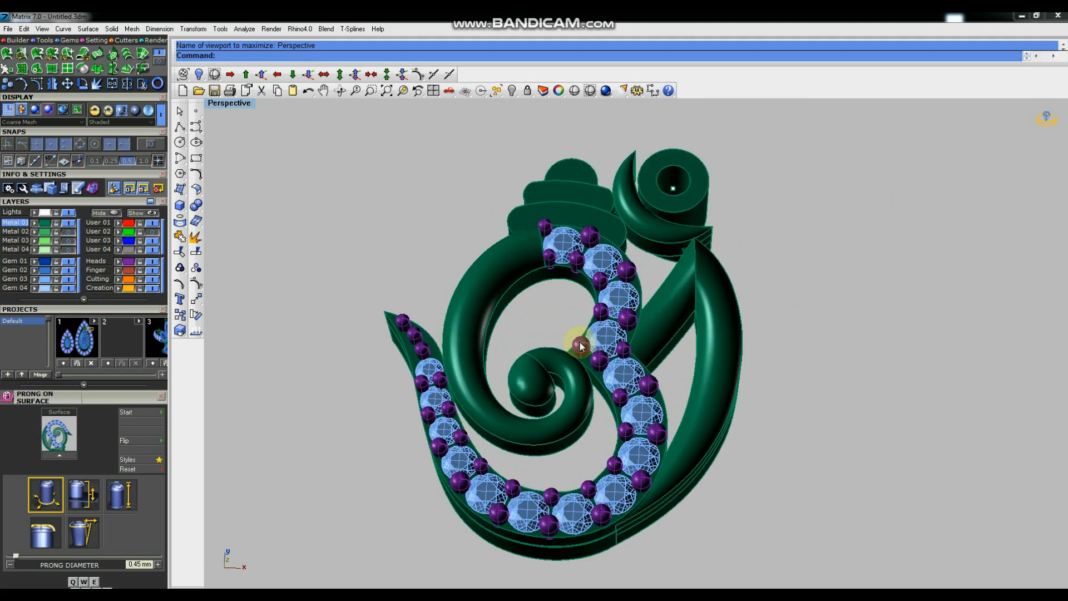
Group all the prongs together and group all the gems of the flat band together.
{"action": "left_click", "coordinate": [497, 90]}
{"action": "left_click", "coordinate": [566, 112]}
{"action": "left_click", "coordinate": [180, 268]}
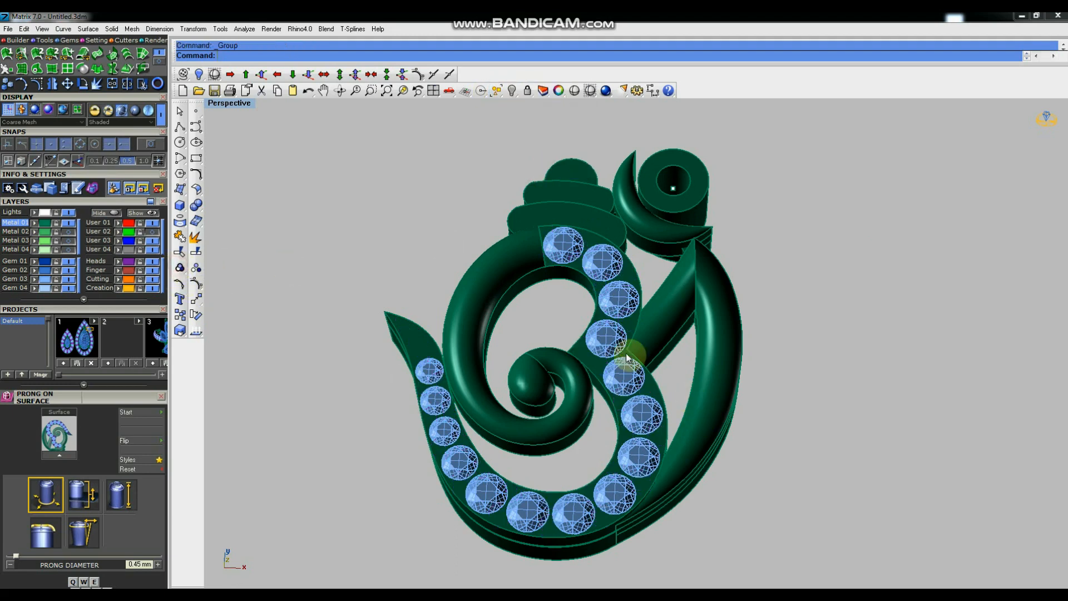
{"action": "left_click", "coordinate": [605, 341]}
{"action": "left_click", "coordinate": [662, 368]}
{"action": "left_click", "coordinate": [498, 92]}
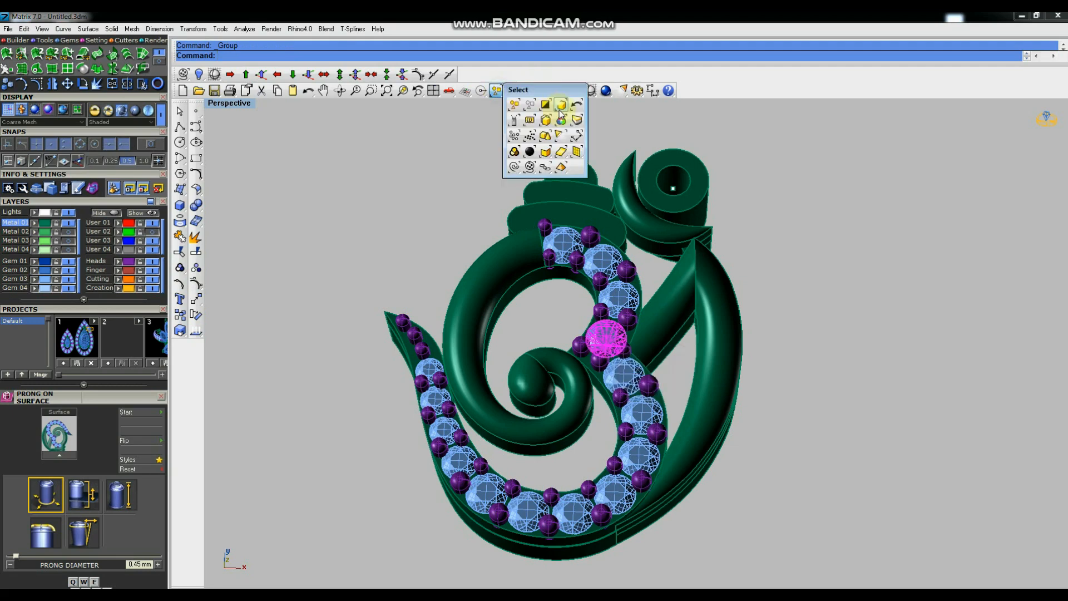
{"action": "left_click", "coordinate": [561, 124]}
{"action": "left_click", "coordinate": [179, 268]}
{"action": "scroll", "coordinate": [876, 286], "scroll_direction": "down", "scroll_amount": 2}
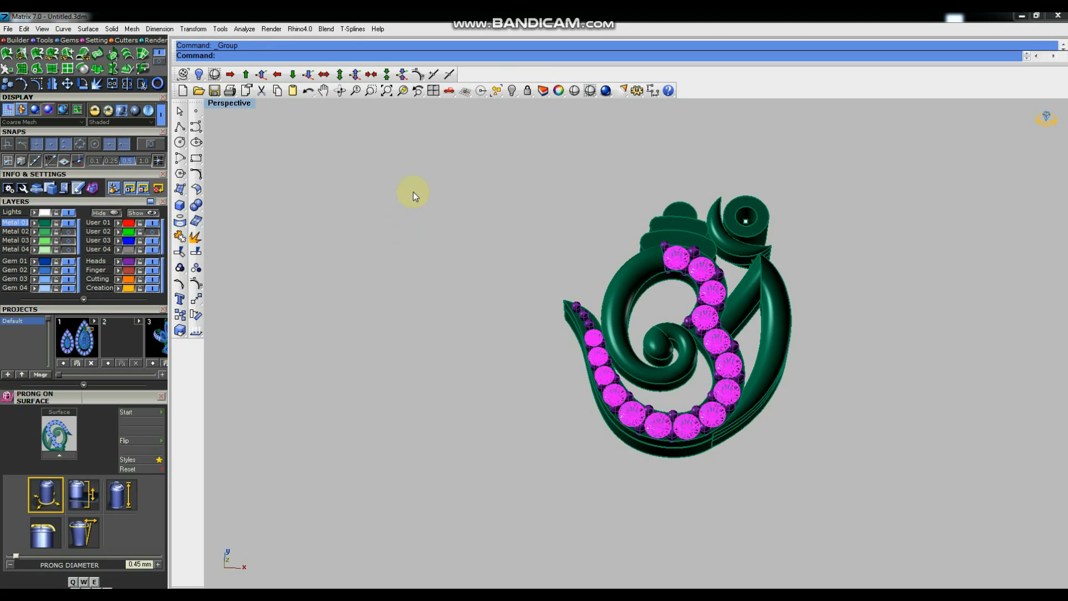
Create gem cutters for the grouped gems along the band from a preset Gem Cutter style.
{"action": "middle_click", "coordinate": [454, 384]}
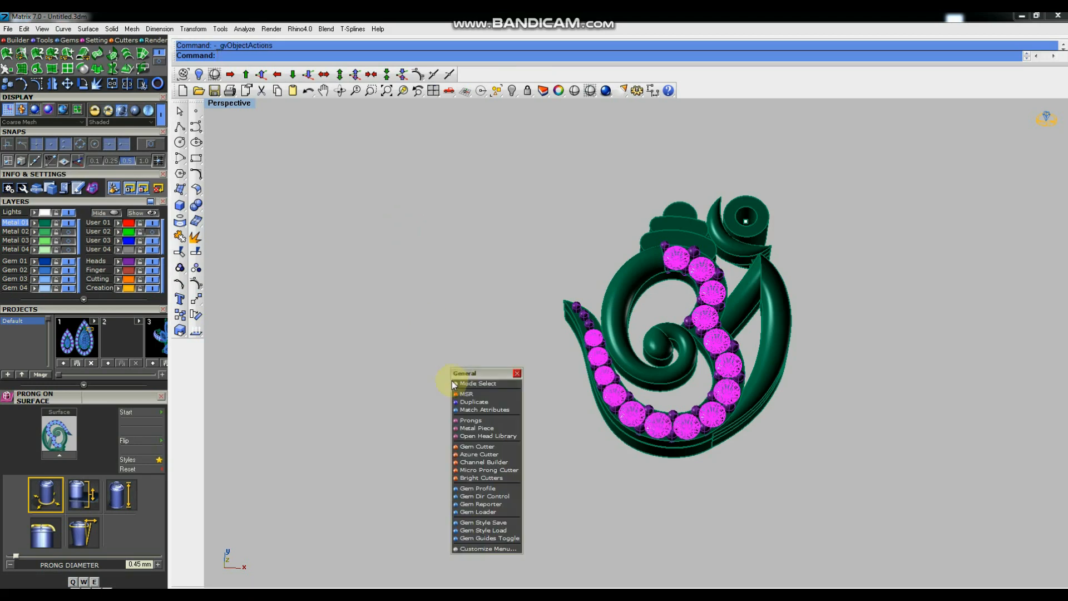
{"action": "left_click", "coordinate": [472, 447]}
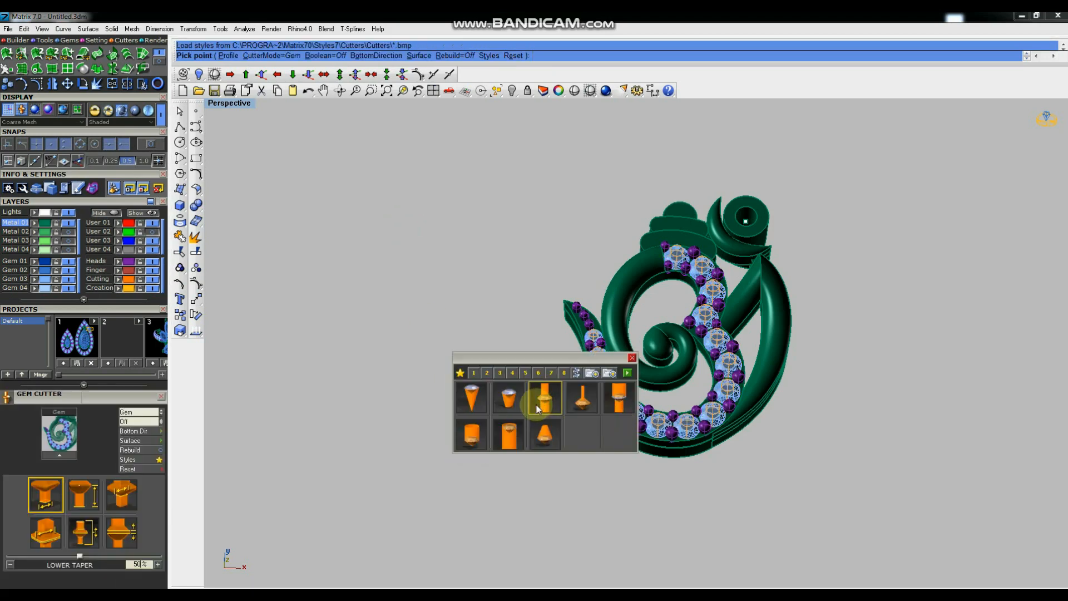
{"action": "left_click", "coordinate": [566, 413]}
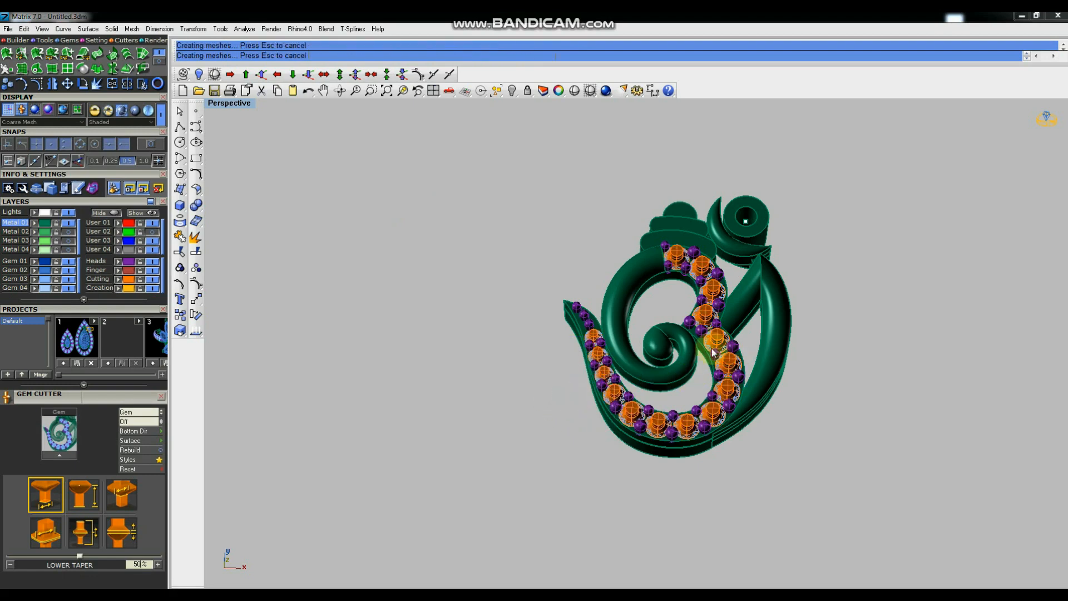
{"action": "scroll", "coordinate": [723, 356], "scroll_direction": "up", "scroll_amount": 5}
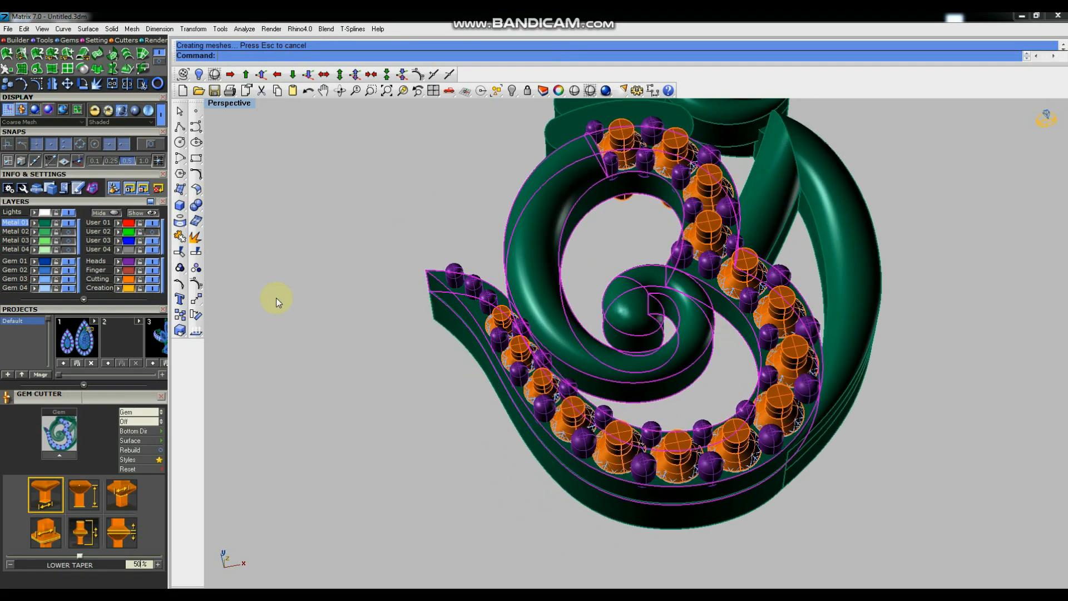
Subtract the gem cutters from the flat band with BooleanDifference and delete the cutters.
{"action": "left_click", "coordinate": [196, 206]}
{"action": "left_click", "coordinate": [229, 222]}
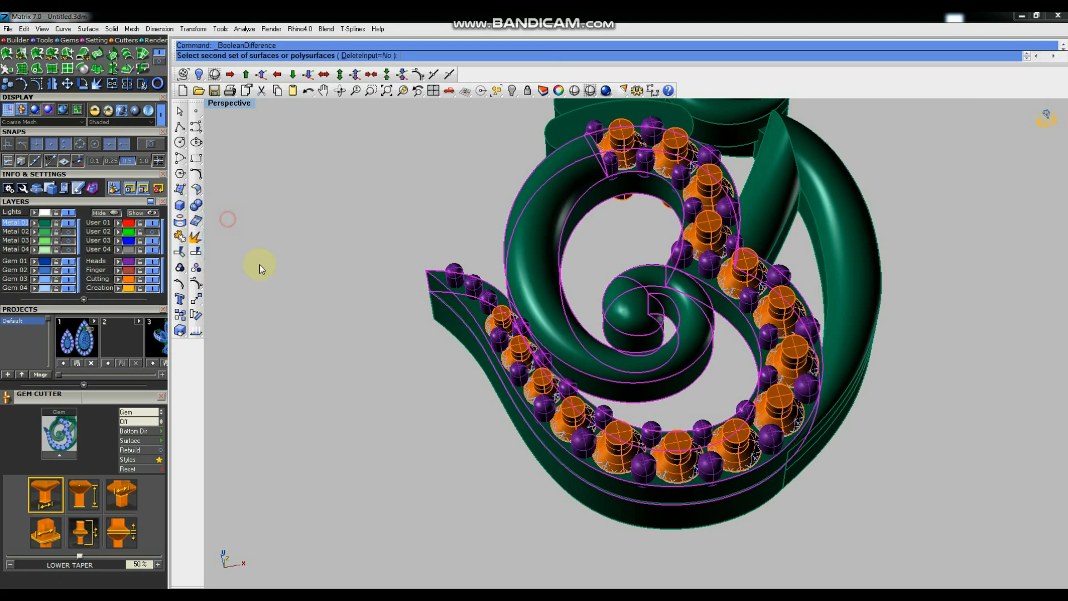
{"action": "left_click", "coordinate": [629, 426]}
{"action": "key", "text": "Return"}
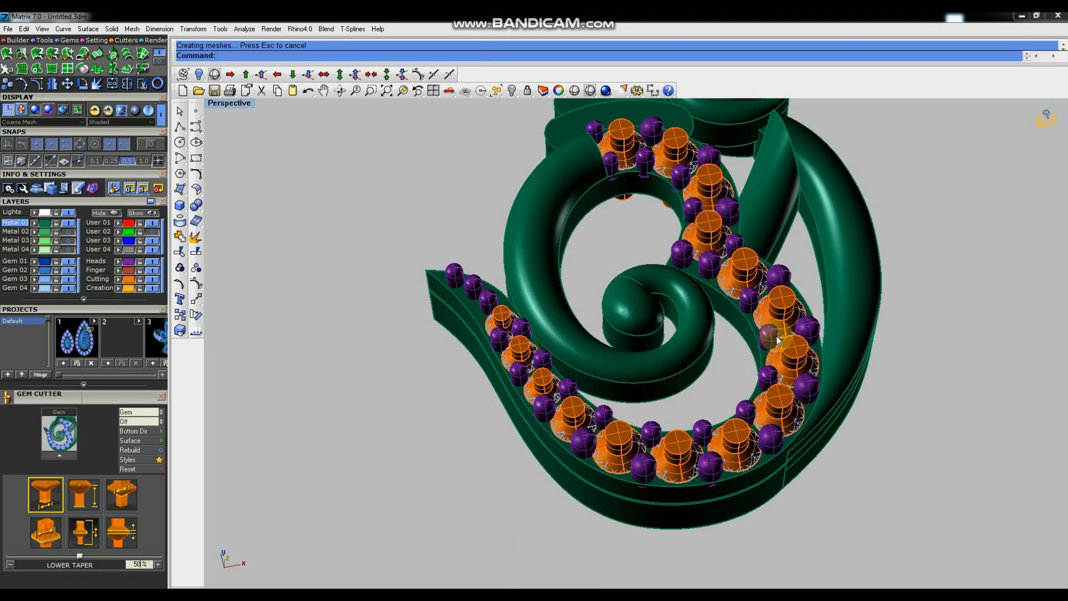
{"action": "left_click", "coordinate": [792, 292]}
{"action": "key", "text": "Delete"}
Load a 1.9 mm round diamond with Gem Loader and move it over the hole of the upper round tube.
{"action": "right_click_drag", "start_coordinate": [803, 368], "coordinate": [697, 365]}
{"action": "scroll", "coordinate": [652, 352], "scroll_direction": "up", "scroll_amount": 6}
{"action": "key", "text": "ctrl+F1"}
{"action": "scroll", "coordinate": [688, 363], "scroll_direction": "down", "scroll_amount": 10}
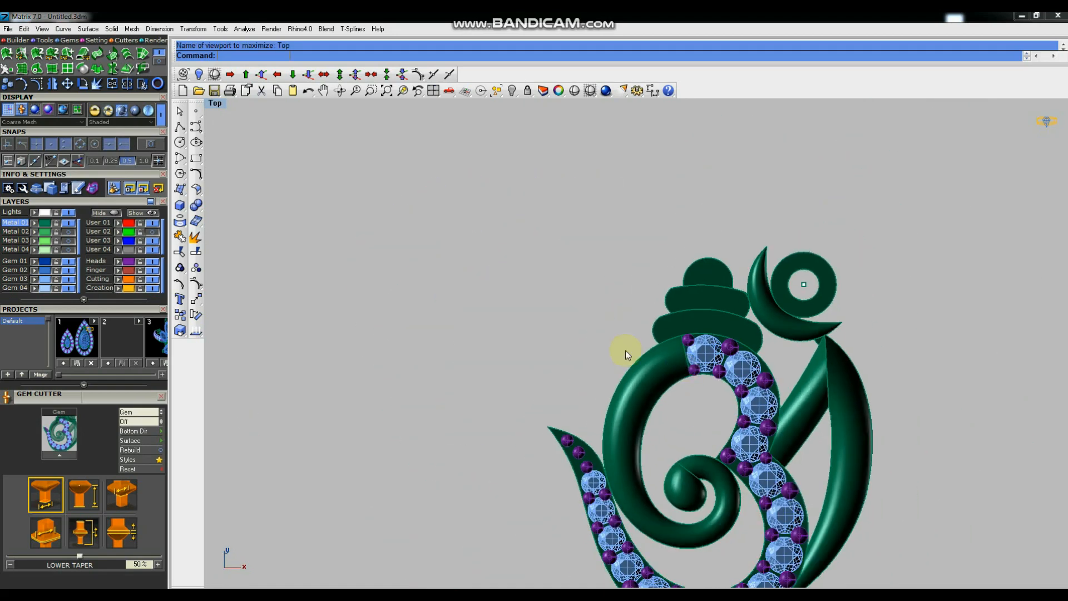
{"action": "scroll", "coordinate": [98, 219], "scroll_direction": "up", "scroll_amount": 3}
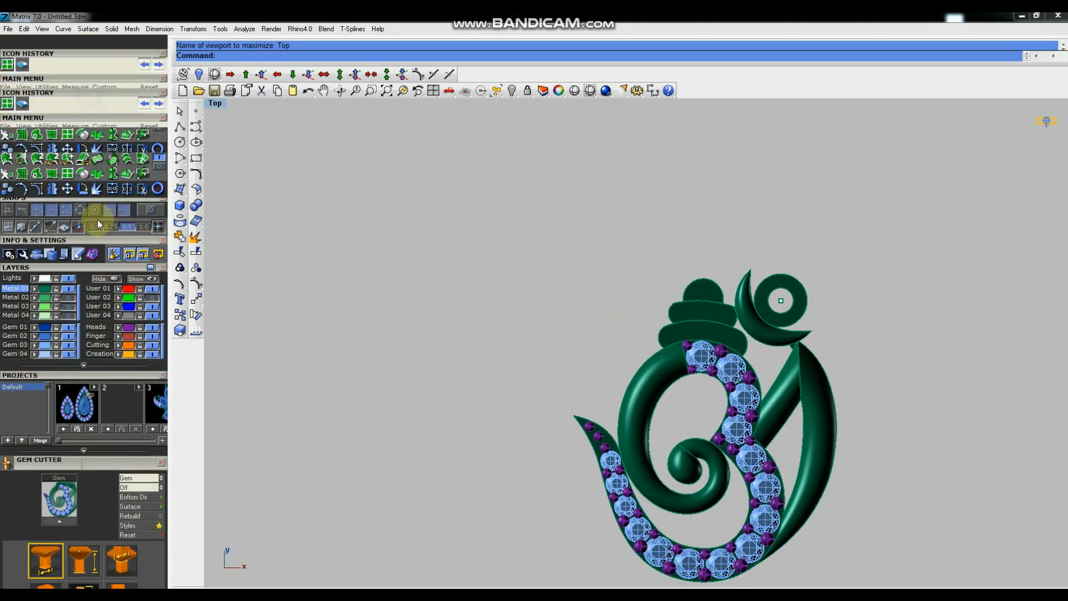
{"action": "left_click_drag", "start_coordinate": [96, 222], "coordinate": [93, 147]}
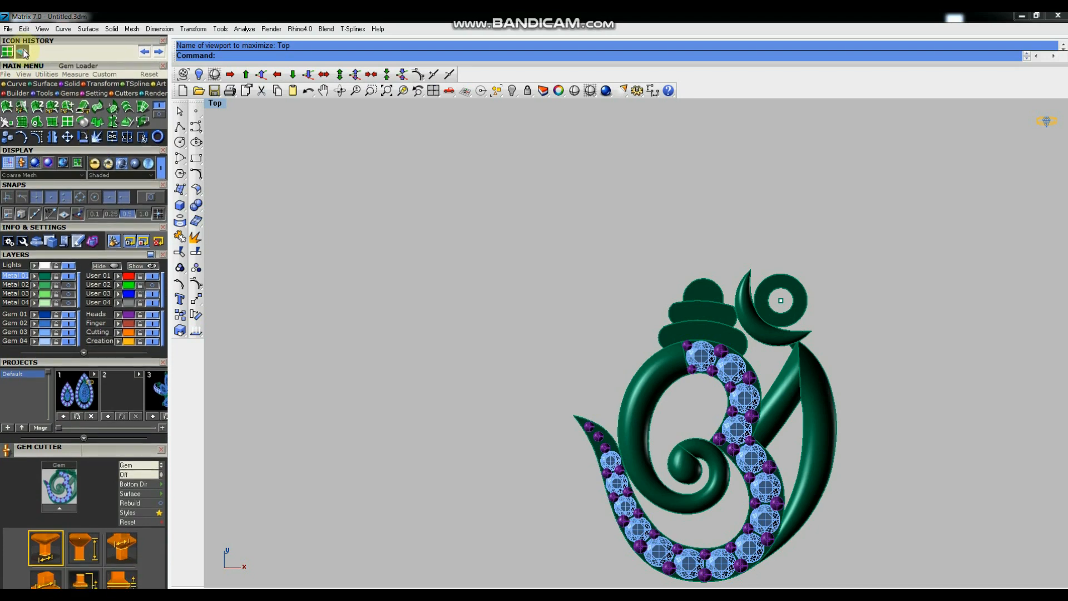
{"action": "left_click", "coordinate": [22, 53]}
{"action": "left_click", "coordinate": [82, 505]}
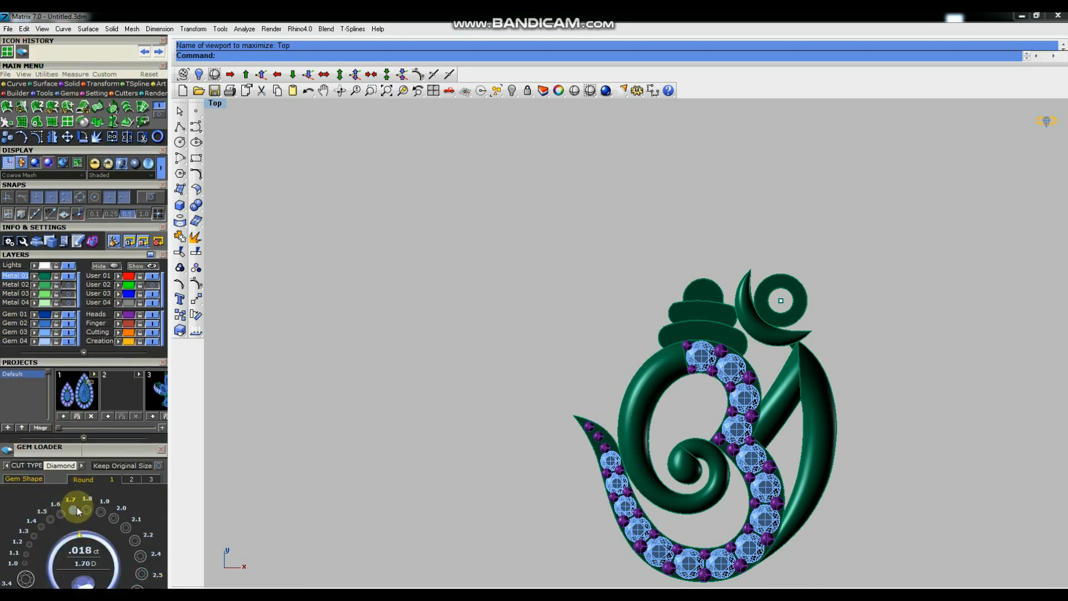
{"action": "left_click", "coordinate": [100, 511]}
{"action": "left_click", "coordinate": [196, 300]}
{"action": "left_click", "coordinate": [354, 450]}
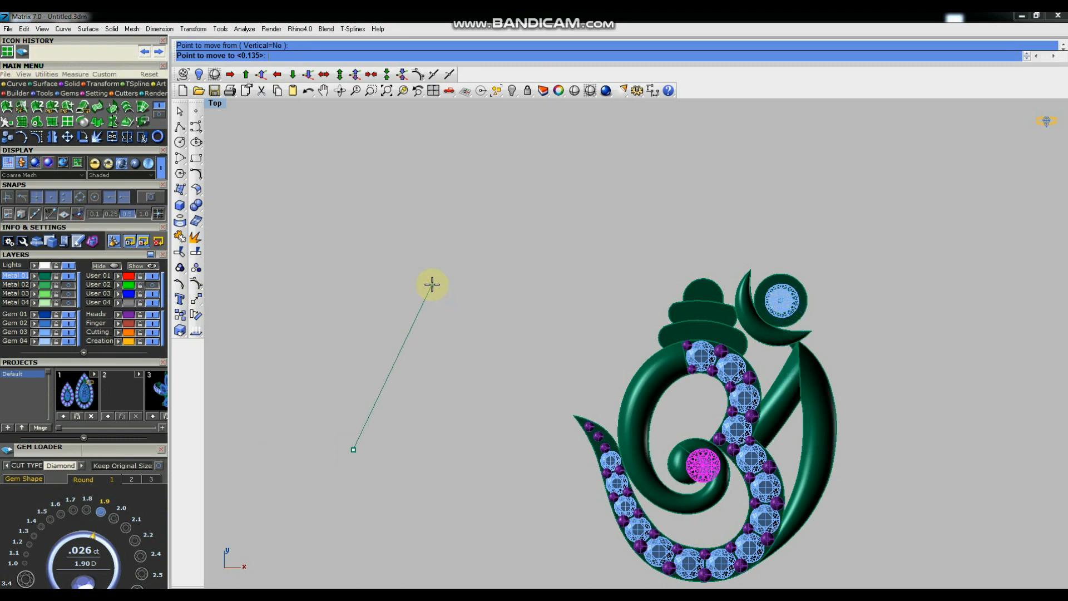
{"action": "left_click", "coordinate": [431, 284]}
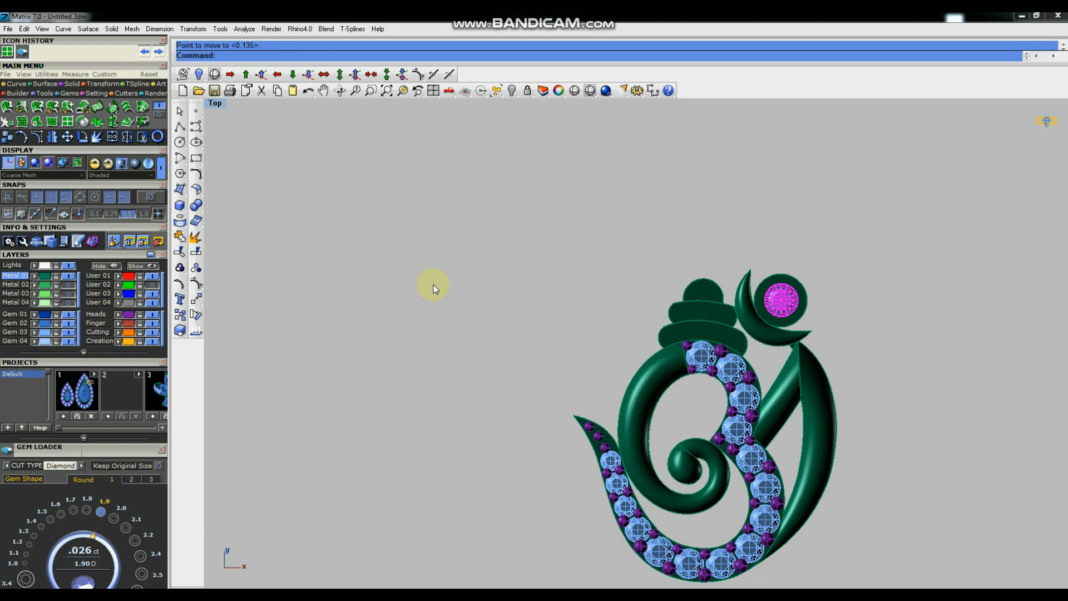
Raise the 1.9 mm diamond vertically in 0.1 mm increments until it sits at the top of the tube.
{"action": "key", "text": "ctrl+F4"}
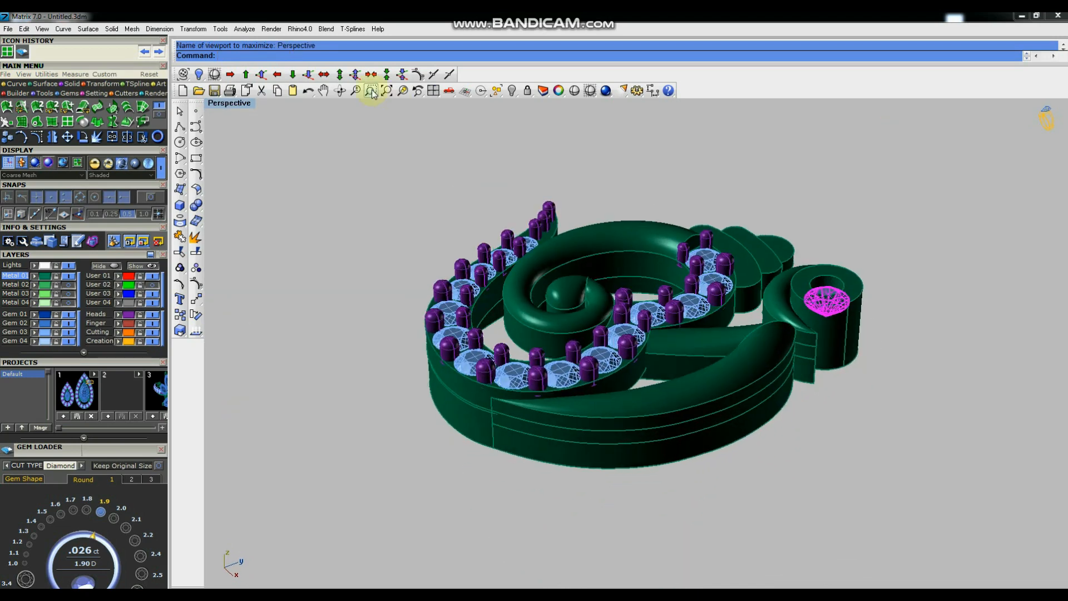
{"action": "left_click", "coordinate": [261, 73]}
{"action": "right_click", "coordinate": [293, 232]}
{"action": "right_click", "coordinate": [293, 232]}
{"action": "right_click", "coordinate": [293, 233]}
{"action": "right_click", "coordinate": [293, 232]}
{"action": "right_click", "coordinate": [293, 232]}
{"action": "left_click", "coordinate": [294, 232]}
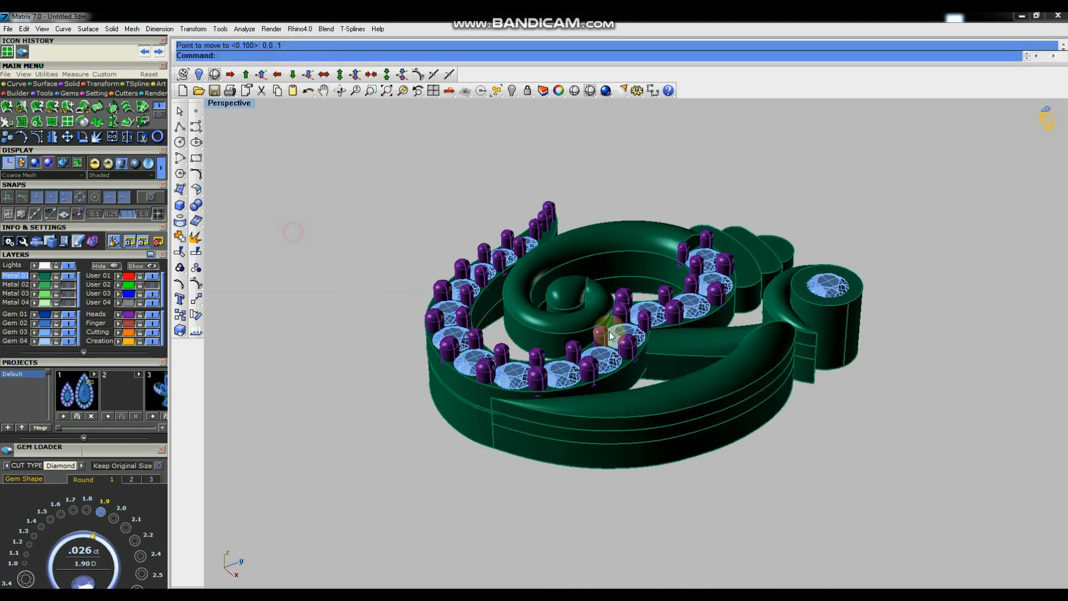
Hide the tube's diamond and chamfer the upper edge of the tube's hole by 0.3 mm.
{"action": "left_click", "coordinate": [835, 288]}
{"action": "left_click", "coordinate": [512, 90]}
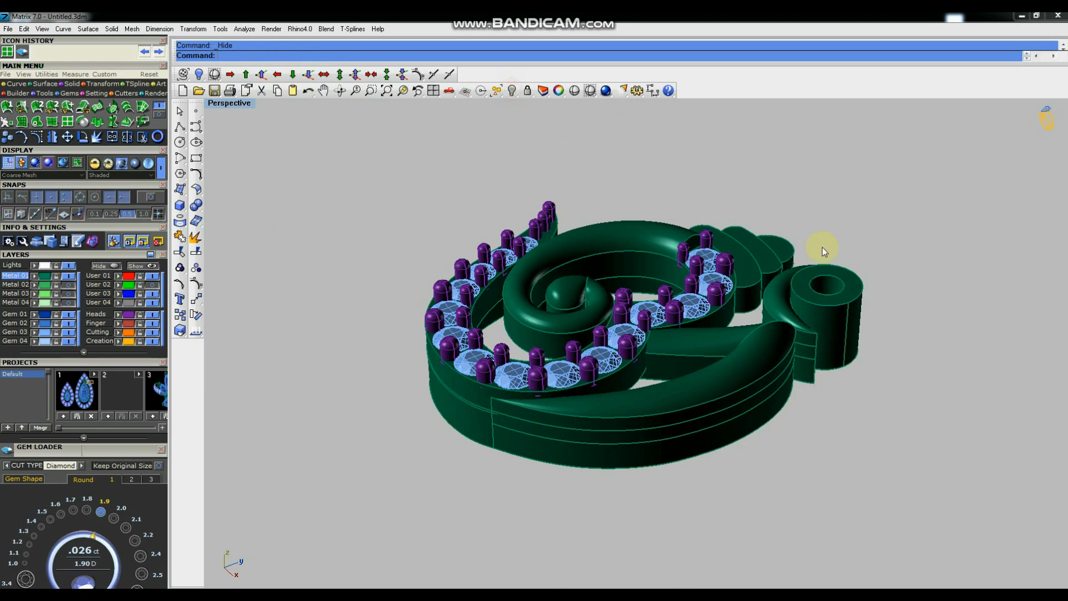
{"action": "scroll", "coordinate": [823, 247], "scroll_direction": "up", "scroll_amount": 4}
{"action": "left_click", "coordinate": [198, 207]}
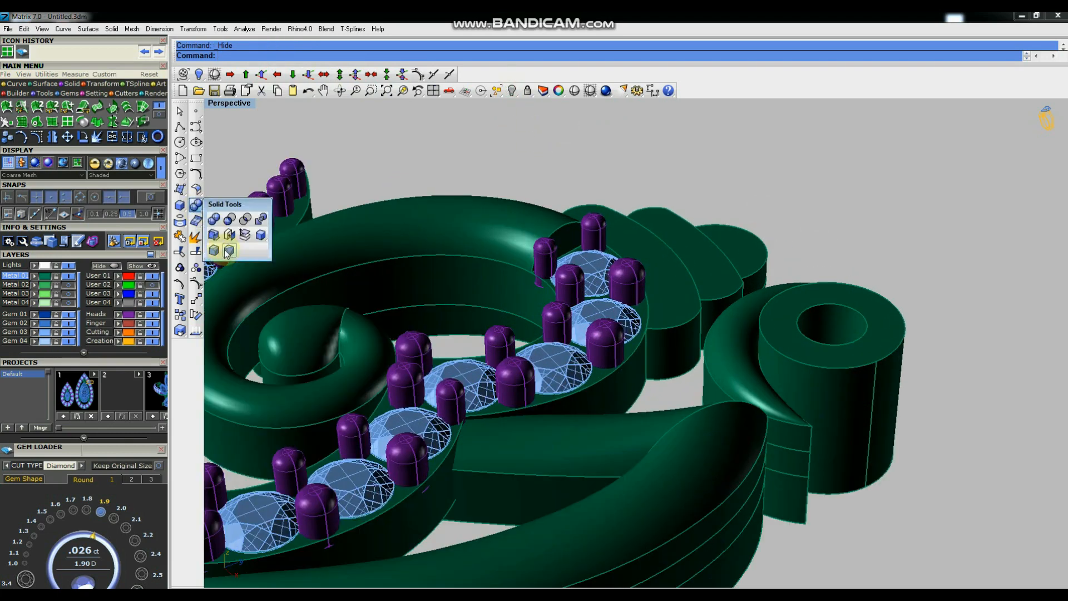
{"action": "left_click", "coordinate": [228, 251]}
{"action": "type", "text": "3"}
{"action": "key", "text": "Return"}
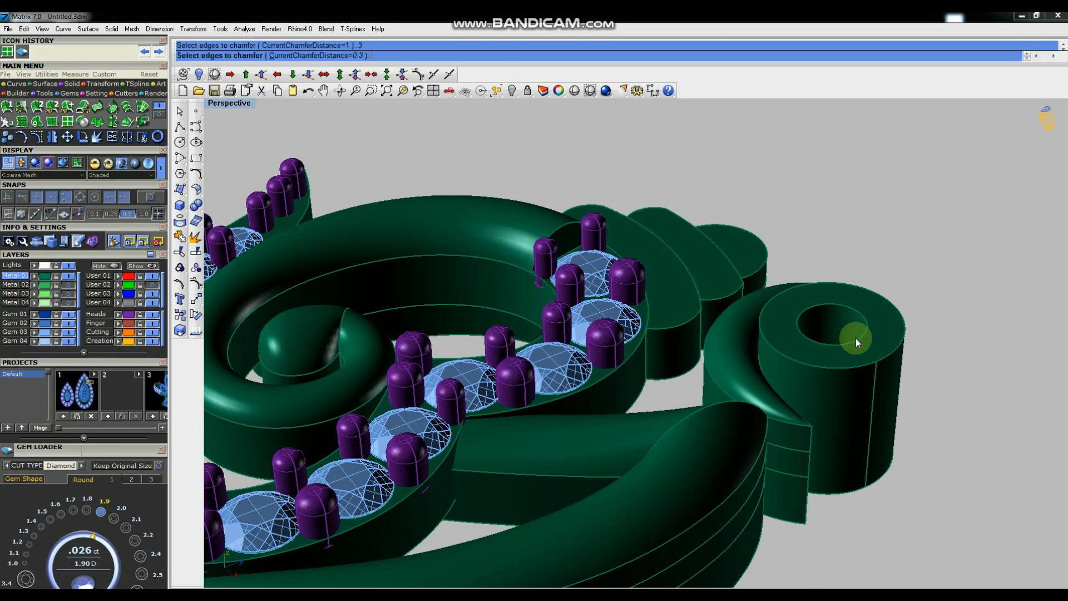
{"action": "left_click", "coordinate": [860, 337]}
{"action": "key", "text": "Return"}
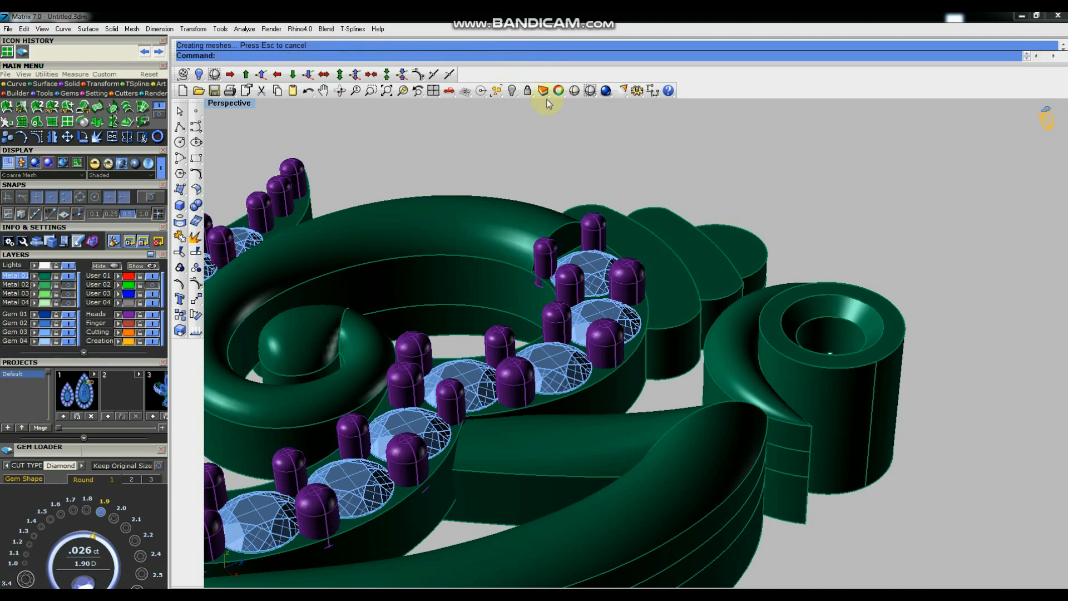
Show the hidden diamond in the tube again and look over the pendant.
{"action": "left_click", "coordinate": [513, 92]}
{"action": "scroll", "coordinate": [897, 227], "scroll_direction": "down", "scroll_amount": 6}
{"action": "right_click_drag", "start_coordinate": [694, 249], "coordinate": [746, 372]}
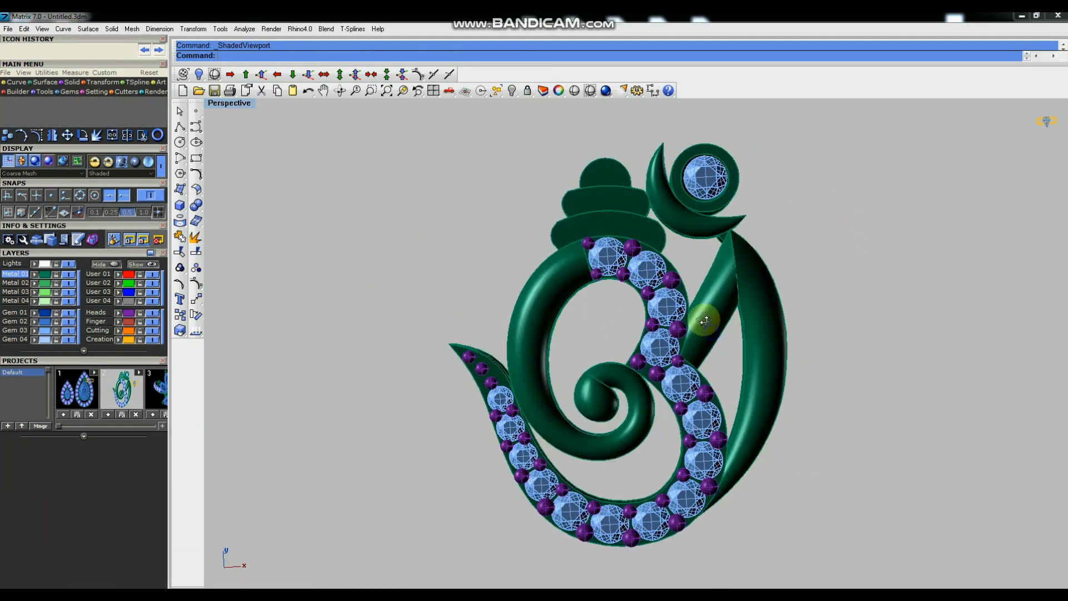
{"action": "mouse_move", "coordinate": [704, 317]}
{"action": "right_mouse_down"}
{"action": "mouse_move", "coordinate": [703, 291]}
{"action": "mouse_move", "coordinate": [645, 250]}
{"action": "mouse_move", "coordinate": [676, 281]}
{"action": "mouse_move", "coordinate": [644, 286]}
{"action": "mouse_move", "coordinate": [626, 314]}
{"action": "right_mouse_up"}
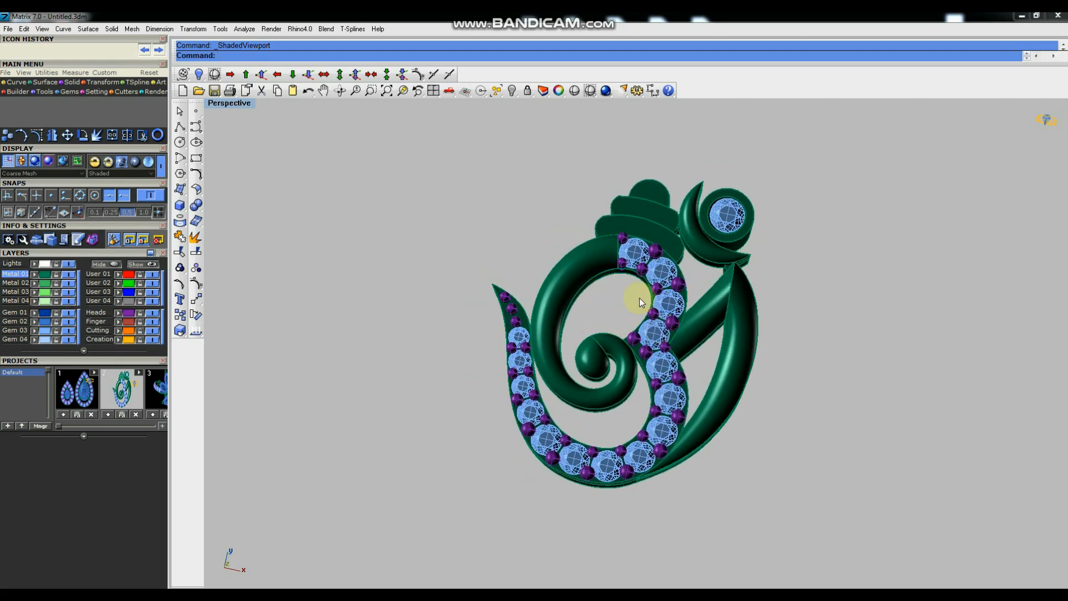
Display the pendant in a shaded, maximized Top view with the grid hidden.
{"action": "key", "text": "ctrl+F1"}
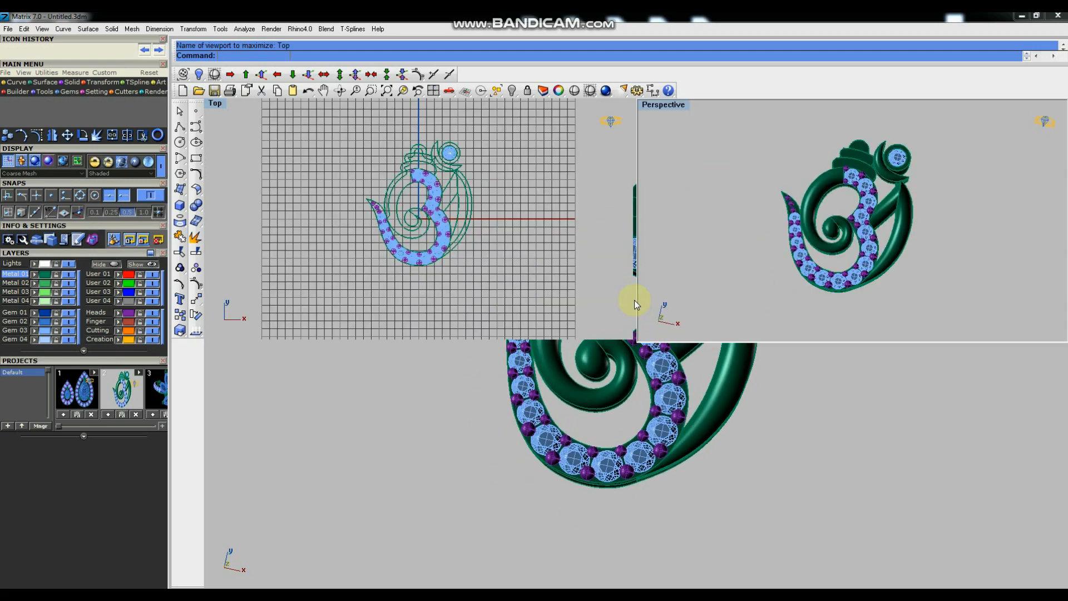
{"action": "right_click_drag", "start_coordinate": [685, 327], "coordinate": [682, 331]}
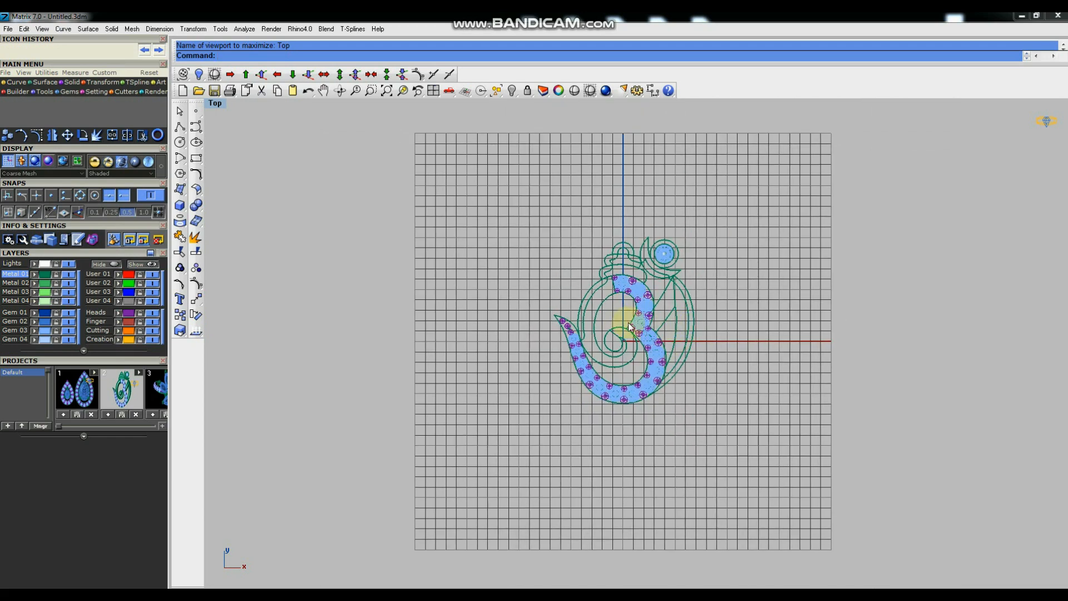
{"action": "key", "text": "F7"}
{"action": "scroll", "coordinate": [617, 317], "scroll_direction": "up", "scroll_amount": 2}
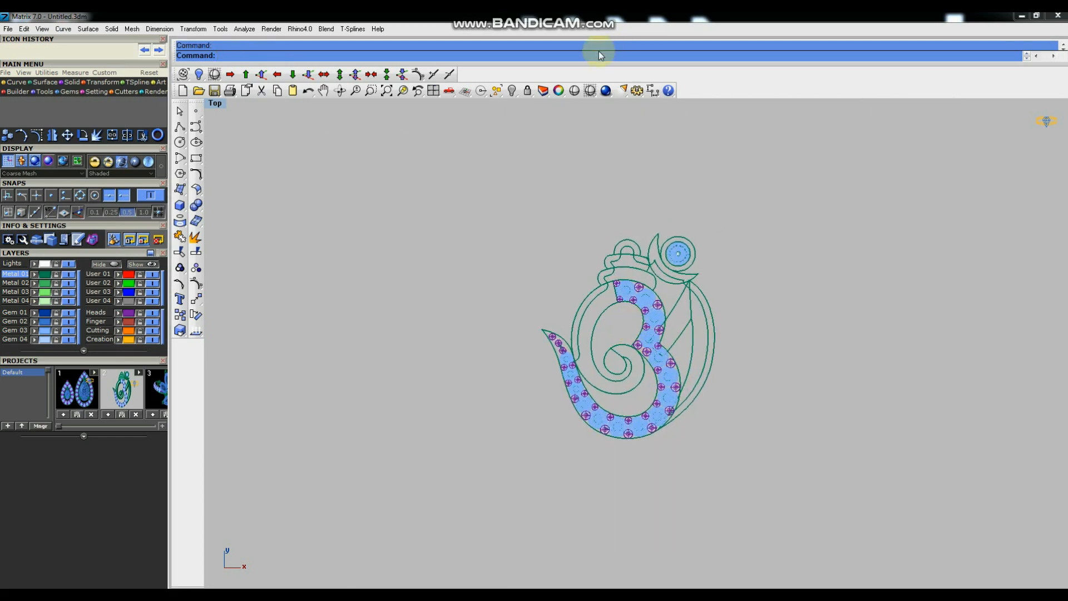
{"action": "left_click", "coordinate": [587, 90]}
{"action": "scroll", "coordinate": [612, 318], "scroll_direction": "up", "scroll_amount": 3}
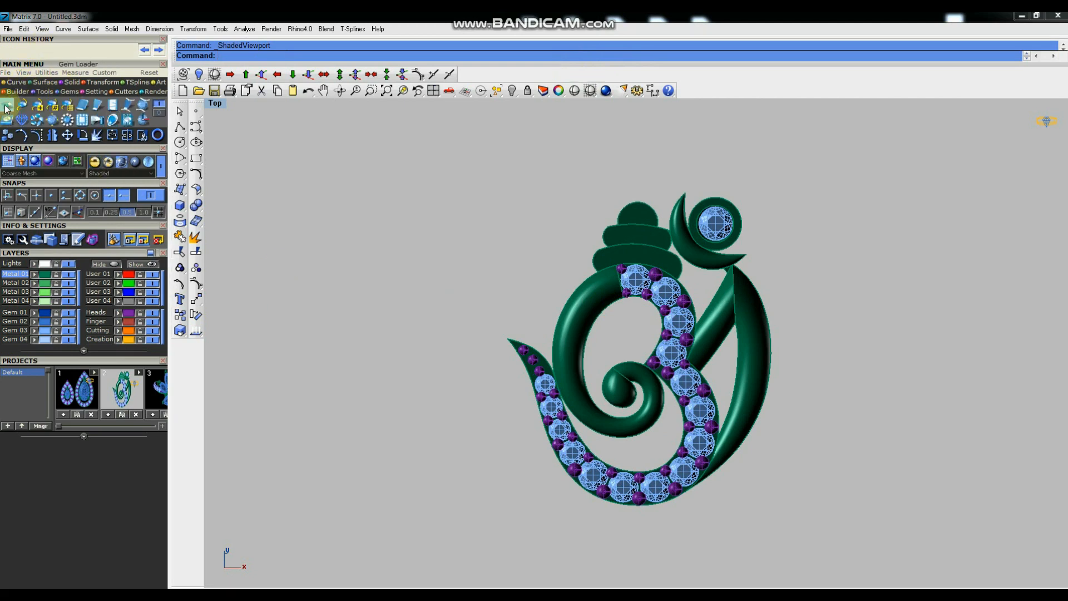
Load a 2 mm round diamond with Gem Loader and try to move it away from the spiral.
{"action": "left_click", "coordinate": [21, 120]}
{"action": "left_click", "coordinate": [22, 516]}
{"action": "left_click_drag", "start_coordinate": [108, 450], "coordinate": [107, 421]}
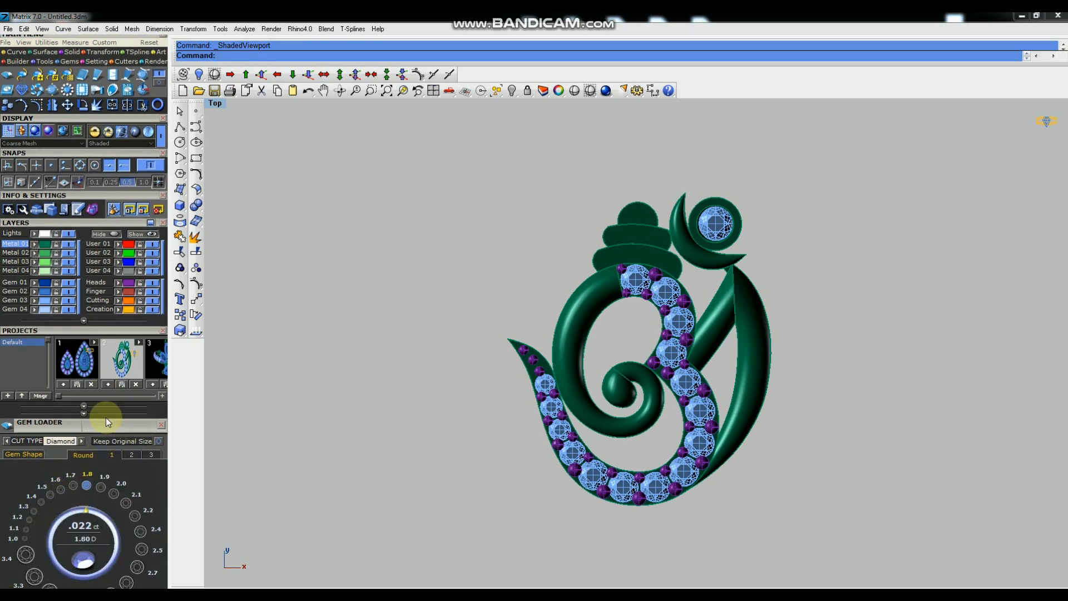
{"action": "left_click", "coordinate": [113, 491]}
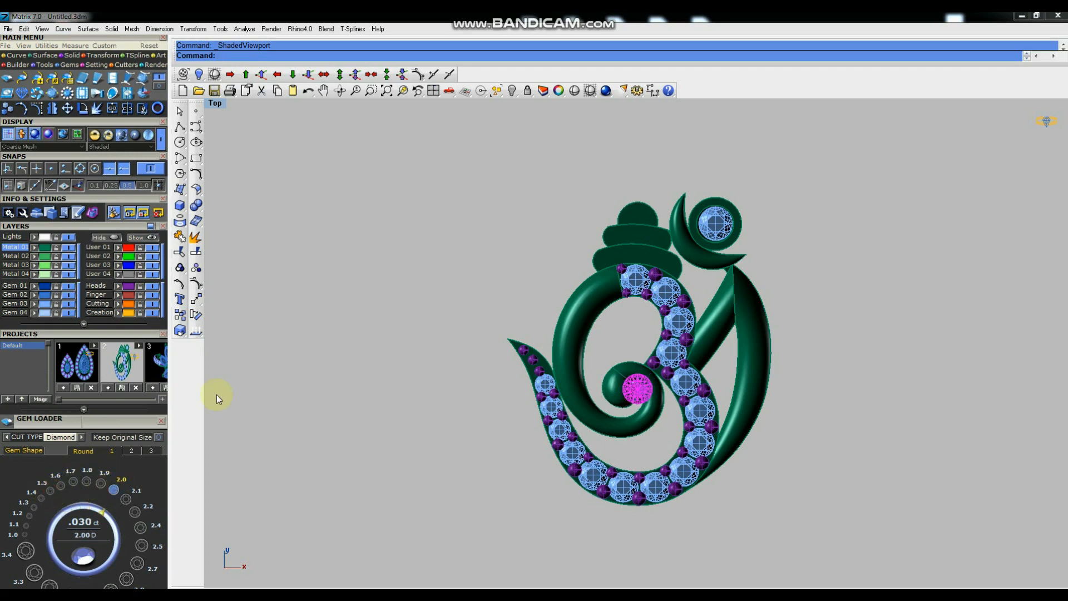
{"action": "left_click", "coordinate": [202, 302]}
{"action": "left_click", "coordinate": [352, 425]}
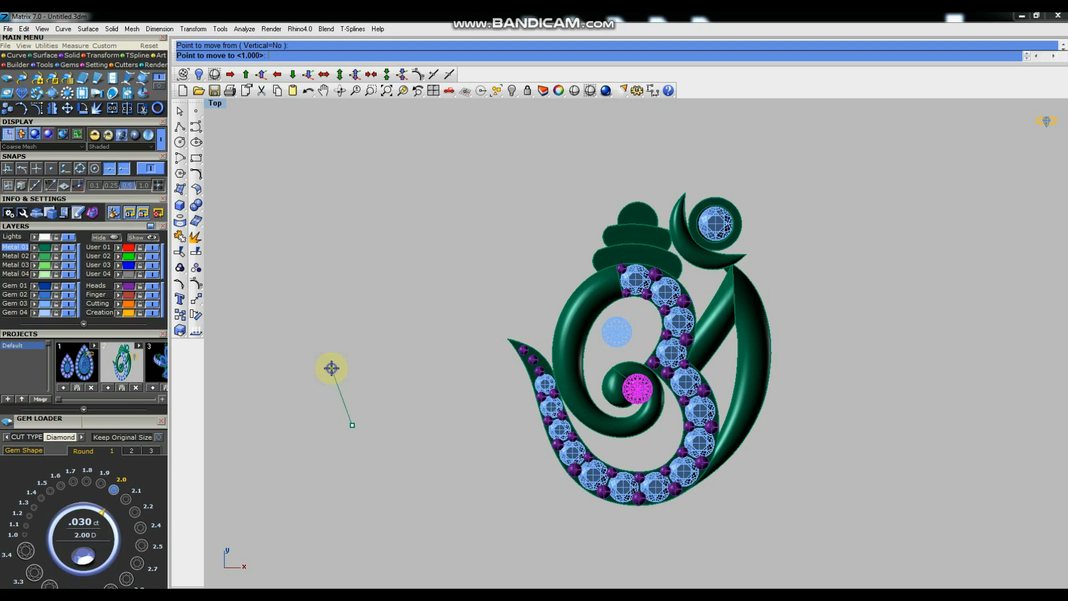
{"action": "key", "text": "Escape"}
Load a 1.3 mm round diamond beside the spiral with Gem Loader.
{"action": "left_click", "coordinate": [32, 508]}
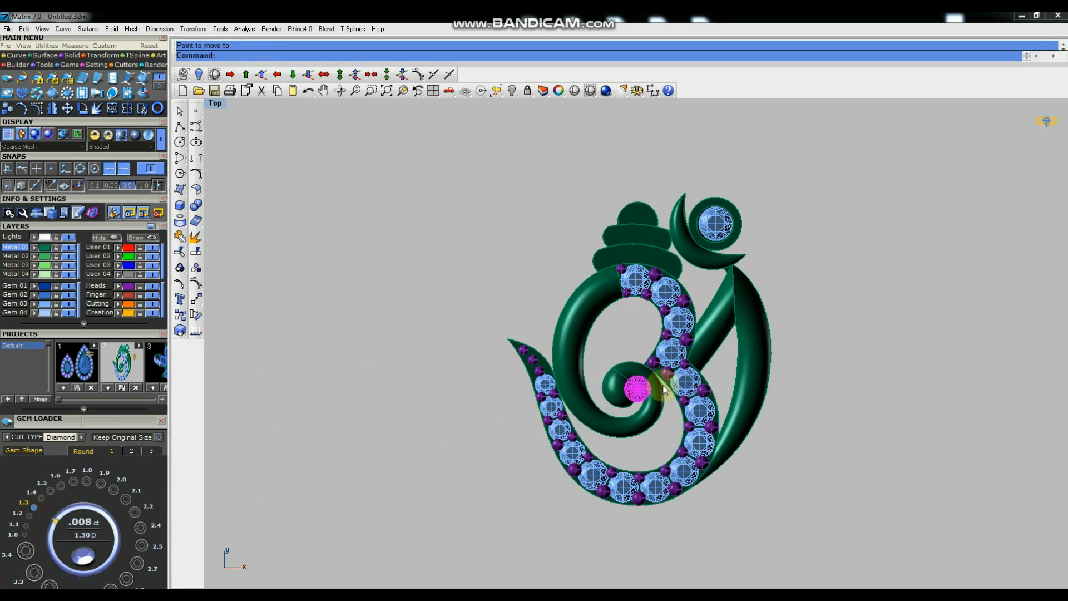
{"action": "scroll", "coordinate": [664, 384], "scroll_direction": "up", "scroll_amount": 4}
{"action": "right_click_drag", "start_coordinate": [630, 397], "coordinate": [638, 373]}
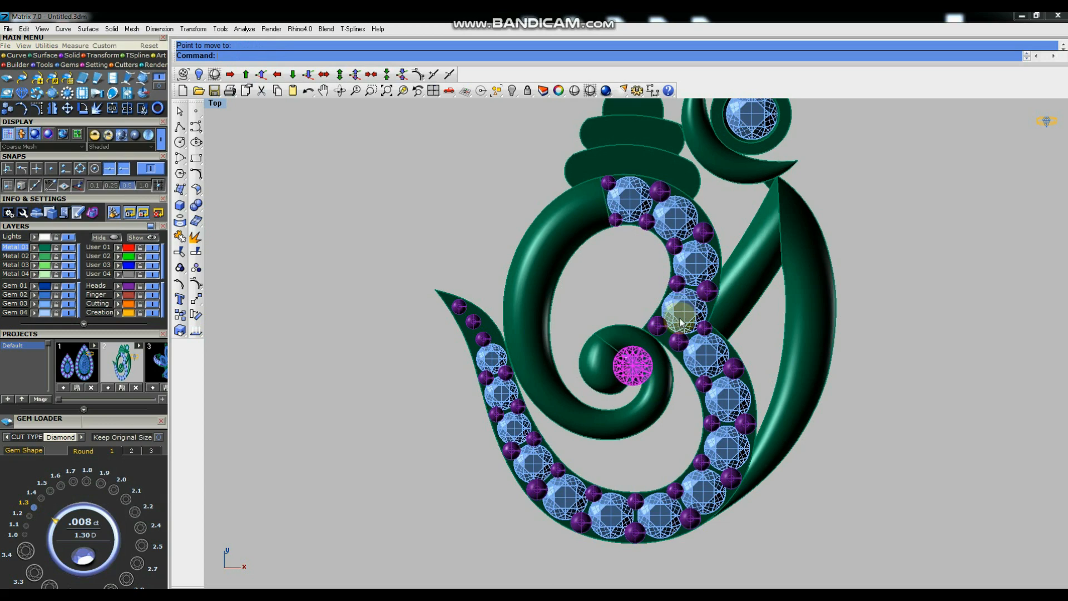
Hide all the pendant parts, gems and prongs so that only the newly loaded diamond stays displayed.
{"action": "scroll", "coordinate": [682, 318], "scroll_direction": "down", "scroll_amount": 4}
{"action": "left_click", "coordinate": [853, 236]}
{"action": "left_click_drag", "start_coordinate": [834, 189], "coordinate": [683, 278]}
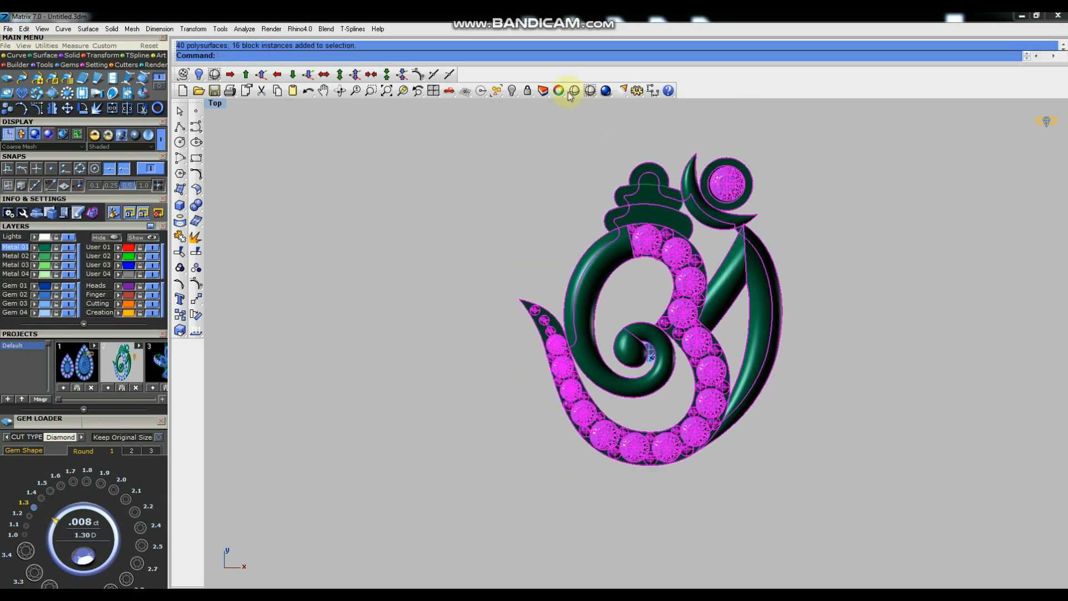
{"action": "left_click", "coordinate": [514, 90]}
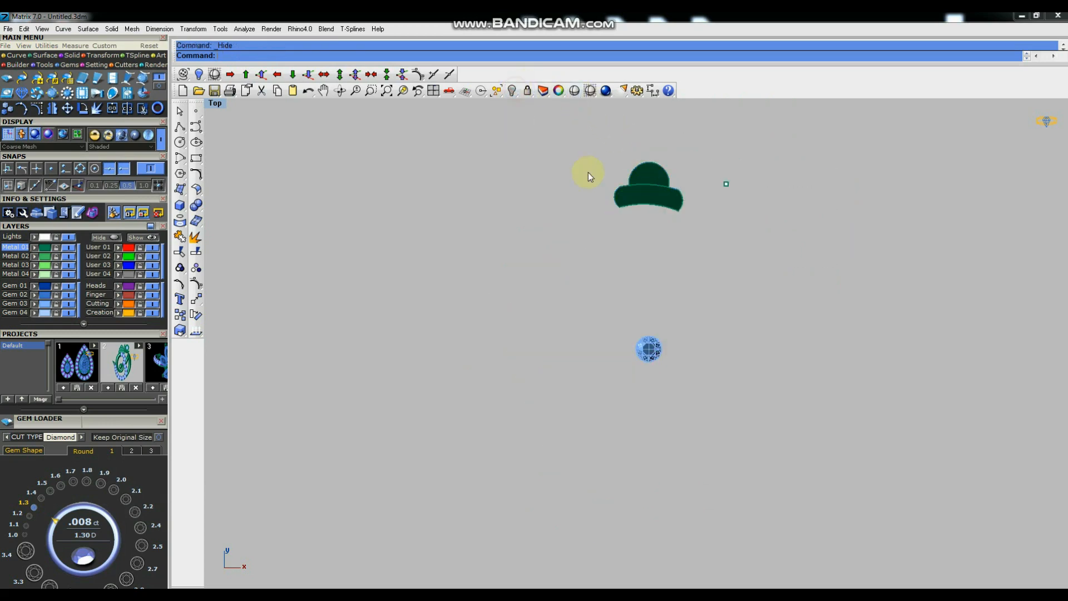
{"action": "right_click", "coordinate": [536, 229]}
{"action": "scroll", "coordinate": [642, 357], "scroll_direction": "up", "scroll_amount": 6}
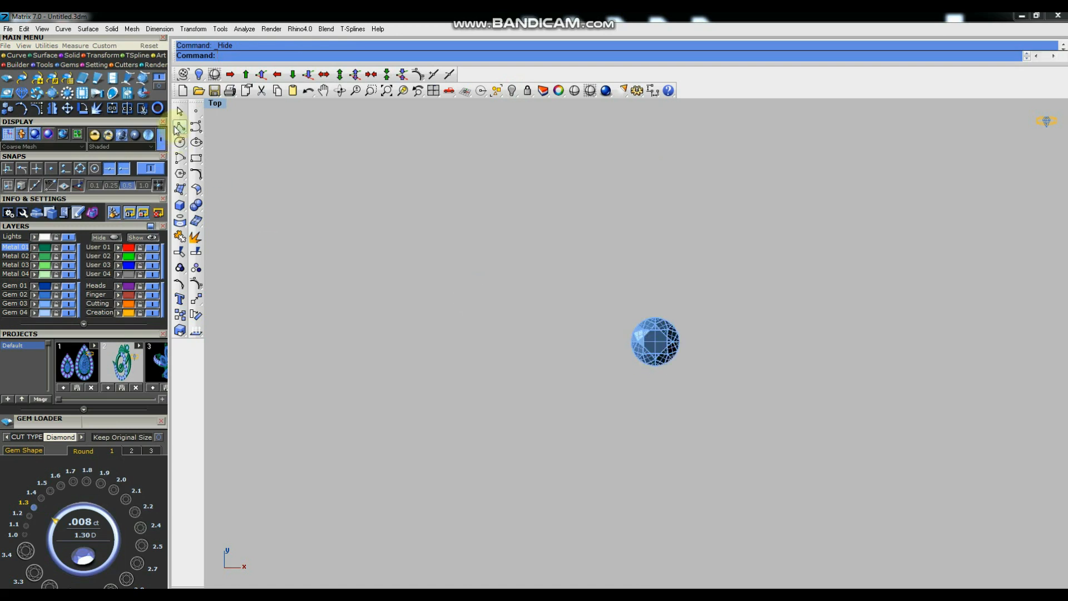
Draw a vertical both-sides line centred on the origin (0) through the diamond.
{"action": "left_click", "coordinate": [178, 128]}
{"action": "left_click", "coordinate": [229, 142]}
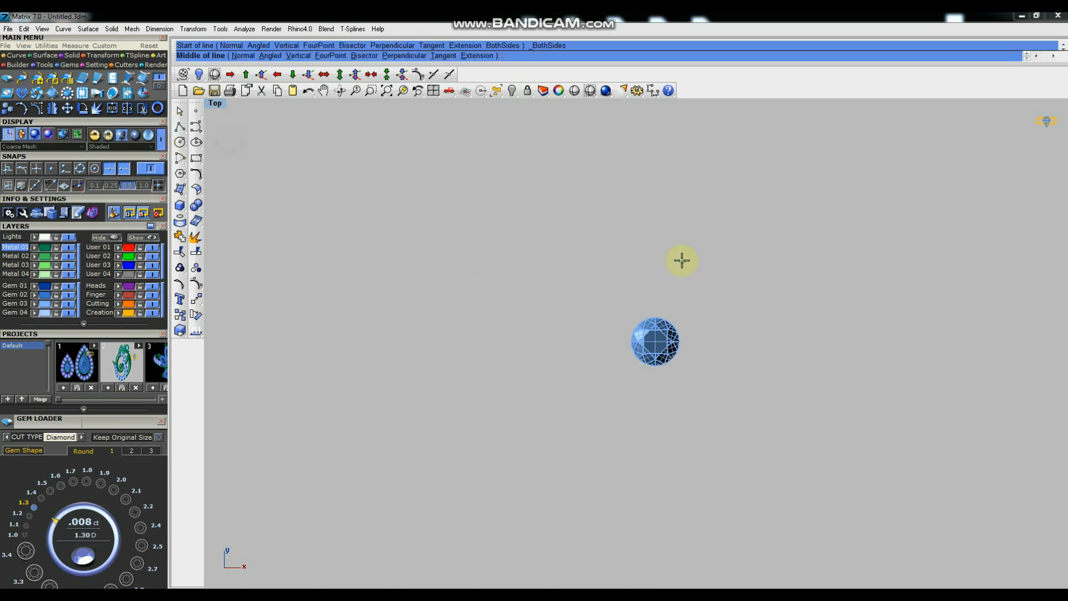
{"action": "type", "text": "0"}
{"action": "key", "text": "Return"}
{"action": "scroll", "coordinate": [656, 267], "scroll_direction": "up", "scroll_amount": 8}
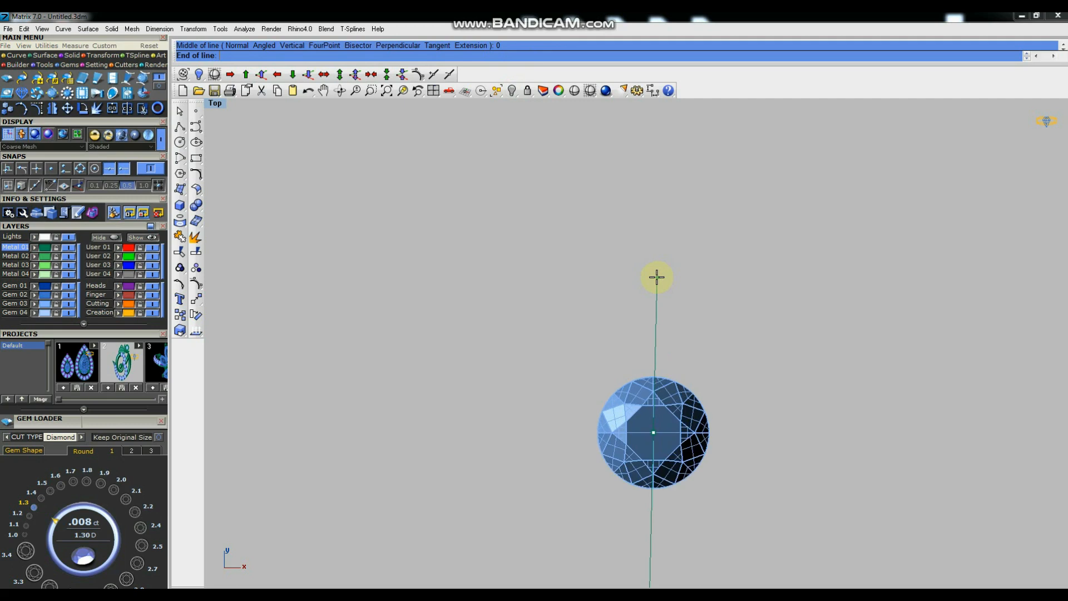
{"action": "scroll", "coordinate": [641, 244], "scroll_direction": "down", "scroll_amount": 2}
{"action": "type", "text": "2.5"}
{"action": "key", "text": "Return"}
{"action": "scroll", "coordinate": [640, 228], "scroll_direction": "down", "scroll_amount": 3}
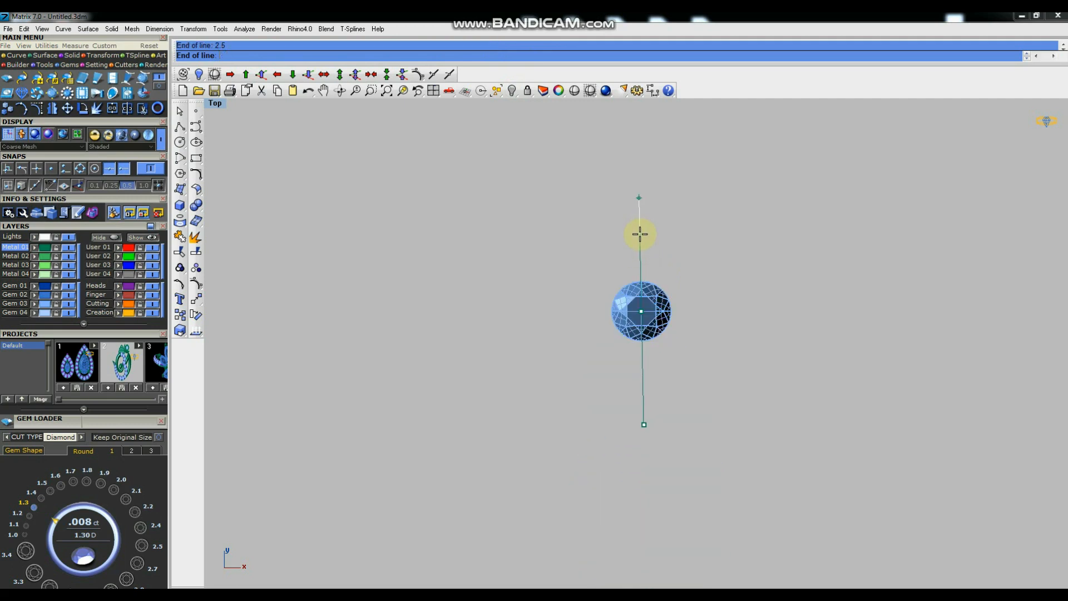
{"action": "scroll", "coordinate": [640, 234], "scroll_direction": "down", "scroll_amount": 3}
{"action": "left_click", "coordinate": [640, 234]}
Draw a horizontal both-sides line centred on the origin (0), extending 1 mm to each side of the diamond.
{"action": "right_click", "coordinate": [587, 310]}
{"action": "type", "text": "0"}
{"action": "key", "text": "Return"}
{"action": "type", "text": "1"}
{"action": "key", "text": "Return"}
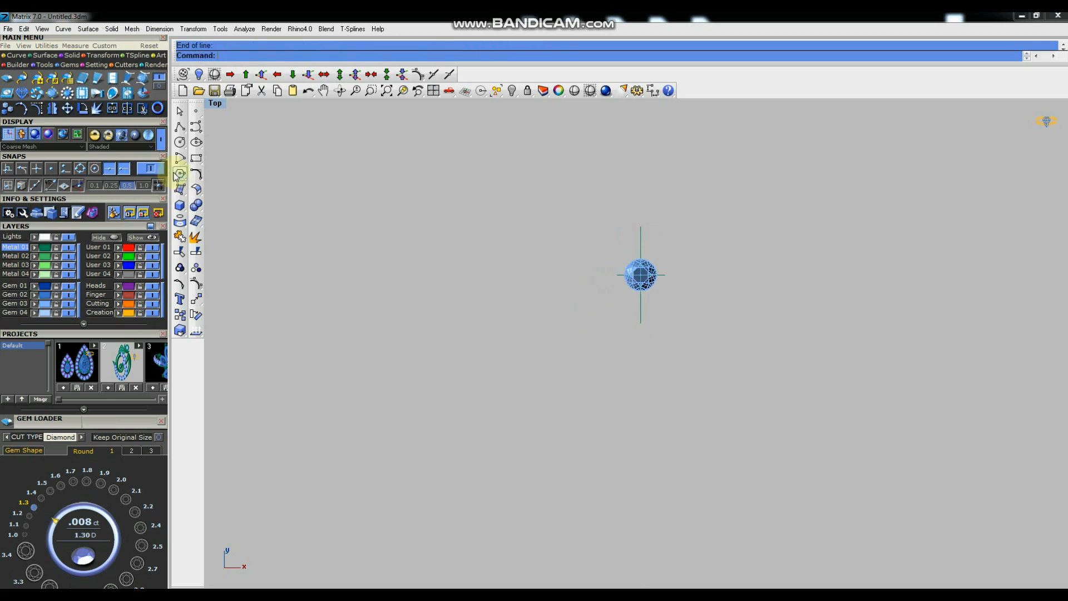
Draw a start-point arc between the vertical line's two ends, passing through the left end of the horizontal line.
{"action": "left_click", "coordinate": [182, 160]}
{"action": "left_click", "coordinate": [284, 56]}
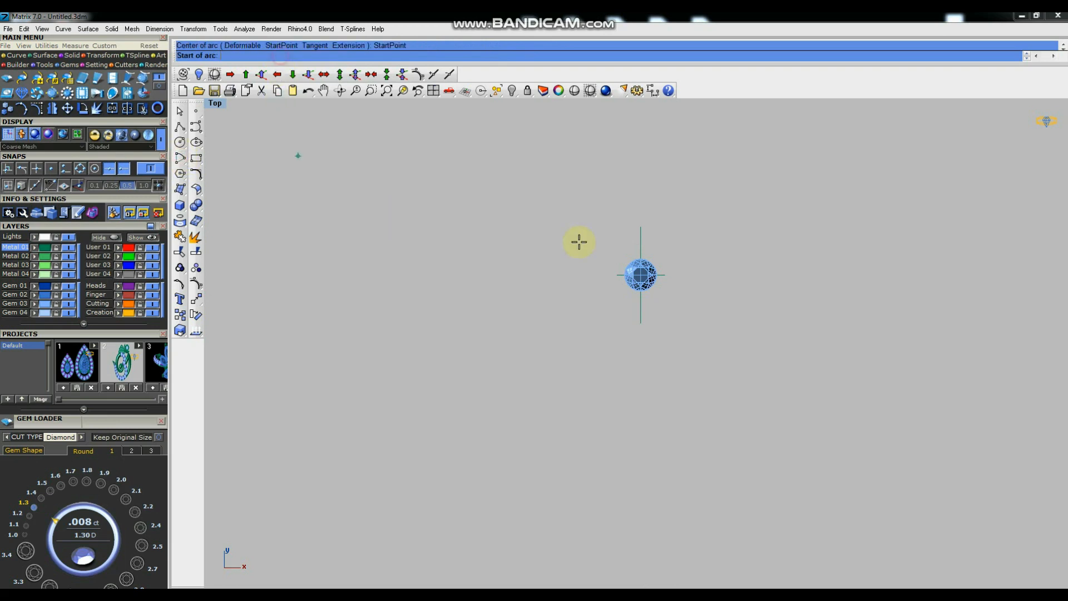
{"action": "scroll", "coordinate": [612, 248], "scroll_direction": "up", "scroll_amount": 3}
{"action": "left_click", "coordinate": [660, 210]}
{"action": "left_click", "coordinate": [657, 360]}
Mirror the arc across the vertical centre line to form the opposite side of the marquise outline.
{"action": "left_click", "coordinate": [630, 263]}
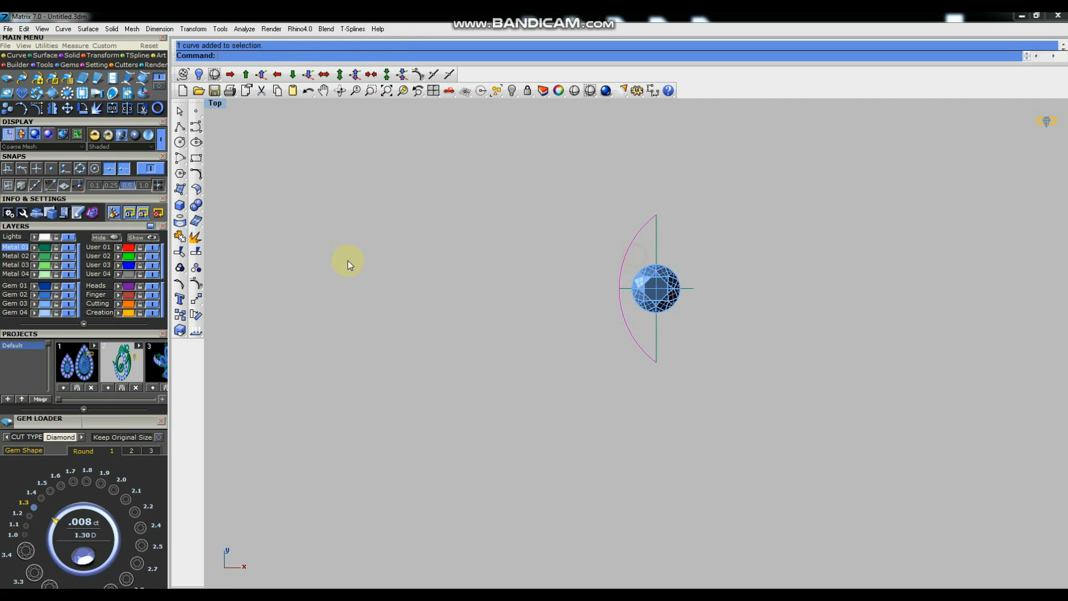
{"action": "left_click", "coordinate": [194, 300]}
{"action": "left_click", "coordinate": [296, 311]}
{"action": "left_click", "coordinate": [656, 361]}
{"action": "left_click", "coordinate": [657, 329]}
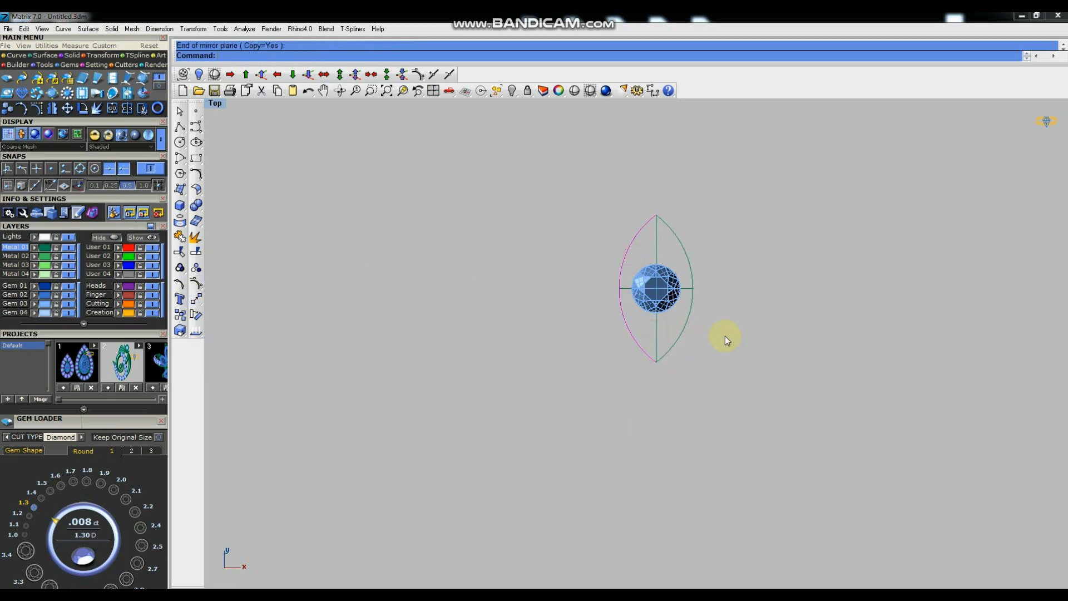
Join the two arcs into one closed marquise curve and place a point object at the origin (0).
{"action": "left_click_drag", "start_coordinate": [670, 330], "coordinate": [670, 333]}
{"action": "scroll", "coordinate": [670, 234], "scroll_direction": "up", "scroll_amount": 2}
{"action": "scroll", "coordinate": [673, 239], "scroll_direction": "up", "scroll_amount": 5}
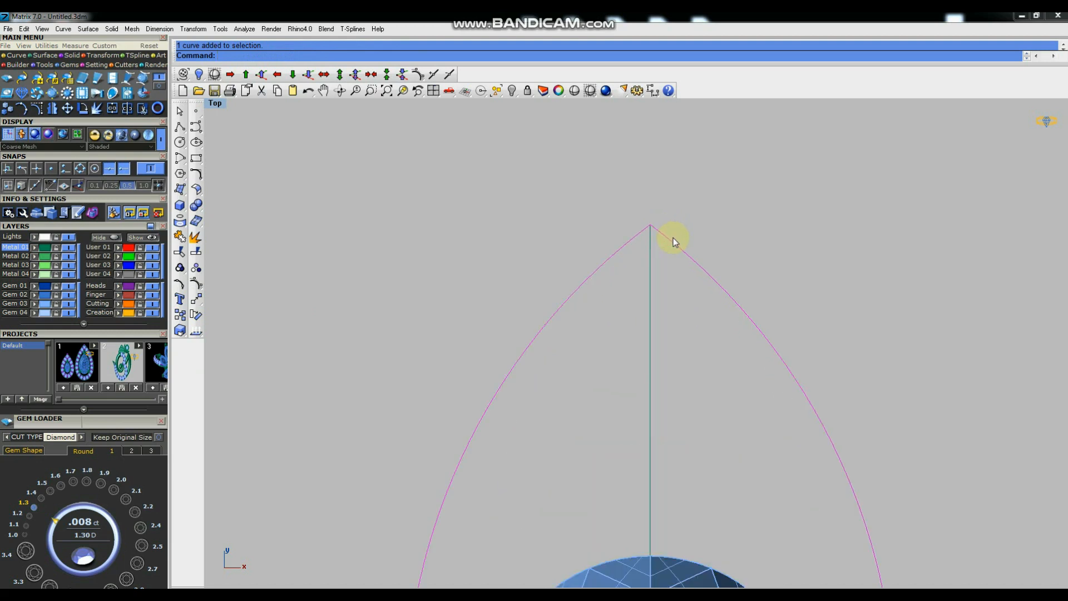
{"action": "scroll", "coordinate": [636, 235], "scroll_direction": "down", "scroll_amount": 6}
{"action": "key", "text": "ctrl+j"}
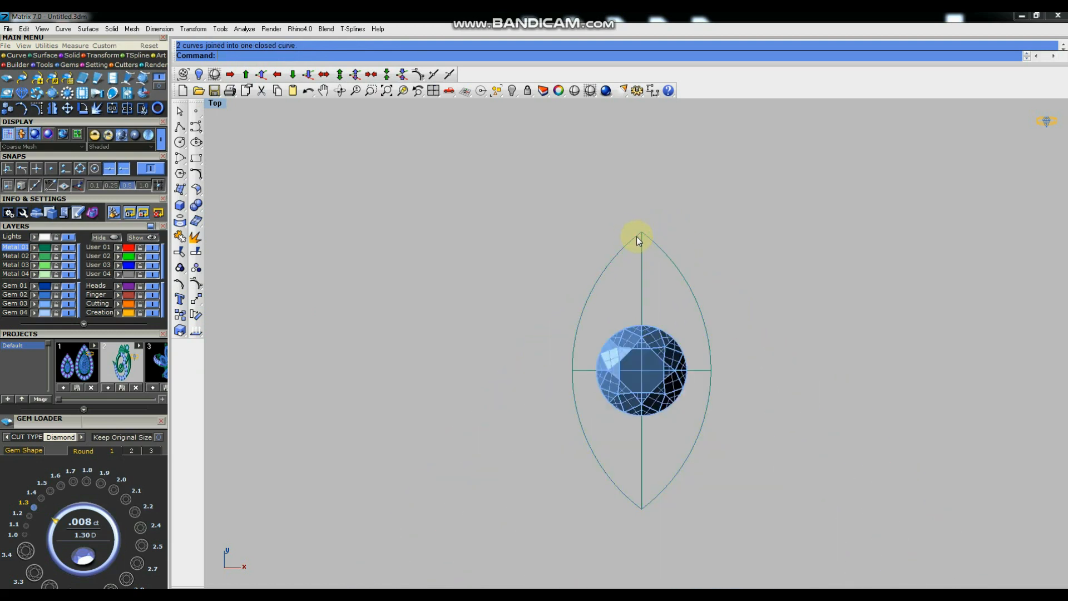
{"action": "left_click", "coordinate": [196, 112]}
{"action": "left_click", "coordinate": [492, 327]}
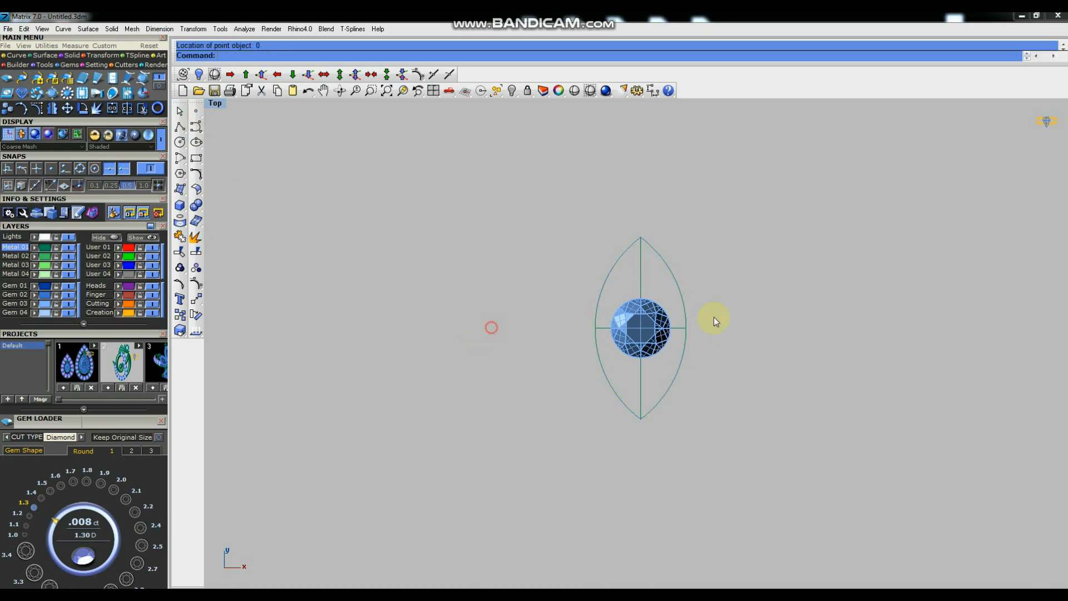
Extrude the closed marquise curve in the Perspective view as a capped solid with a distance of -1.5.
{"action": "scroll", "coordinate": [715, 289], "scroll_direction": "up", "scroll_amount": 2}
{"action": "key", "text": "ctrl+F4"}
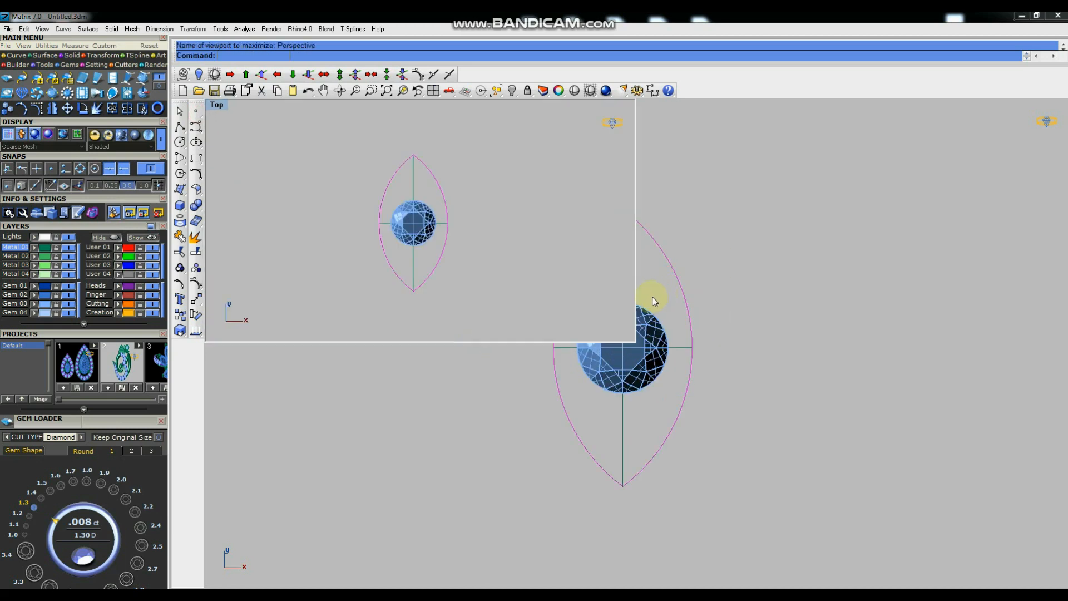
{"action": "left_click", "coordinate": [181, 206]}
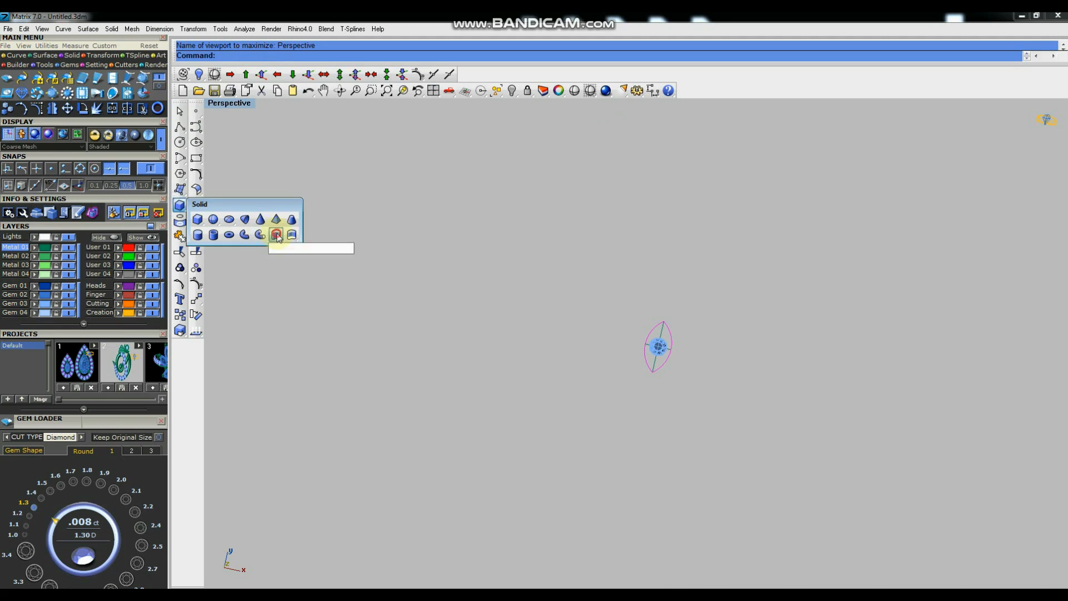
{"action": "left_click", "coordinate": [277, 236]}
{"action": "right_click_drag", "start_coordinate": [726, 417], "coordinate": [627, 360]}
{"action": "type", "text": "-"}
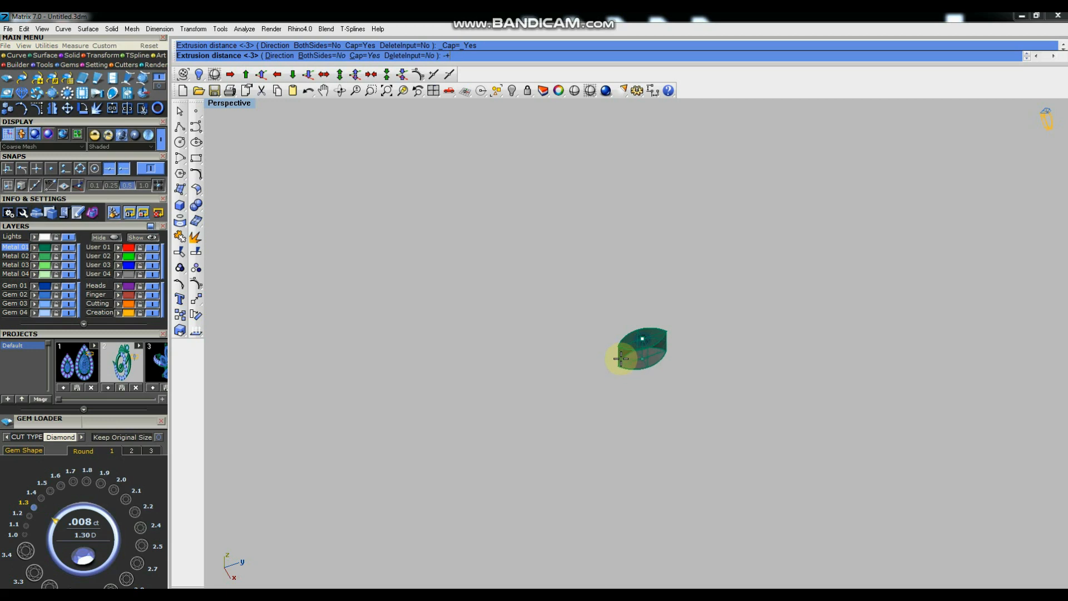
{"action": "type", "text": "1"}
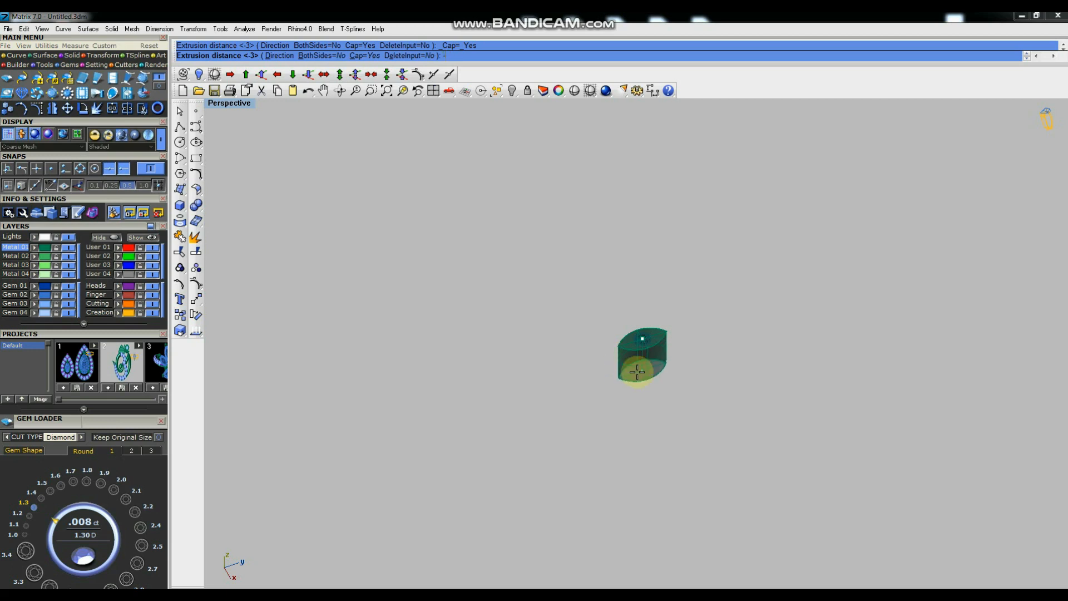
{"action": "type", "text": ".5"}
{"action": "key", "text": "Return"}
Examine the marquise solid and how the diamond sits in its upper face from several angles.
{"action": "scroll", "coordinate": [630, 340], "scroll_direction": "up", "scroll_amount": 7}
{"action": "mouse_move", "coordinate": [790, 438]}
{"action": "right_mouse_down"}
{"action": "mouse_move", "coordinate": [768, 417]}
{"action": "mouse_move", "coordinate": [772, 401]}
{"action": "right_mouse_up"}
{"action": "scroll", "coordinate": [610, 311], "scroll_direction": "up", "scroll_amount": 5}
{"action": "mouse_move", "coordinate": [737, 358]}
{"action": "right_mouse_down"}
{"action": "mouse_move", "coordinate": [730, 339]}
{"action": "mouse_move", "coordinate": [740, 341]}
{"action": "right_mouse_up"}
{"action": "scroll", "coordinate": [675, 295], "scroll_direction": "up", "scroll_amount": 4}
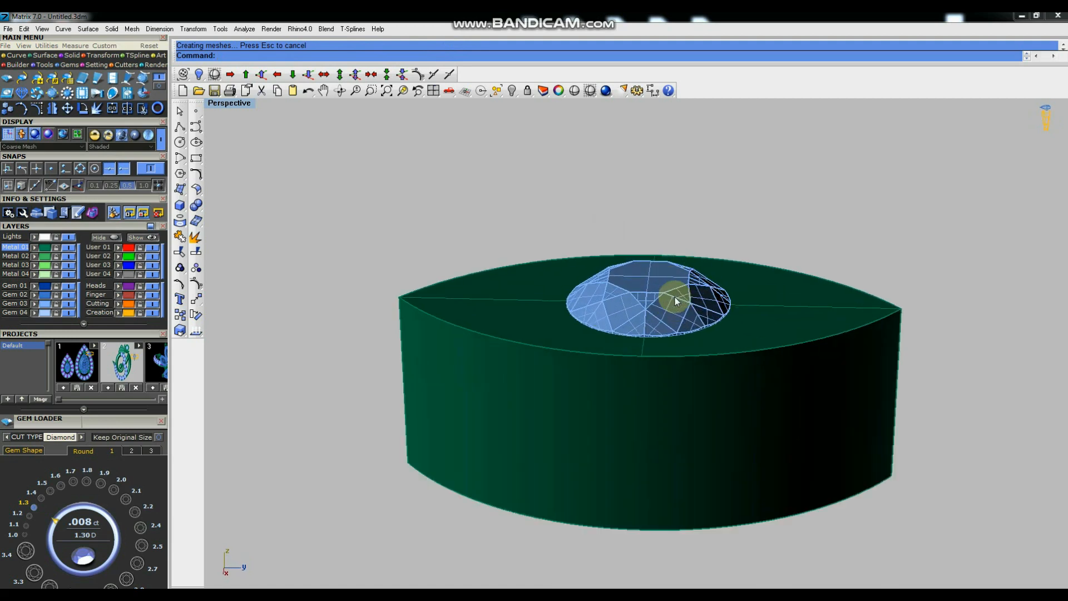
{"action": "left_click", "coordinate": [672, 309]}
{"action": "scroll", "coordinate": [640, 331], "scroll_direction": "down", "scroll_amount": 6}
{"action": "right_click_drag", "start_coordinate": [646, 336], "coordinate": [611, 339]}
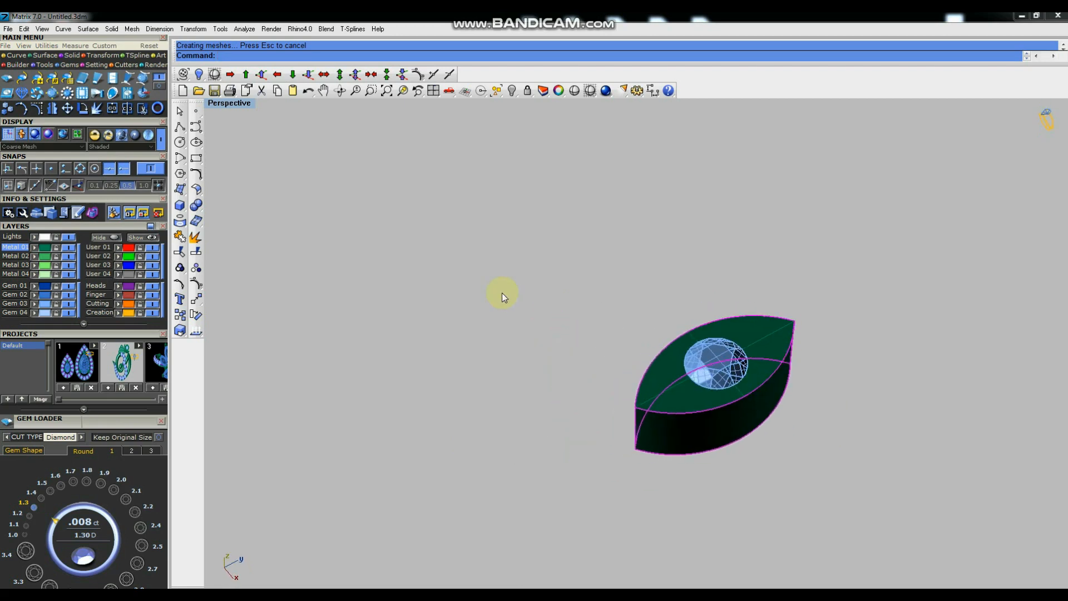
{"action": "left_click", "coordinate": [401, 270]}
{"action": "scroll", "coordinate": [746, 328], "scroll_direction": "down", "scroll_amount": 6}
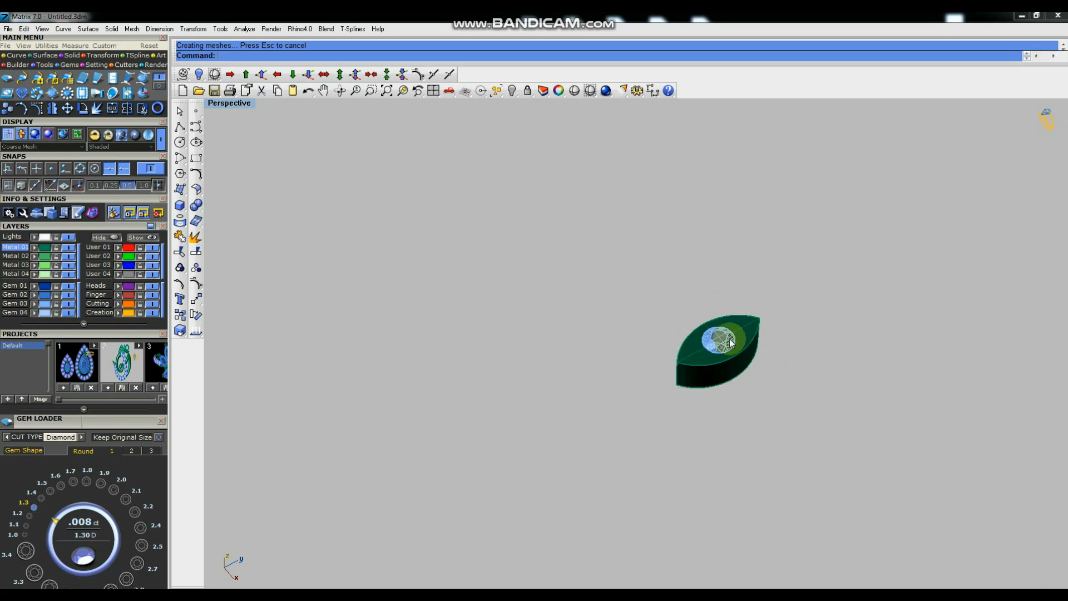
{"action": "scroll", "coordinate": [724, 337], "scroll_direction": "up", "scroll_amount": 8}
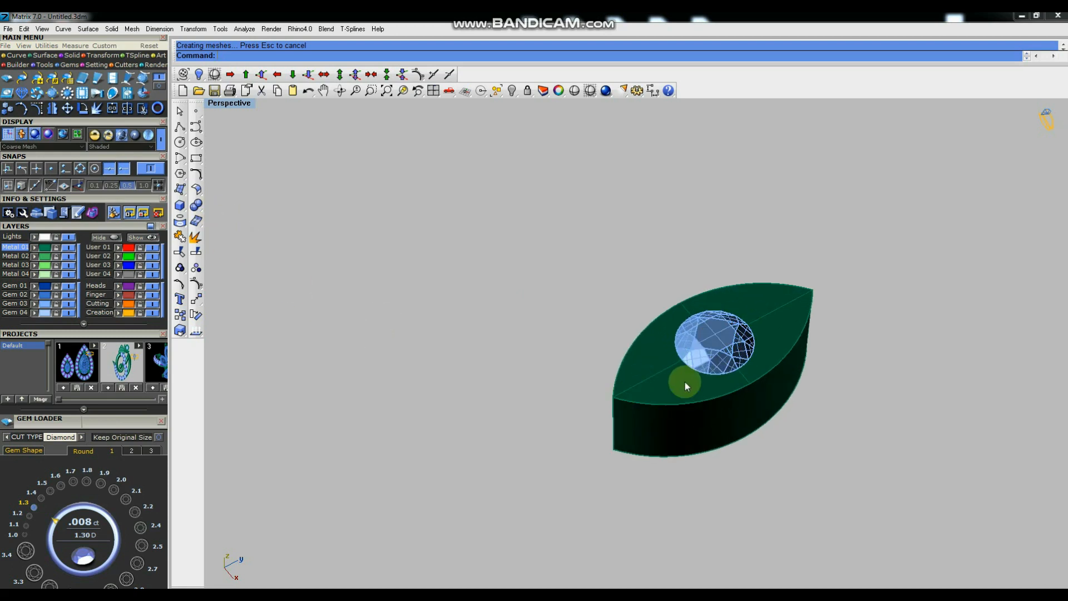
Start Prong on Surface on the marquise solid, working in the Top view, and flip the prong direction.
{"action": "middle_click", "coordinate": [489, 191]}
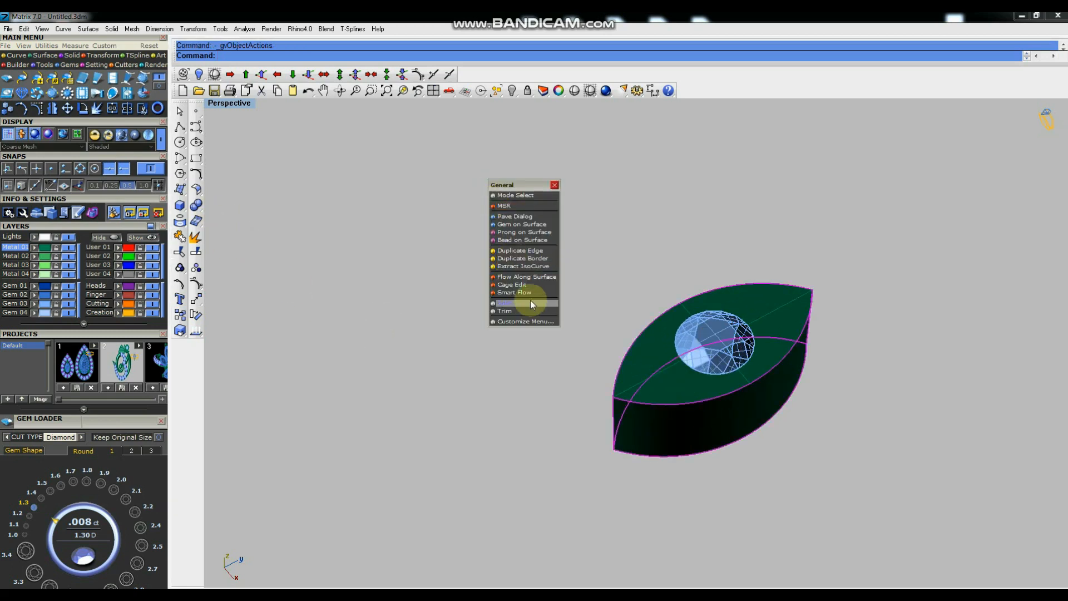
{"action": "left_click", "coordinate": [520, 234]}
{"action": "right_click_drag", "start_coordinate": [475, 239], "coordinate": [671, 353]}
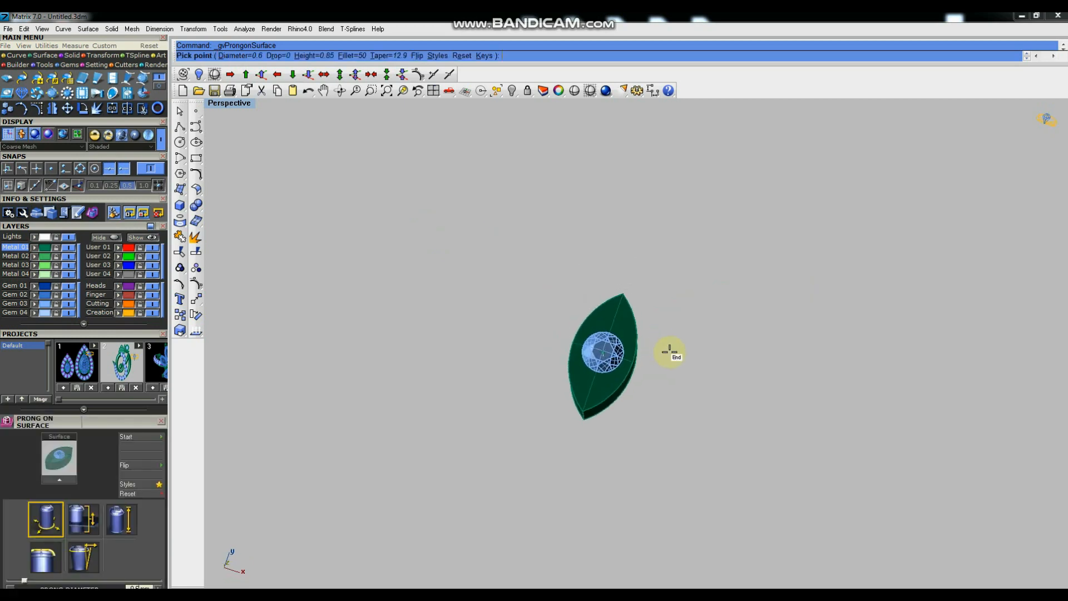
{"action": "key", "text": "ctrl+F1"}
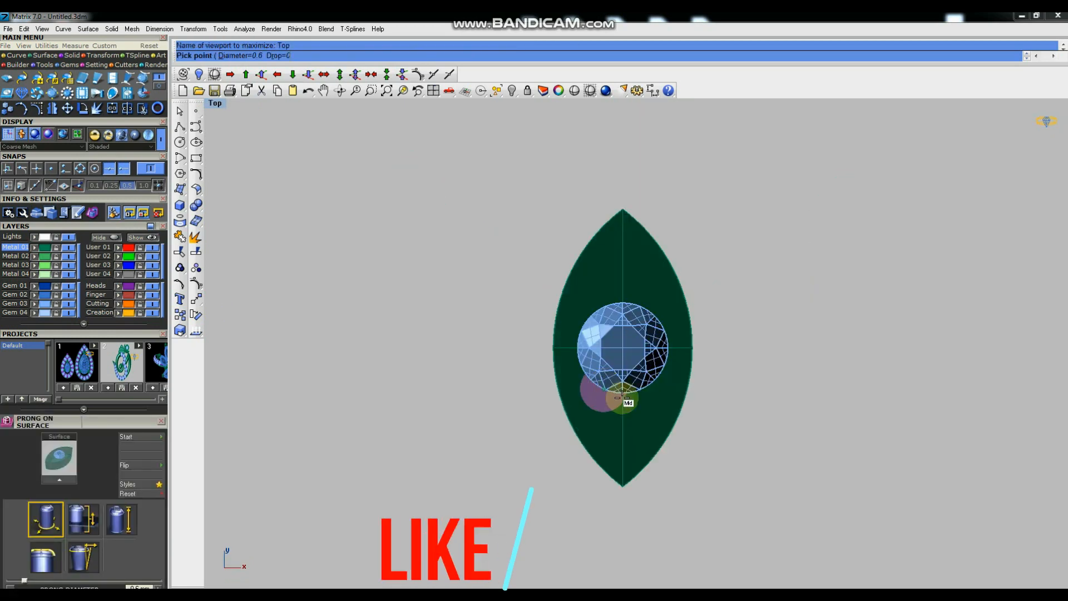
{"action": "scroll", "coordinate": [621, 428], "scroll_direction": "up", "scroll_amount": 2}
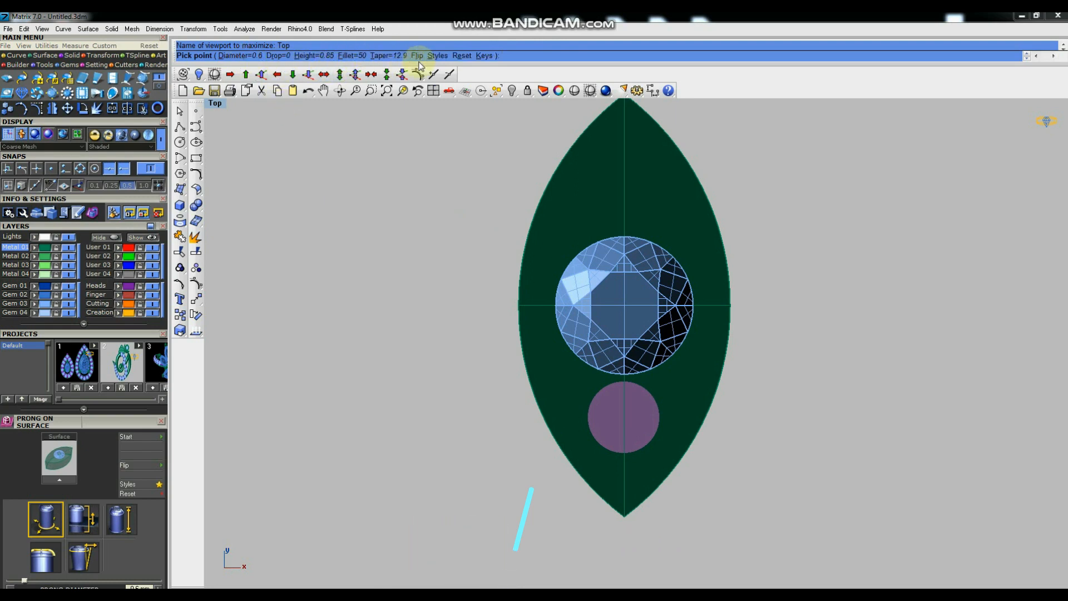
{"action": "left_click", "coordinate": [417, 56]}
{"action": "scroll", "coordinate": [624, 400], "scroll_direction": "up", "scroll_amount": 2}
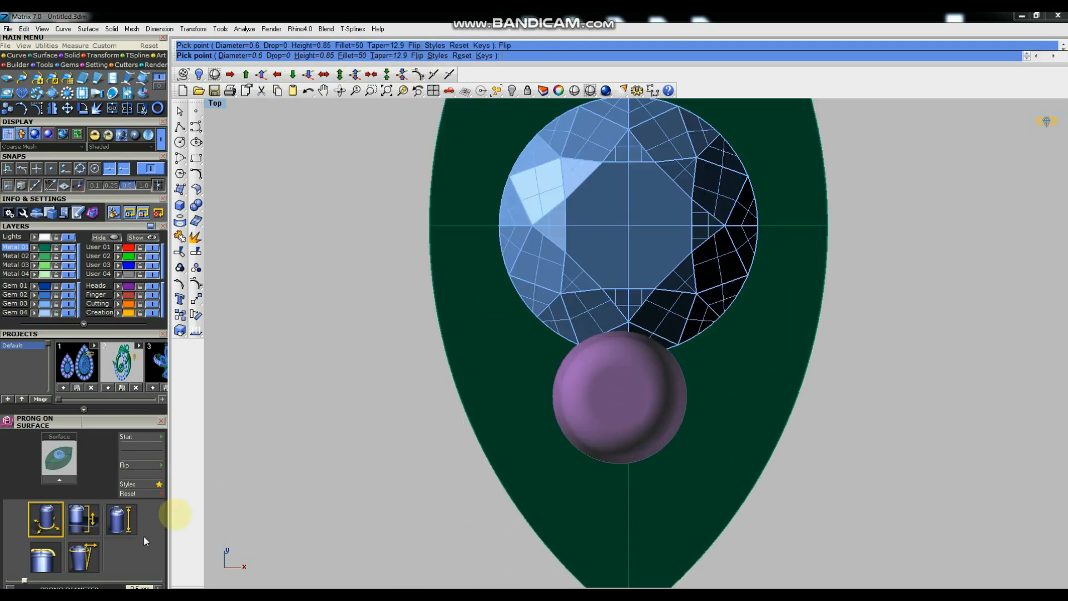
Set the prong's taper to 0%.
{"action": "left_click", "coordinate": [93, 558]}
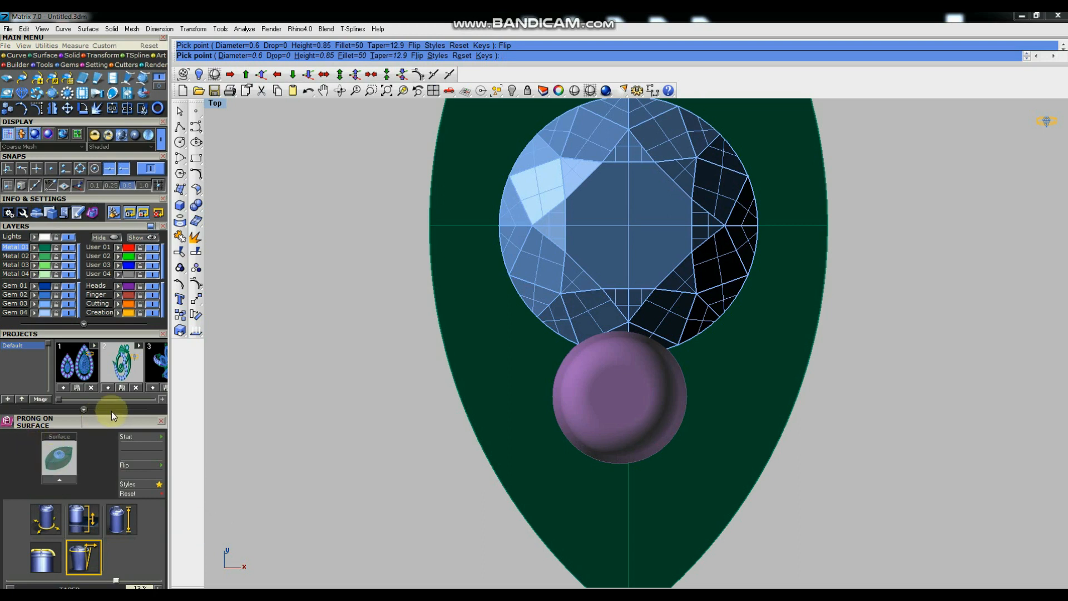
{"action": "left_click_drag", "start_coordinate": [114, 417], "coordinate": [113, 323]}
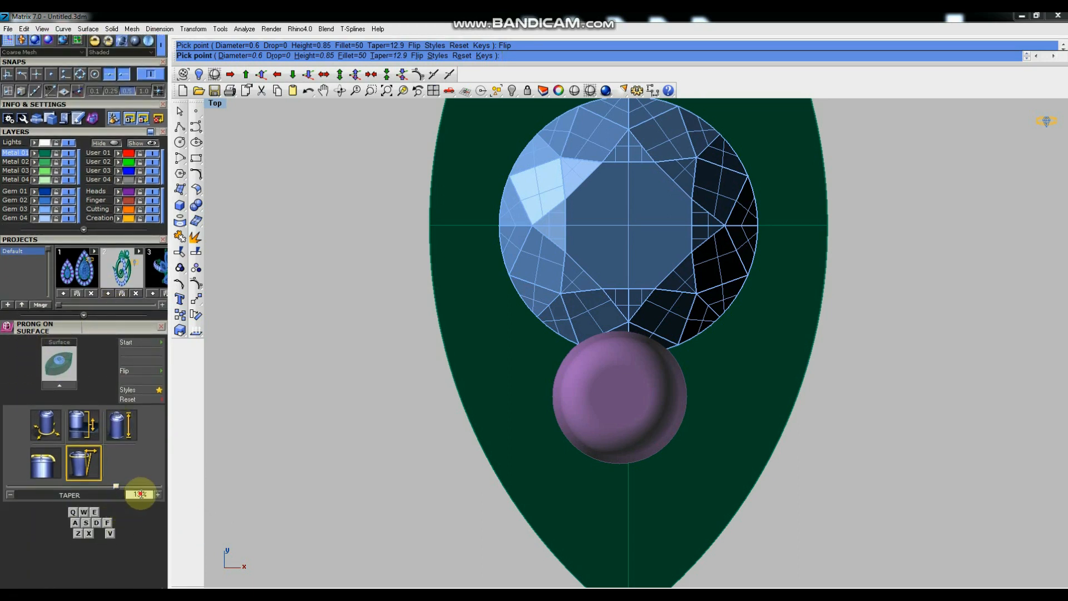
{"action": "type", "text": "0"}
{"action": "key", "text": "Return"}
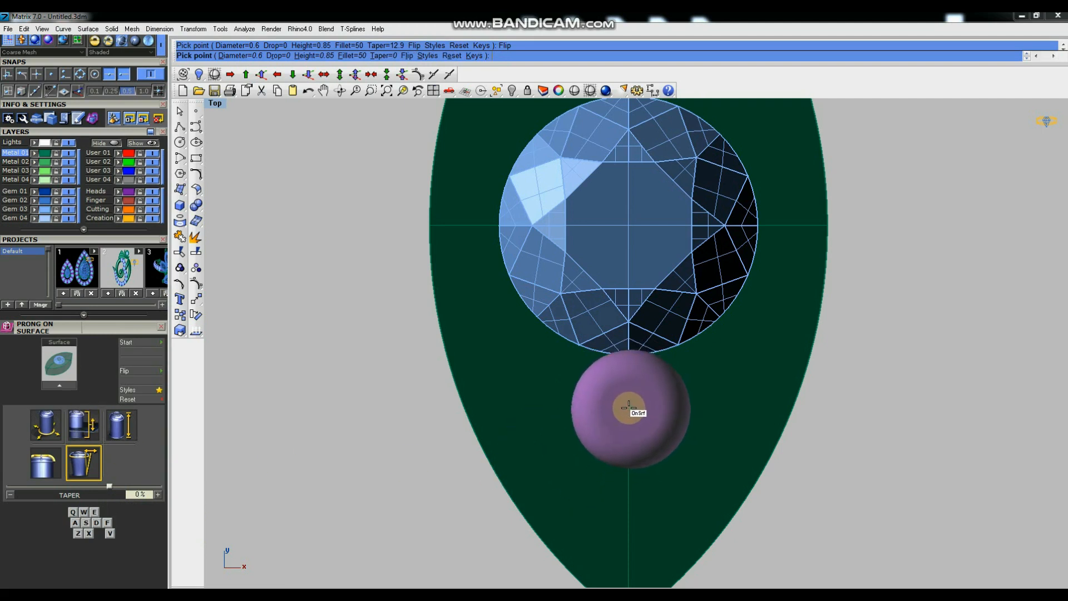
Set the prong diameter to 0.65 mm and place one prong on the centre line at the diamond's lower edge.
{"action": "key", "text": "e"}
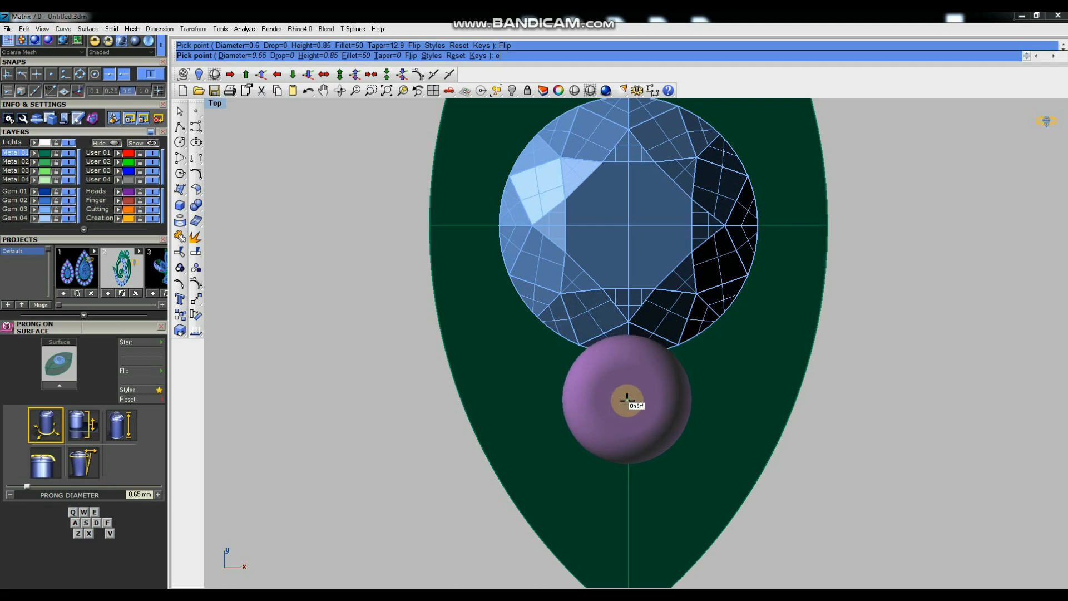
{"action": "left_click", "coordinate": [626, 393]}
{"action": "scroll", "coordinate": [632, 508], "scroll_direction": "down", "scroll_amount": 3}
{"action": "right_click", "coordinate": [631, 509]}
Mirror the prong about the origin (0) onto the opposite side of the diamond.
{"action": "left_click", "coordinate": [625, 460]}
{"action": "left_click", "coordinate": [198, 301]}
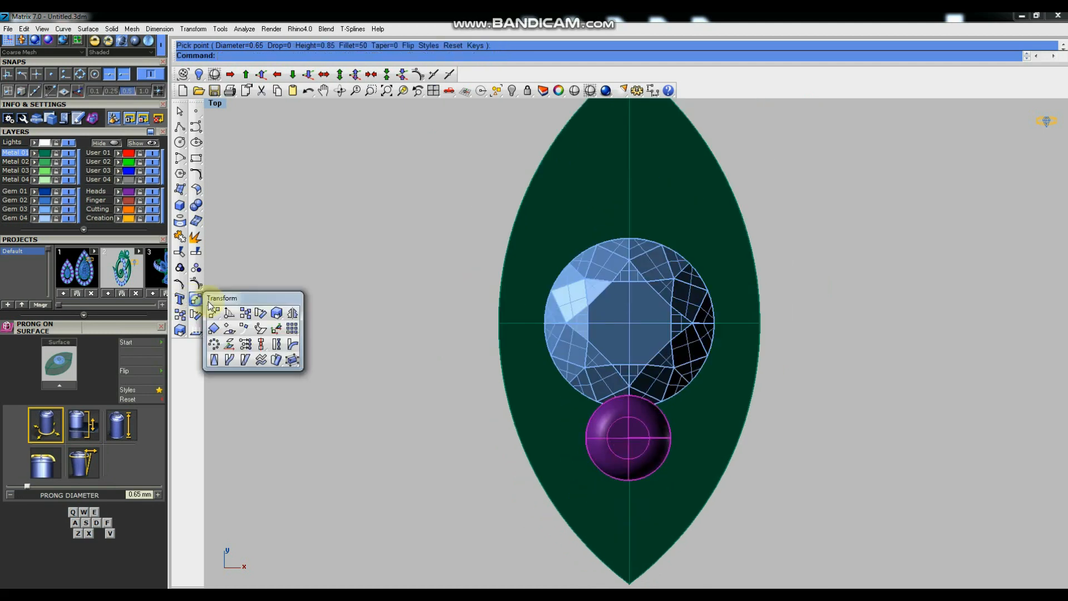
{"action": "left_click", "coordinate": [292, 315]}
{"action": "type", "text": "0"}
{"action": "key", "text": "Return"}
{"action": "left_click", "coordinate": [338, 318]}
{"action": "scroll", "coordinate": [596, 382], "scroll_direction": "down", "scroll_amount": 3}
Select both prongs in the Perspective view and lower them along Z in 0.1 mm steps.
{"action": "key", "text": "ctrl+F4"}
{"action": "right_click_drag", "start_coordinate": [643, 406], "coordinate": [656, 370]}
{"action": "scroll", "coordinate": [590, 293], "scroll_direction": "up", "scroll_amount": 6}
{"action": "left_click", "coordinate": [610, 340]}
{"action": "left_click", "coordinate": [635, 208], "text": "shift"}
{"action": "left_click", "coordinate": [309, 76]}
{"action": "right_click", "coordinate": [347, 192]}
{"action": "left_click", "coordinate": [347, 192]}
{"action": "right_click_drag", "start_coordinate": [691, 429], "coordinate": [674, 473]}
Fillet the two curved upper edges of the marquise body with a 0.3 mm radius.
{"action": "left_click", "coordinate": [196, 206]}
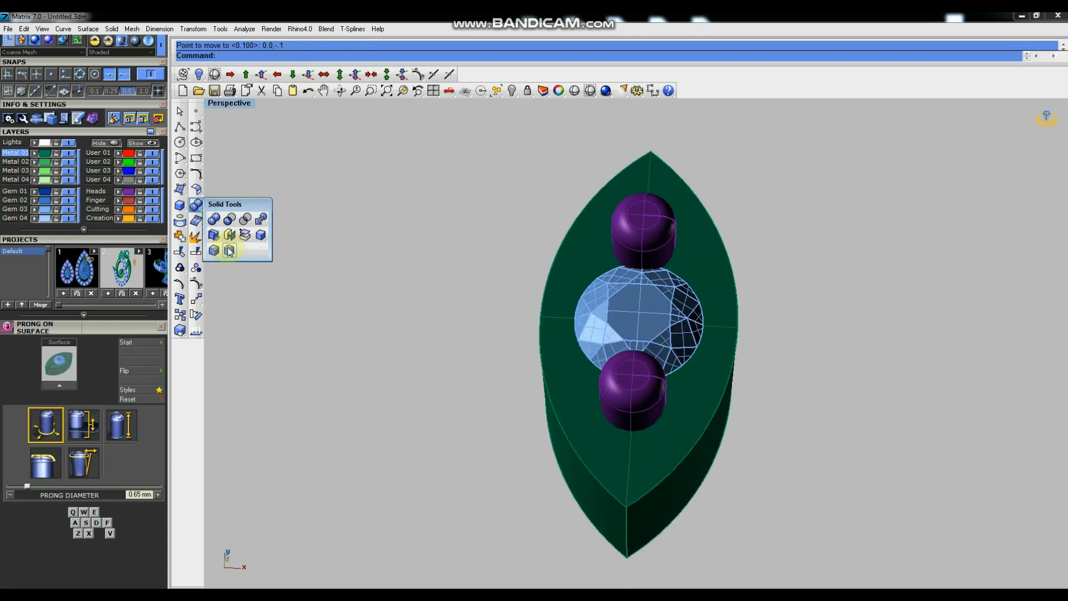
{"action": "left_click", "coordinate": [214, 251]}
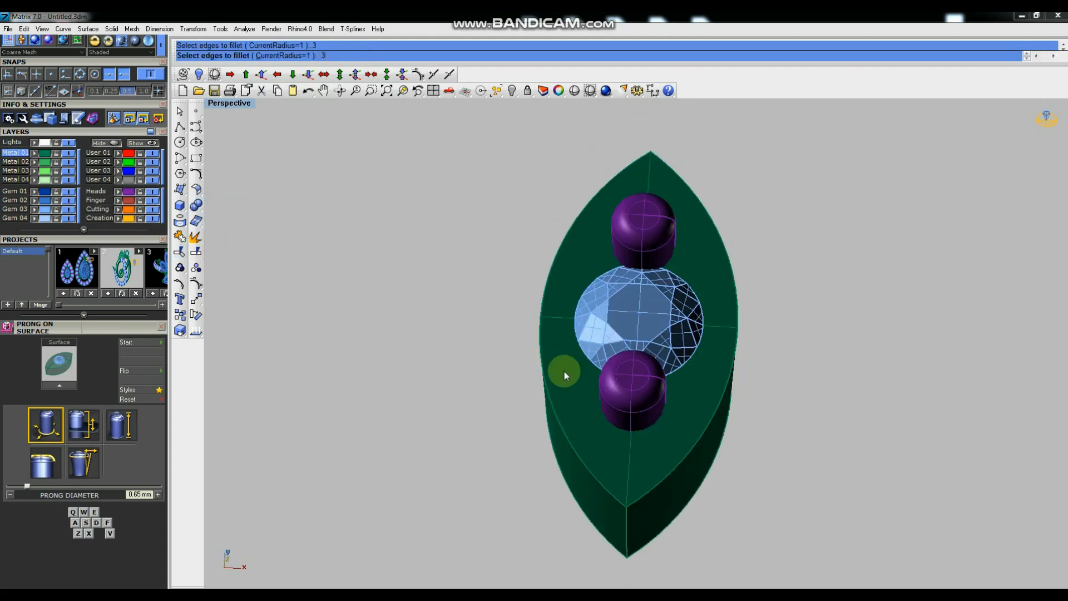
{"action": "left_click", "coordinate": [553, 409]}
{"action": "left_click", "coordinate": [684, 457]}
{"action": "key", "text": "Return"}
{"action": "key", "text": "Return"}
{"action": "right_click_drag", "start_coordinate": [768, 417], "coordinate": [741, 384]}
{"action": "key", "text": "Delete"}
Create a gem cutter on the setting's diamond using the third preset style, with a straight shaft above and below the stone.
{"action": "left_click", "coordinate": [673, 295]}
{"action": "left_click", "coordinate": [671, 286]}
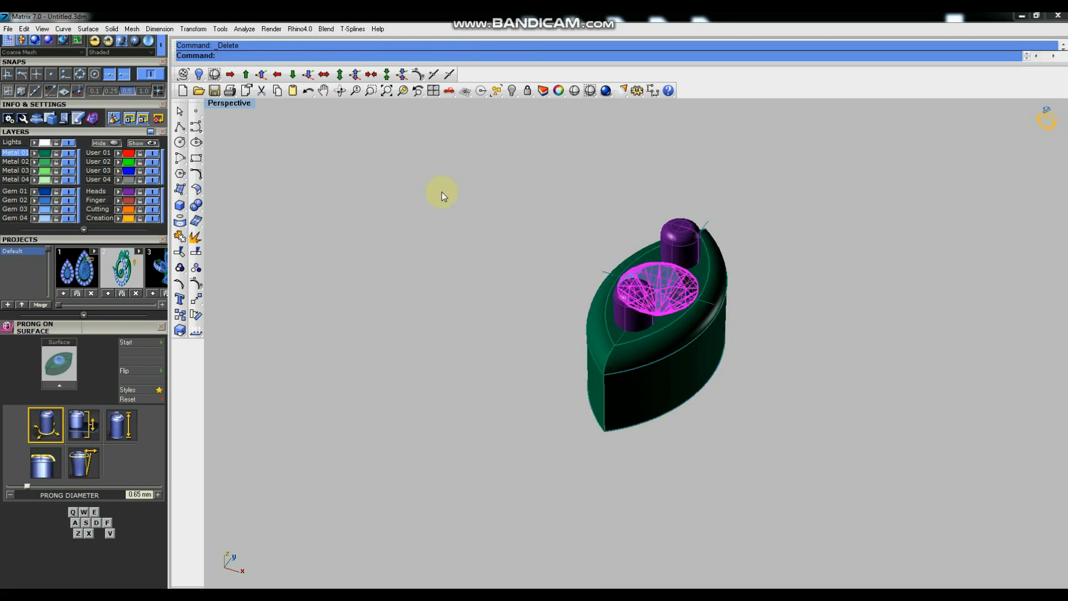
{"action": "middle_click", "coordinate": [442, 192]}
{"action": "left_click", "coordinate": [470, 290]}
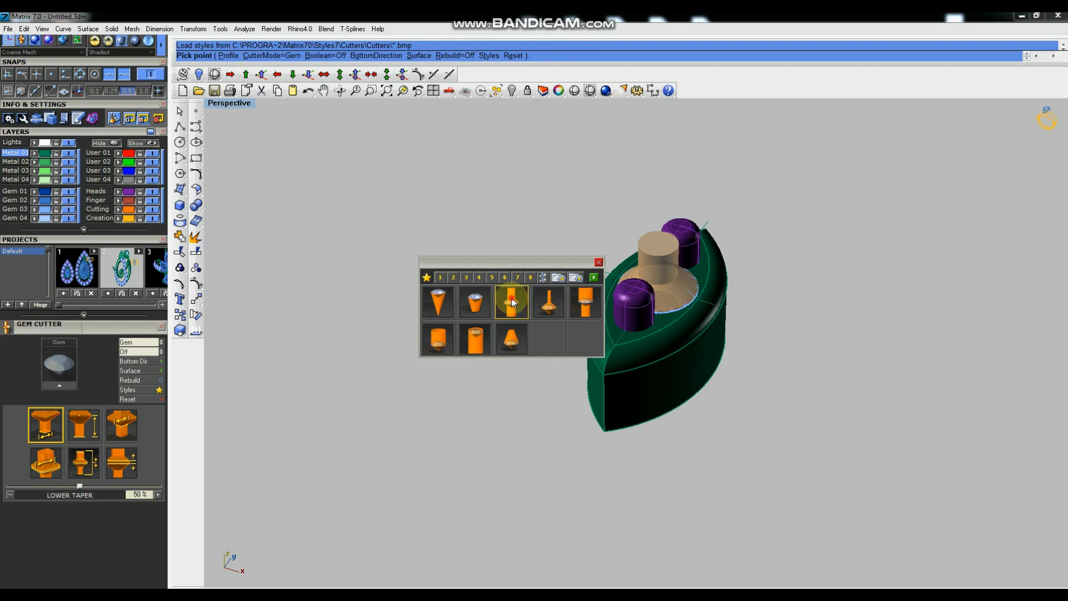
{"action": "right_click", "coordinate": [537, 363]}
{"action": "right_click", "coordinate": [524, 377]}
Subtract the gem cutter from the marquise body with Boolean Difference and delete the cutter.
{"action": "left_click", "coordinate": [657, 399]}
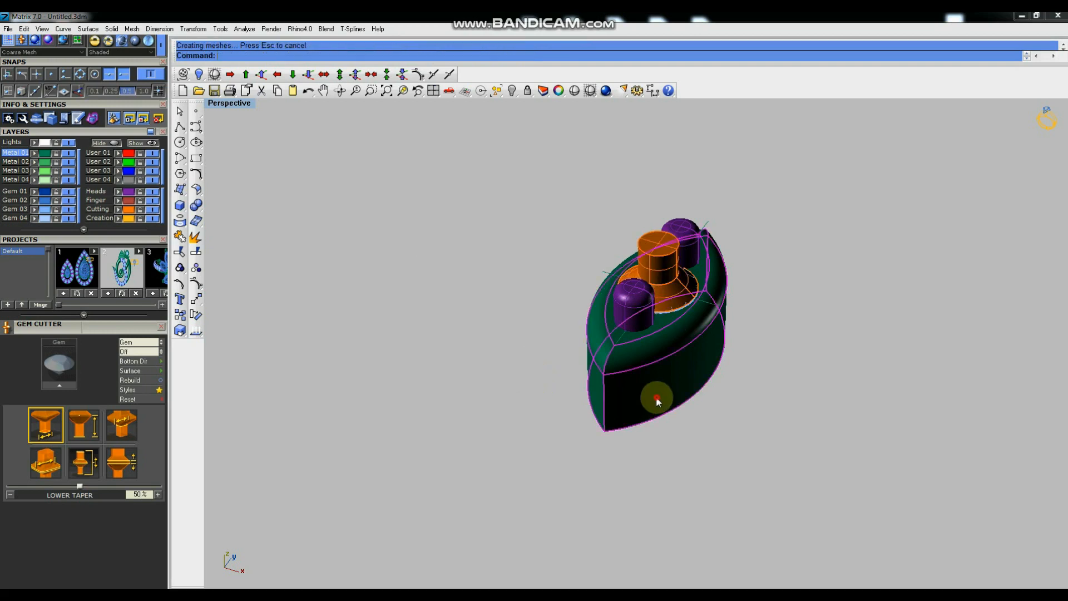
{"action": "left_click", "coordinate": [199, 206]}
{"action": "left_click", "coordinate": [229, 221]}
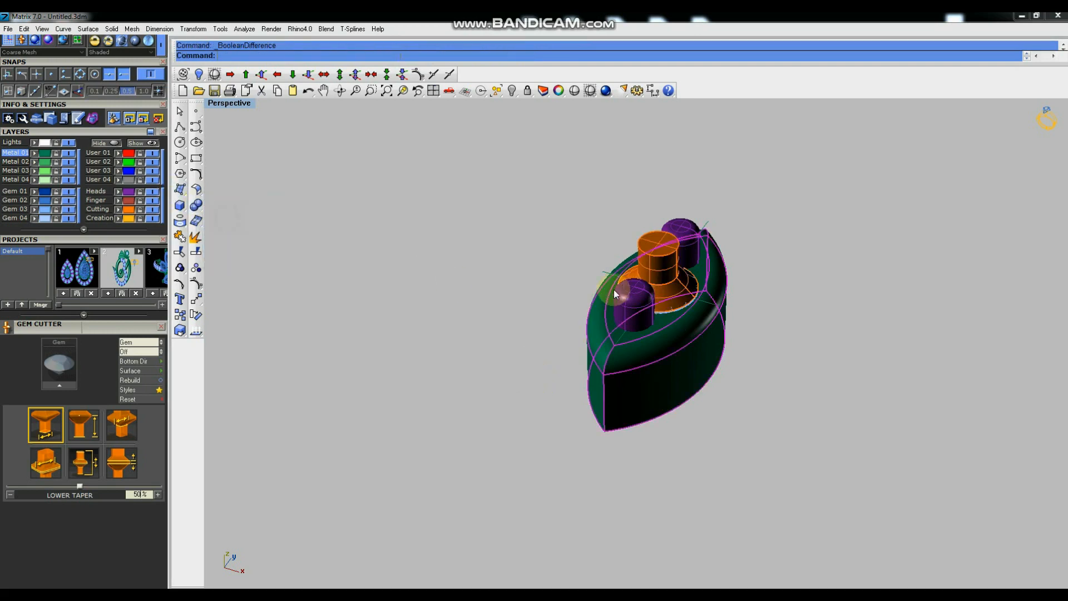
{"action": "left_click", "coordinate": [655, 256]}
{"action": "right_click", "coordinate": [654, 256]}
{"action": "left_click", "coordinate": [654, 258]}
{"action": "key", "text": "Delete"}
Group all parts of the marquise setting and show the hidden pendant objects.
{"action": "right_click_drag", "start_coordinate": [694, 303], "coordinate": [679, 336]}
{"action": "scroll", "coordinate": [682, 336], "scroll_direction": "down", "scroll_amount": 6}
{"action": "left_click_drag", "start_coordinate": [743, 259], "coordinate": [661, 359]}
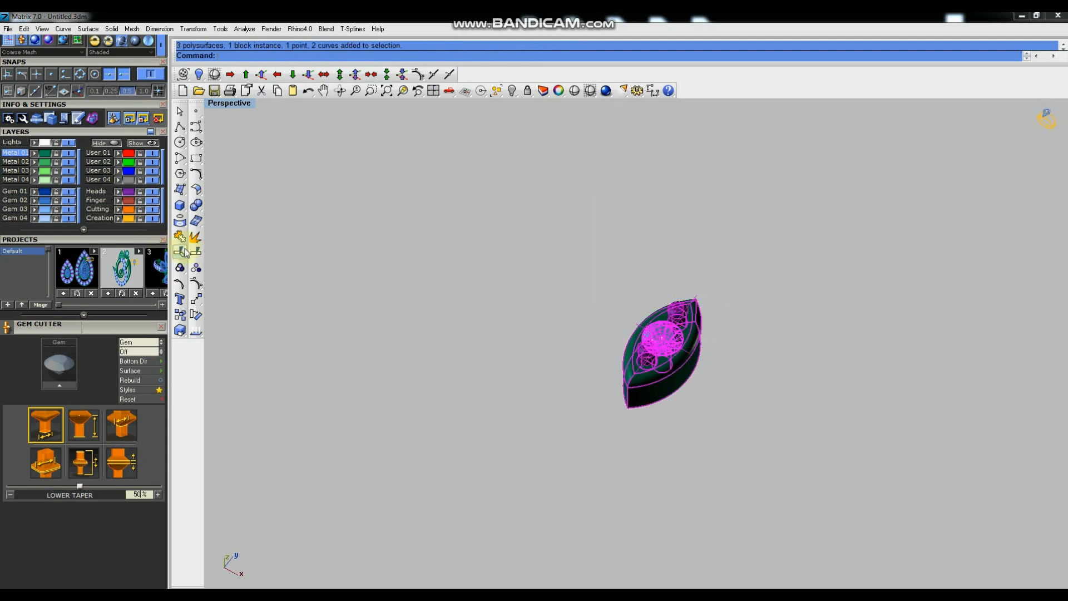
{"action": "left_click", "coordinate": [181, 269]}
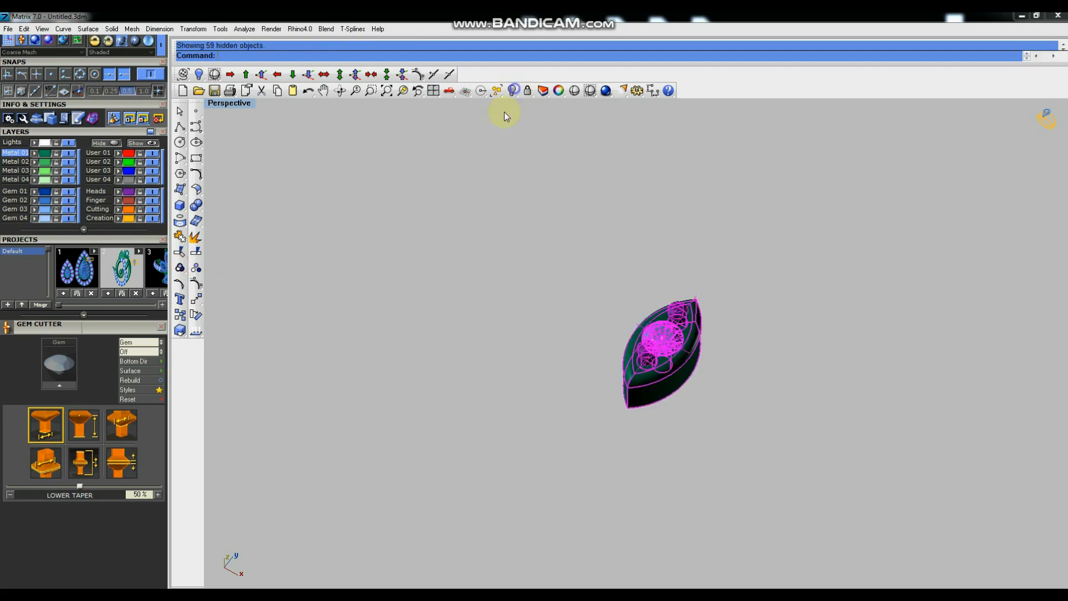
Move the marquise setting in the Top view into the open space above the Om's inner curl.
{"action": "scroll", "coordinate": [473, 224], "scroll_direction": "down", "scroll_amount": 8}
{"action": "right_click_drag", "start_coordinate": [544, 278], "coordinate": [591, 294]}
{"action": "key", "text": "F1"}
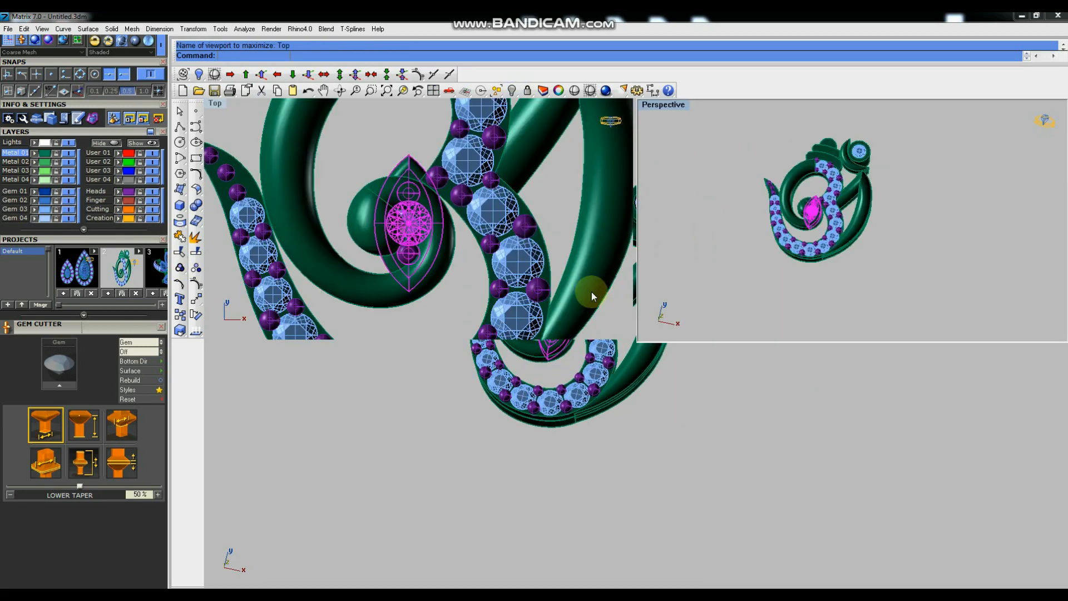
{"action": "scroll", "coordinate": [639, 333], "scroll_direction": "down", "scroll_amount": 5}
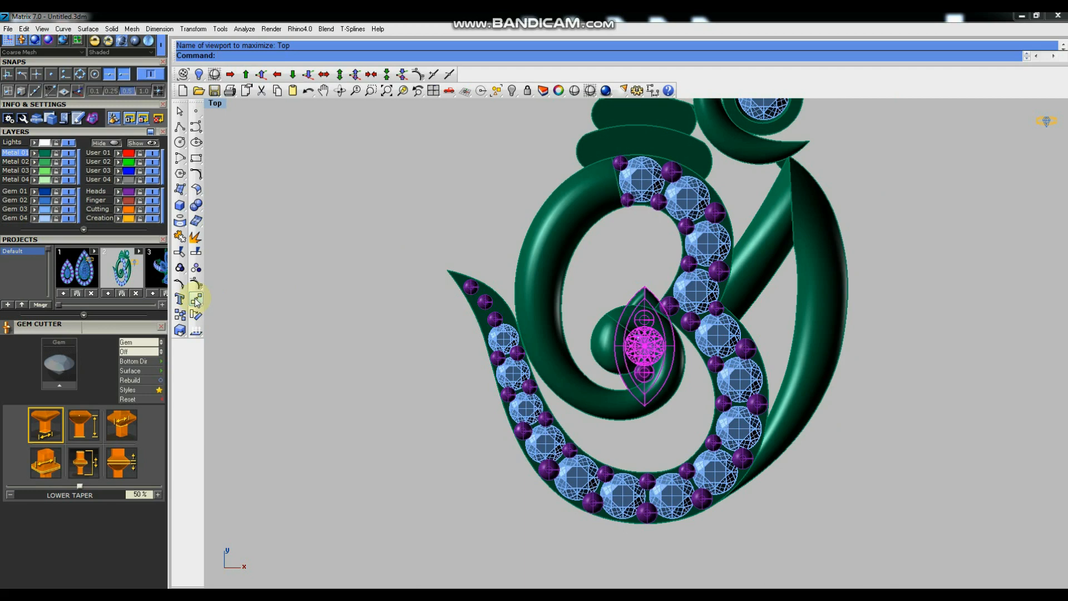
{"action": "left_click", "coordinate": [196, 300]}
{"action": "left_click", "coordinate": [303, 394]}
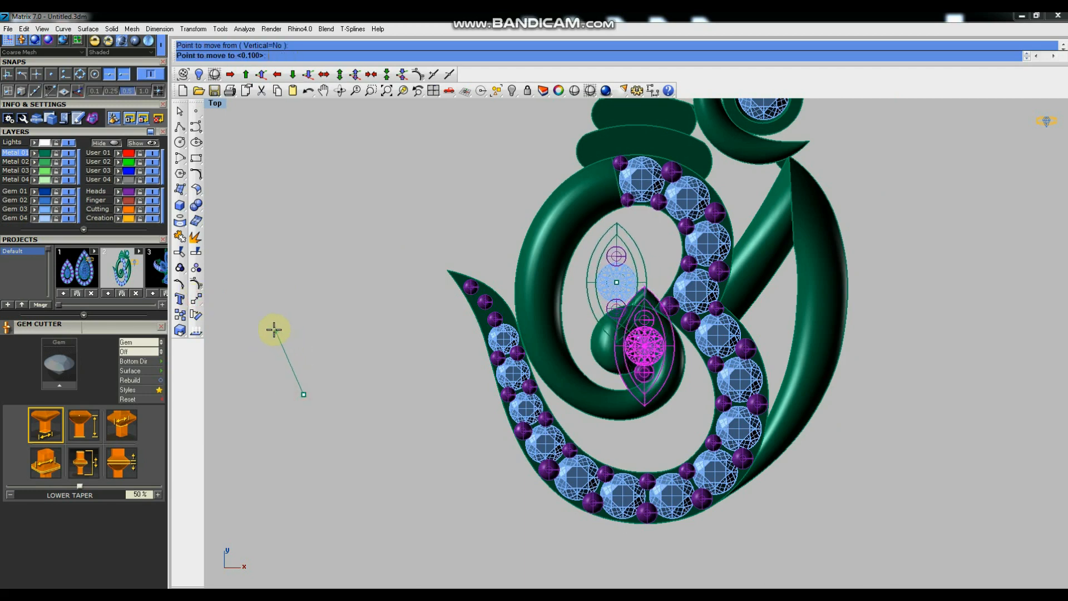
{"action": "left_click", "coordinate": [269, 310]}
Rotate the marquise setting about 45° clockwise around its diamond's centre and nudge it slightly into place beside the tube.
{"action": "left_click", "coordinate": [195, 315]}
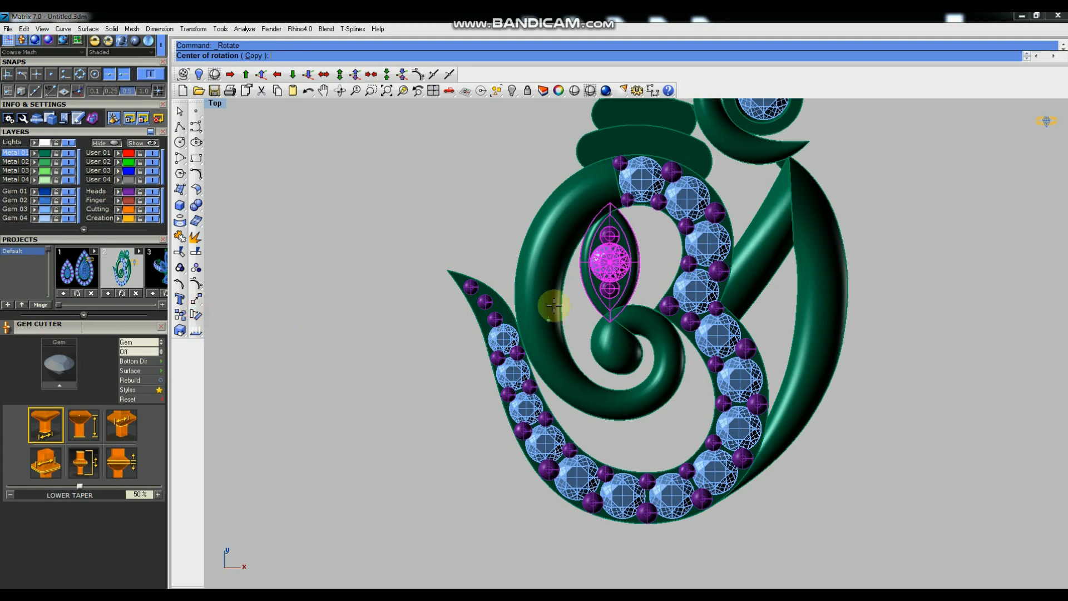
{"action": "left_click", "coordinate": [611, 261]}
{"action": "left_click", "coordinate": [366, 495]}
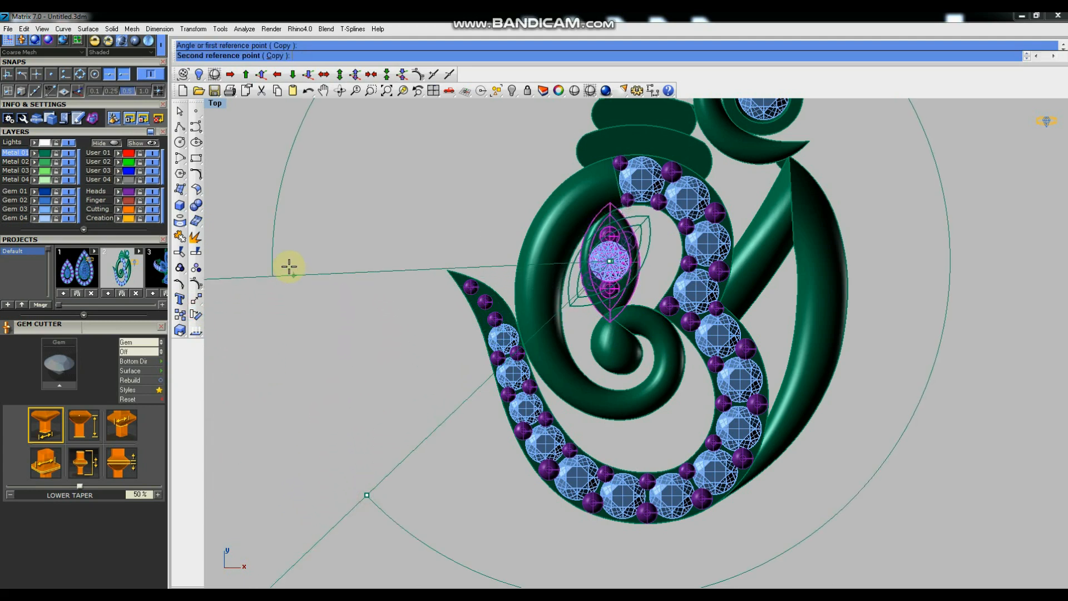
{"action": "left_click", "coordinate": [282, 249]}
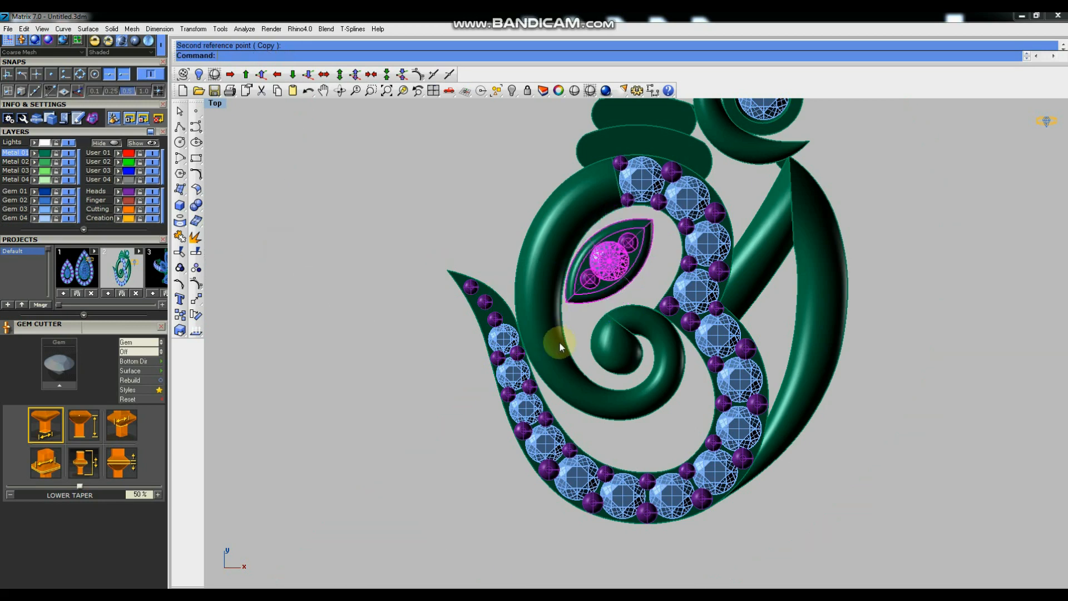
{"action": "scroll", "coordinate": [692, 334], "scroll_direction": "down", "scroll_amount": 3}
{"action": "left_click", "coordinate": [196, 299]}
{"action": "left_click", "coordinate": [402, 330]}
{"action": "left_click", "coordinate": [398, 334]}
Raise the marquise setting along Z in 0.1 mm steps in the Perspective view.
{"action": "scroll", "coordinate": [695, 378], "scroll_direction": "down", "scroll_amount": 4}
{"action": "key", "text": "ctrl+F4"}
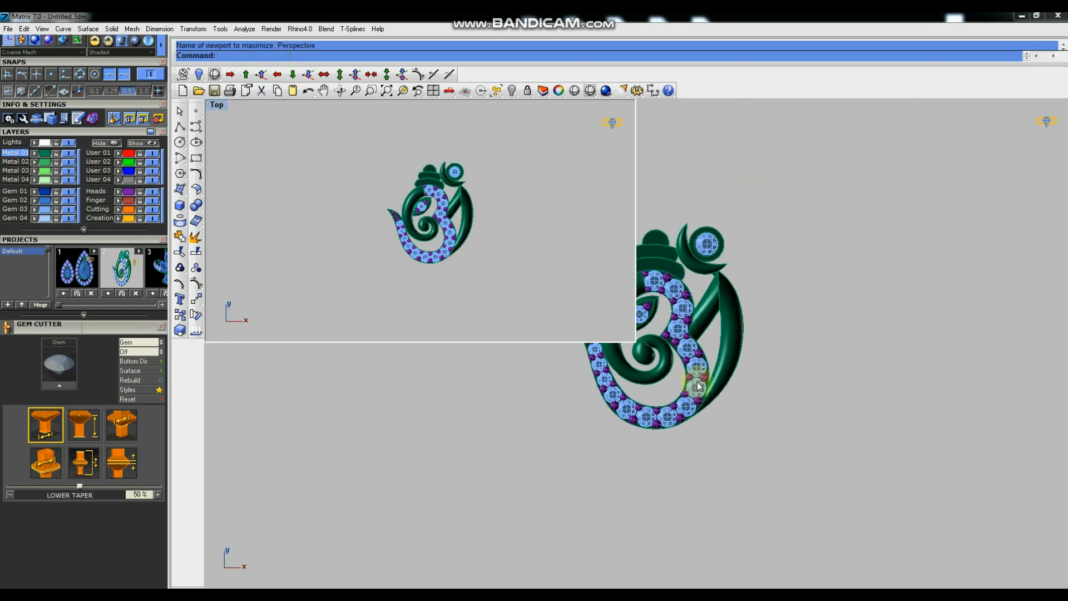
{"action": "right_click_drag", "start_coordinate": [709, 405], "coordinate": [503, 221]}
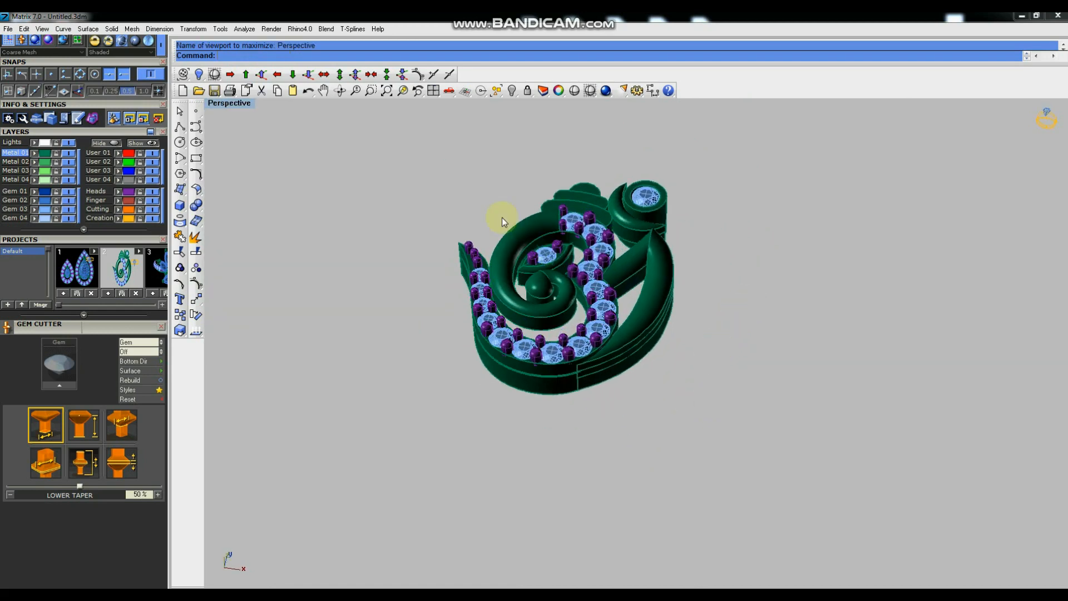
{"action": "left_click", "coordinate": [547, 256]}
{"action": "scroll", "coordinate": [549, 259], "scroll_direction": "up", "scroll_amount": 3}
{"action": "left_click", "coordinate": [262, 75]}
{"action": "right_click", "coordinate": [386, 229]}
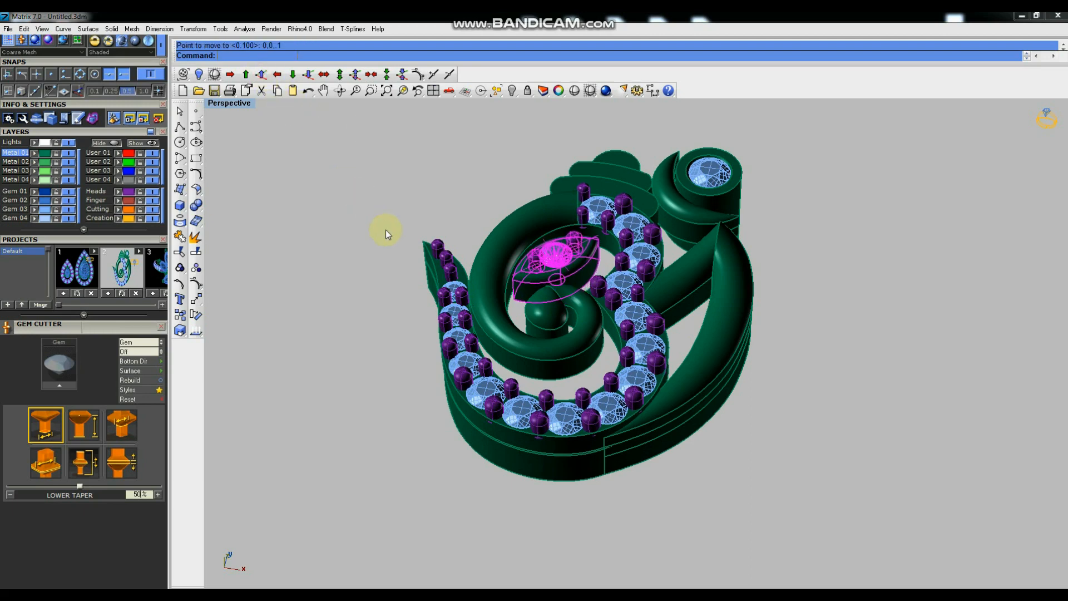
{"action": "right_click", "coordinate": [386, 230]}
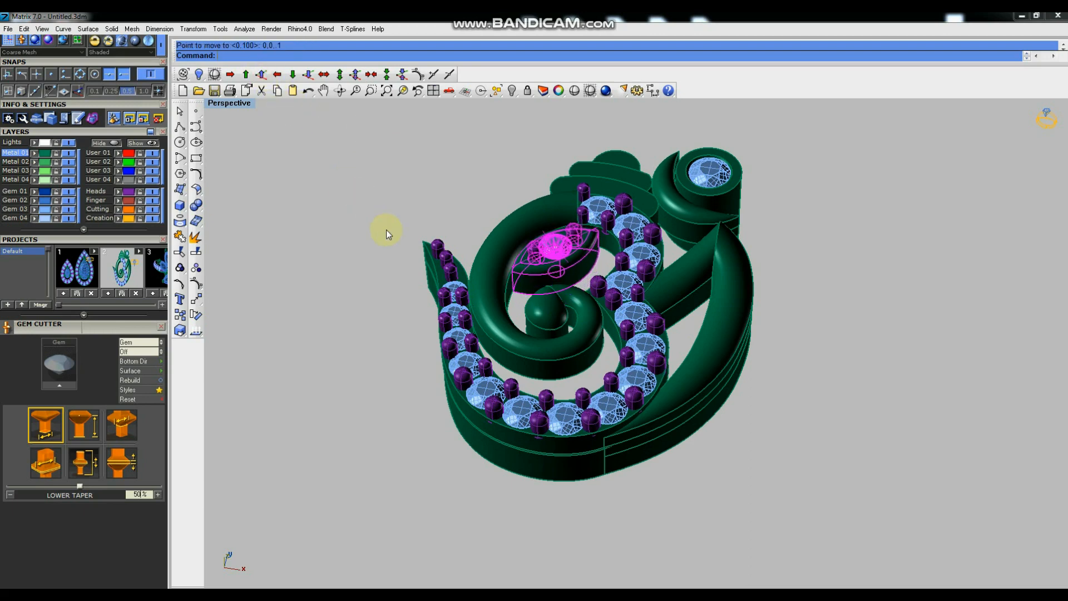
{"action": "left_click", "coordinate": [386, 230]}
Switch the Perspective view to Plastic display and examine the whole Om pendant from several angles.
{"action": "right_click_drag", "start_coordinate": [670, 251], "coordinate": [710, 332]}
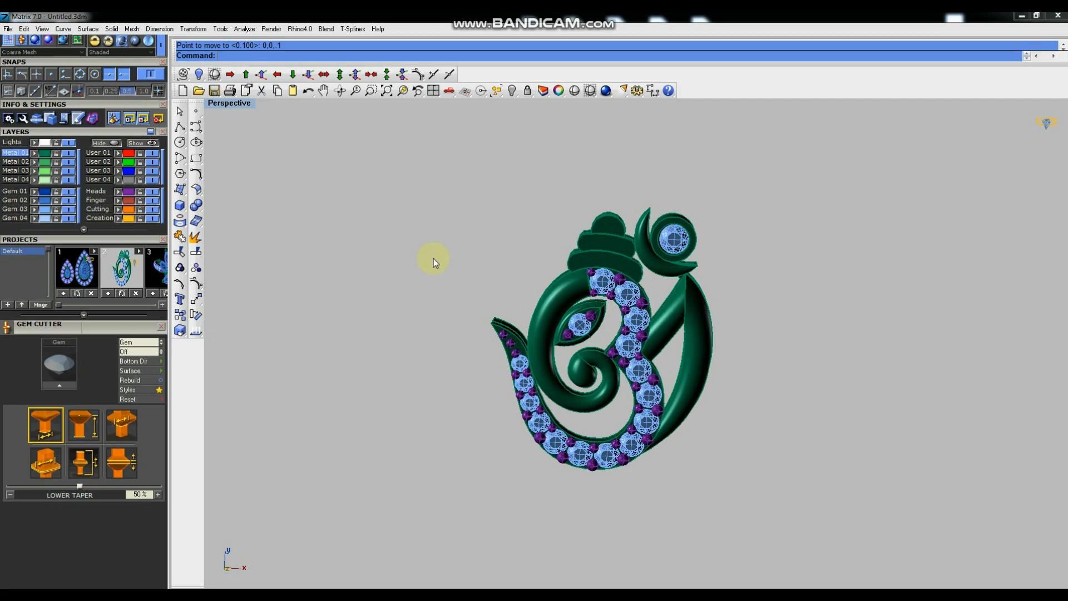
{"action": "left_click", "coordinate": [591, 316]}
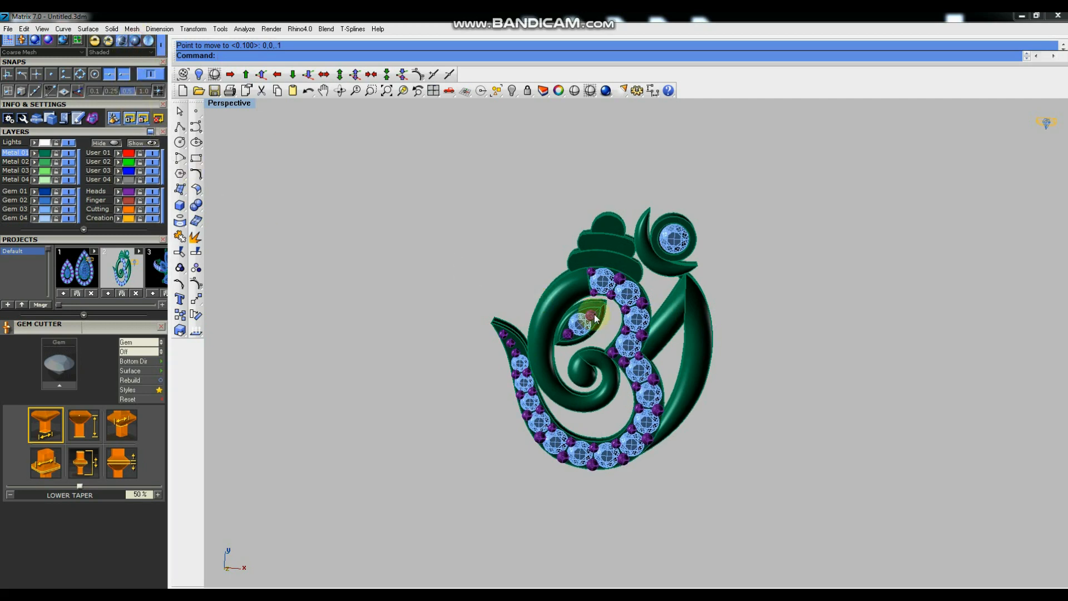
{"action": "right_click_drag", "start_coordinate": [644, 358], "coordinate": [643, 247]}
{"action": "right_click_drag", "start_coordinate": [581, 224], "coordinate": [713, 281]}
{"action": "right_click_drag", "start_coordinate": [668, 231], "coordinate": [640, 332]}
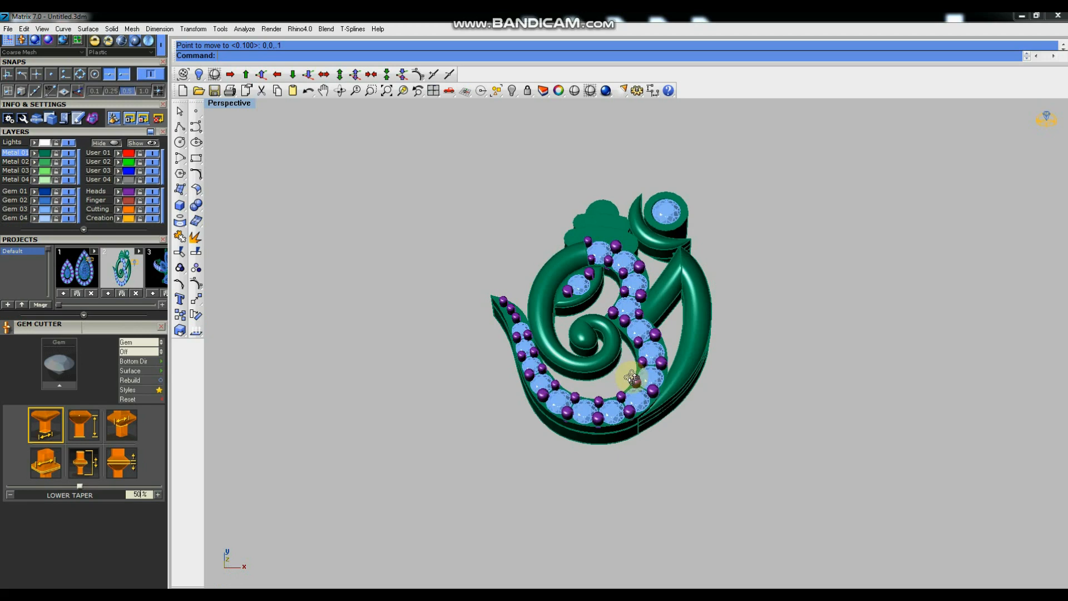
{"action": "right_click_drag", "start_coordinate": [551, 333], "coordinate": [616, 261]}
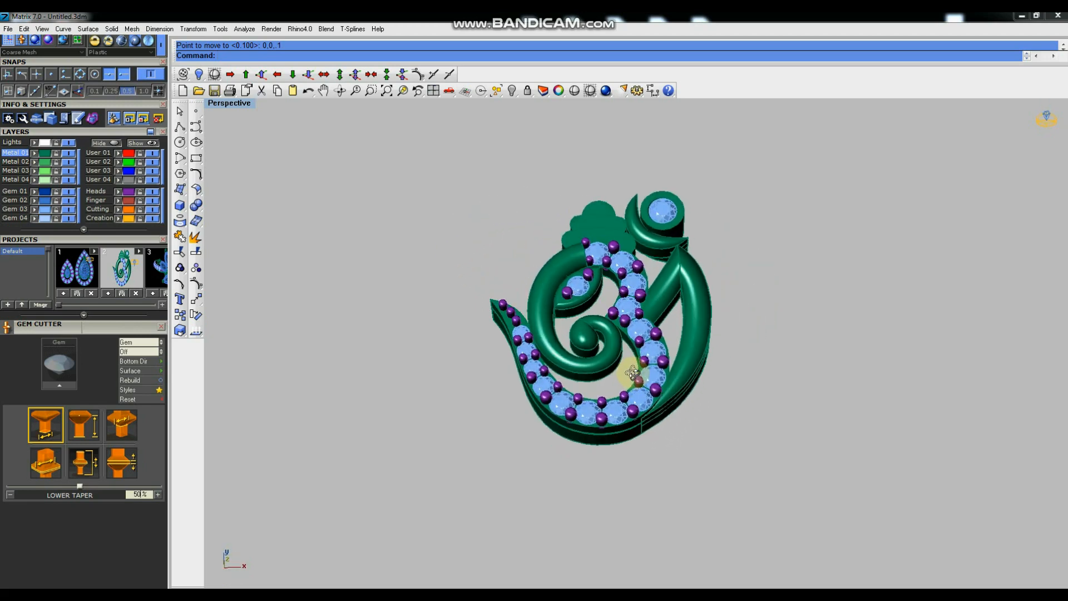